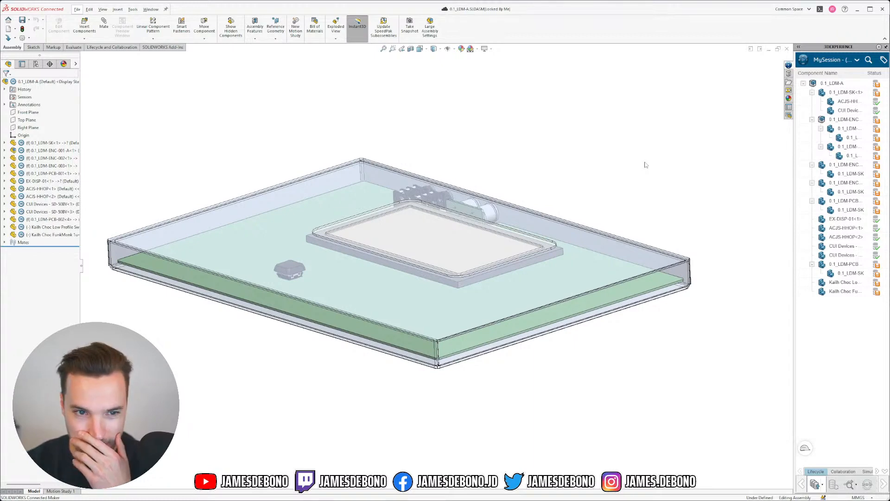
# Hide the Kailh Choc FunkMonk keycap sitting on the low-profile switch.
pyautogui.moveTo(608, 161); pyautogui.dragTo(603, 194, button='middle')
pyautogui.scroll(-8, 394, 265)
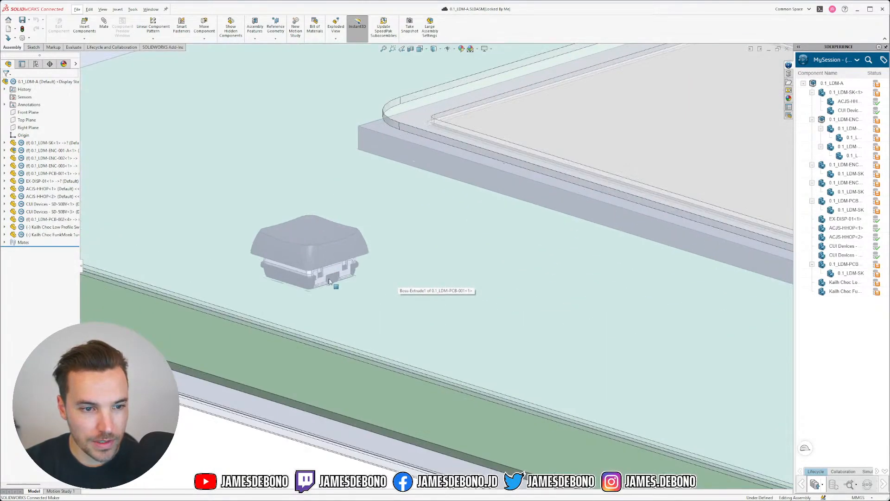
pyautogui.moveTo(330, 280); pyautogui.dragTo(332, 263, button='middle')
pyautogui.click(332, 263)
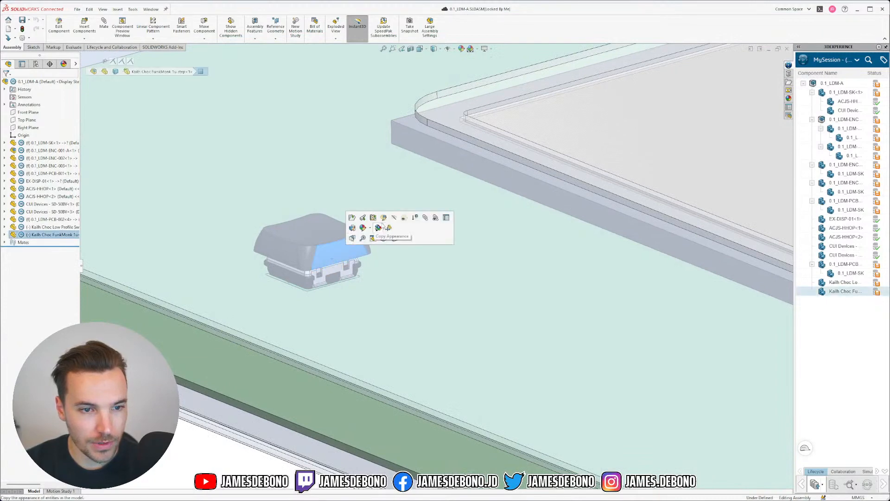
pyautogui.click(394, 218)
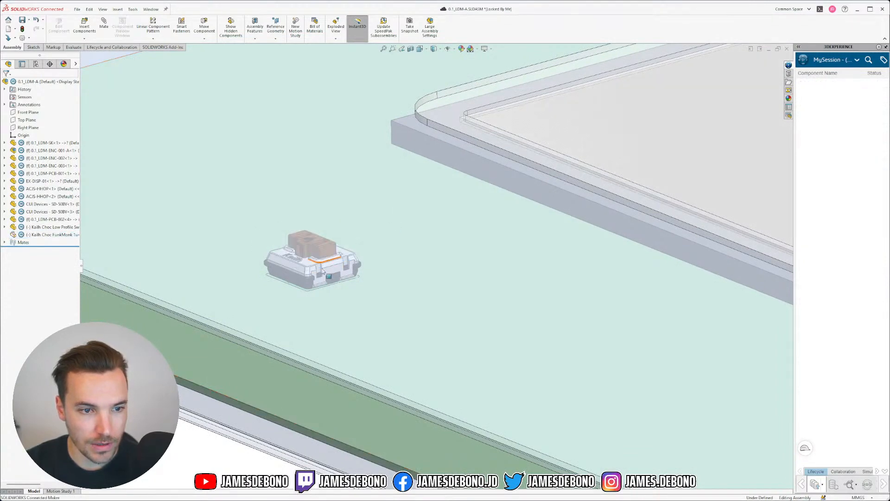
# Examine the exposed Kailh Choc low-profile switch and how it sits on the main PCB from several angles.
pyautogui.scroll(-5, 318, 278)
pyautogui.moveTo(477, 248); pyautogui.dragTo(476, 271, button='middle')
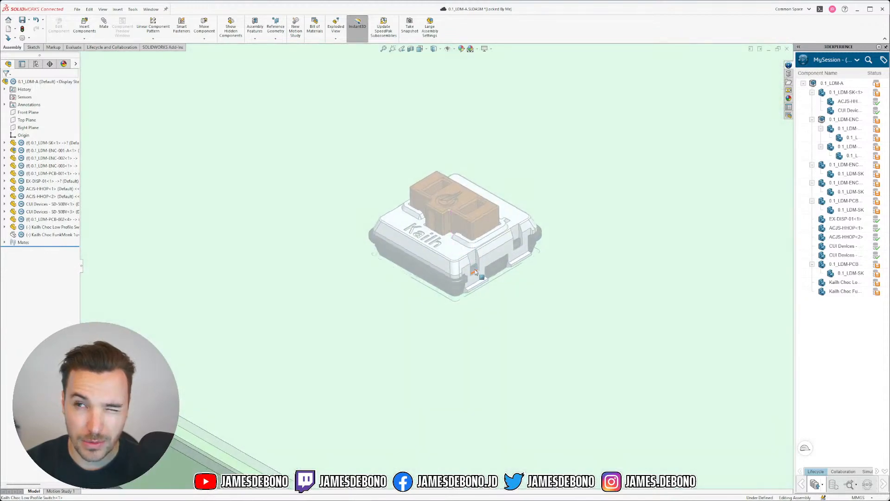
pyautogui.scroll(2, 466, 253)
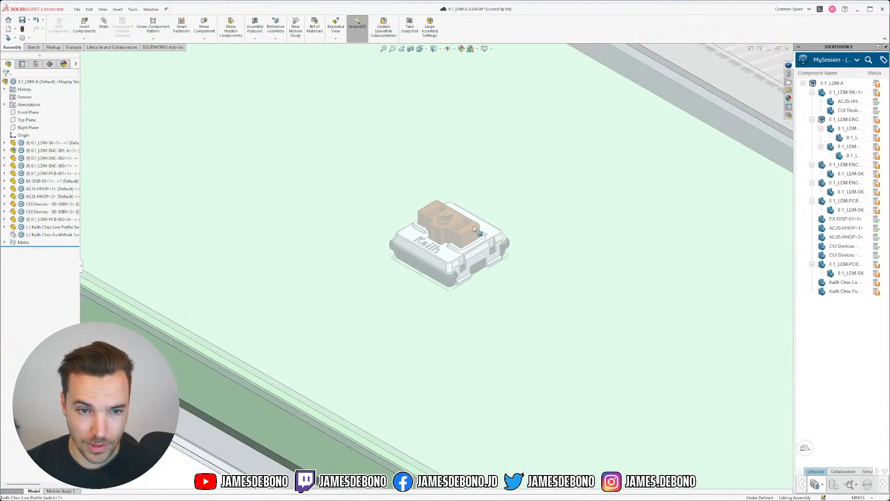
pyautogui.scroll(-5, 472, 226)
pyautogui.moveTo(459, 245)
pyautogui.mouseDown(button='middle')
pyautogui.moveTo(455, 299)
pyautogui.moveTo(456, 238)
pyautogui.mouseUp(button='middle')
pyautogui.scroll(3, 472, 304)
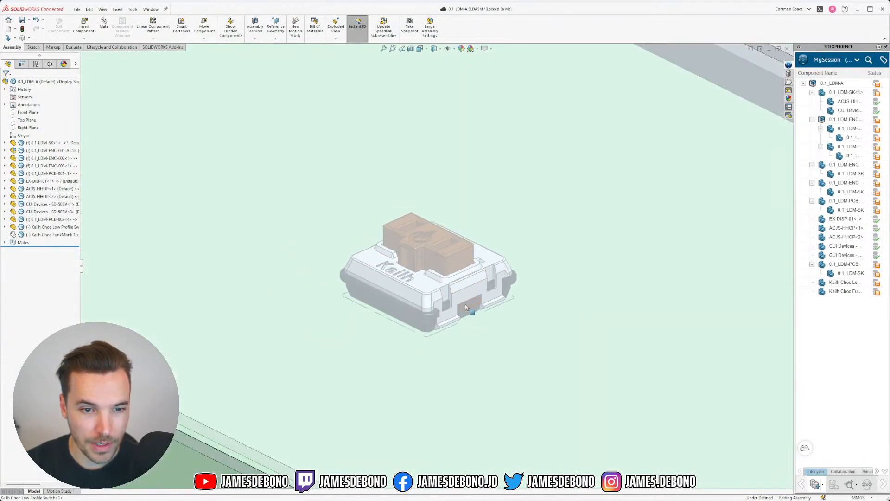
pyautogui.scroll(3, 466, 307)
pyautogui.scroll(-5, 440, 286)
pyautogui.moveTo(443, 288); pyautogui.dragTo(443, 264, button='middle')
pyautogui.scroll(3, 442, 265)
pyautogui.scroll(2, 450, 276)
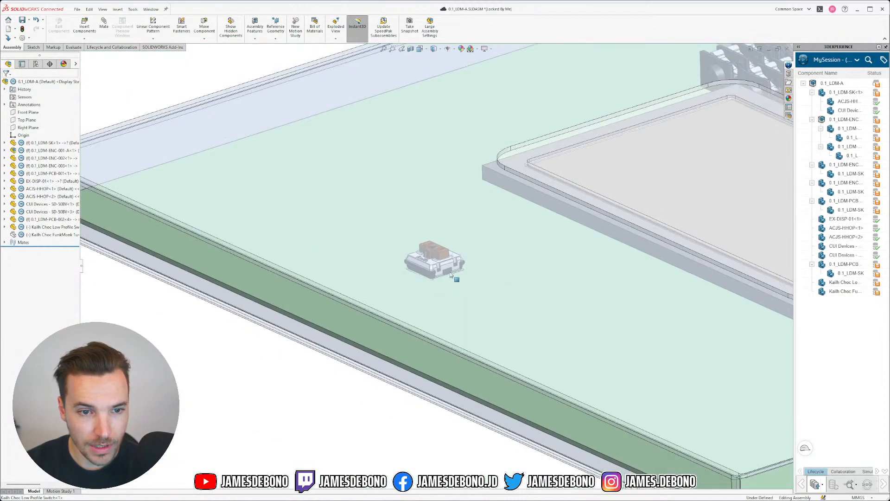
pyautogui.scroll(-6, 450, 275)
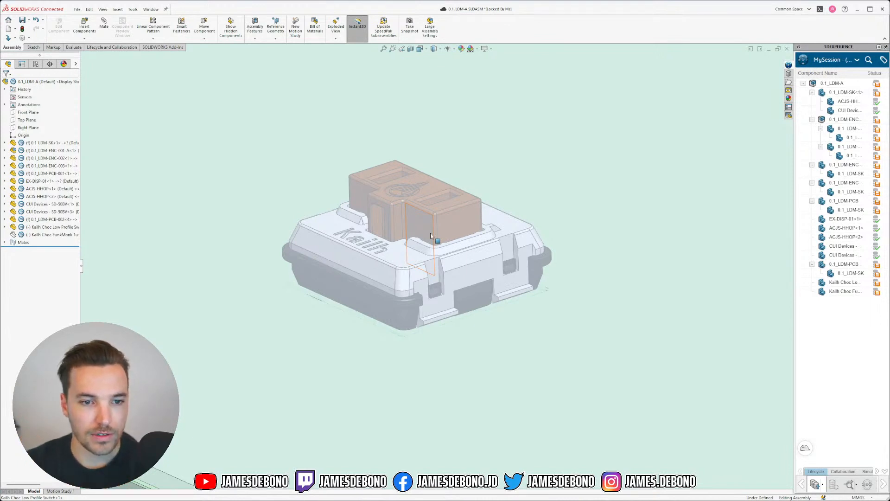
pyautogui.scroll(5, 531, 260)
pyautogui.scroll(-5, 468, 252)
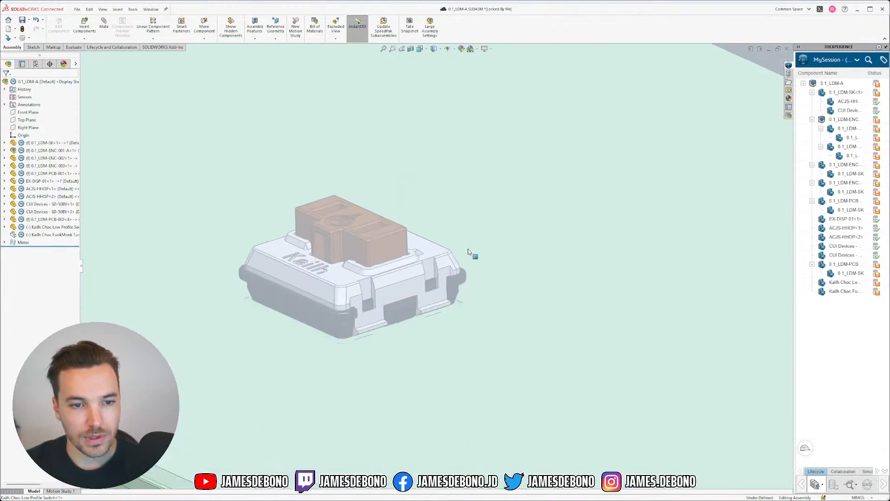
pyautogui.moveTo(469, 252); pyautogui.dragTo(339, 285, button='middle')
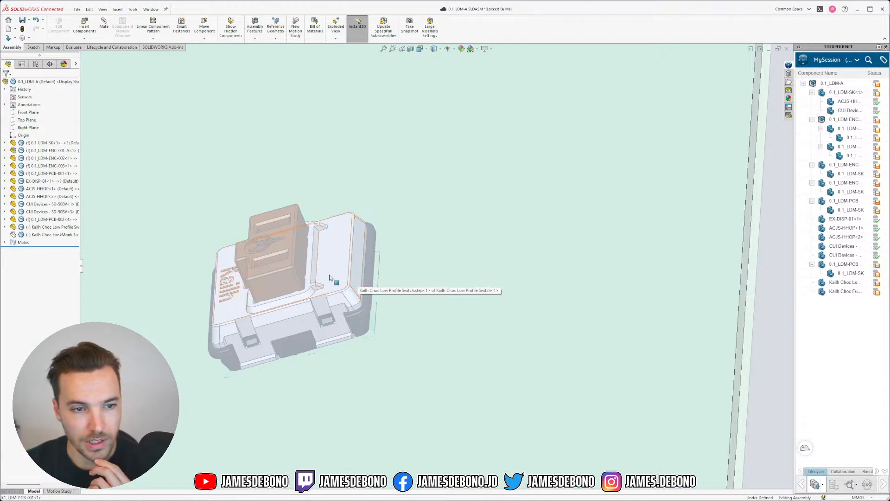
pyautogui.moveTo(343, 283); pyautogui.dragTo(317, 299, button='middle')
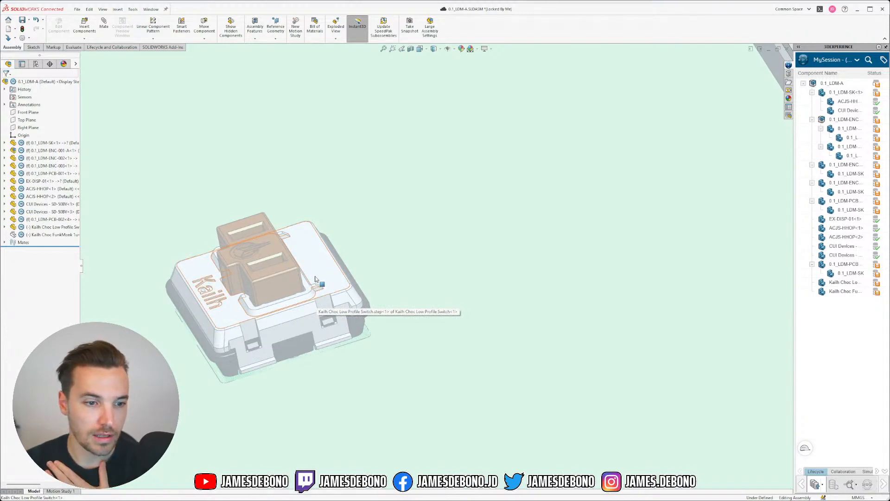
pyautogui.moveTo(316, 277); pyautogui.dragTo(337, 252, button='middle')
pyautogui.scroll(-3, 284, 325)
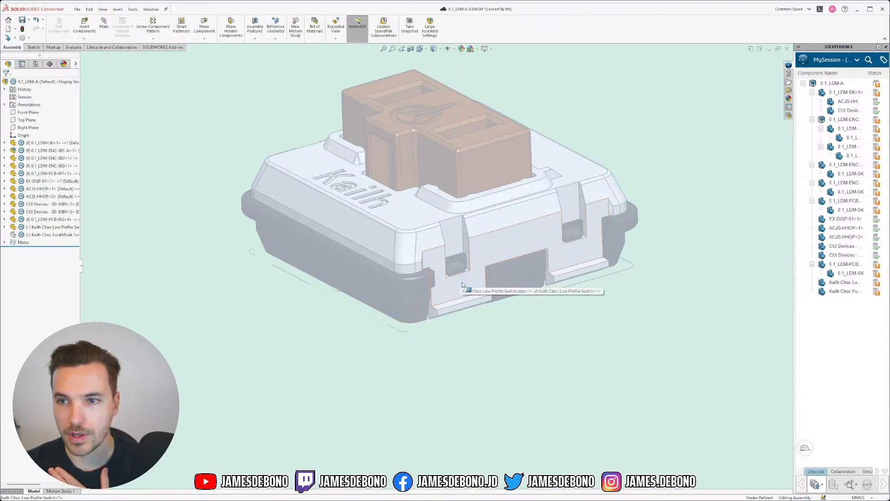
# Examine the round CUI connectors, the neighbouring jacks and the small upright PCB, including how they meet the main board and enclosure wall.
pyautogui.press('f')
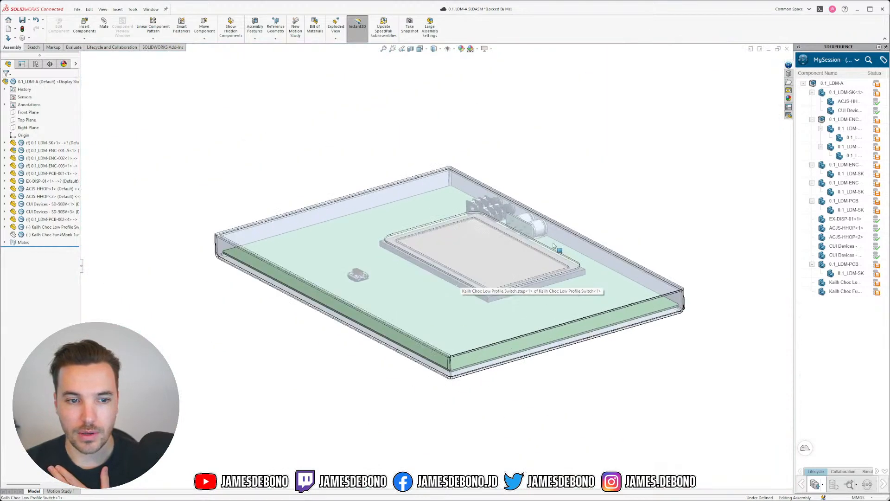
pyautogui.scroll(-5, 553, 246)
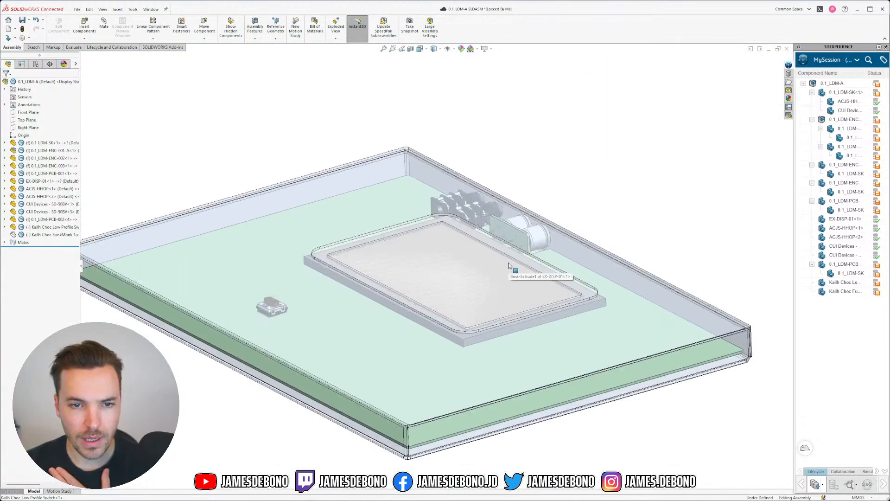
pyautogui.moveTo(508, 265); pyautogui.dragTo(443, 243, button='middle')
pyautogui.scroll(-5, 490, 283)
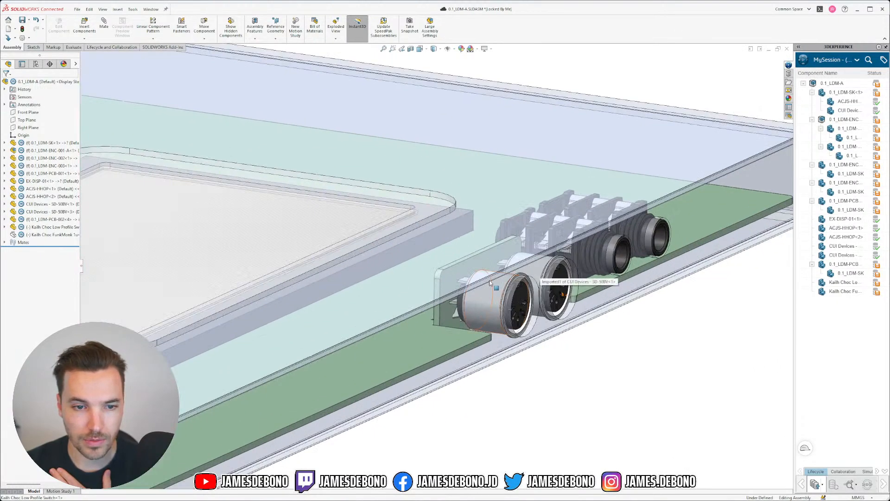
pyautogui.scroll(-2, 482, 282)
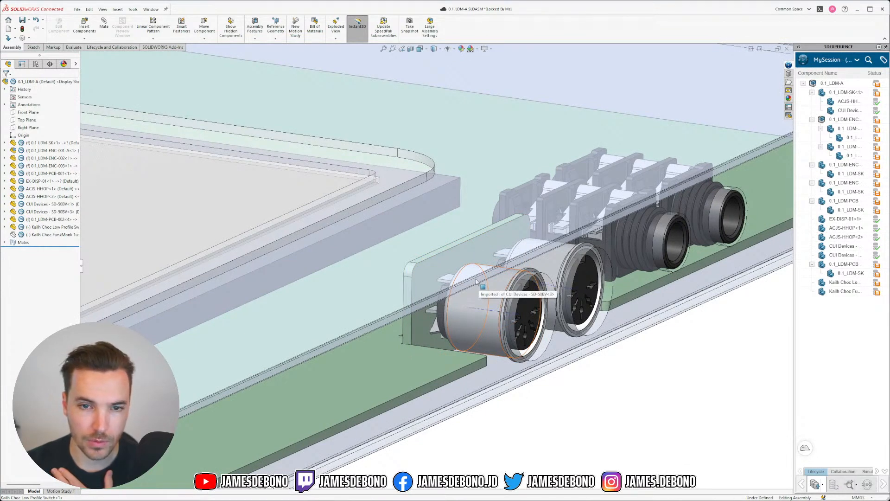
pyautogui.moveTo(473, 285); pyautogui.dragTo(383, 323, button='middle')
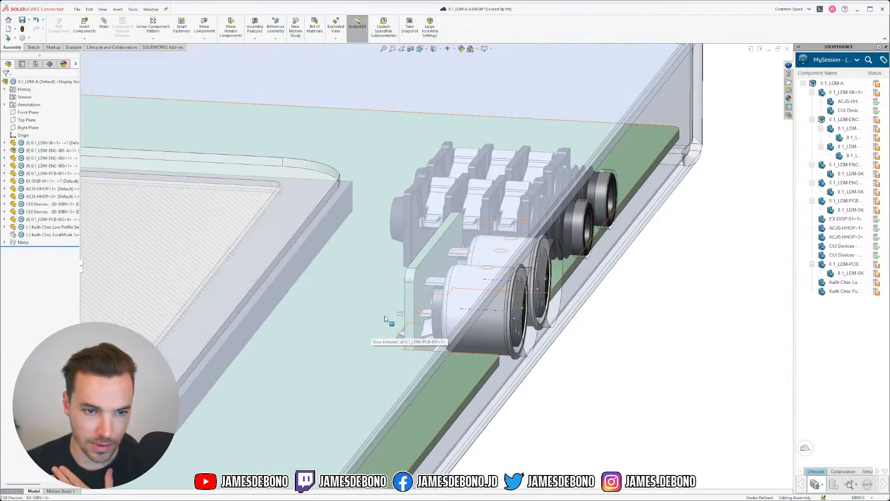
pyautogui.moveTo(377, 342); pyautogui.dragTo(435, 327, button='middle')
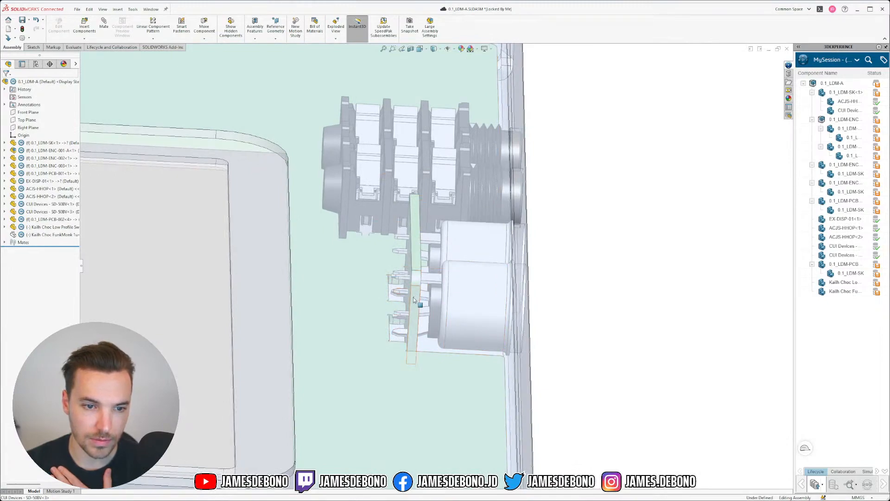
pyautogui.moveTo(414, 299); pyautogui.dragTo(486, 297, button='middle')
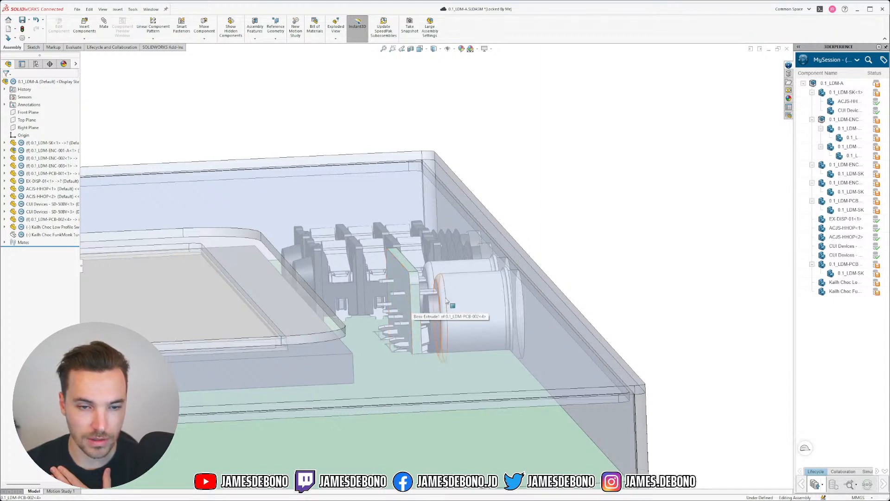
pyautogui.moveTo(447, 300); pyautogui.dragTo(440, 328, button='middle')
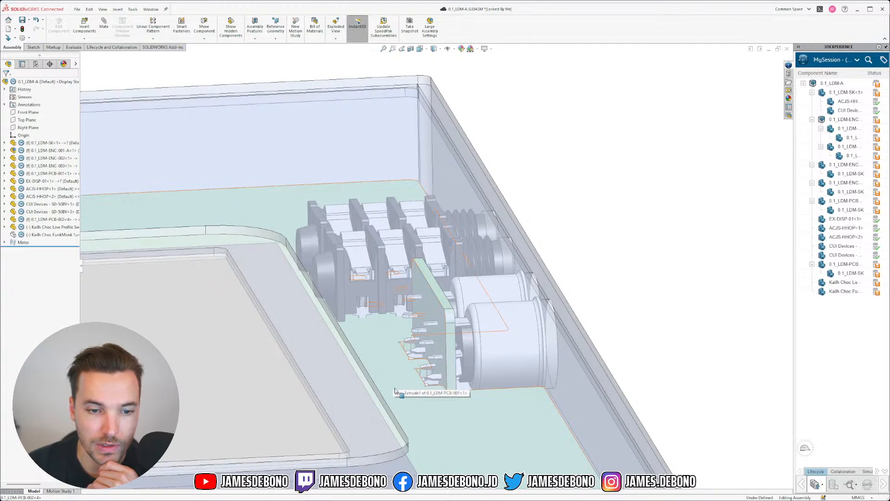
pyautogui.moveTo(458, 353); pyautogui.dragTo(430, 343, button='middle')
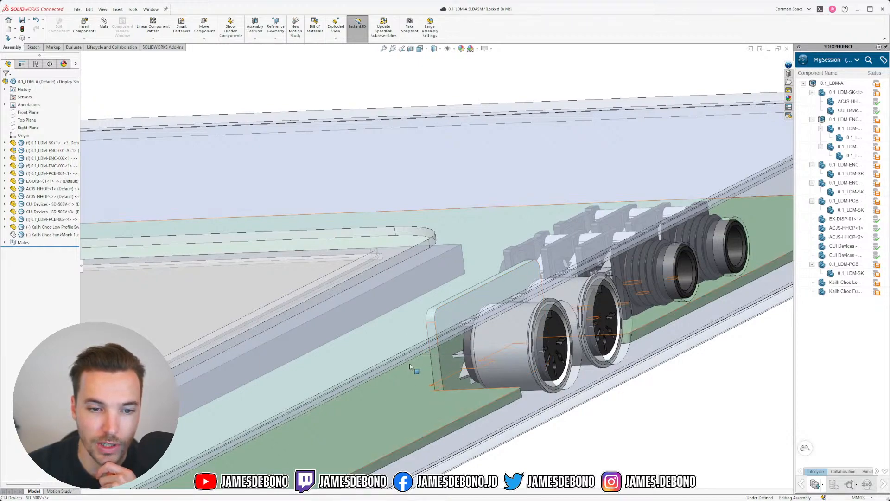
pyautogui.moveTo(410, 363); pyautogui.dragTo(451, 338, button='middle')
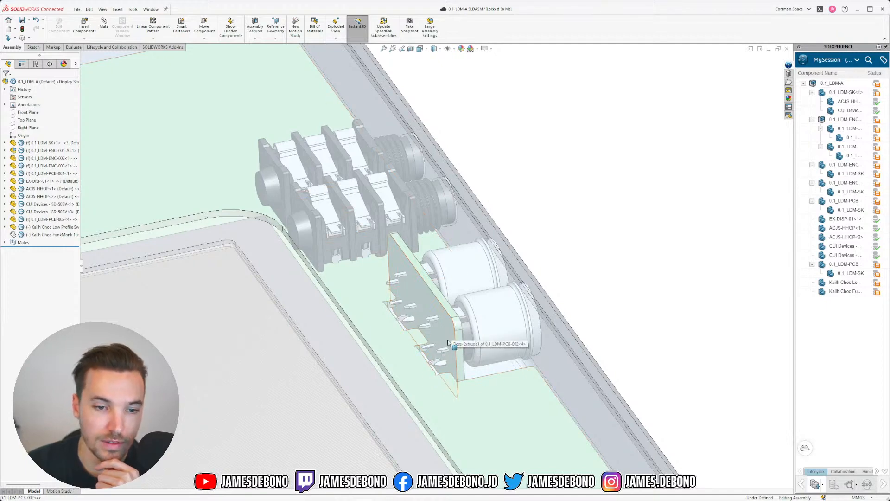
pyautogui.click(453, 382)
pyautogui.moveTo(453, 382); pyautogui.dragTo(442, 367, button='middle')
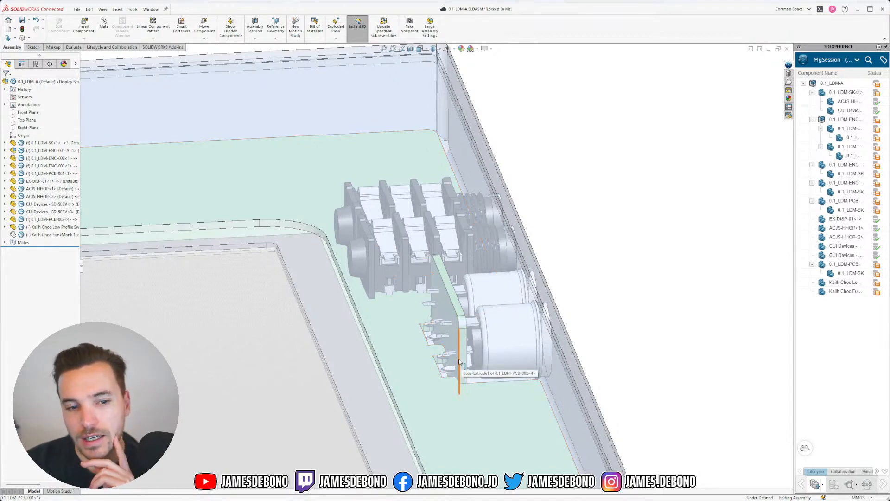
pyautogui.moveTo(459, 361); pyautogui.dragTo(428, 343, button='middle')
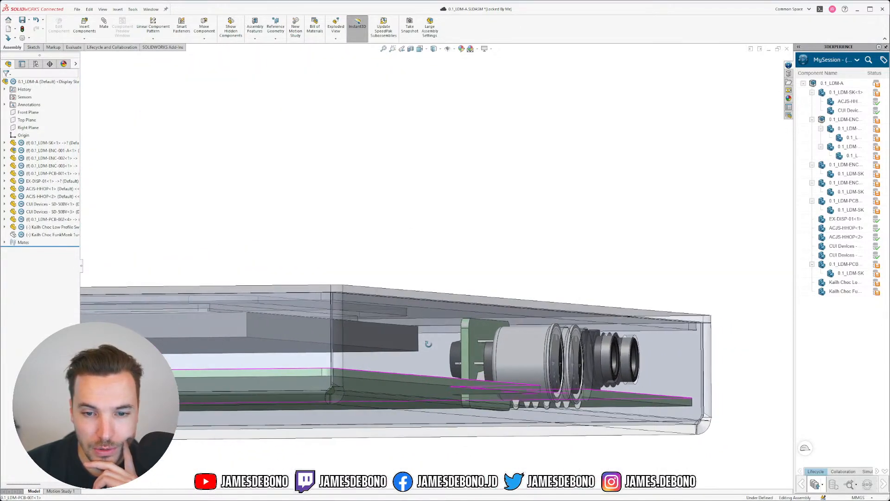
# Turn off transparency for the outer top plate of the enclosure, 0.1_LDM-ENC-001-1.
pyautogui.rightClick(657, 315)
pyautogui.press('Escape')
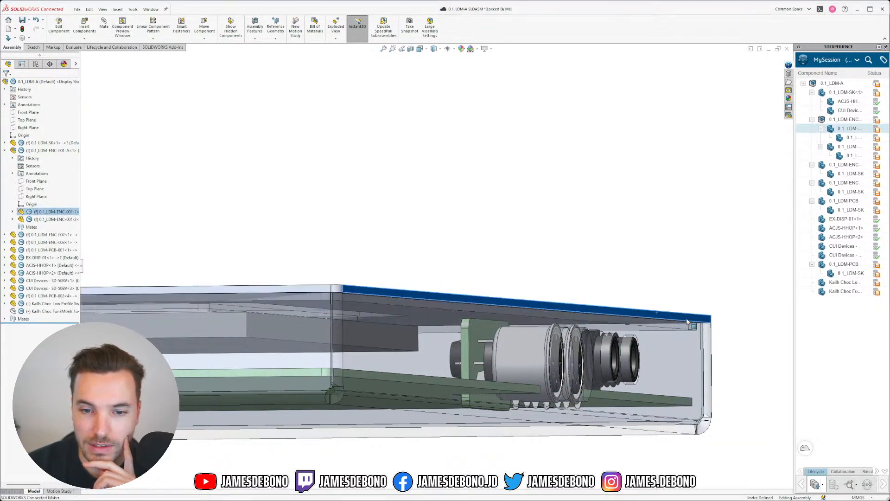
pyautogui.scroll(-3, 687, 321)
# Hide the enclosure body 0.1_LDM-ENC-002 that surrounds the connectors.
pyautogui.click(676, 337)
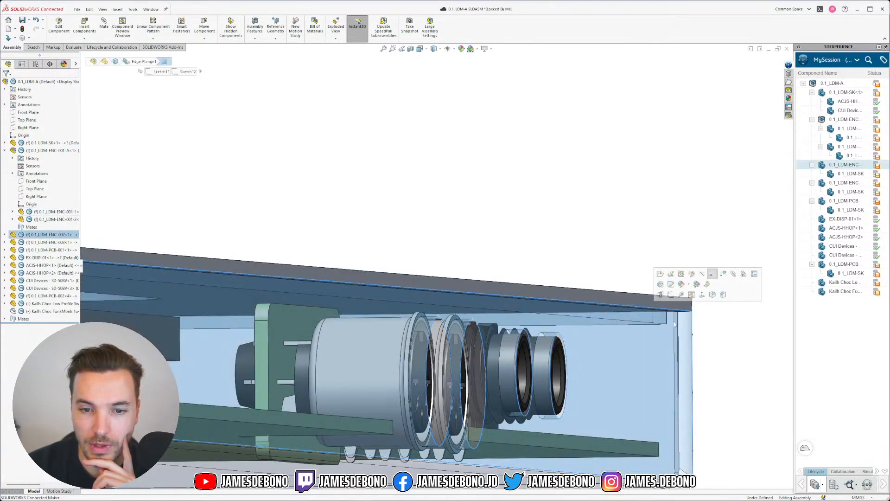
pyautogui.click(706, 338)
pyautogui.click(670, 333)
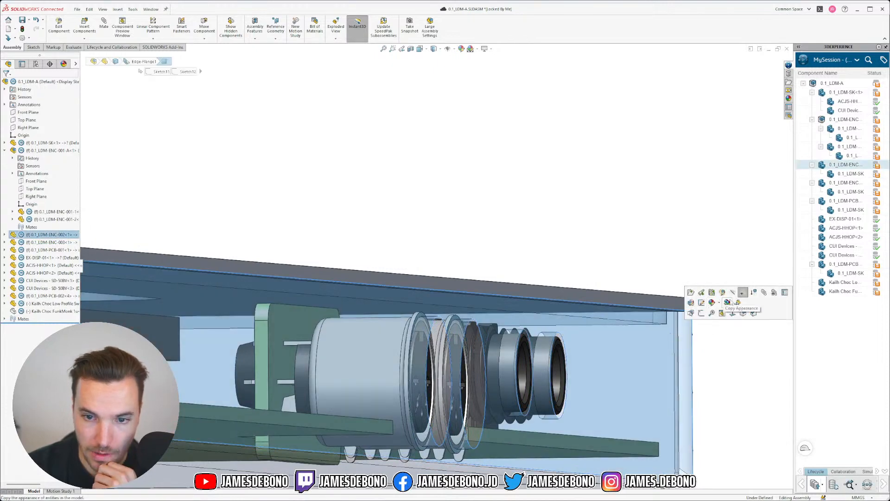
pyautogui.click(734, 295)
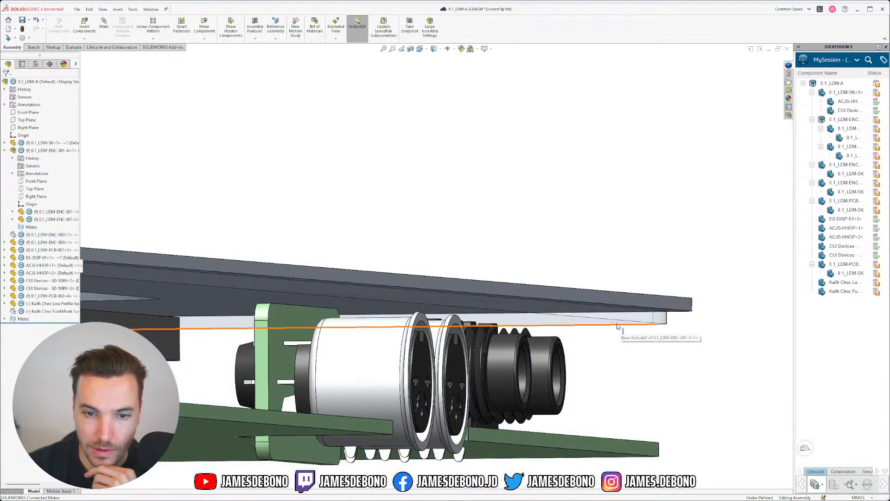
# Turn off transparency for the inner top plate directly beneath the outer one, 0.1_LDM-ENC-001-2.
pyautogui.click(602, 326)
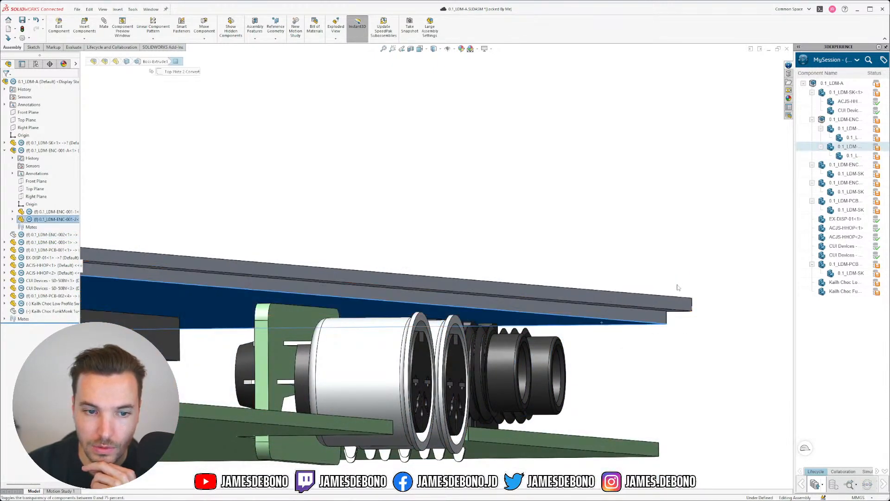
pyautogui.scroll(2, 685, 338)
pyautogui.click(685, 339)
pyautogui.scroll(-3, 333, 265)
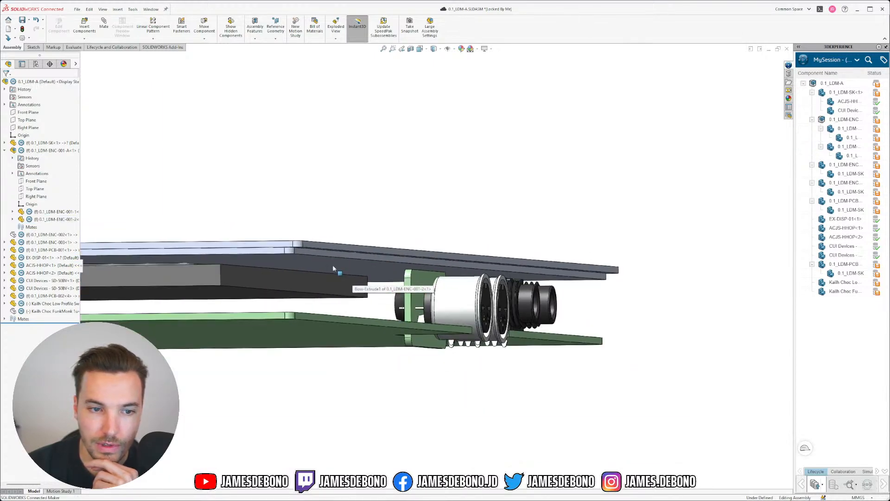
# Inspect the two stacked top plates and measure the thickness of the outer plate at its corner edge.
pyautogui.moveTo(363, 251)
pyautogui.mouseDown(button='middle')
pyautogui.moveTo(361, 228)
pyautogui.moveTo(373, 254)
pyautogui.mouseUp(button='middle')
pyautogui.click(394, 209)
pyautogui.scroll(-3, 375, 255)
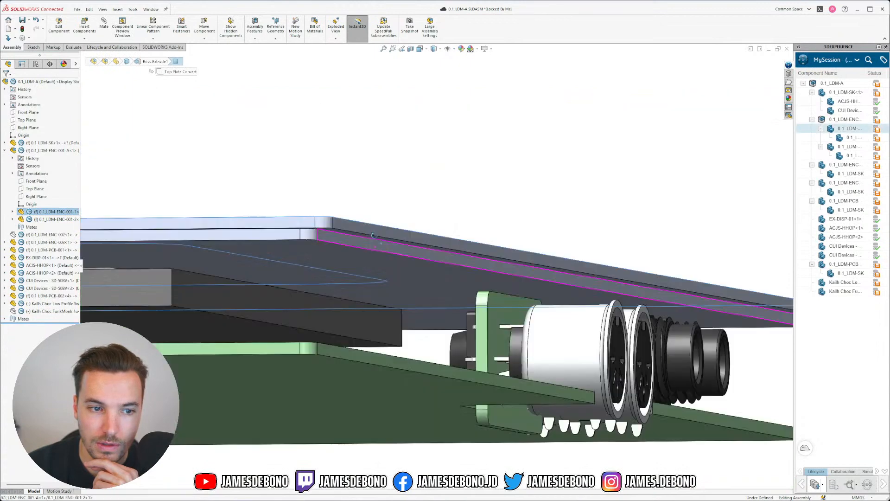
pyautogui.click(375, 258)
pyautogui.moveTo(375, 258); pyautogui.dragTo(351, 232, button='middle')
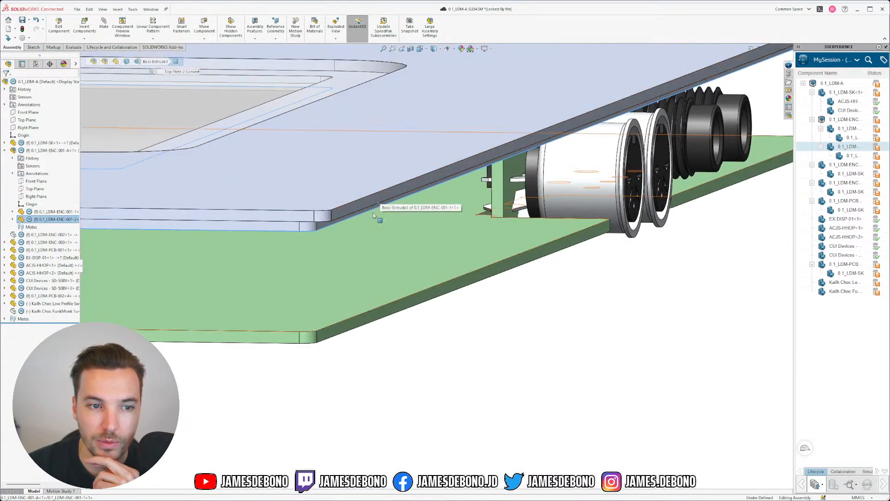
pyautogui.click(477, 343)
pyautogui.press('m')
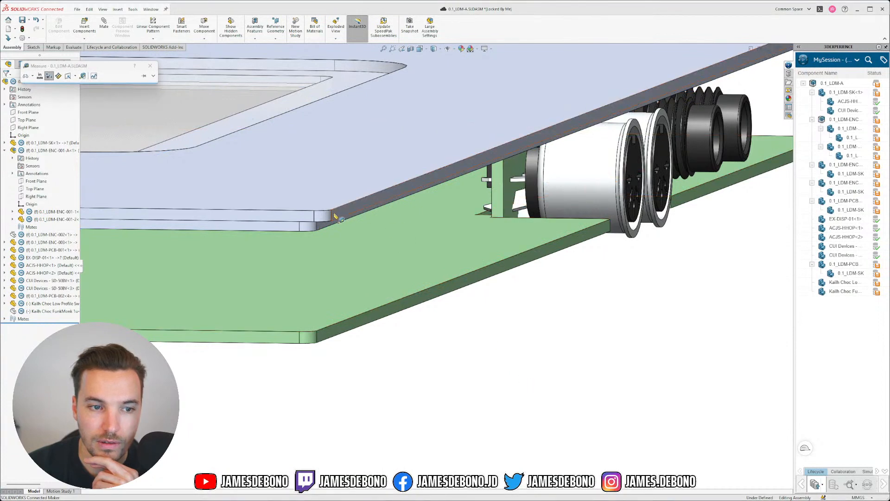
pyautogui.click(332, 216)
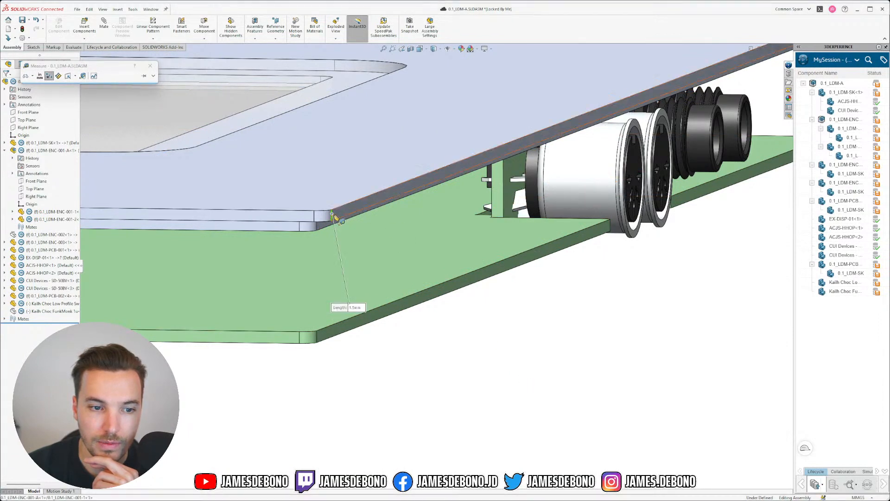
pyautogui.click(150, 66)
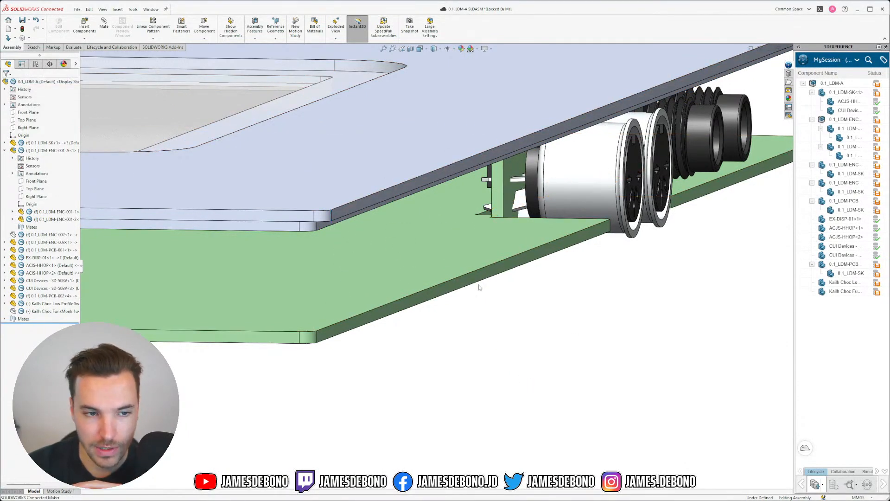
# Inspect the undersides and edges of the two stacked top plates and their position relative to the PCBs below.
pyautogui.scroll(2, 485, 175)
pyautogui.scroll(-2, 452, 150)
pyautogui.moveTo(434, 191); pyautogui.dragTo(438, 171, button='middle')
pyautogui.scroll(-3, 495, 244)
pyautogui.click(495, 247)
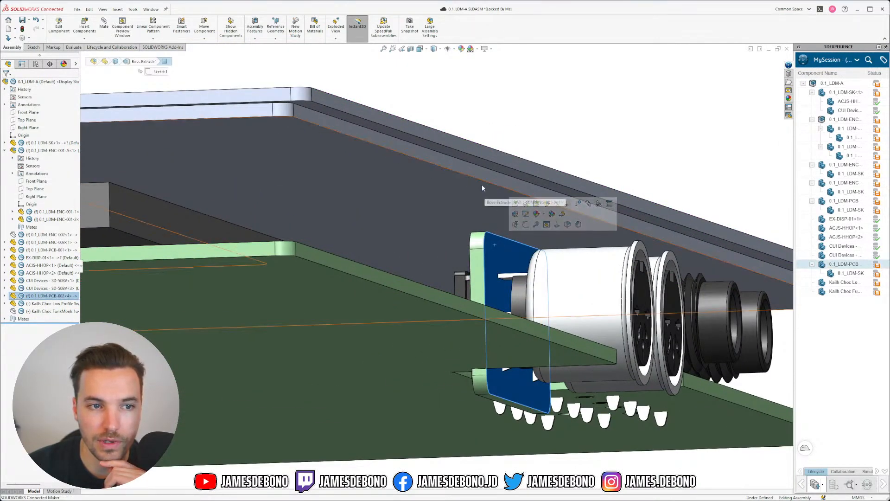
pyautogui.scroll(-2, 482, 188)
pyautogui.click(480, 165)
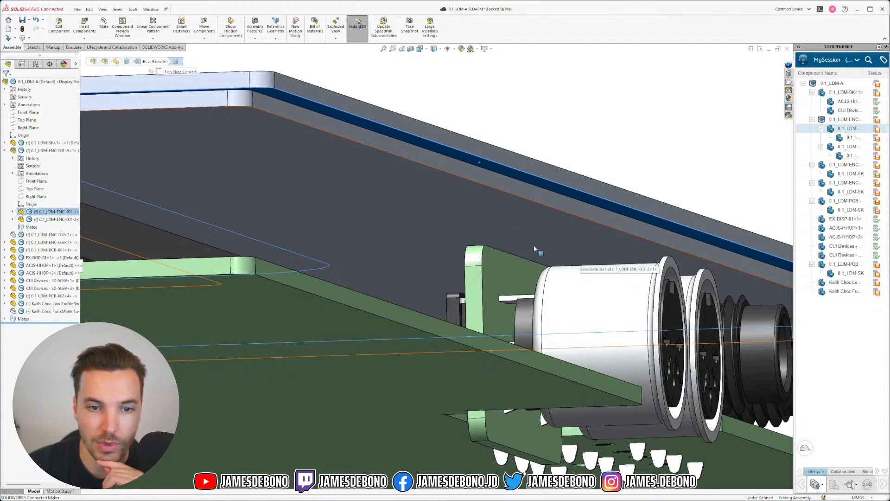
pyautogui.scroll(5, 420, 284)
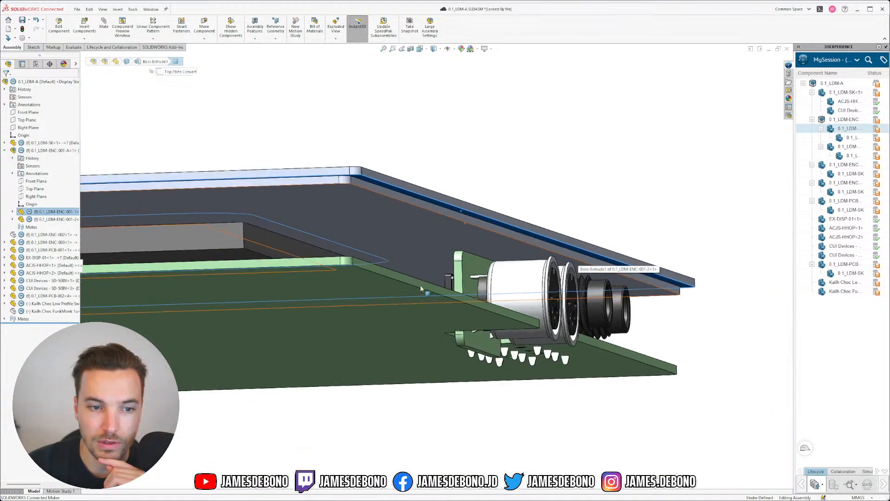
pyautogui.moveTo(388, 292); pyautogui.dragTo(365, 270, button='middle')
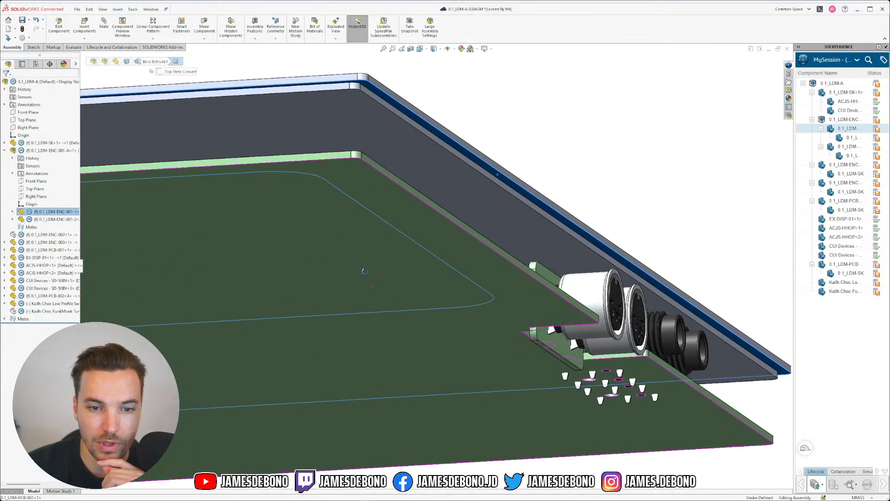
pyautogui.click(397, 228)
pyautogui.click(393, 149)
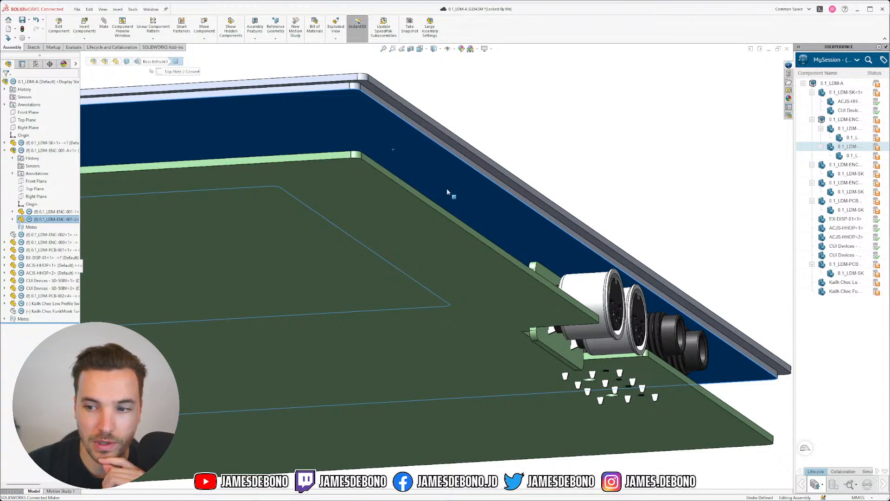
# Examine the small vertical PCB and the round CUI Devices connectors mounted between the top plates and the main board.
pyautogui.moveTo(547, 246); pyautogui.dragTo(540, 268, button='middle')
pyautogui.click(539, 268)
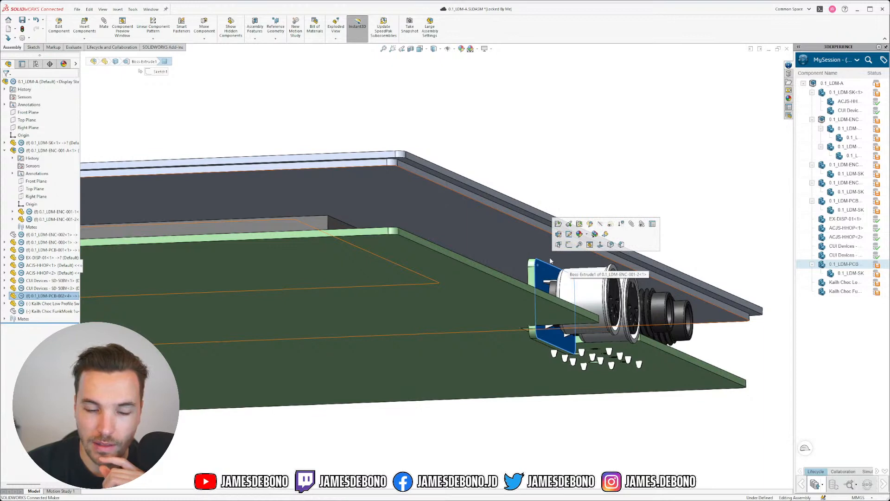
pyautogui.moveTo(549, 264); pyautogui.dragTo(566, 277, button='middle')
pyautogui.click(565, 277)
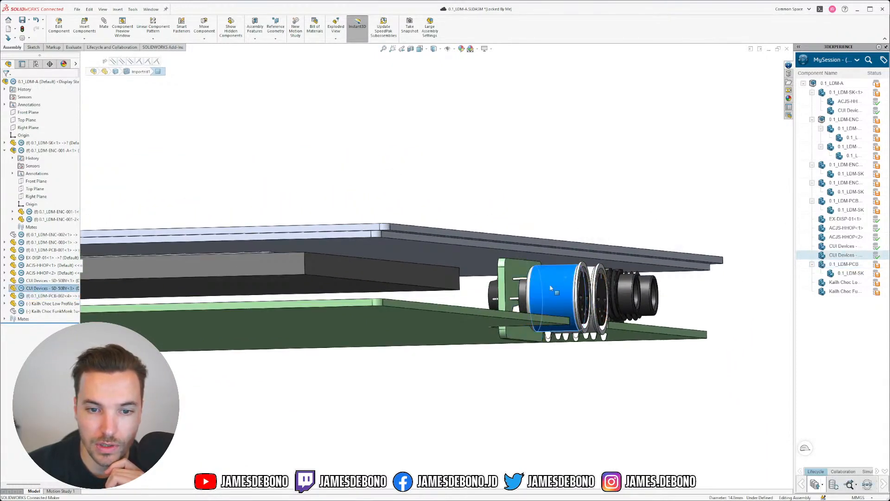
pyautogui.click(583, 284)
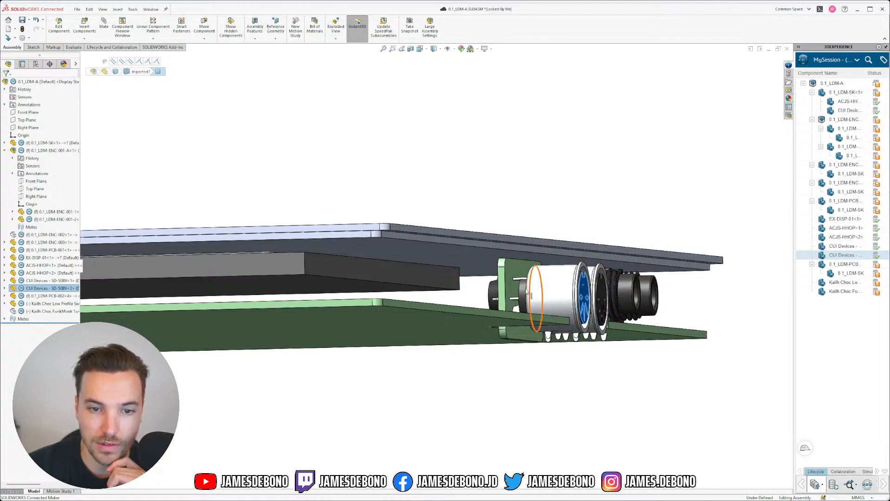
pyautogui.moveTo(526, 270)
pyautogui.mouseDown(button='middle')
pyautogui.moveTo(523, 255)
pyautogui.moveTo(524, 268)
pyautogui.mouseUp(button='middle')
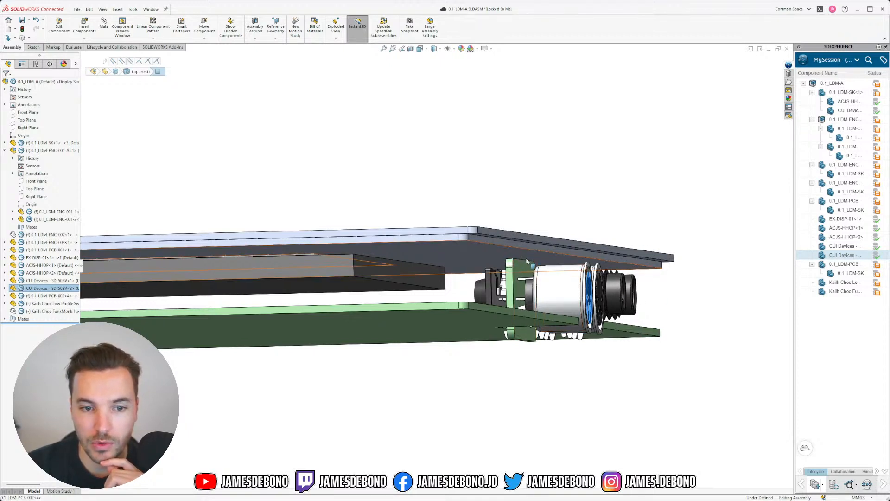
pyautogui.moveTo(528, 261)
pyautogui.mouseDown(button='middle')
pyautogui.moveTo(547, 261)
pyautogui.moveTo(522, 265)
pyautogui.mouseUp(button='middle')
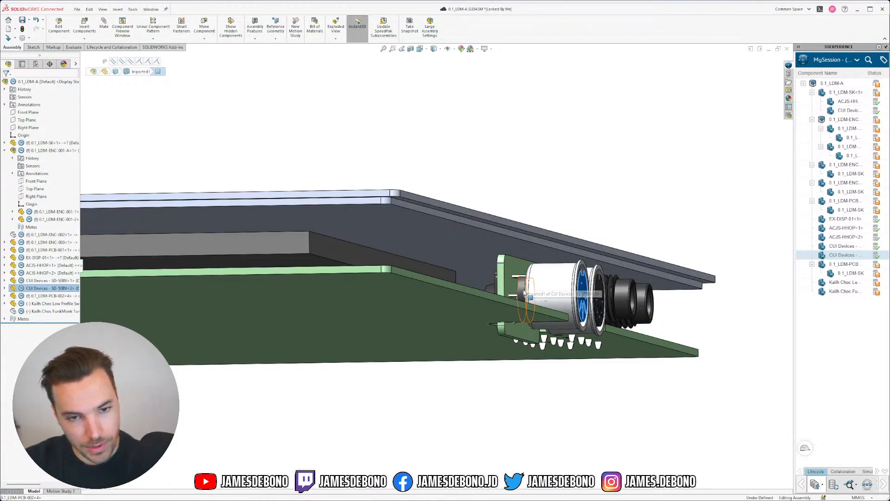
pyautogui.moveTo(520, 284); pyautogui.dragTo(494, 313, button='middle')
# Make both stacked top plates, 0.1_LDM-ENC-001-1 and 0.1_LDM-ENC-001-2, transparent.
pyautogui.click(663, 184)
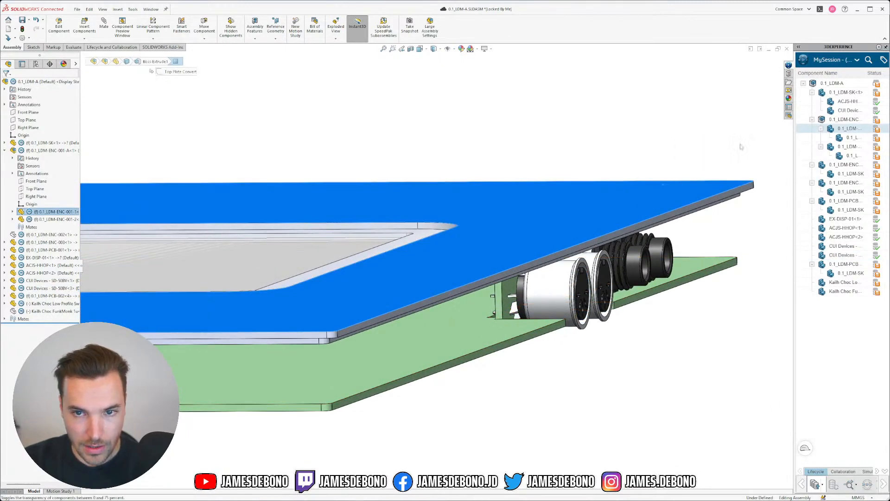
pyautogui.click(696, 218)
pyautogui.scroll(-3, 686, 217)
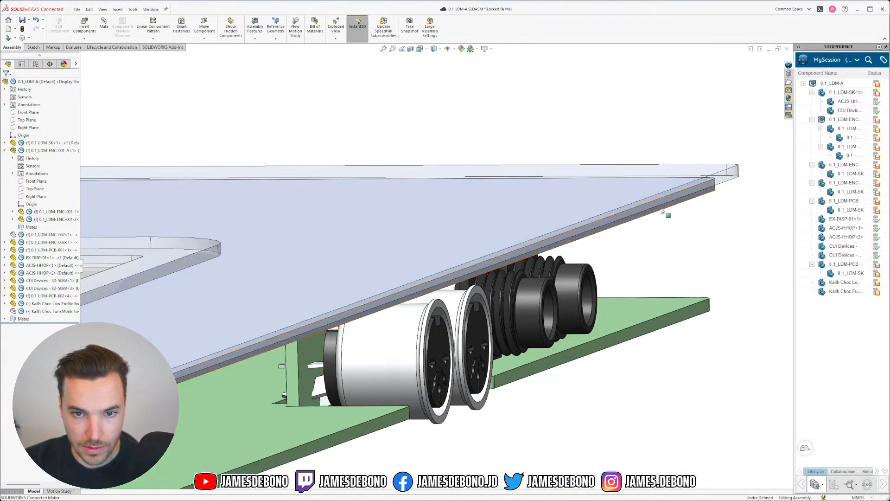
pyautogui.click(668, 204)
pyautogui.click(742, 172)
pyautogui.scroll(1, 486, 306)
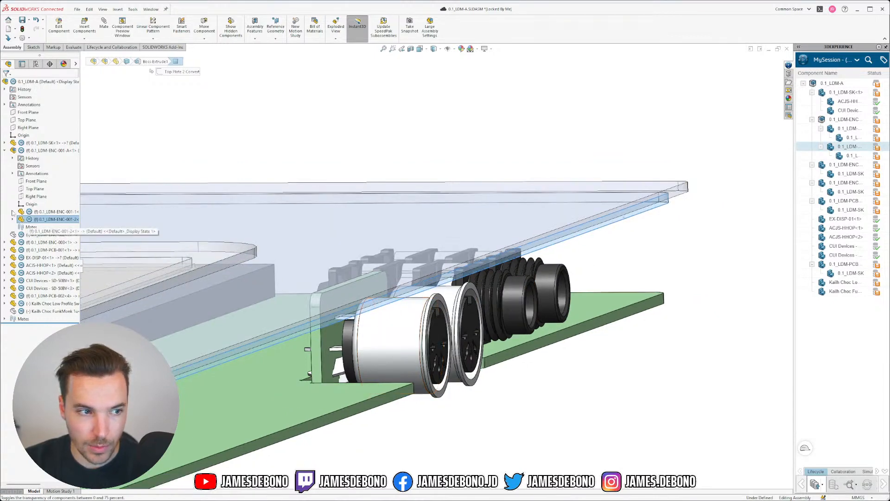
# Collapse the 0.1_LDM-ENC-001-A subassembly and show the hidden enclosure body 0.1_LDM-ENC-002.
pyautogui.click(4, 151)
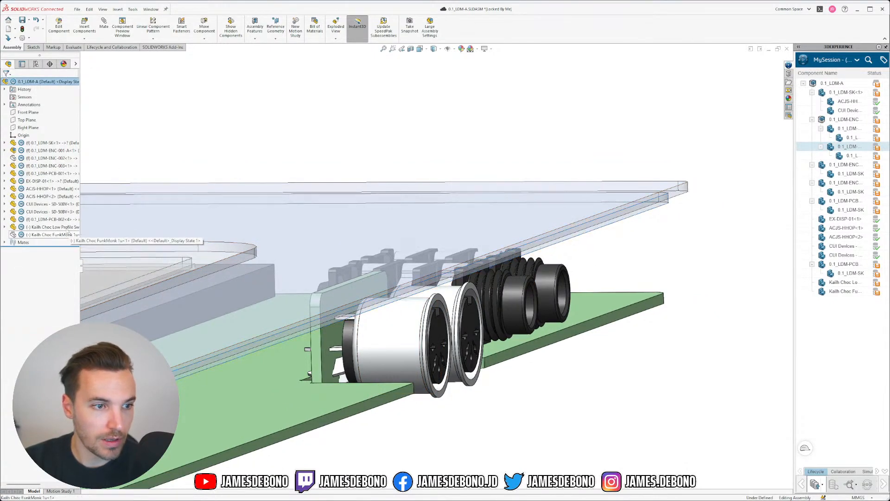
pyautogui.rightClick(55, 235)
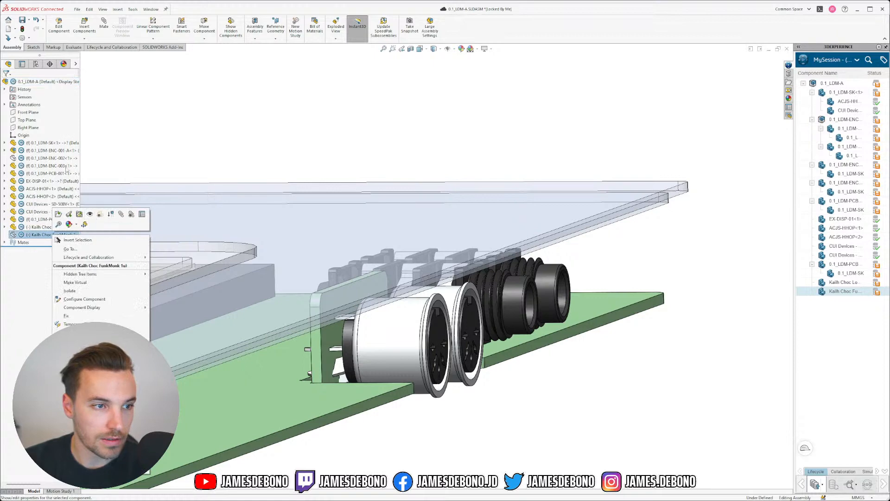
pyautogui.click(236, 124)
pyautogui.click(52, 158)
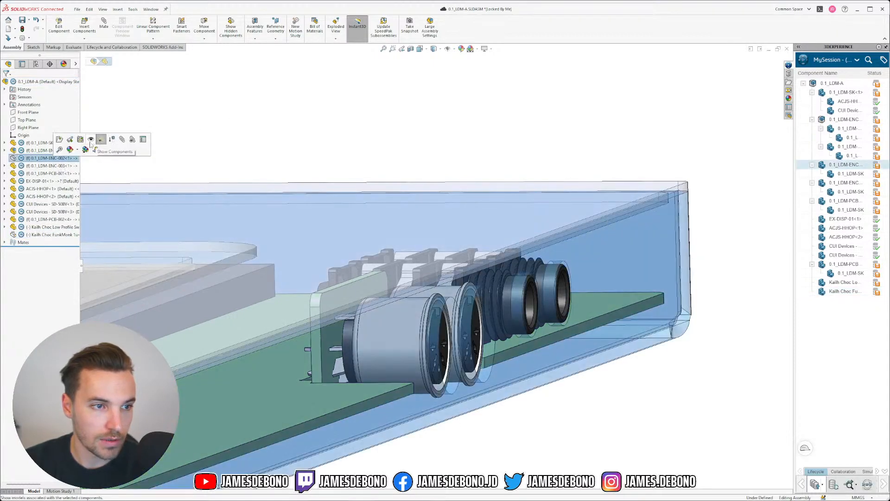
pyautogui.scroll(2, 368, 218)
pyautogui.click(438, 191)
# Inspect the vertical board 0.1_LDM-PCB-002 from above, including its connector pins and the cutout it occupies in the main PCB.
pyautogui.scroll(-4, 354, 289)
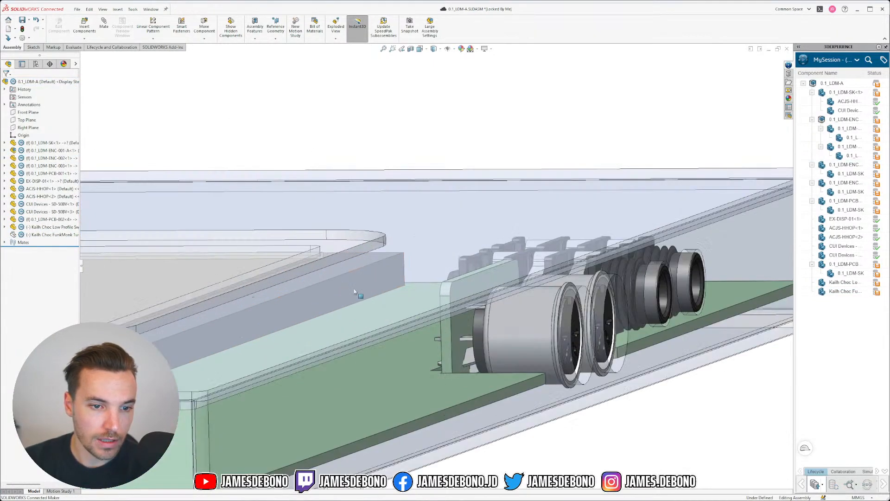
pyautogui.moveTo(416, 291); pyautogui.dragTo(447, 304, button='middle')
pyautogui.scroll(4, 447, 304)
pyautogui.scroll(-5, 660, 392)
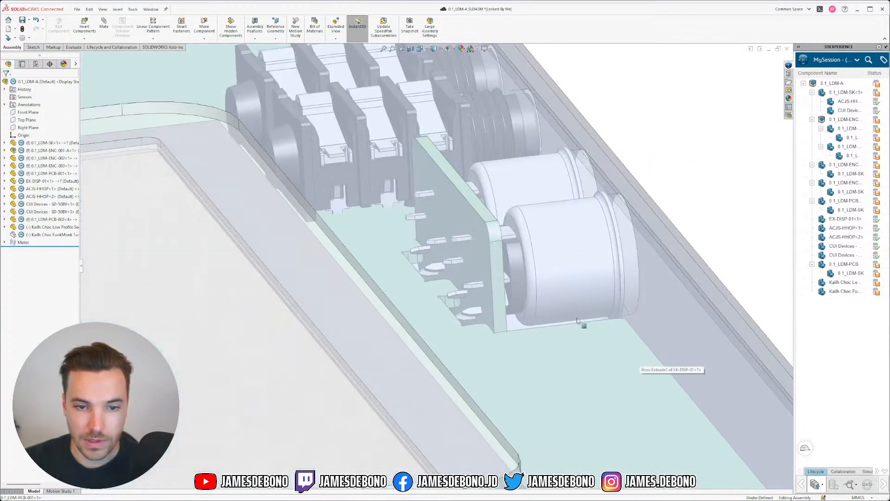
pyautogui.moveTo(506, 298); pyautogui.dragTo(409, 261, button='middle')
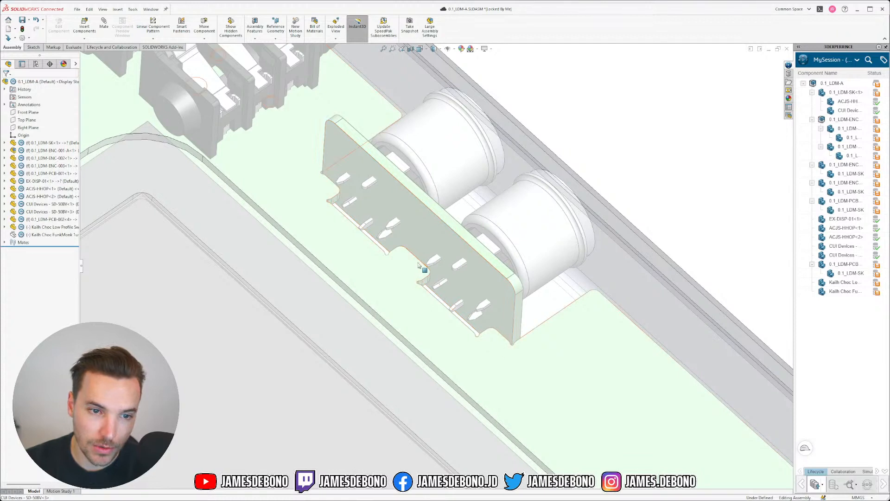
pyautogui.moveTo(484, 299); pyautogui.dragTo(463, 293, button='middle')
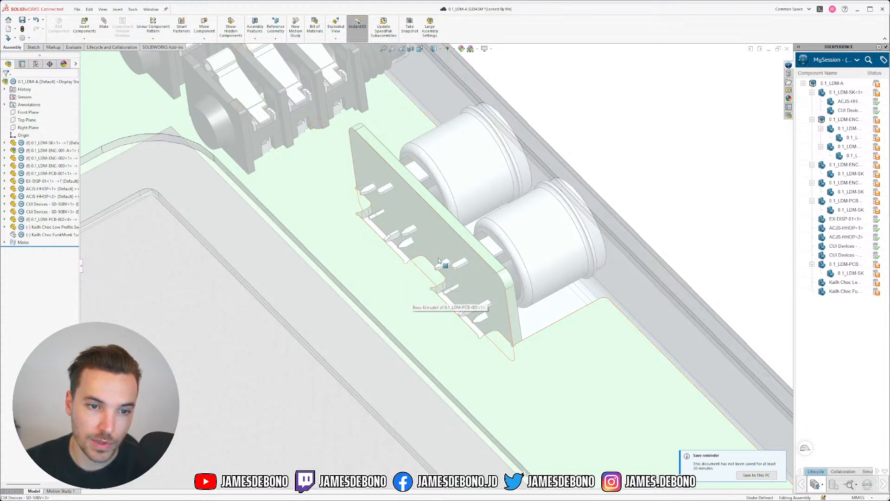
pyautogui.click(452, 244)
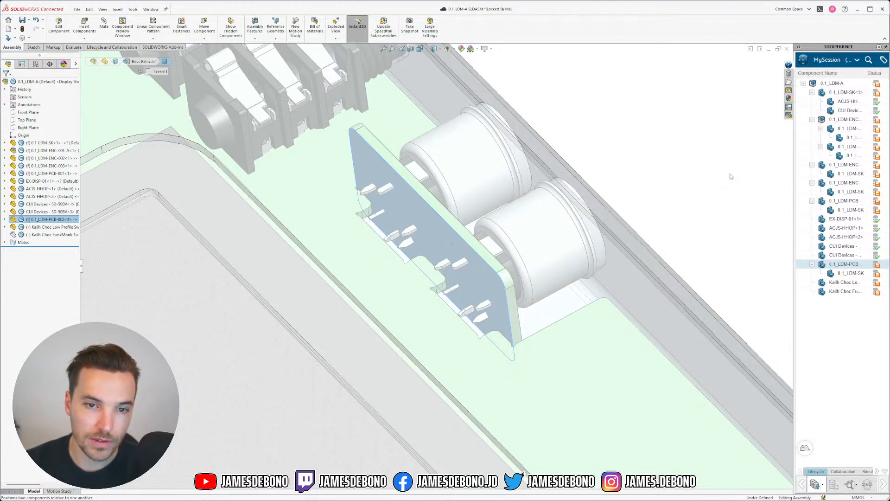
pyautogui.click(730, 176)
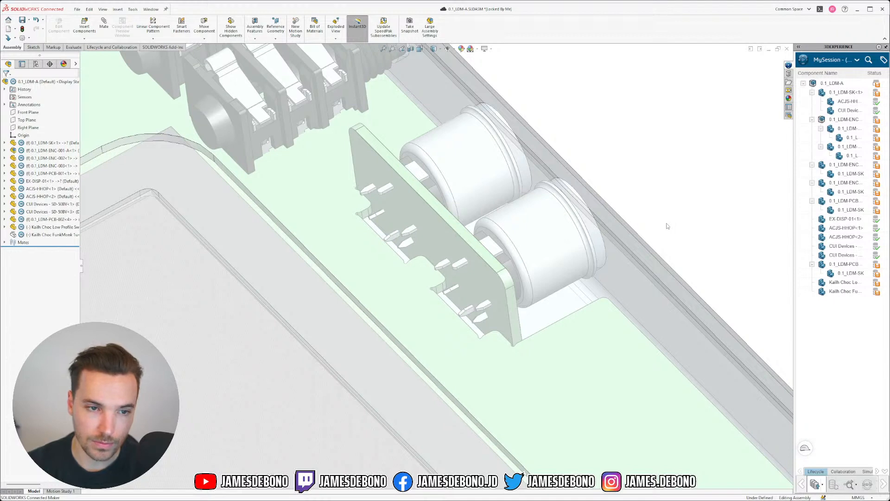
pyautogui.moveTo(395, 270); pyautogui.dragTo(399, 218, button='middle')
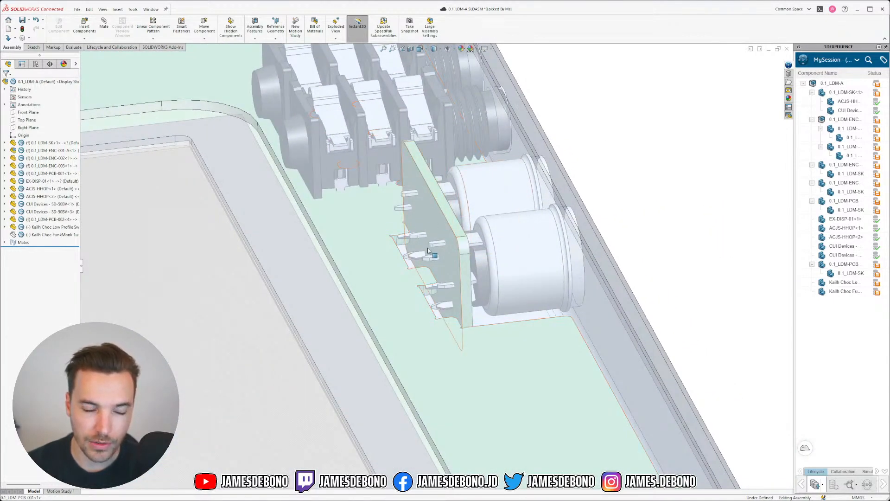
pyautogui.scroll(3, 433, 253)
pyautogui.scroll(-2, 410, 285)
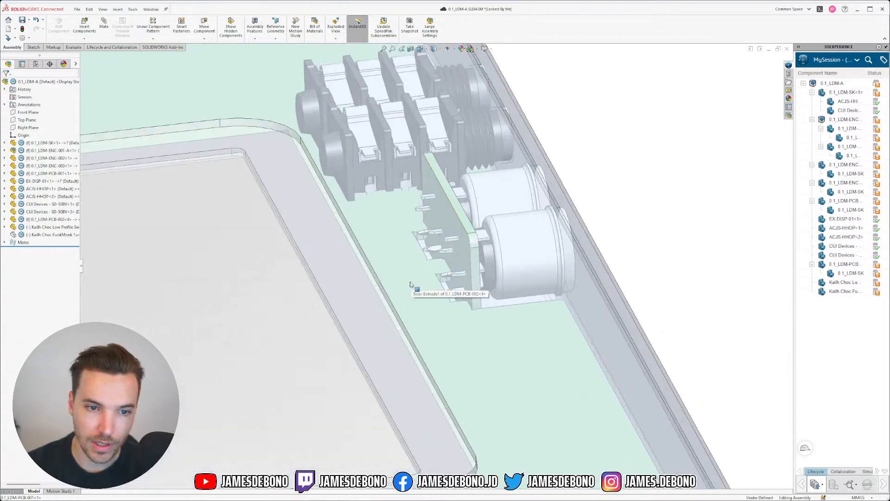
pyautogui.scroll(2, 422, 264)
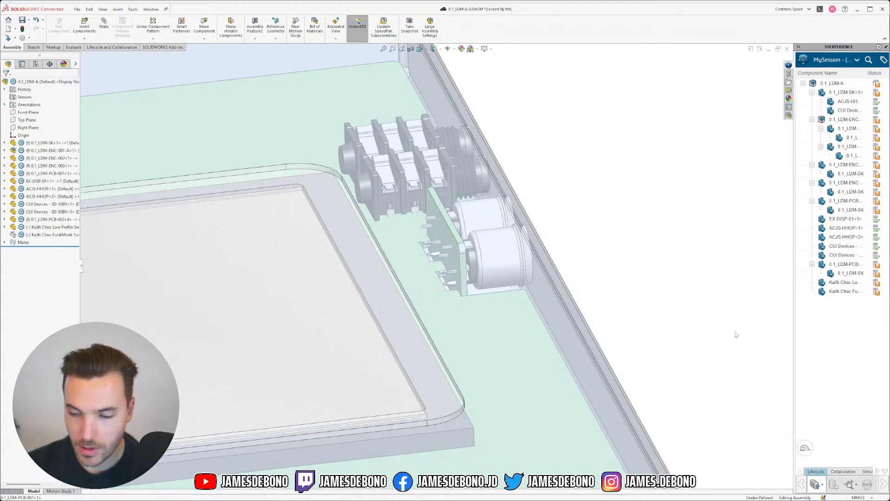
# Examine the Kailh Choc low-profile switch up close and review the complete enclosure with its display and connectors.
pyautogui.scroll(6, 338, 273)
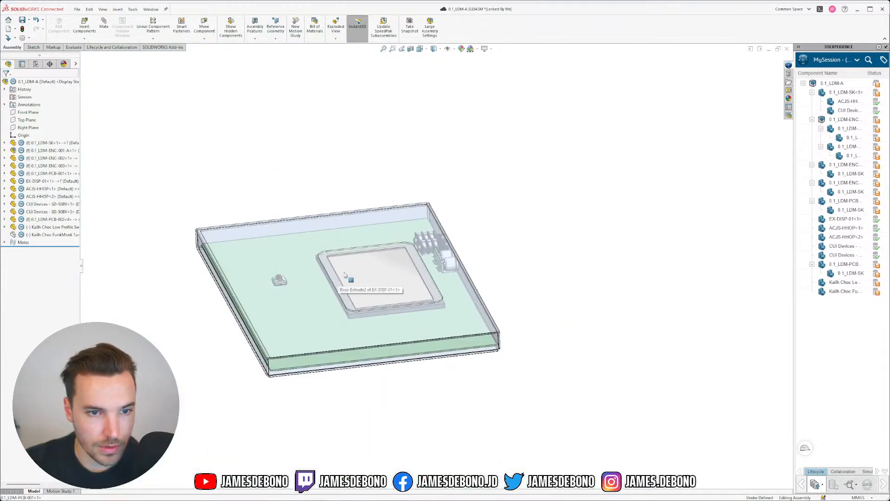
pyautogui.scroll(-2, 337, 352)
pyautogui.moveTo(337, 352); pyautogui.dragTo(374, 352, button='middle')
pyautogui.scroll(4, 304, 358)
pyautogui.scroll(10, 392, 279)
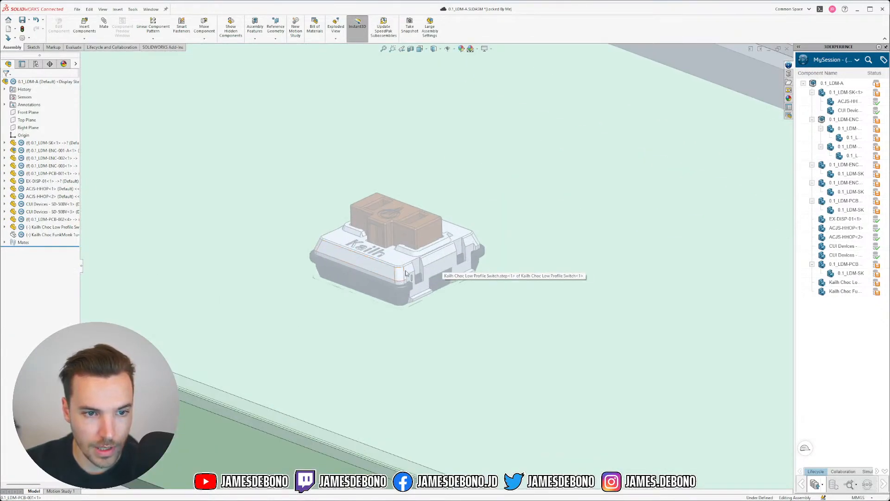
pyautogui.scroll(-10, 406, 273)
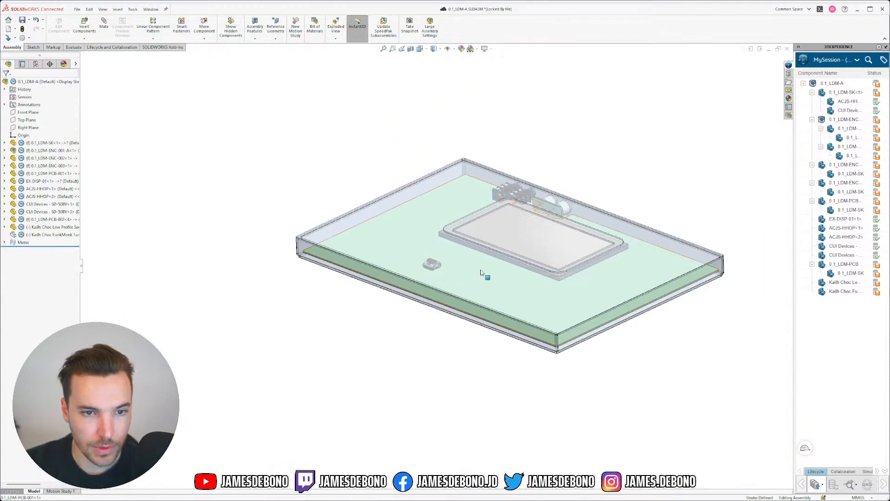
pyautogui.scroll(3, 484, 271)
pyautogui.moveTo(417, 279)
pyautogui.mouseDown(button='middle')
pyautogui.moveTo(407, 257)
pyautogui.moveTo(413, 281)
pyautogui.mouseUp(button='middle')
pyautogui.scroll(-3, 499, 260)
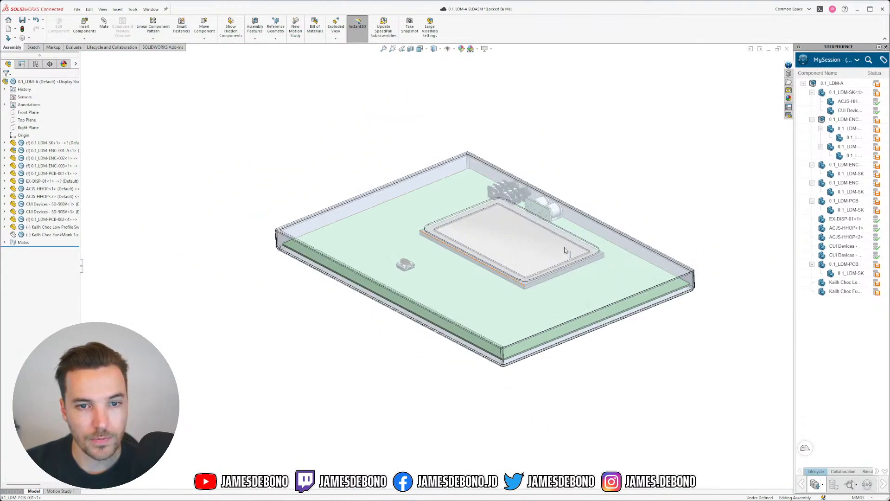
pyautogui.scroll(2, 431, 254)
pyautogui.scroll(-1, 431, 255)
pyautogui.scroll(2, 407, 256)
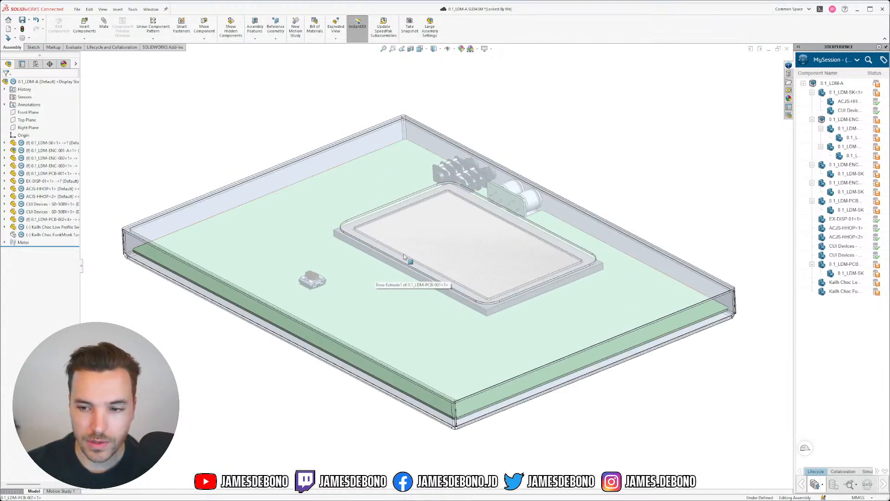
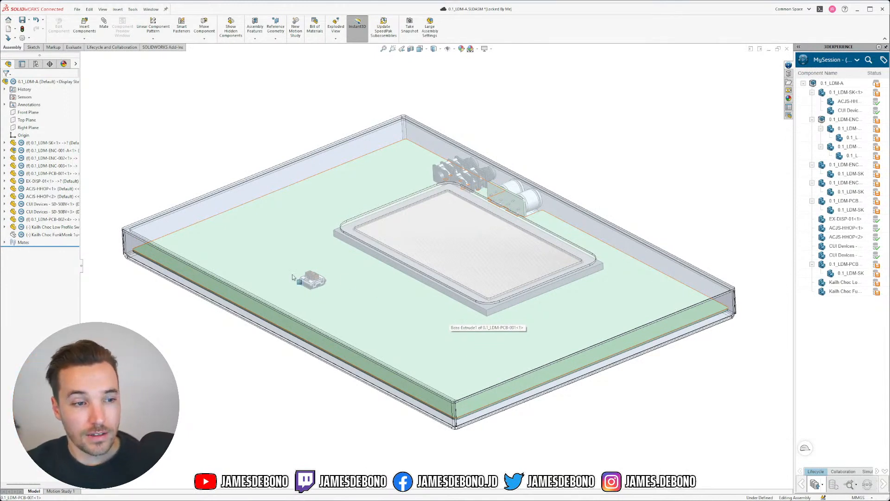
# View the assembly square-on to the top face of the main board, 0.1_LDM-PCB-001, and clear the selection.
pyautogui.scroll(-4, 299, 280)
pyautogui.scroll(5, 366, 299)
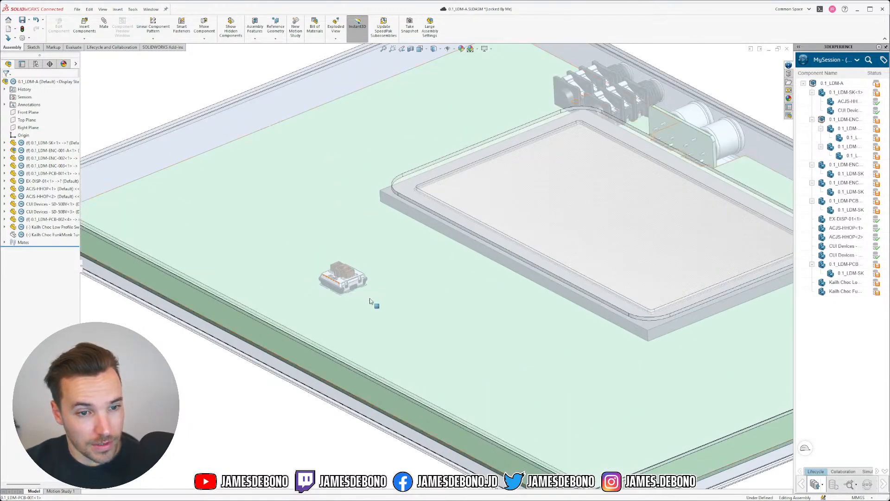
pyautogui.click(441, 308)
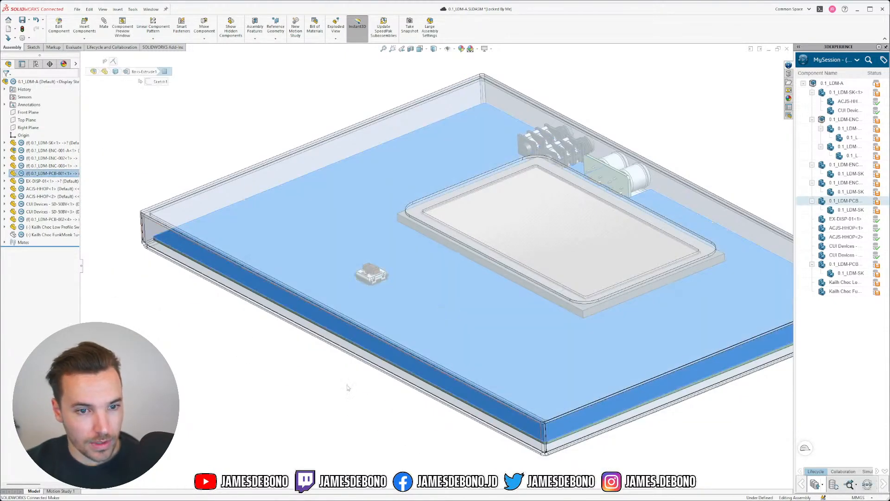
pyautogui.moveTo(346, 395); pyautogui.dragTo(338, 417, button='right')
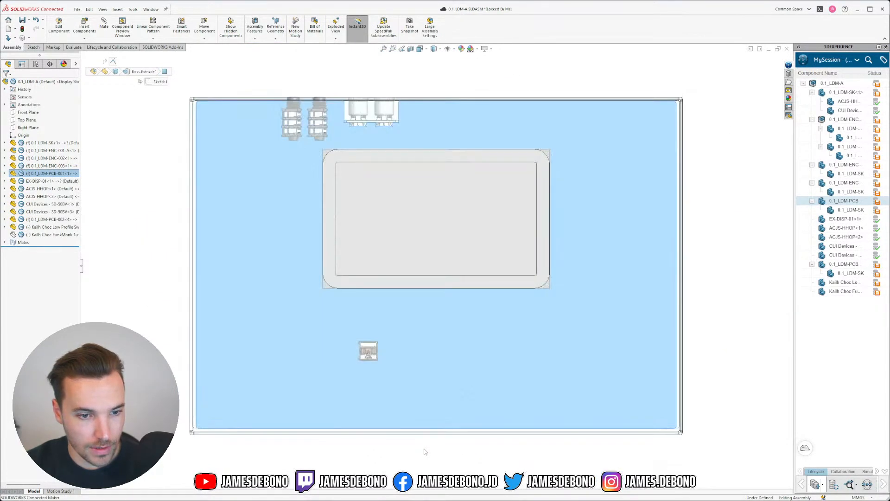
pyautogui.click(425, 448)
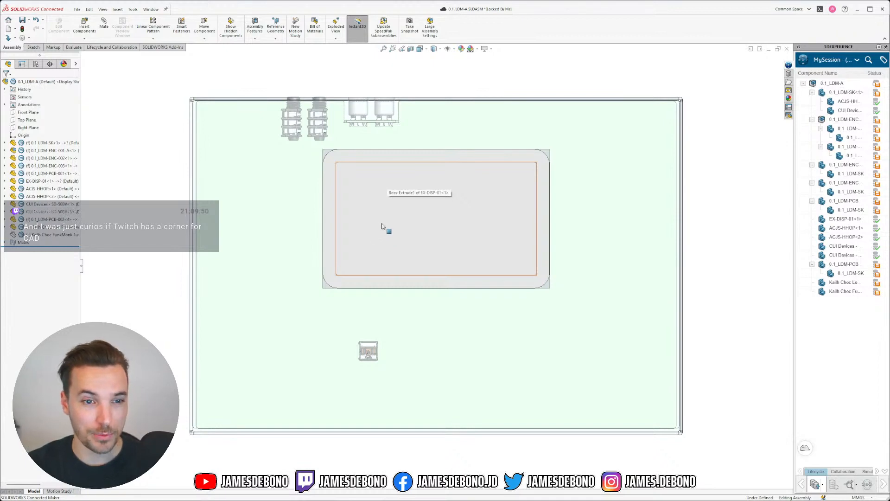
# Open the Kailh Choc Low Profile Switch part from the assembly in its own window and examine it from the front and at an angle.
pyautogui.moveTo(454, 265); pyautogui.dragTo(429, 218, button='middle')
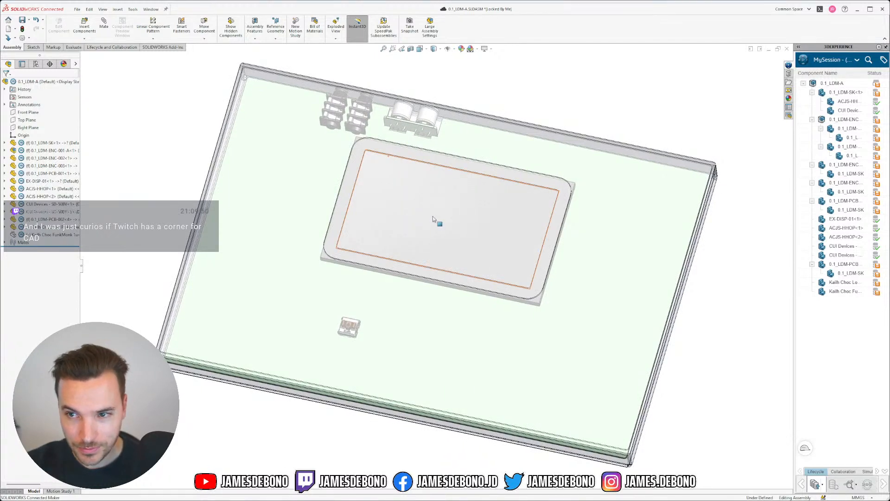
pyautogui.click(150, 10)
pyautogui.scroll(-10, 353, 359)
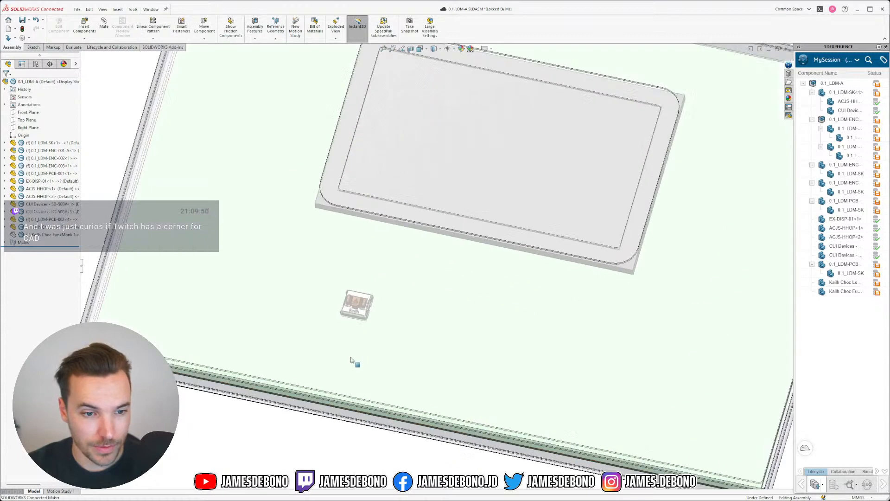
pyautogui.click(423, 232)
pyautogui.click(444, 203)
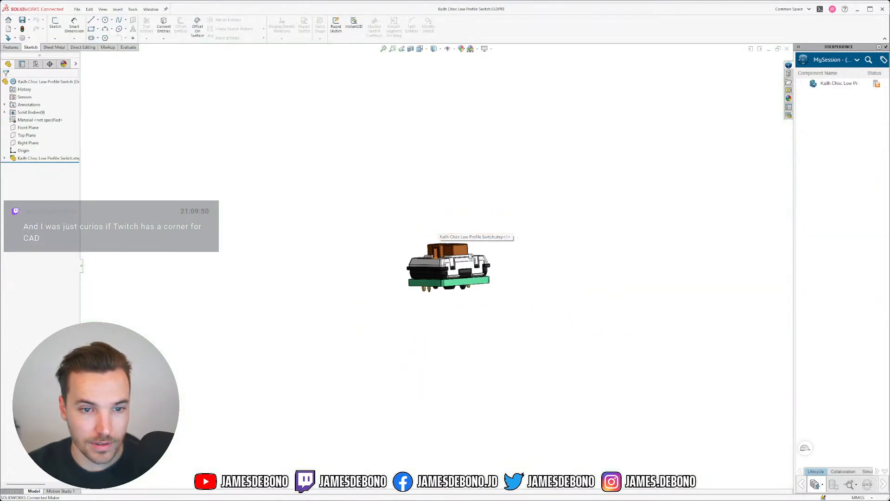
pyautogui.moveTo(562, 342); pyautogui.dragTo(547, 305, button='right')
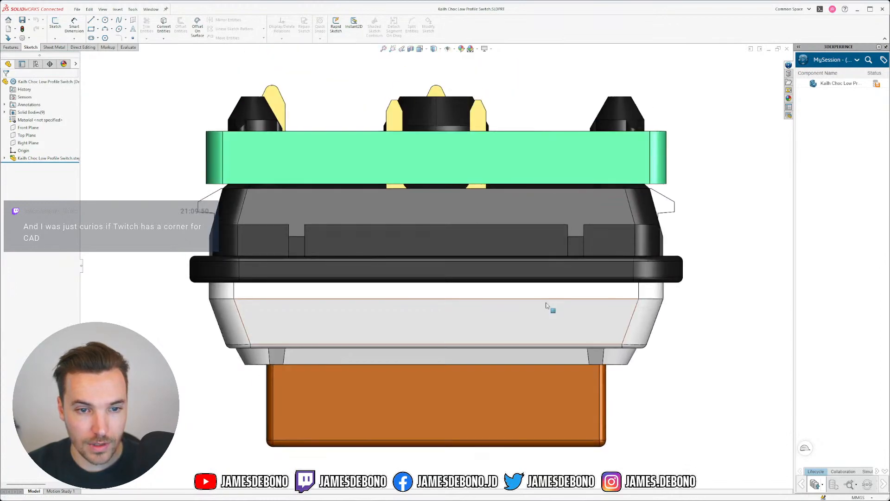
pyautogui.moveTo(702, 383); pyautogui.dragTo(627, 330, button='right')
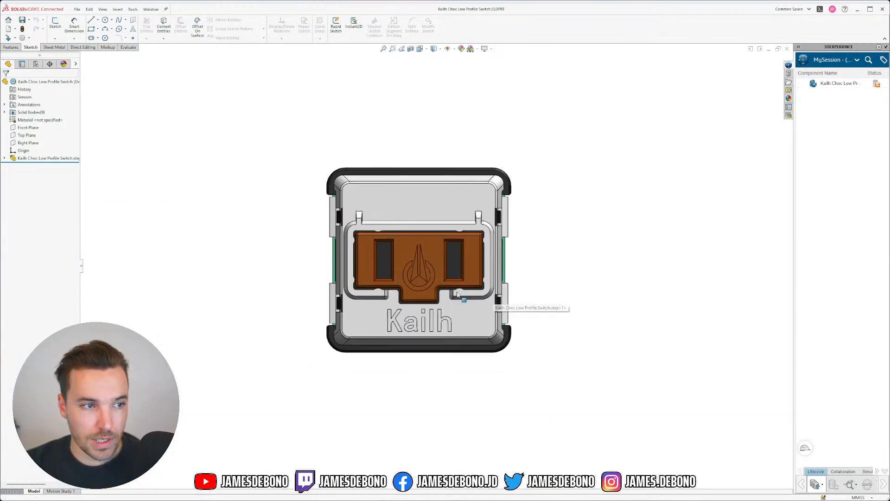
pyautogui.moveTo(429, 284); pyautogui.dragTo(397, 263, button='middle')
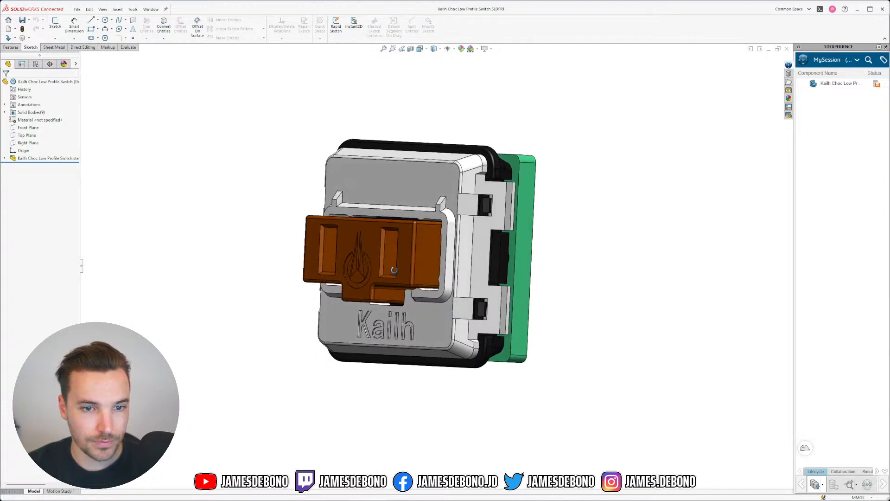
# Return to the 0.1_LDM-A assembly and delete the Kailh Choc Low Profile Switch with its mates and the Kailh Choc FunkMonk component.
pyautogui.click(150, 9)
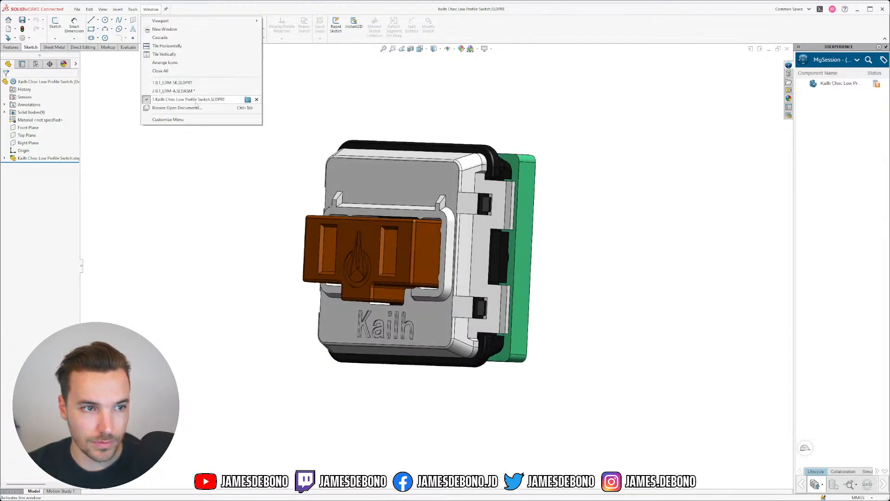
pyautogui.click(185, 92)
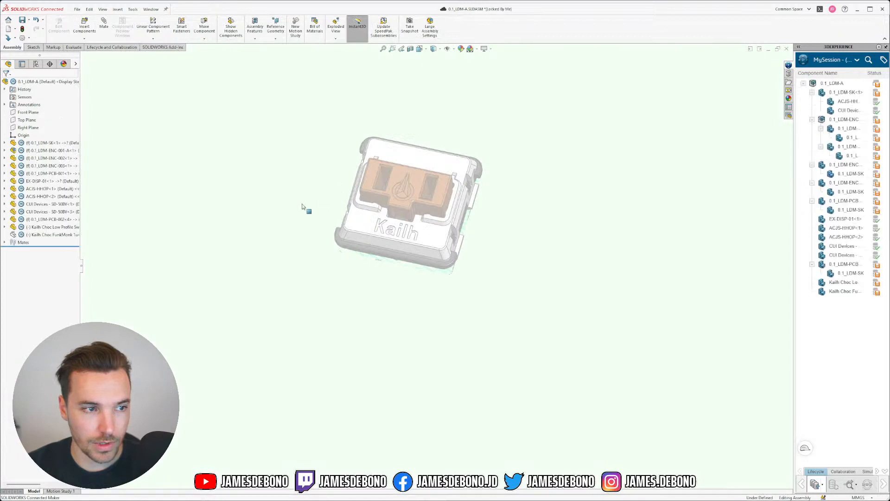
pyautogui.click(431, 262)
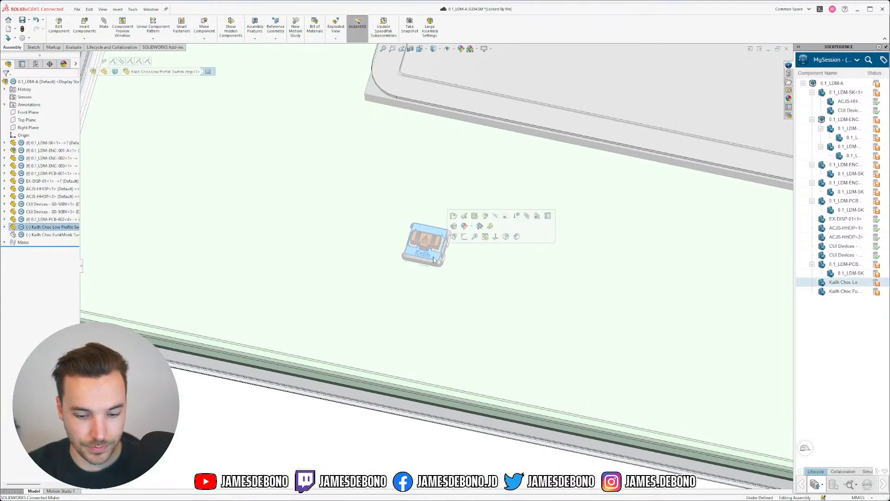
pyautogui.press('Delete')
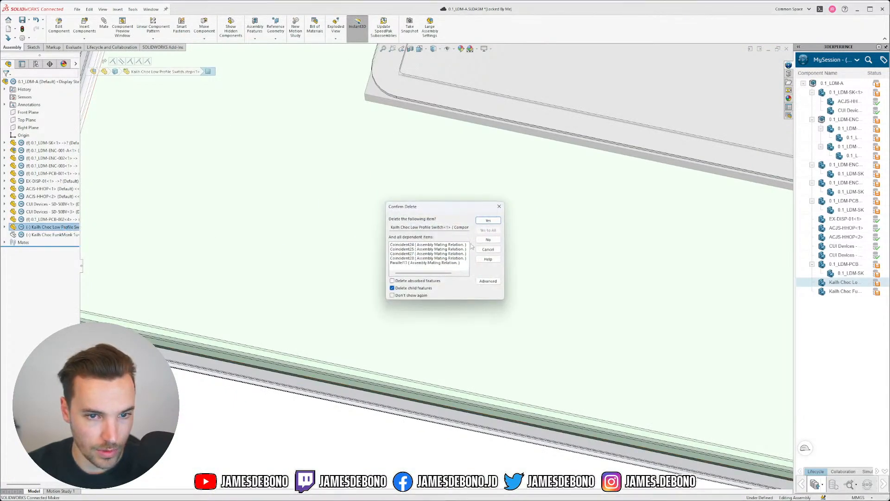
pyautogui.press('Return')
pyautogui.click(74, 227)
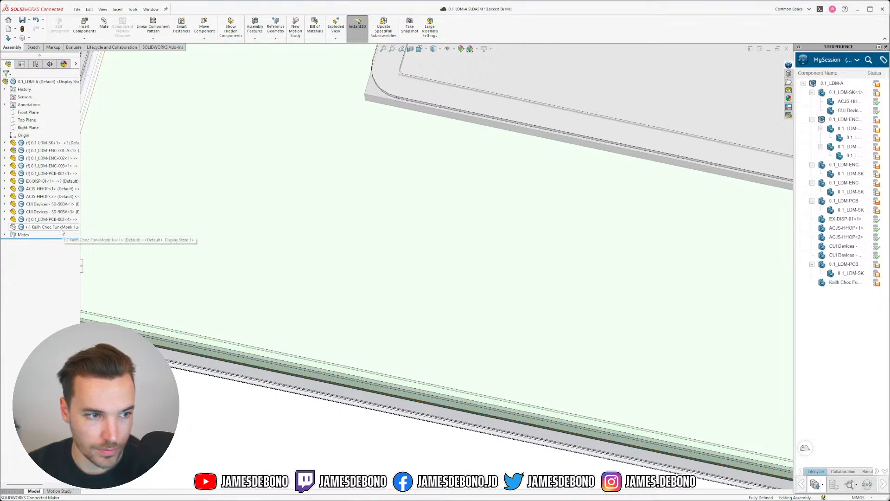
pyautogui.press('Delete')
pyautogui.press('Return')
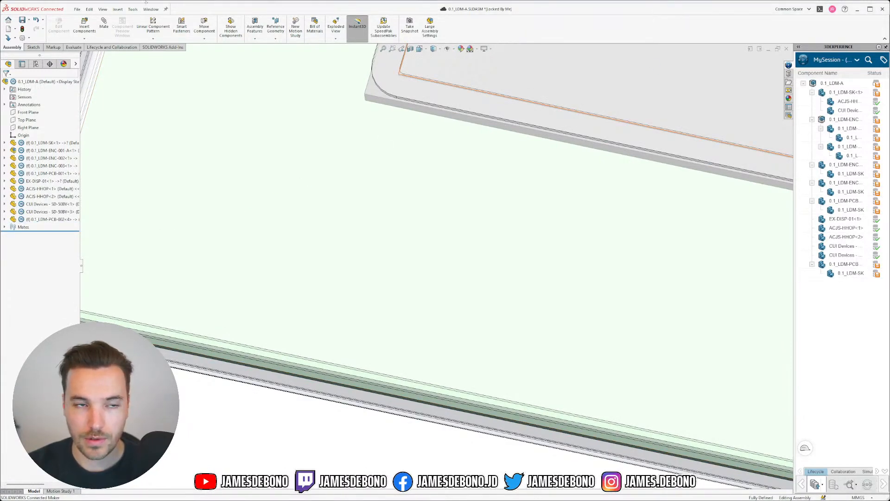
# Switch to the Kailh Choc Low Profile Switch part and examine its stem side and the pins on its board side.
pyautogui.click(151, 9)
pyautogui.click(194, 100)
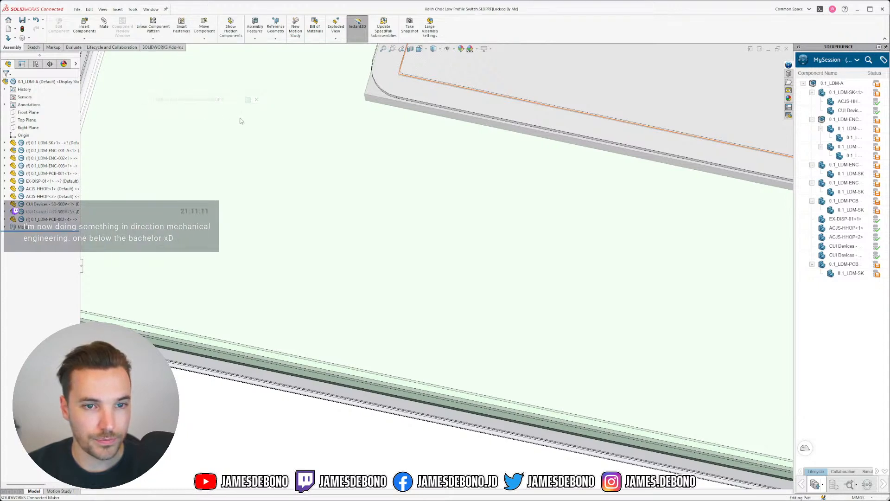
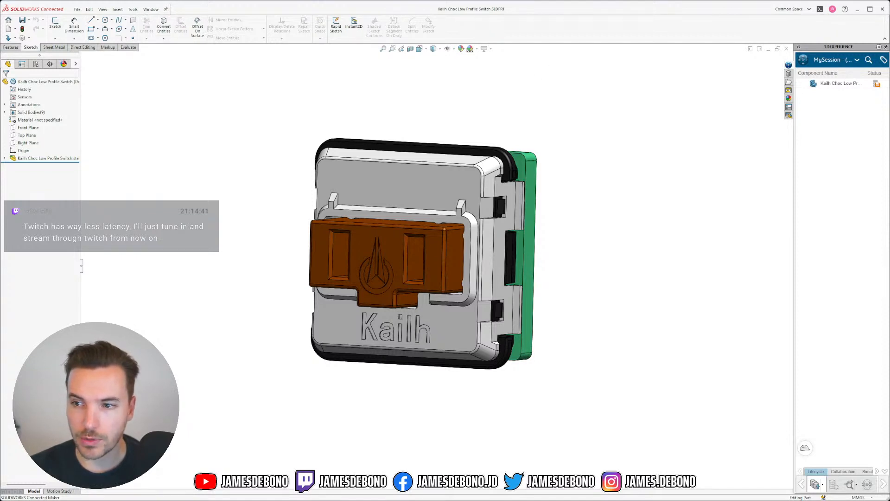
pyautogui.moveTo(494, 221); pyautogui.dragTo(422, 271, button='middle')
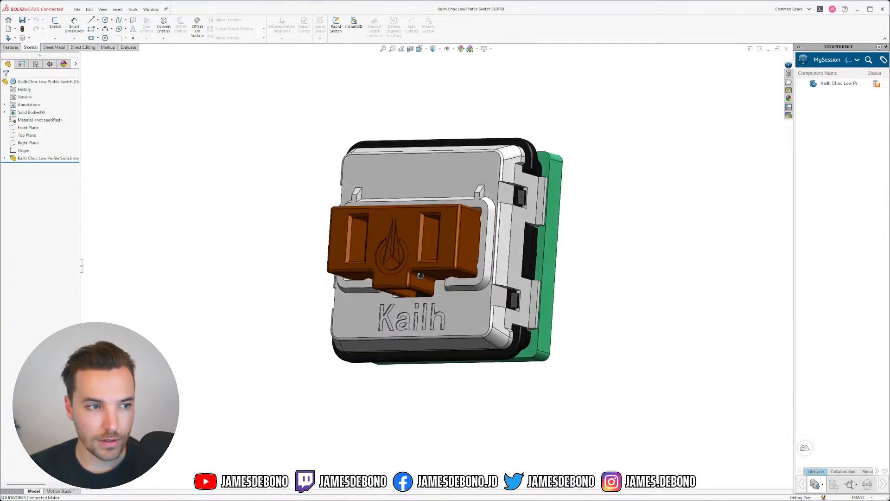
pyautogui.click(150, 9)
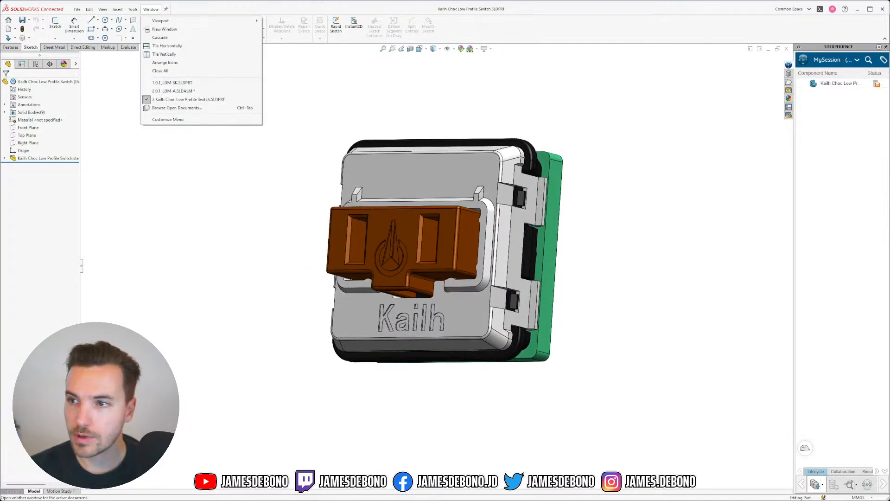
pyautogui.hotkey('alt', 'Tab')
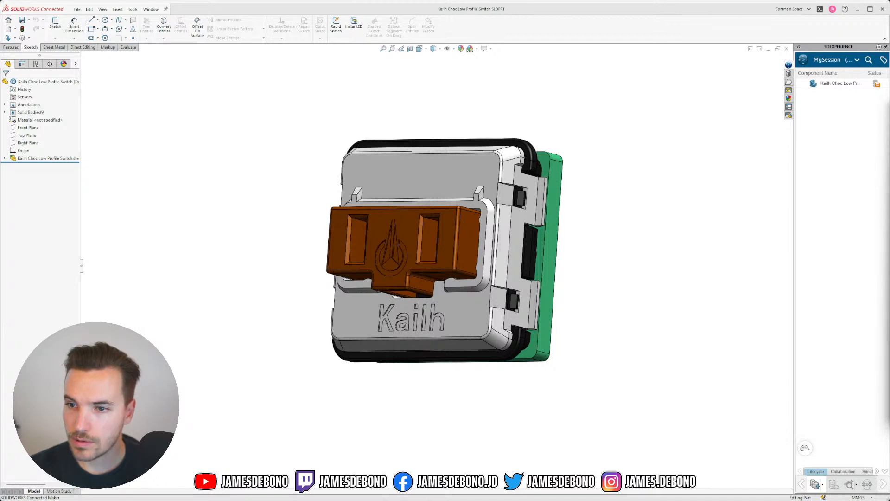
pyautogui.moveTo(464, 281); pyautogui.dragTo(467, 304, button='middle')
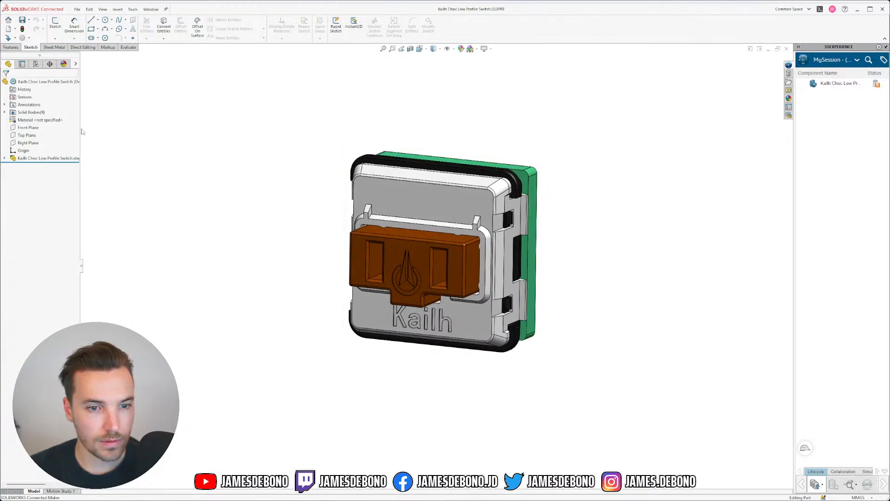
pyautogui.moveTo(303, 207); pyautogui.dragTo(325, 93, button='middle')
pyautogui.scroll(-5, 427, 263)
pyautogui.scroll(10, 428, 262)
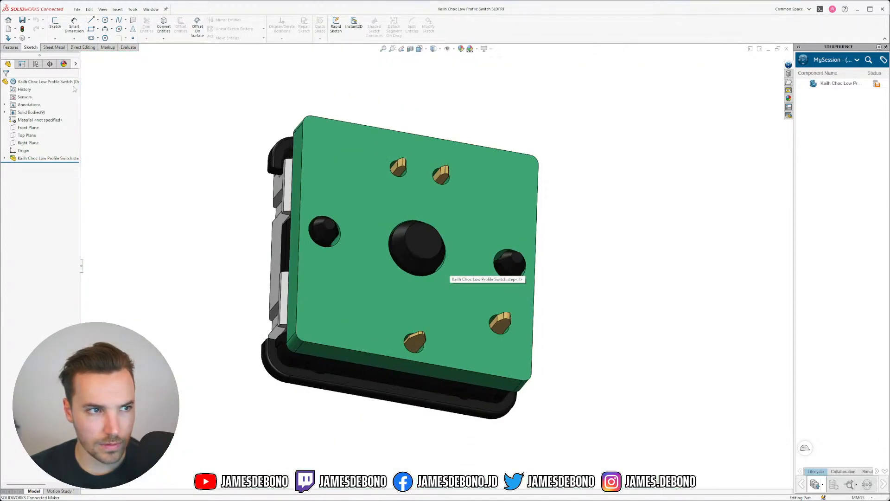
# Change the color of the switch's black lower housing body to dark grey, RGB 64, 64, 64, and go back to the feature tree.
pyautogui.click(64, 64)
pyautogui.rightClick(26, 136)
pyautogui.click(40, 149)
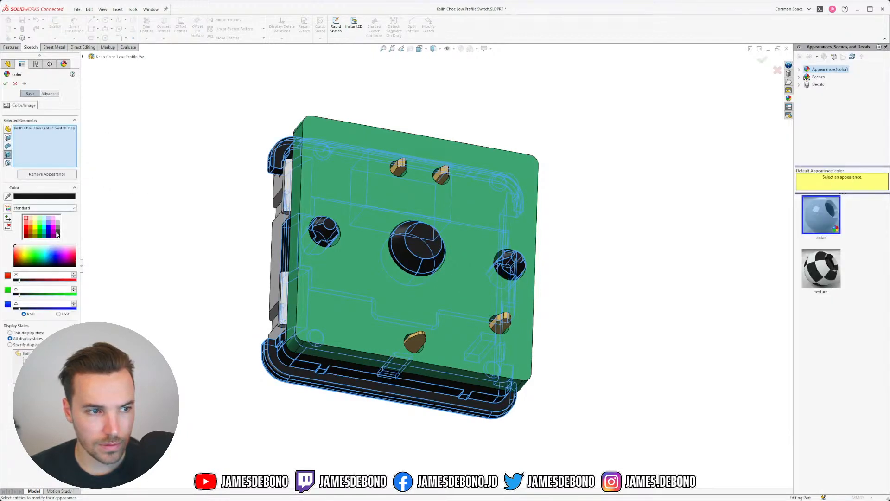
pyautogui.click(57, 235)
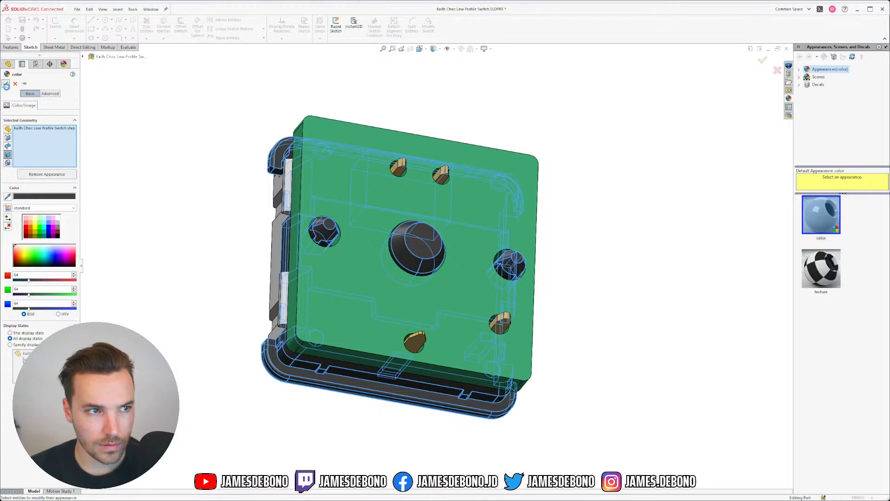
pyautogui.click(6, 84)
pyautogui.moveTo(278, 208); pyautogui.dragTo(588, 278, button='middle')
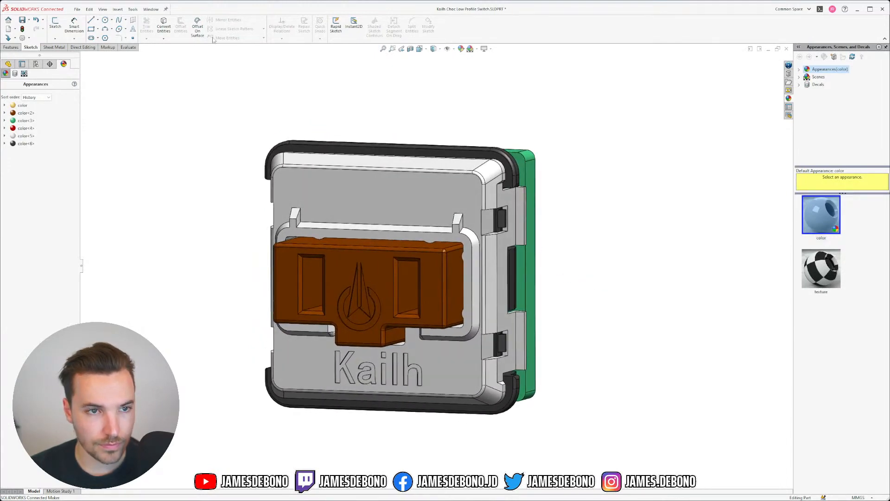
pyautogui.click(8, 64)
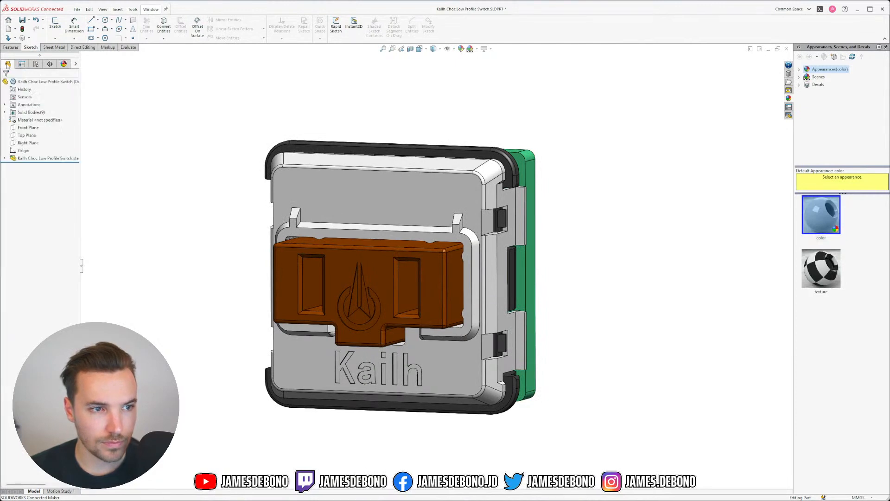
pyautogui.click(82, 48)
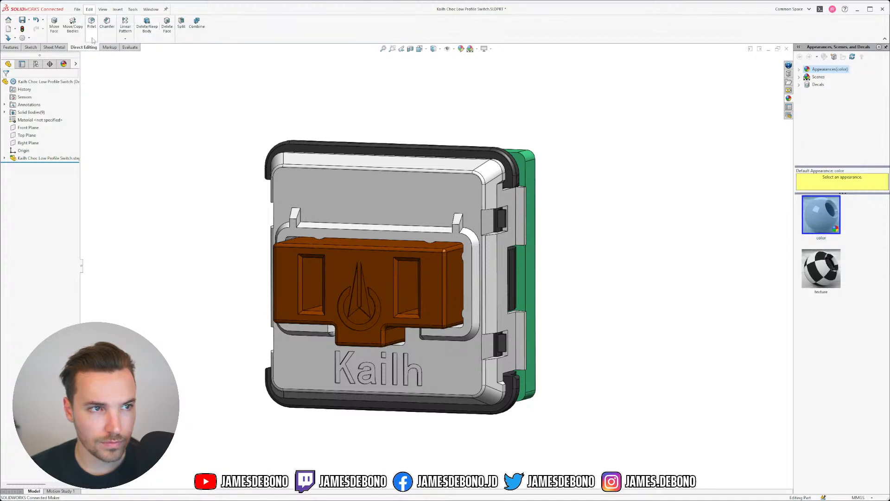
pyautogui.click(72, 26)
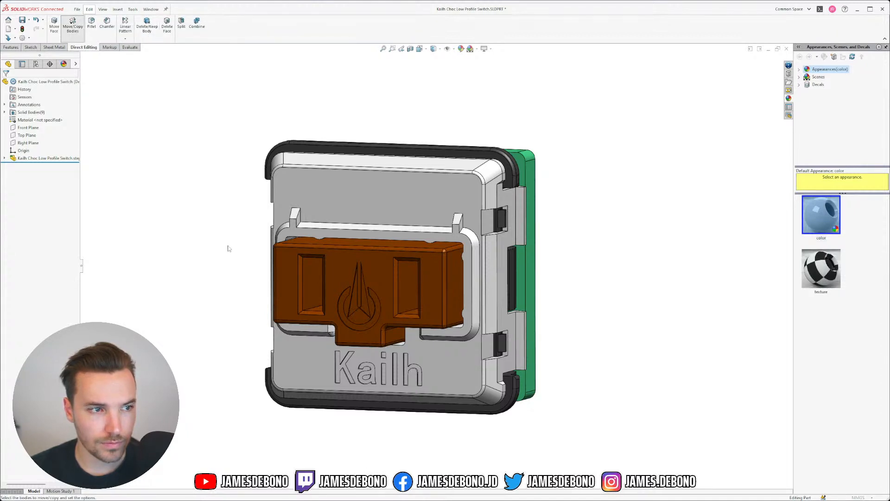
pyautogui.scroll(3, 405, 205)
pyautogui.click(442, 219)
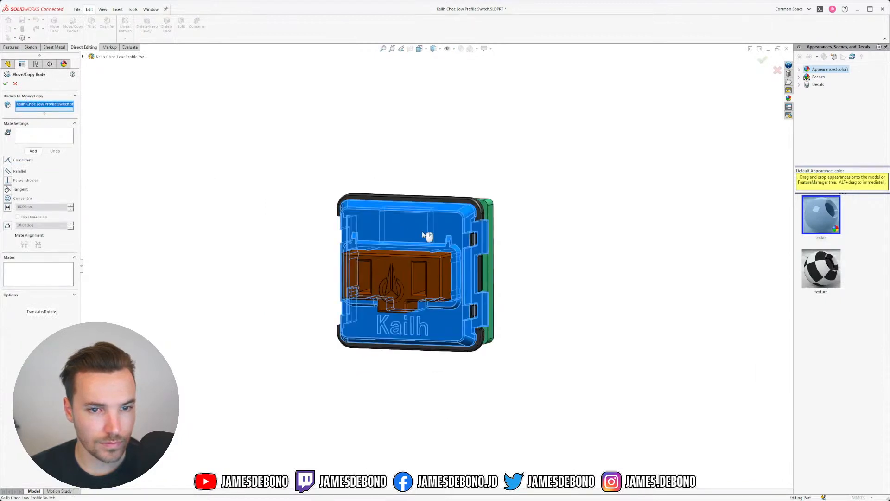
pyautogui.click(392, 226)
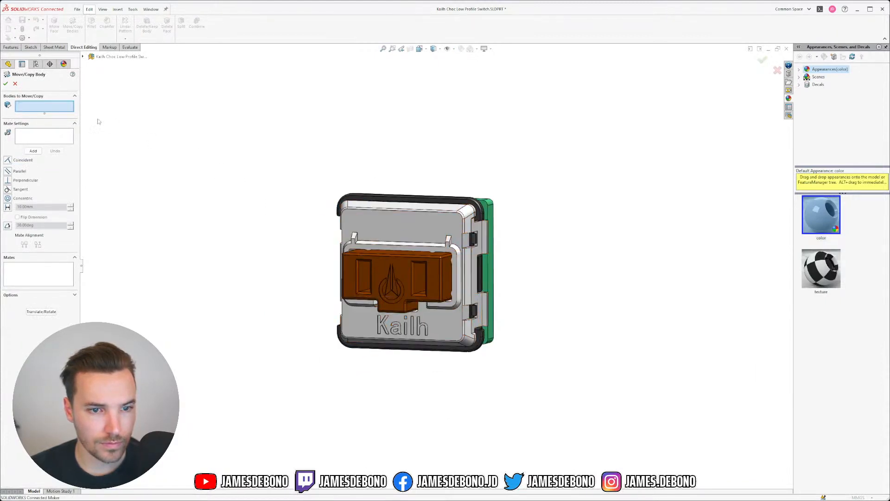
pyautogui.click(15, 84)
# Break the link of the imported Kailh Choc Low Profile Switch feature to its source STEP file.
pyautogui.click(34, 159)
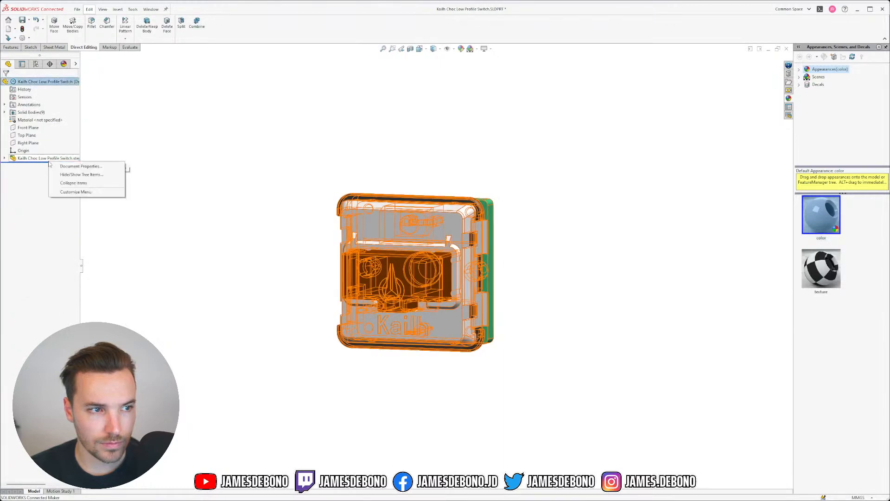
pyautogui.rightClick(26, 160)
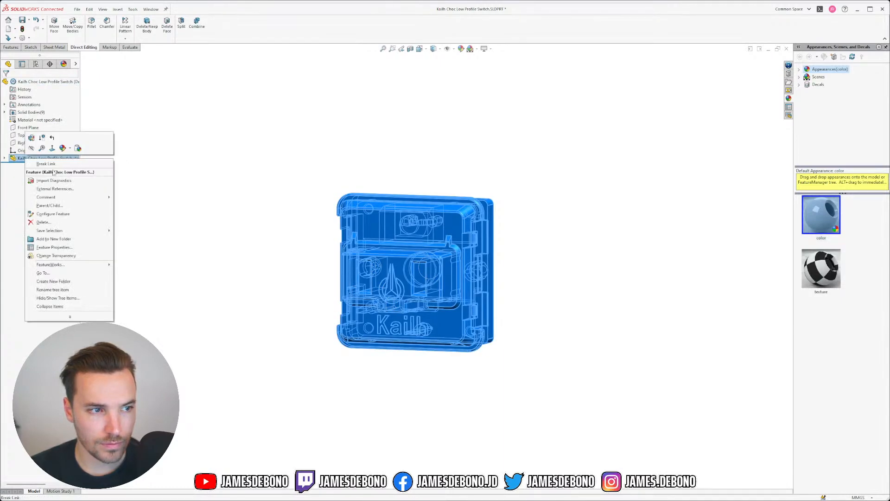
pyautogui.click(46, 164)
pyautogui.click(605, 248)
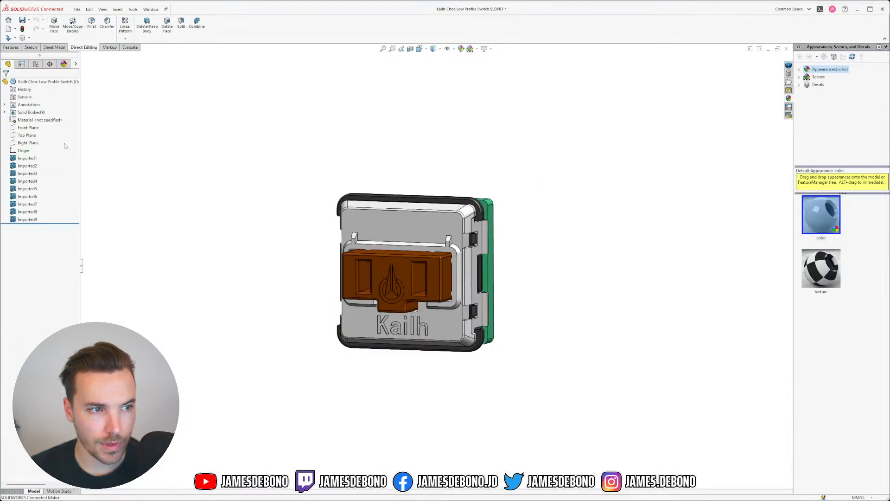
# Start Move/Copy Body for the imported bodies and choose the Top Plane as the first mate reference.
pyautogui.click(27, 158)
pyautogui.keyDown('shift'); pyautogui.click(30, 220); pyautogui.keyUp('shift')
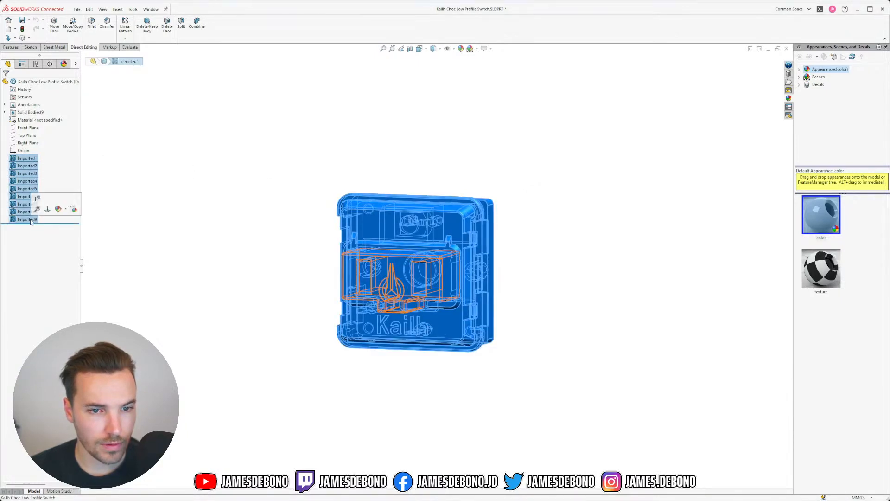
pyautogui.click(54, 26)
pyautogui.click(74, 27)
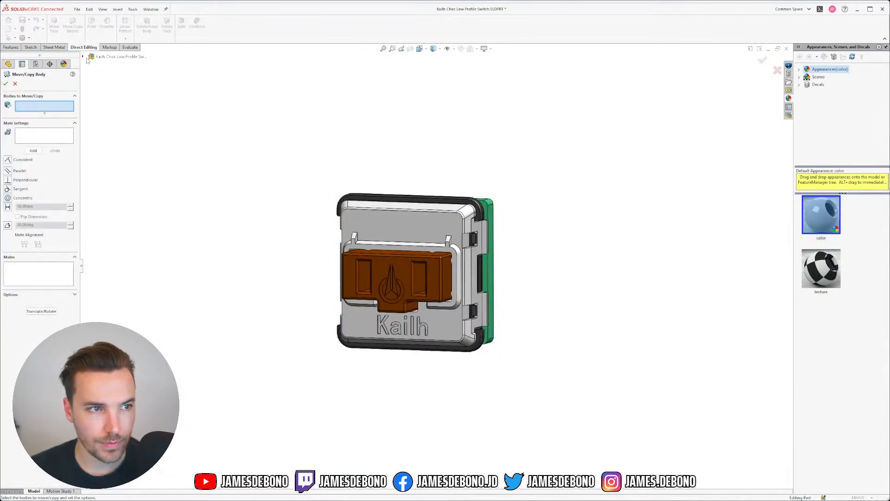
pyautogui.click(83, 56)
pyautogui.moveTo(388, 243); pyautogui.dragTo(367, 213, button='middle')
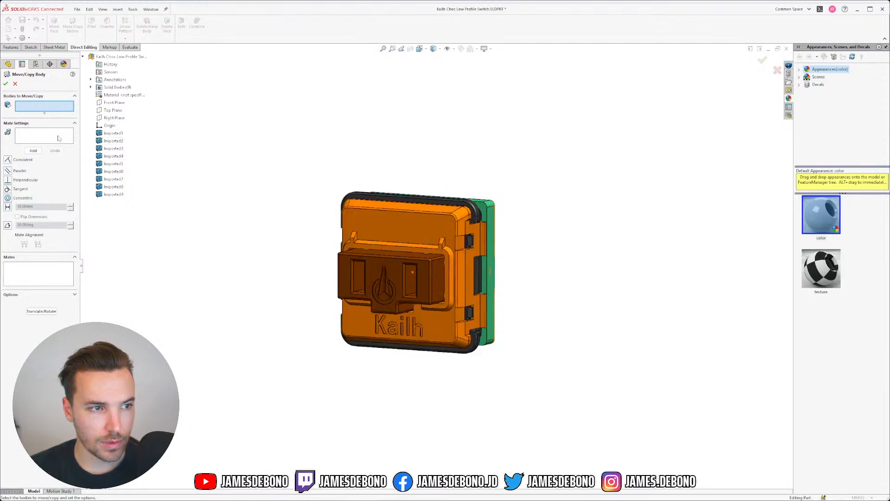
pyautogui.click(38, 141)
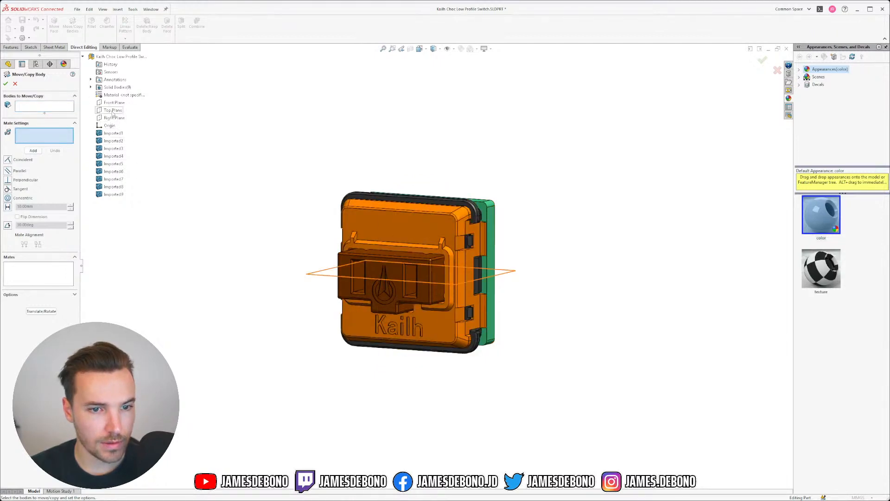
pyautogui.moveTo(312, 234); pyautogui.dragTo(325, 260, button='middle')
pyautogui.click(408, 283)
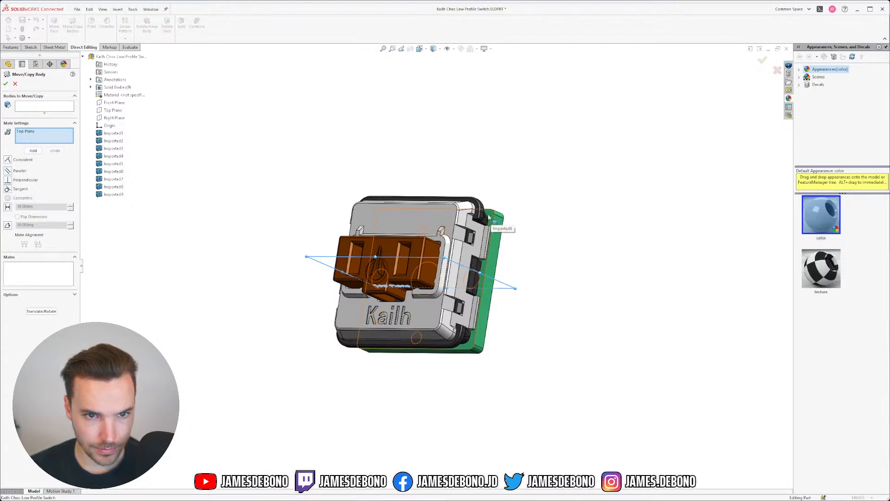
# Add all nine imported solid bodies of the switch, including the housing, stem, pins and board, as the bodies to move.
pyautogui.click(456, 229)
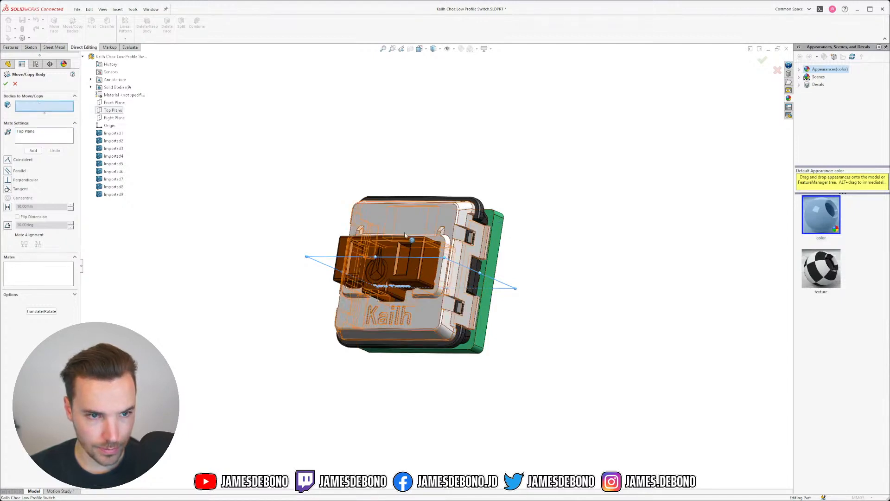
pyautogui.click(422, 258)
pyautogui.click(478, 217)
pyautogui.click(497, 227)
pyautogui.moveTo(497, 227); pyautogui.dragTo(431, 235, button='middle')
pyautogui.click(430, 234)
pyautogui.click(431, 235)
pyautogui.click(415, 340)
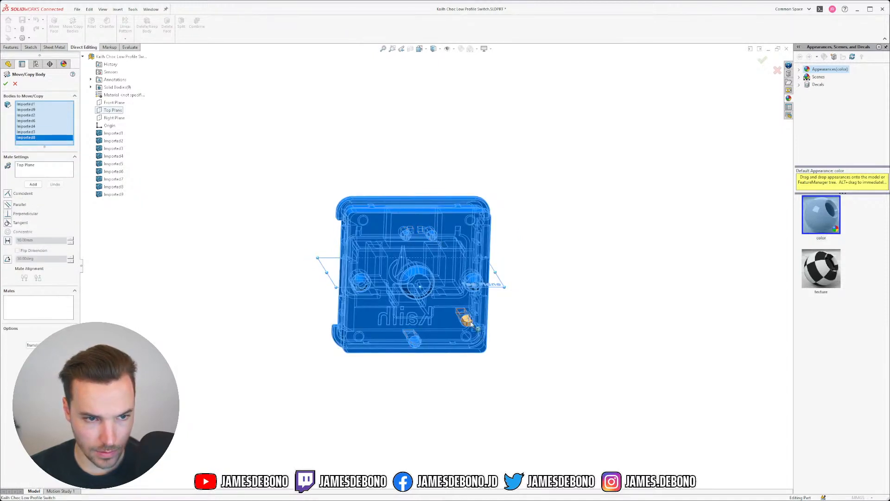
pyautogui.click(471, 324)
pyautogui.click(91, 87)
pyautogui.click(121, 126)
# Add a coincident mate between the Top Plane and the board's housing-side face, flipping the alignment so the stem points up.
pyautogui.moveTo(278, 159); pyautogui.dragTo(444, 151, button='middle')
pyautogui.click(44, 179)
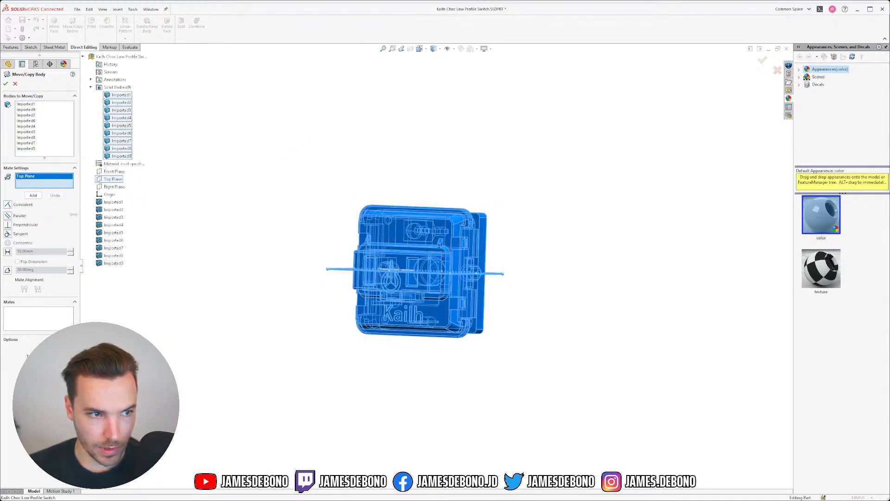
pyautogui.scroll(-5, 452, 203)
pyautogui.click(452, 203)
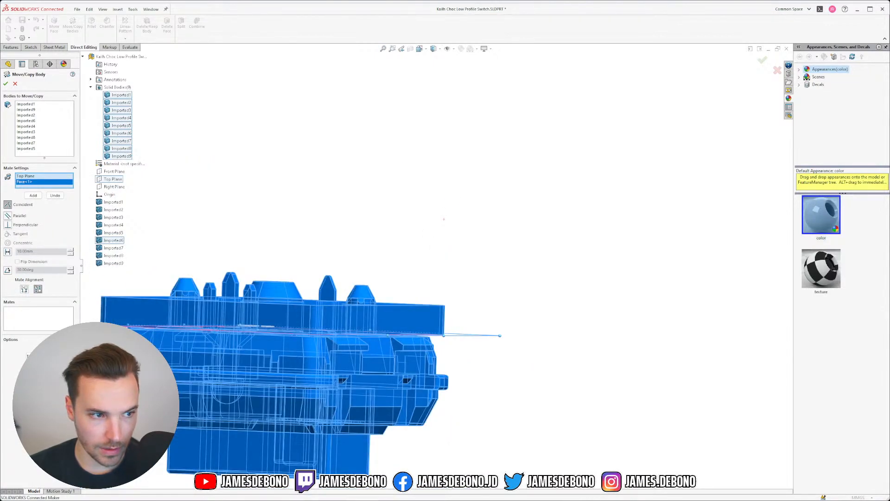
pyautogui.click(24, 289)
pyautogui.scroll(6, 324, 286)
pyautogui.scroll(-4, 331, 258)
pyautogui.moveTo(330, 258); pyautogui.dragTo(333, 310, button='middle')
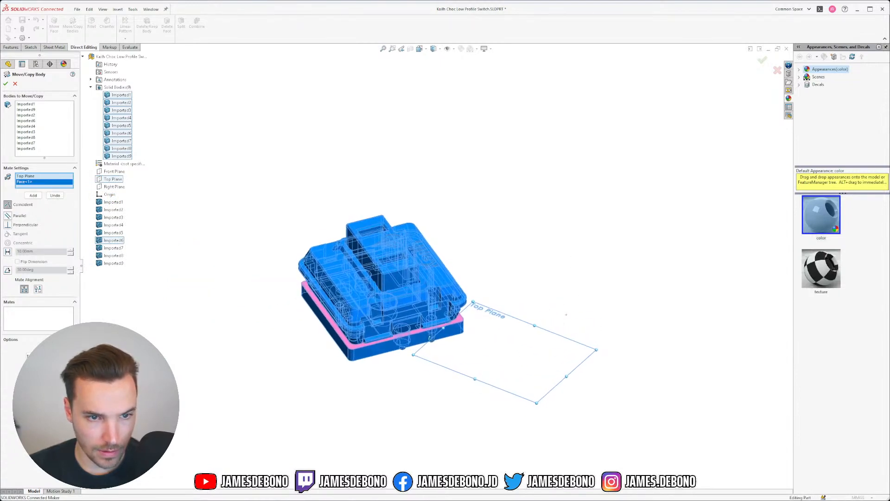
pyautogui.click(34, 196)
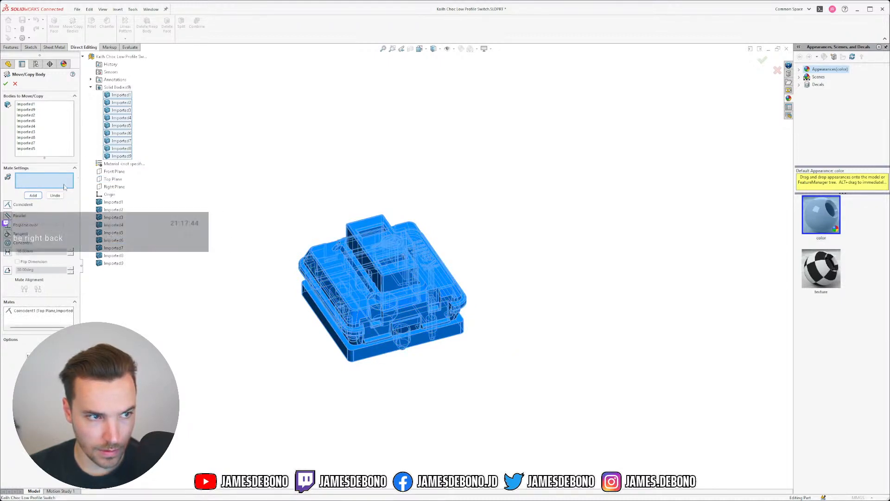
# Add a parallel mate between the Right Plane and the short end face of the switch stem.
pyautogui.click(114, 186)
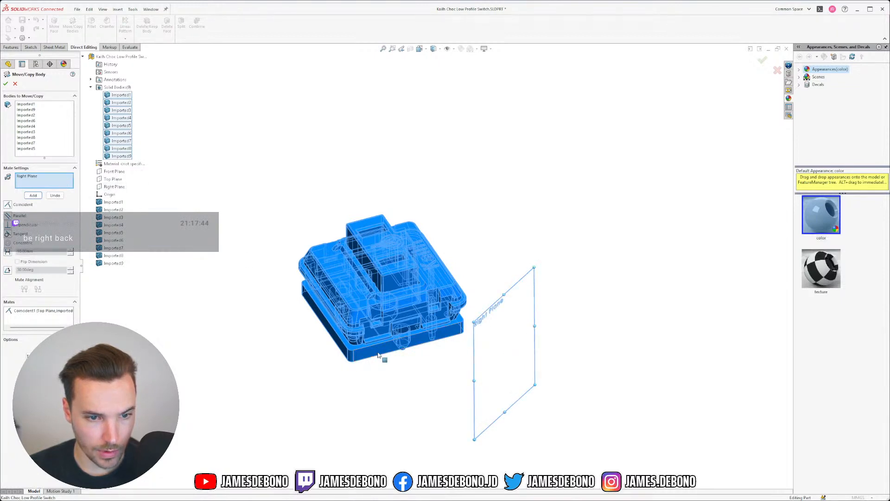
pyautogui.moveTo(379, 354); pyautogui.dragTo(515, 308, button='middle')
pyautogui.moveTo(378, 343); pyautogui.dragTo(391, 277, button='middle')
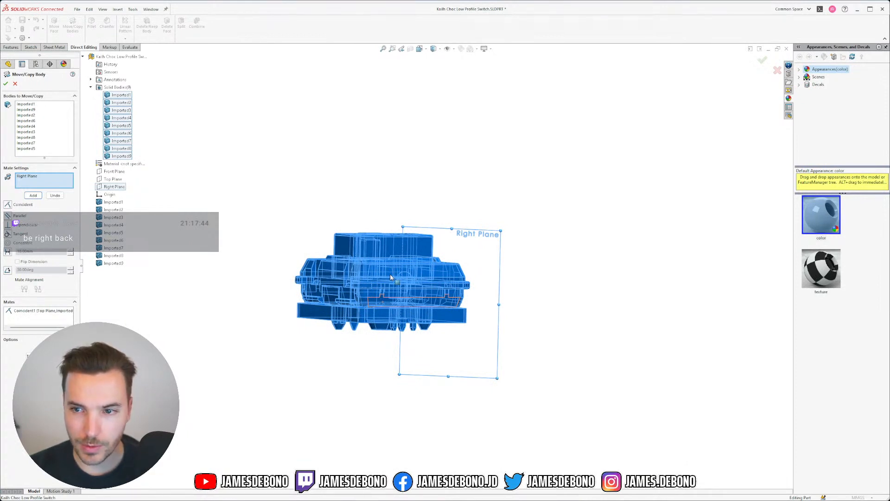
pyautogui.moveTo(551, 278); pyautogui.dragTo(372, 292, button='middle')
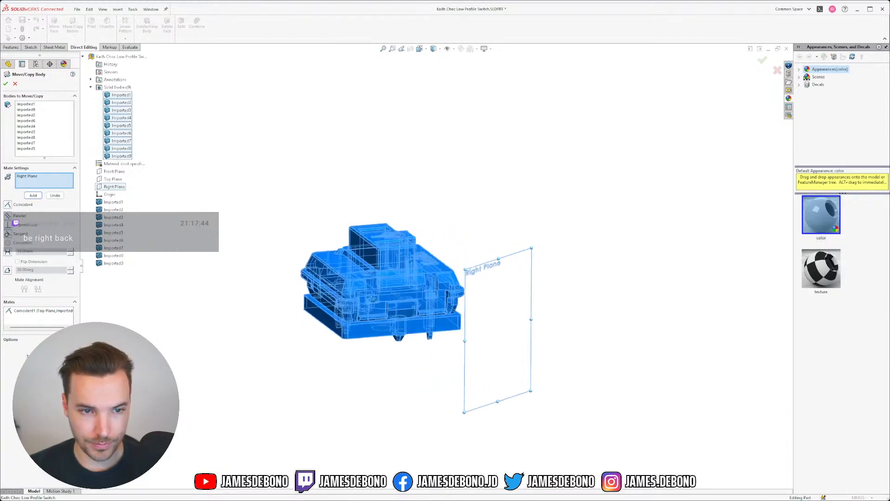
pyautogui.click(388, 272)
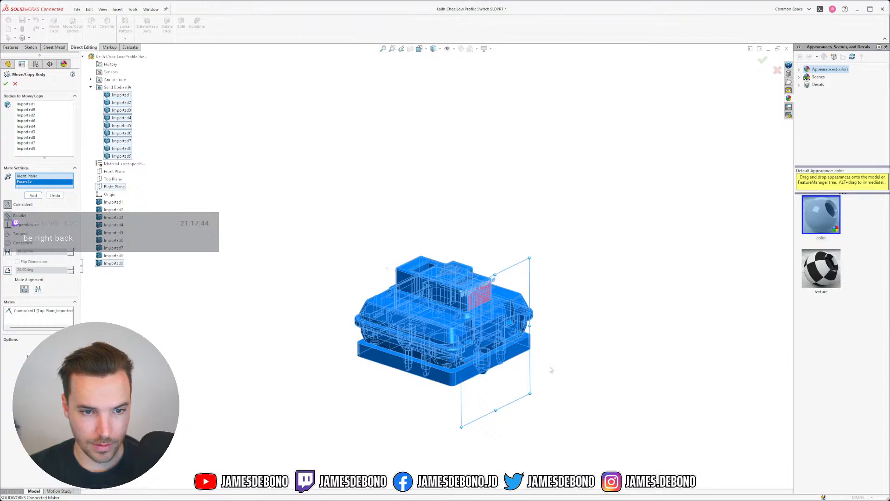
pyautogui.moveTo(509, 360); pyautogui.dragTo(510, 399, button='middle')
pyautogui.moveTo(471, 337); pyautogui.dragTo(485, 356, button='middle')
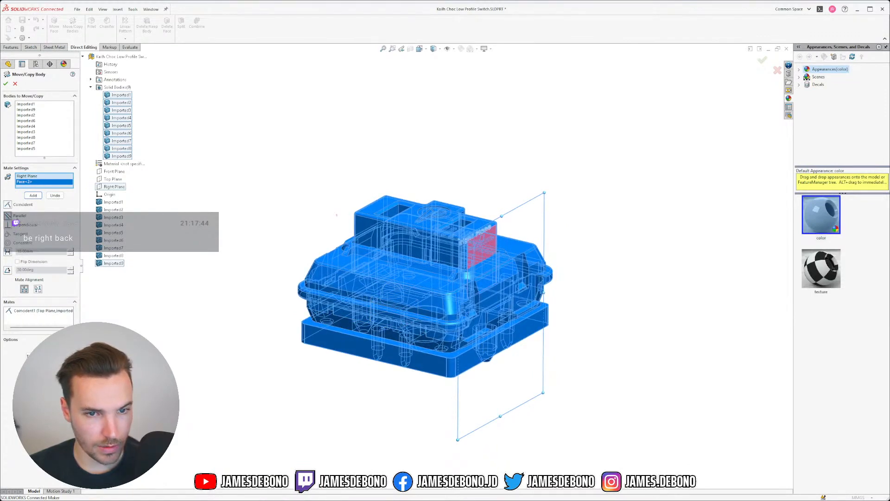
pyautogui.moveTo(463, 347); pyautogui.dragTo(469, 326, button='middle')
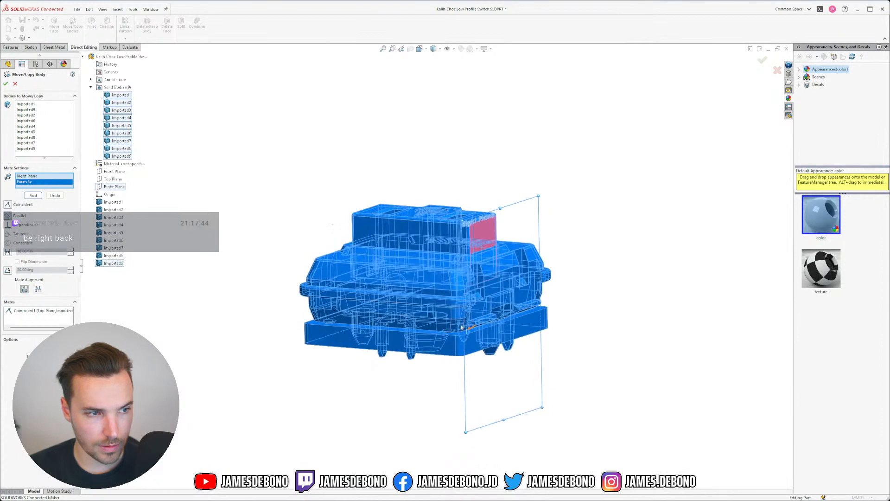
pyautogui.click(35, 196)
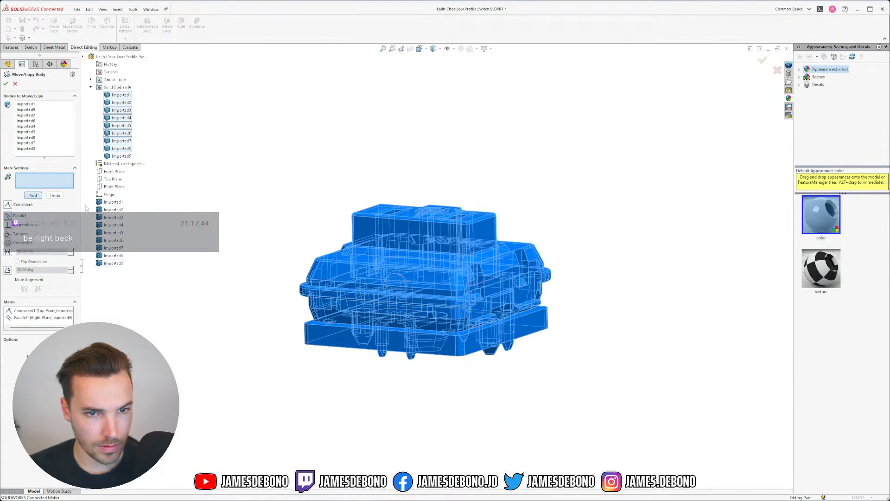
# Add a parallel mate between the long side face of the stem and the Front Plane.
pyautogui.click(424, 233)
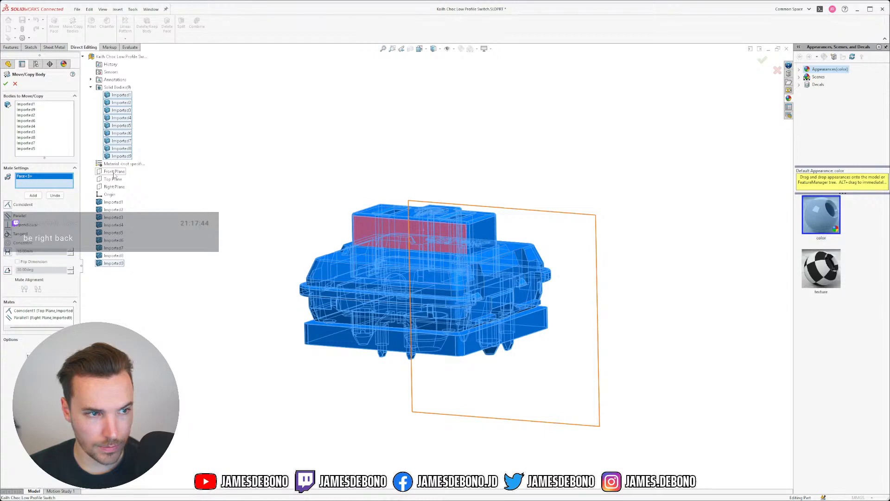
pyautogui.click(114, 173)
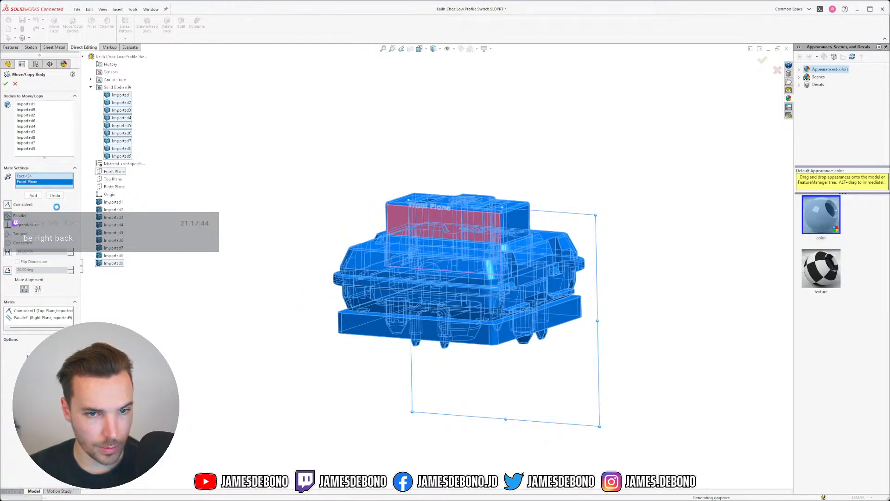
pyautogui.click(34, 196)
# Add a coincident mate between the vertex on the large central post's bottom edge and the Right Plane.
pyautogui.moveTo(497, 345); pyautogui.dragTo(442, 322, button='middle')
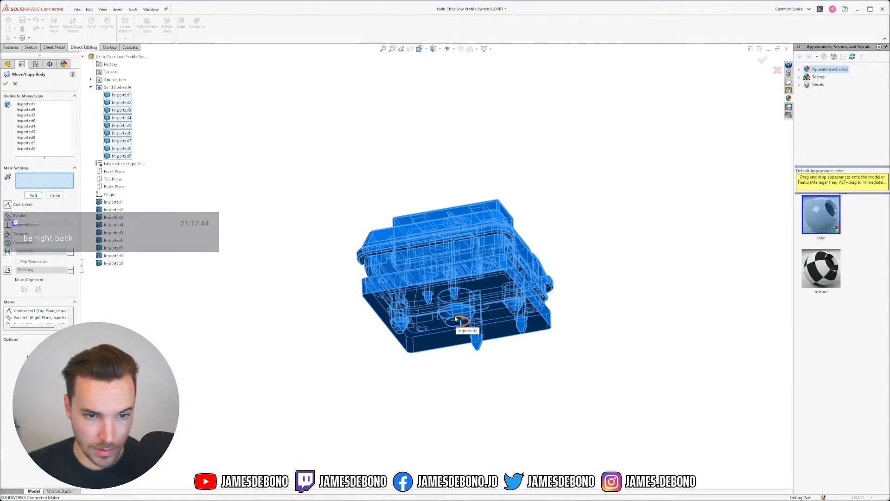
pyautogui.scroll(-4, 454, 320)
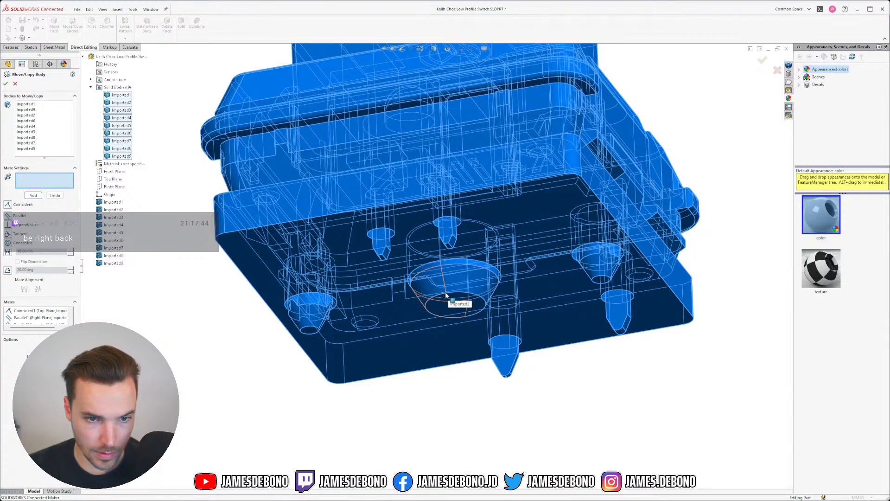
pyautogui.scroll(-5, 446, 296)
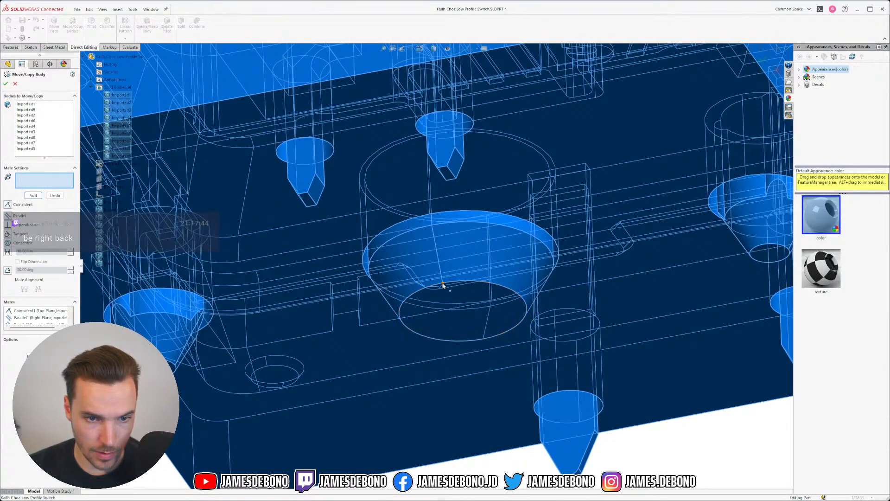
pyautogui.click(443, 284)
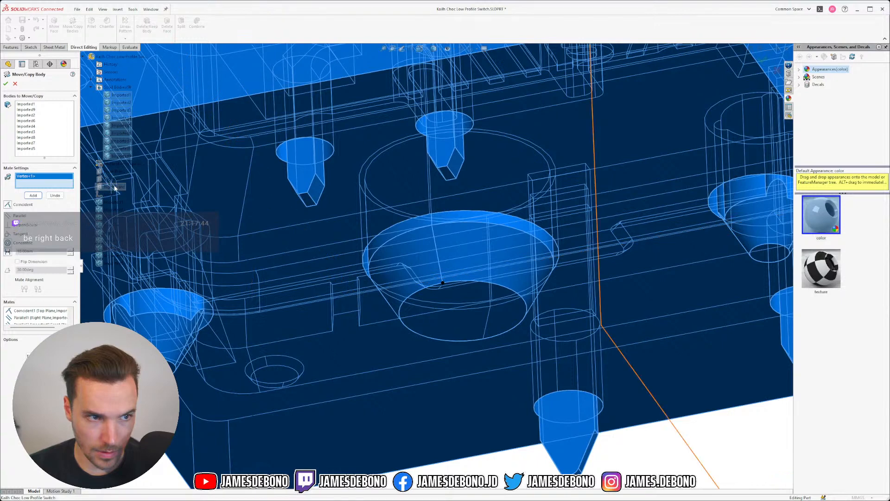
pyautogui.click(115, 187)
pyautogui.scroll(10, 464, 237)
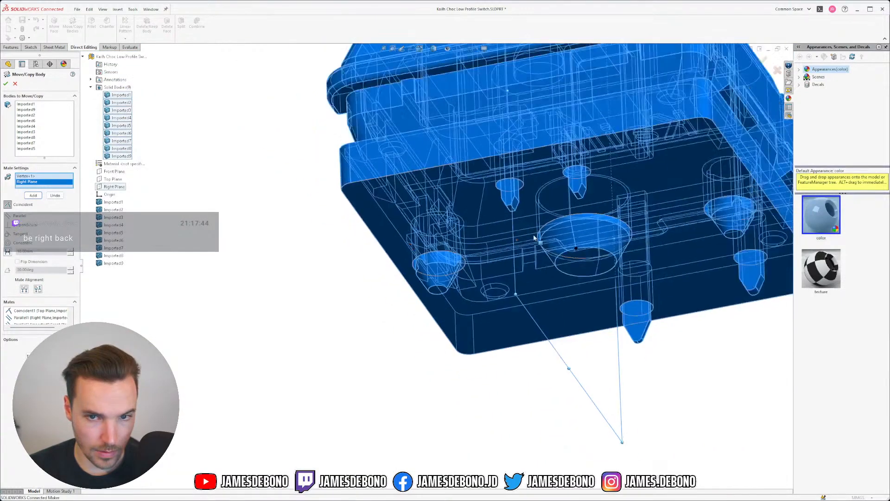
pyautogui.click(33, 195)
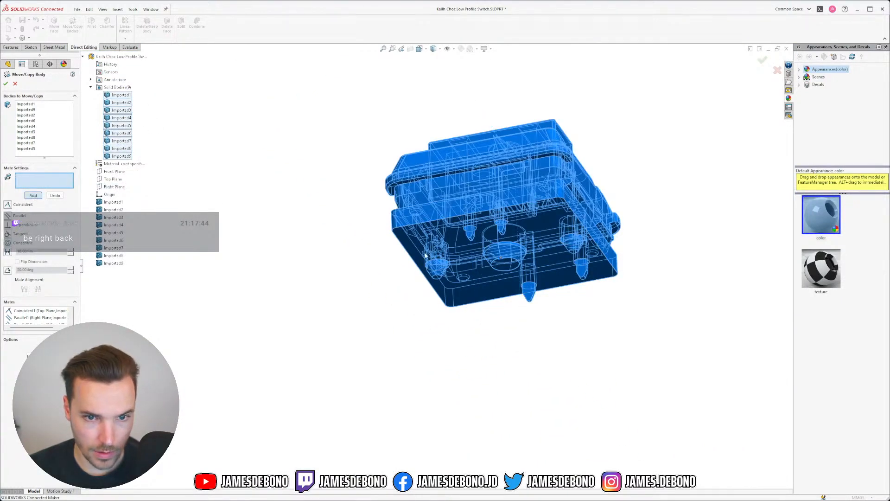
# Add a coincident mate between a vertex on the tip of the small side post and the Front Plane.
pyautogui.scroll(-6, 318, 242)
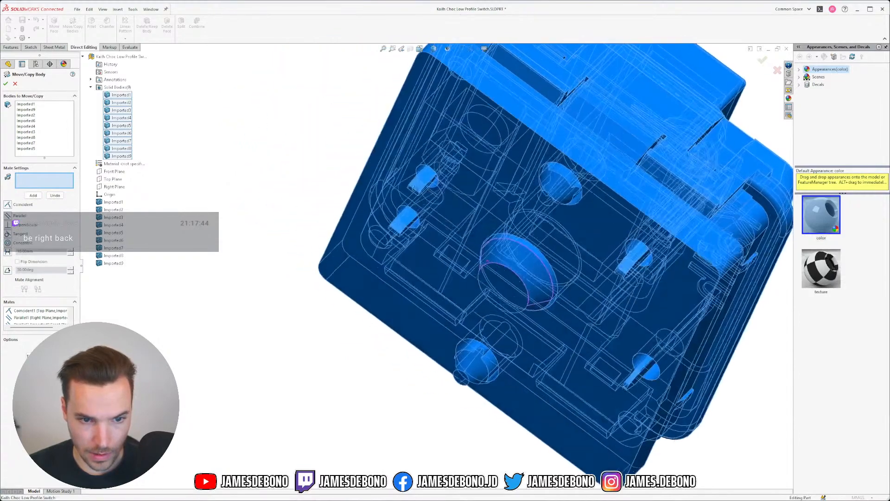
pyautogui.moveTo(489, 273); pyautogui.dragTo(510, 284, button='middle')
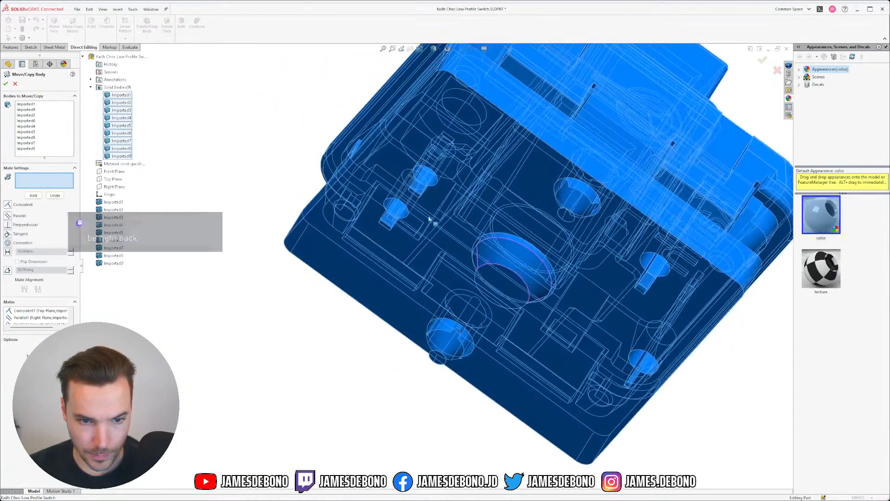
pyautogui.click(441, 355)
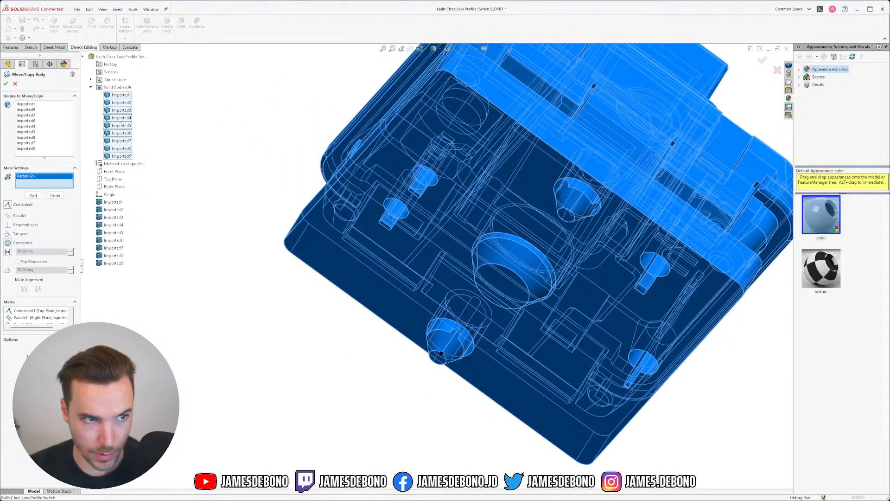
pyautogui.click(114, 171)
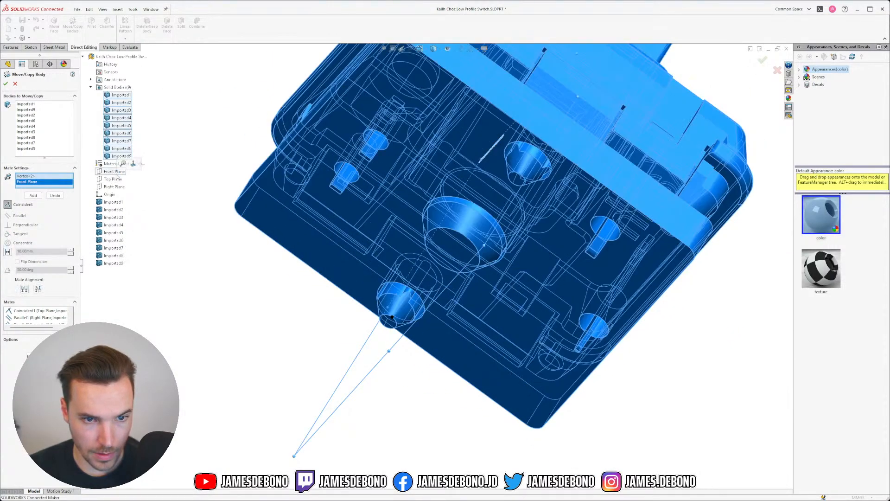
pyautogui.hotkey('ctrl', '8')
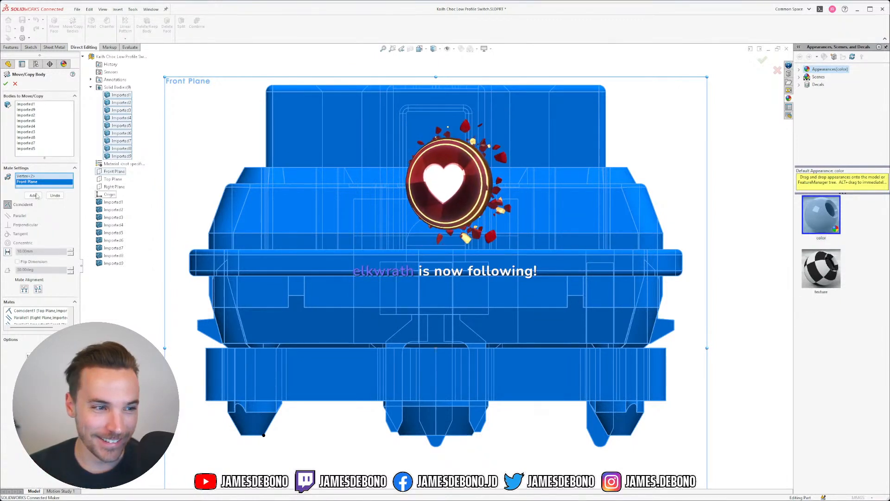
pyautogui.click(34, 193)
# Examine the reoriented switch from the front and at an angle, and review the parallel mate to the Right Plane.
pyautogui.moveTo(471, 213); pyautogui.dragTo(432, 279, button='middle')
pyautogui.scroll(5, 432, 279)
pyautogui.scroll(-3, 440, 285)
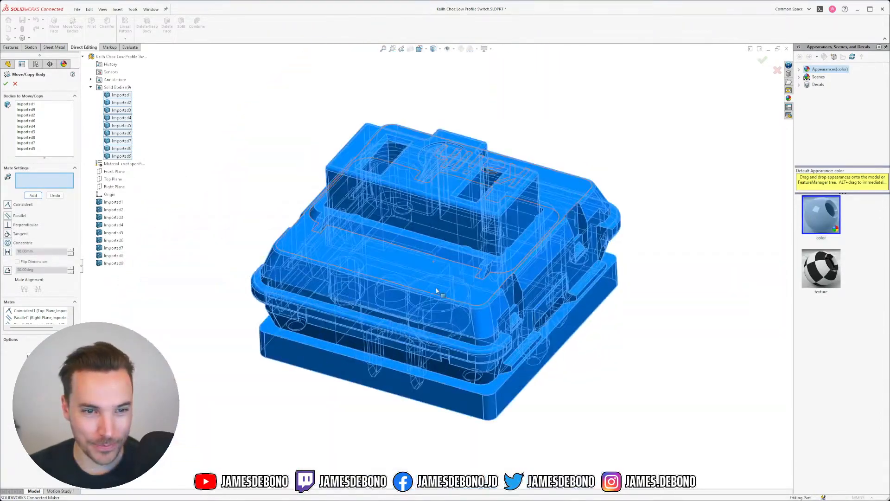
pyautogui.moveTo(489, 280); pyautogui.dragTo(213, 266, button='middle')
pyautogui.hotkey('ctrl', '1')
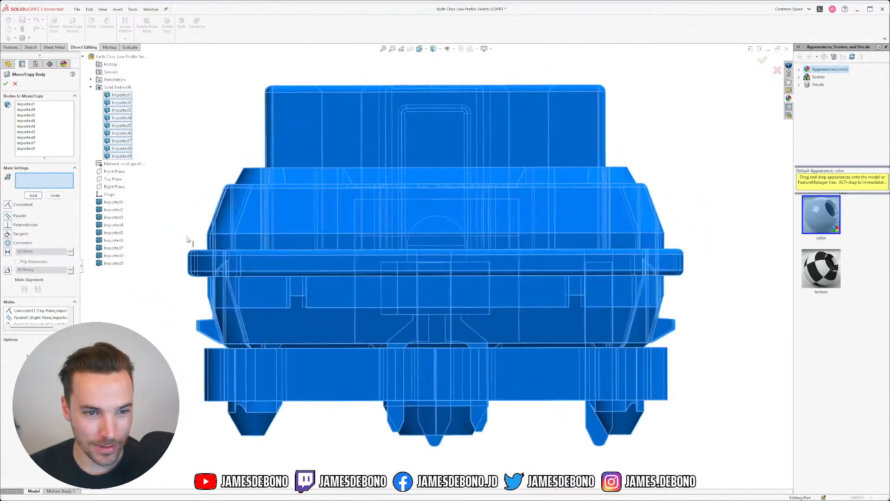
pyautogui.scroll(3, 408, 276)
pyautogui.scroll(-1, 406, 275)
pyautogui.moveTo(407, 276); pyautogui.dragTo(379, 330, button='middle')
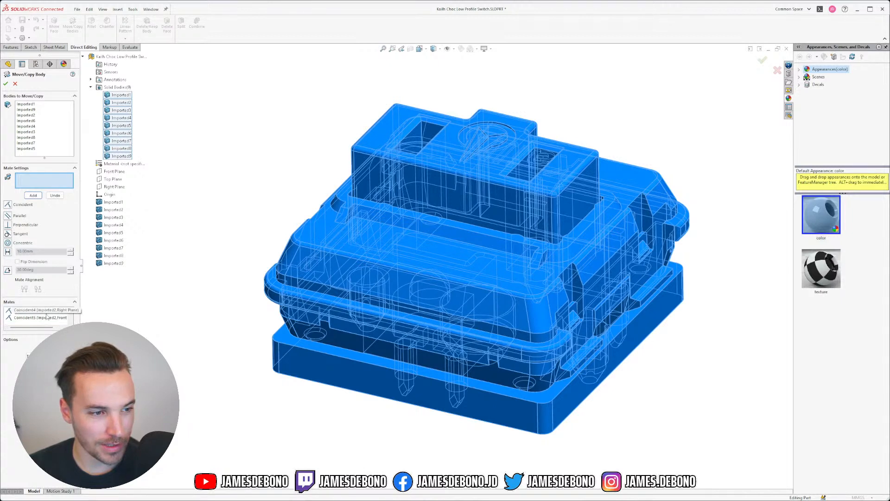
pyautogui.click(46, 316)
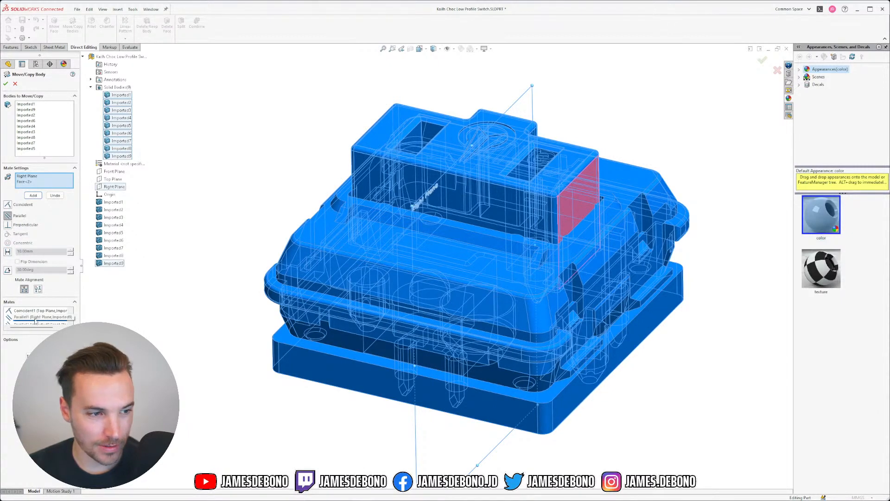
# Delete the two vertex coincident mates and the parallel mate to the Front Plane from the body move.
pyautogui.click(38, 289)
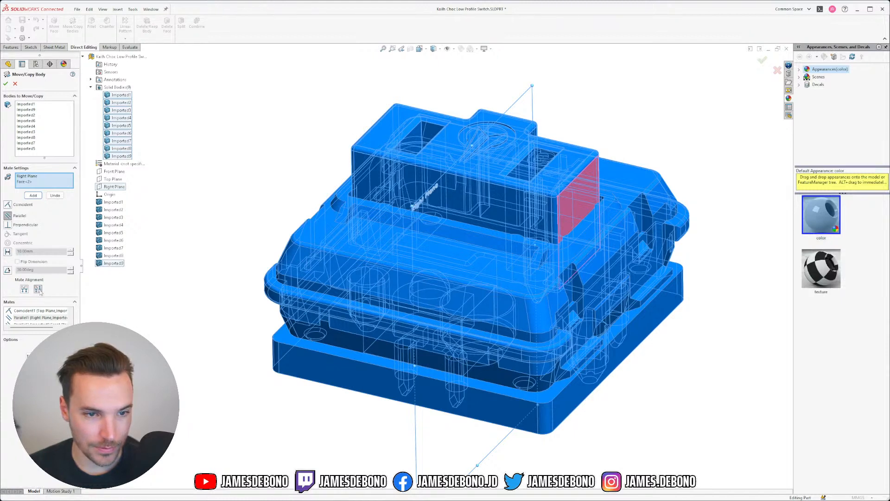
pyautogui.scroll(-3, 50, 318)
pyautogui.scroll(-1, 49, 318)
pyautogui.click(40, 318)
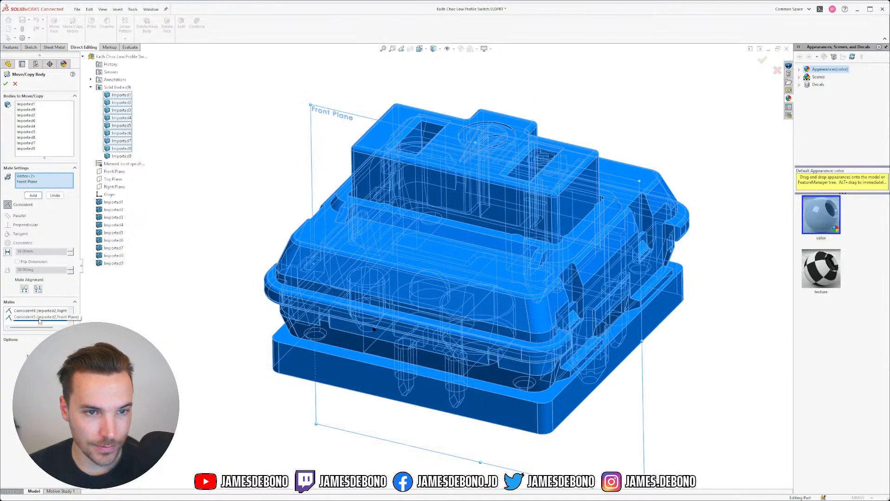
pyautogui.keyDown('ctrl'); pyautogui.click(40, 313); pyautogui.keyUp('ctrl')
pyautogui.press('Delete')
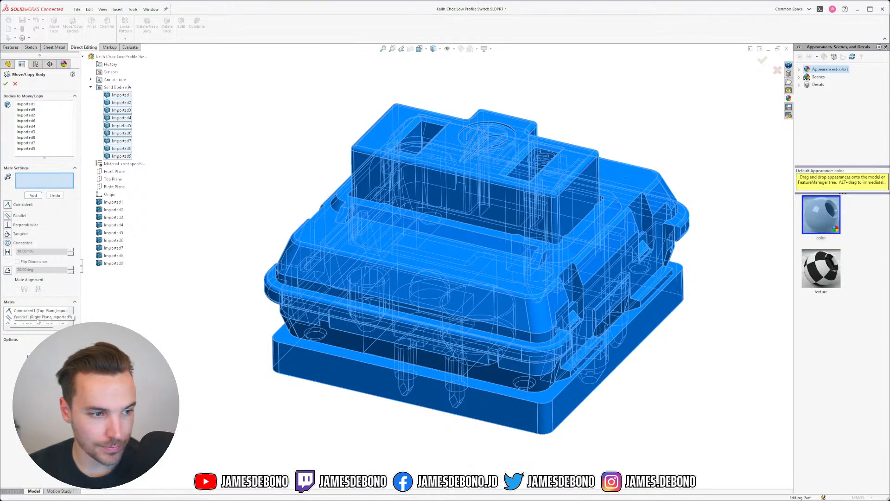
pyautogui.scroll(-1, 33, 323)
pyautogui.click(32, 319)
pyautogui.press('Delete')
# Flip the alignment of the parallel mate between the stem's end face and the Right Plane.
pyautogui.click(32, 318)
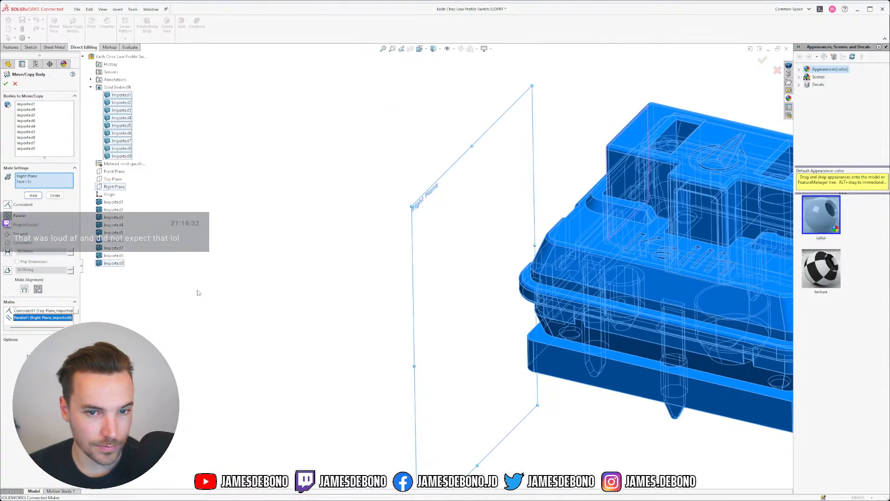
pyautogui.press('f')
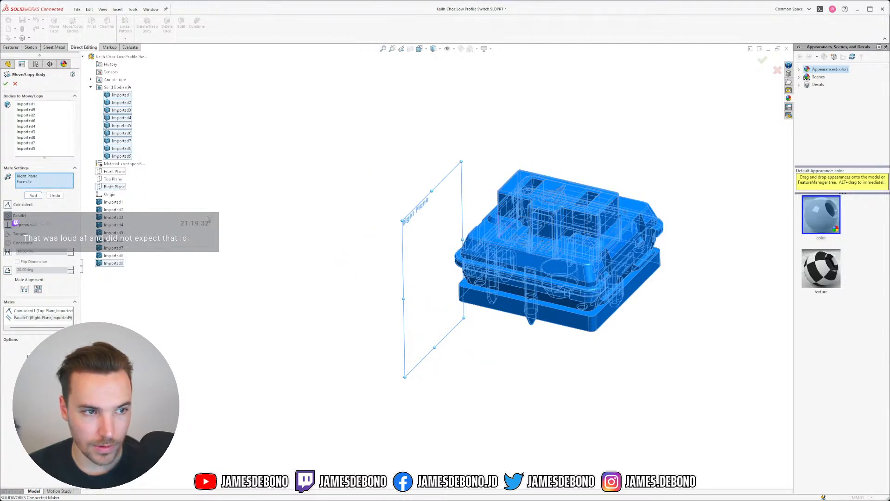
pyautogui.click(33, 195)
# Add a coincident mate between a vertex on the tip of the small side post and the Front Plane.
pyautogui.click(114, 172)
pyautogui.moveTo(605, 298); pyautogui.dragTo(560, 286, button='middle')
pyautogui.moveTo(560, 254); pyautogui.dragTo(582, 293, button='middle')
pyautogui.scroll(-5, 537, 303)
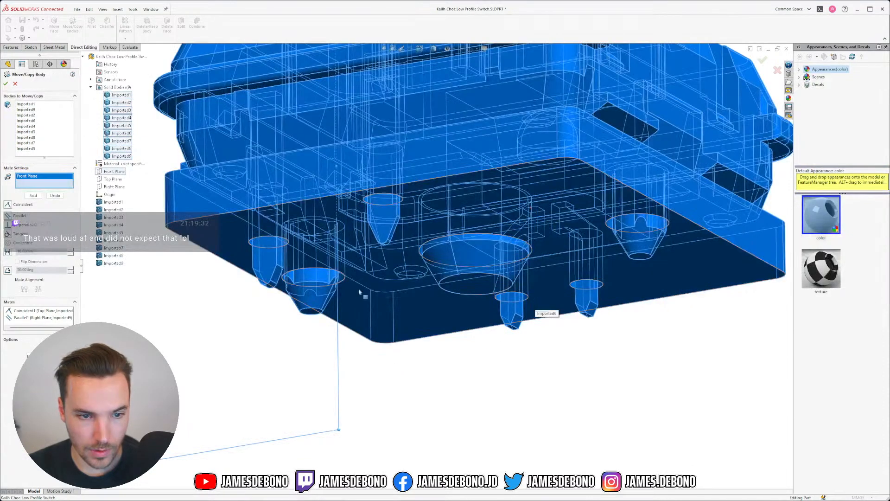
pyautogui.click(321, 308)
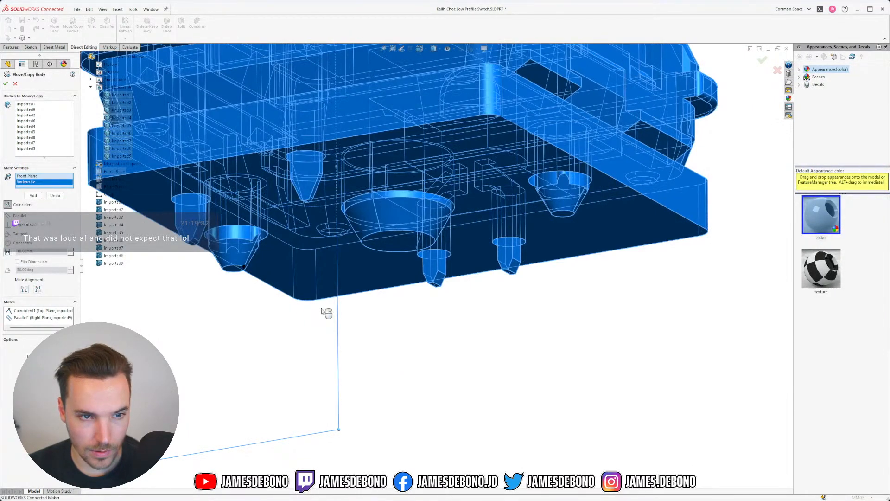
pyautogui.click(33, 195)
pyautogui.scroll(3, 433, 278)
pyautogui.scroll(2, 432, 278)
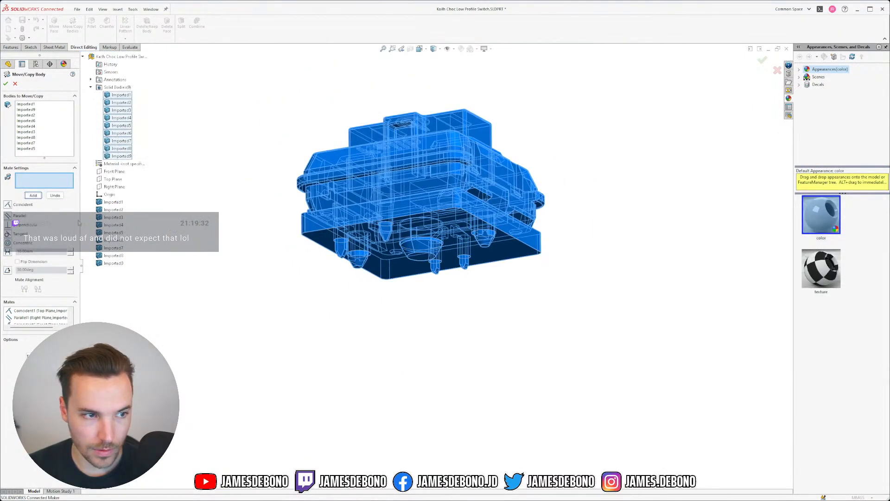
# Add a coincident mate between a vertex on the large central post and the Right Plane, and apply the body move.
pyautogui.click(114, 186)
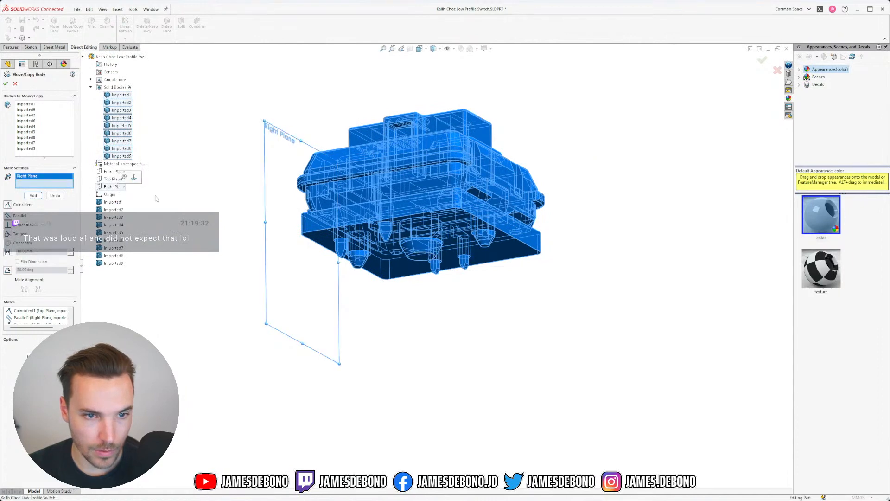
pyautogui.click(410, 254)
pyautogui.click(33, 195)
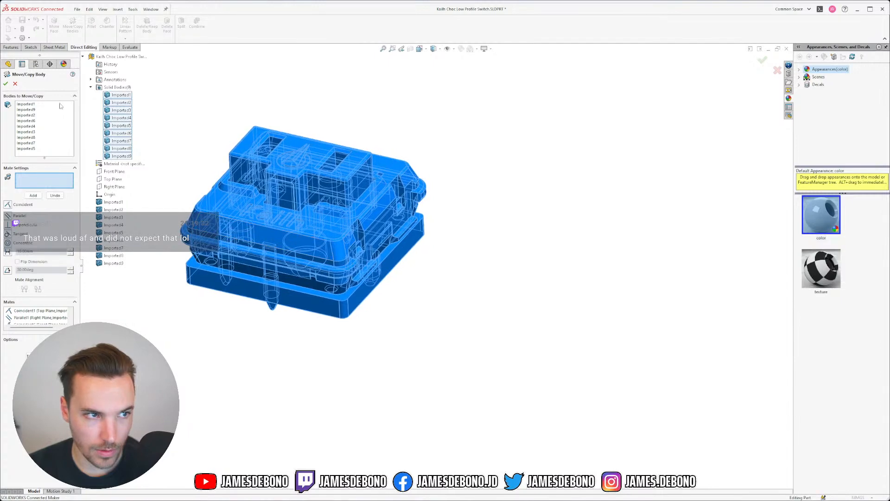
pyautogui.scroll(2, 245, 226)
pyautogui.scroll(-2, 158, 203)
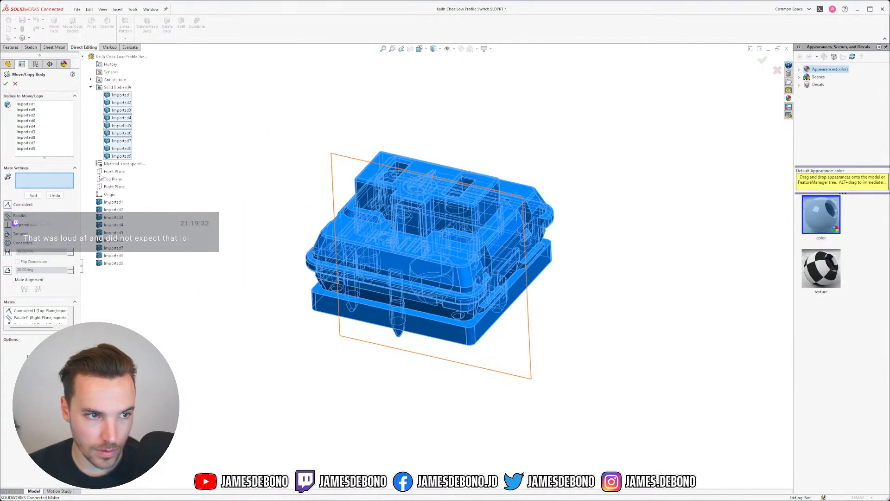
pyautogui.moveTo(288, 182); pyautogui.dragTo(288, 158, button='right')
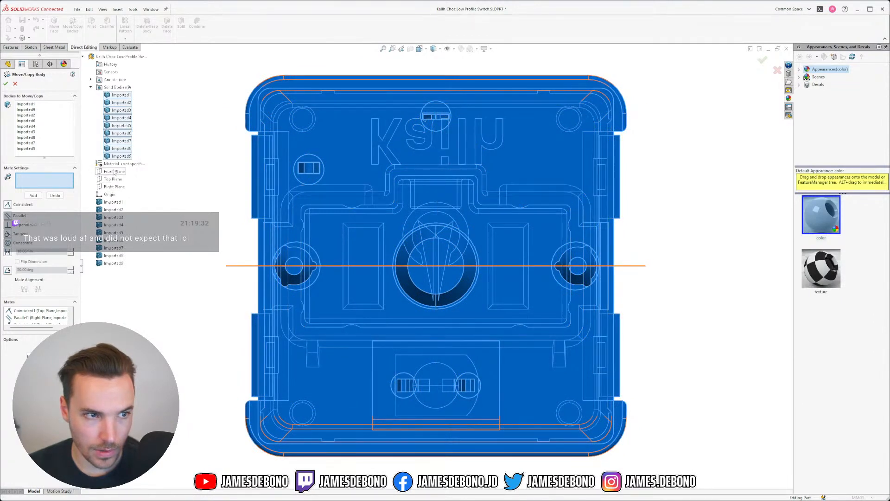
pyautogui.click(5, 83)
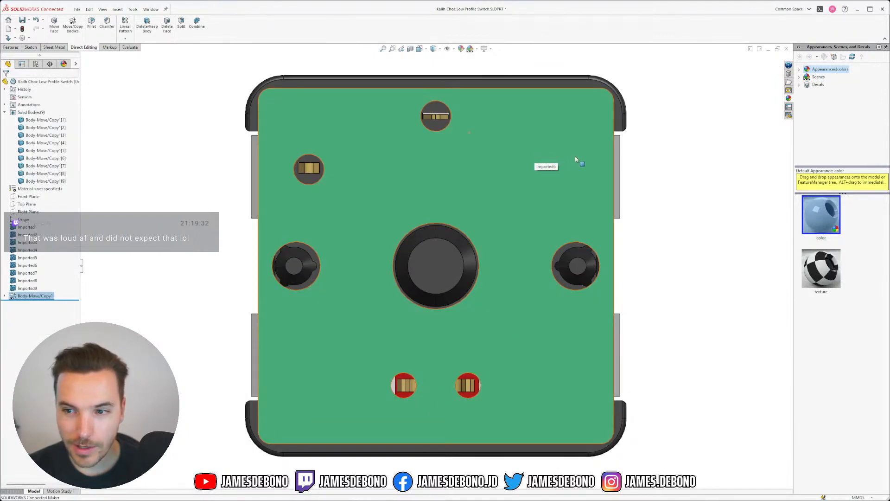
# Examine the aligned switch from below, from above and at an angle.
pyautogui.moveTo(580, 133); pyautogui.dragTo(663, 251, button='middle')
pyautogui.scroll(2, 553, 366)
pyautogui.scroll(-2, 408, 361)
pyautogui.hotkey('ctrl', '5')
pyautogui.scroll(-2, 378, 257)
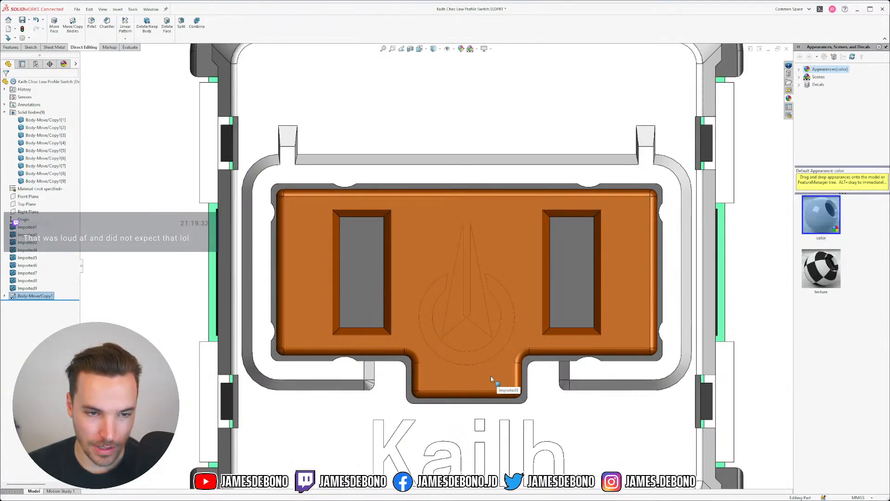
pyautogui.scroll(5, 491, 376)
pyautogui.moveTo(483, 348); pyautogui.dragTo(439, 217, button='middle')
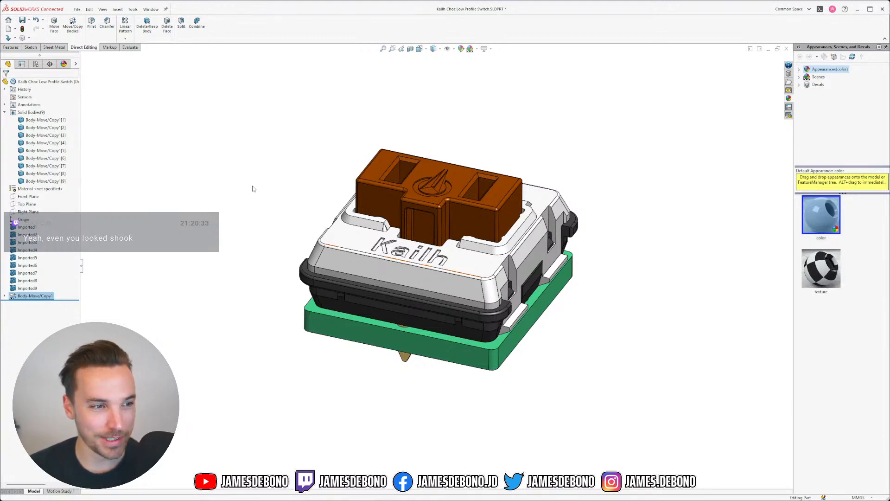
pyautogui.click(176, 164)
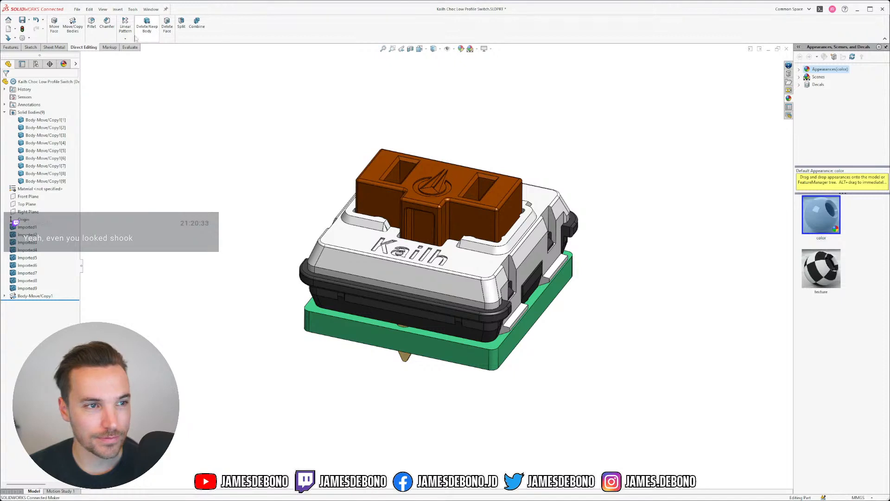
# Start saving the part as a new file and create and open a folder named "Kailh - Choc" inside KeySwitches.
pyautogui.click(77, 9)
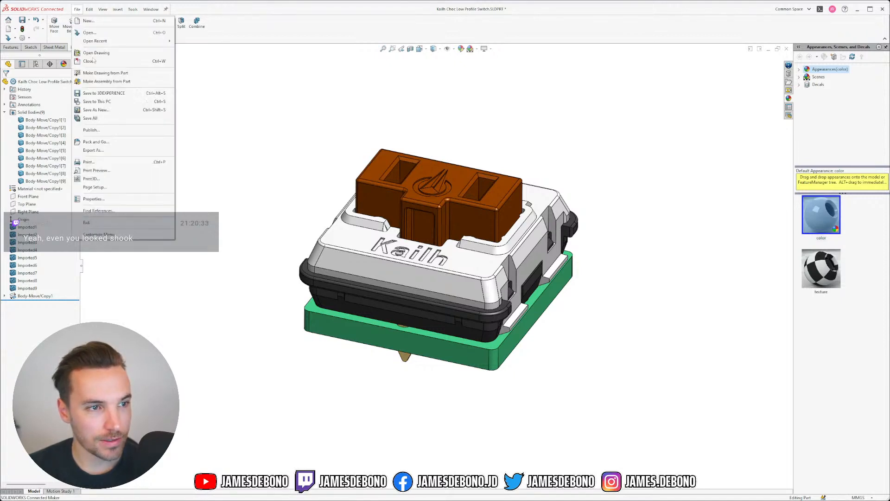
pyautogui.click(115, 109)
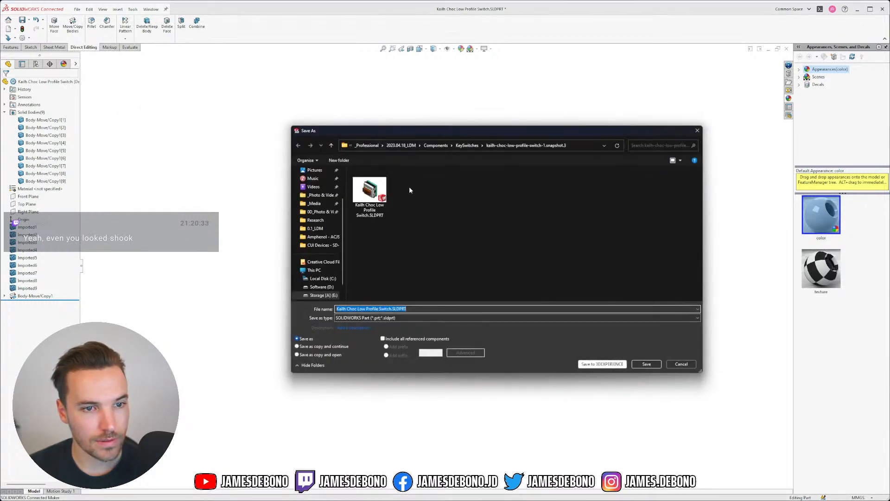
pyautogui.click(466, 146)
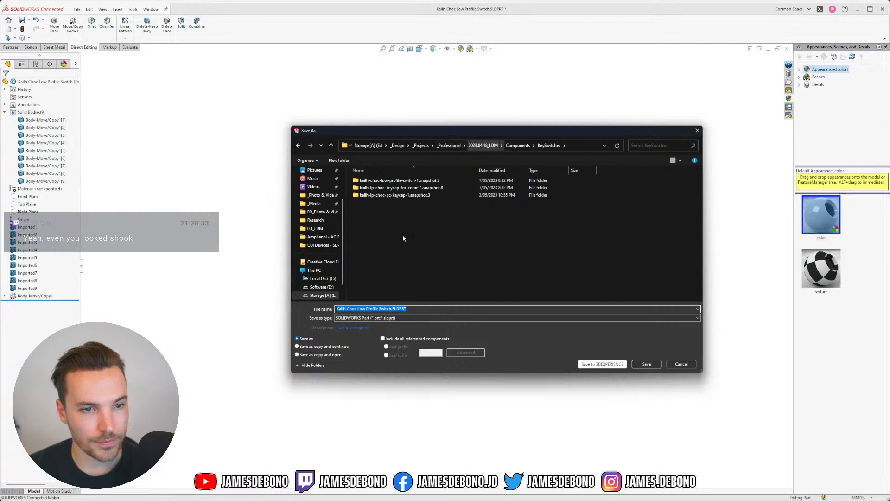
pyautogui.click(339, 160)
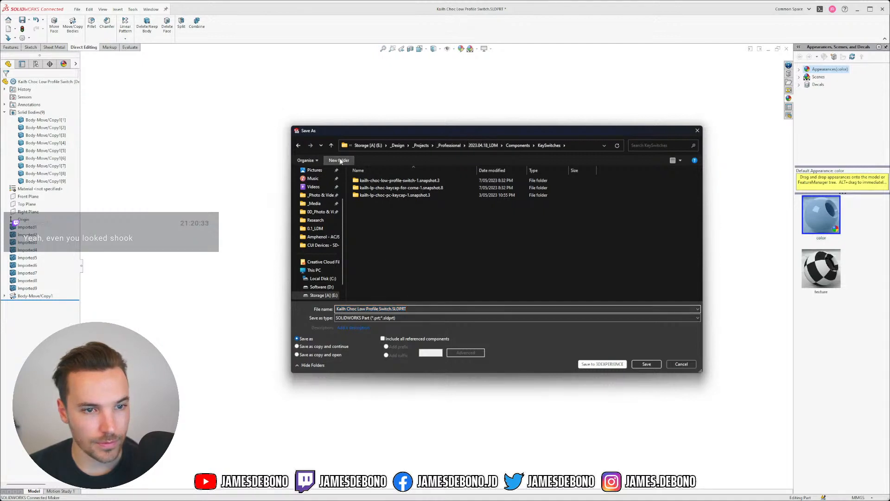
pyautogui.write('K')
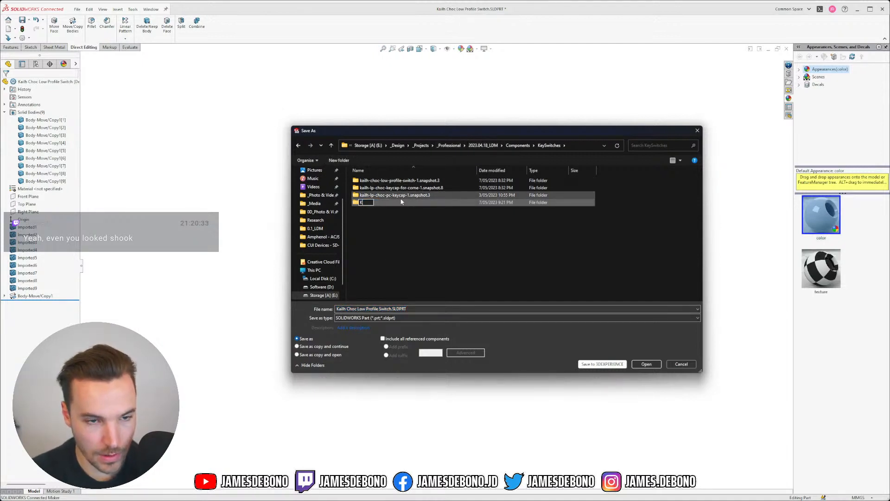
pyautogui.write('ailh - Choc')
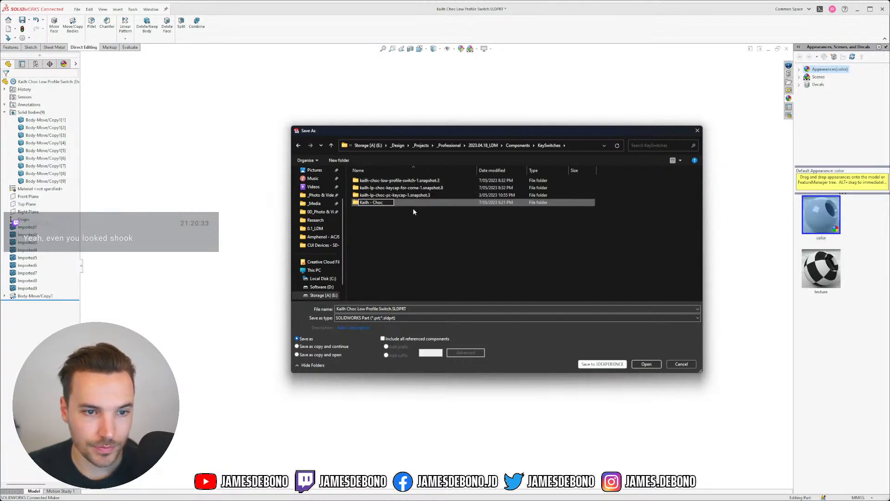
pyautogui.click(389, 216)
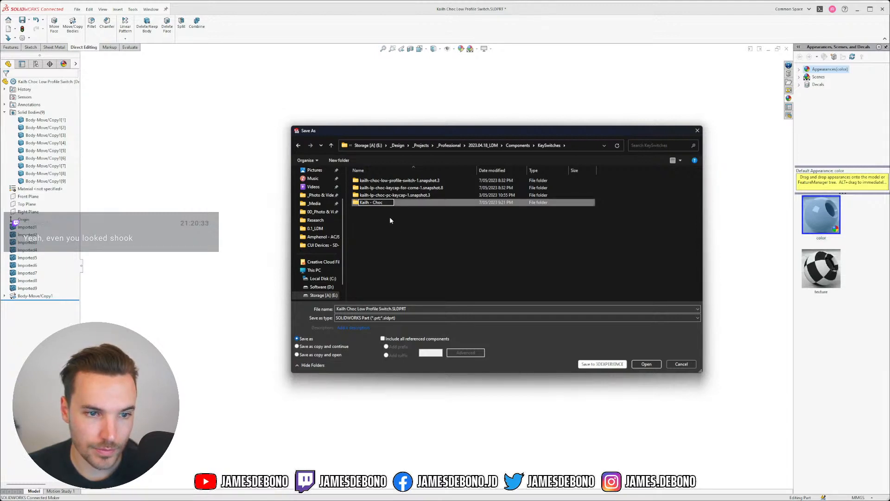
pyautogui.doubleClick(374, 185)
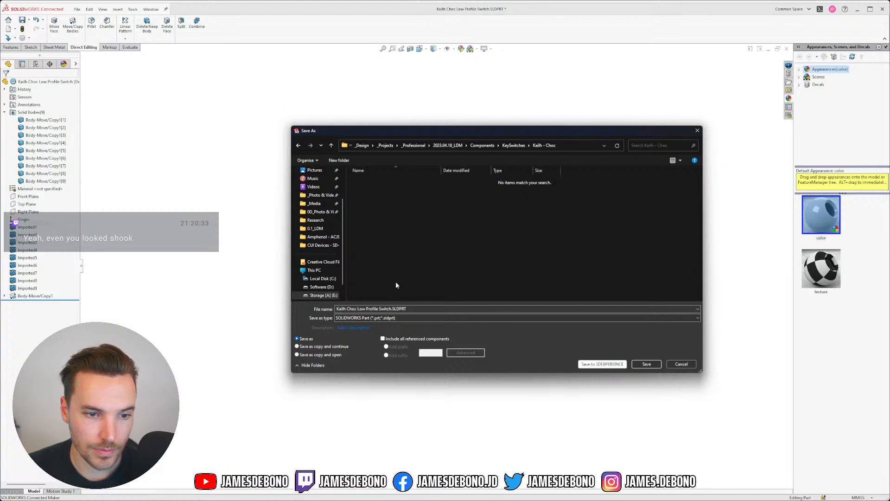
pyautogui.moveTo(392, 309); pyautogui.dragTo(353, 311)
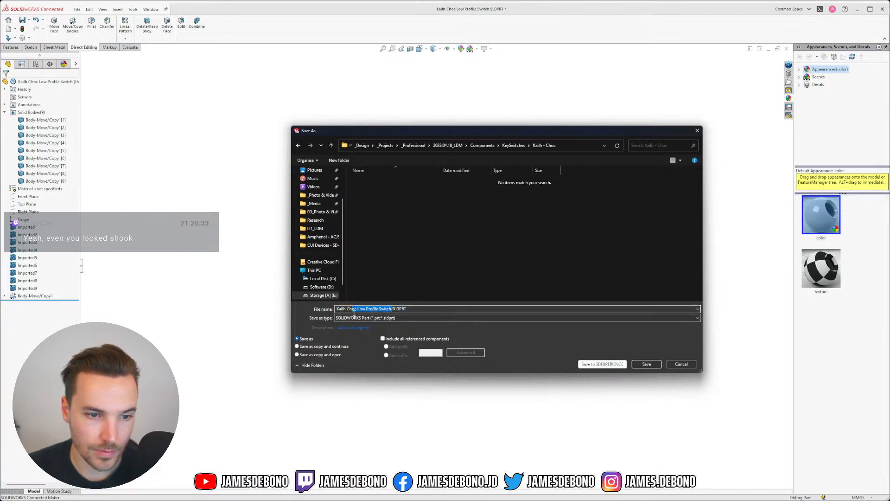
pyautogui.press('BackSpace')
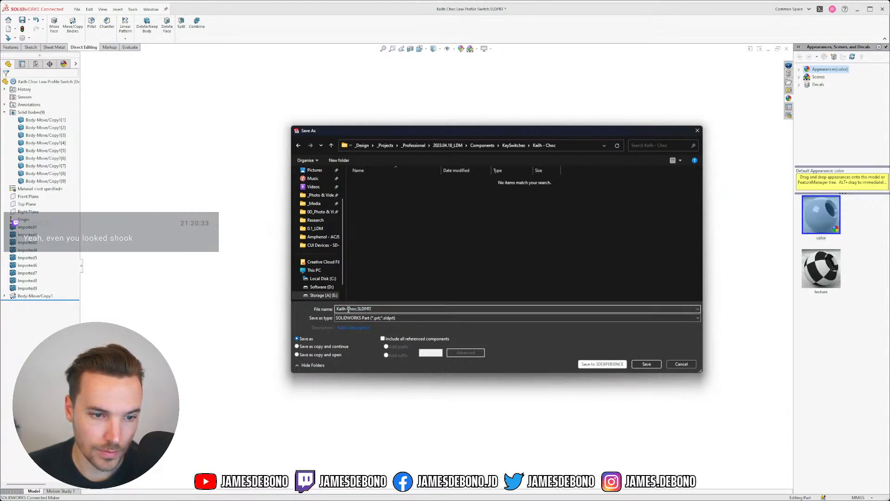
pyautogui.write('-')
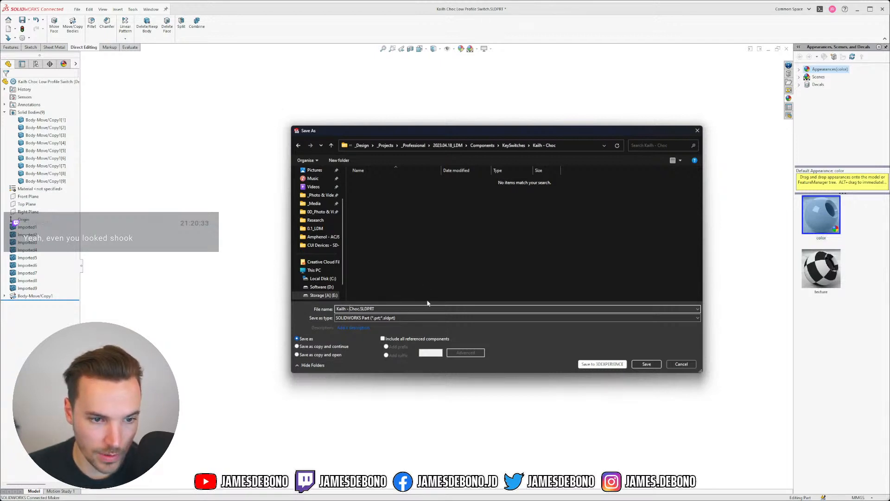
pyautogui.click(364, 318)
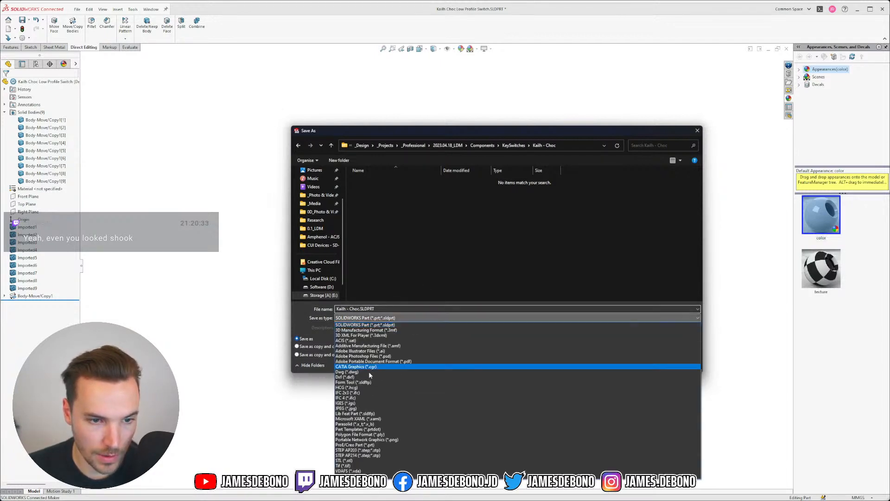
pyautogui.click(356, 455)
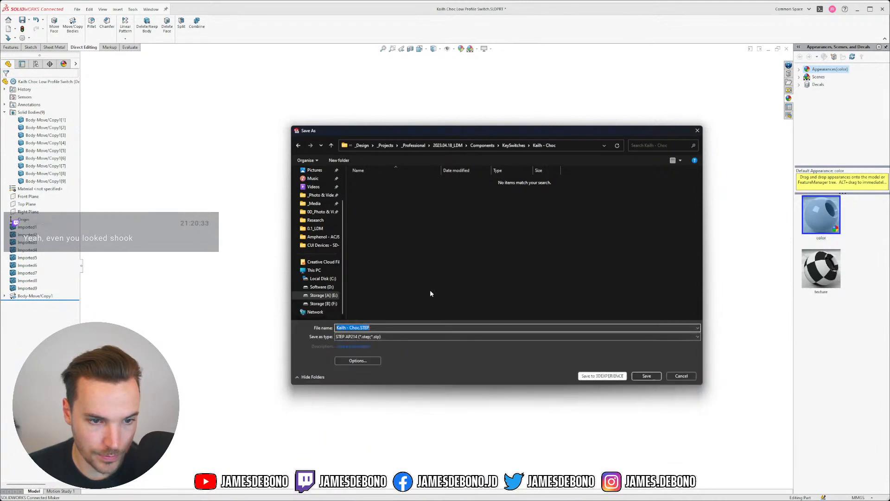
pyautogui.click(676, 376)
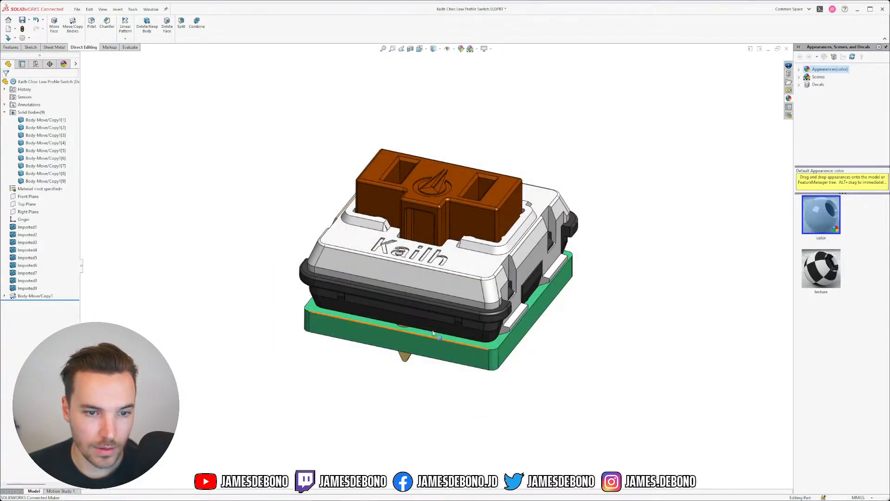
# Try to delete and patch one conical face on the underside of the large central post.
pyautogui.moveTo(438, 318); pyautogui.dragTo(437, 225, button='middle')
pyautogui.scroll(-3, 466, 262)
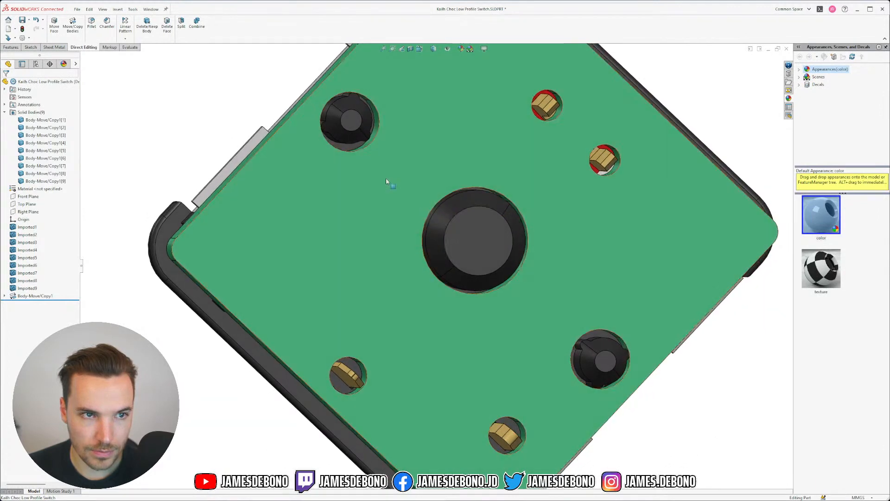
pyautogui.click(167, 27)
pyautogui.click(440, 241)
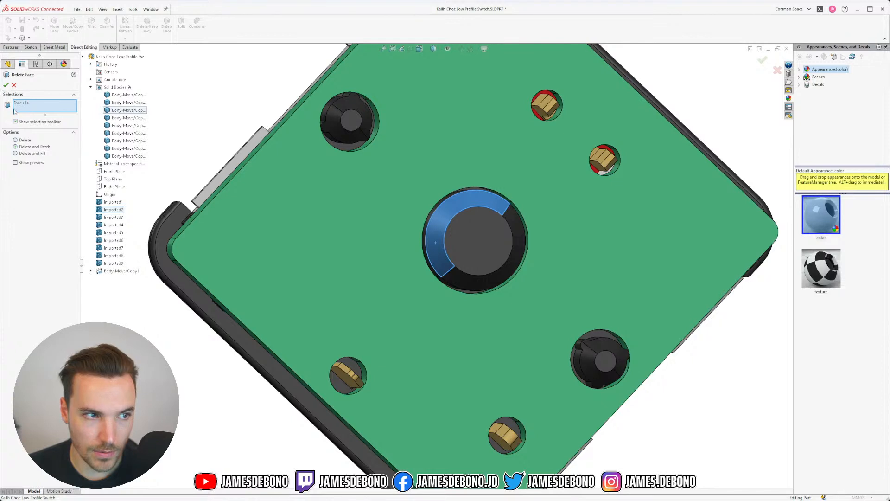
pyautogui.click(6, 85)
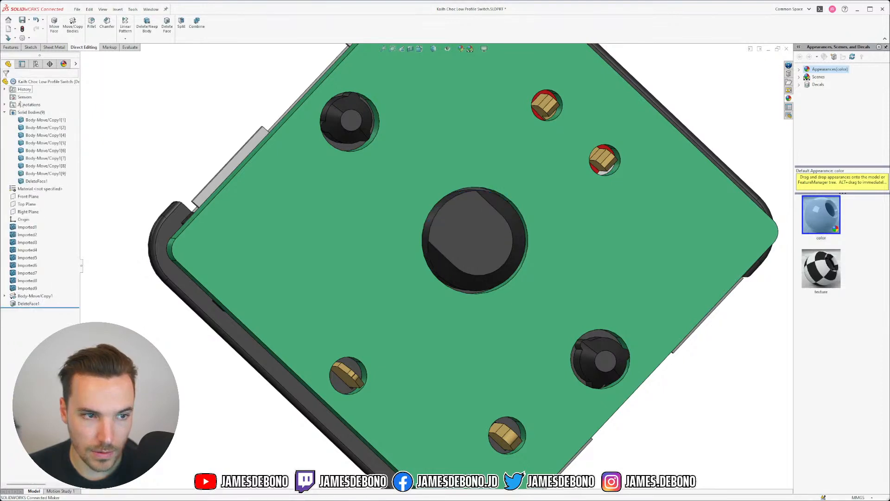
pyautogui.click(148, 29)
pyautogui.click(15, 84)
pyautogui.click(148, 29)
pyautogui.click(439, 250)
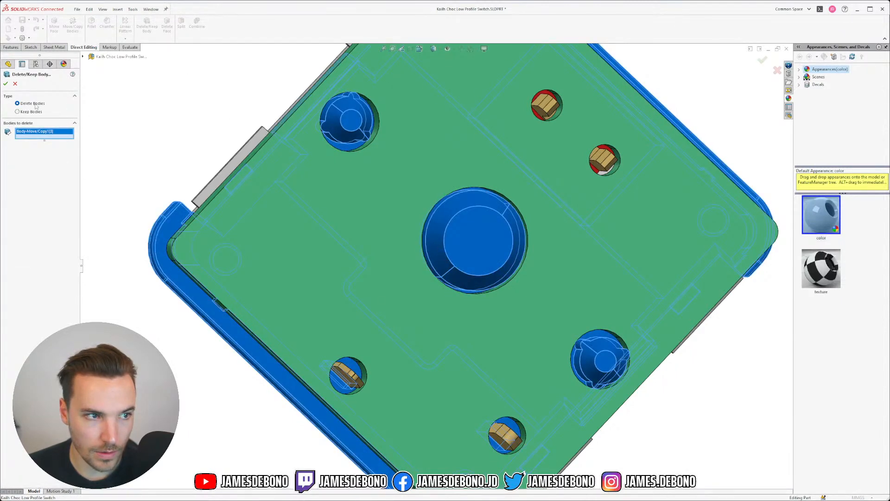
pyautogui.click(15, 84)
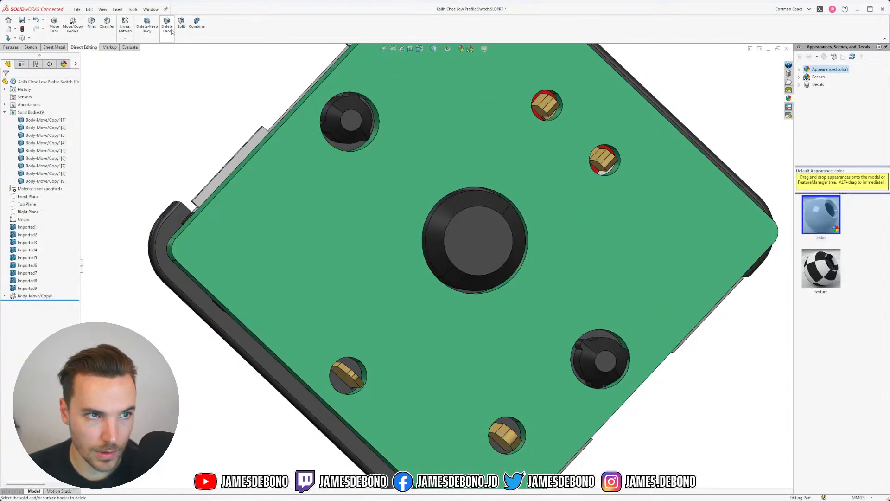
# Try to delete one conical face on the underside of the large central post using the Delete and Fill option.
pyautogui.click(172, 31)
pyautogui.click(447, 213)
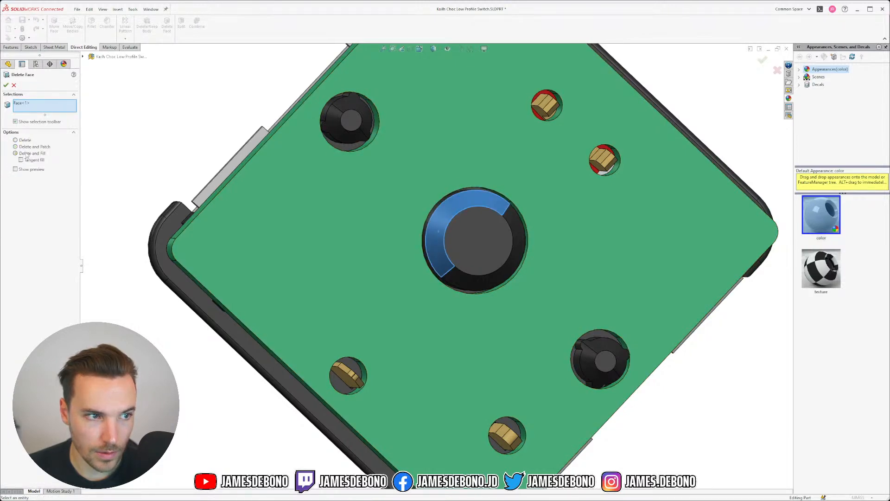
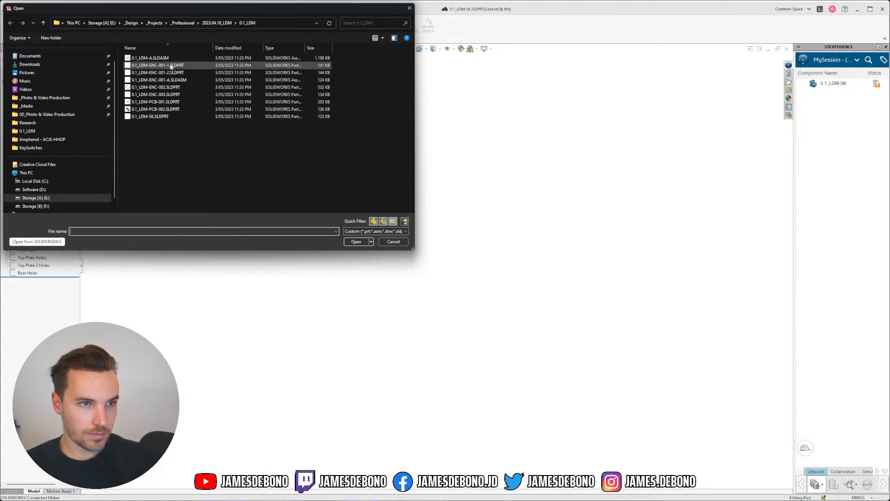
# Open the assembly 0.1_LDM-A.SLDASM from the 0.1_LDM folder.
pyautogui.click(166, 59)
pyautogui.click(356, 242)
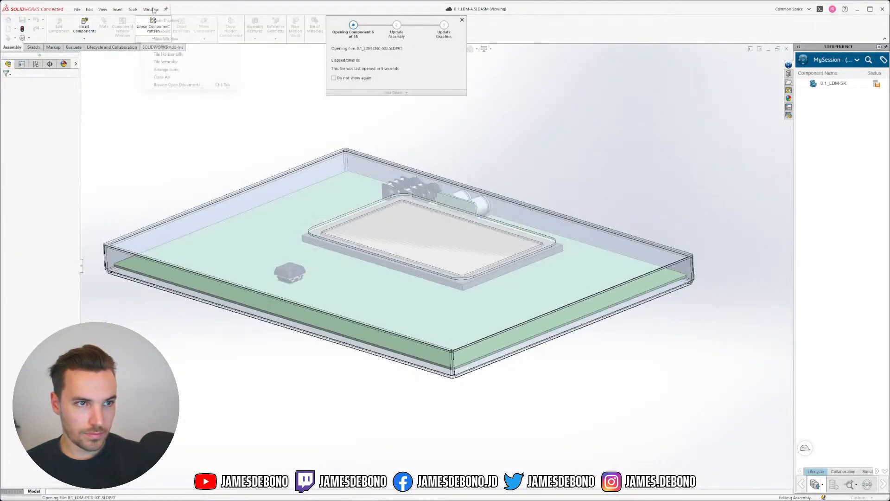
pyautogui.click(470, 301)
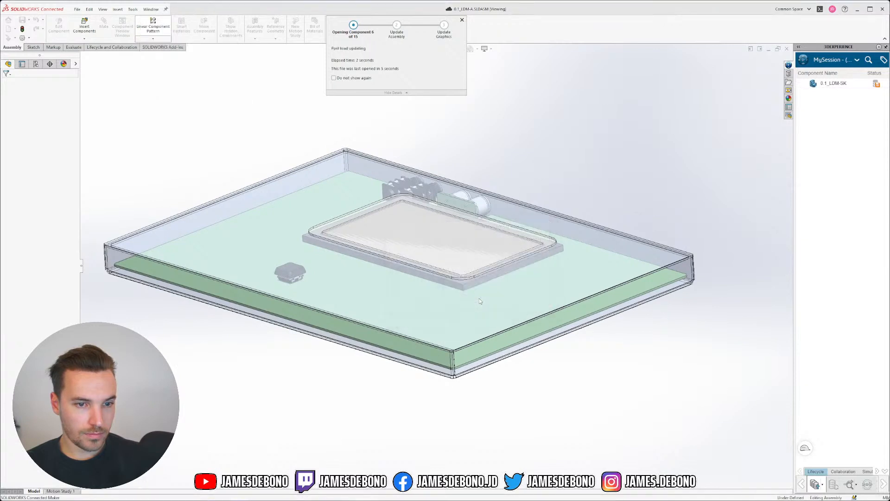
pyautogui.click(155, 10)
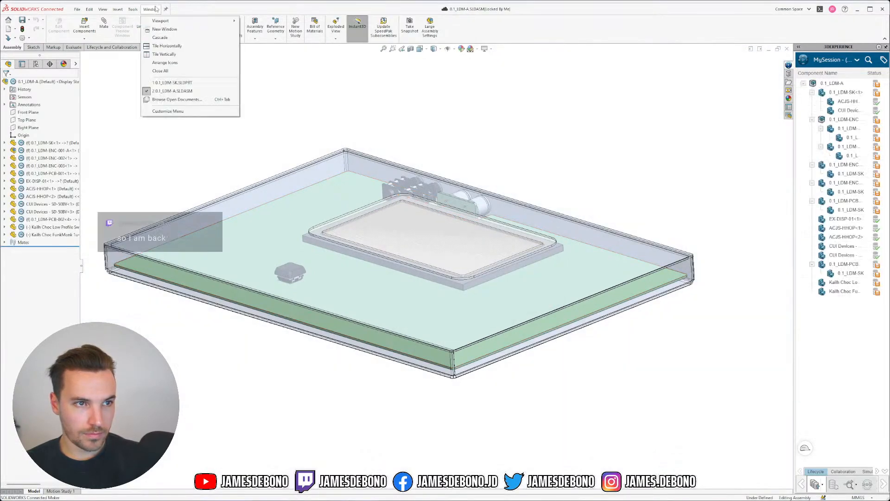
pyautogui.click(374, 117)
# Delete the old Kailh Choc Low Profile Switch and Kailh Choc FunkMonk keycap components from the assembly.
pyautogui.click(293, 270)
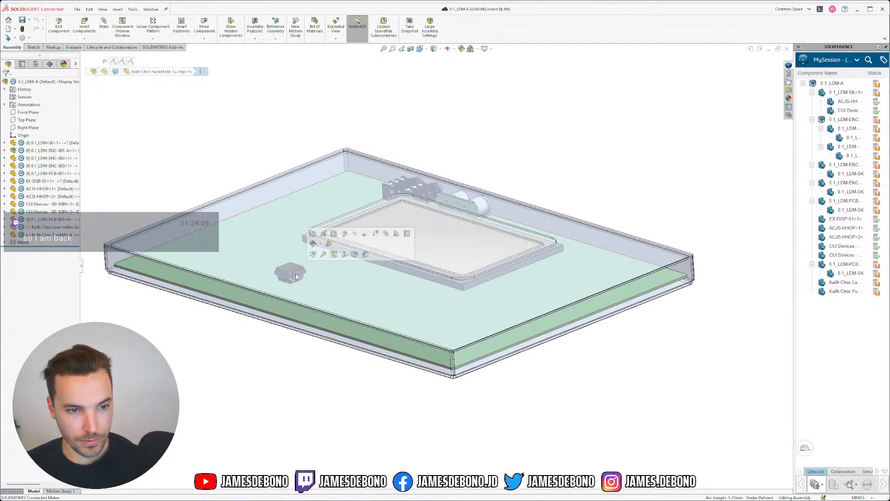
pyautogui.press('Delete')
pyautogui.press('Return')
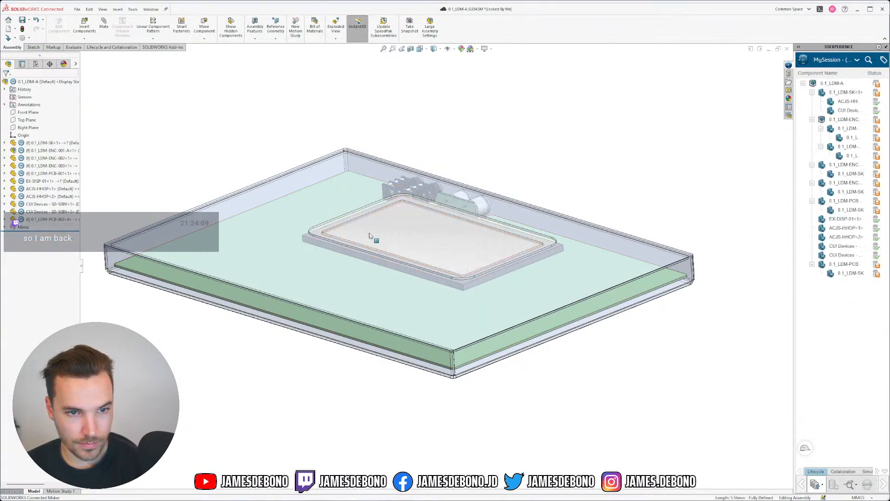
pyautogui.click(150, 9)
pyautogui.click(143, 199)
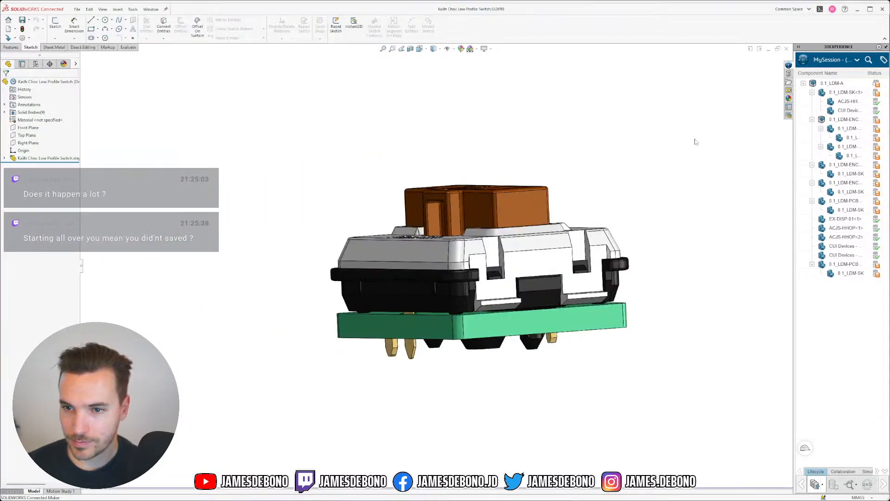
# Permanently break the link between the imported Kailh Choc Low Profile Switch feature and its original CAD model.
pyautogui.moveTo(516, 185); pyautogui.dragTo(533, 250, button='middle')
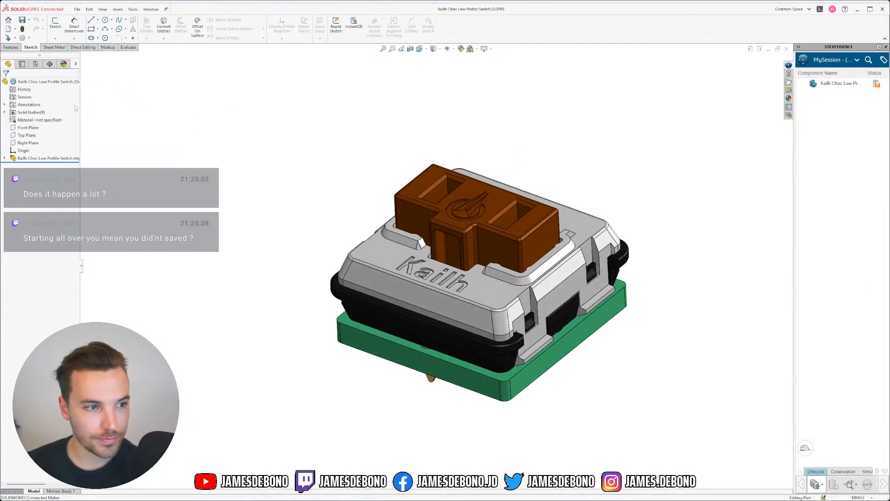
pyautogui.click(4, 158)
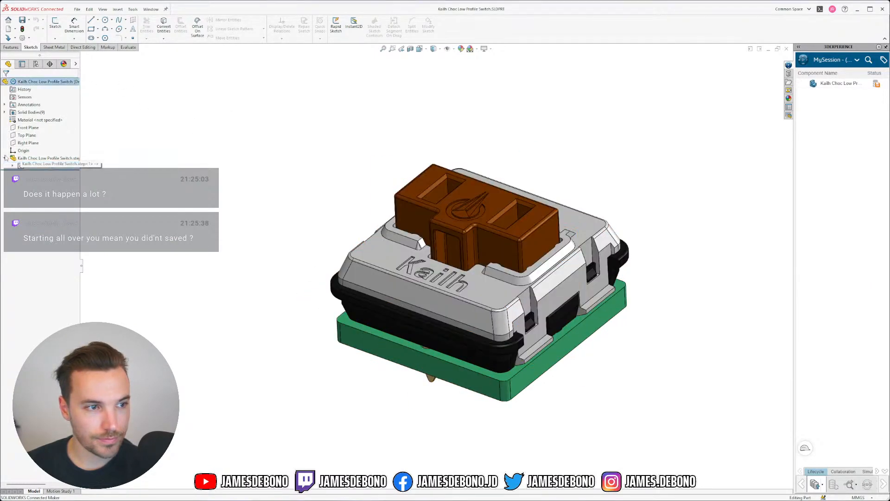
pyautogui.rightClick(41, 158)
pyautogui.click(74, 166)
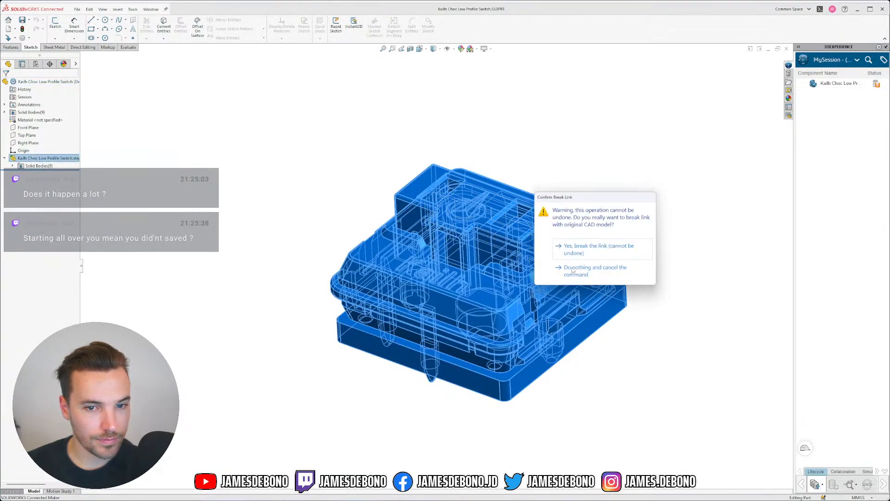
pyautogui.click(581, 251)
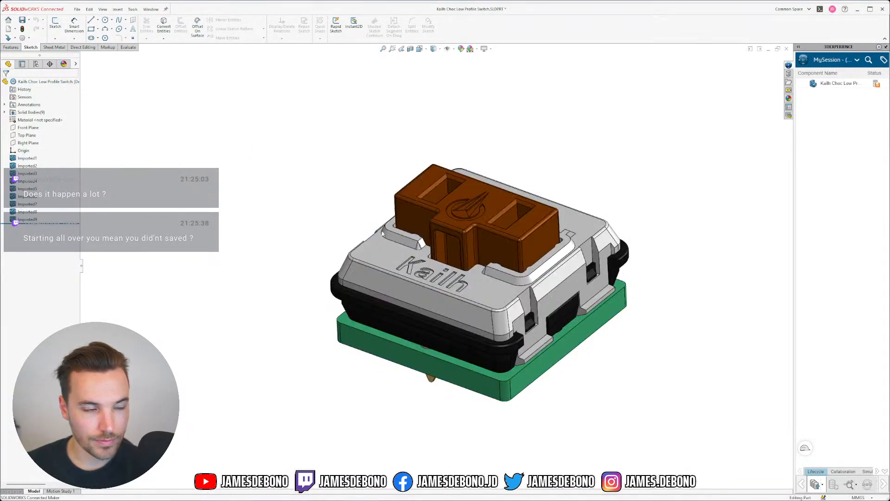
# Recolour the switch's black lower housing body to dark grey, RGB 64, 64, 64.
pyautogui.click(64, 64)
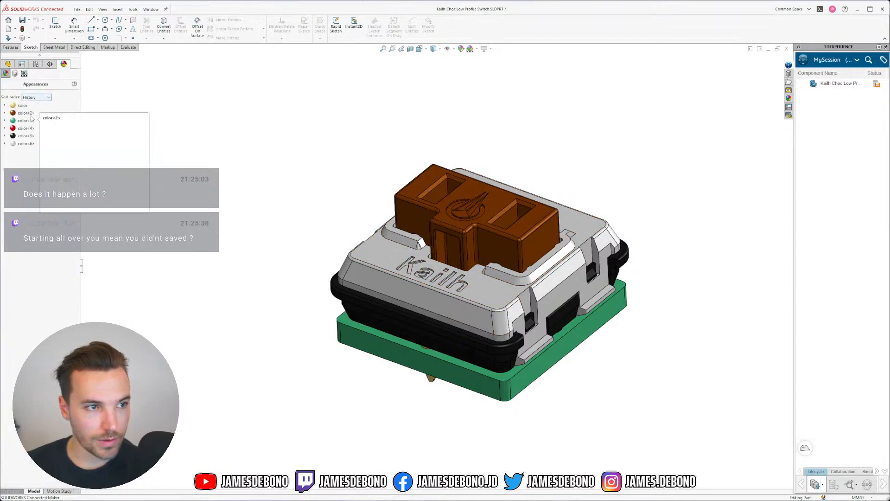
pyautogui.click(26, 135)
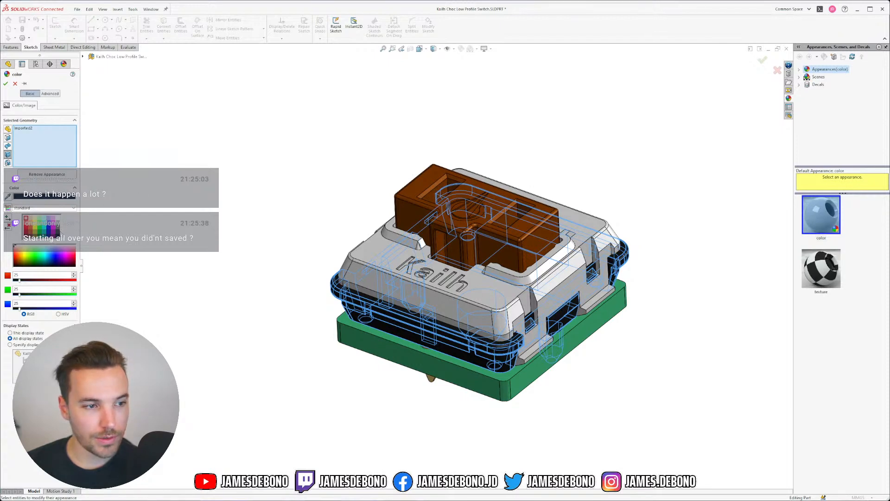
pyautogui.click(14, 261)
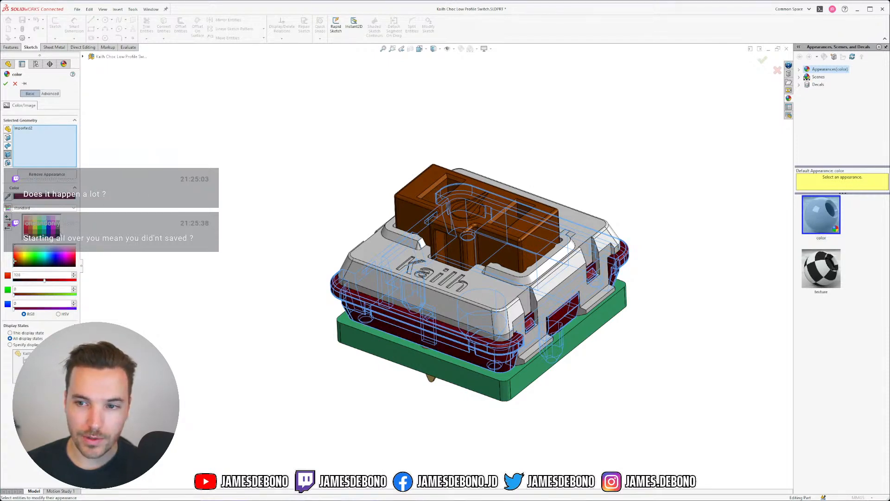
pyautogui.click(14, 263)
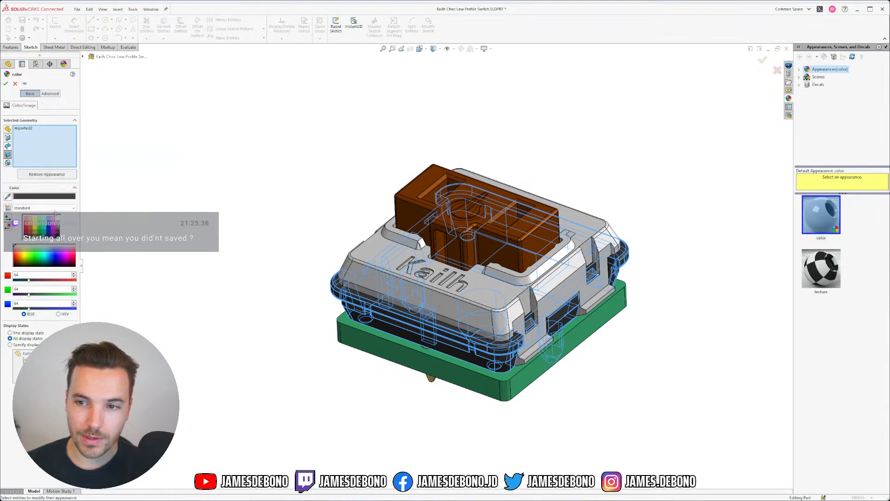
pyautogui.click(5, 83)
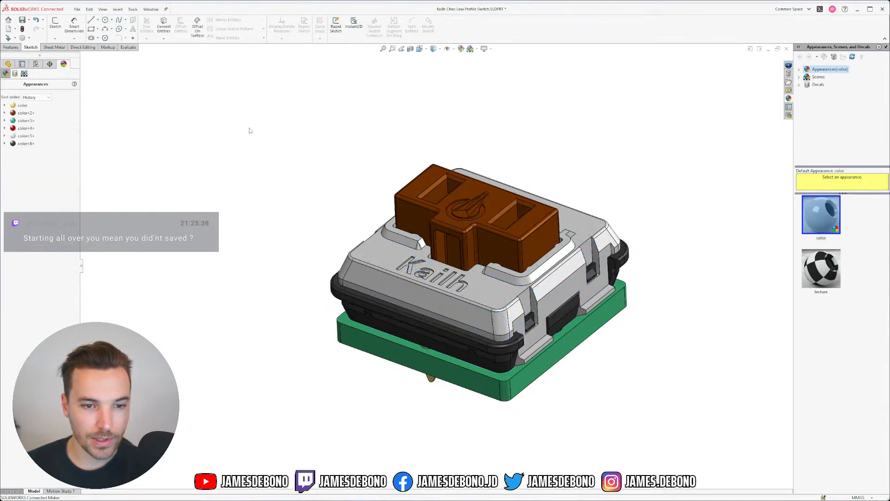
pyautogui.moveTo(565, 262); pyautogui.dragTo(554, 297, button='middle')
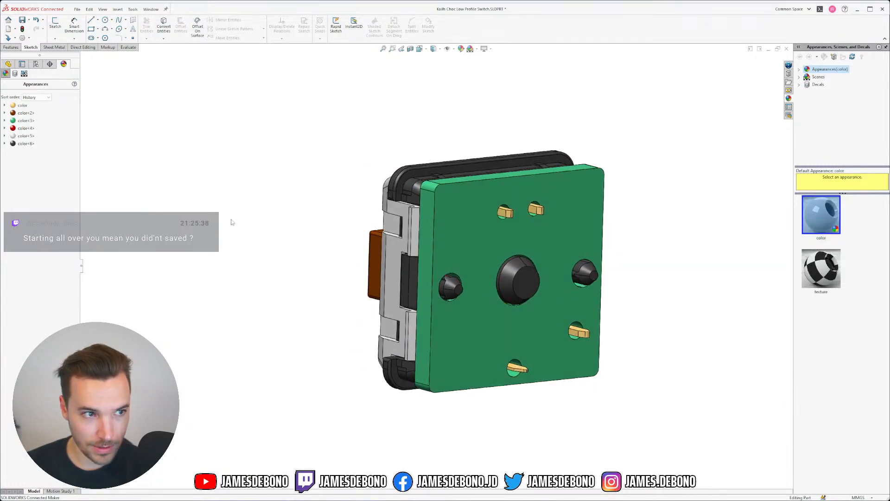
# Try to remove one conical face from the tip of the large central post with Delete Face set to Delete and Fill.
pyautogui.click(8, 63)
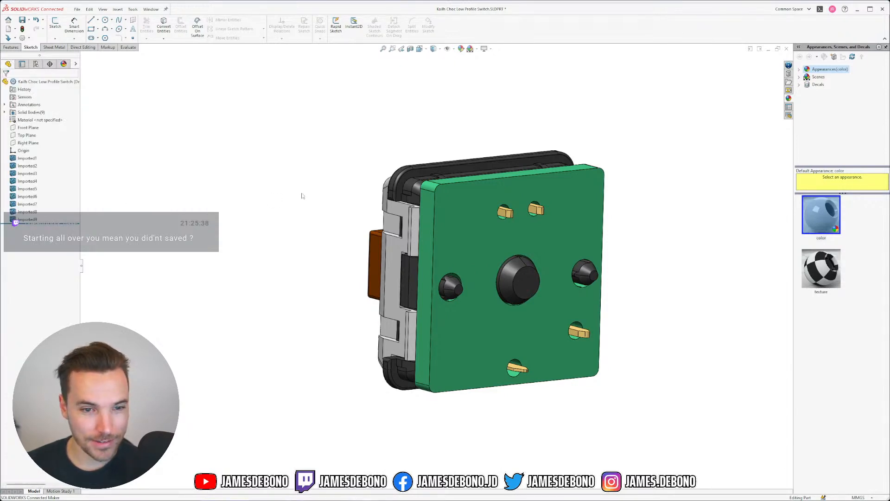
pyautogui.moveTo(301, 195)
pyautogui.mouseDown(button='middle')
pyautogui.moveTo(290, 171)
pyautogui.moveTo(307, 211)
pyautogui.mouseUp(button='middle')
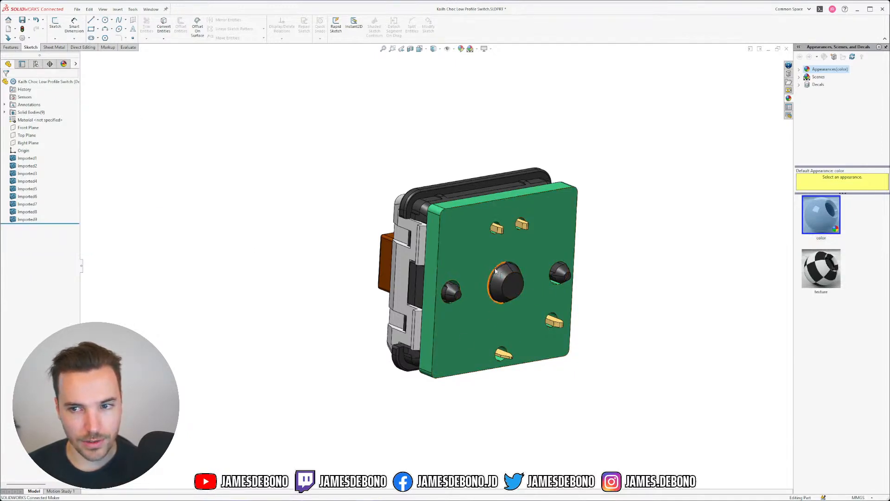
pyautogui.moveTo(483, 263)
pyautogui.mouseDown(button='middle')
pyautogui.moveTo(640, 276)
pyautogui.moveTo(466, 274)
pyautogui.moveTo(483, 272)
pyautogui.mouseUp(button='middle')
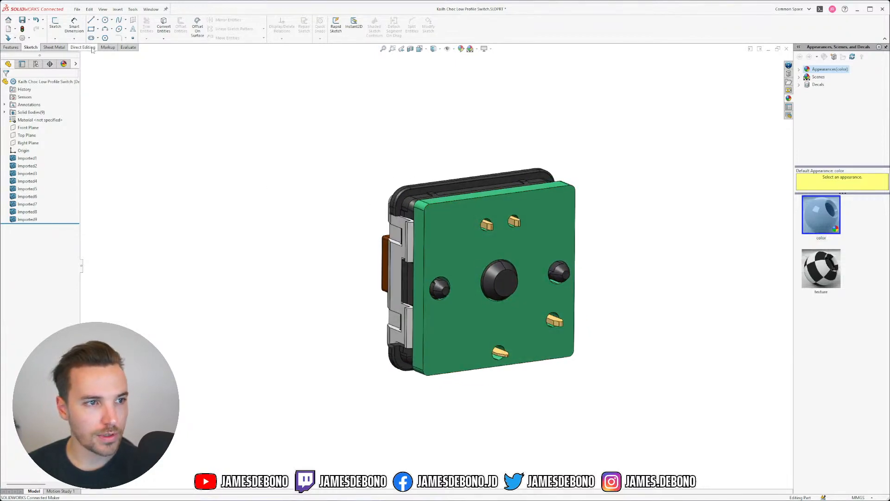
pyautogui.scroll(-5, 503, 273)
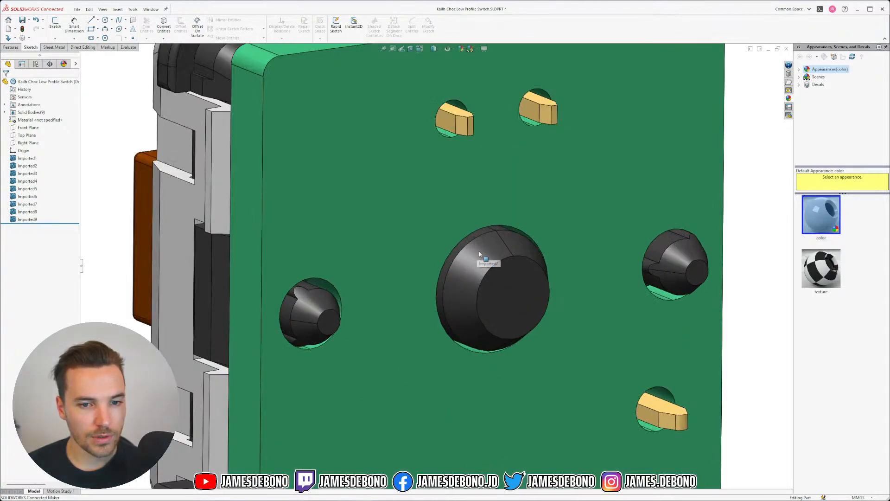
pyautogui.click(129, 48)
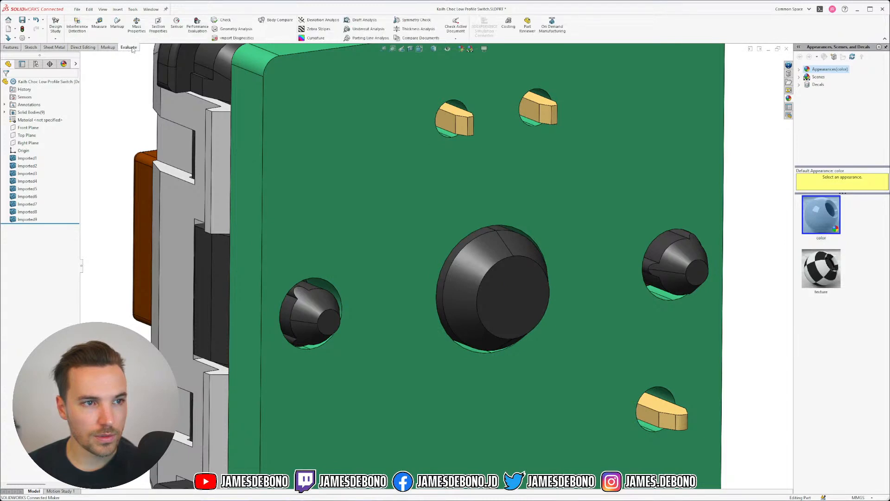
pyautogui.click(91, 48)
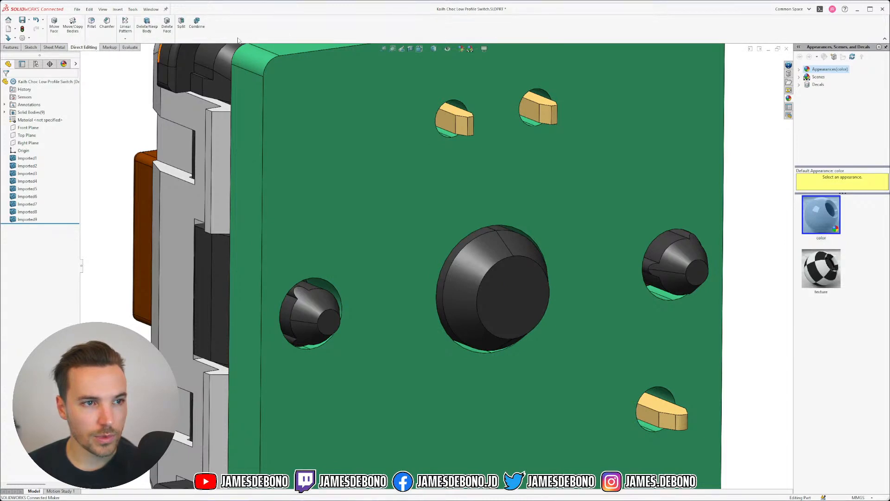
pyautogui.click(170, 32)
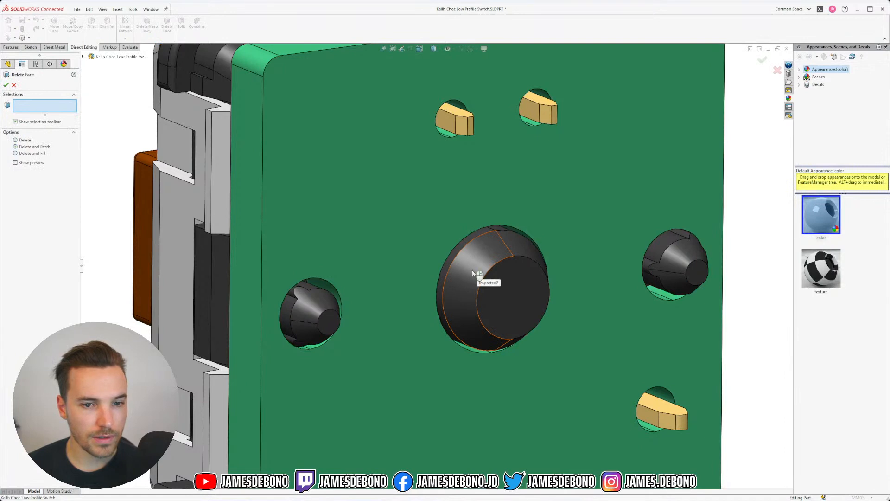
pyautogui.click(474, 274)
pyautogui.click(16, 153)
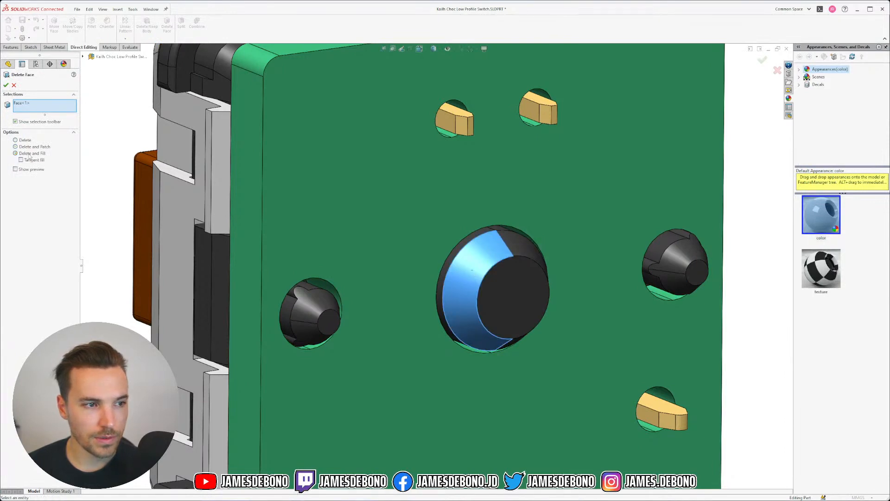
pyautogui.click(6, 85)
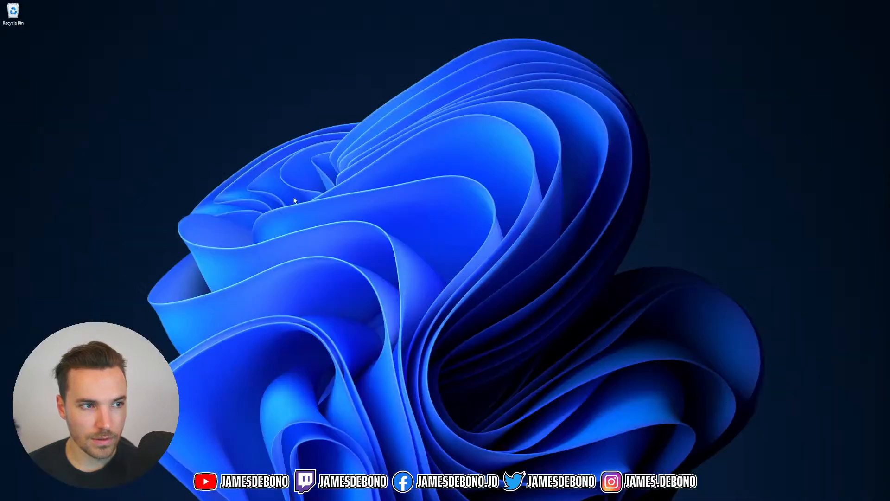
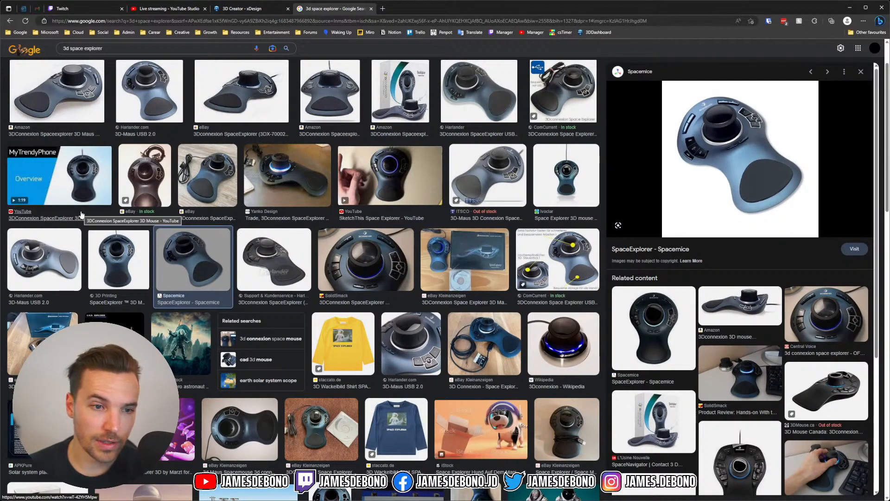
# View the Harlander.com image of the SpaceExplorer 3D mouse and switch back to SOLIDWORKS.
pyautogui.click(72, 271)
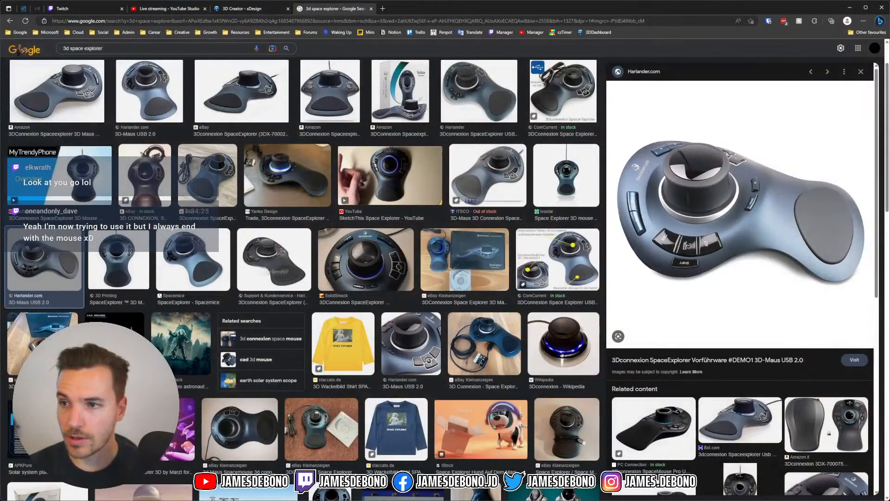
pyautogui.hotkey('alt', 'Tab')
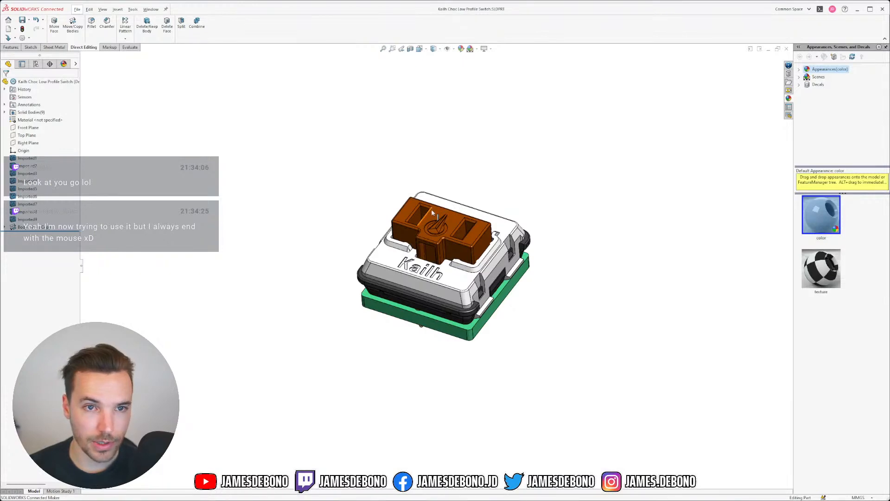
pyautogui.scroll(-3, 433, 301)
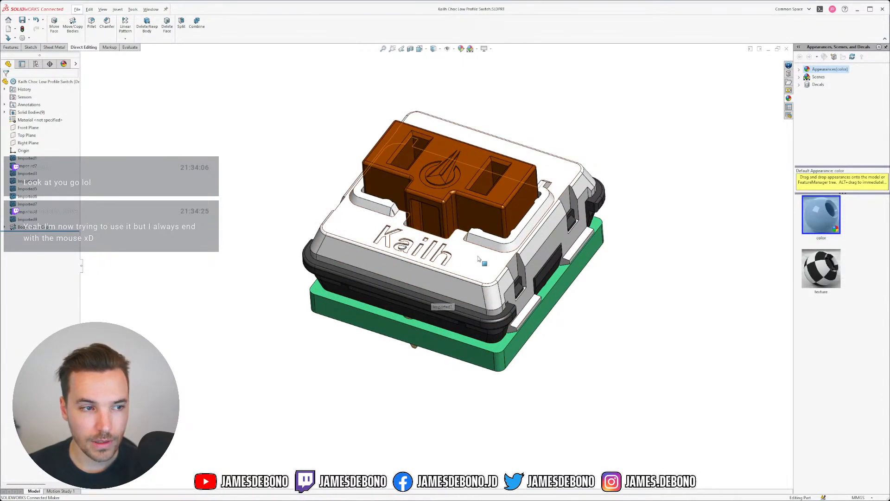
pyautogui.moveTo(523, 299); pyautogui.dragTo(330, 154, button='middle')
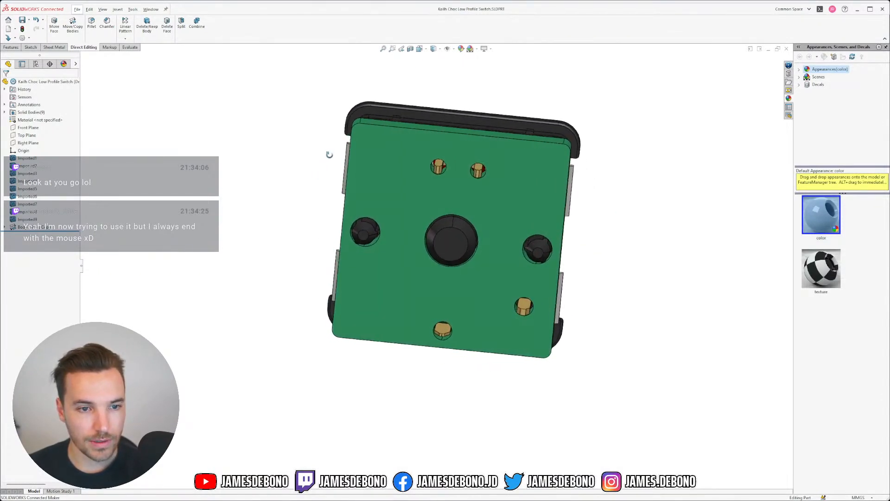
pyautogui.scroll(-5, 463, 249)
pyautogui.moveTo(451, 191); pyautogui.dragTo(470, 218, button='middle')
pyautogui.click(158, 10)
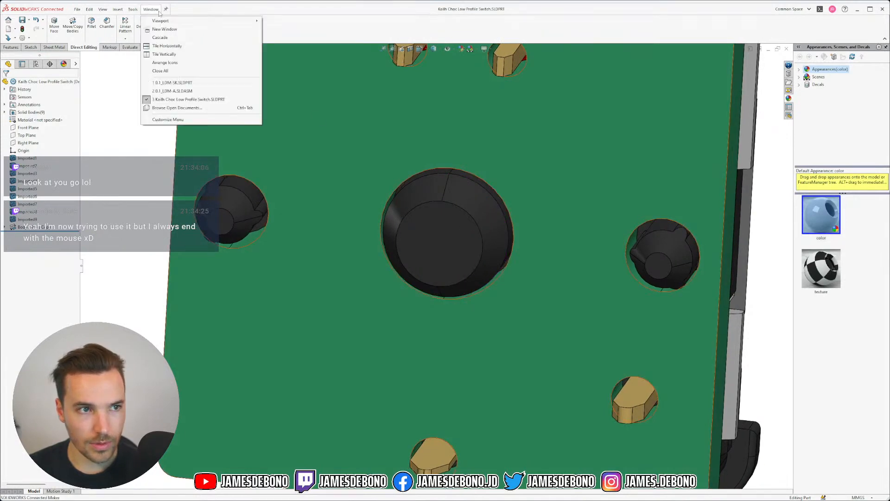
pyautogui.click(153, 9)
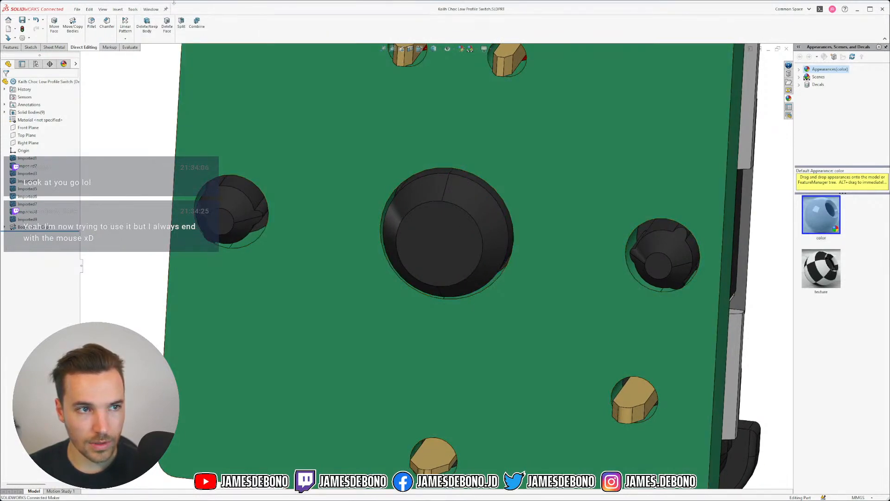
# Start saving the part under a new name and choose the Kailh - Choc folder inside KeySwitches as the destination.
pyautogui.click(77, 10)
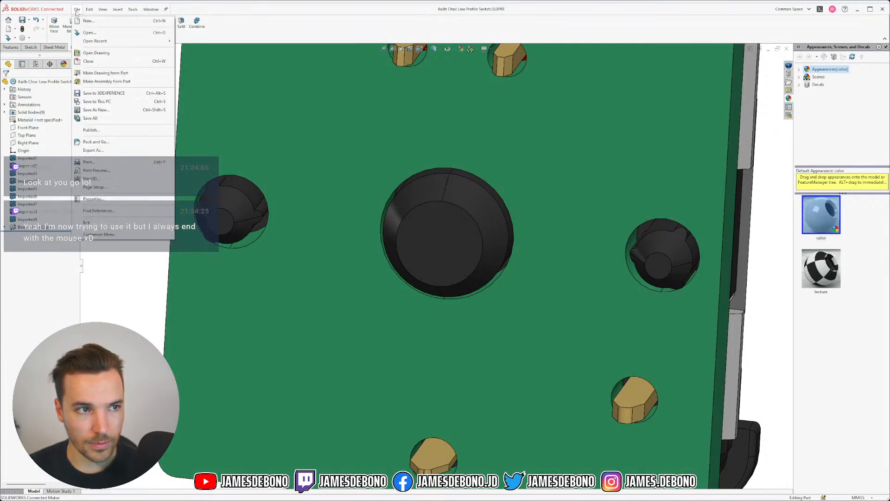
pyautogui.click(111, 113)
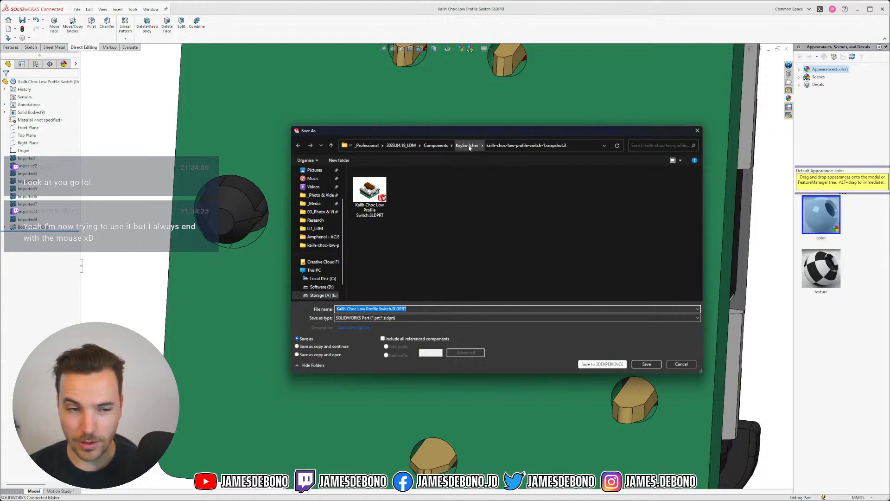
pyautogui.moveTo(400, 131); pyautogui.dragTo(391, 133)
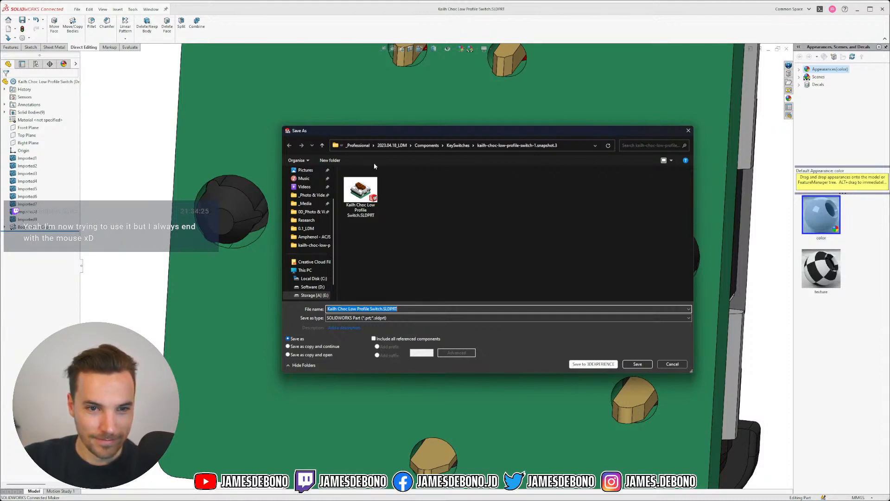
pyautogui.click(450, 145)
pyautogui.doubleClick(372, 182)
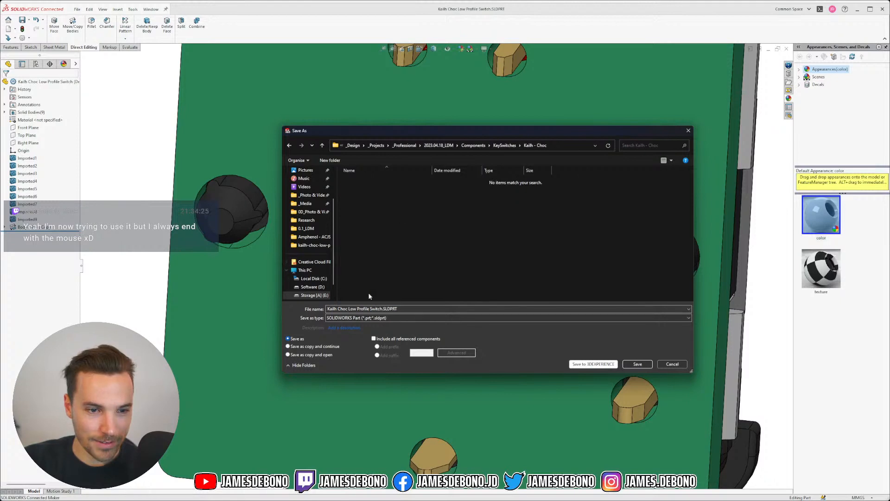
# Name the new file Kailh - Choc_Temp.
pyautogui.click(383, 308)
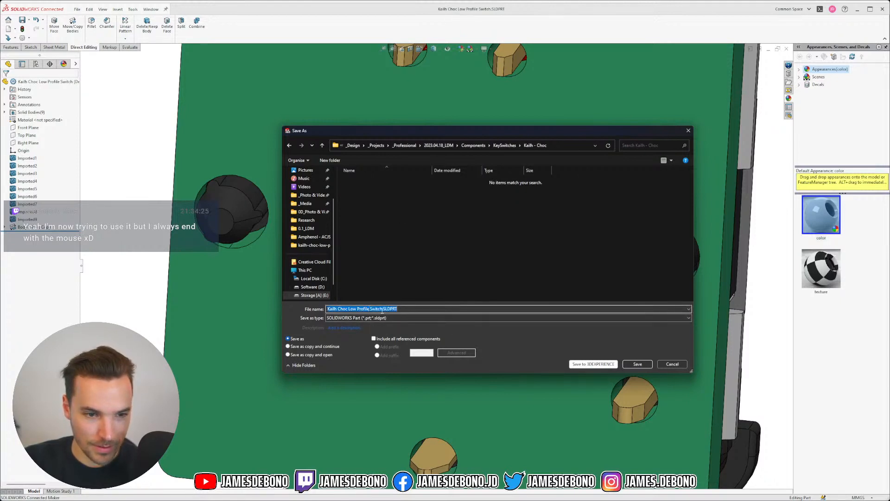
pyautogui.moveTo(383, 309); pyautogui.dragTo(346, 309)
pyautogui.press('BackSpace')
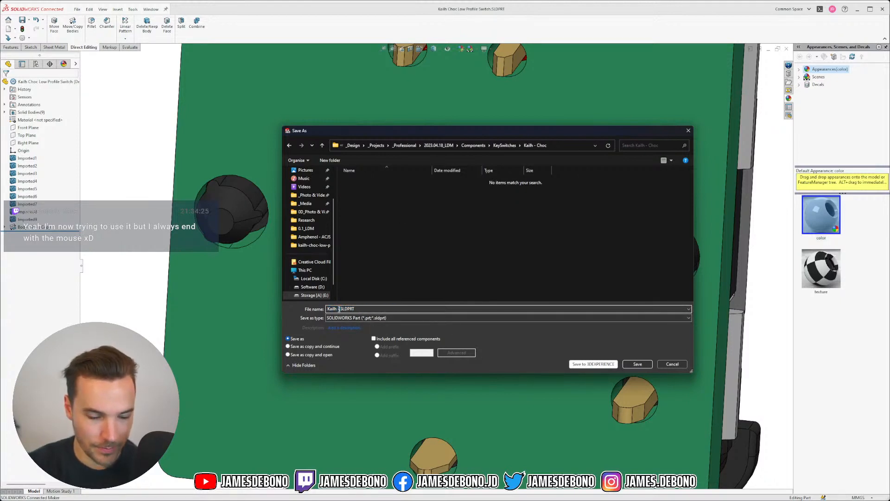
pyautogui.write('- Co')
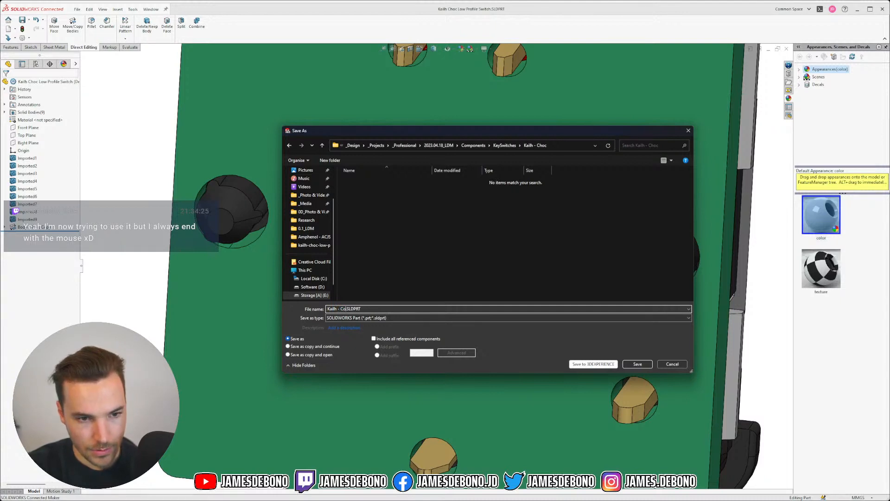
pyautogui.press('BackSpace')
pyautogui.write('hoc')
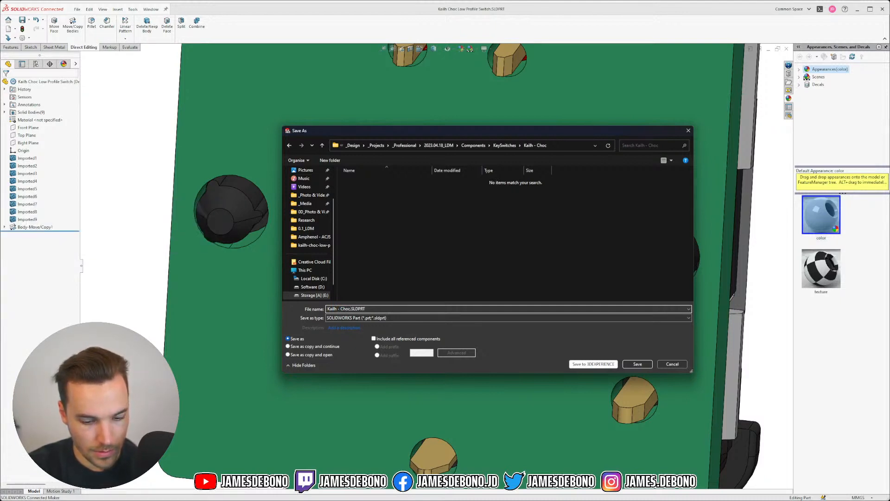
pyautogui.write('_Temp')
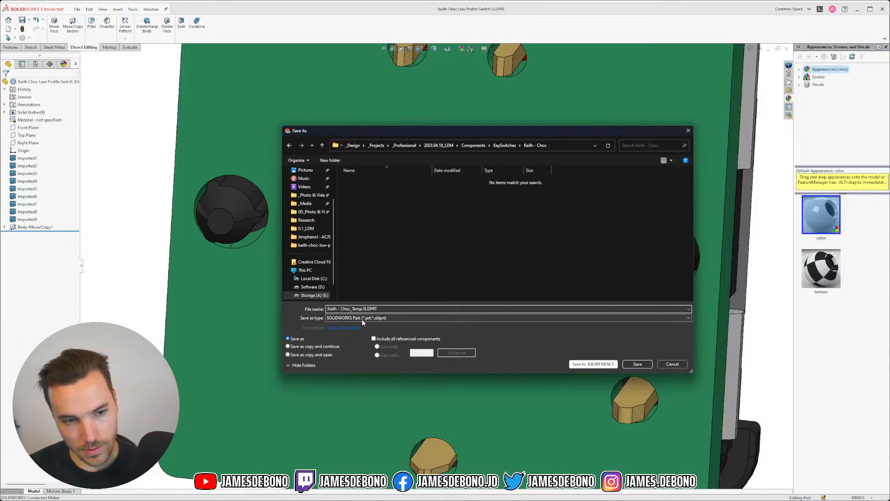
# Set the file format to STEP AP214 and save the export.
pyautogui.click(354, 318)
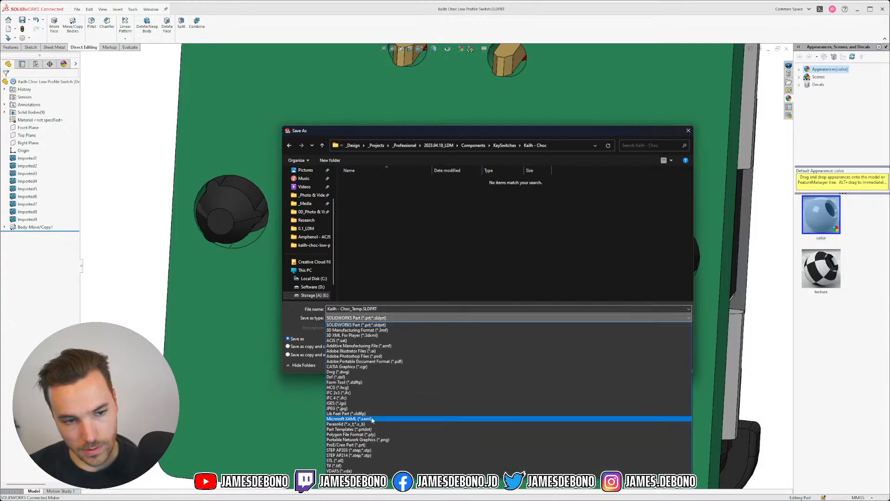
pyautogui.click(354, 457)
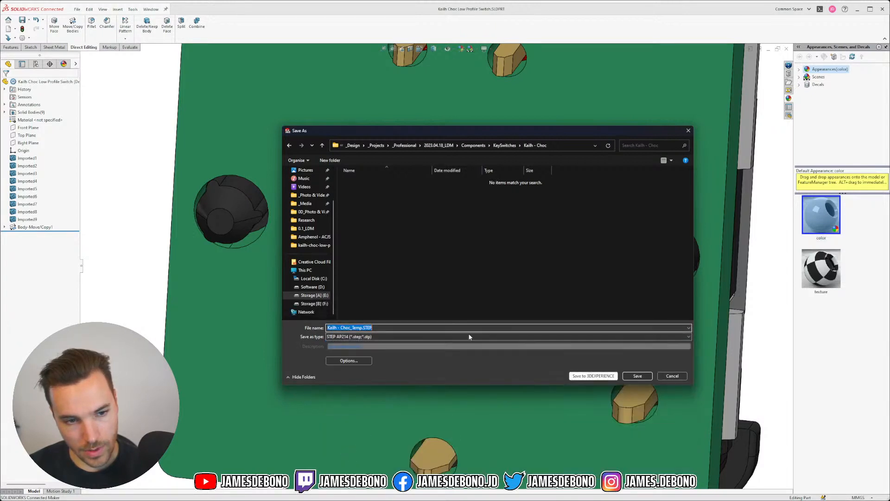
pyautogui.click(636, 377)
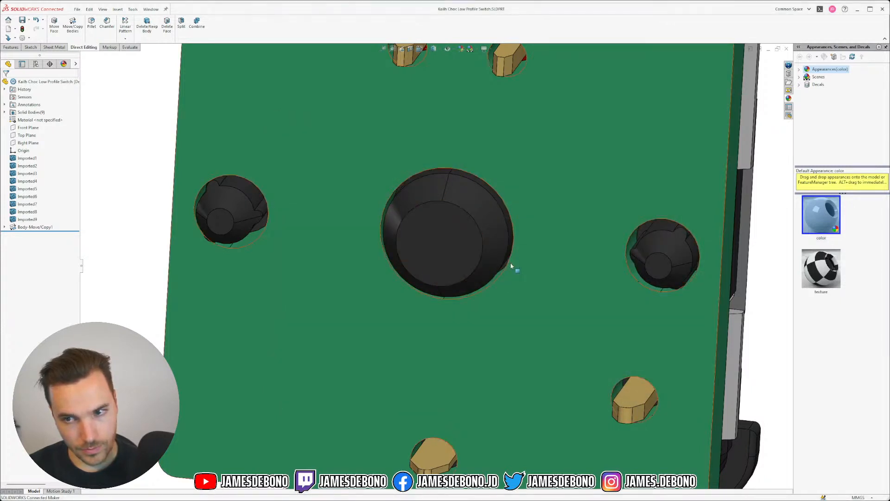
pyautogui.press('f')
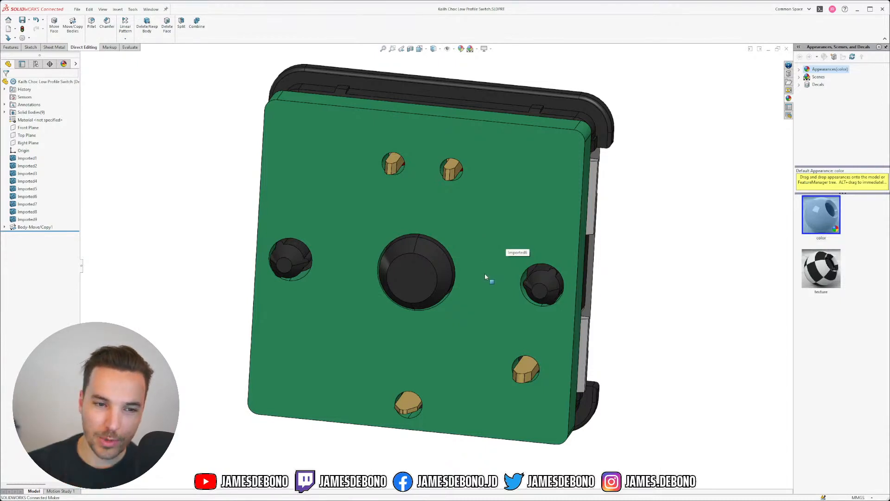
# Switch to the browser and search Google Images for 3dconnexion cadmouse pro.
pyautogui.click(149, 12)
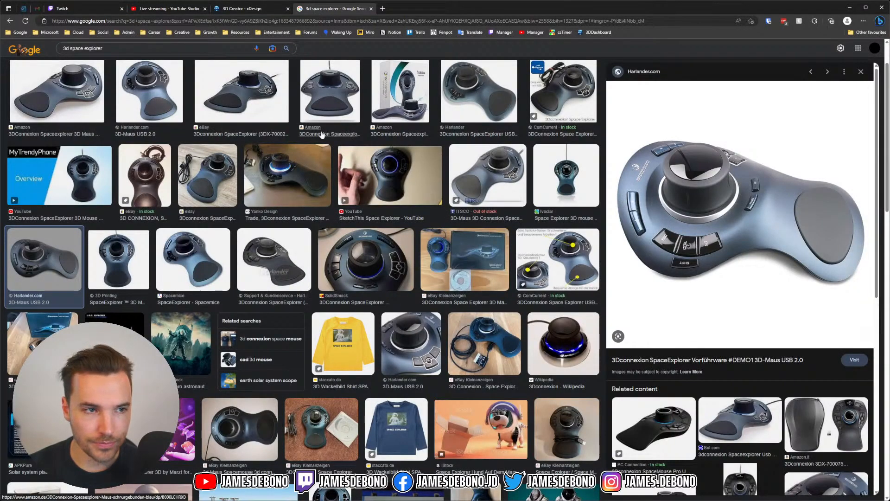
pyautogui.click(57, 52)
pyautogui.moveTo(58, 53); pyautogui.dragTo(71, 52)
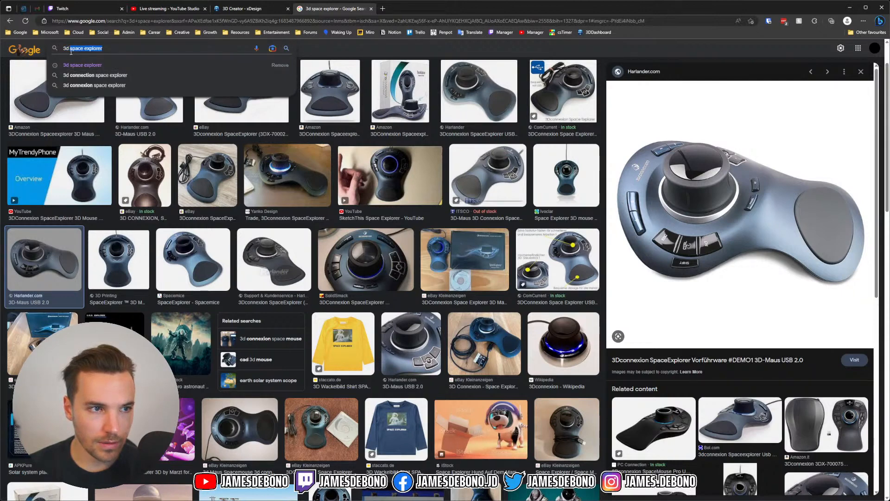
pyautogui.press('BackSpace')
pyautogui.write('connexion')
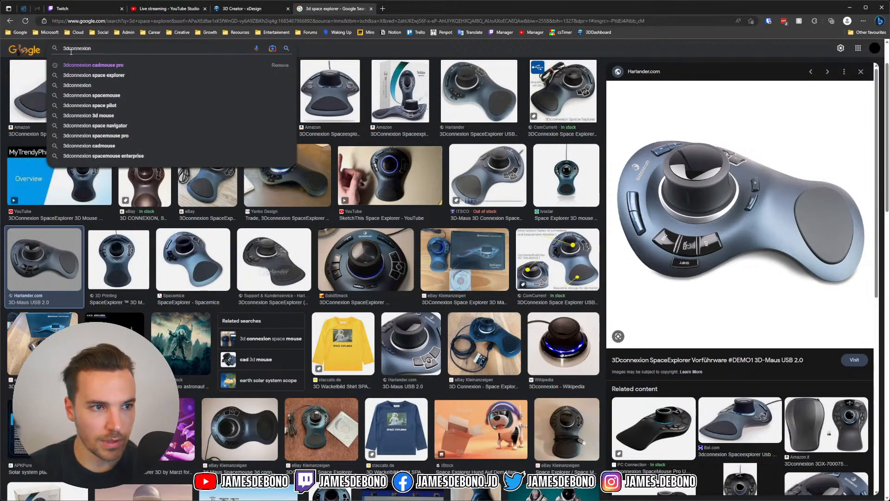
pyautogui.press('Down')
pyautogui.press('Return')
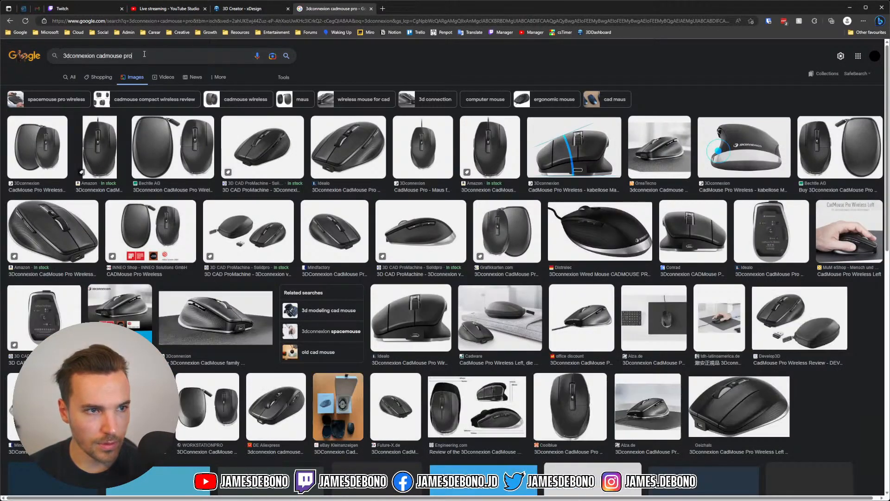
# Search Google Images for 3dconnexion and open the Amazon image of the SpaceMouse Compact.
pyautogui.click(144, 54)
pyautogui.press('BackSpace')
pyautogui.hotkey('ctrl', 'BackSpace')
pyautogui.hotkey('ctrl', 'BackSpace')
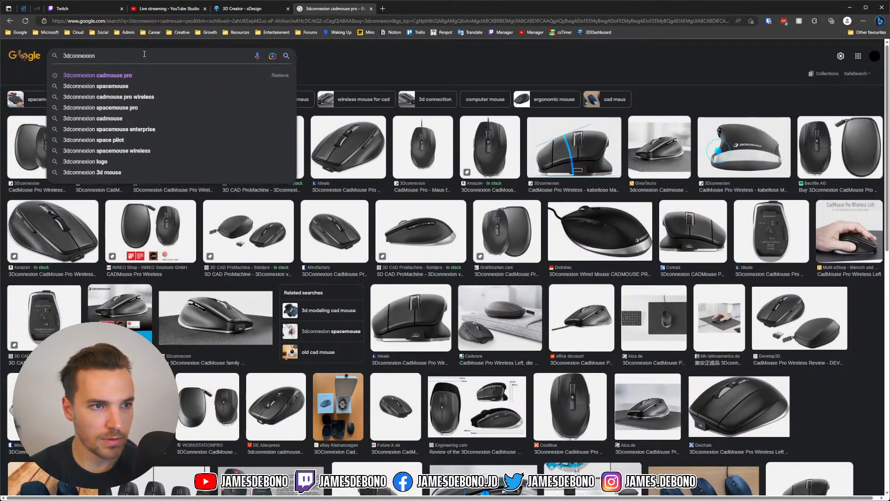
pyautogui.press('Return')
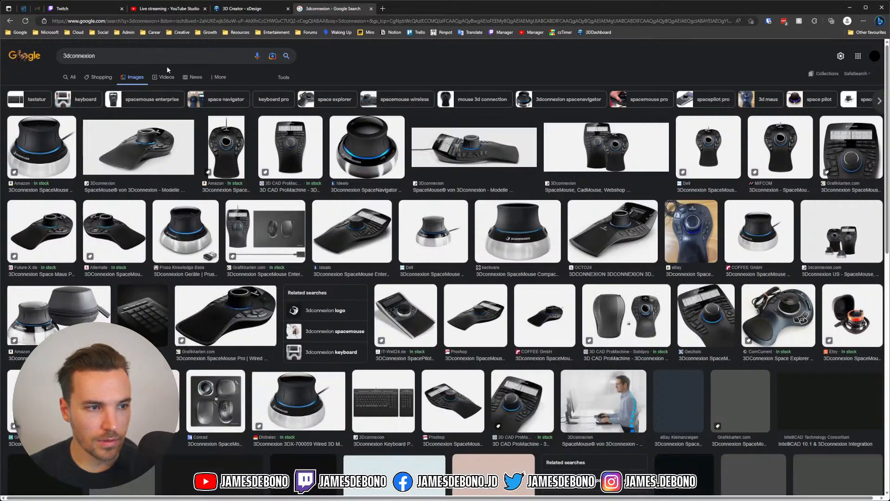
pyautogui.click(44, 149)
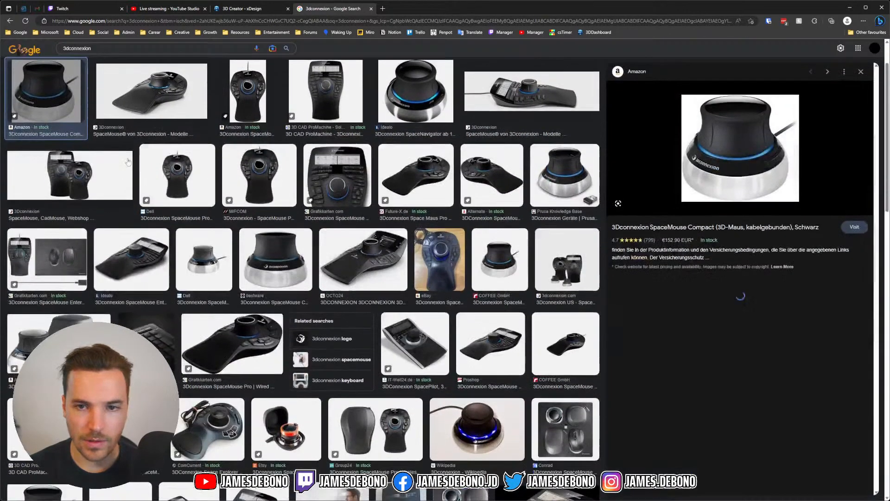
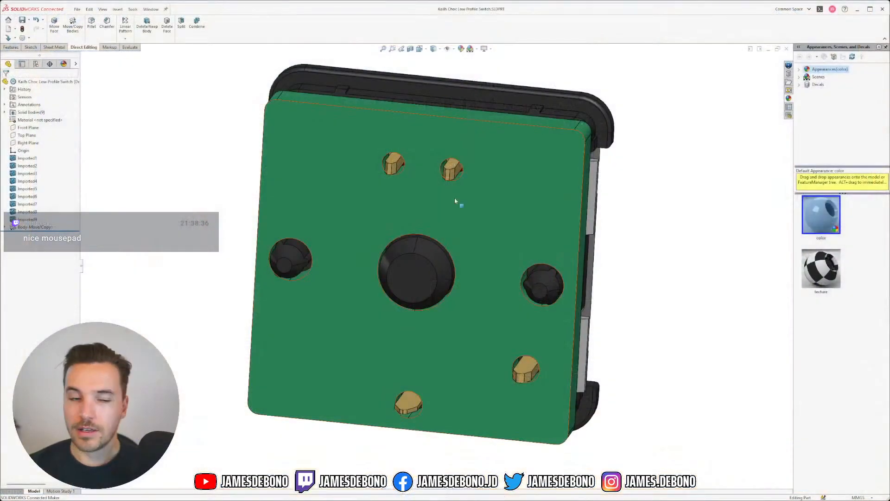
# Try to remove one cylindrical side face of the central post with Delete Face set to Delete and Patch.
pyautogui.click(150, 9)
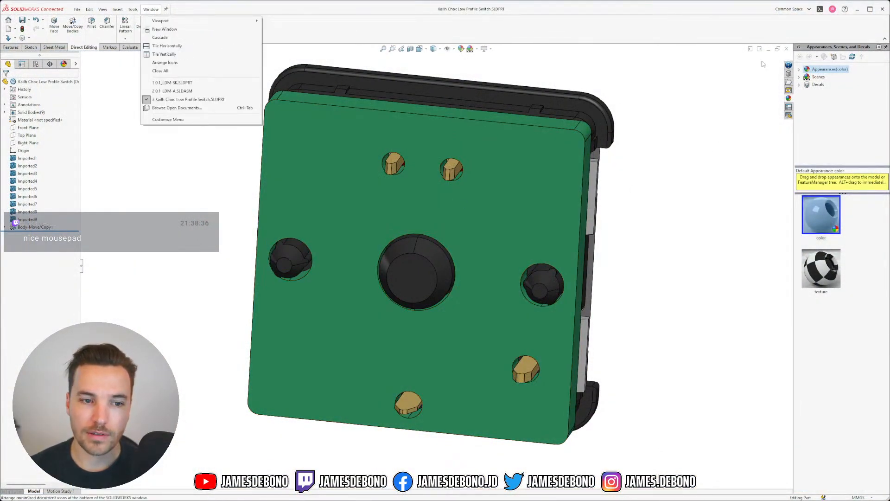
pyautogui.click(690, 239)
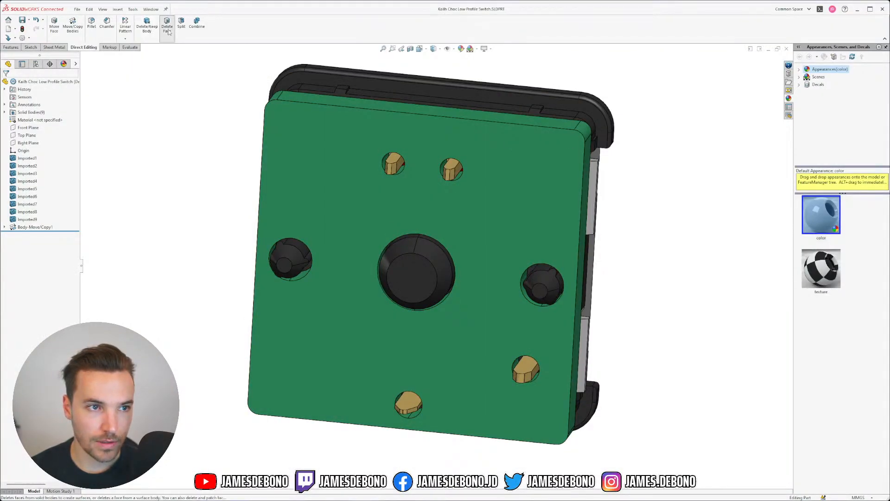
pyautogui.click(169, 28)
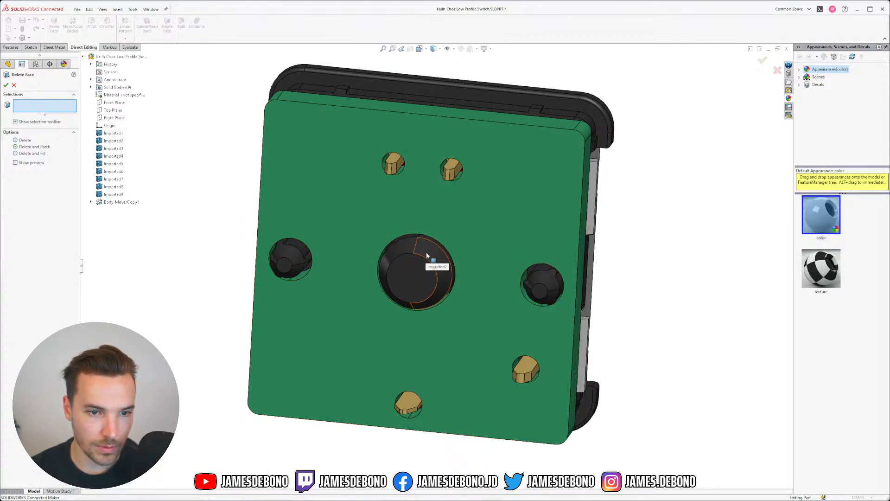
pyautogui.scroll(-8, 426, 252)
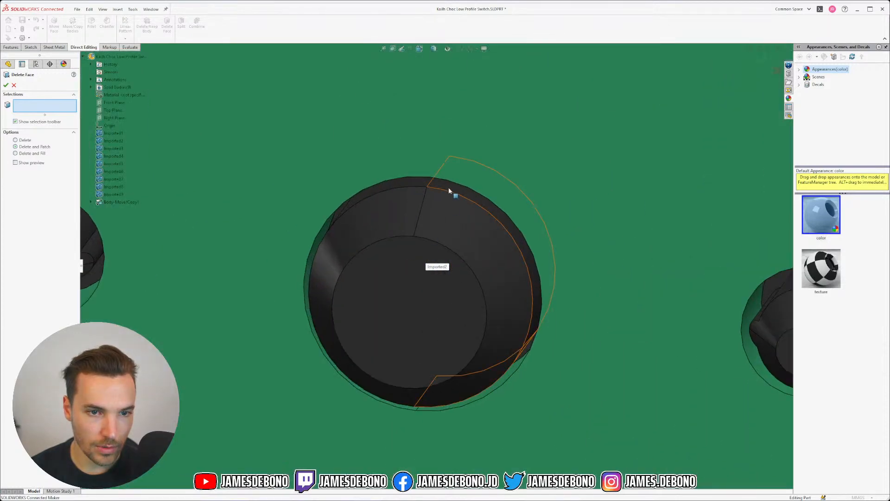
pyautogui.click(449, 188)
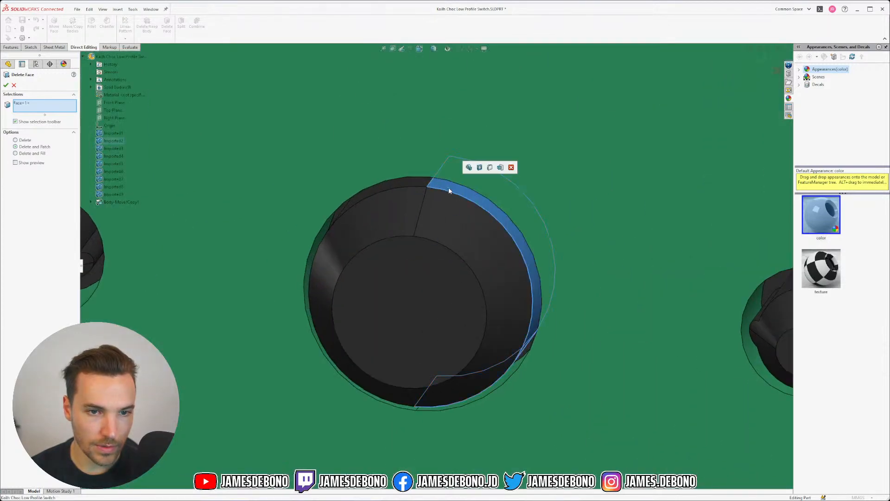
pyautogui.click(6, 85)
# Hide the green board body and inspect the central post after the face deletion.
pyautogui.moveTo(420, 255); pyautogui.dragTo(445, 229, button='middle')
pyautogui.click(570, 206)
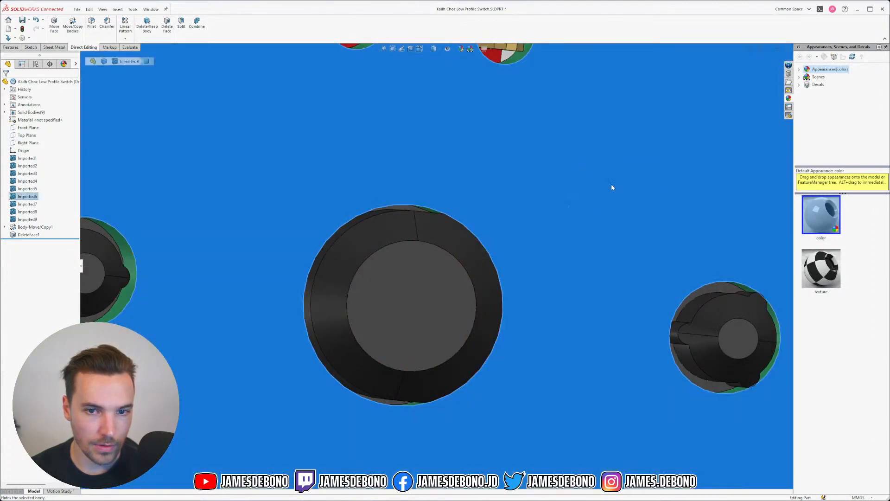
pyautogui.click(612, 185)
pyautogui.scroll(4, 614, 229)
pyautogui.click(654, 301)
pyautogui.scroll(-4, 468, 261)
pyautogui.moveTo(455, 270); pyautogui.dragTo(413, 297, button='middle')
# Undo the hiding of the green board body and the Delete Face operation on the central post.
pyautogui.hotkey('ctrl', 'z')
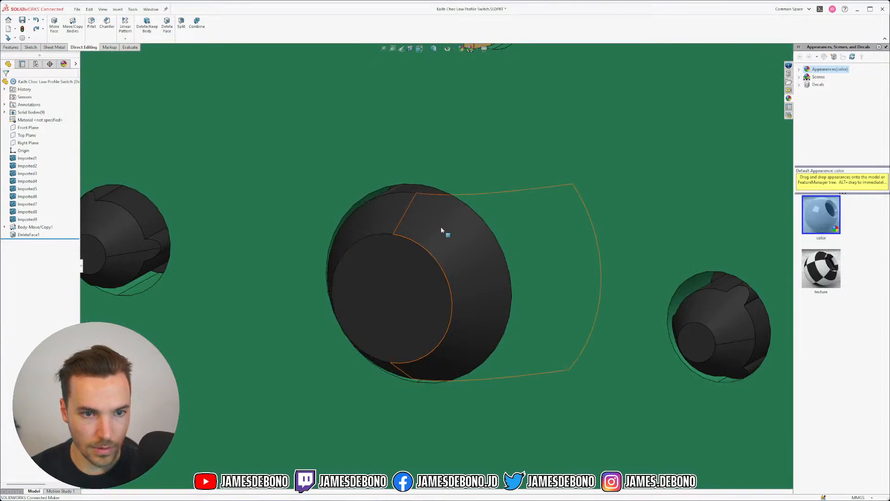
pyautogui.hotkey('ctrl', 'z')
pyautogui.press('f')
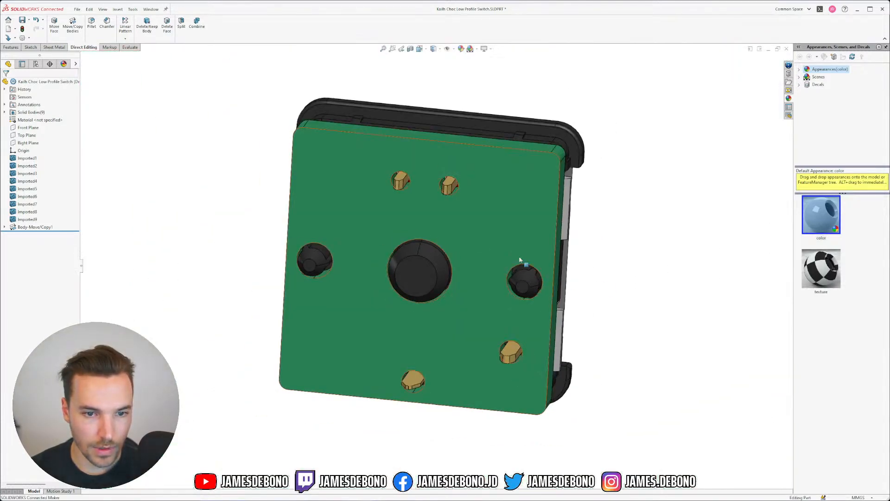
# Hide the green board body to expose the posts on the underside of the switch's lower housing.
pyautogui.click(543, 268)
pyautogui.click(533, 193)
pyautogui.scroll(-5, 407, 265)
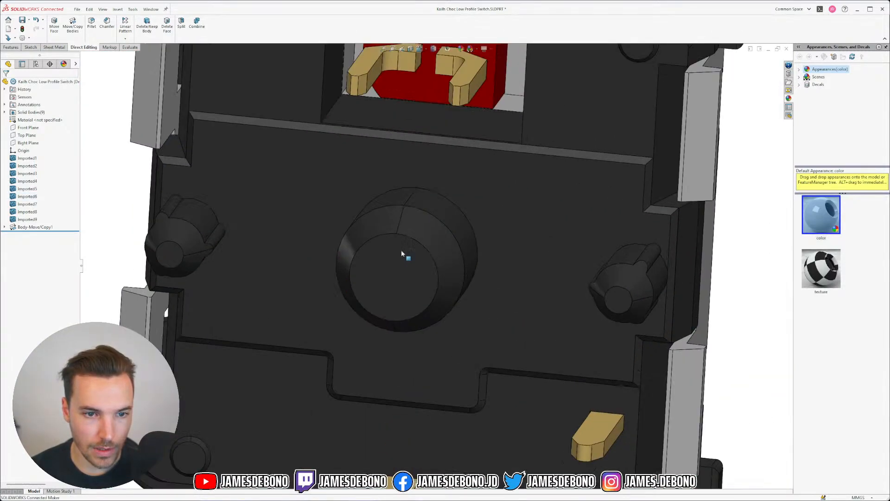
pyautogui.moveTo(407, 220); pyautogui.dragTo(436, 229, button='middle')
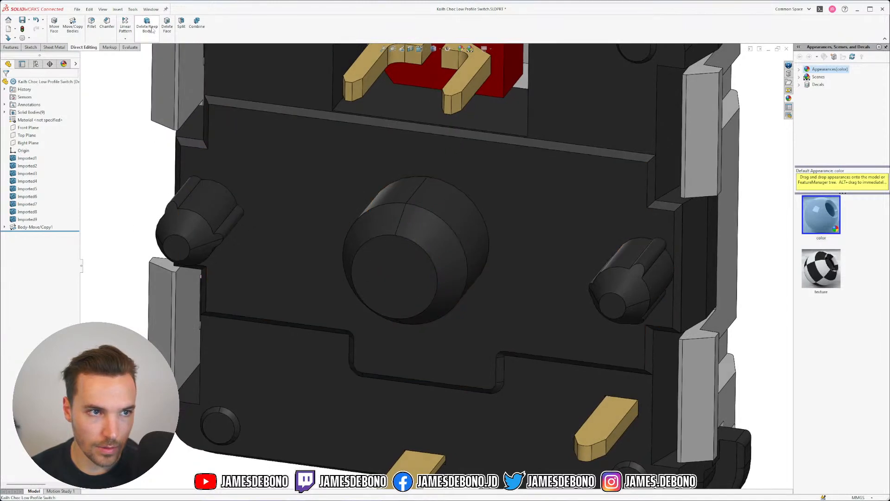
# Try to remove one cylindrical side face of the central post using Delete Face with the Delete and Fill option.
pyautogui.click(166, 23)
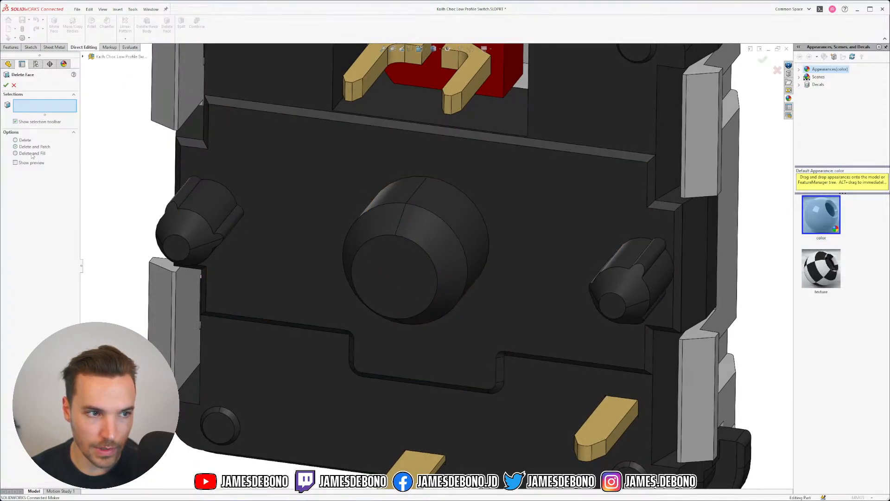
pyautogui.click(457, 202)
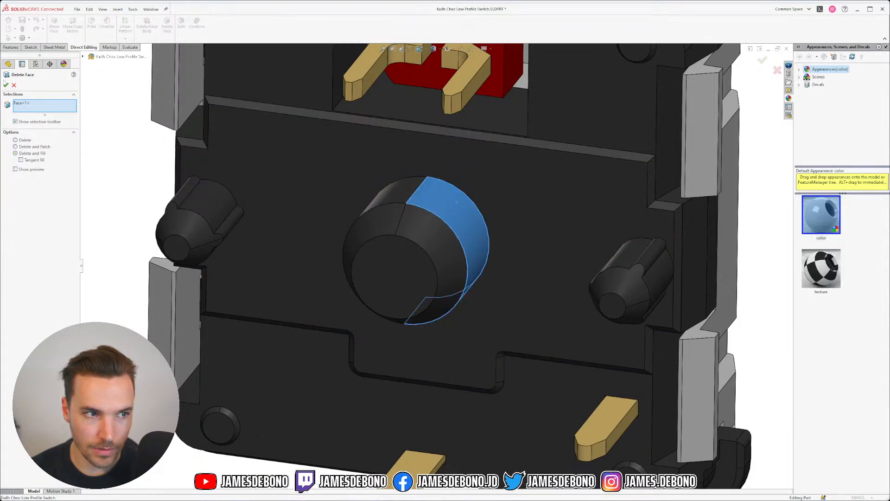
pyautogui.click(6, 85)
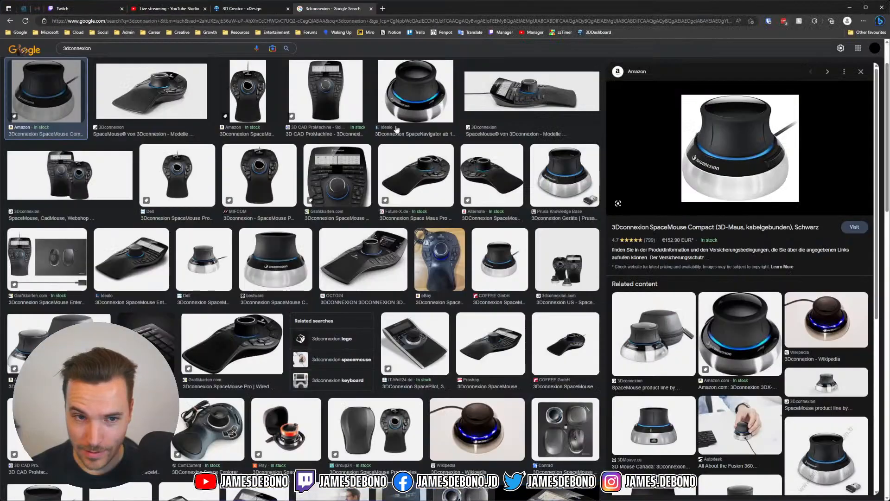
# Switch to the browser to restart SOLIDWORKS and open 0.1_LDM-SK.SLDPRT, accepting the default handling of referenced documents.
pyautogui.click(246, 9)
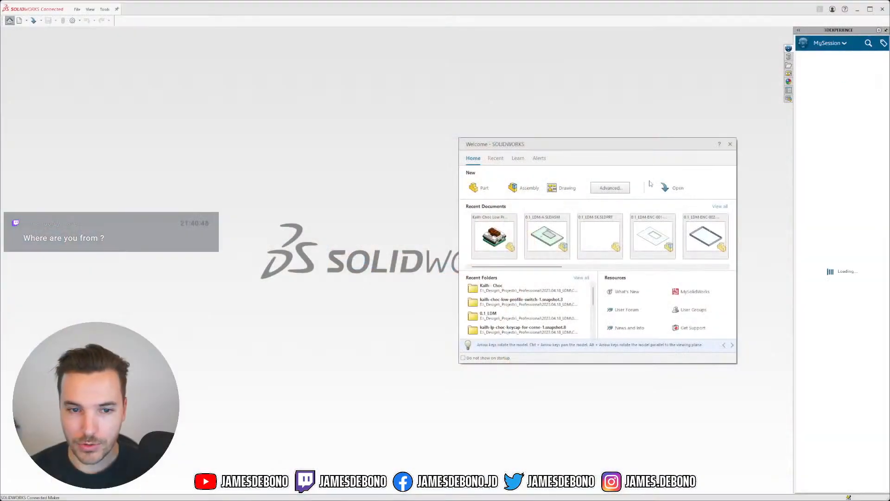
pyautogui.click(598, 234)
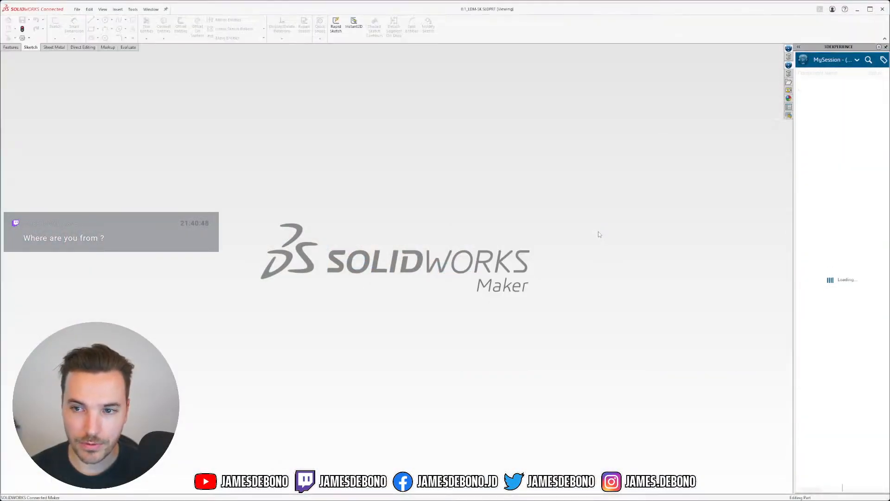
pyautogui.click(470, 301)
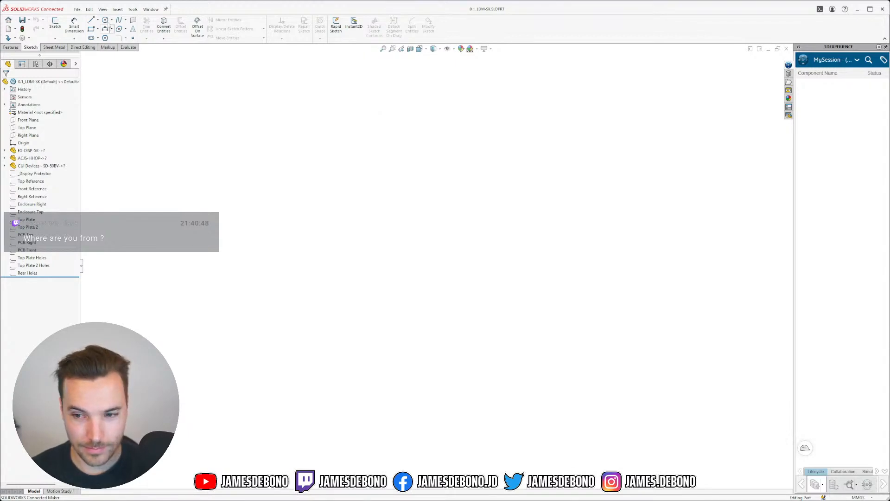
# Open the 0.1_LDM-A.SLDASM assembly, rebuild it, and dismiss the What's Wrong report.
pyautogui.hotkey('ctrl', 'o')
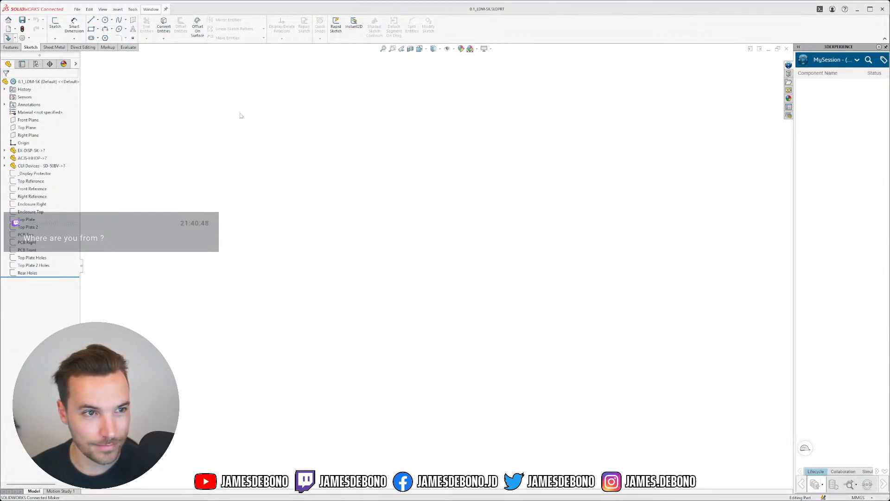
pyautogui.click(157, 58)
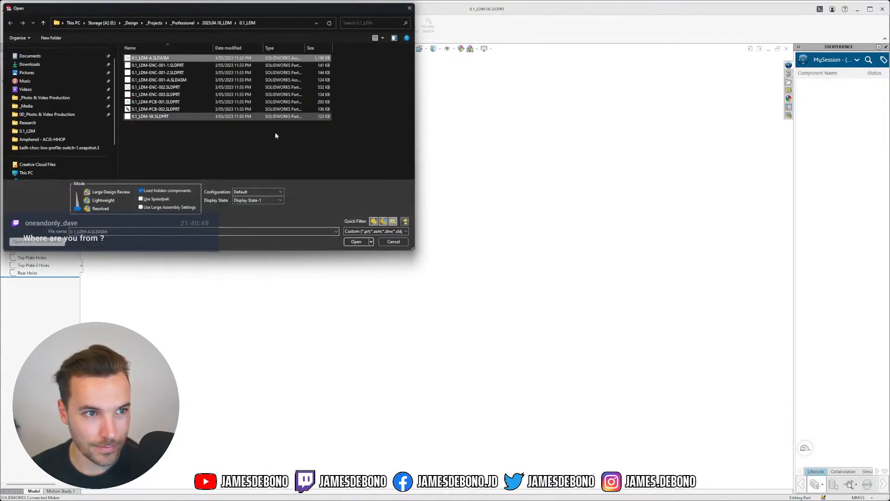
pyautogui.click(356, 241)
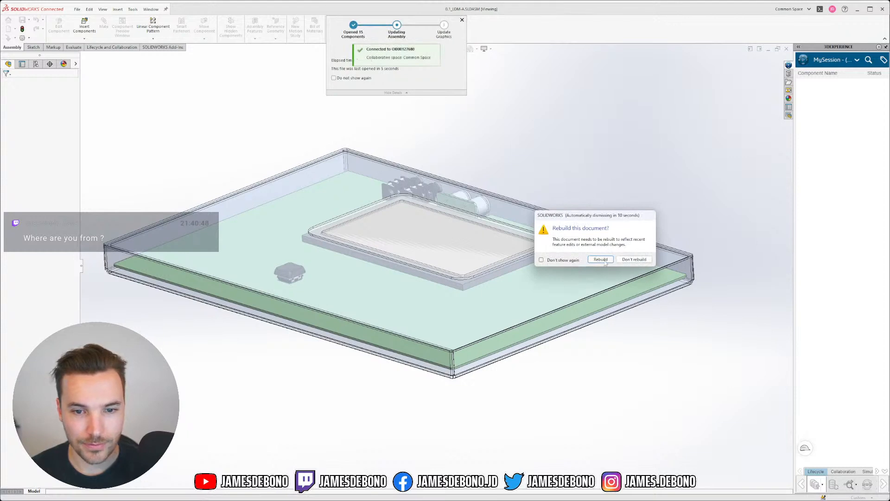
pyautogui.click(605, 262)
pyautogui.click(469, 301)
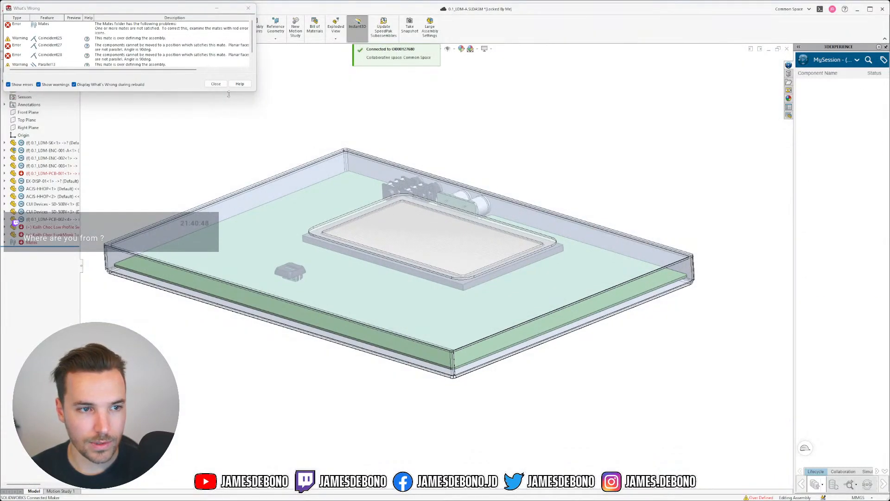
pyautogui.click(216, 83)
# Delete the old Kailh Choc Low Profile Switch with its mates and the keycap above it from the assembly.
pyautogui.scroll(-5, 307, 286)
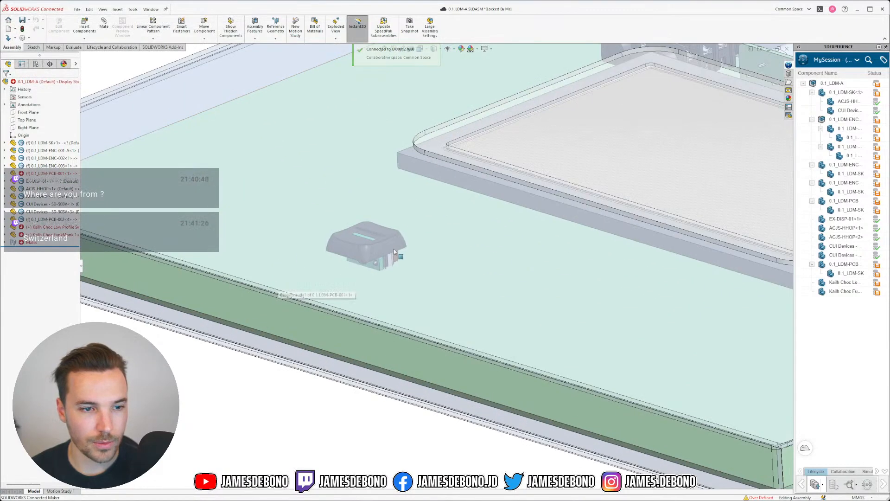
pyautogui.click(366, 245)
pyautogui.press('Delete')
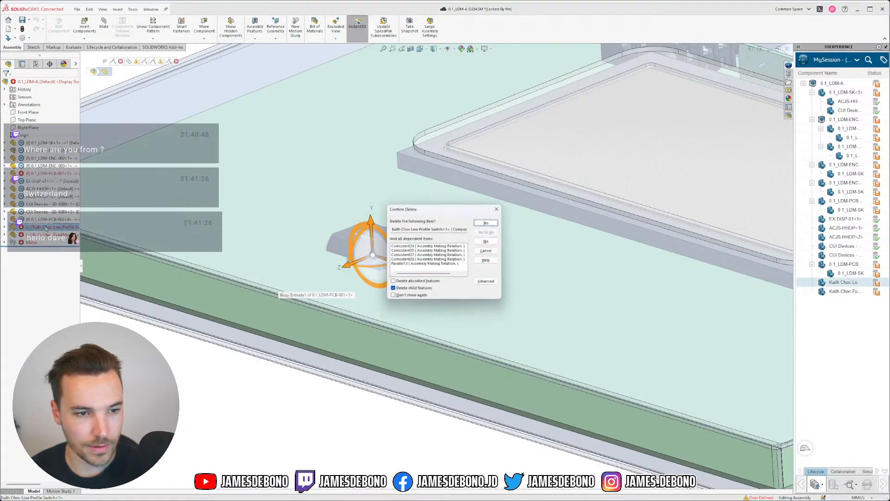
pyautogui.press('Return')
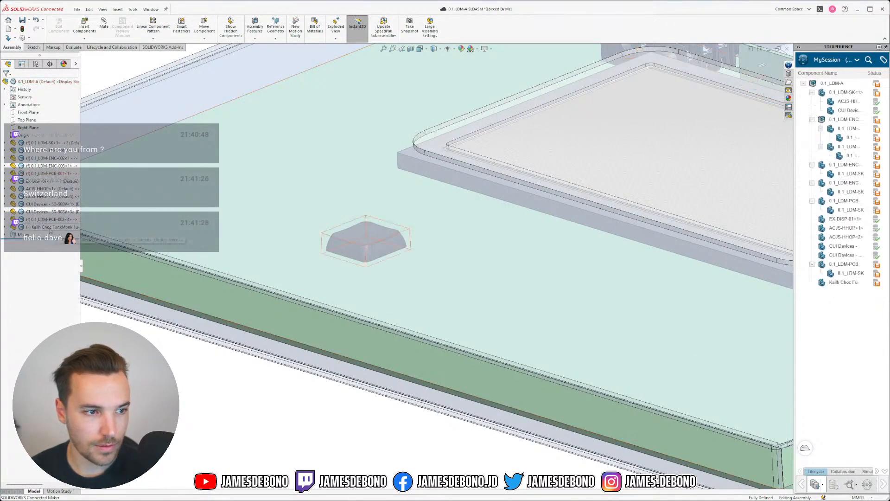
pyautogui.click(366, 242)
pyautogui.press('Delete')
pyautogui.press('Return')
pyautogui.scroll(6, 529, 204)
pyautogui.scroll(-1, 626, 231)
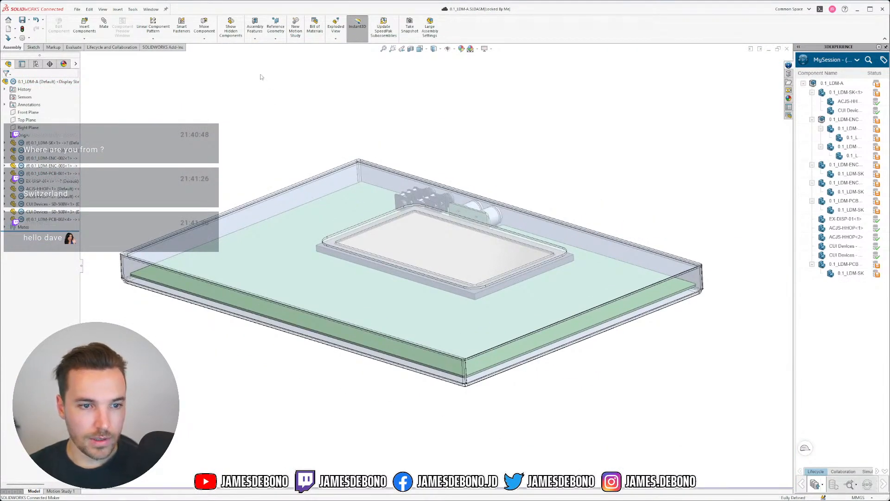
pyautogui.click(155, 9)
pyautogui.click(483, 150)
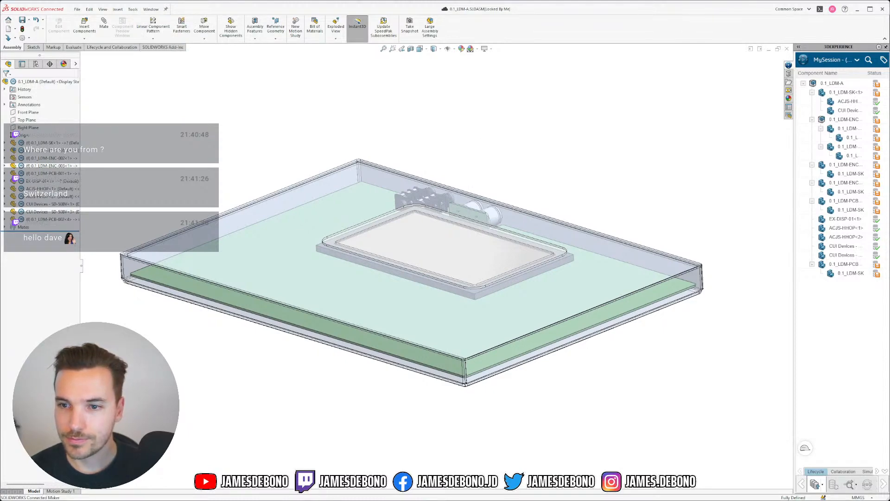
pyautogui.press('super+d')
pyautogui.press('super+d')
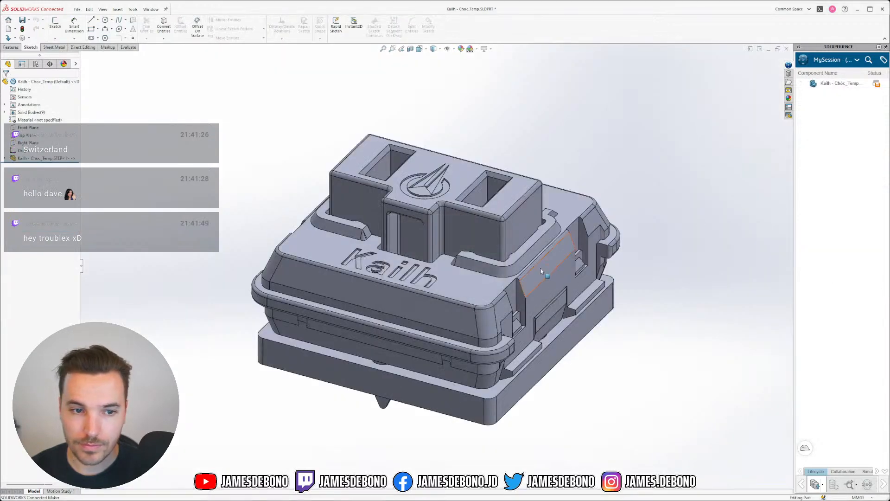
# Set the scene of the Kailh - Choc_Temp part to Plain White.
pyautogui.moveTo(541, 268); pyautogui.dragTo(491, 278, button='middle')
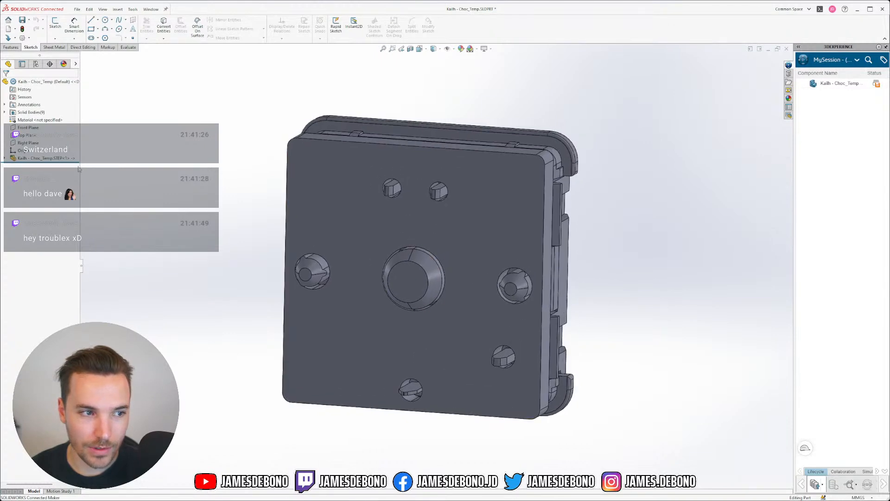
pyautogui.rightClick(42, 159)
pyautogui.click(483, 50)
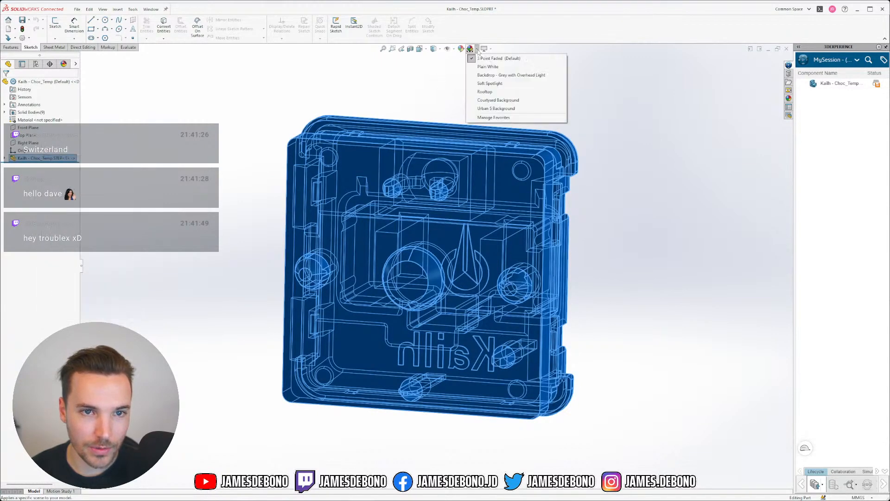
pyautogui.click(490, 68)
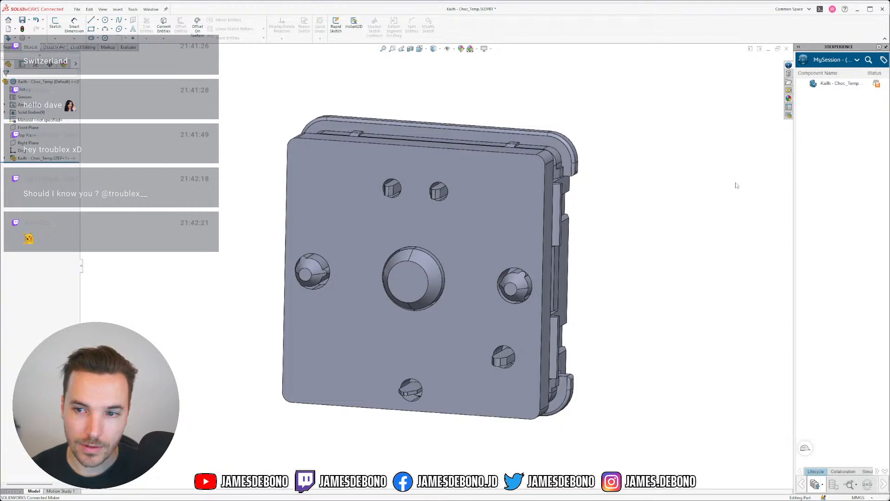
# Break the link between the imported Kailh - Choc_Temp STEP feature and its source file.
pyautogui.scroll(-1, 501, 233)
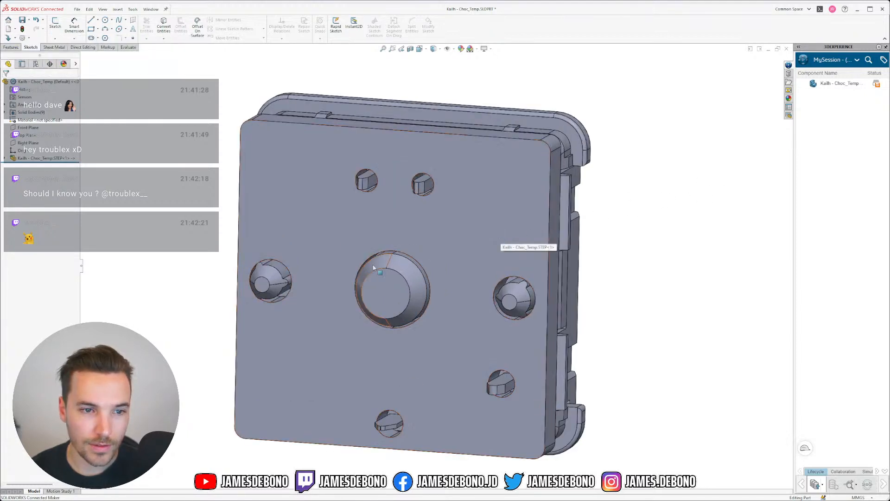
pyautogui.scroll(1, 414, 275)
pyautogui.scroll(-1, 344, 288)
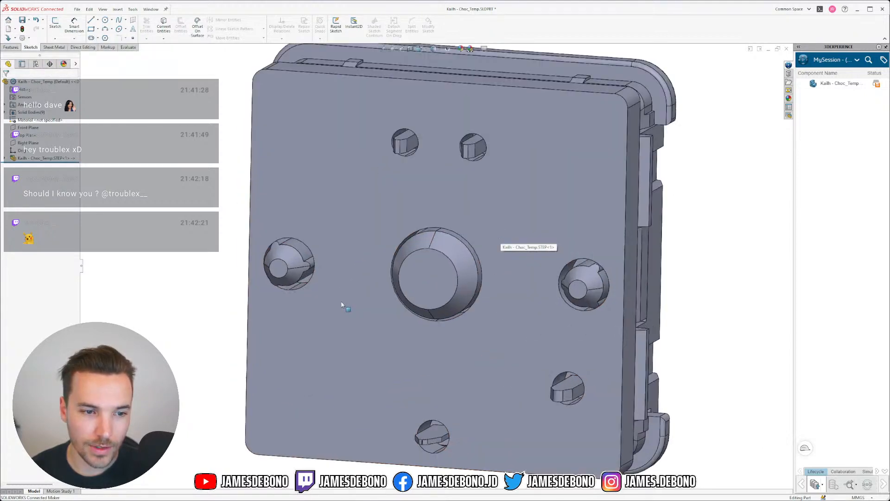
pyautogui.rightClick(46, 158)
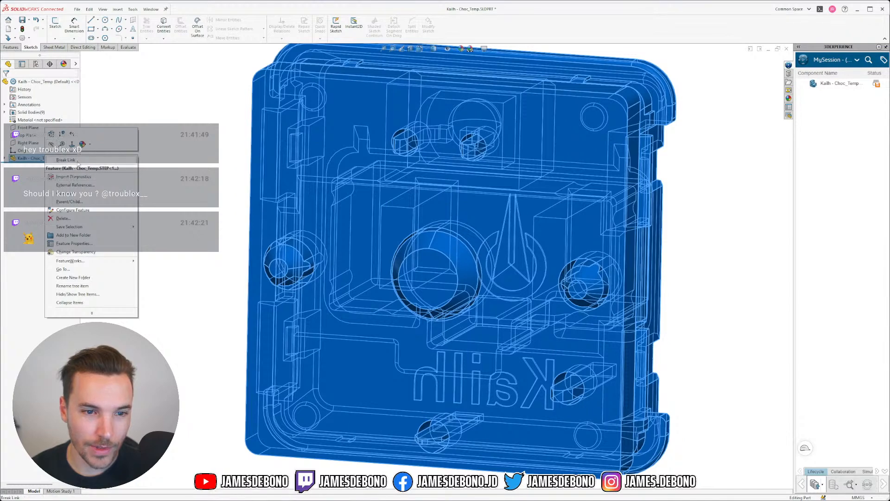
pyautogui.click(66, 160)
pyautogui.click(575, 257)
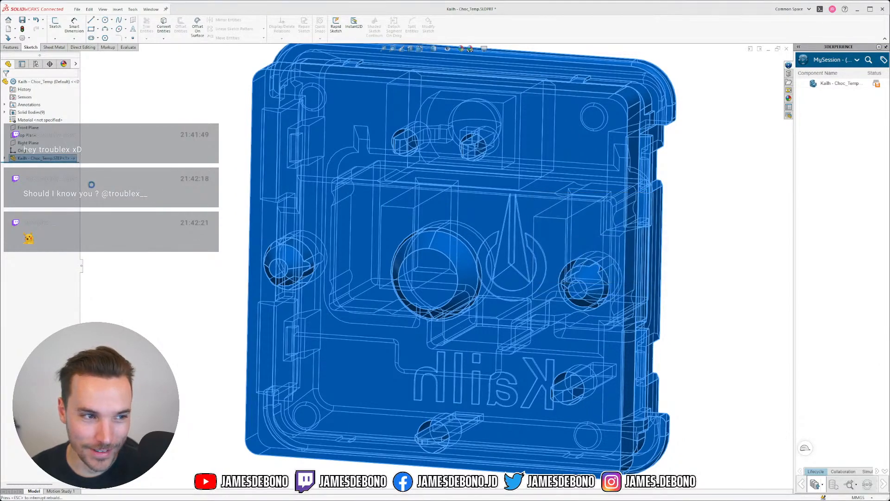
pyautogui.scroll(1, 213, 235)
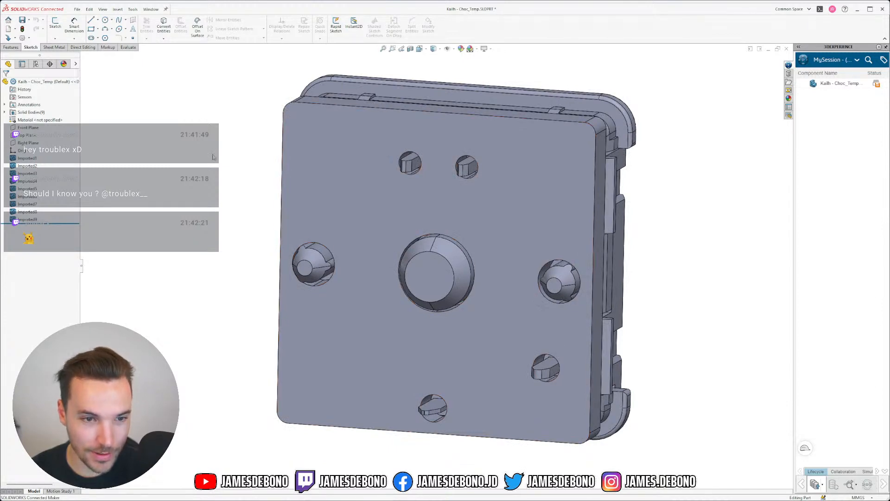
# Try to remove one conical face of the central post with Delete Face set to Delete and Patch, and undo it.
pyautogui.click(84, 47)
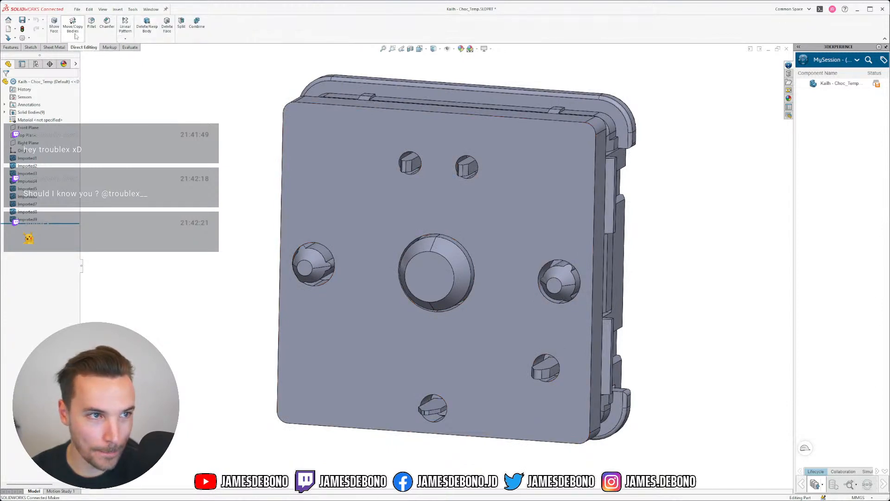
pyautogui.click(167, 28)
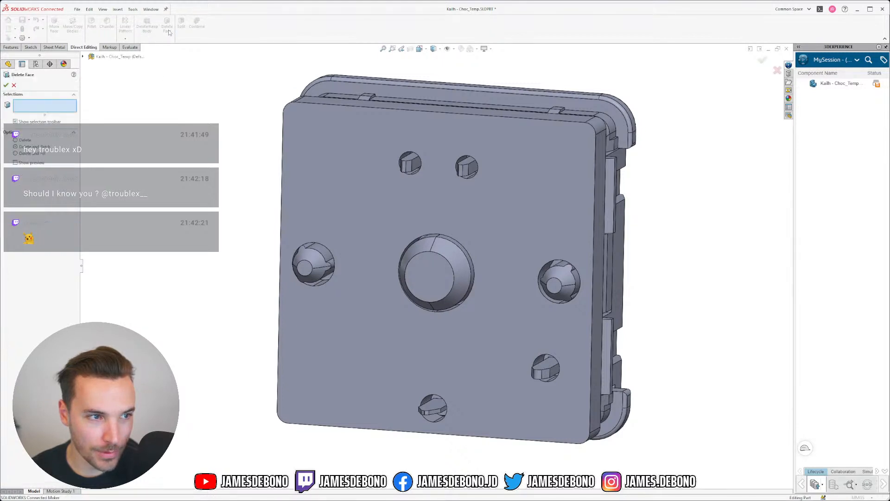
pyautogui.scroll(-2, 444, 261)
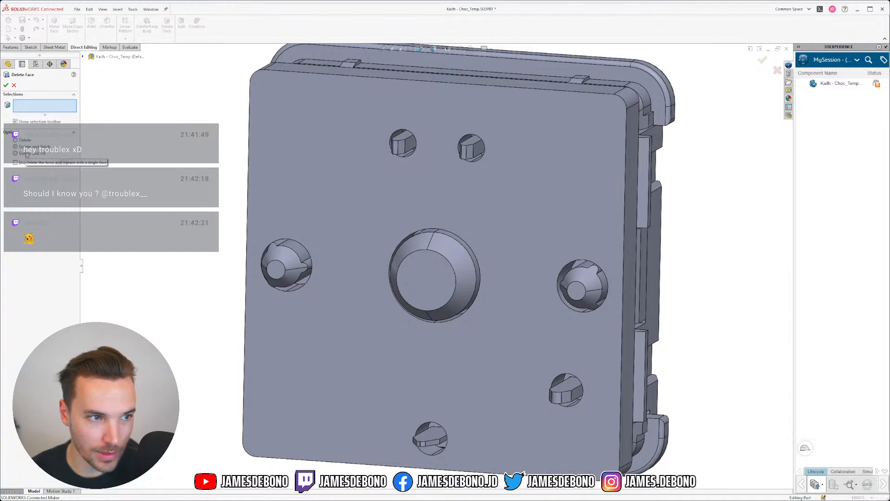
pyautogui.click(446, 248)
pyautogui.click(6, 86)
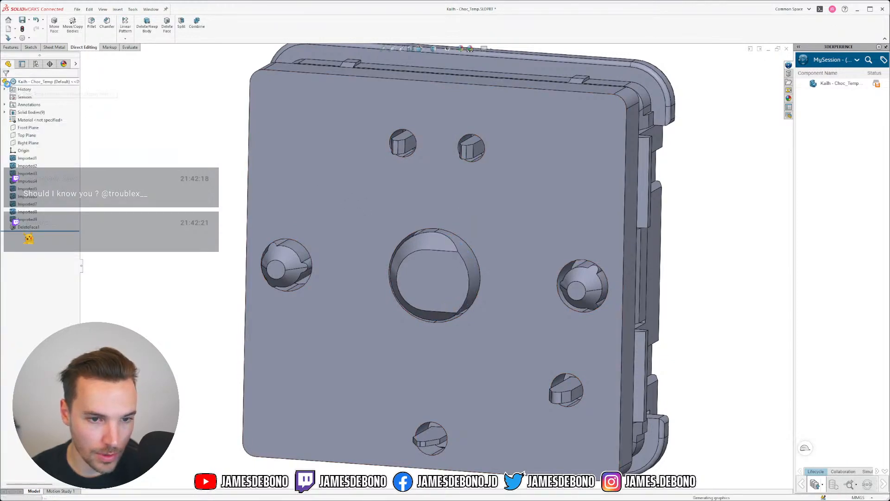
pyautogui.hotkey('ctrl', 'z')
# Try to remove one conical face at the tip of the central post with Delete Face set to Delete and Fill.
pyautogui.scroll(-3, 359, 306)
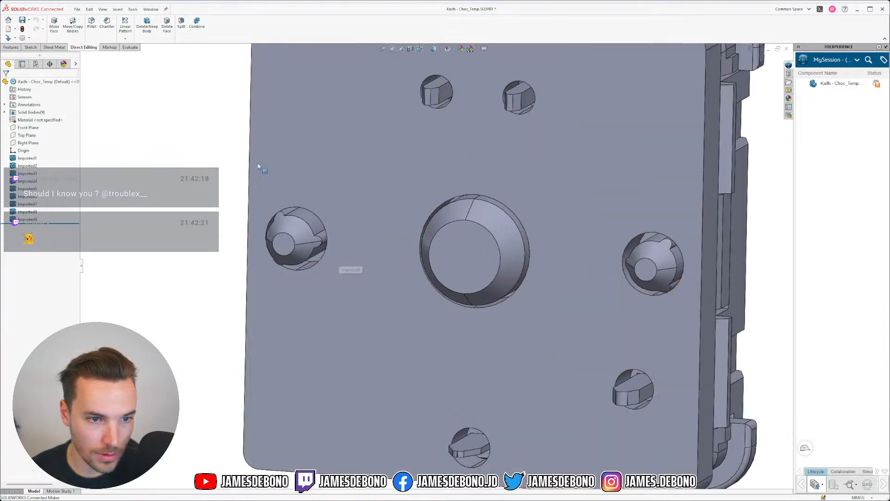
pyautogui.click(147, 28)
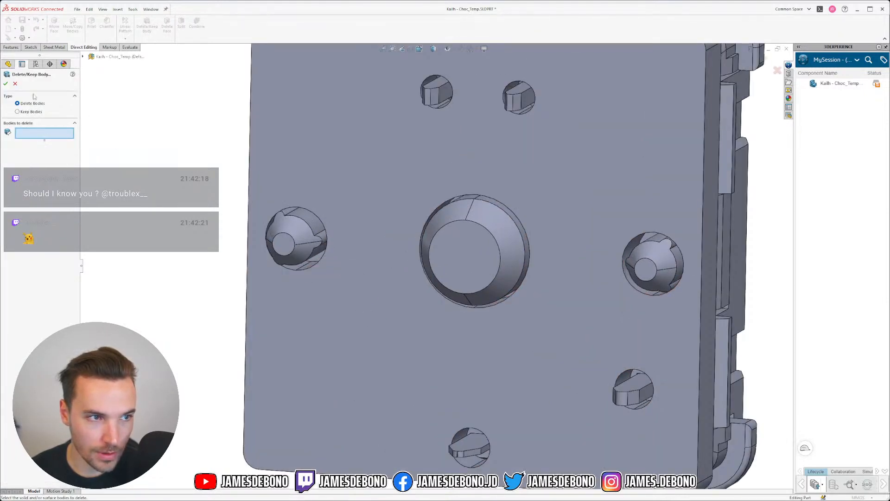
pyautogui.click(15, 84)
pyautogui.click(167, 24)
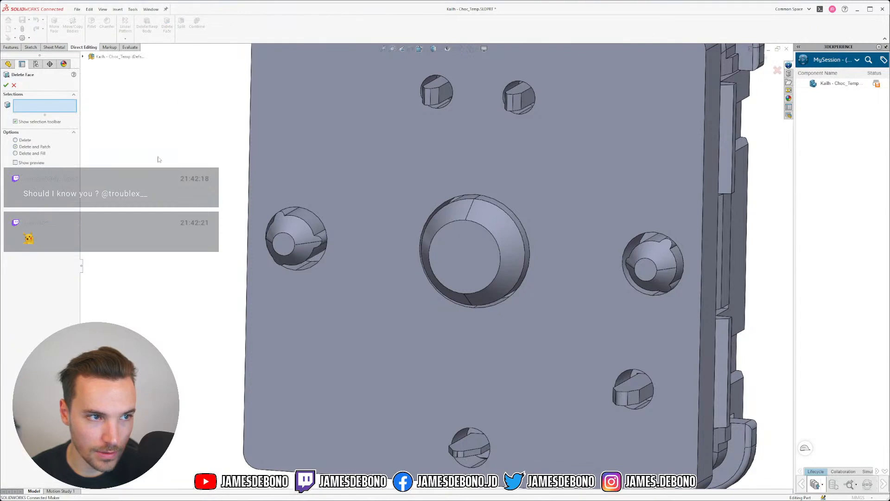
pyautogui.click(44, 154)
pyautogui.click(499, 218)
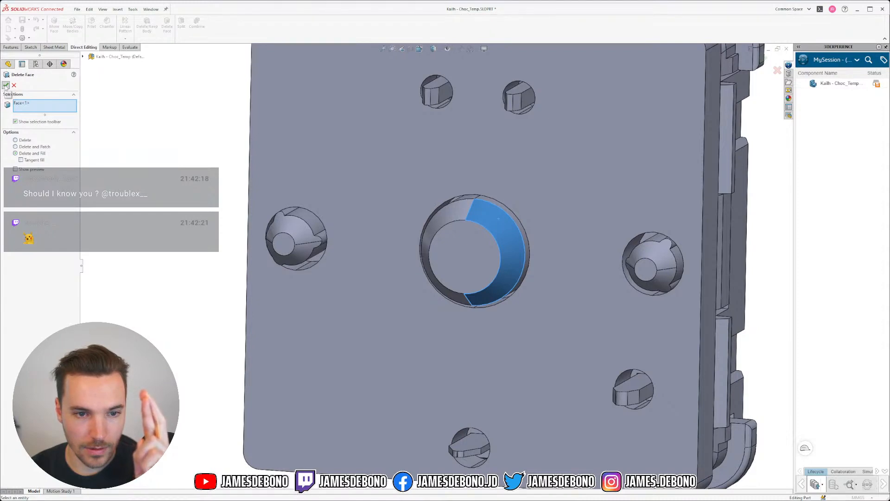
pyautogui.click(5, 86)
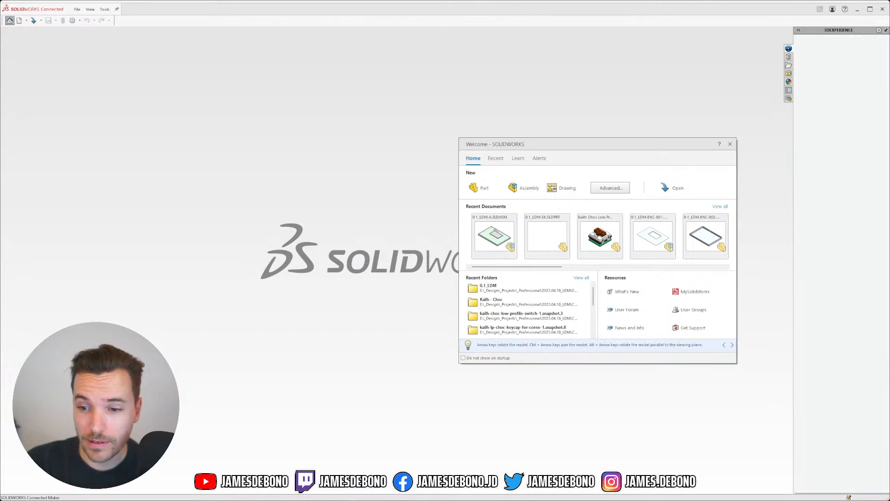
# Reopen 0.1_LDM-SK.SLDPRT with the option to open any referenced documents which have changed.
pyautogui.click(558, 241)
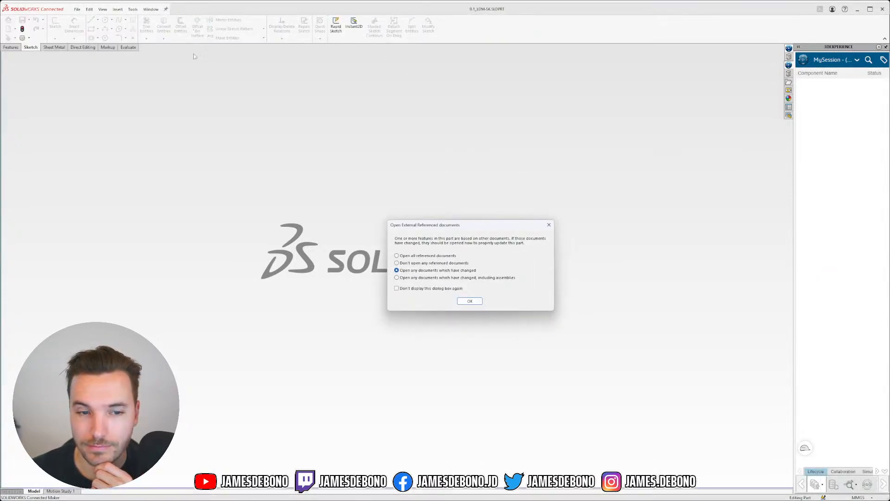
pyautogui.click(469, 301)
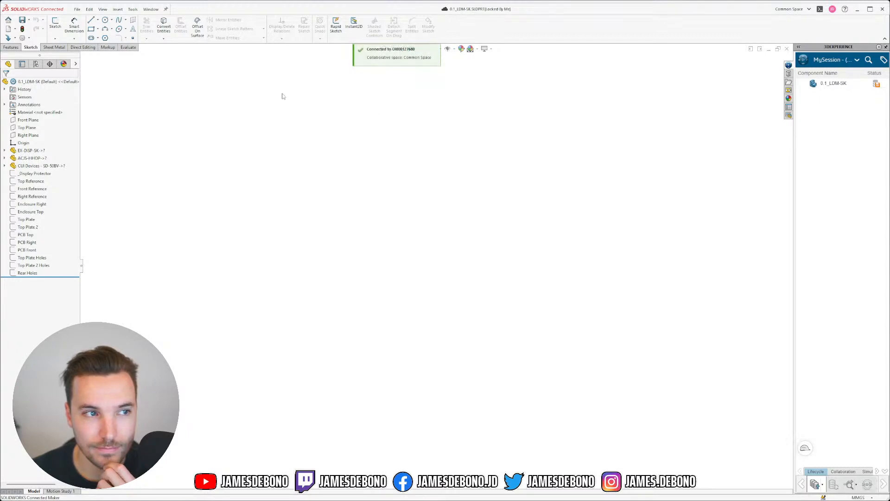
# Open the assembly 0.1_LDM-A.SLDASM with the option to open any referenced documents which have changed.
pyautogui.hotkey('ctrl', 'o')
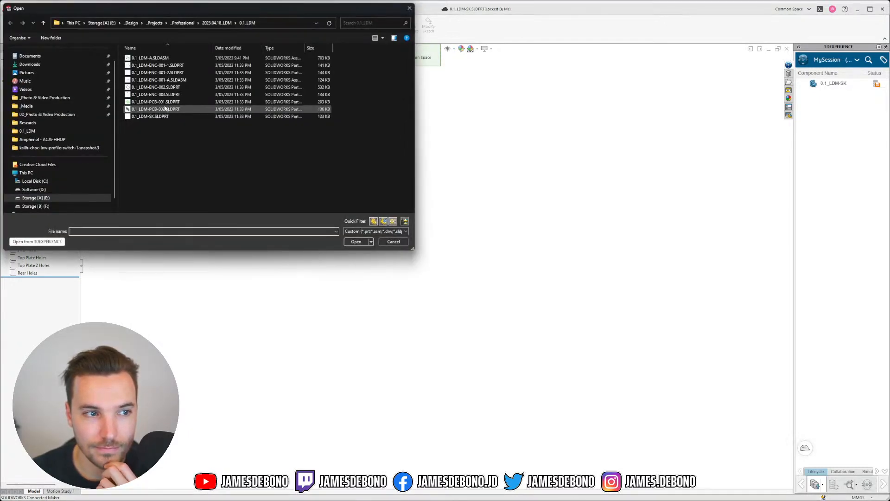
pyautogui.click(149, 57)
pyautogui.click(356, 242)
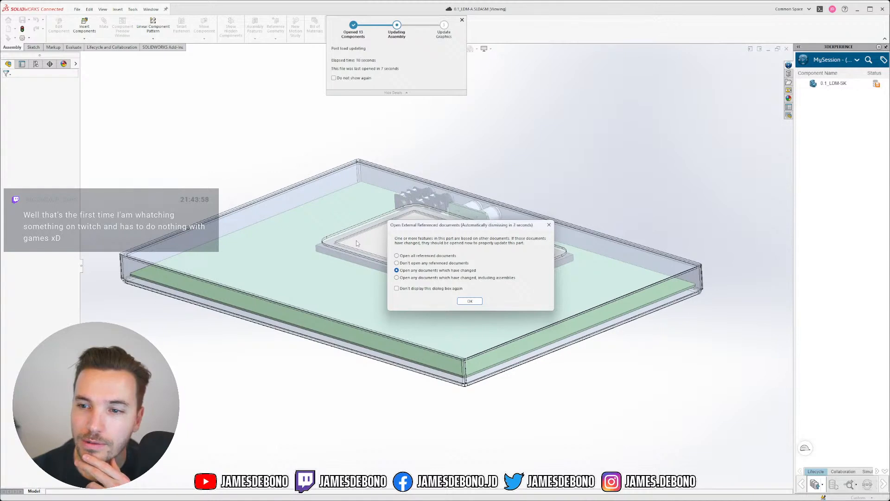
pyautogui.click(470, 301)
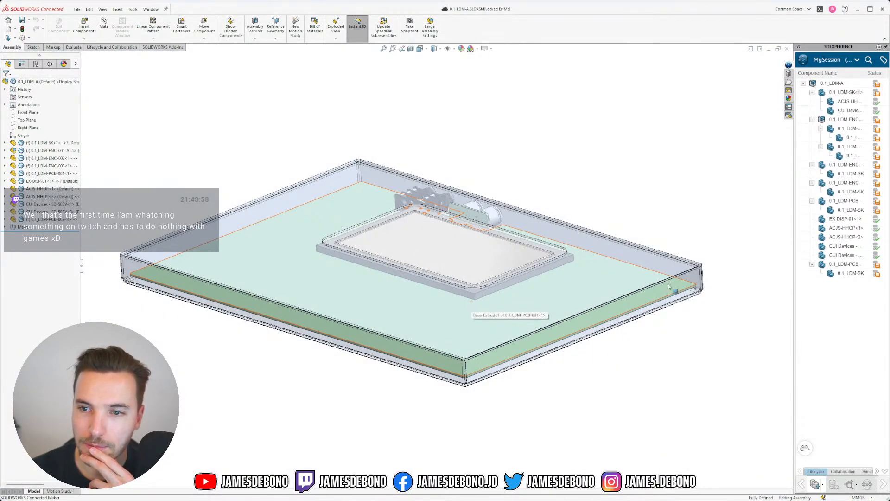
pyautogui.scroll(-1, 399, 307)
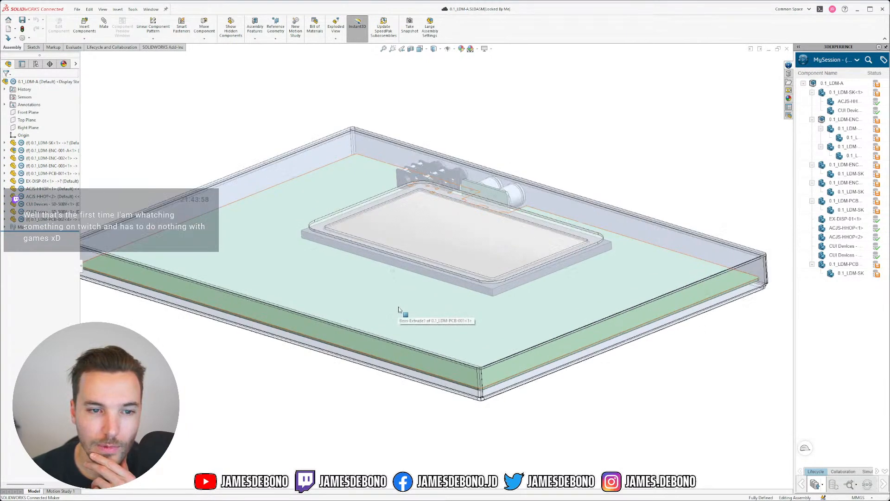
pyautogui.scroll(1, 401, 307)
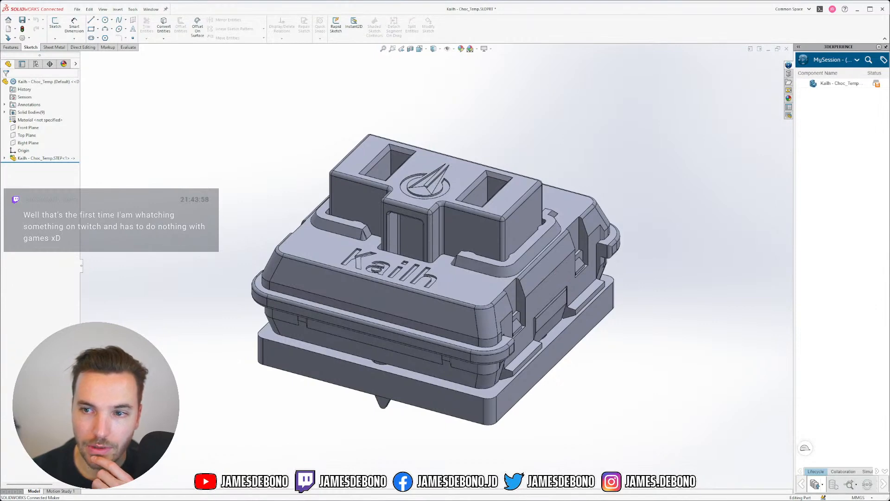
# Try to remove one conical face of the switch's central post with Delete Face set to Delete, and undo it.
pyautogui.moveTo(614, 223); pyautogui.dragTo(446, 262, button='middle')
pyautogui.scroll(-3, 435, 265)
pyautogui.scroll(-2, 434, 265)
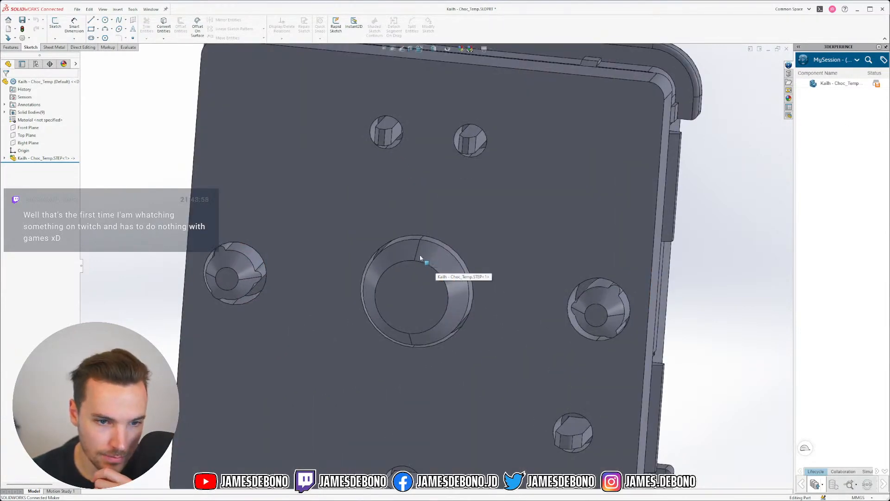
pyautogui.click(84, 48)
pyautogui.click(167, 24)
pyautogui.click(446, 263)
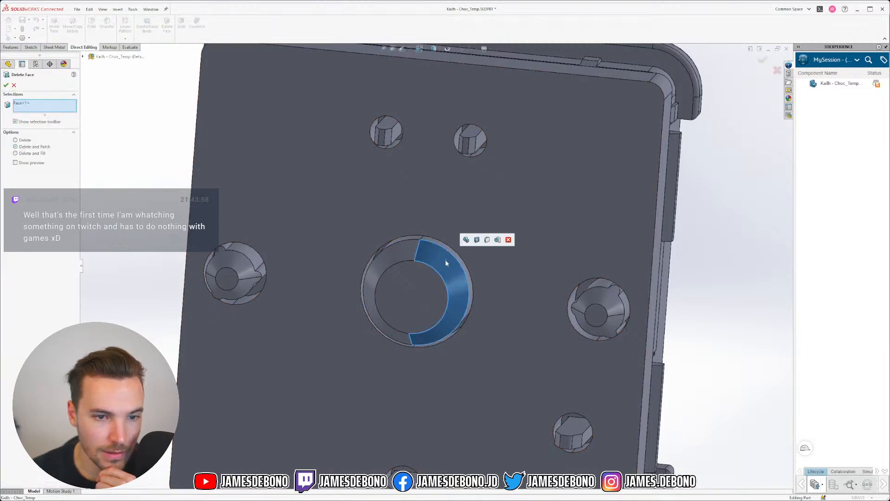
pyautogui.click(24, 140)
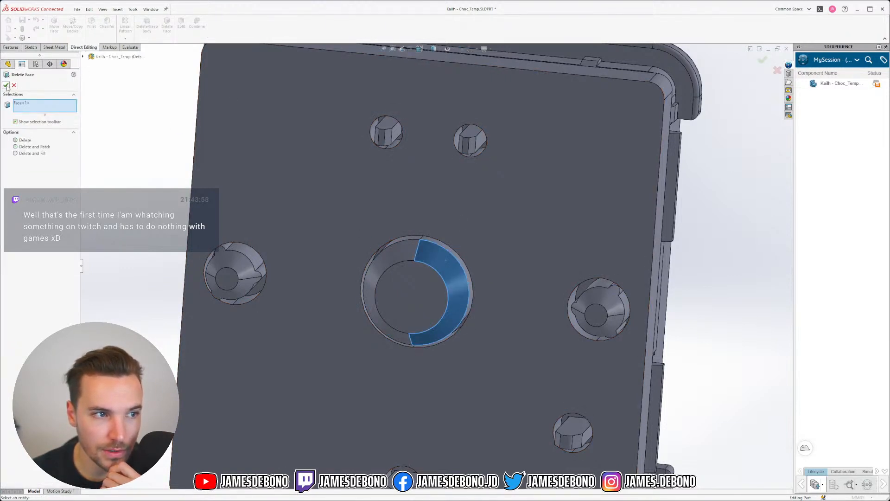
pyautogui.click(6, 85)
pyautogui.moveTo(560, 313); pyautogui.dragTo(346, 260, button='middle')
pyautogui.hotkey('ctrl', 'z')
pyautogui.scroll(2, 346, 261)
pyautogui.scroll(-2, 348, 275)
pyautogui.moveTo(396, 245); pyautogui.dragTo(573, 252, button='middle')
pyautogui.scroll(2, 573, 252)
pyautogui.scroll(2, 417, 295)
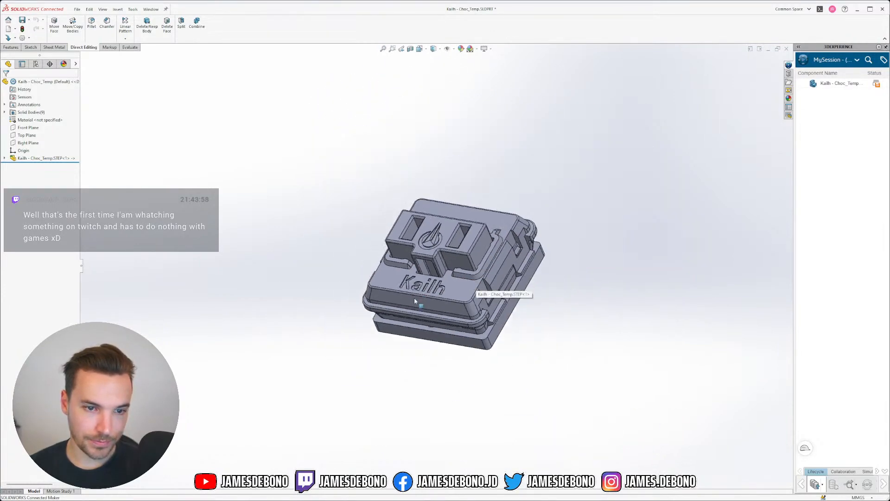
# Apply the Plain White scene to the Kailh - Choc_Temp part.
pyautogui.scroll(-3, 525, 280)
pyautogui.moveTo(526, 280); pyautogui.dragTo(512, 226, button='middle')
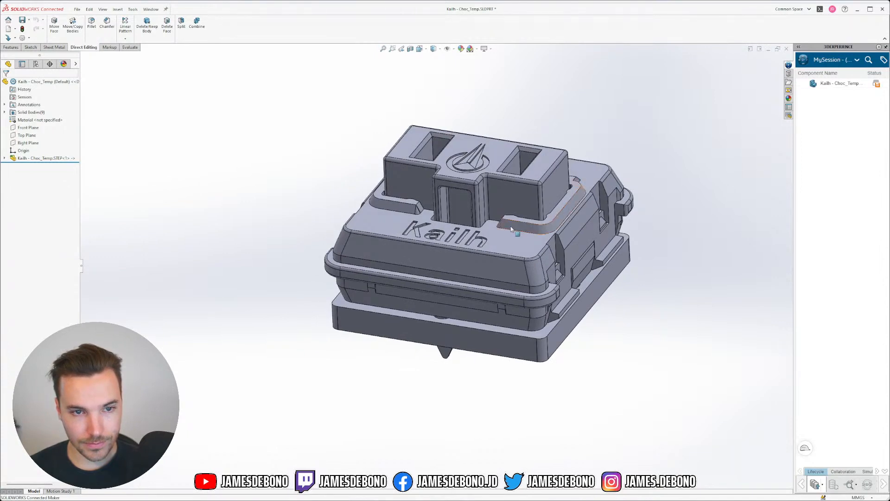
pyautogui.click(479, 48)
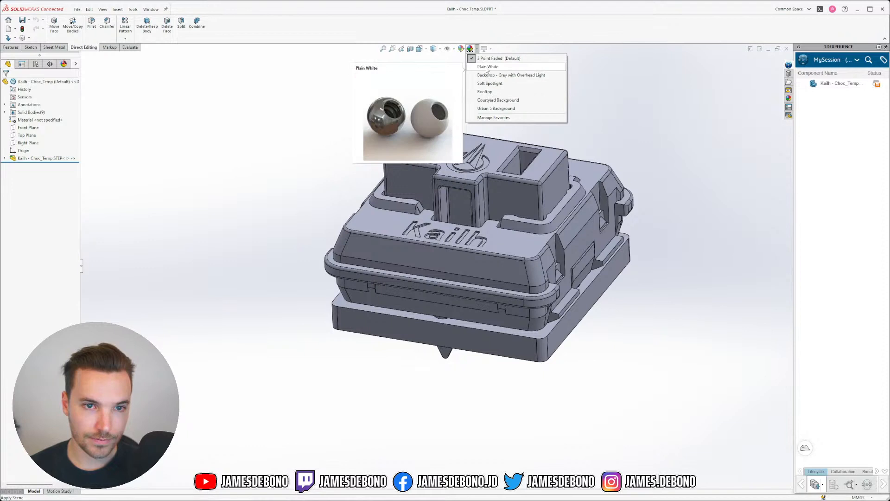
pyautogui.click(487, 68)
pyautogui.scroll(2, 645, 193)
pyautogui.scroll(-2, 580, 185)
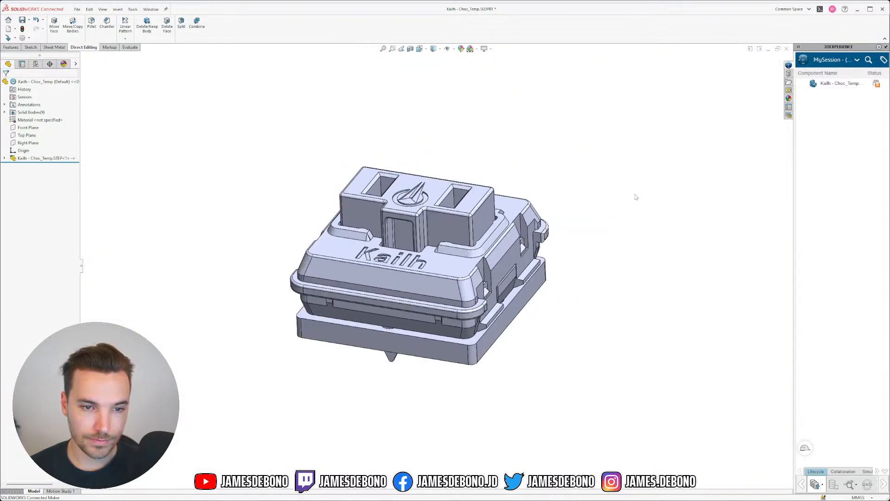
pyautogui.scroll(2, 362, 297)
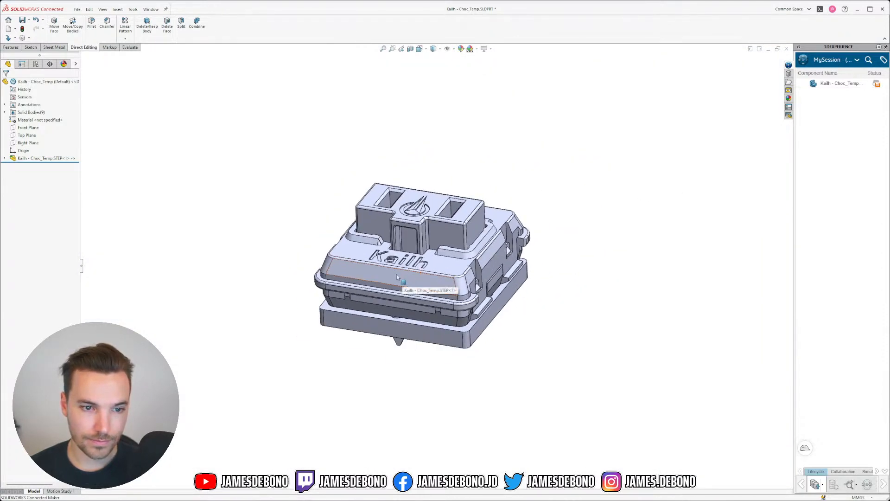
pyautogui.scroll(-2, 290, 270)
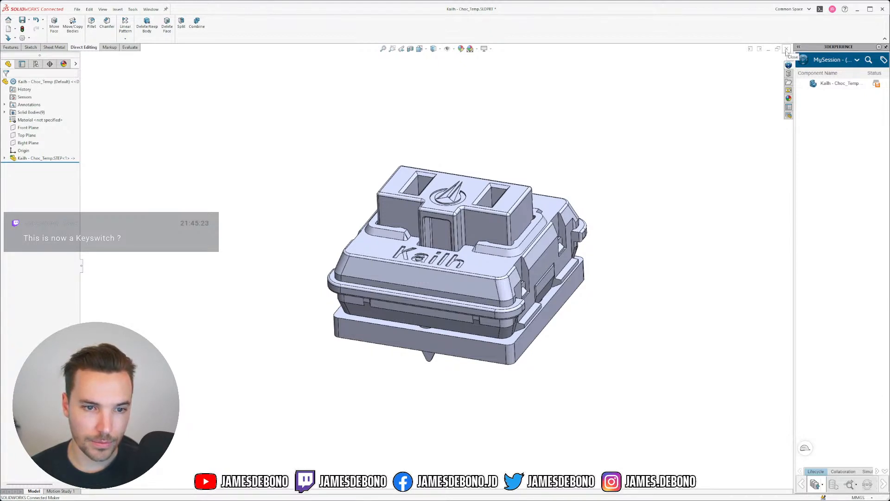
# Break the link between the Kailh - Choc_Temp.STEP feature and its original CAD model.
pyautogui.rightClick(47, 159)
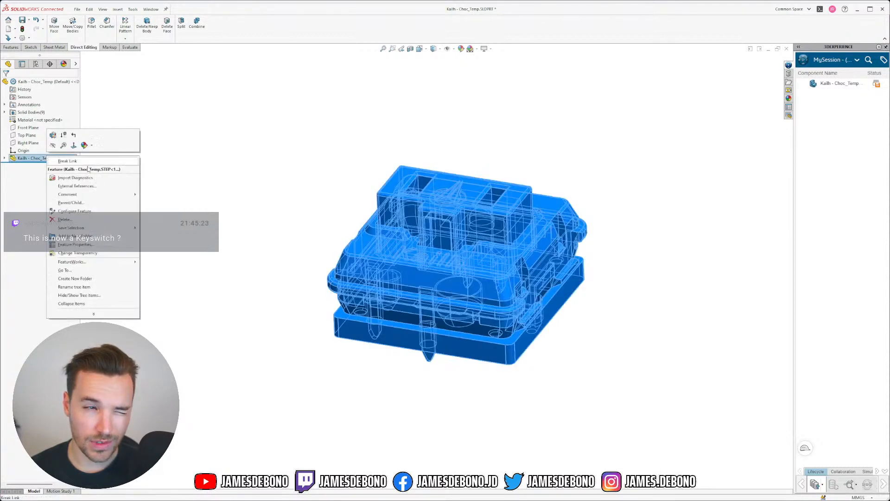
pyautogui.click(87, 162)
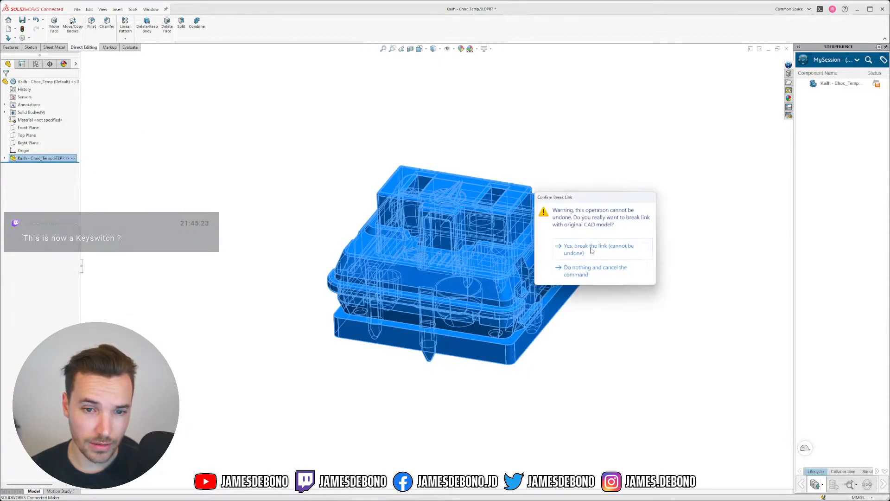
pyautogui.click(592, 251)
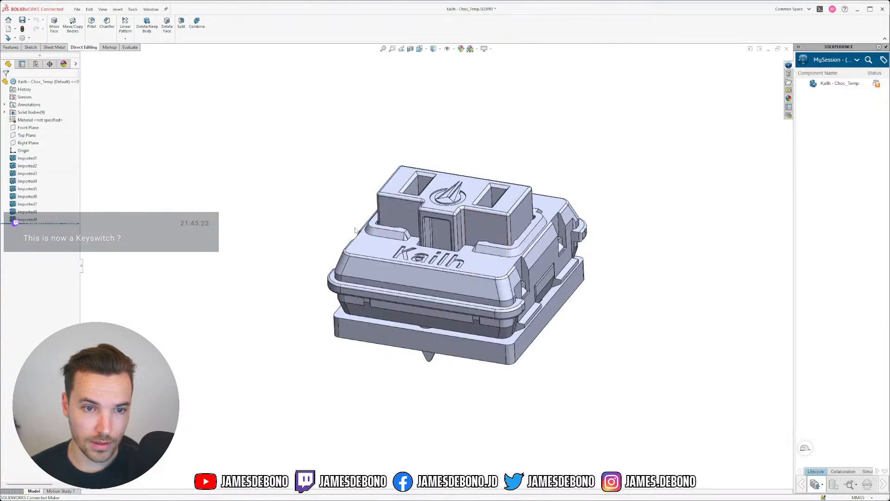
# Examine the imported switch bodies from above and below, including close up at the central post's conical tip.
pyautogui.moveTo(491, 218)
pyautogui.mouseDown(button='middle')
pyautogui.moveTo(477, 219)
pyautogui.moveTo(487, 216)
pyautogui.mouseUp(button='middle')
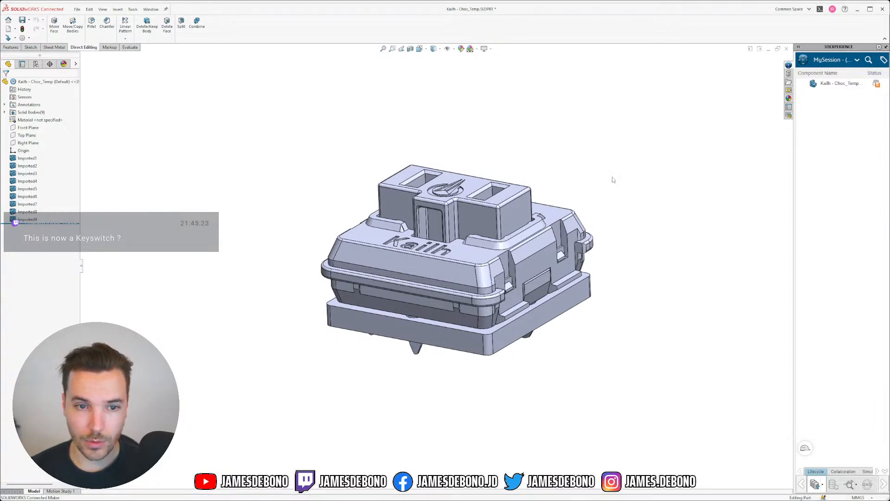
pyautogui.moveTo(471, 218); pyautogui.dragTo(478, 225, button='middle')
pyautogui.scroll(-2, 463, 259)
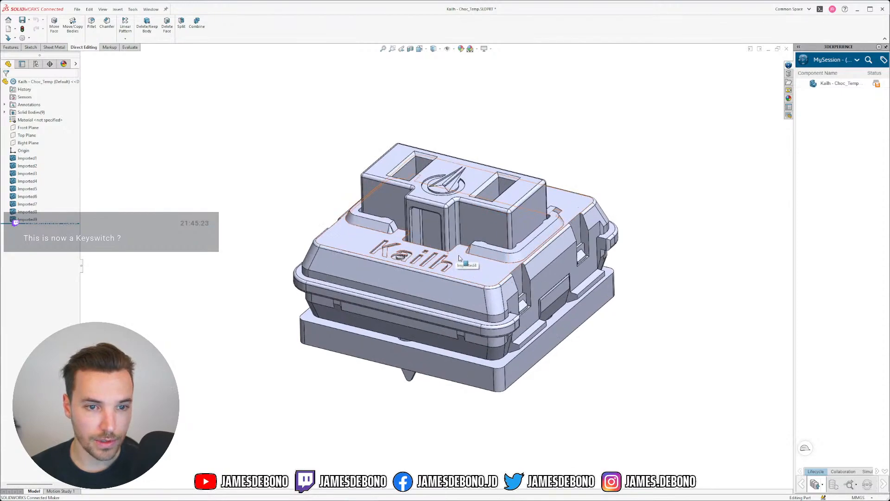
pyautogui.moveTo(436, 260); pyautogui.dragTo(445, 299, button='middle')
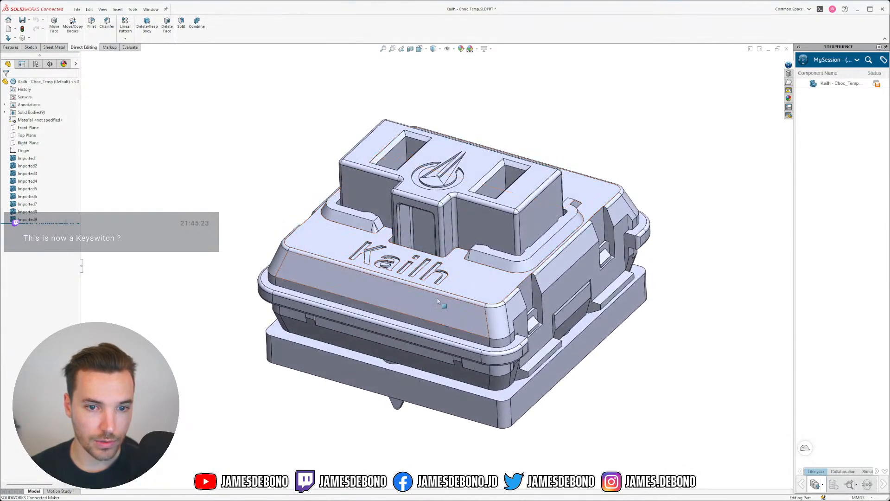
pyautogui.scroll(2, 452, 298)
pyautogui.moveTo(552, 312); pyautogui.dragTo(425, 253, button='middle')
pyautogui.scroll(-4, 428, 241)
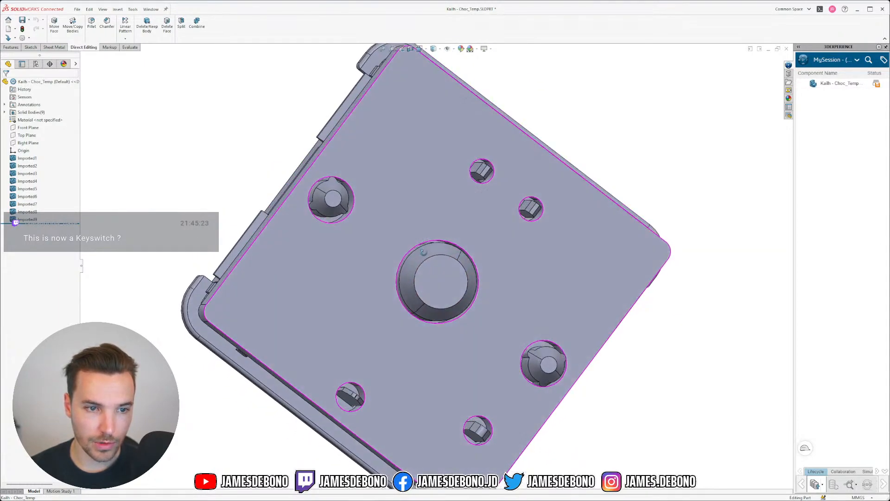
pyautogui.scroll(-6, 421, 308)
pyautogui.scroll(-2, 421, 308)
pyautogui.moveTo(426, 286); pyautogui.dragTo(426, 265, button='middle')
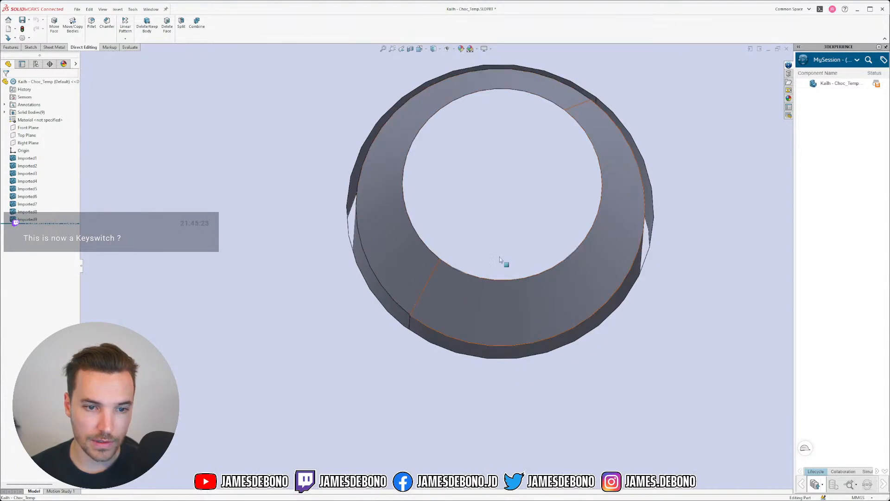
pyautogui.scroll(8, 536, 229)
pyautogui.moveTo(457, 193); pyautogui.dragTo(411, 236, button='middle')
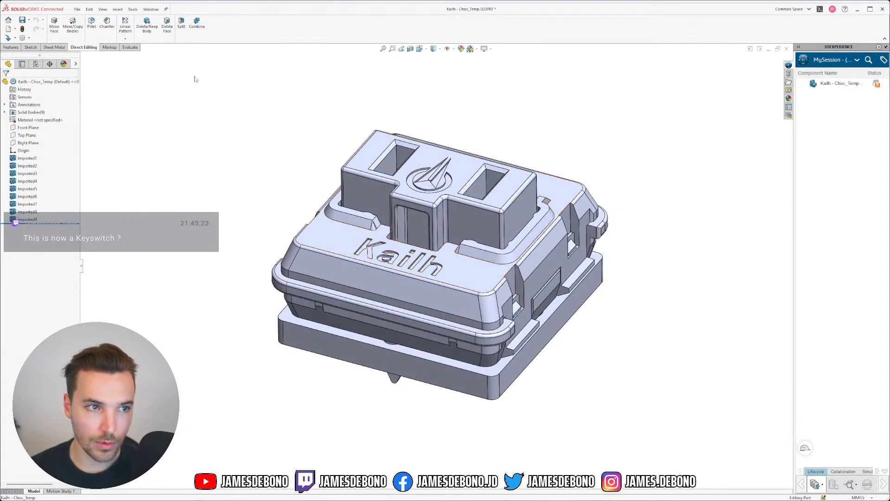
pyautogui.rightClick(26, 120)
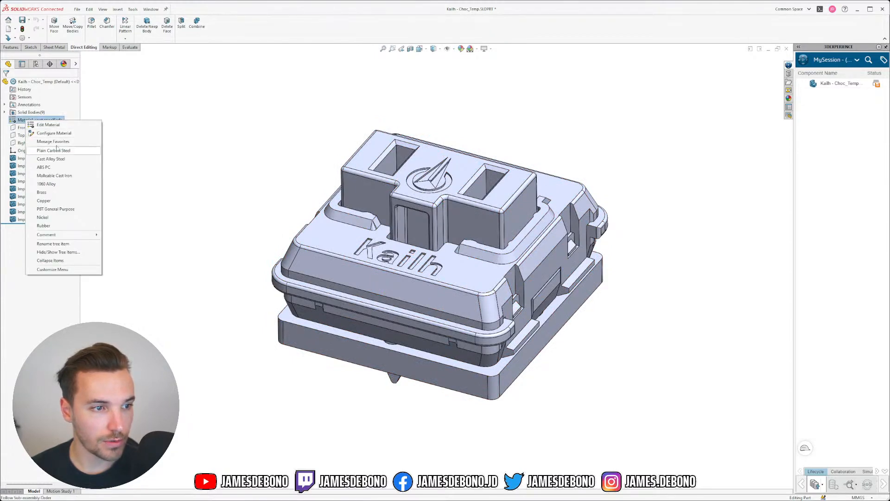
pyautogui.click(48, 125)
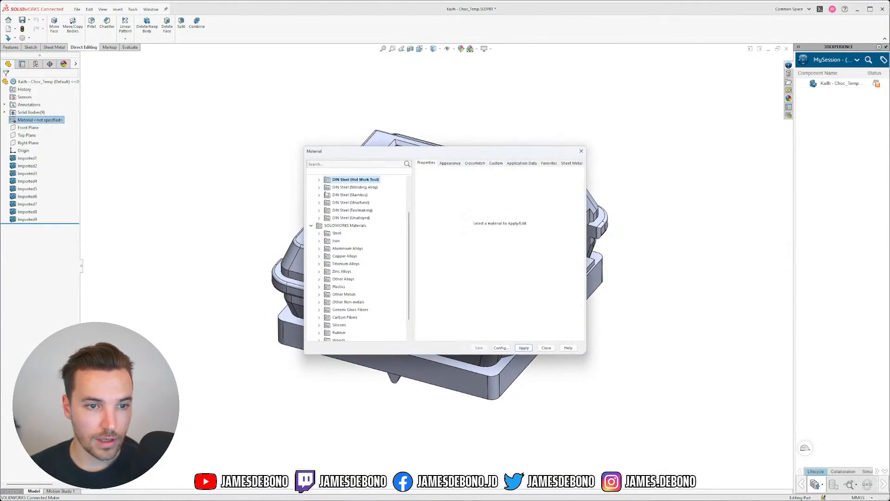
pyautogui.click(581, 151)
# Check how the Top, Front and Right Planes are positioned relative to the switch model.
pyautogui.click(32, 137)
pyautogui.moveTo(570, 291)
pyautogui.mouseDown(button='middle')
pyautogui.moveTo(574, 244)
pyautogui.moveTo(578, 286)
pyautogui.mouseUp(button='middle')
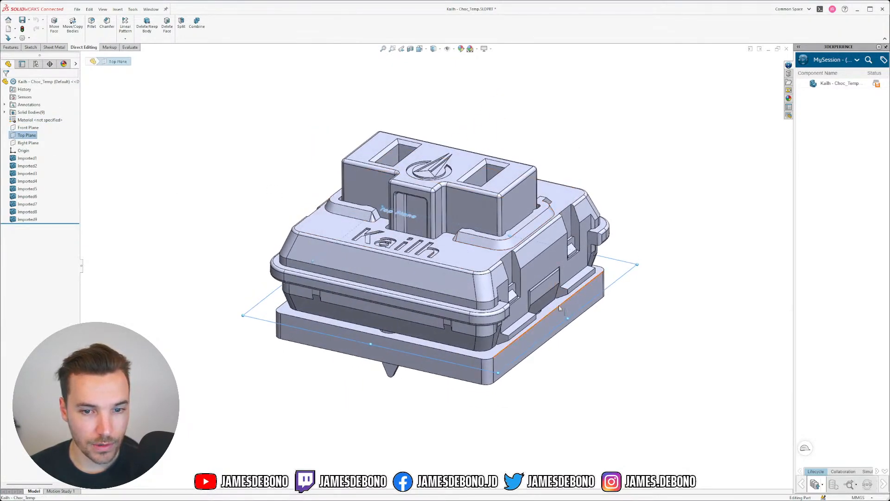
pyautogui.click(28, 128)
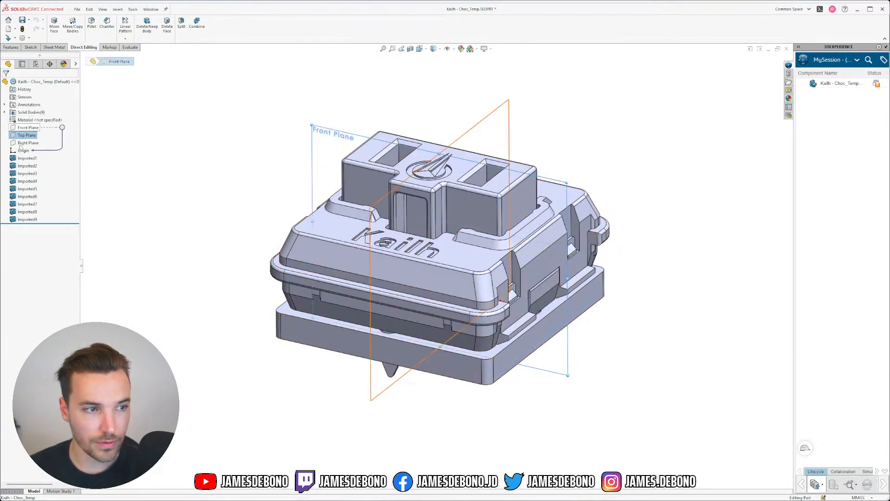
pyautogui.keyDown('ctrl'); pyautogui.click(27, 143); pyautogui.keyUp('ctrl')
pyautogui.hotkey('ctrl', '8')
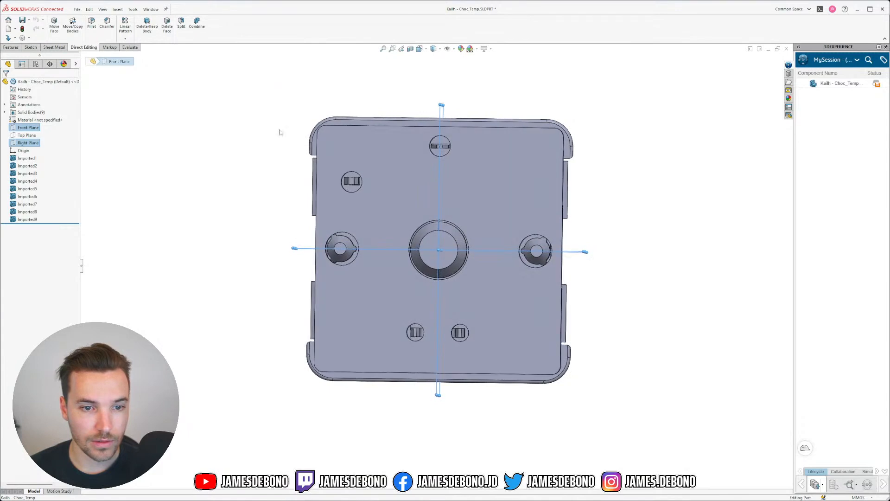
pyautogui.hotkey('ctrl', '7')
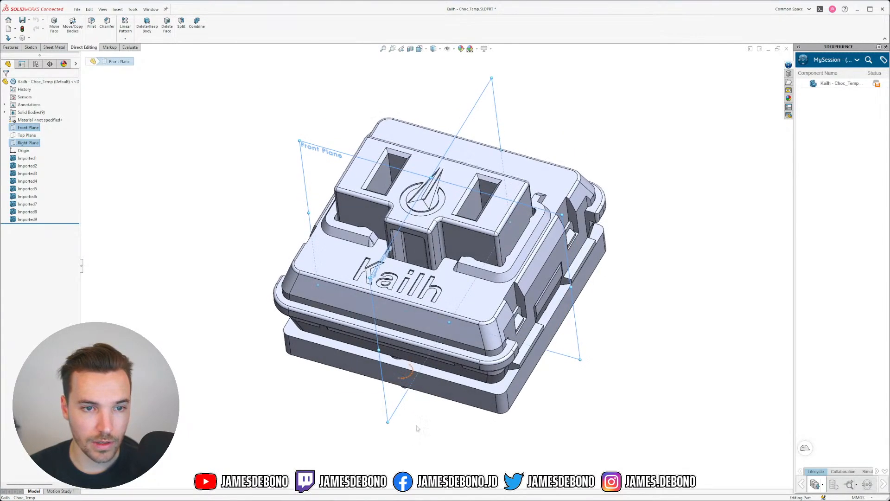
pyautogui.press('Escape')
# Assign the material ABS from the SOLIDWORKS plastics to the switch part.
pyautogui.moveTo(292, 216); pyautogui.dragTo(299, 181, button='middle')
pyautogui.rightClick(54, 119)
pyautogui.click(76, 124)
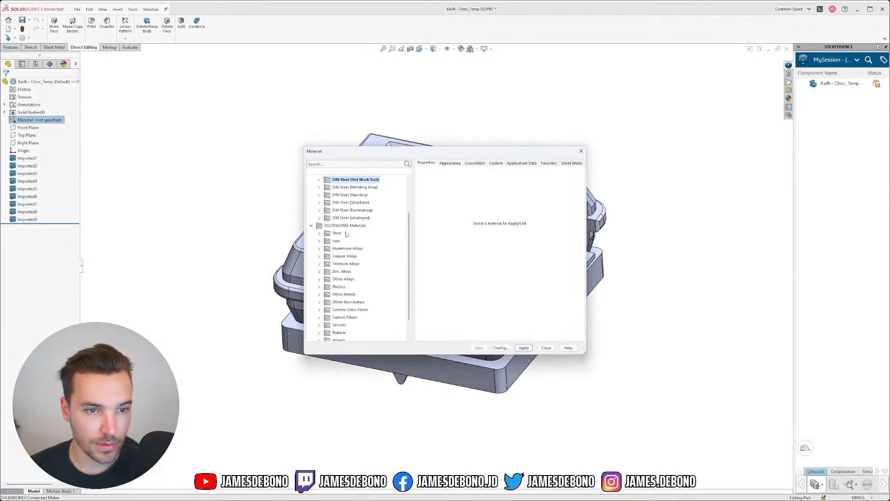
pyautogui.scroll(2, 316, 221)
pyautogui.click(311, 179)
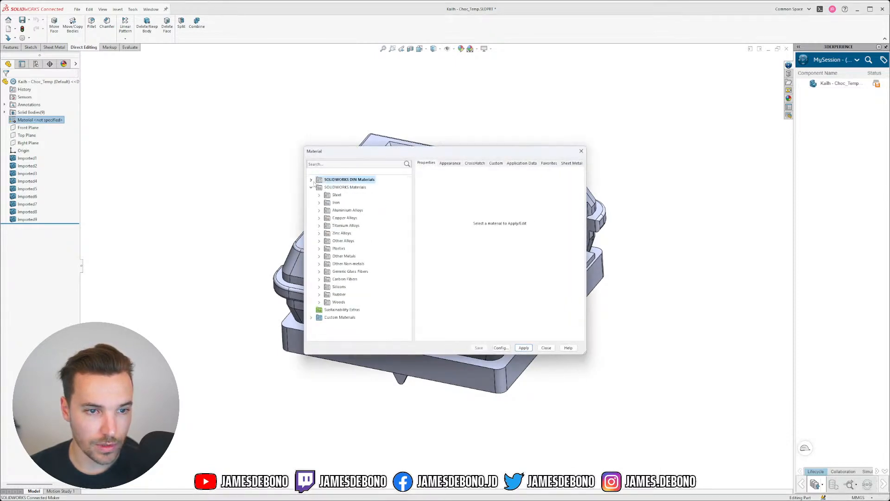
pyautogui.click(319, 249)
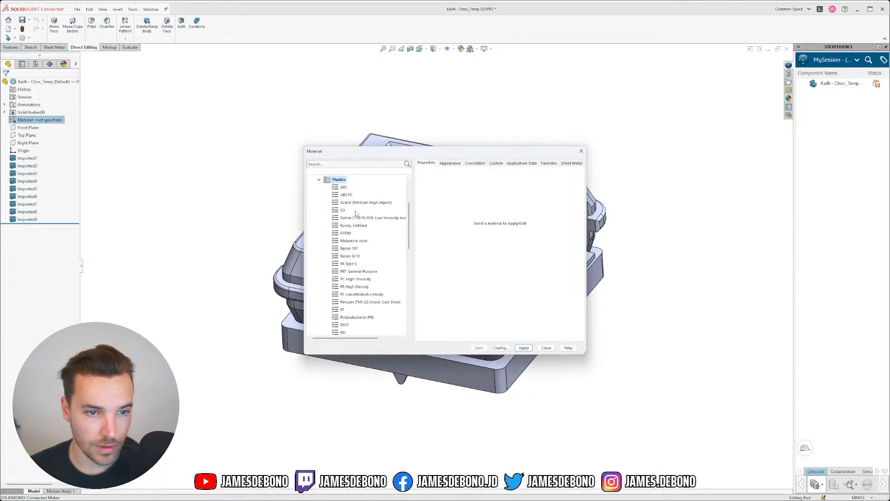
pyautogui.click(344, 187)
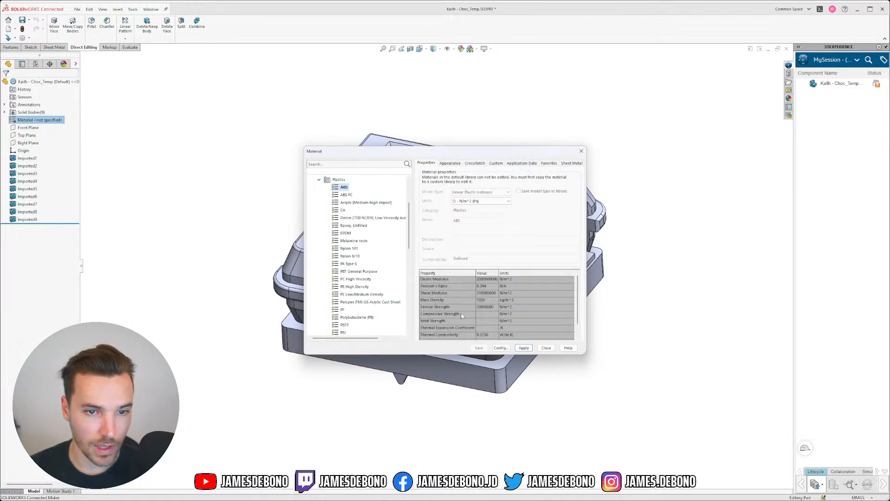
pyautogui.click(524, 348)
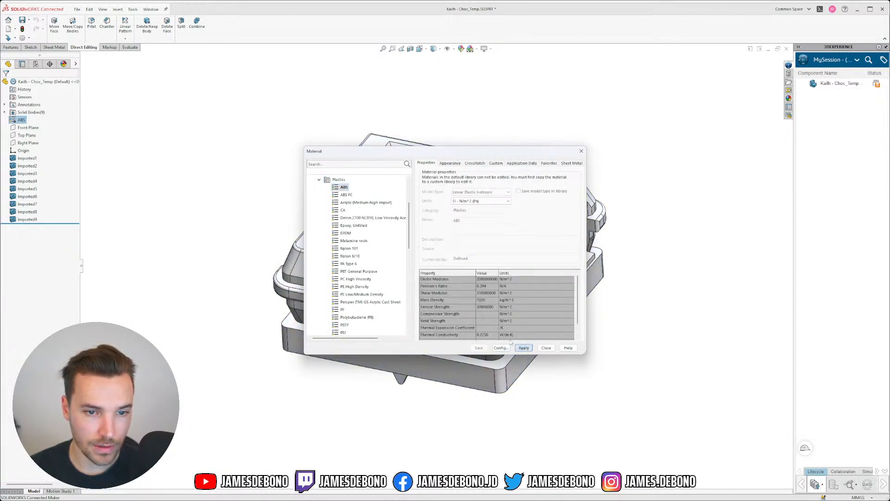
pyautogui.click(546, 348)
pyautogui.moveTo(370, 282); pyautogui.dragTo(382, 228, button='middle')
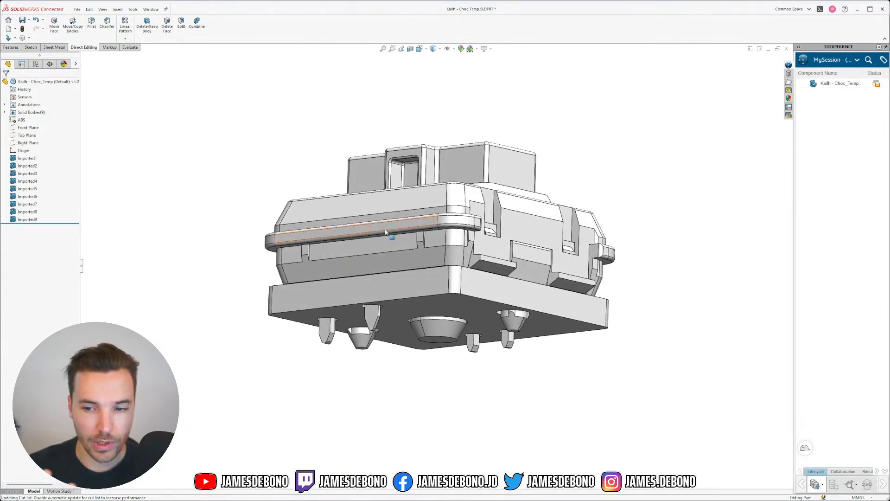
# Set the color of the whole switch part's appearance to dark grey, RGB 64, 64, 64.
pyautogui.moveTo(386, 232); pyautogui.dragTo(425, 284, button='middle')
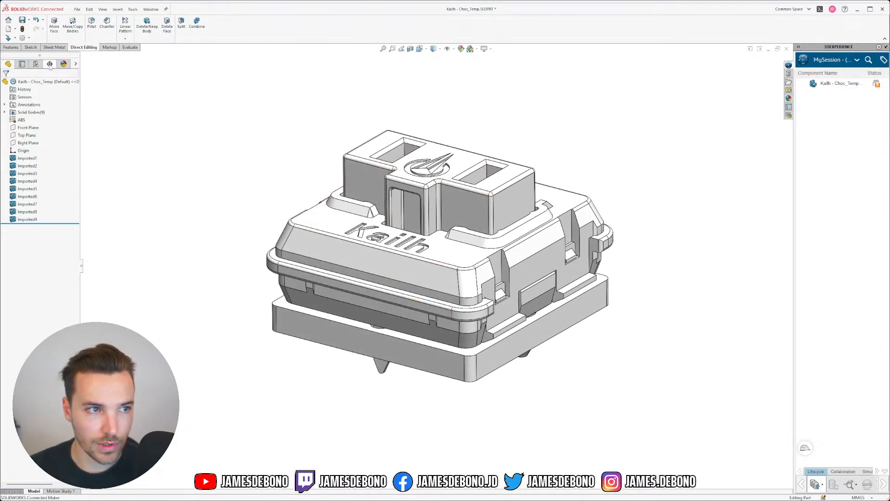
pyautogui.click(36, 63)
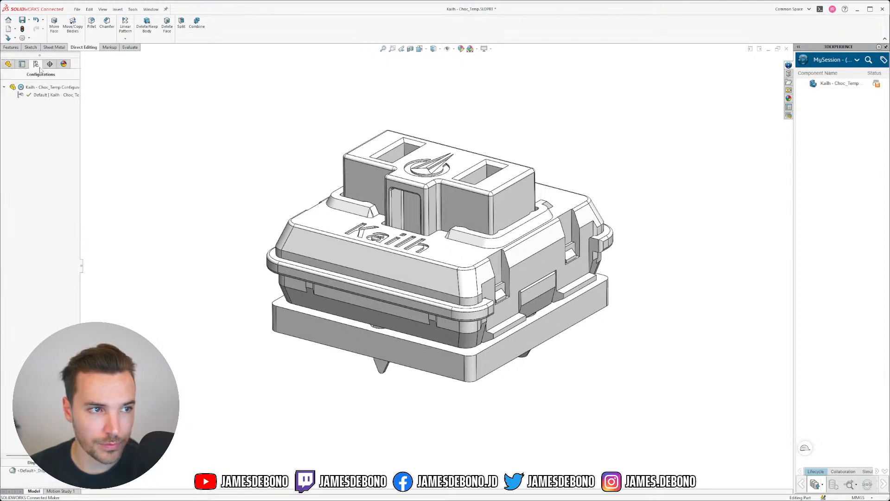
pyautogui.click(65, 64)
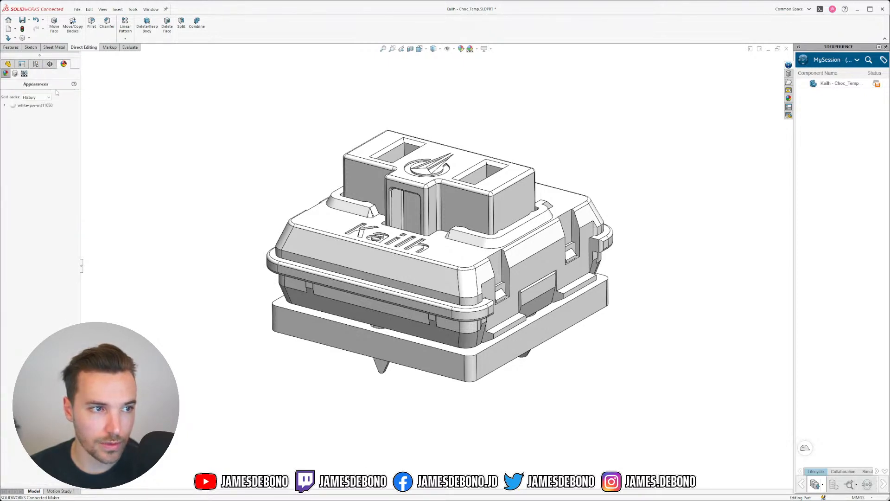
pyautogui.rightClick(32, 107)
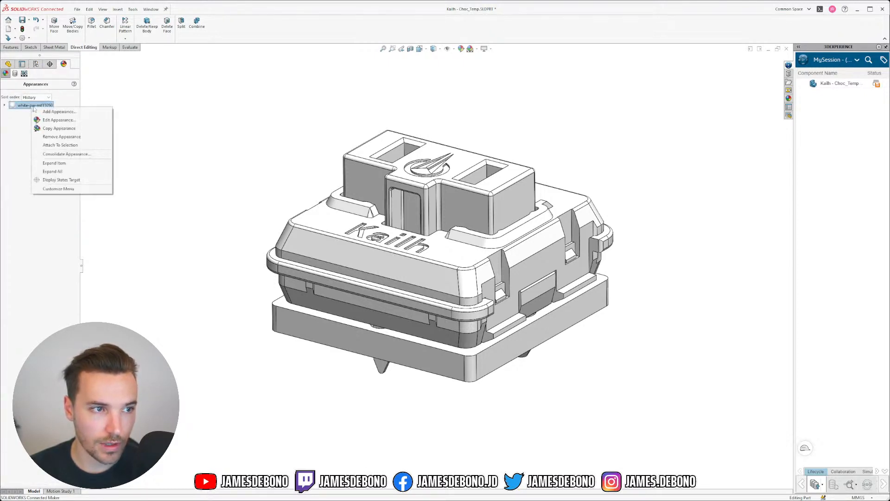
pyautogui.click(60, 120)
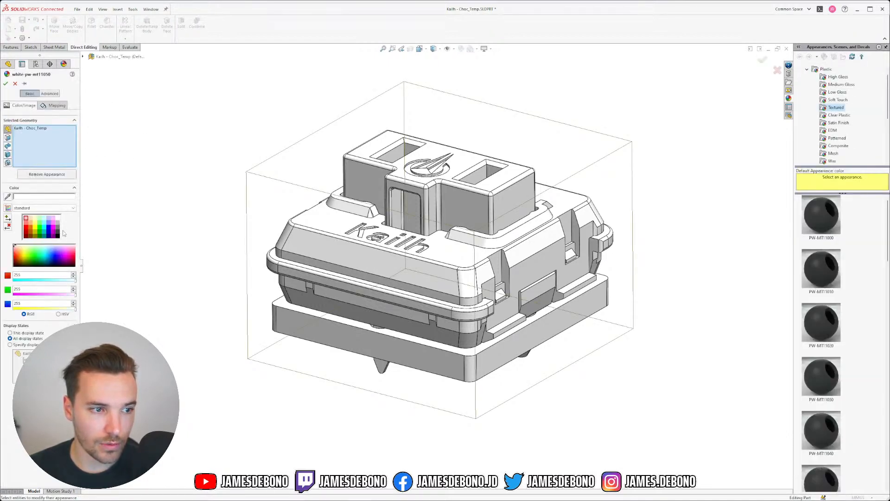
pyautogui.click(56, 233)
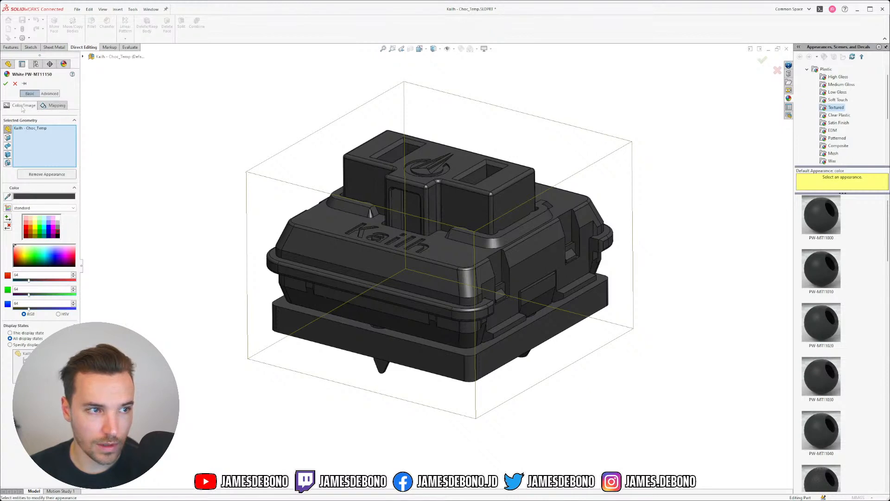
pyautogui.click(5, 84)
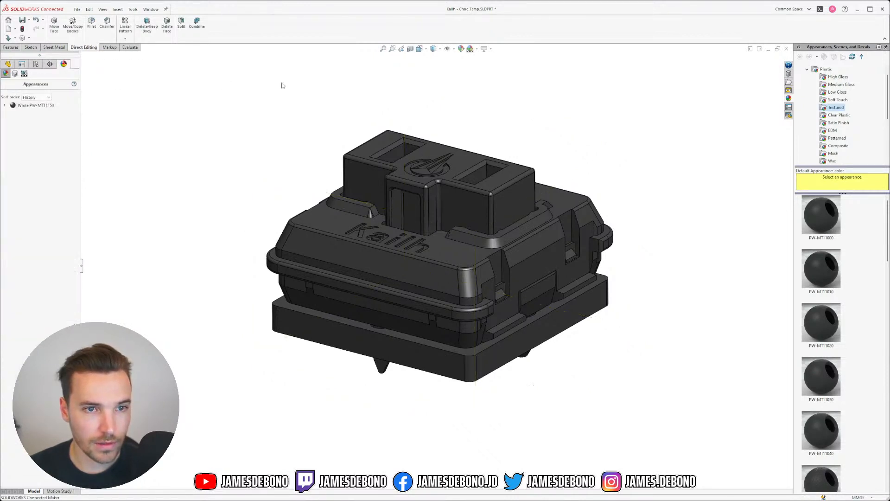
# Apply the basic color appearance in light green, RGB 128, 255, 128, to the square base plate body only.
pyautogui.click(461, 49)
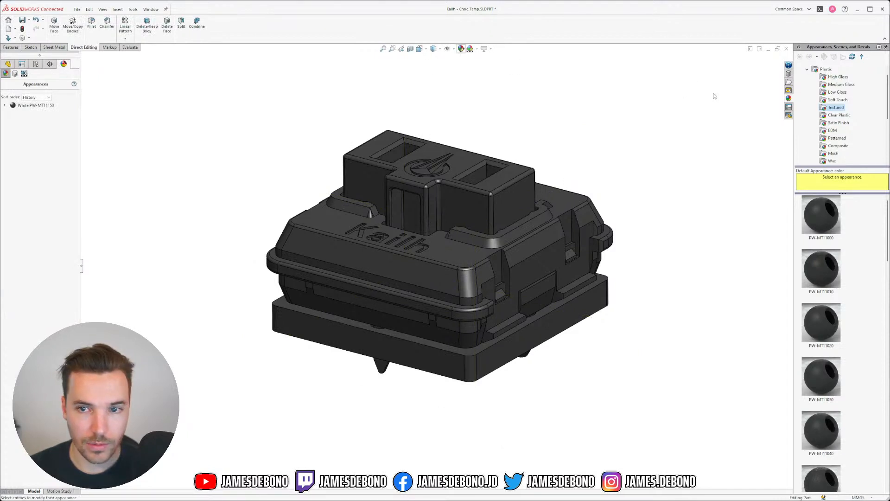
pyautogui.click(807, 70)
pyautogui.scroll(1, 833, 100)
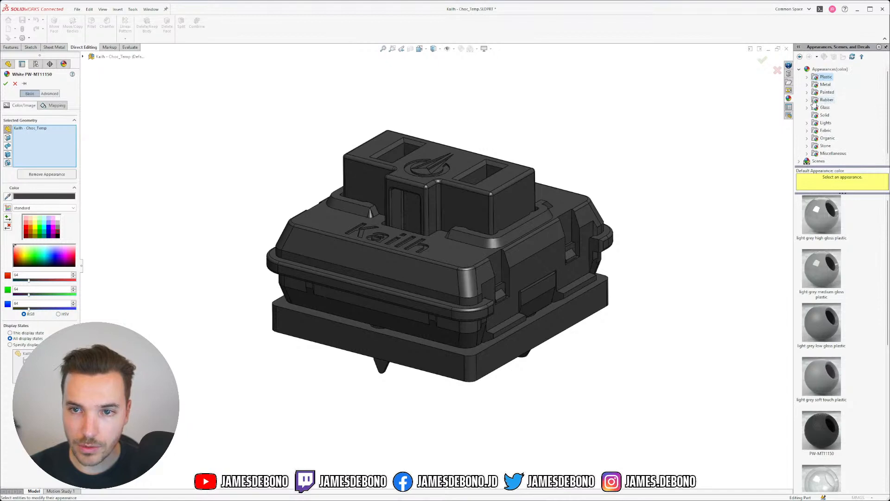
pyautogui.click(828, 69)
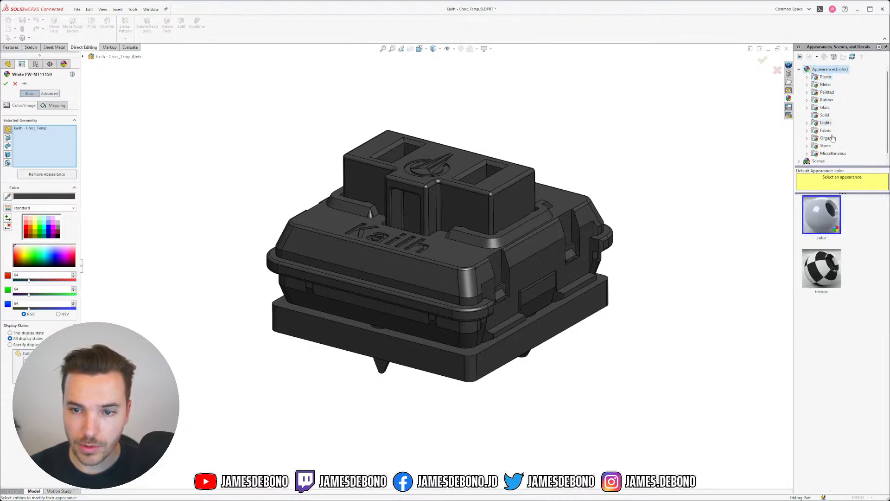
pyautogui.click(820, 219)
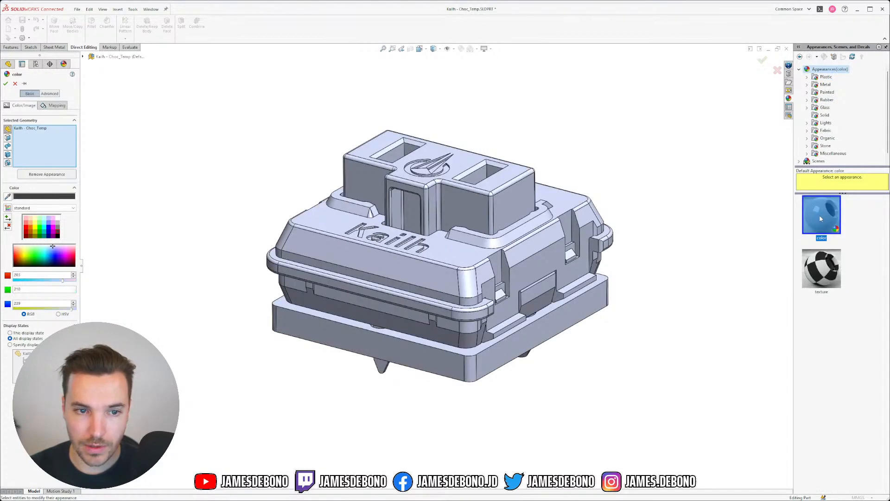
pyautogui.click(43, 223)
pyautogui.rightClick(50, 134)
pyautogui.click(55, 139)
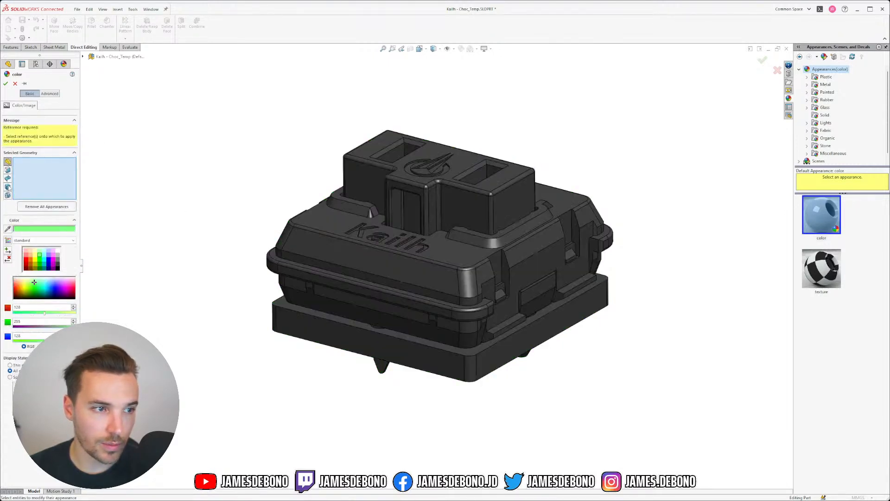
pyautogui.click(8, 187)
pyautogui.click(319, 325)
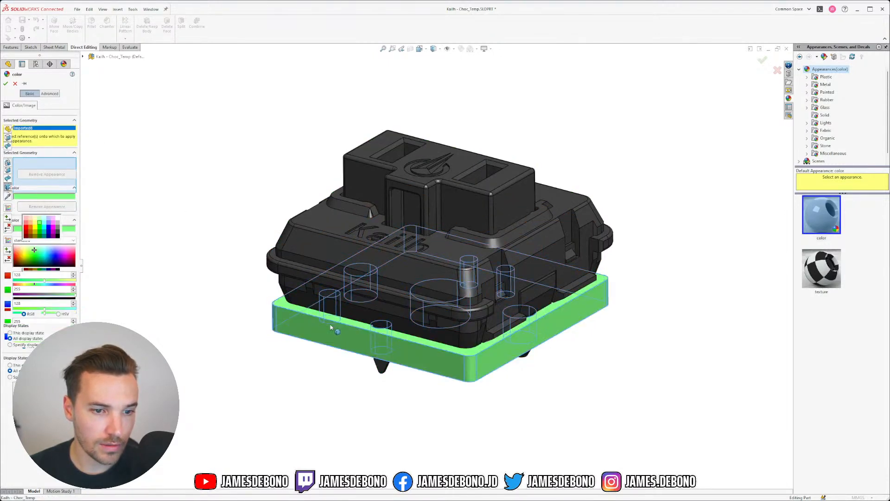
pyautogui.moveTo(327, 320)
pyautogui.mouseDown(button='middle')
pyautogui.moveTo(326, 259)
pyautogui.moveTo(327, 316)
pyautogui.mouseUp(button='middle')
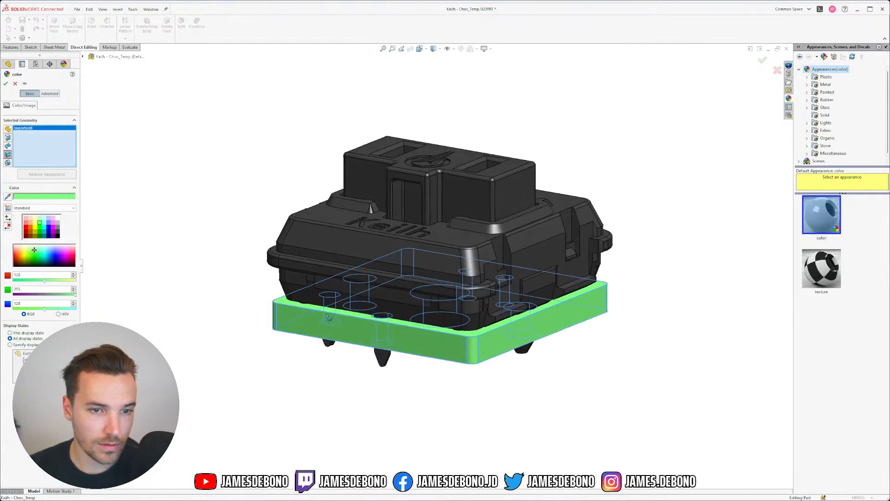
pyautogui.click(5, 84)
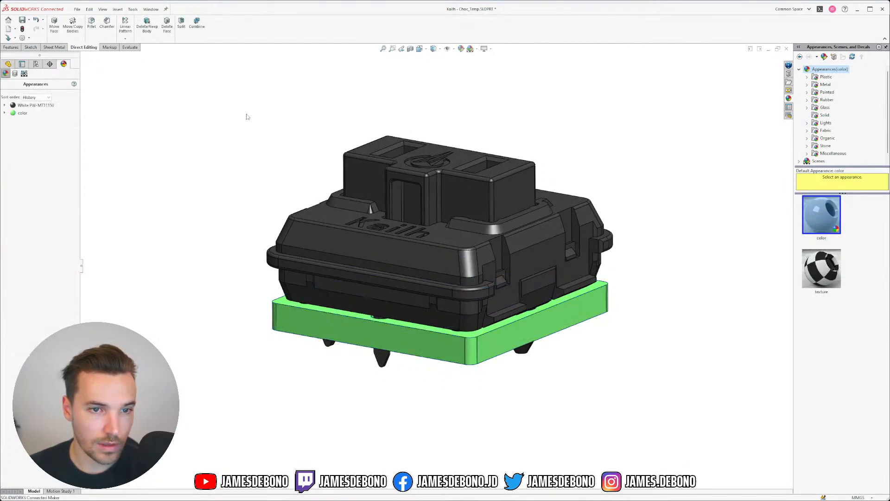
# Look through the plastic appearance categories, including Medium Gloss, for a finish suited to the switch housing.
pyautogui.click(807, 77)
pyautogui.click(841, 84)
pyautogui.scroll(-5, 835, 250)
pyautogui.scroll(5, 835, 255)
pyautogui.click(820, 272)
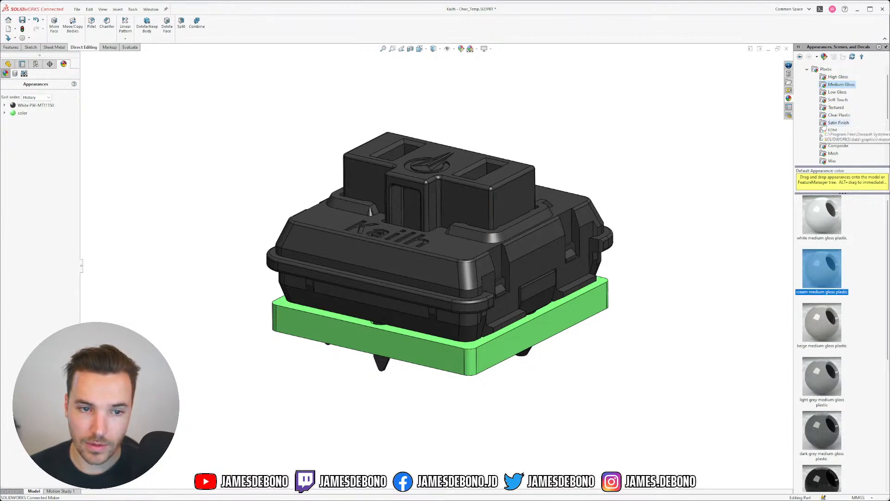
pyautogui.click(807, 70)
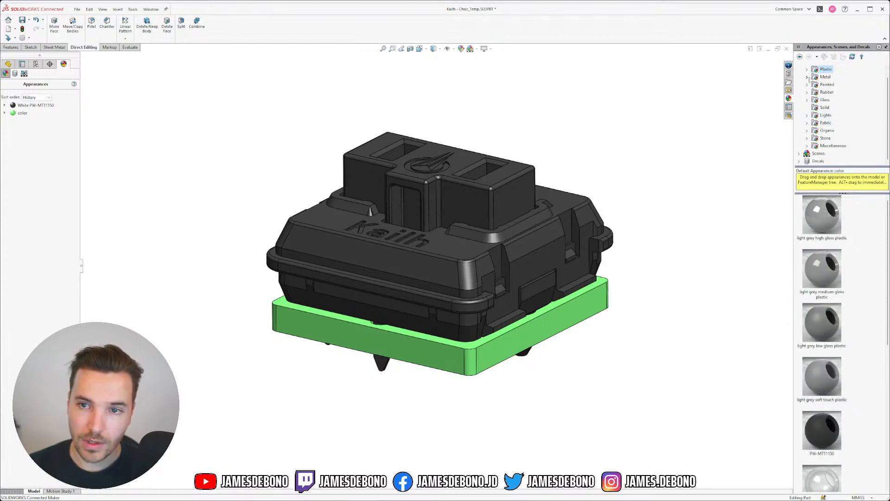
pyautogui.click(807, 69)
pyautogui.scroll(-1, 825, 148)
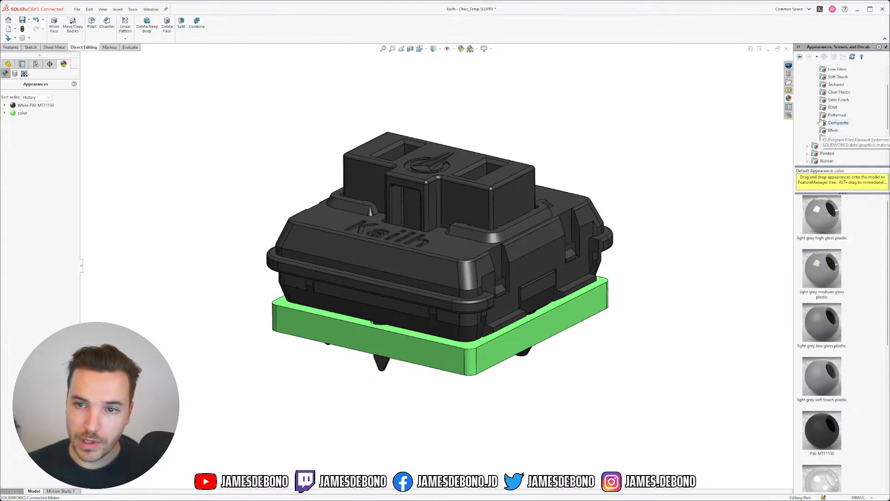
pyautogui.scroll(2, 823, 98)
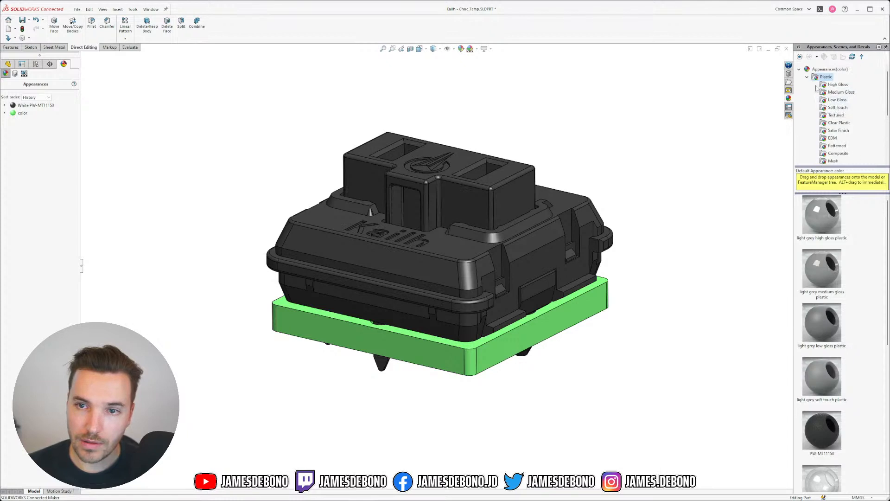
pyautogui.scroll(-1, 844, 122)
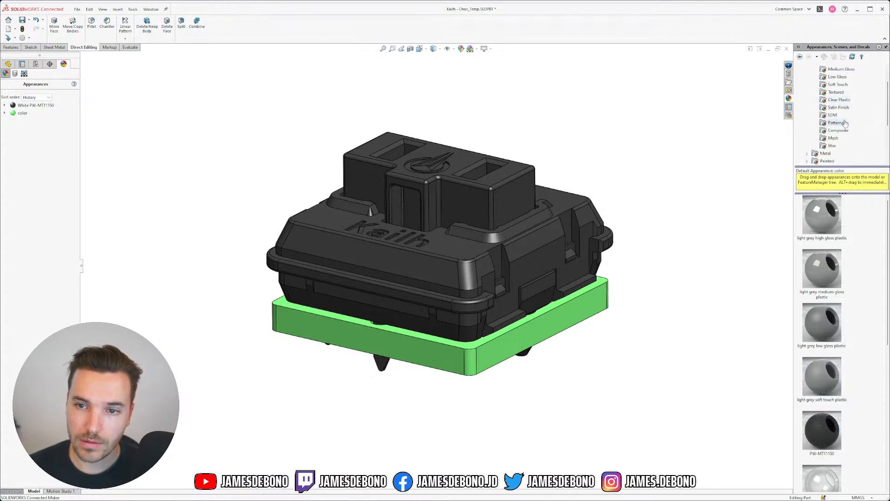
pyautogui.scroll(1, 845, 124)
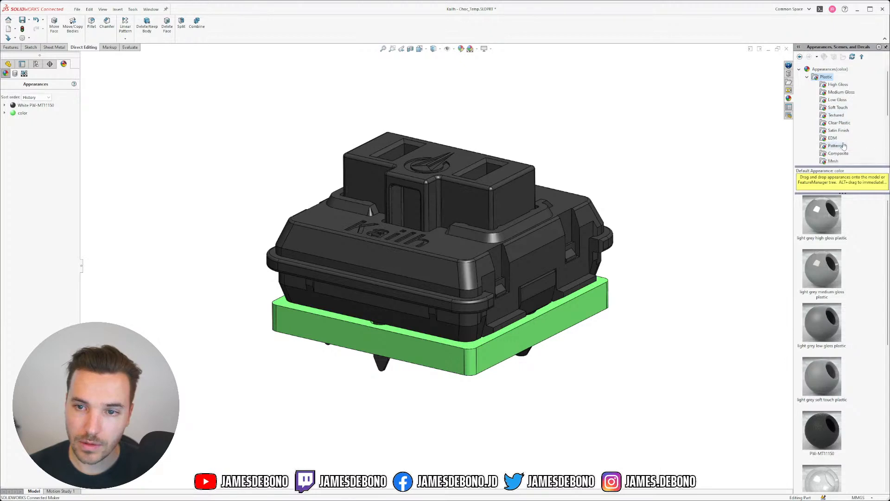
pyautogui.scroll(-1, 848, 144)
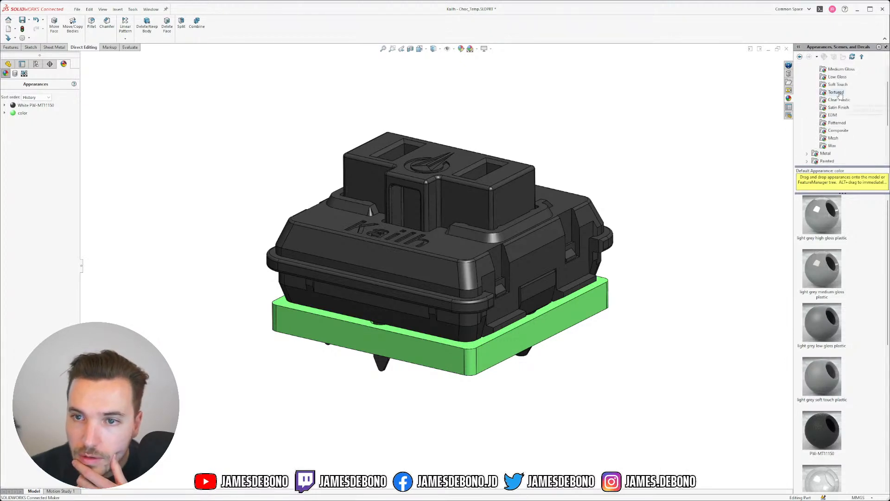
# Apply the frosted plastic appearance from the Clear Plastic category to the upper housing body only.
pyautogui.click(839, 100)
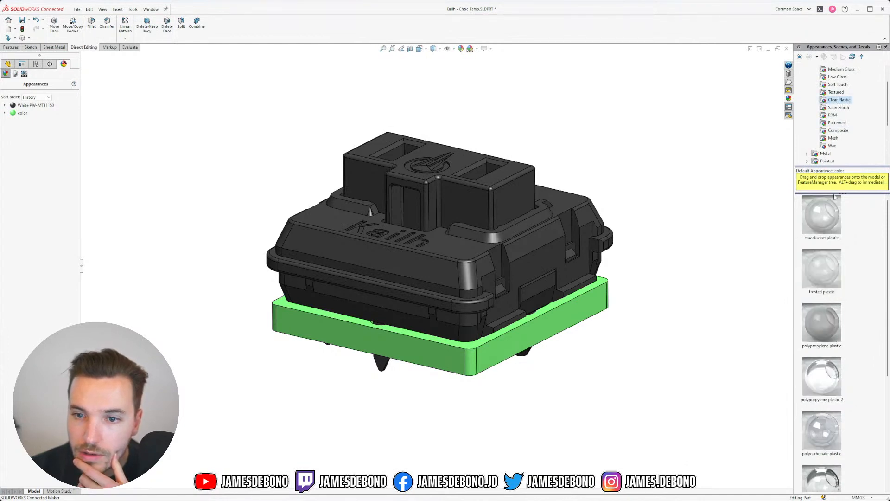
pyautogui.click(826, 225)
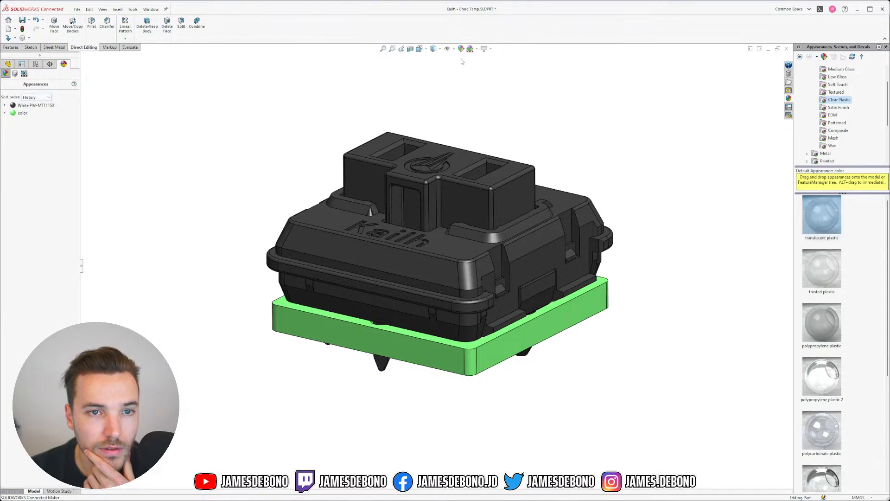
pyautogui.click(837, 100)
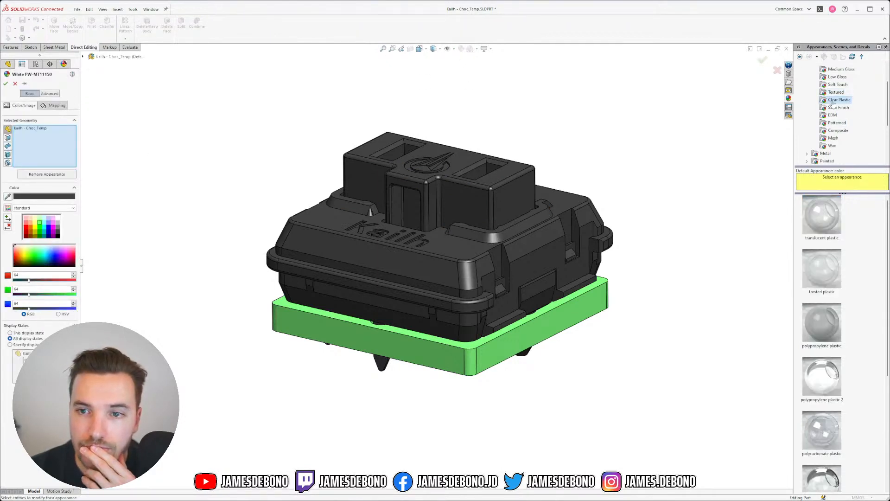
pyautogui.click(821, 215)
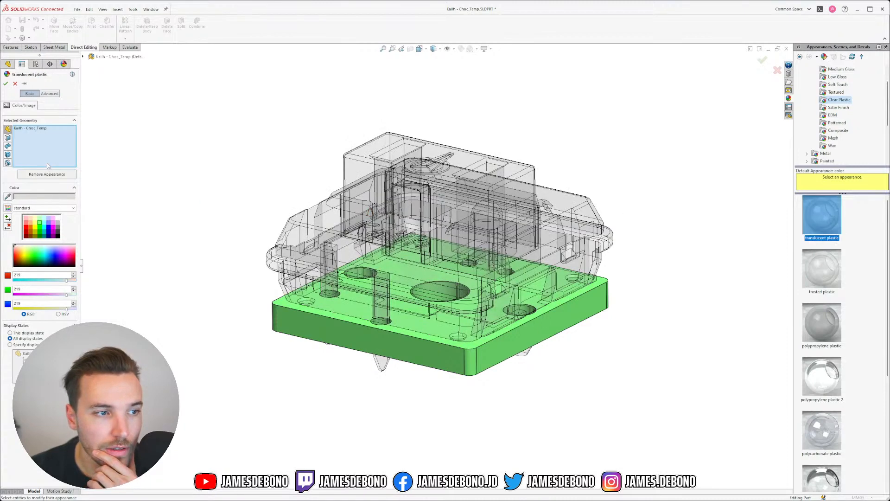
pyautogui.rightClick(52, 164)
pyautogui.click(7, 187)
pyautogui.click(304, 229)
pyautogui.moveTo(286, 206); pyautogui.dragTo(267, 223, button='middle')
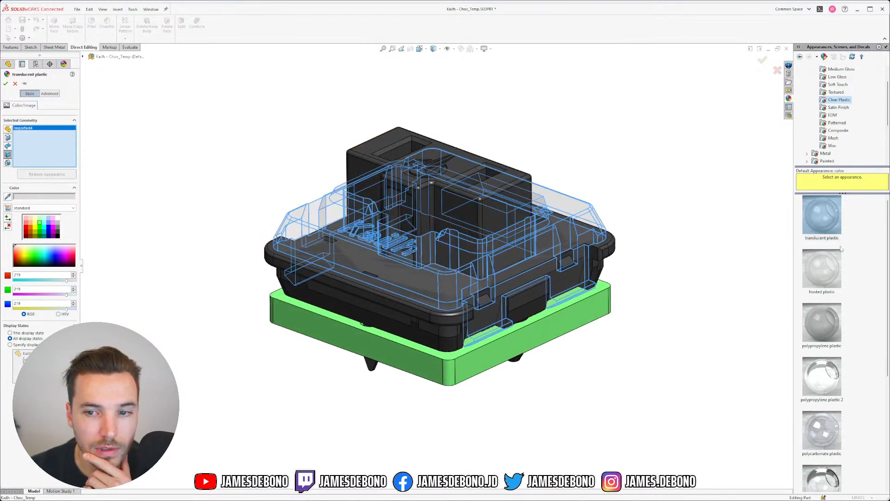
pyautogui.click(823, 278)
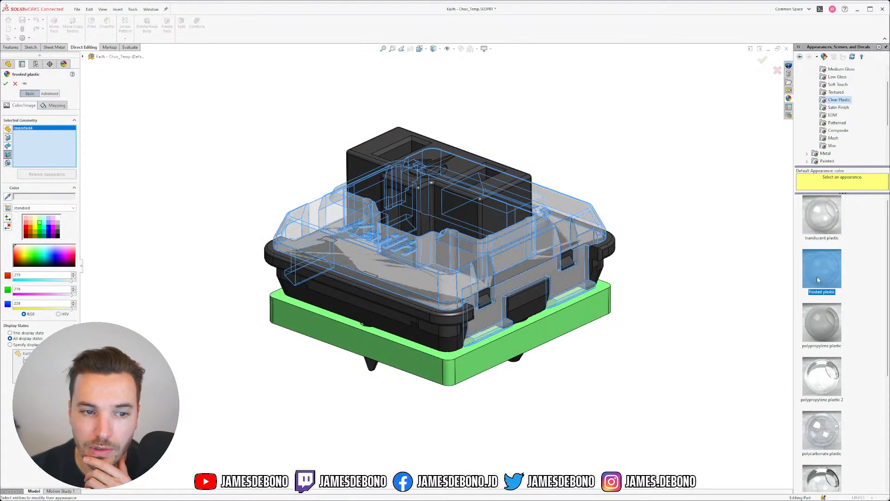
pyautogui.scroll(-2, 826, 307)
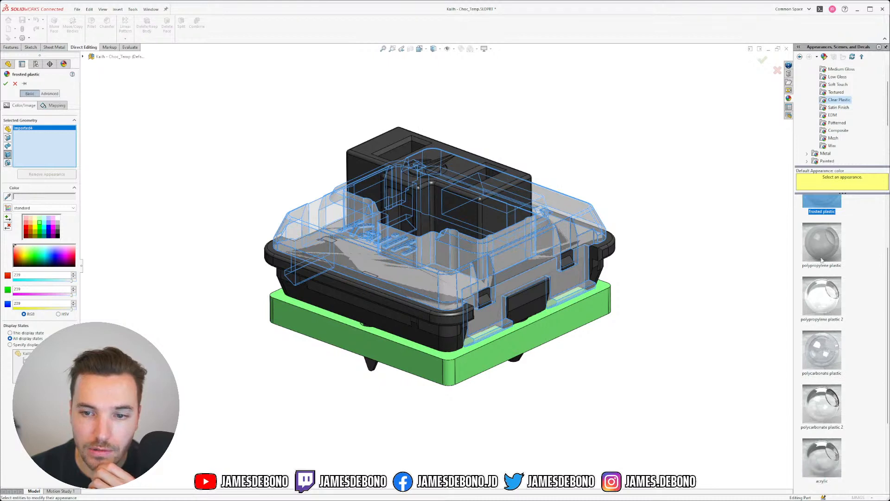
pyautogui.scroll(-3, 824, 302)
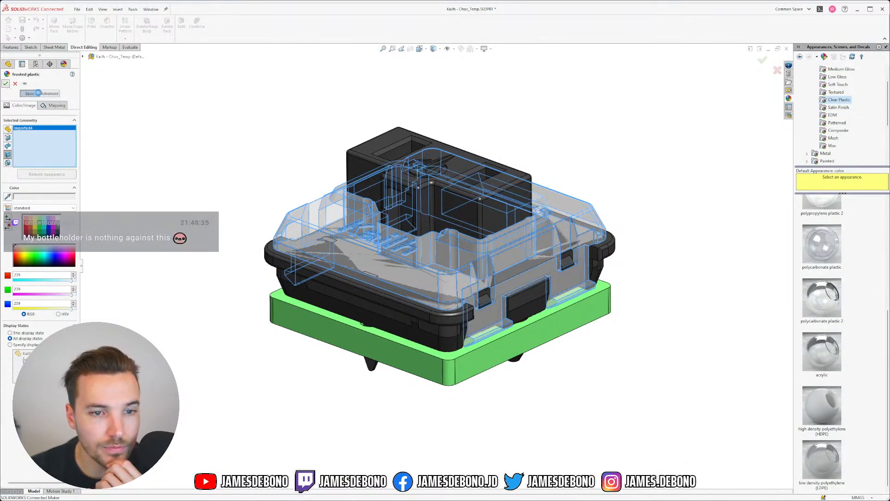
pyautogui.click(6, 83)
pyautogui.moveTo(494, 206); pyautogui.dragTo(467, 254, button='middle')
# Set the color of the part-level White PW-MT11150 appearance to white, RGB 255, 255, 255.
pyautogui.scroll(1, 853, 119)
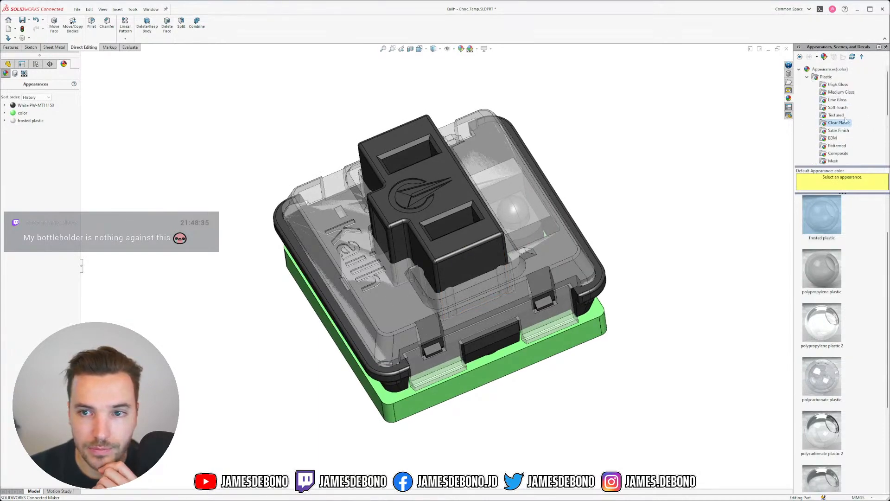
pyautogui.click(807, 78)
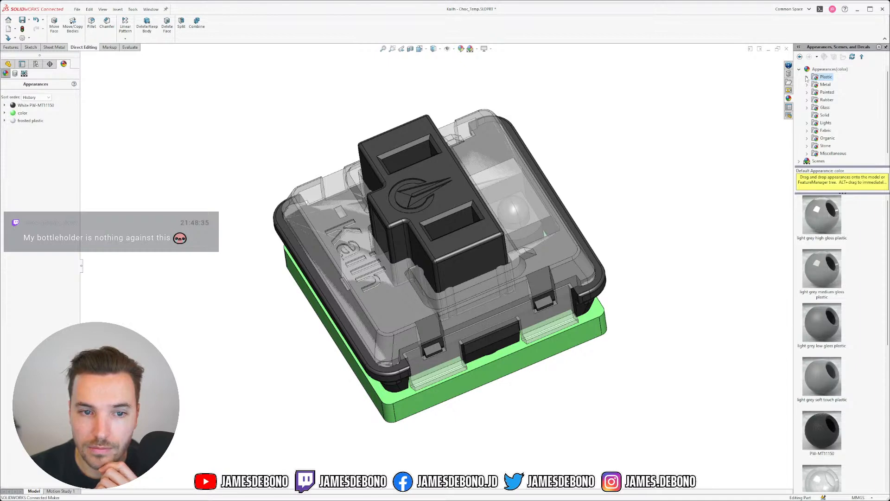
pyautogui.moveTo(278, 214); pyautogui.dragTo(261, 191, button='middle')
pyautogui.rightClick(18, 106)
pyautogui.click(33, 119)
pyautogui.moveTo(194, 188); pyautogui.dragTo(239, 183, button='middle')
pyautogui.click(57, 218)
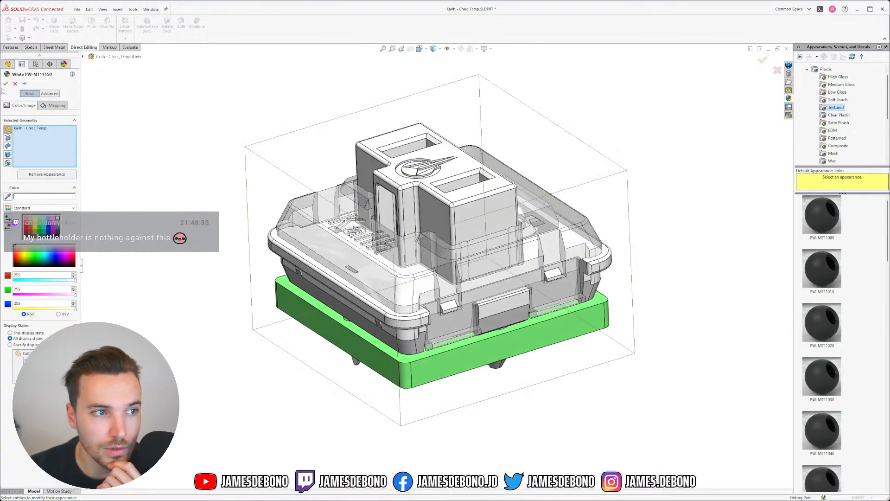
pyautogui.click(5, 84)
pyautogui.moveTo(544, 219); pyautogui.dragTo(558, 195, button='middle')
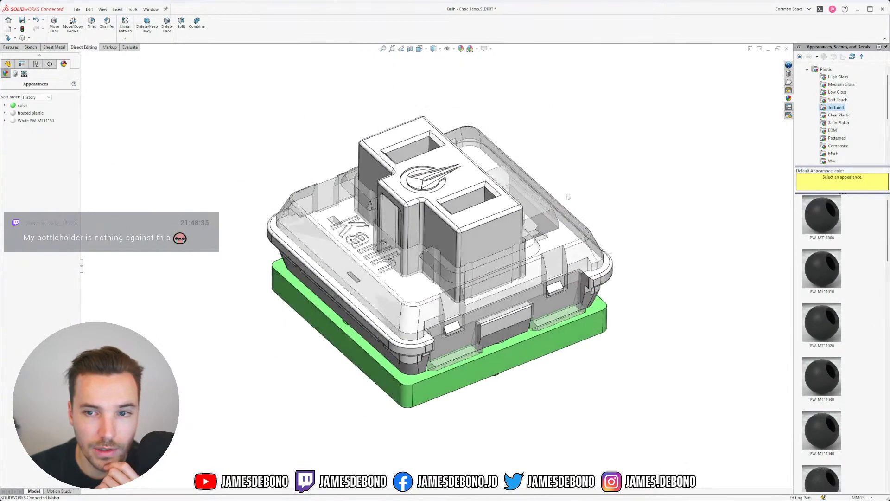
# Compare the Medium Gloss and Low Gloss plastics, and choose the black low gloss plastic appearance for a new appearance assignment.
pyautogui.click(841, 85)
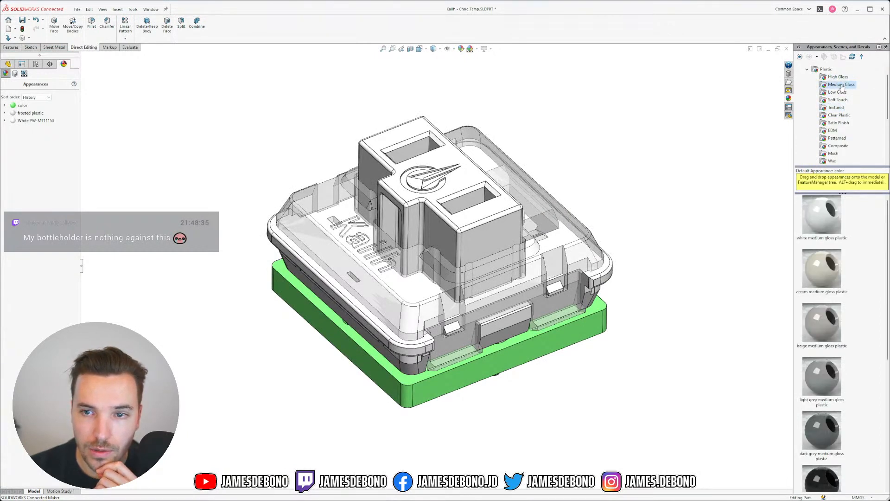
pyautogui.scroll(-3, 840, 269)
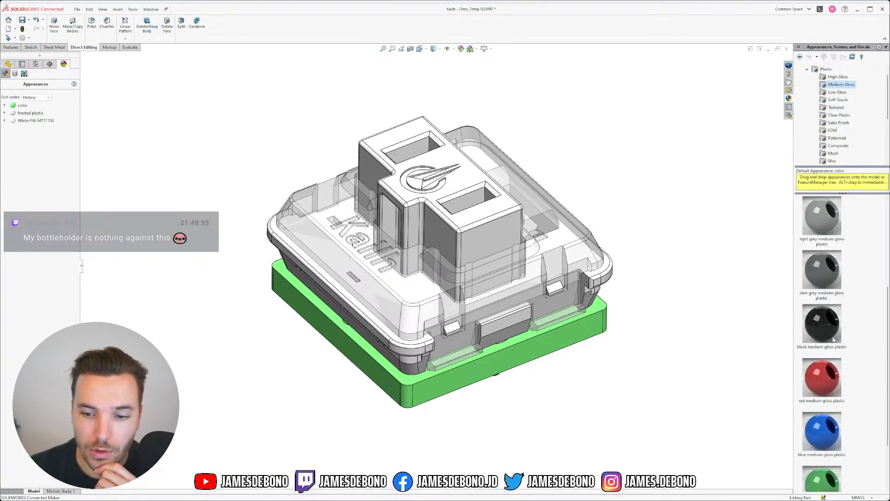
pyautogui.click(840, 93)
pyautogui.scroll(-3, 857, 234)
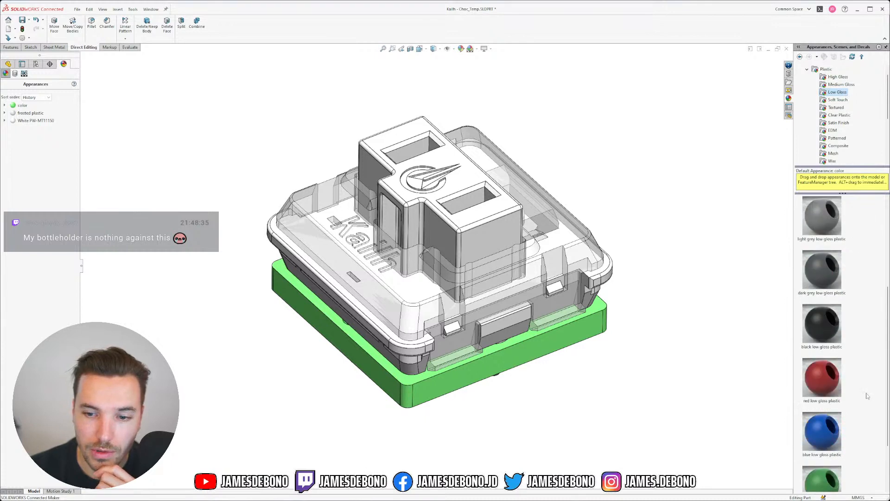
pyautogui.click(821, 336)
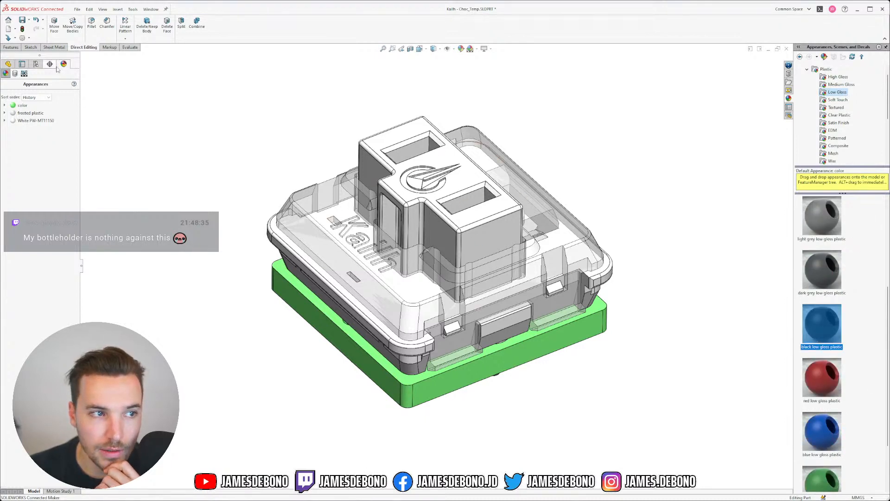
pyautogui.click(462, 50)
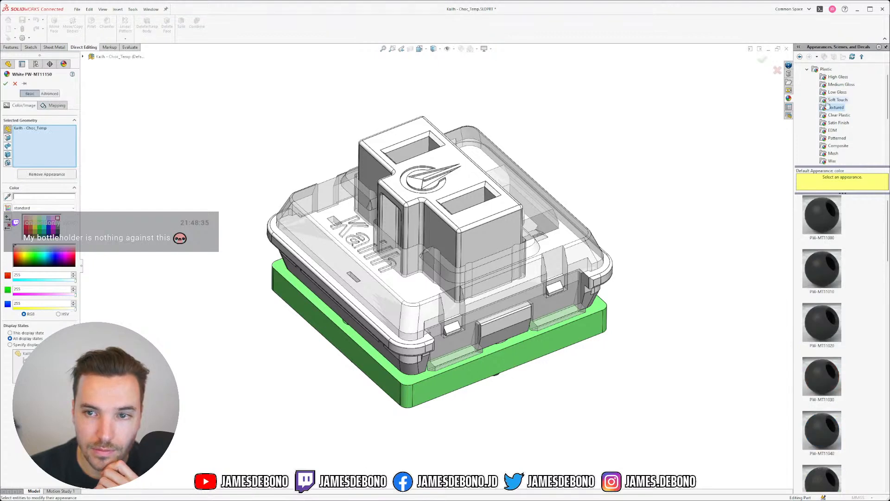
pyautogui.click(837, 92)
pyautogui.scroll(-5, 844, 331)
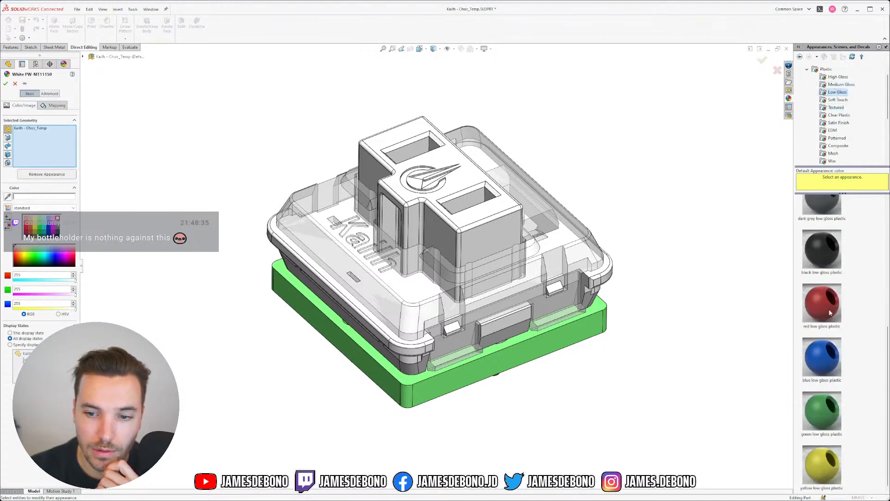
pyautogui.click(820, 248)
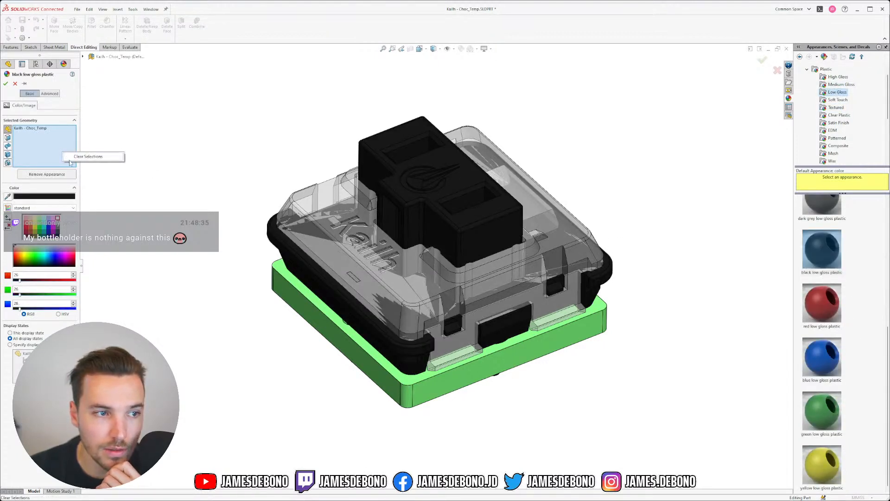
# Limit the black low gloss plastic appearance to the lower housing body only and accept it.
pyautogui.click(8, 187)
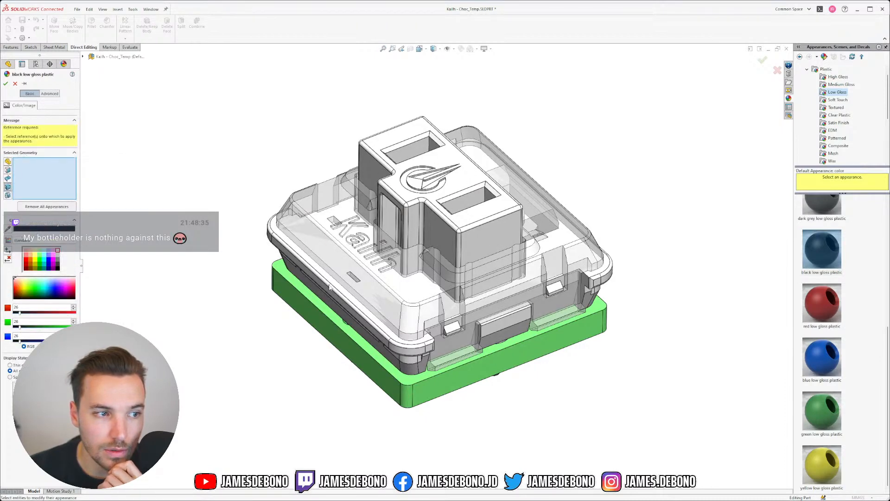
pyautogui.click(355, 326)
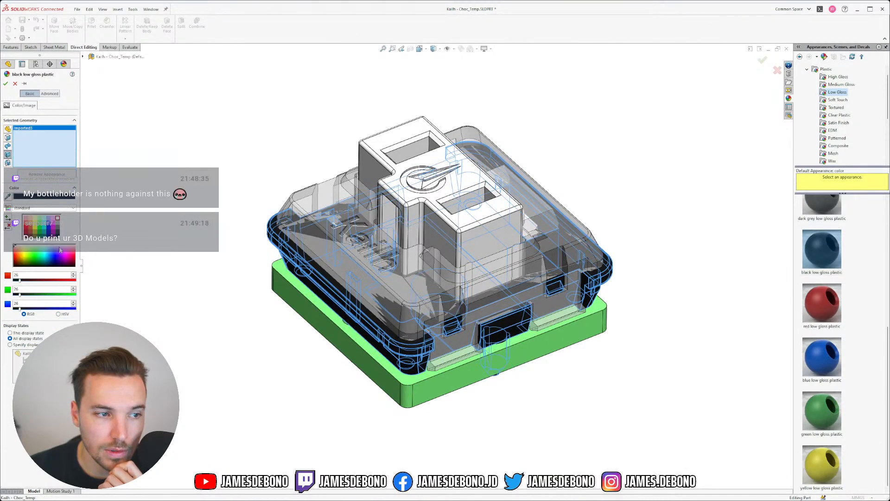
pyautogui.click(57, 235)
pyautogui.moveTo(315, 283); pyautogui.dragTo(327, 197, button='middle')
pyautogui.click(6, 84)
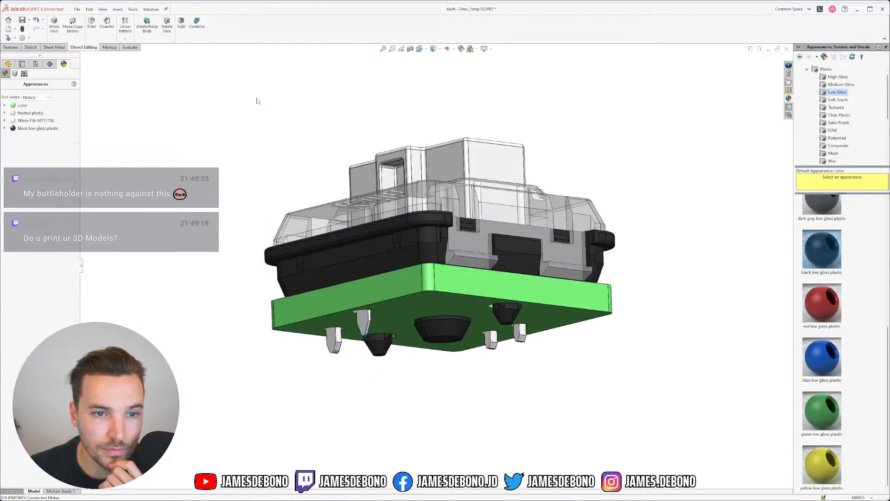
# Start another black low gloss plastic appearance from the Low Gloss category and recolor it dark brown for the switch stem.
pyautogui.click(461, 48)
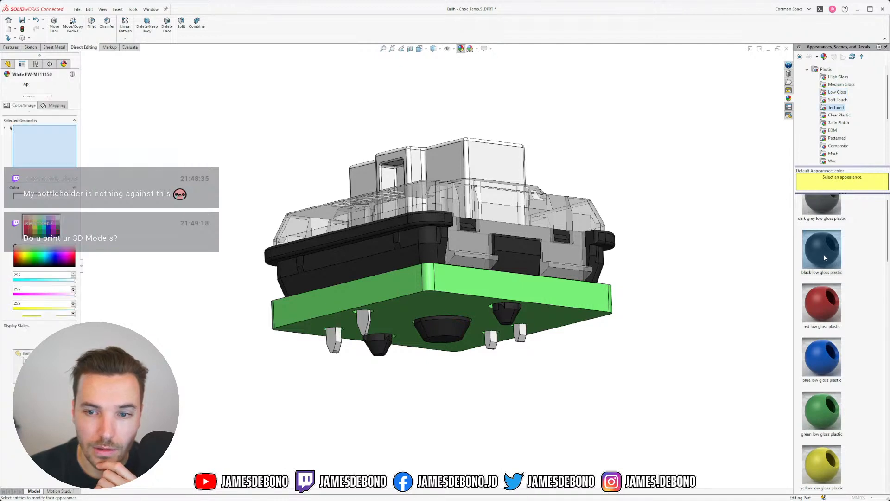
pyautogui.click(837, 92)
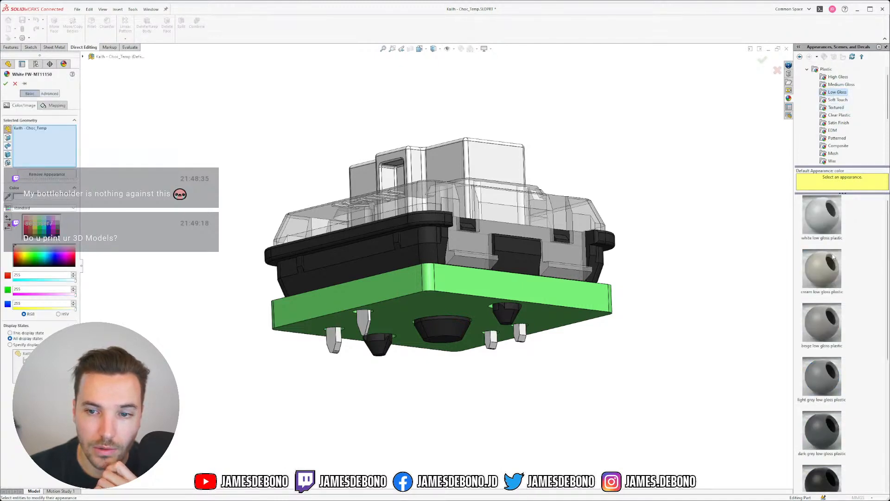
pyautogui.scroll(-1, 833, 419)
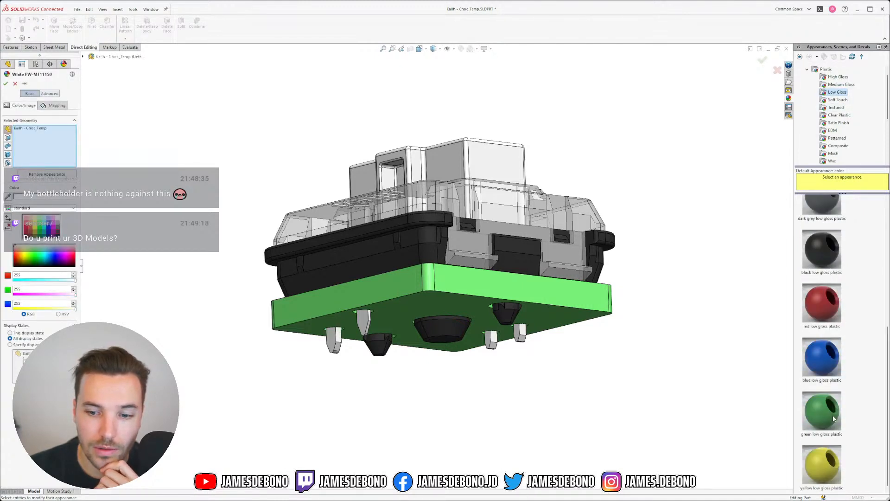
pyautogui.click(817, 258)
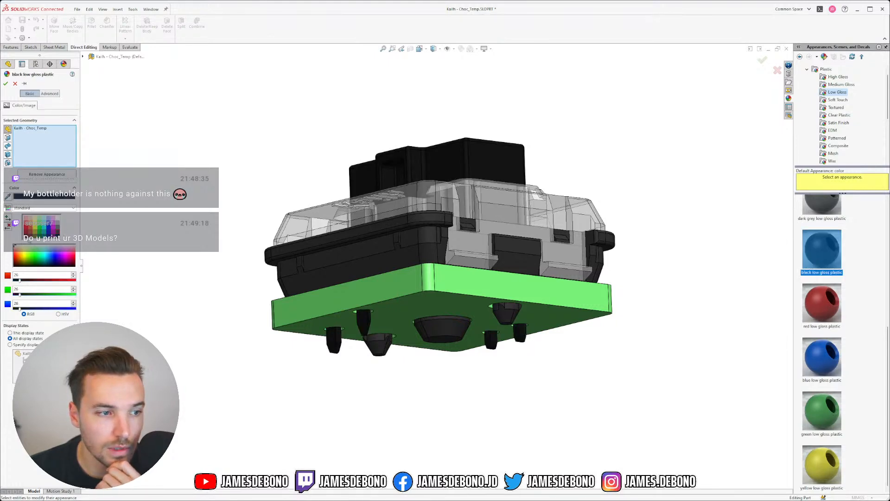
pyautogui.click(19, 255)
pyautogui.moveTo(270, 155); pyautogui.dragTo(280, 234, button='middle')
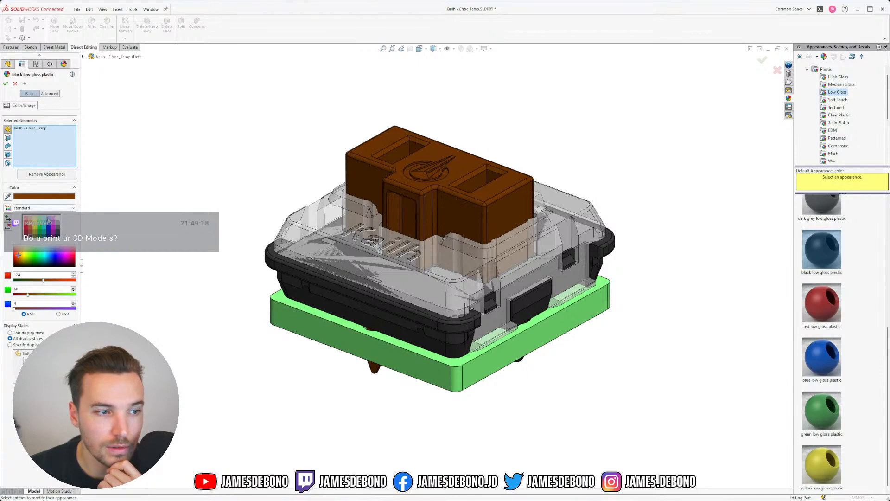
# Restrict the brown low gloss appearance to the central stem body only and change its color to a lighter orange-brown.
pyautogui.click(25, 175)
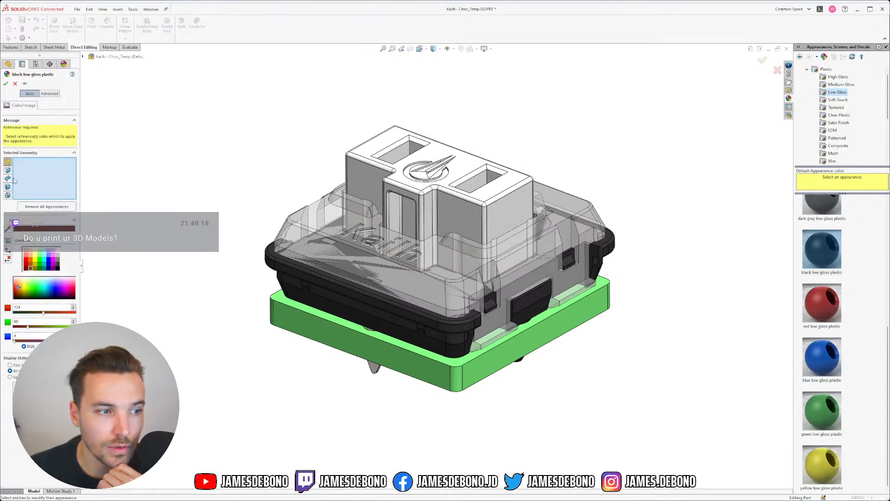
pyautogui.click(373, 184)
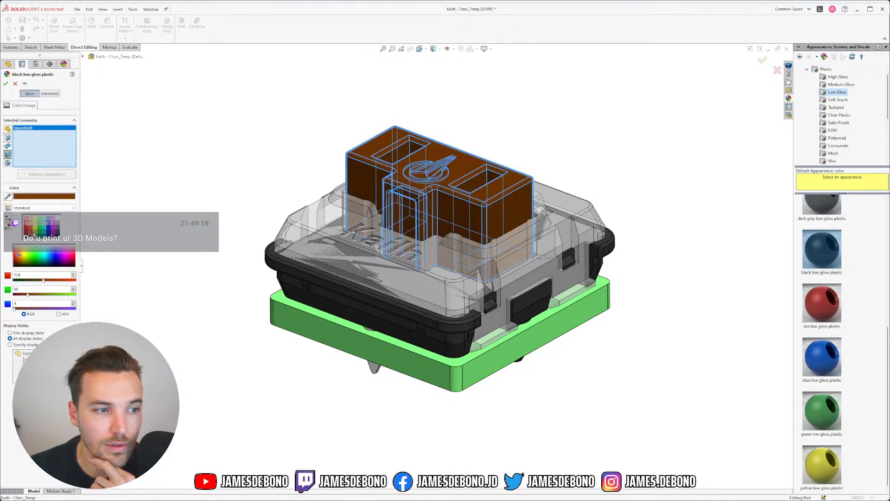
pyautogui.click(34, 235)
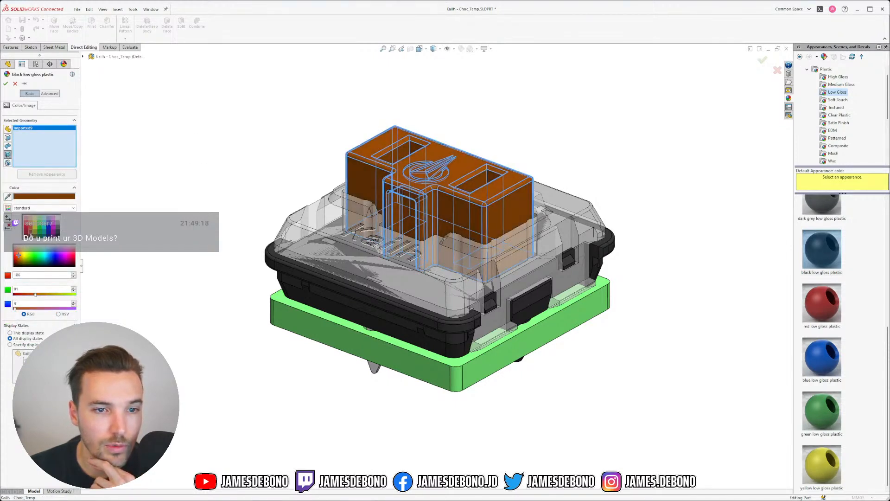
pyautogui.click(6, 83)
pyautogui.moveTo(508, 215); pyautogui.dragTo(495, 242, button='middle')
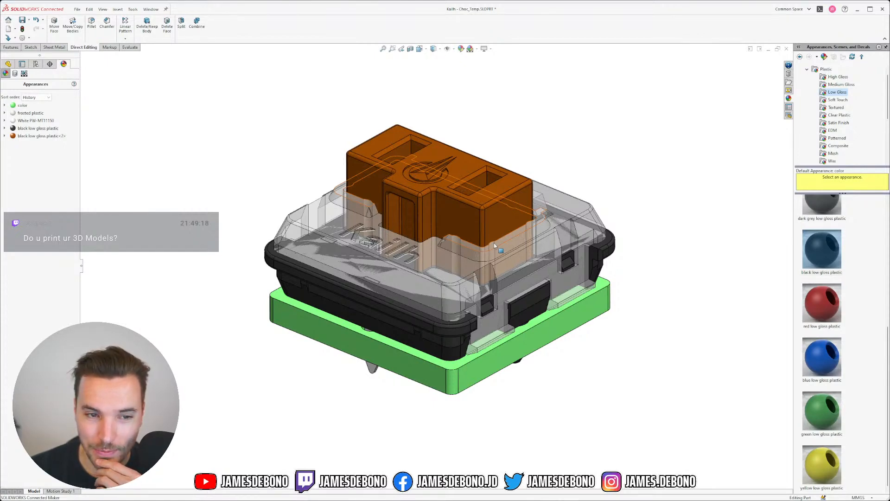
pyautogui.moveTo(463, 325)
pyautogui.mouseDown(button='middle')
pyautogui.moveTo(457, 269)
pyautogui.moveTo(462, 325)
pyautogui.mouseUp(button='middle')
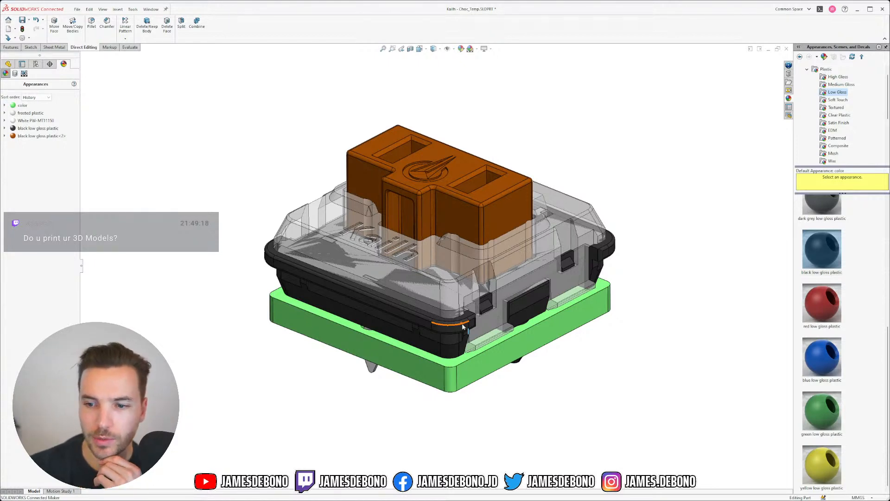
# Review the 0.1_LDM-A assembly and the Inspiration-1.png reference image, and return to the Kailh - Choc_Temp part.
pyautogui.click(151, 9)
pyautogui.click(194, 91)
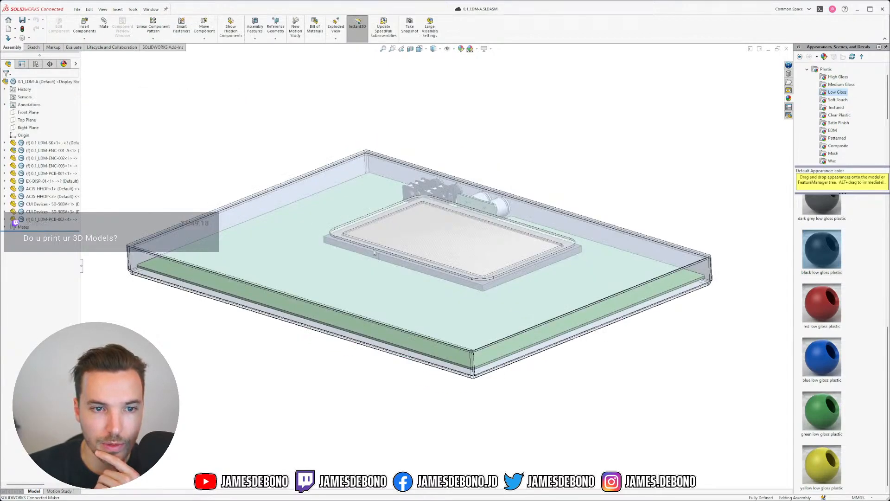
pyautogui.moveTo(485, 297); pyautogui.dragTo(483, 349, button='middle')
pyautogui.hotkey('alt', 'Tab')
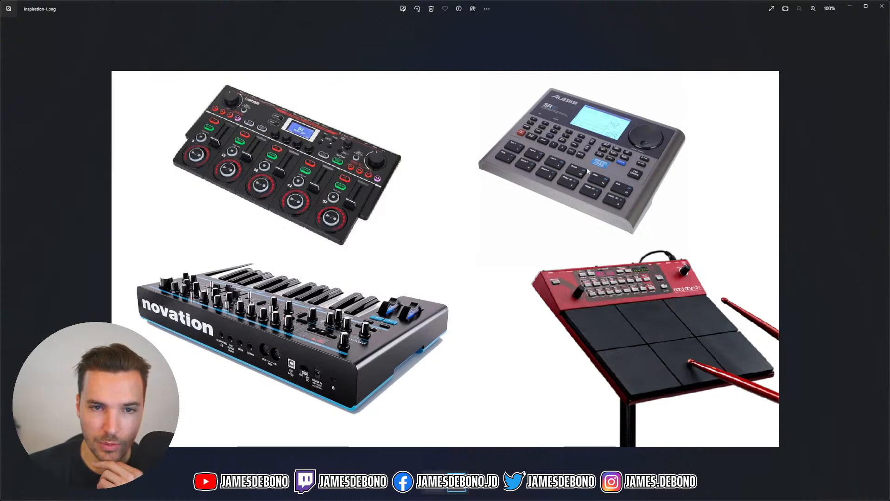
pyautogui.click(850, 7)
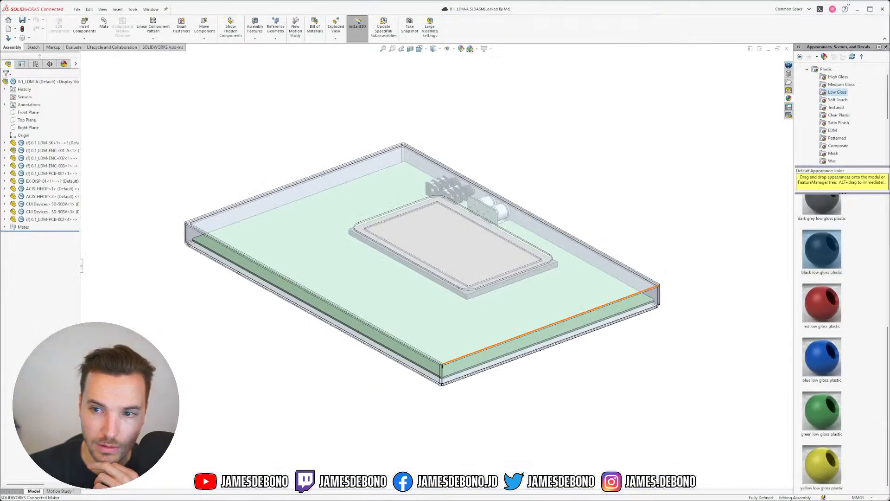
pyautogui.click(144, 9)
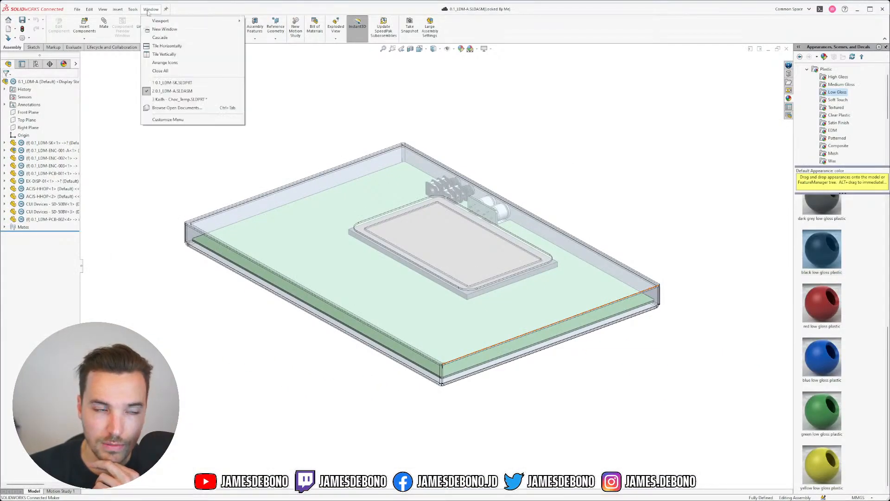
pyautogui.click(184, 100)
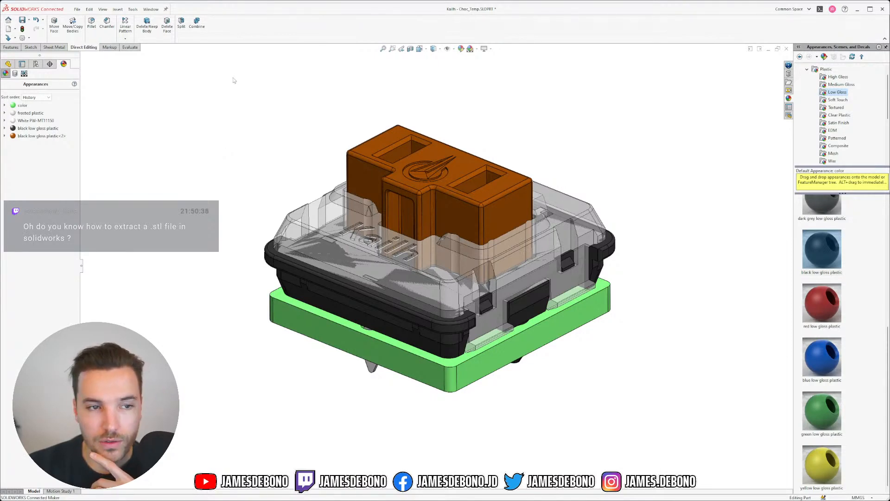
# Save the part to this PC as Kailh - Choc_Temp.SLDPRT in the project's Components, KeySwitches, Kailh - Choc folder.
pyautogui.click(21, 20)
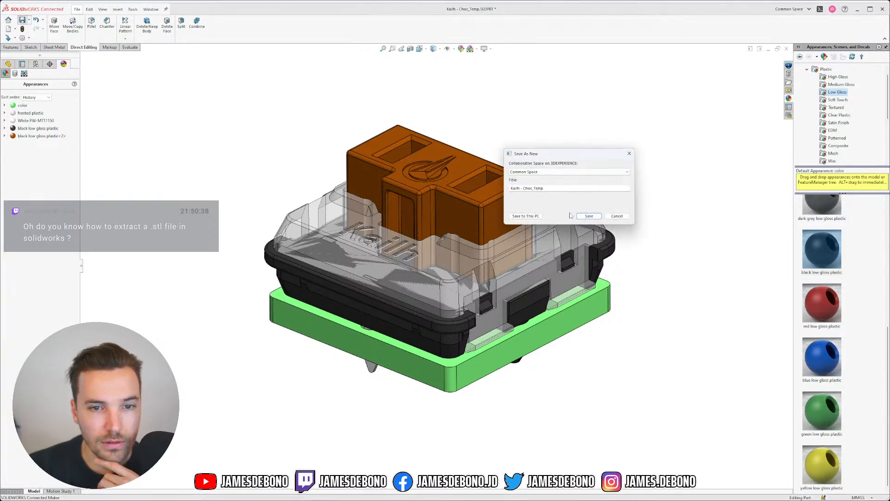
pyautogui.click(527, 216)
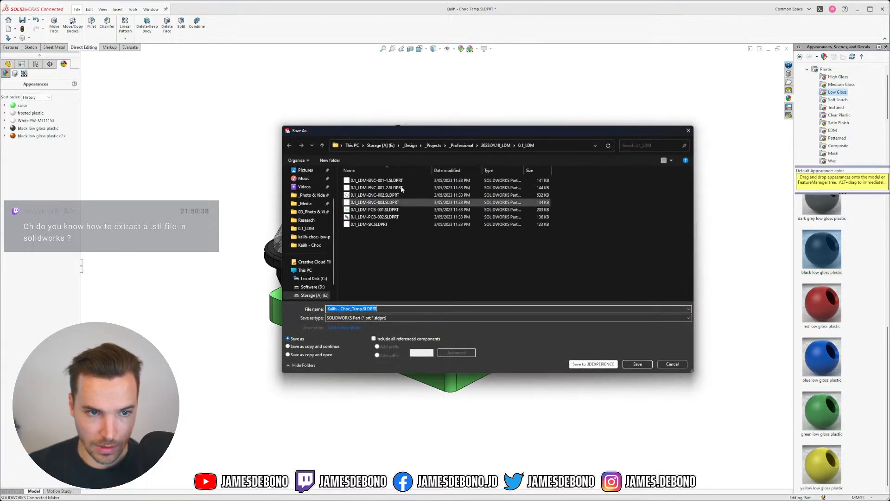
pyautogui.click(496, 145)
pyautogui.doubleClick(364, 188)
pyautogui.doubleClick(371, 195)
pyautogui.doubleClick(366, 181)
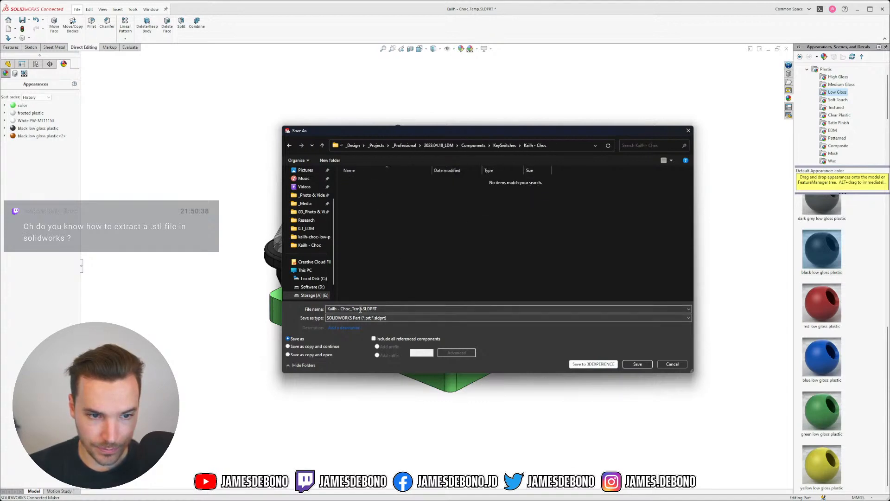
pyautogui.click(630, 364)
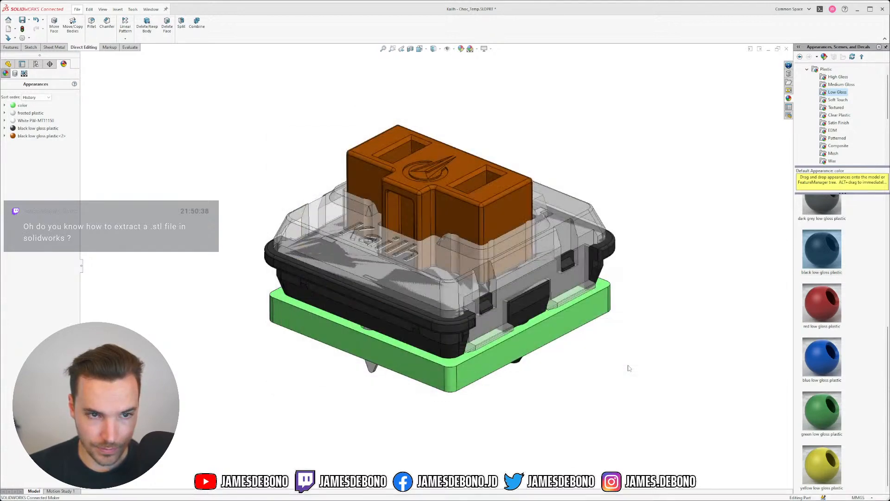
# Start saving a copy of the part as STL, with custom resolution, a finer deviation tolerance and a 2-degree angle tolerance.
pyautogui.click(28, 21)
pyautogui.click(41, 46)
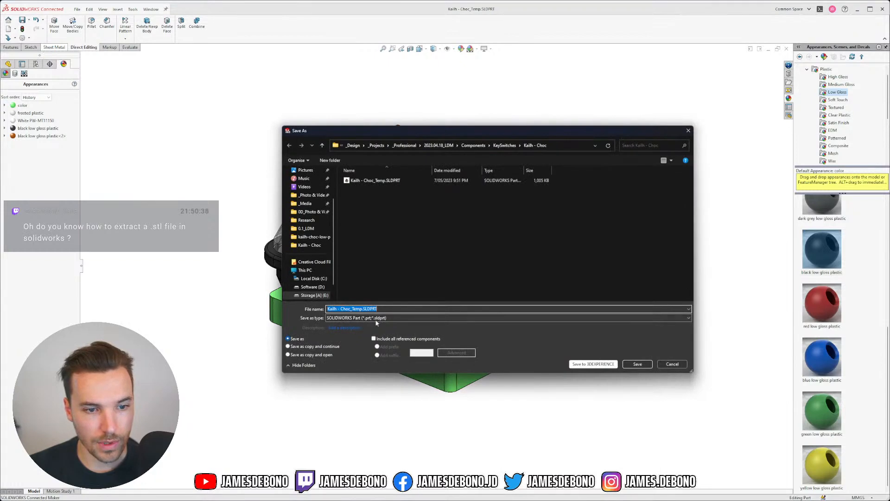
pyautogui.click(376, 318)
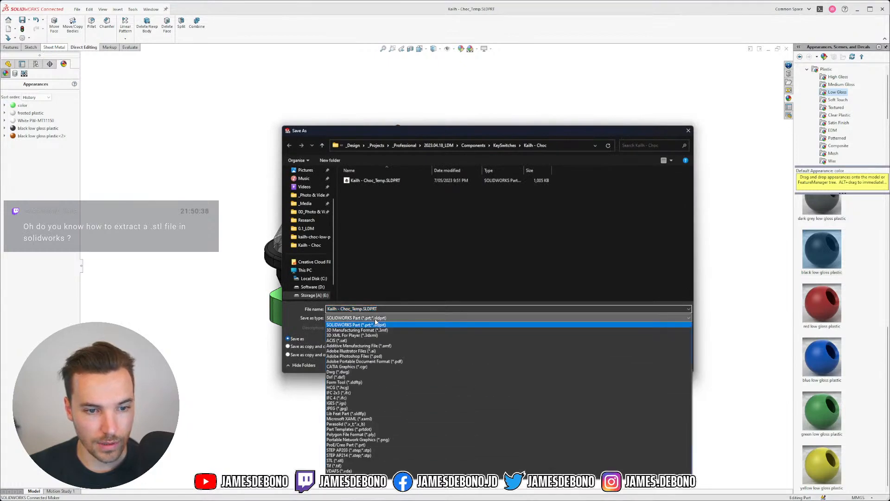
pyautogui.click(341, 461)
pyautogui.click(352, 361)
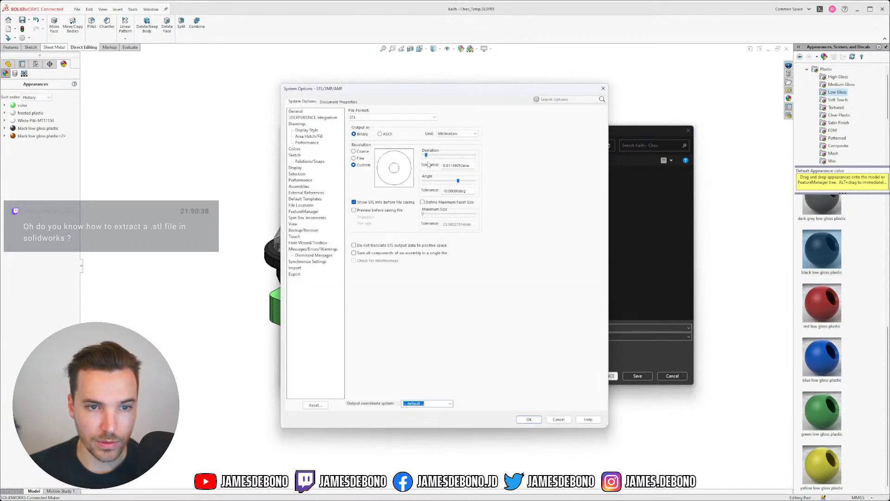
pyautogui.moveTo(428, 155); pyautogui.dragTo(470, 183)
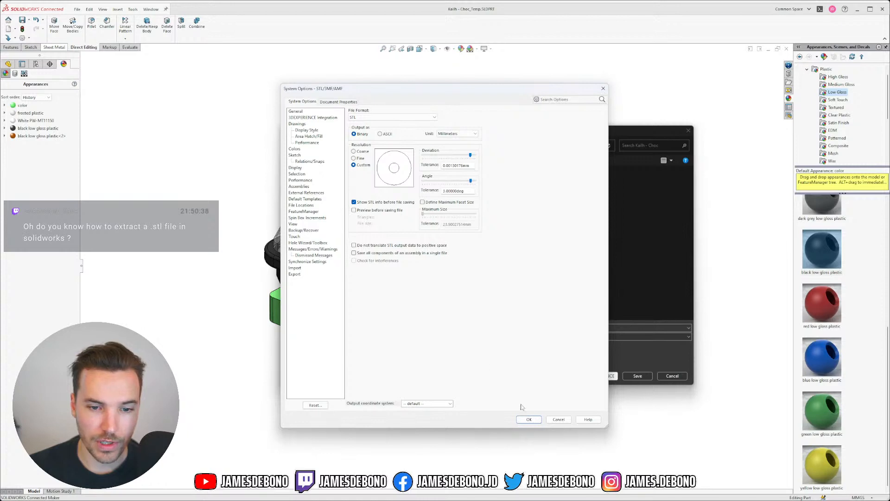
pyautogui.click(539, 420)
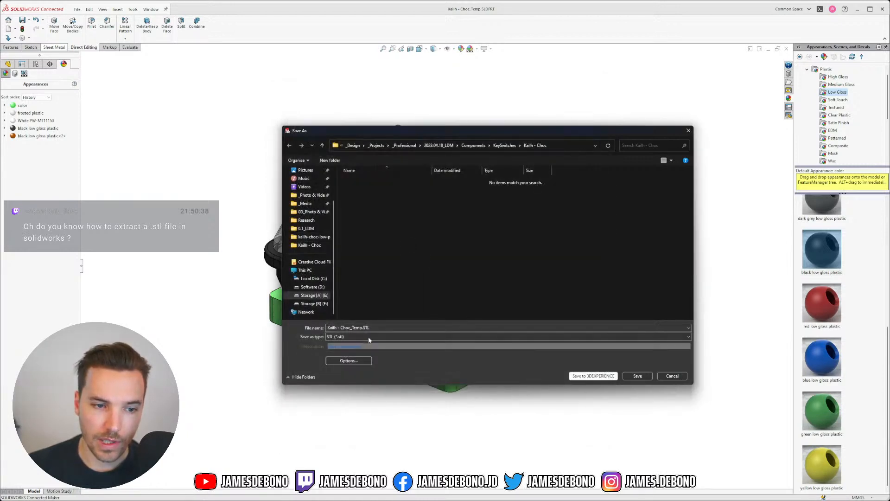
# Export the part as Kailh - Choc_Temp.STL in the Kailh - Choc folder and dismiss the choice of an app for opening it.
pyautogui.click(637, 375)
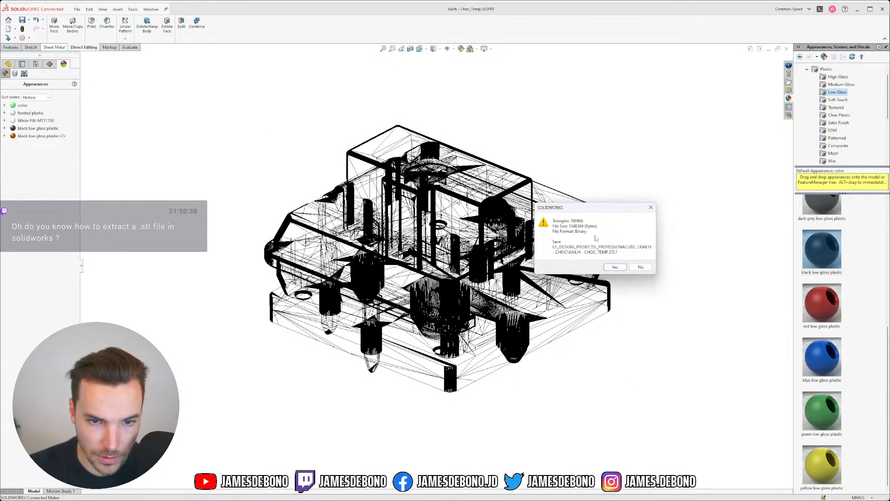
pyautogui.click(615, 267)
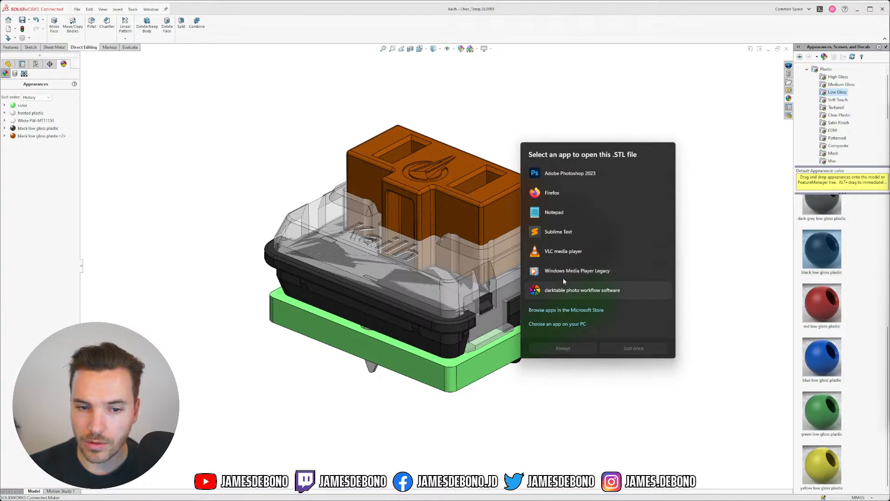
pyautogui.click(714, 260)
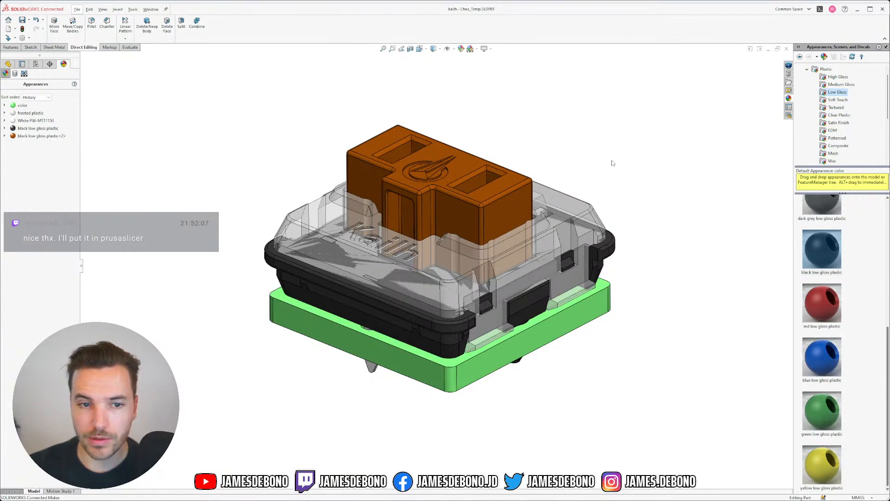
pyautogui.scroll(2, 411, 258)
pyautogui.scroll(-2, 409, 259)
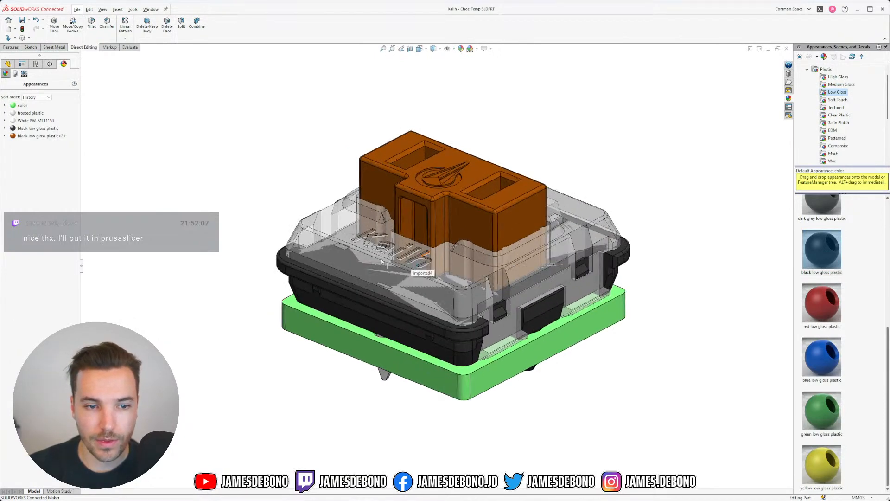
pyautogui.scroll(1, 391, 299)
pyautogui.scroll(-1, 391, 302)
pyautogui.moveTo(444, 263); pyautogui.dragTo(483, 285, button='middle')
pyautogui.scroll(-1, 446, 231)
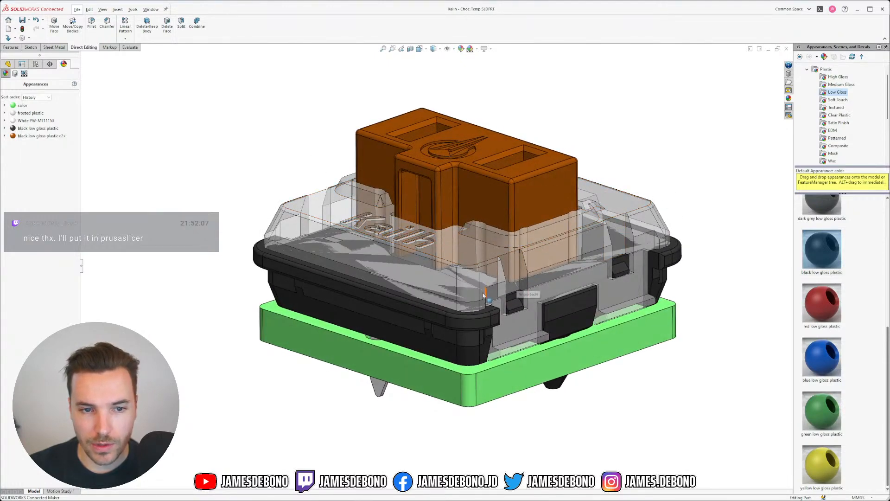
pyautogui.scroll(2, 482, 293)
pyautogui.scroll(-1, 444, 302)
pyautogui.moveTo(482, 263)
pyautogui.mouseDown(button='middle')
pyautogui.moveTo(482, 274)
pyautogui.moveTo(483, 267)
pyautogui.mouseUp(button='middle')
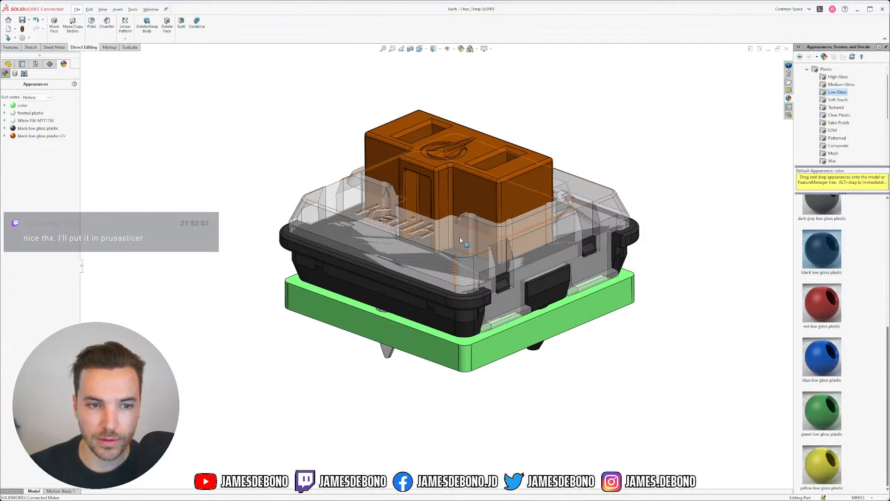
pyautogui.scroll(-2, 422, 218)
pyautogui.moveTo(422, 216); pyautogui.dragTo(441, 237, button='middle')
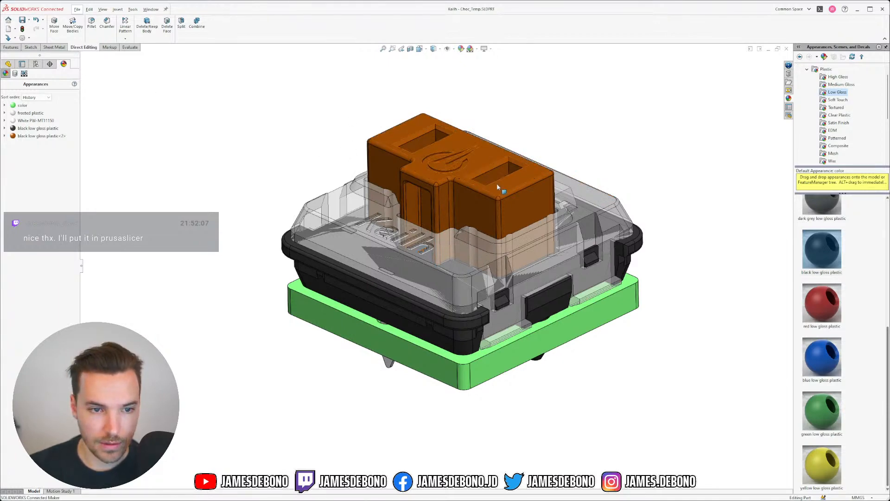
# Pick the matte nickel appearance from the Metal category's Nickel finishes and open the part's appearance for editing.
pyautogui.moveTo(513, 349); pyautogui.dragTo(505, 109, button='middle')
pyautogui.scroll(-4, 422, 311)
pyautogui.moveTo(423, 311); pyautogui.dragTo(414, 270, button='middle')
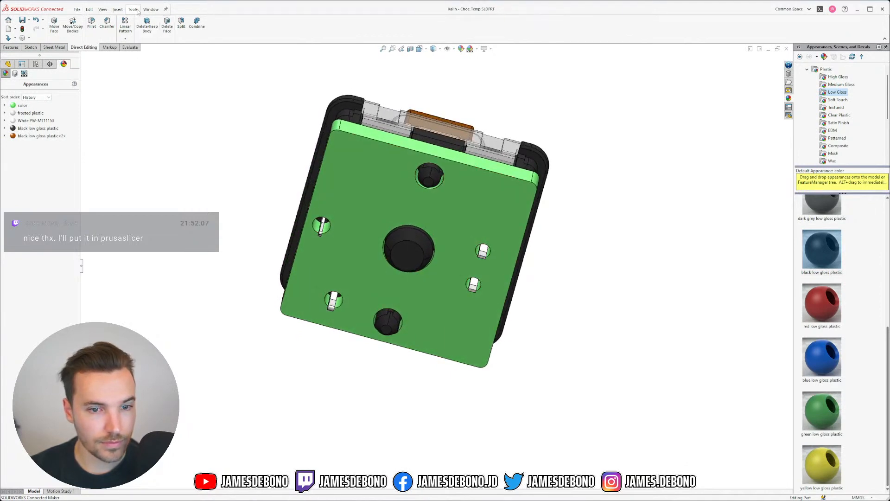
pyautogui.click(807, 68)
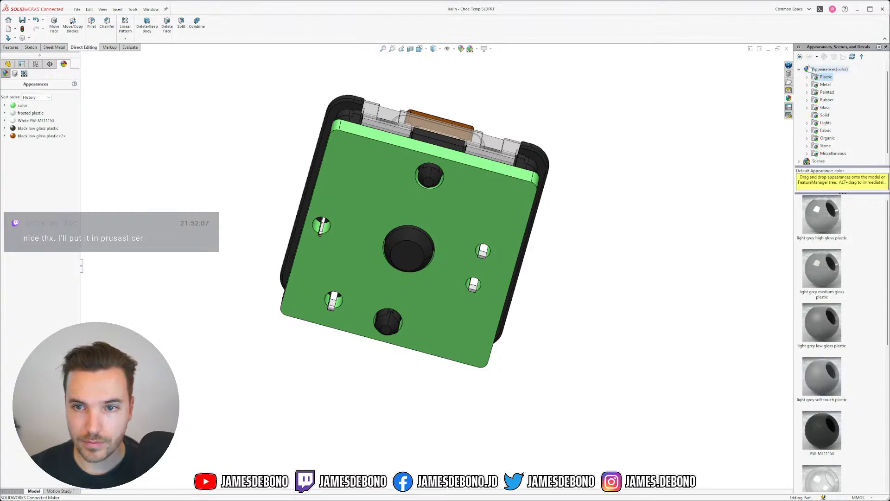
pyautogui.click(814, 84)
pyautogui.click(807, 85)
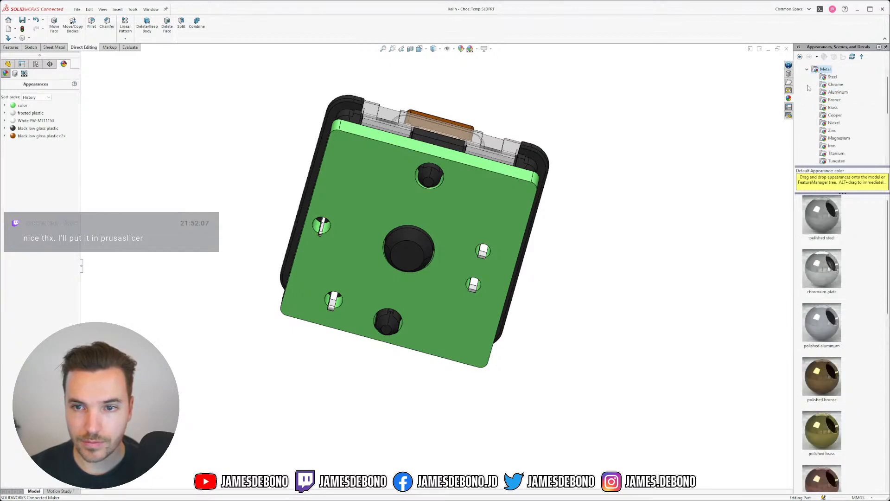
pyautogui.click(838, 92)
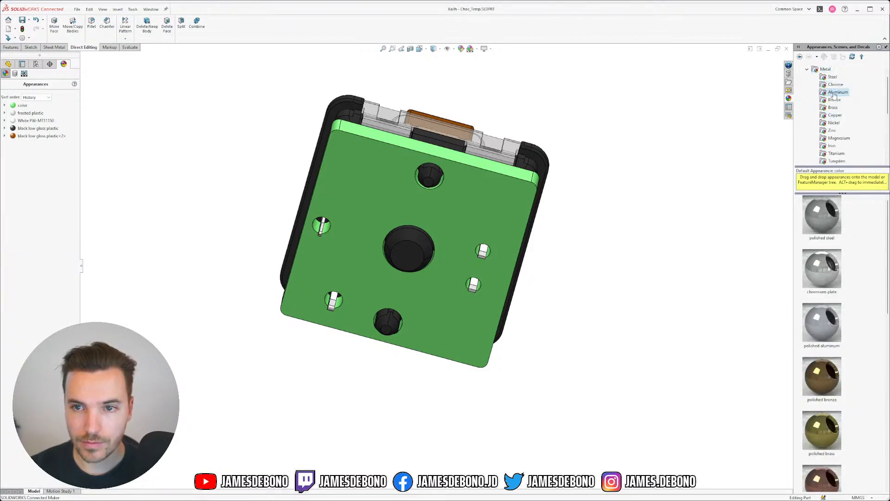
pyautogui.click(834, 123)
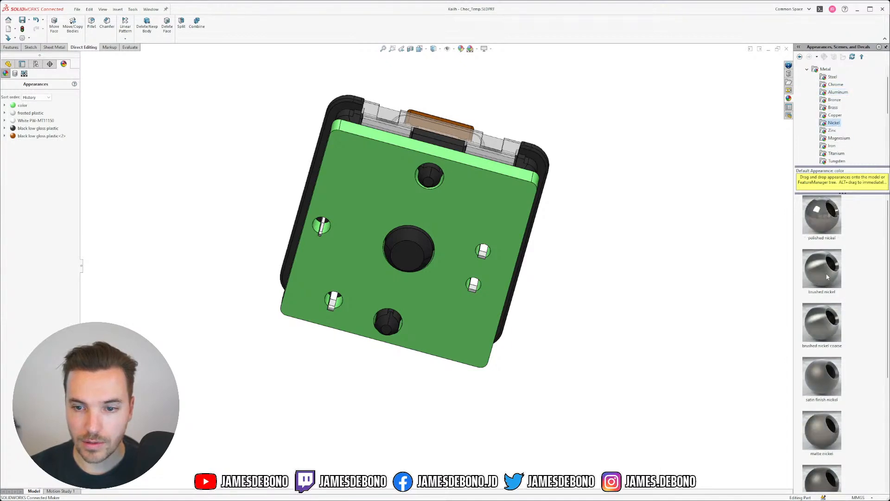
pyautogui.click(821, 428)
pyautogui.click(461, 48)
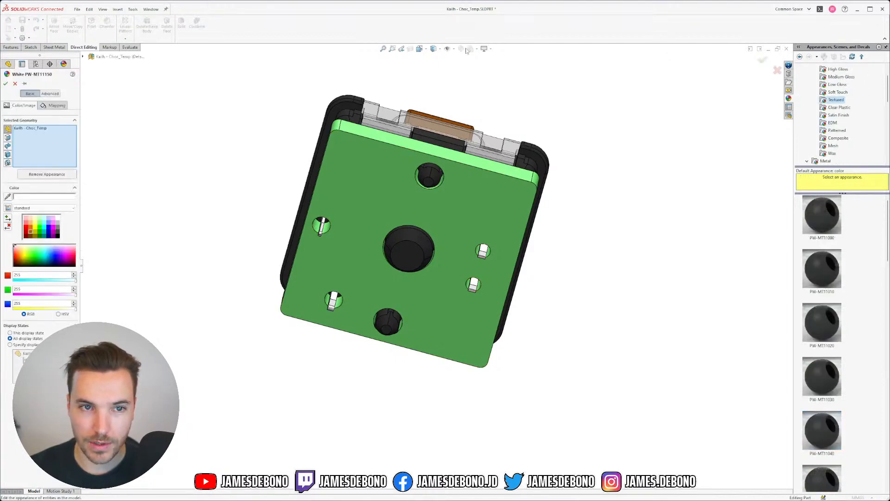
# Pick the matte nickel metal appearance for the part.
pyautogui.scroll(1, 810, 89)
pyautogui.click(807, 77)
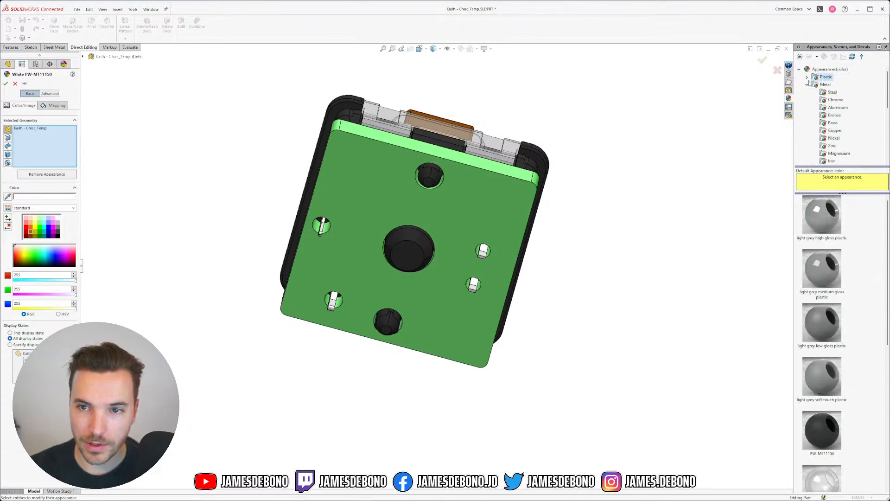
pyautogui.scroll(-1, 832, 115)
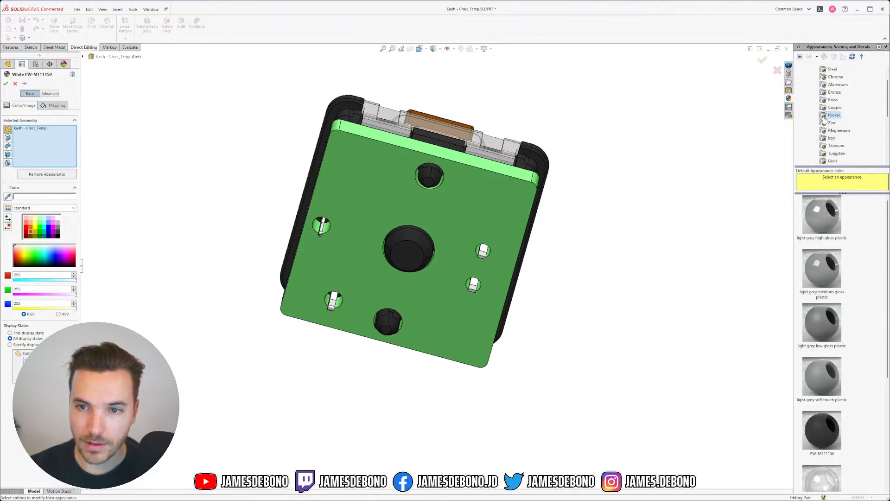
pyautogui.click(833, 115)
pyautogui.scroll(-3, 807, 375)
pyautogui.click(816, 271)
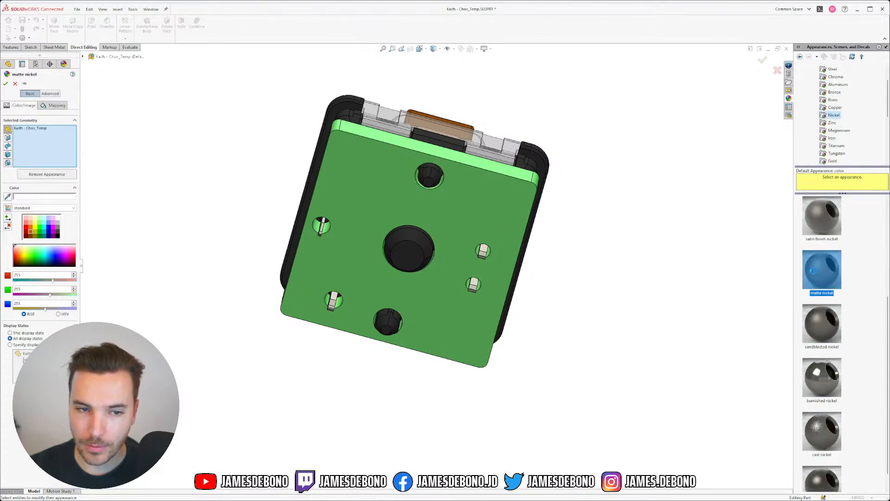
# Replace the whole-part target with only the four pin bodies projecting through the green plate, and apply the matte nickel appearance to them.
pyautogui.rightClick(43, 152)
pyautogui.click(56, 155)
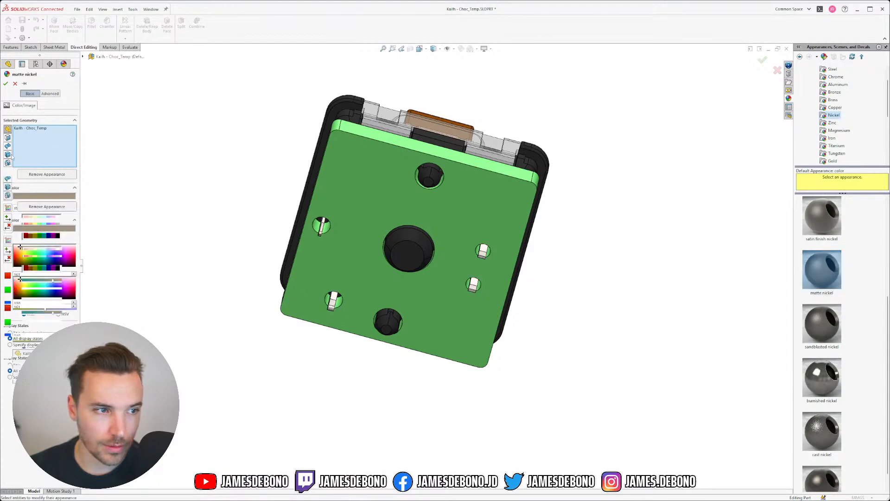
pyautogui.click(7, 187)
pyautogui.scroll(-4, 408, 300)
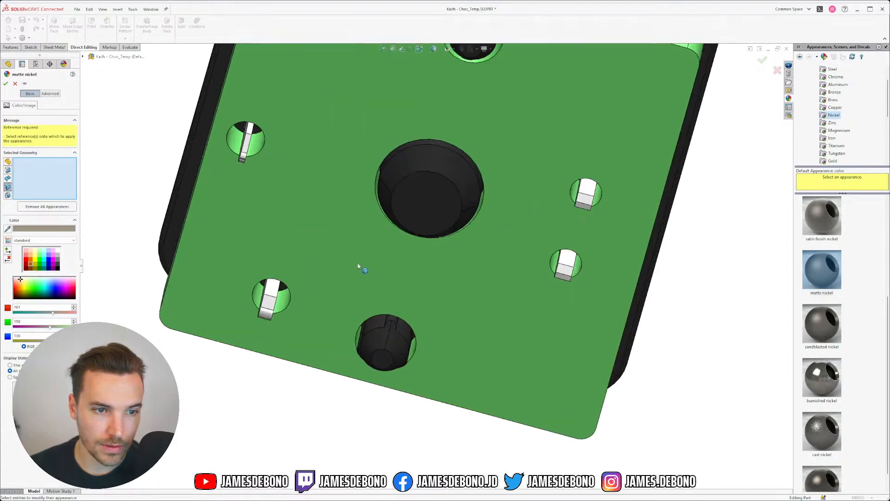
pyautogui.moveTo(362, 266); pyautogui.dragTo(280, 208, button='middle')
pyautogui.click(258, 185)
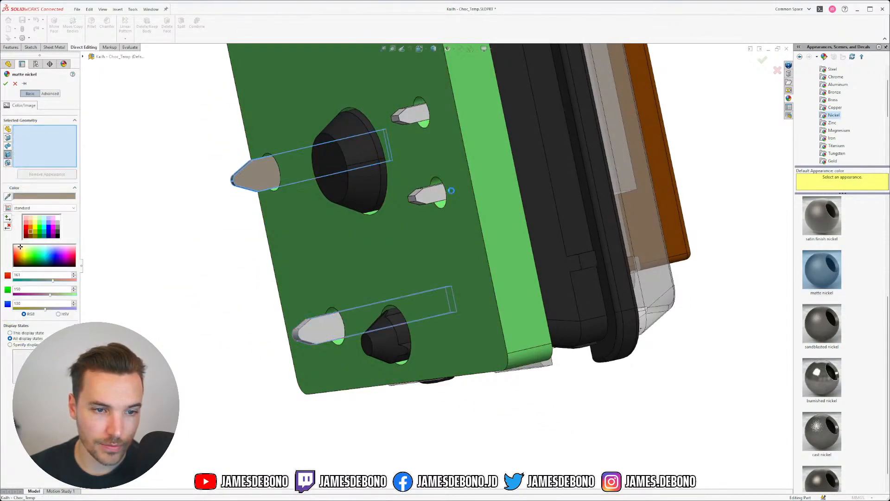
pyautogui.click(318, 330)
pyautogui.click(427, 193)
pyautogui.click(419, 123)
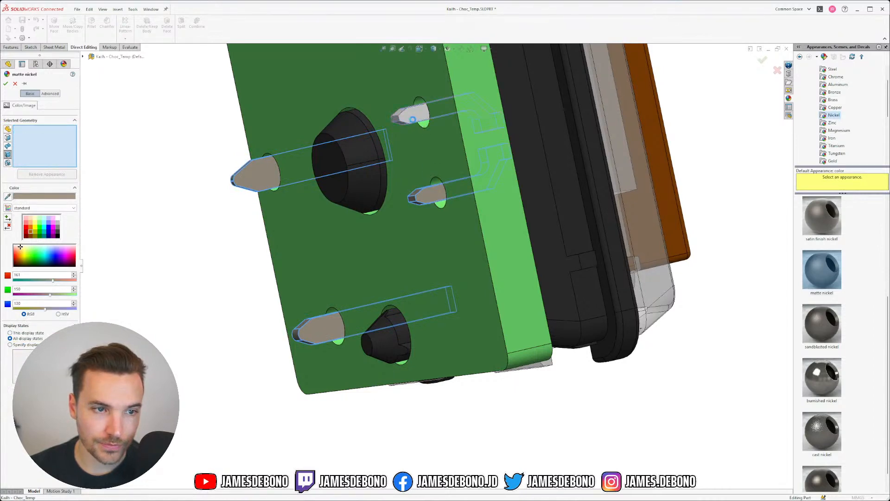
pyautogui.click(5, 83)
# Examine the coloured switch from above, including the orange stem and transparent cover.
pyautogui.scroll(5, 496, 279)
pyautogui.moveTo(496, 279); pyautogui.dragTo(513, 299, button='middle')
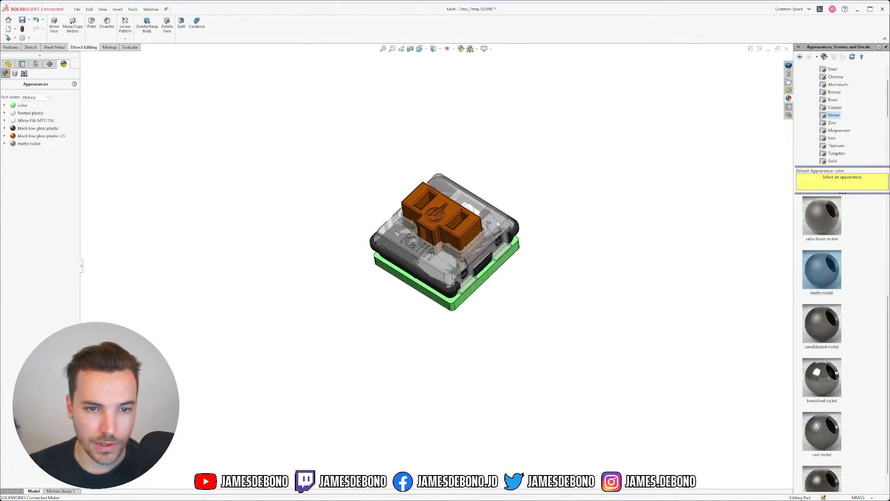
pyautogui.scroll(-5, 496, 263)
pyautogui.scroll(-5, 496, 263)
pyautogui.moveTo(496, 263)
pyautogui.mouseDown(button='middle')
pyautogui.moveTo(517, 338)
pyautogui.moveTo(433, 238)
pyautogui.moveTo(493, 271)
pyautogui.mouseUp(button='middle')
pyautogui.scroll(5, 440, 297)
pyautogui.scroll(-2, 438, 310)
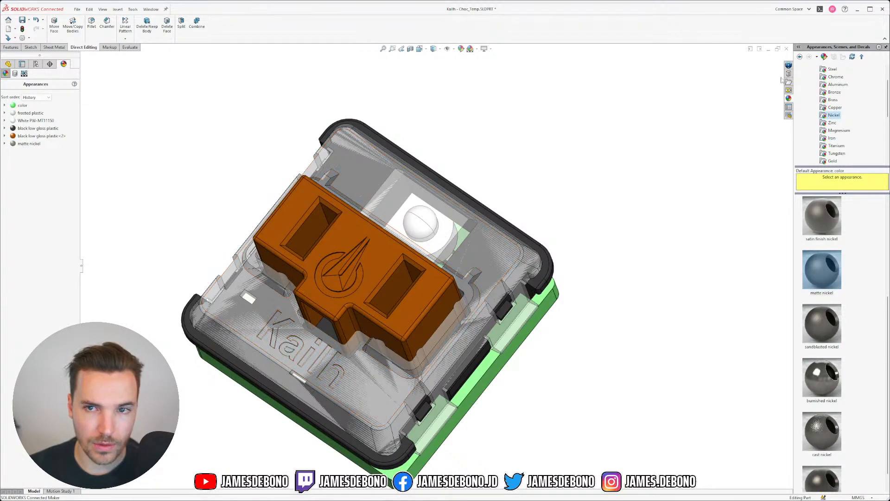
pyautogui.moveTo(547, 235); pyautogui.dragTo(381, 297, button='middle')
# Examine the underside of the green plate around the pins and holes, and the switch's top side.
pyautogui.click(8, 64)
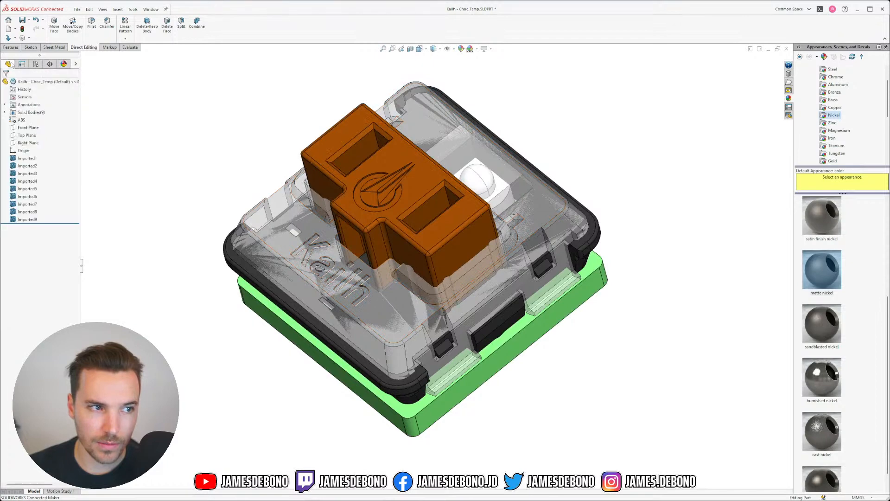
pyautogui.scroll(3, 440, 251)
pyautogui.scroll(-2, 443, 232)
pyautogui.moveTo(485, 210); pyautogui.dragTo(438, 212, button='middle')
pyautogui.scroll(-5, 436, 197)
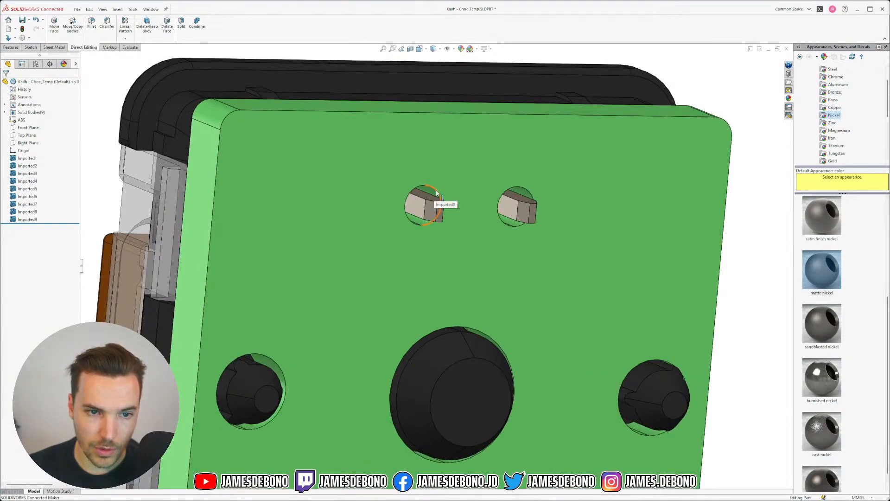
pyautogui.click(437, 193)
pyautogui.scroll(6, 437, 195)
pyautogui.scroll(-2, 437, 279)
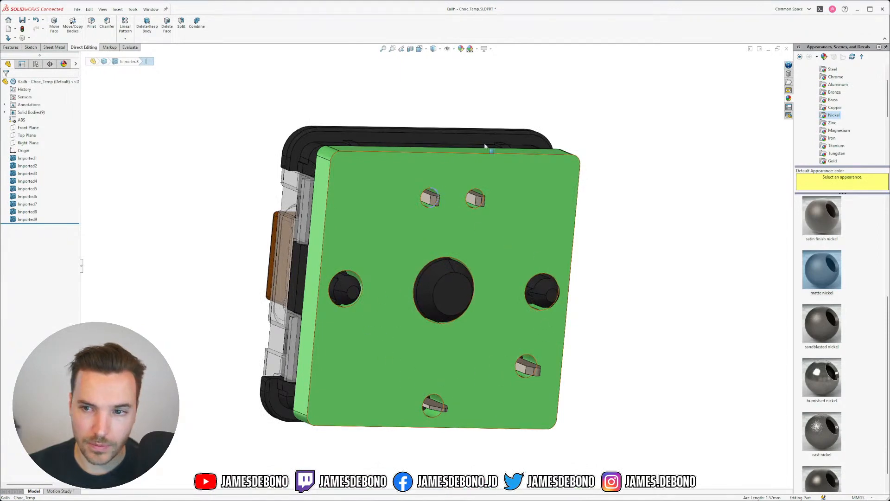
pyautogui.scroll(-2, 397, 245)
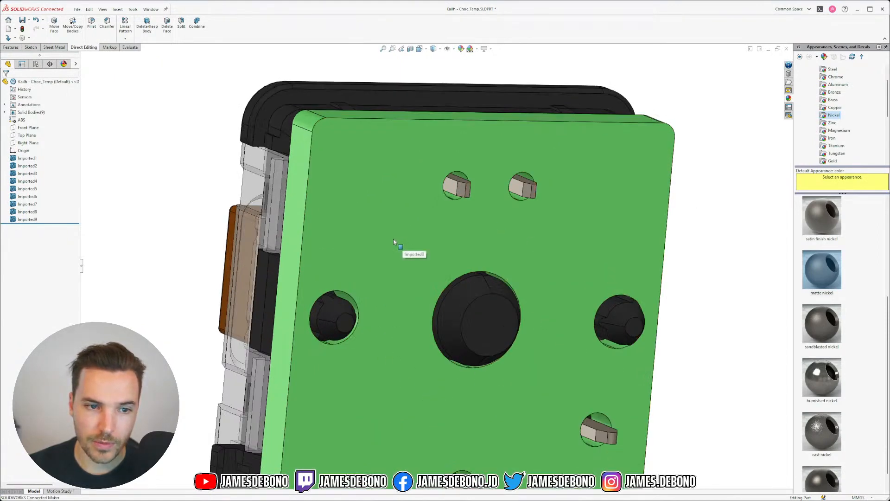
pyautogui.scroll(4, 403, 246)
pyautogui.moveTo(404, 246); pyautogui.dragTo(516, 251, button='middle')
pyautogui.scroll(2, 394, 288)
pyautogui.scroll(-2, 394, 300)
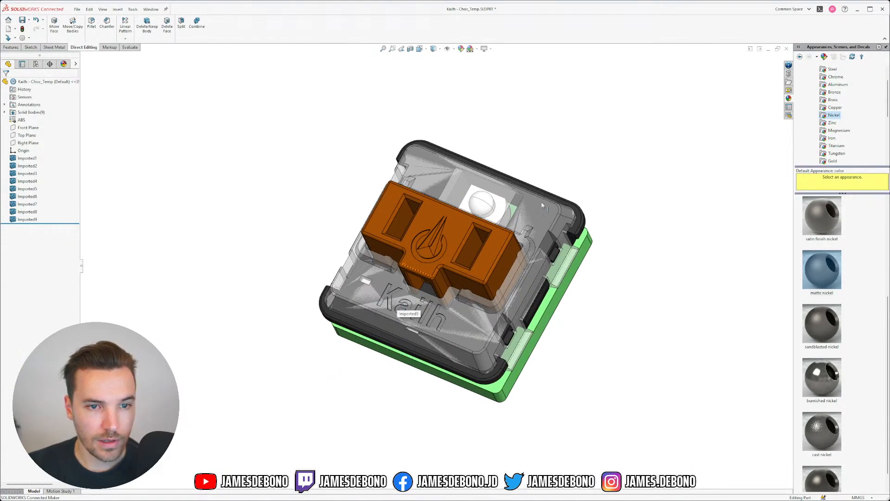
# Save the current part and save it again under the new name Kailh - Choc.SLDPRT.
pyautogui.hotkey('ctrl', 's')
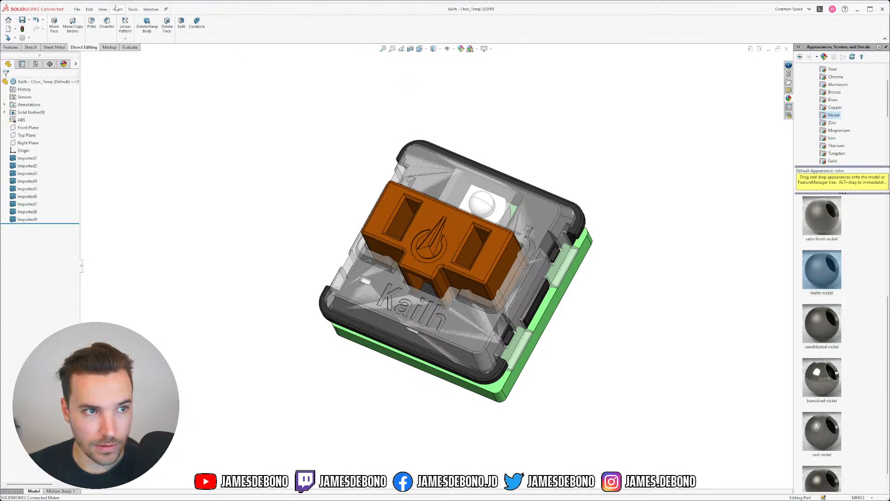
pyautogui.click(75, 10)
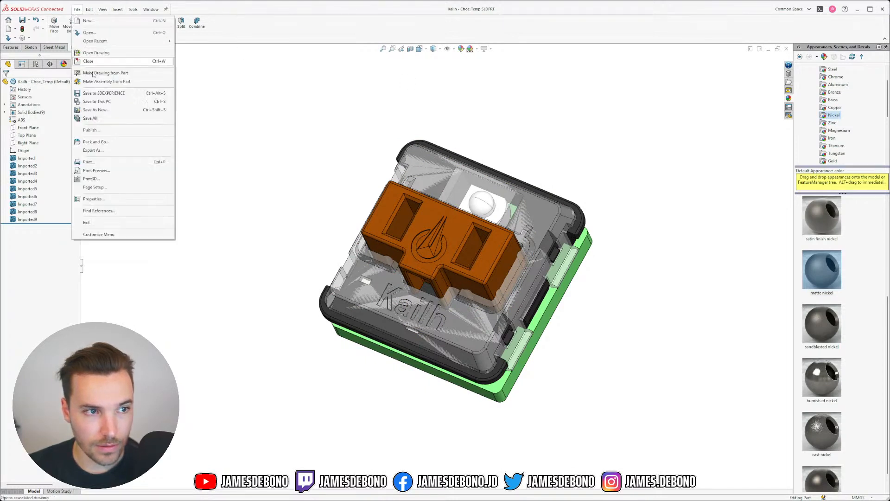
pyautogui.click(106, 112)
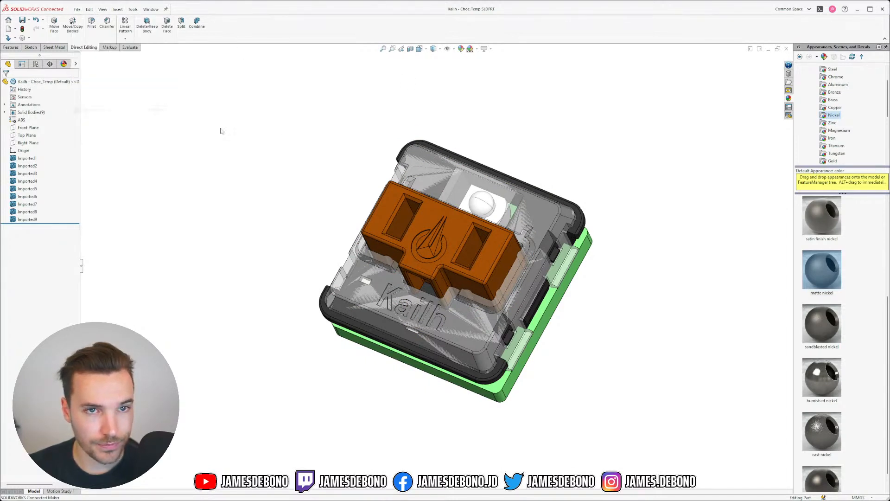
pyautogui.click(362, 310)
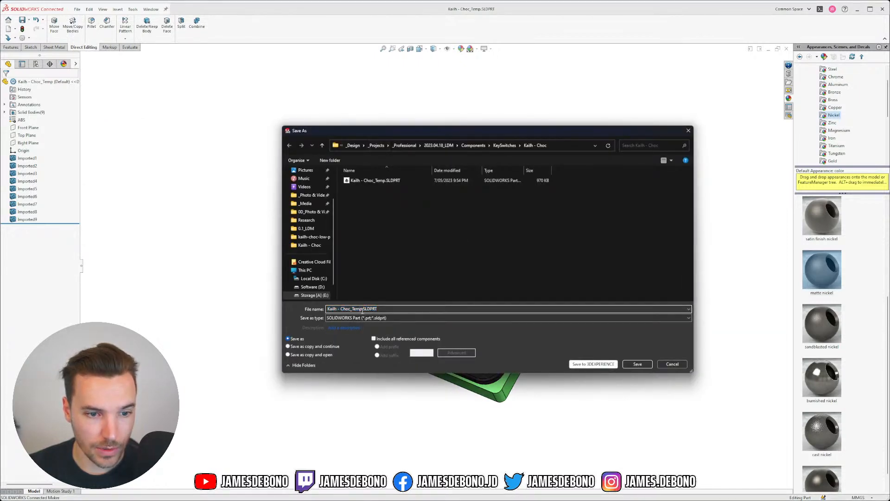
pyautogui.press('BackSpace')
pyautogui.press('BackSpace')
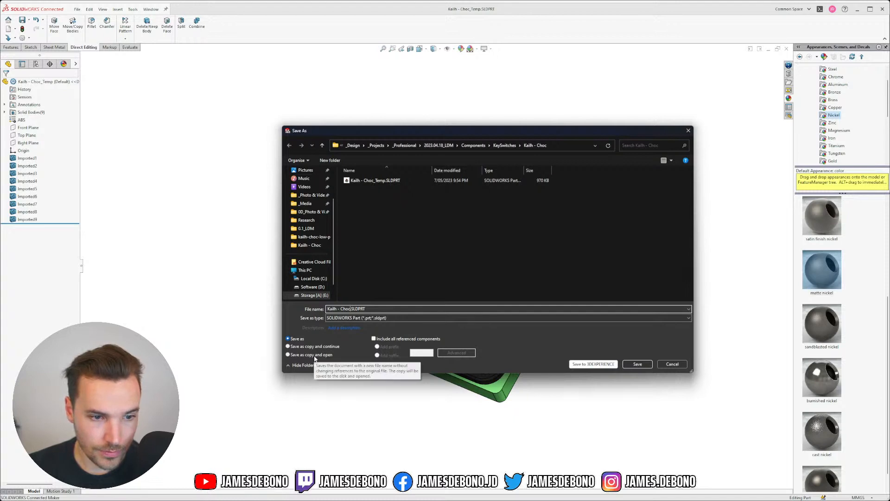
pyautogui.click(637, 364)
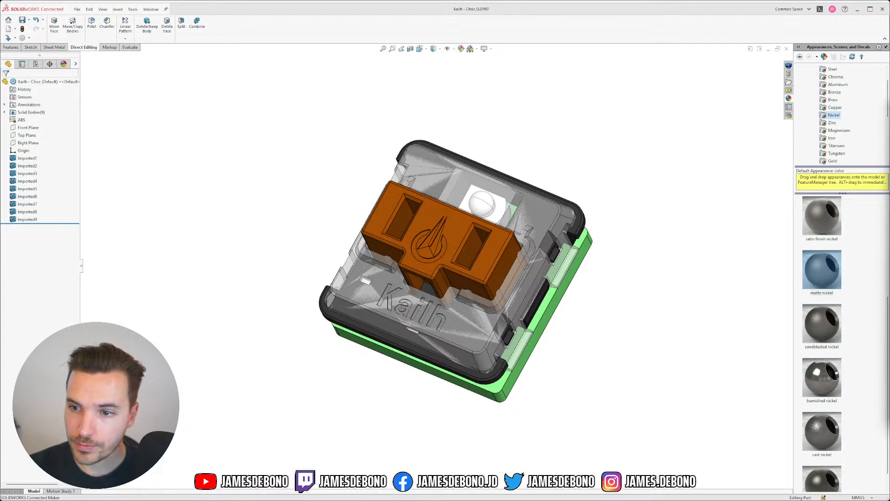
# Add a new configuration named Switch to the part.
pyautogui.moveTo(497, 236); pyautogui.dragTo(507, 178, button='middle')
pyautogui.moveTo(519, 221); pyautogui.dragTo(532, 166, button='middle')
pyautogui.click(36, 64)
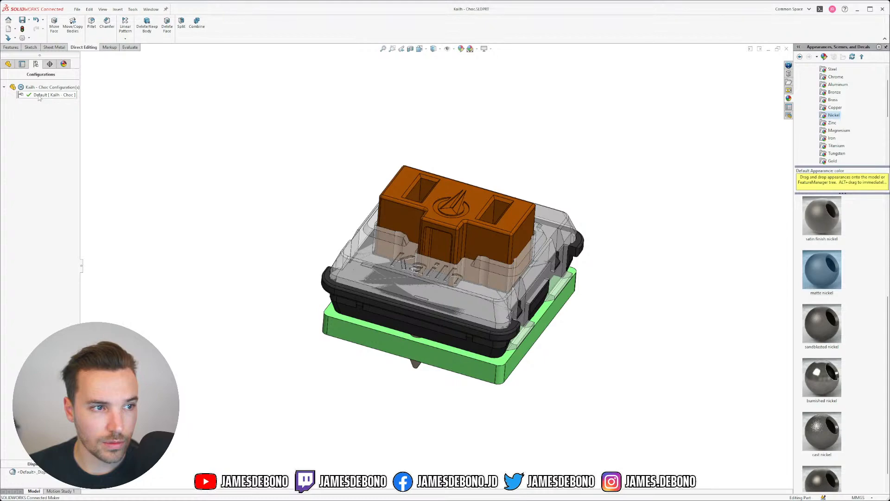
pyautogui.moveTo(453, 183); pyautogui.dragTo(447, 200, button='middle')
pyautogui.rightClick(59, 120)
pyautogui.click(79, 125)
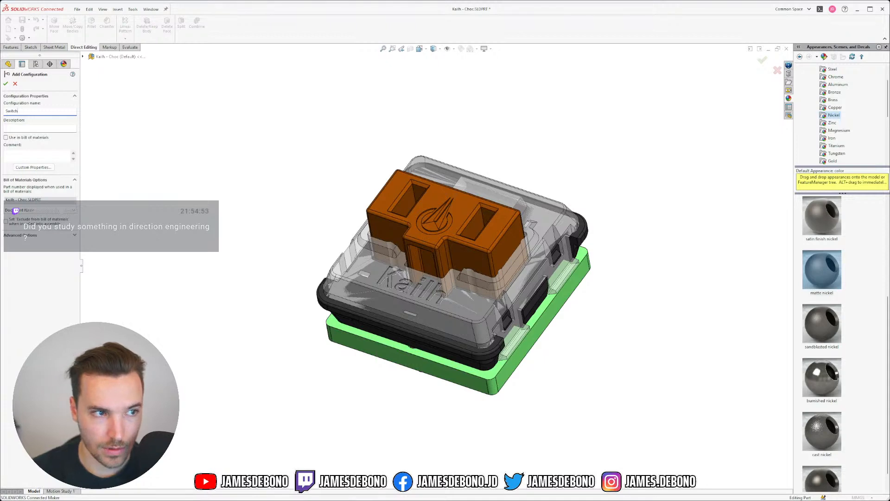
pyautogui.click(5, 85)
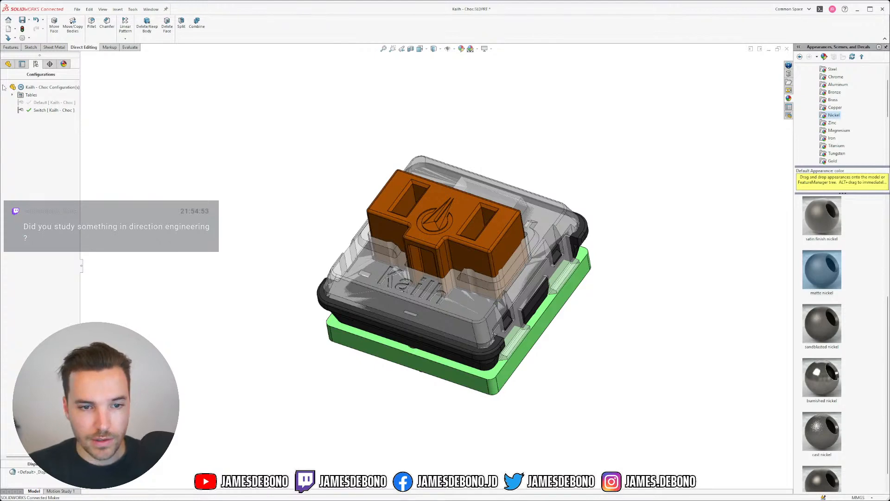
# Examine the switch, the white LED and the green plate together with the part's features and configurations.
pyautogui.click(9, 65)
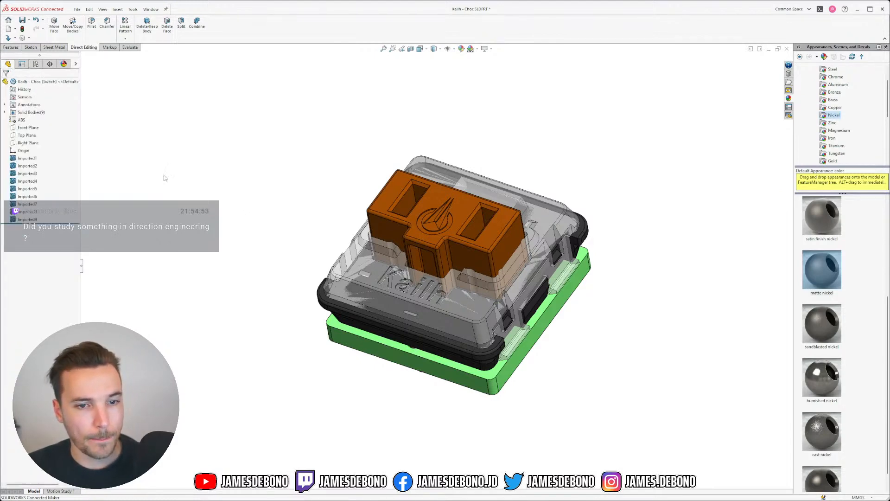
pyautogui.scroll(-4, 268, 183)
pyautogui.moveTo(321, 264); pyautogui.dragTo(246, 255, button='middle')
pyautogui.scroll(6, 613, 356)
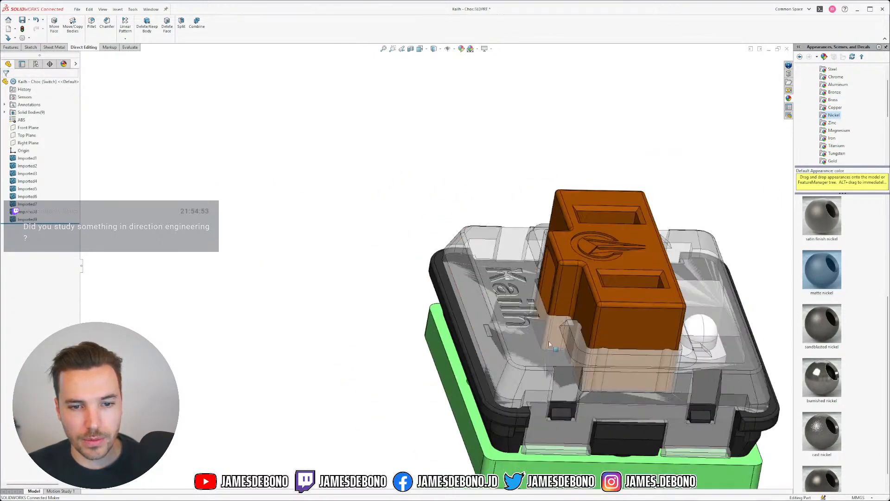
pyautogui.scroll(-3, 613, 356)
pyautogui.moveTo(612, 355); pyautogui.dragTo(473, 290, button='middle')
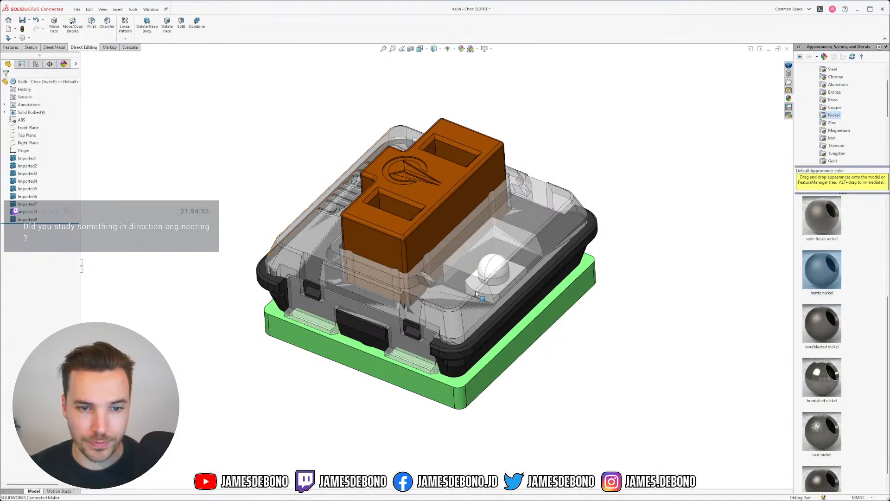
pyautogui.moveTo(508, 281); pyautogui.dragTo(590, 187, button='middle')
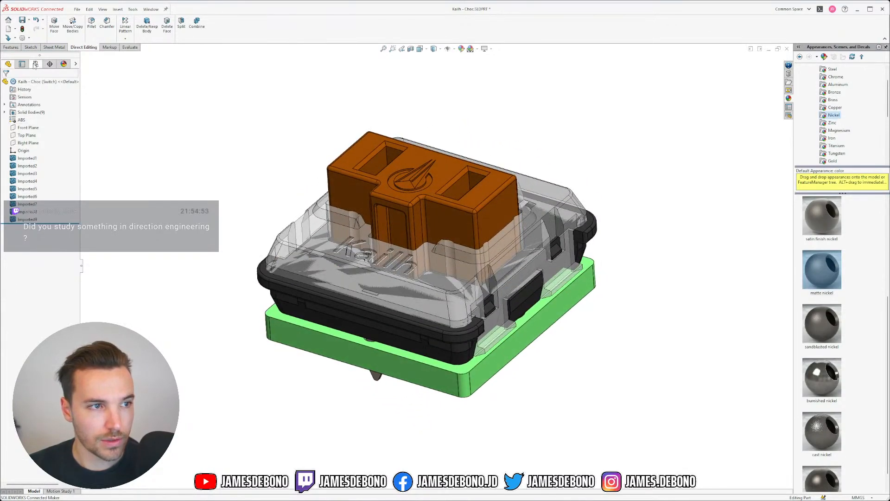
pyautogui.click(36, 64)
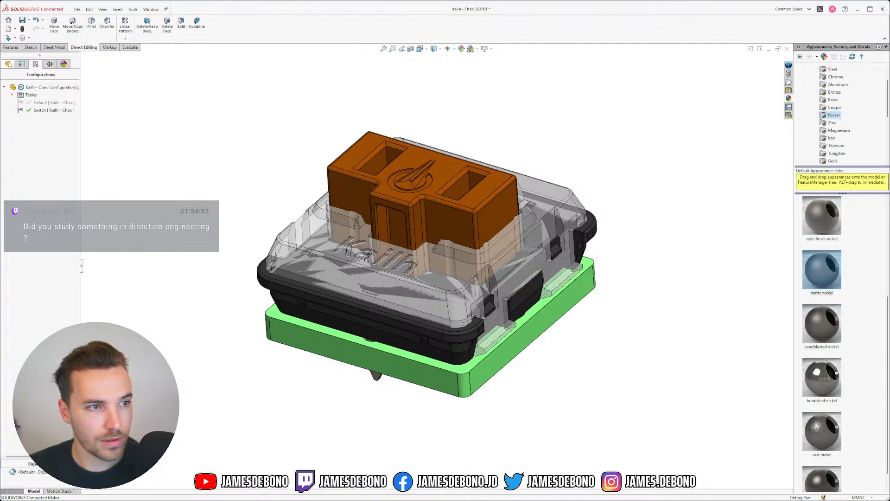
pyautogui.click(9, 64)
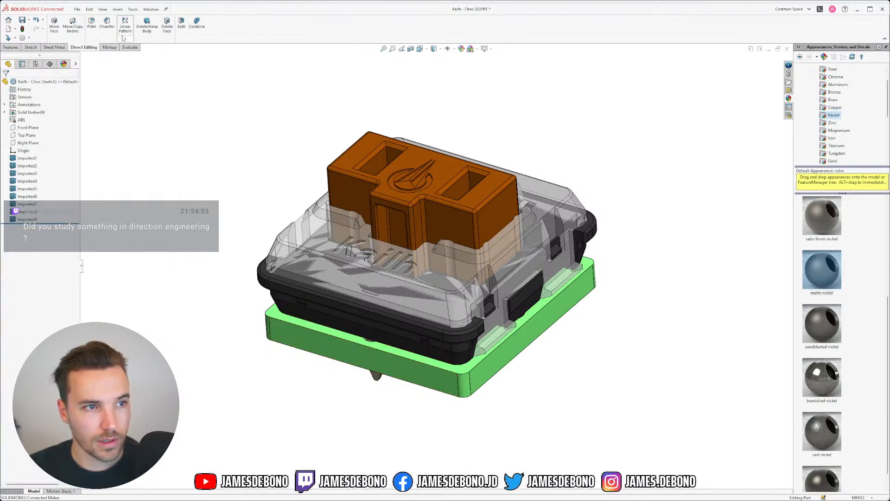
# Delete the green plate, the two small adjacent LED pins and the white LED body in the Switch configuration.
pyautogui.click(152, 26)
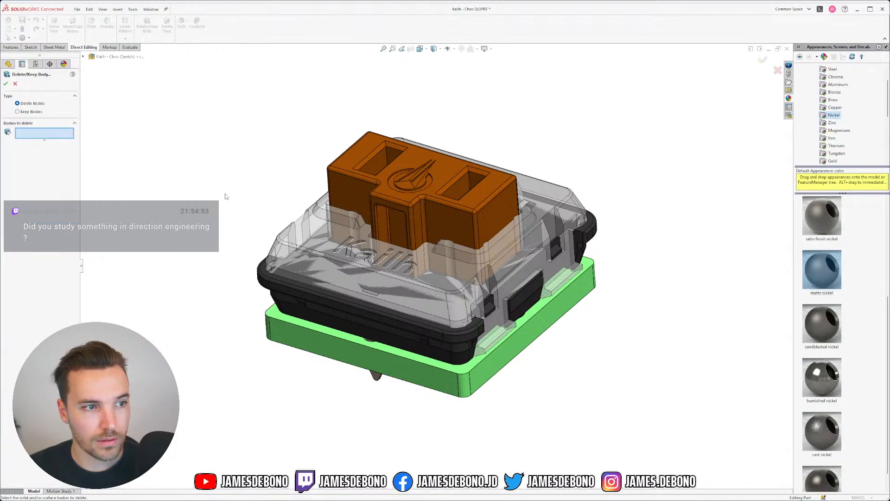
pyautogui.click(332, 349)
pyautogui.moveTo(212, 254); pyautogui.dragTo(188, 147, button='middle')
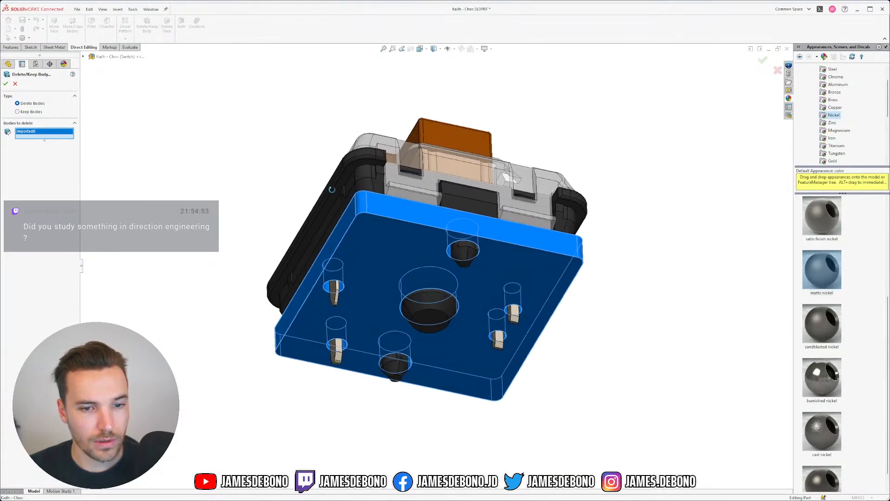
pyautogui.click(518, 315)
pyautogui.click(498, 339)
pyautogui.moveTo(498, 338); pyautogui.dragTo(521, 315, button='middle')
pyautogui.click(520, 231)
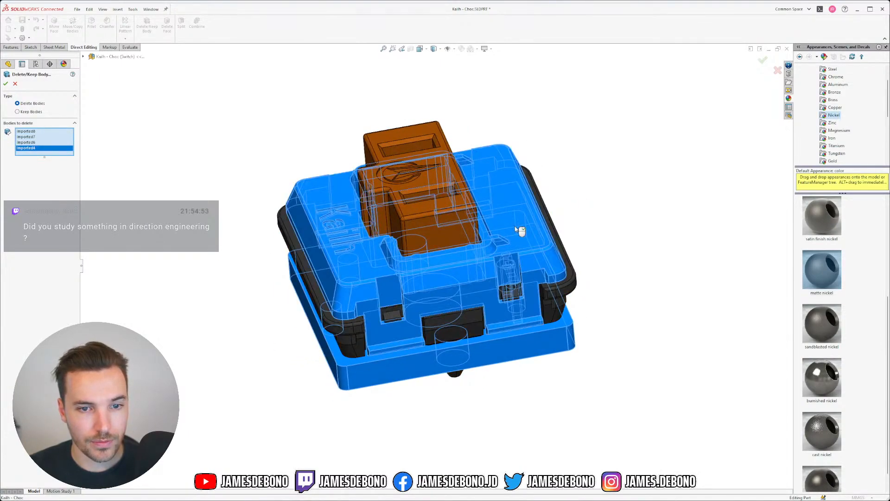
pyautogui.click(520, 231)
pyautogui.moveTo(520, 231); pyautogui.dragTo(505, 95, button='middle')
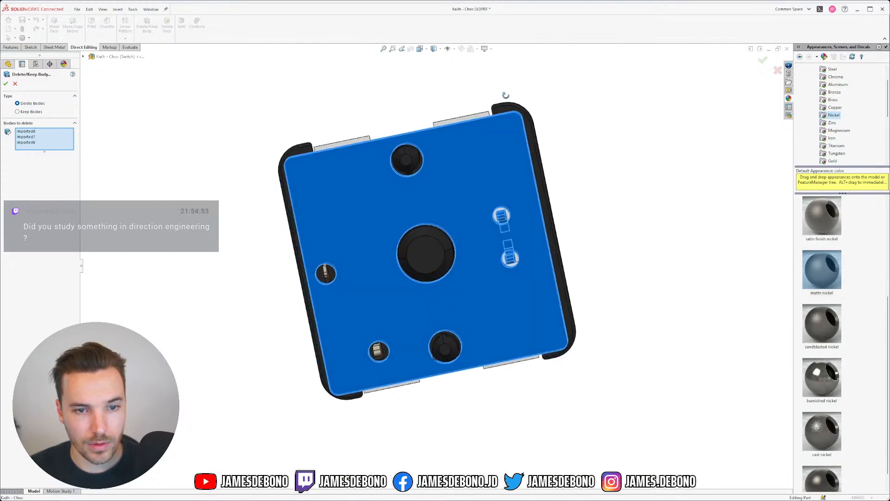
pyautogui.scroll(-5, 494, 220)
pyautogui.click(503, 206)
pyautogui.scroll(2, 451, 218)
pyautogui.moveTo(452, 218); pyautogui.dragTo(442, 427, button='middle')
pyautogui.scroll(2, 417, 362)
pyautogui.scroll(1, 362, 148)
pyautogui.moveTo(352, 139); pyautogui.dragTo(371, 114, button='middle')
pyautogui.hotkey('ctrl', '7')
pyautogui.click(6, 84)
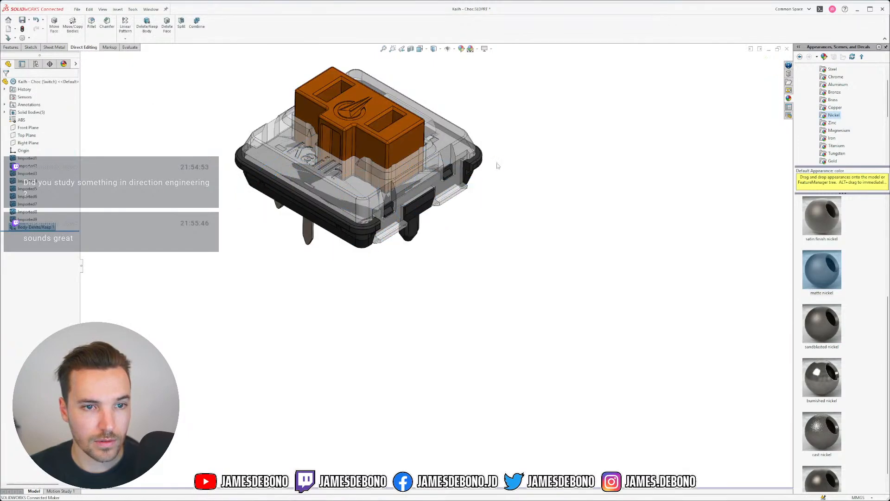
pyautogui.press('f')
pyautogui.moveTo(472, 335); pyautogui.dragTo(465, 356, button='middle')
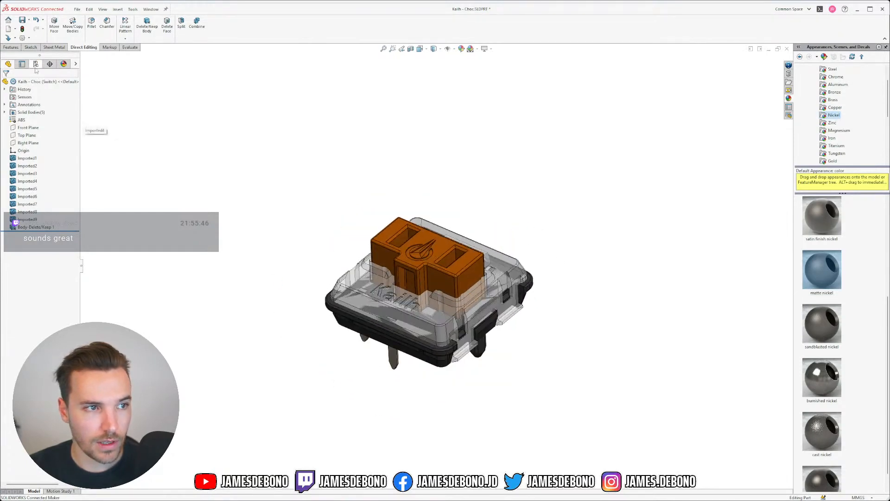
# Activate the Default configuration to check its bodies, and switch back to the Switch configuration.
pyautogui.click(36, 64)
pyautogui.click(44, 103)
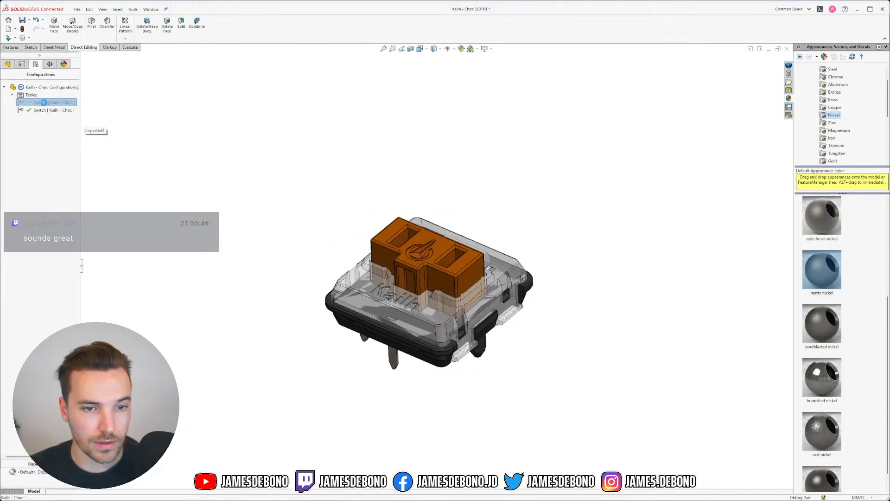
pyautogui.scroll(-4, 392, 301)
pyautogui.moveTo(572, 341); pyautogui.dragTo(583, 312, button='middle')
pyautogui.scroll(2, 589, 304)
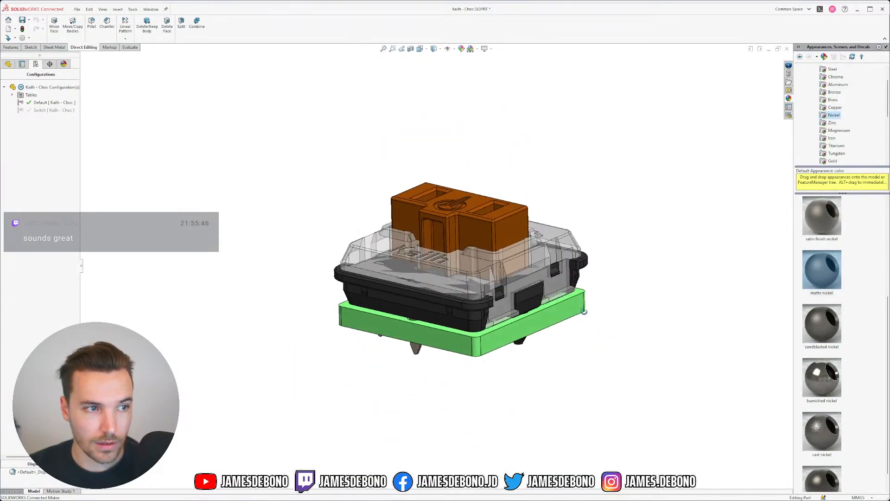
pyautogui.doubleClick(44, 110)
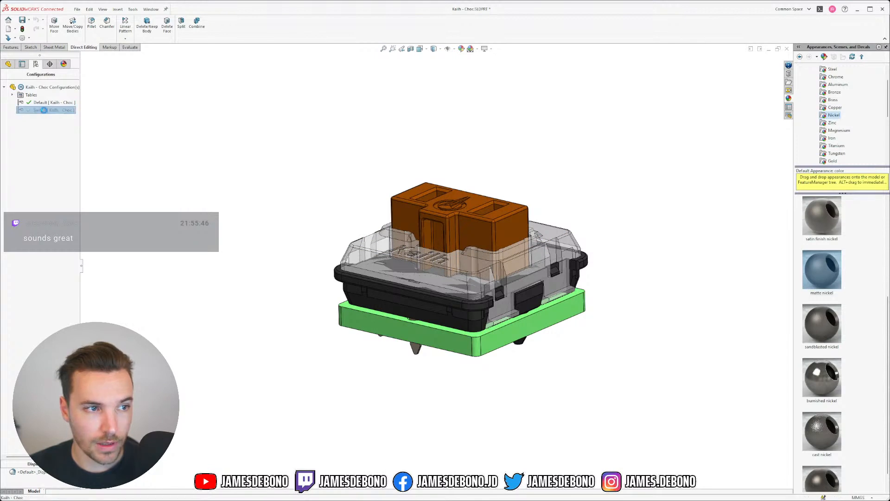
pyautogui.rightClick(31, 137)
pyautogui.click(60, 146)
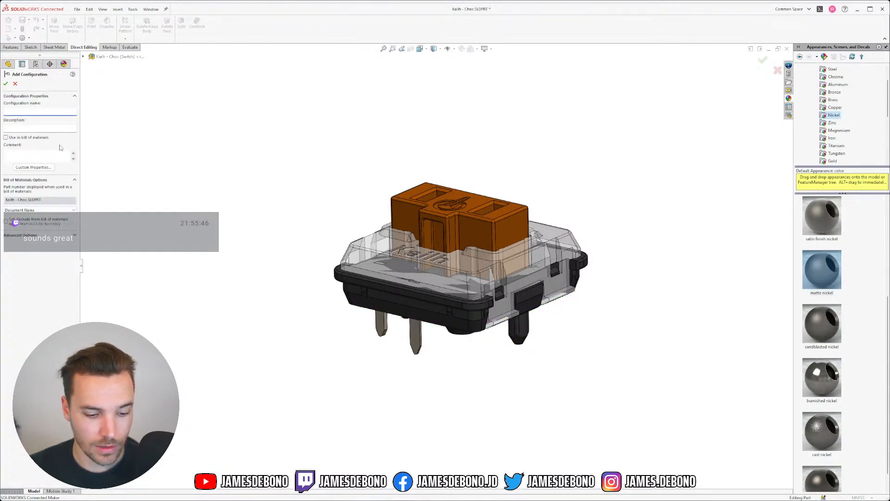
pyautogui.click(15, 84)
# Edit the Body-Delete/Keep 1 feature and remove the green plate and one LED pin from its bodies to delete.
pyautogui.click(37, 228)
pyautogui.click(43, 204)
pyautogui.moveTo(346, 177); pyautogui.dragTo(291, 198, button='middle')
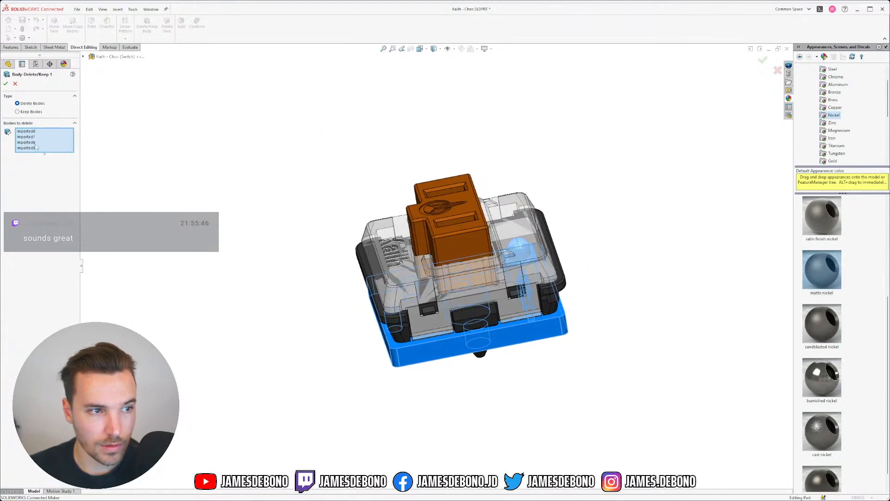
pyautogui.click(35, 142)
pyautogui.keyDown('ctrl'); pyautogui.click(27, 132); pyautogui.keyUp('ctrl')
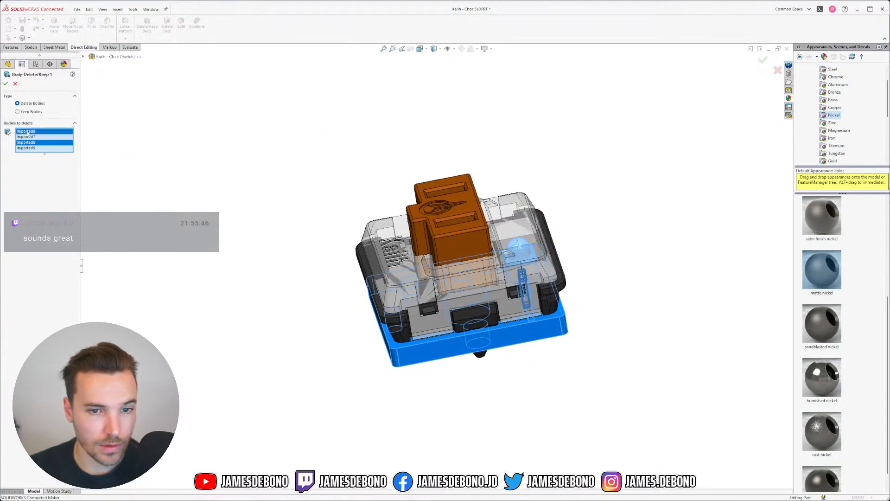
pyautogui.rightClick(28, 131)
pyautogui.click(39, 135)
pyautogui.moveTo(231, 206); pyautogui.dragTo(139, 161, button='middle')
pyautogui.click(6, 83)
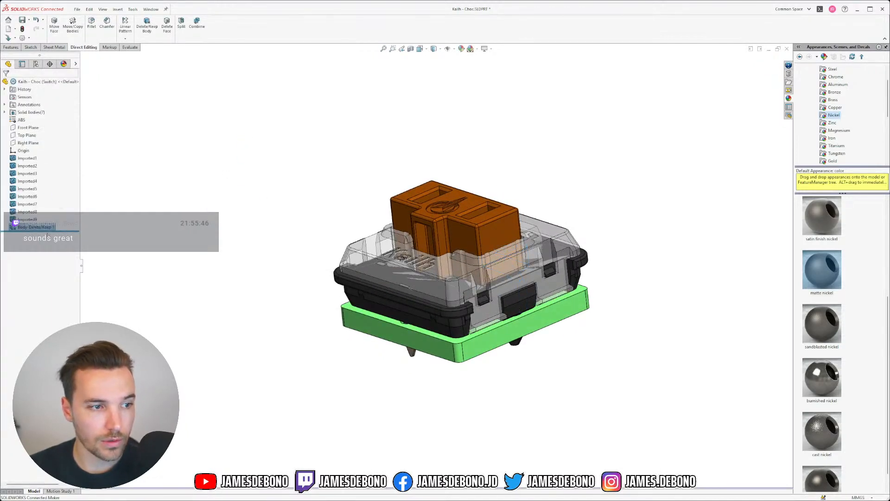
# Rename the body-deletion feature as Delete LED.
pyautogui.click(36, 227)
pyautogui.click(36, 227)
pyautogui.write('Delete')
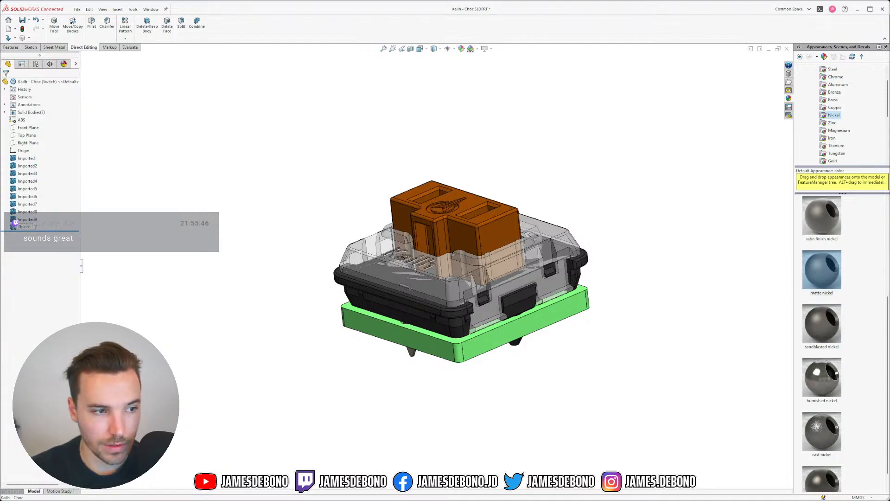
pyautogui.press('Return')
# Add the second LED pin to the bodies deleted by the Delete LED feature.
pyautogui.moveTo(264, 211); pyautogui.dragTo(175, 119, button='middle')
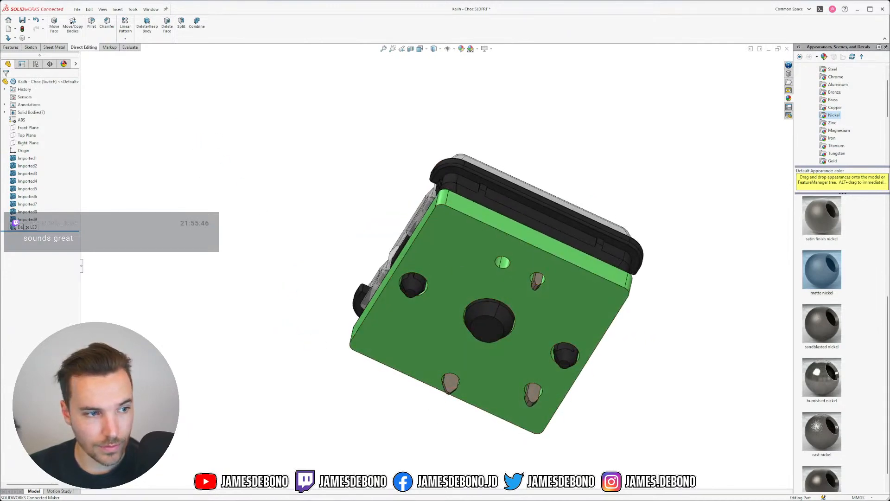
pyautogui.click(28, 227)
pyautogui.click(41, 205)
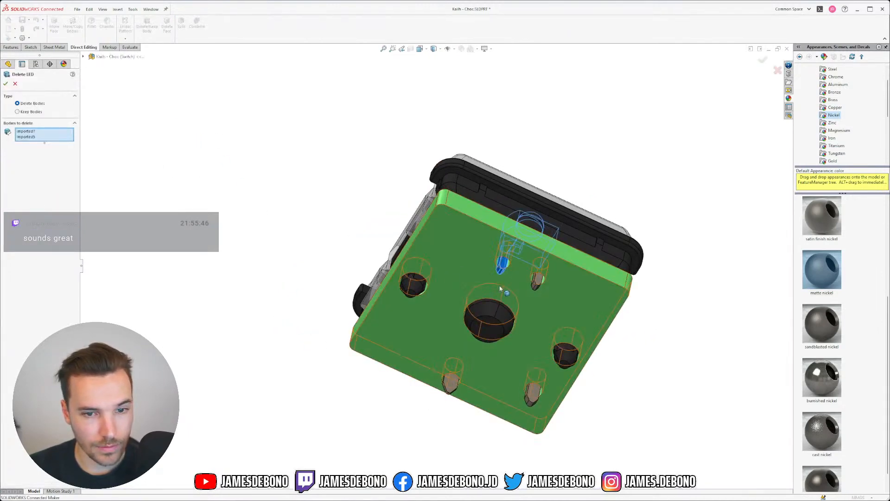
pyautogui.click(537, 279)
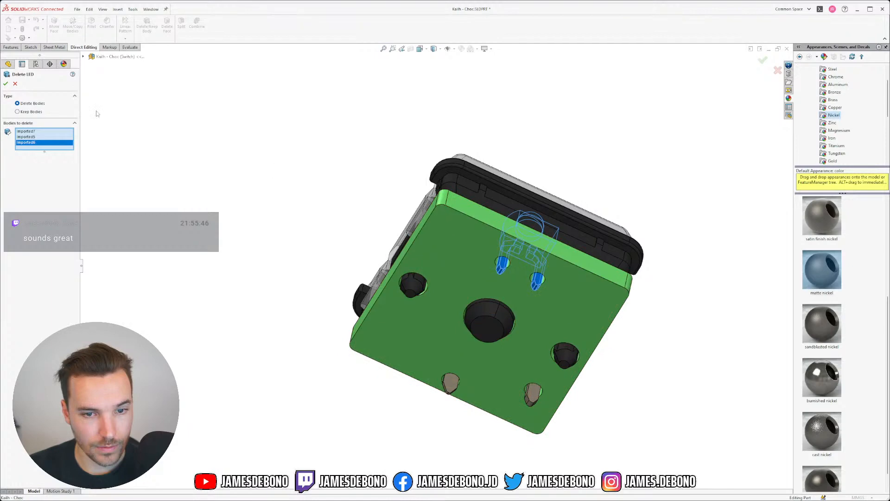
pyautogui.click(5, 86)
# Delete the green plate body with a separate Delete/Keep Body feature.
pyautogui.moveTo(330, 175); pyautogui.dragTo(252, 292, button='middle')
pyautogui.scroll(3, 634, 350)
pyautogui.click(147, 25)
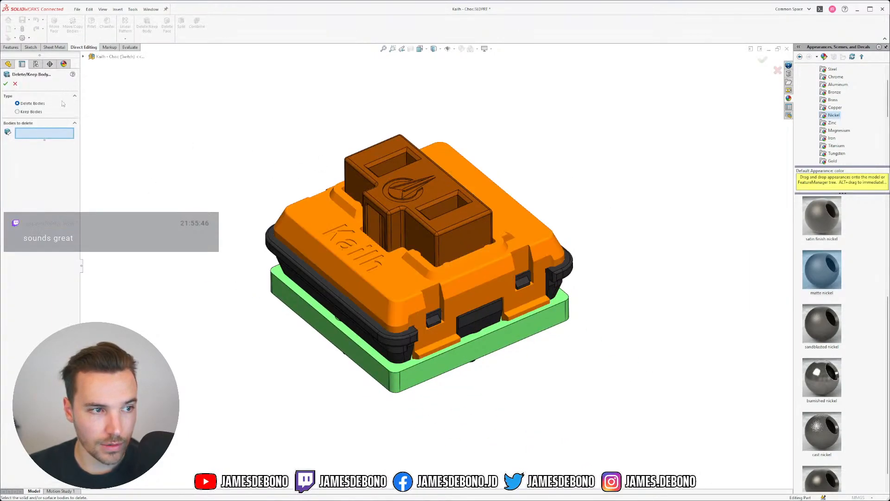
pyautogui.click(487, 349)
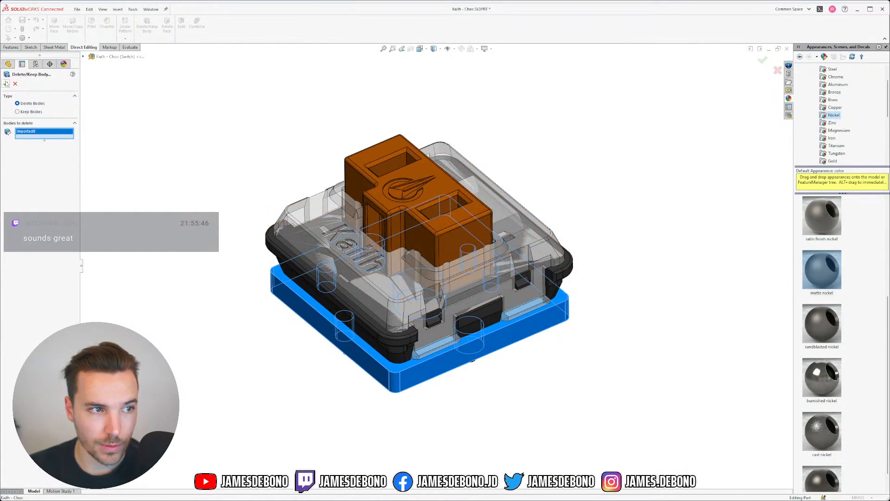
pyautogui.click(5, 84)
# Rename the feature that deletes the green plate as Delete PCB.
pyautogui.rightClick(22, 235)
pyautogui.click(22, 236)
pyautogui.rightClick(32, 236)
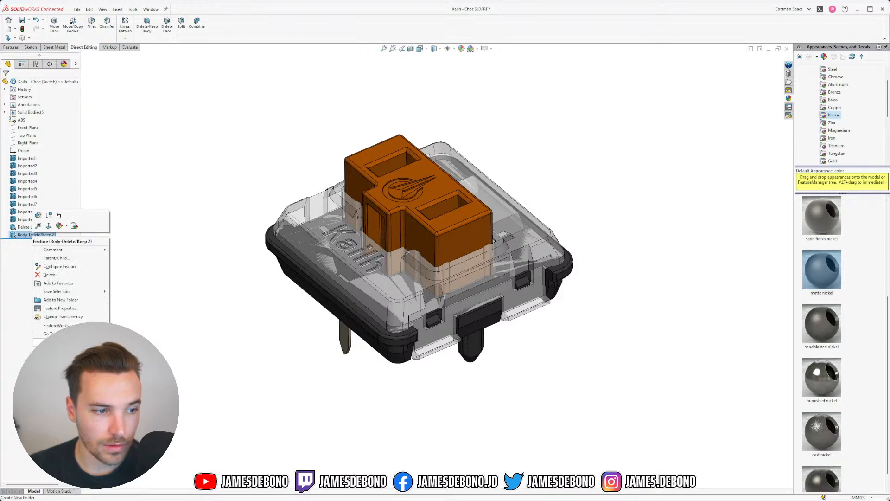
pyautogui.moveTo(70, 343)
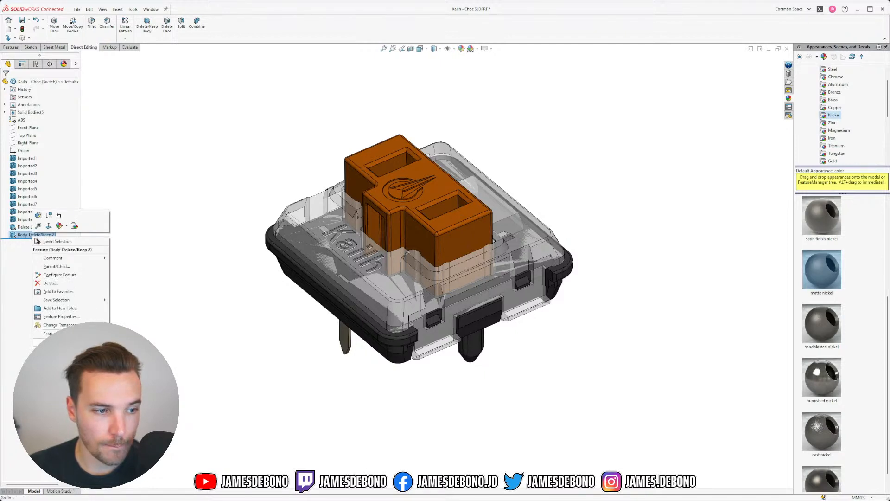
pyautogui.click(23, 236)
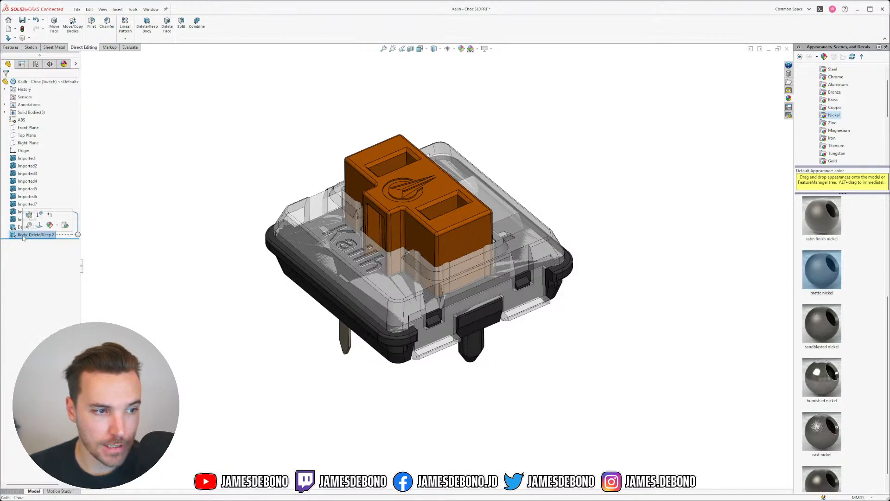
pyautogui.rightClick(23, 236)
pyautogui.click(23, 235)
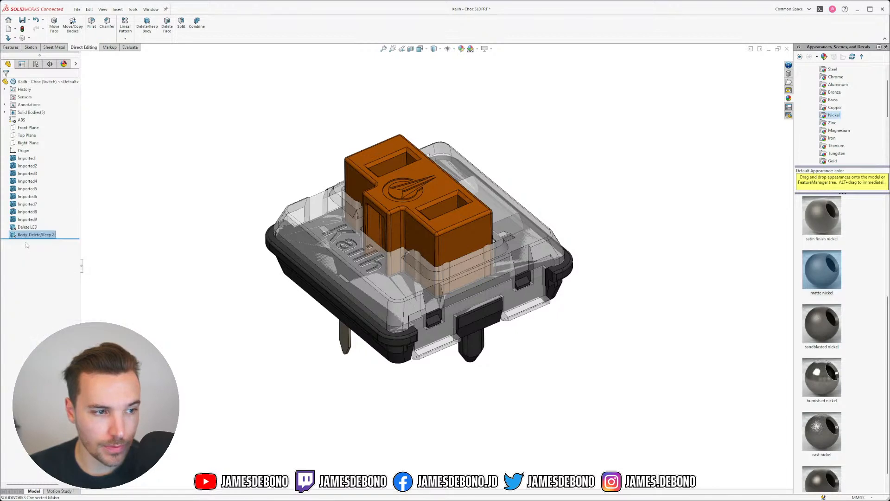
pyautogui.rightClick(29, 238)
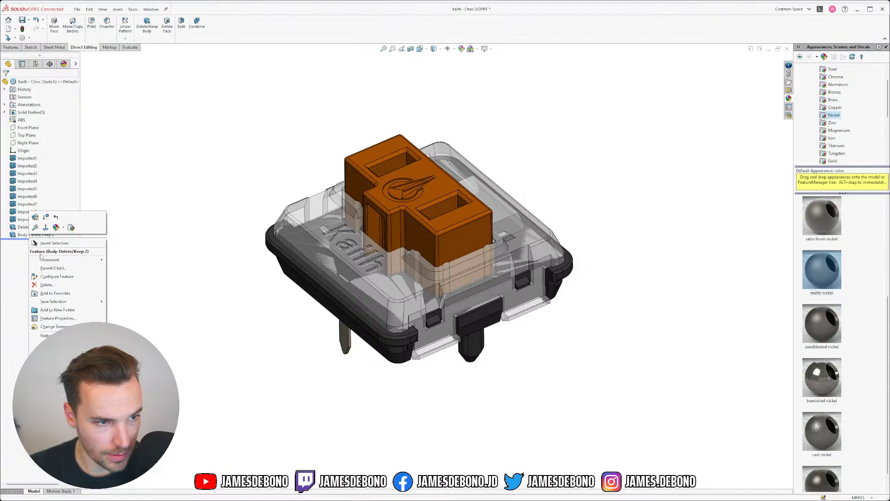
pyautogui.click(21, 238)
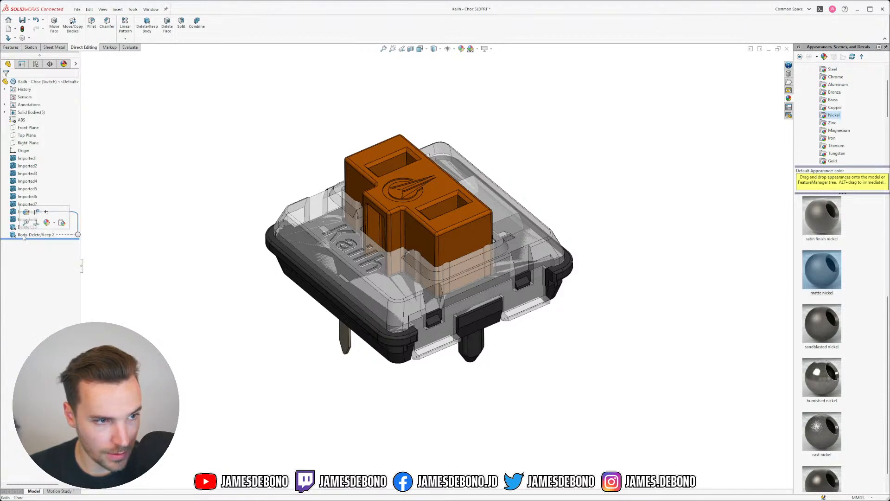
pyautogui.click(24, 235)
pyautogui.write('R')
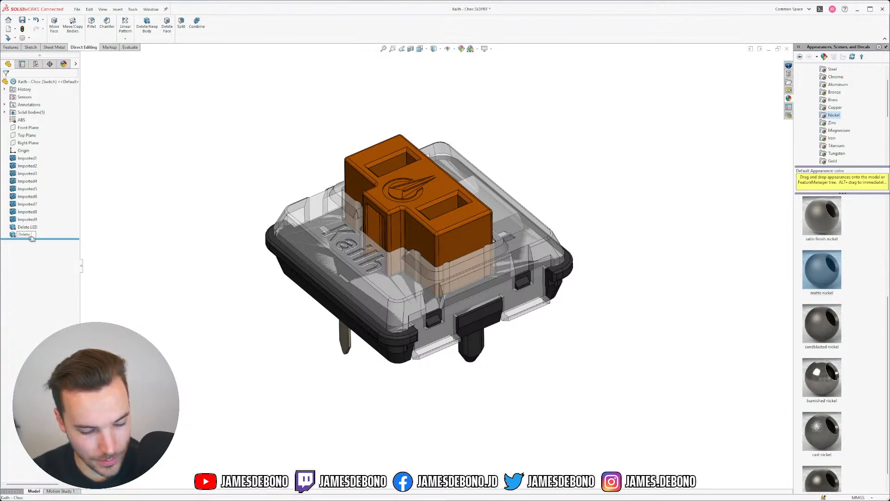
pyautogui.press('Return')
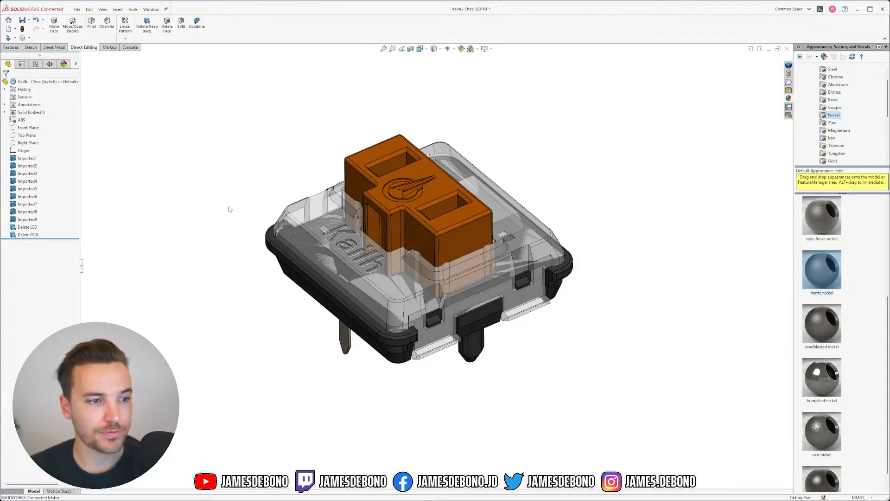
# Reorder the features so that Delete PCB comes before Delete LED.
pyautogui.scroll(1, 480, 305)
pyautogui.moveTo(231, 229)
pyautogui.mouseDown(button='middle')
pyautogui.moveTo(192, 216)
pyautogui.moveTo(206, 197)
pyautogui.moveTo(226, 223)
pyautogui.mouseUp(button='middle')
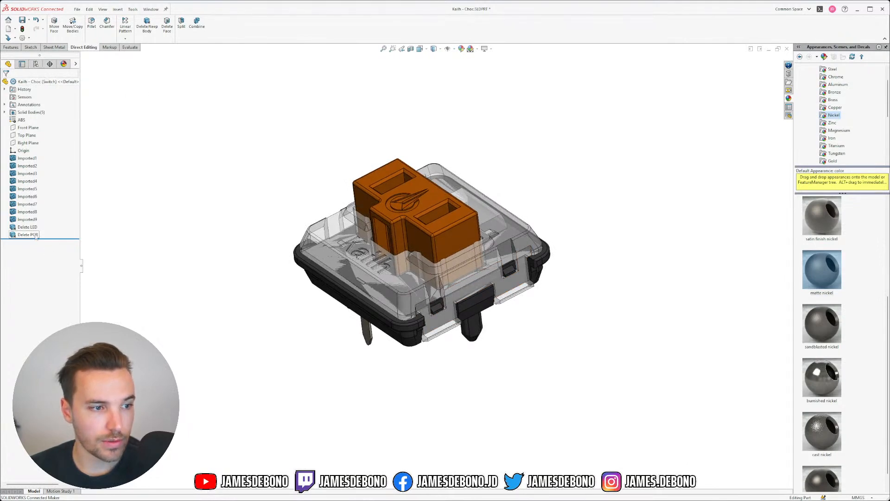
pyautogui.moveTo(29, 232); pyautogui.dragTo(30, 239)
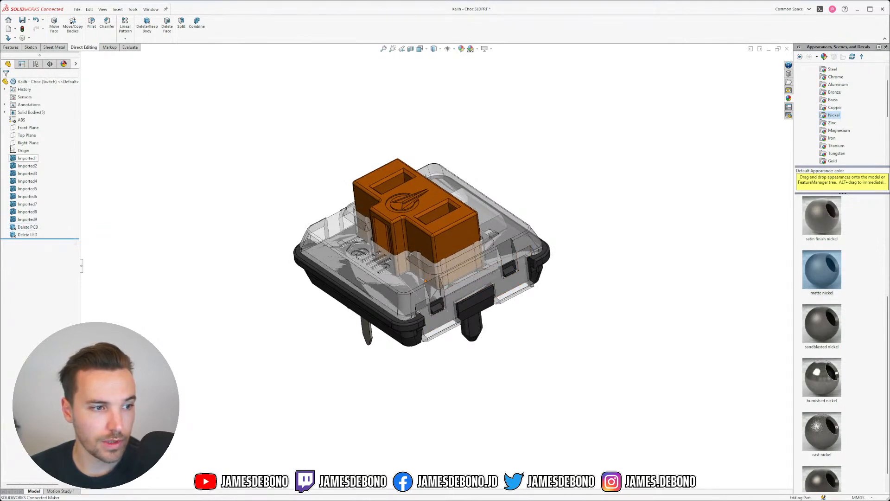
# Add a new configuration named Switch + PCB to the part.
pyautogui.click(35, 67)
pyautogui.rightClick(38, 149)
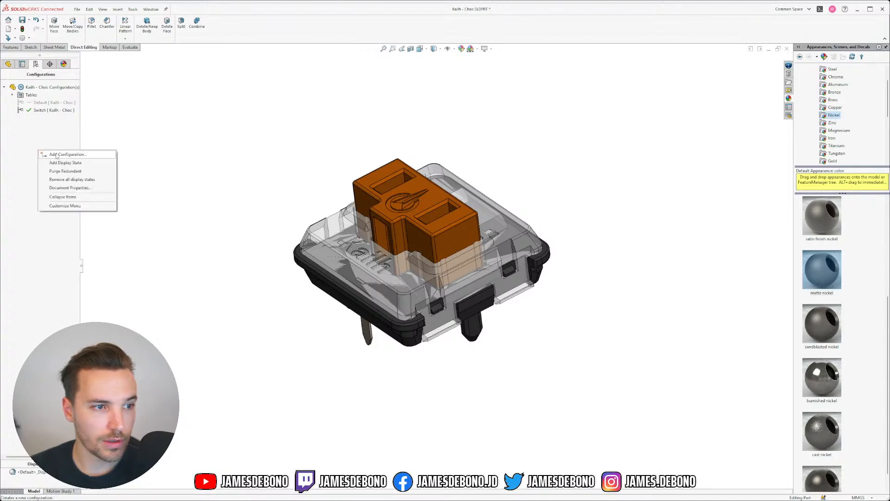
pyautogui.click(60, 155)
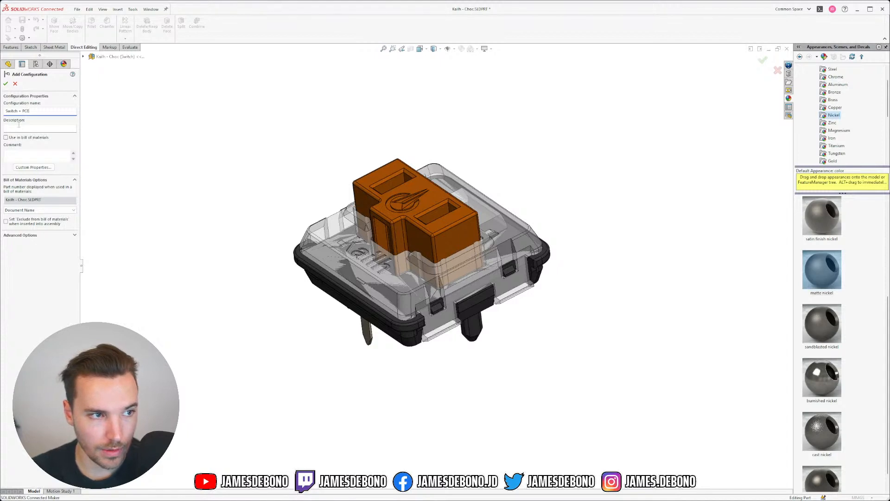
pyautogui.click(6, 83)
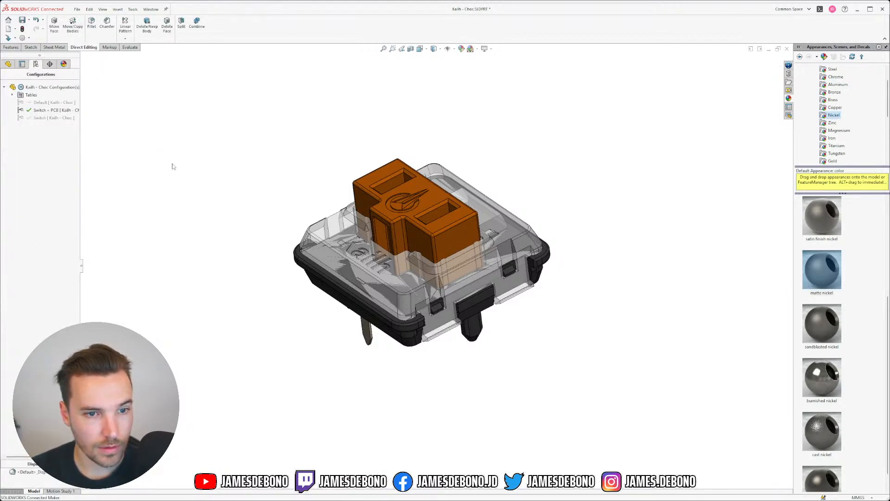
# Try suppressing the Delete LED feature in the Switch + PCB configuration, and unsuppress it again.
pyautogui.moveTo(480, 235); pyautogui.dragTo(440, 250, button='middle')
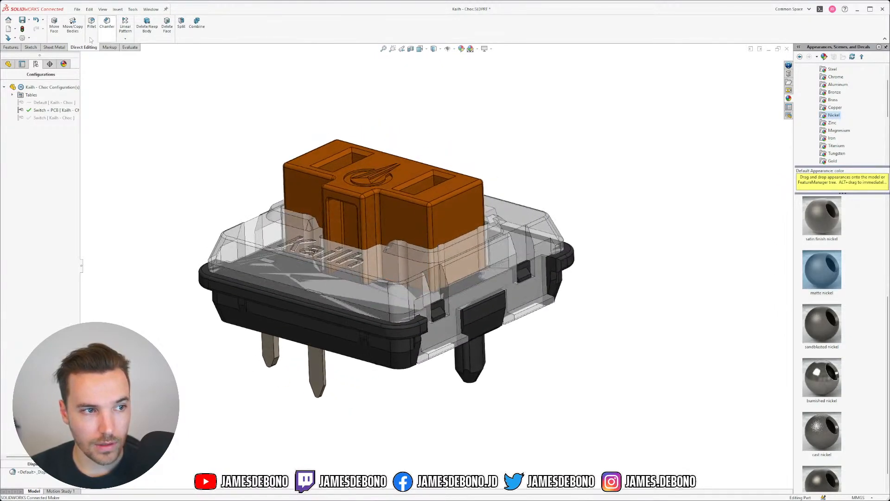
pyautogui.click(9, 64)
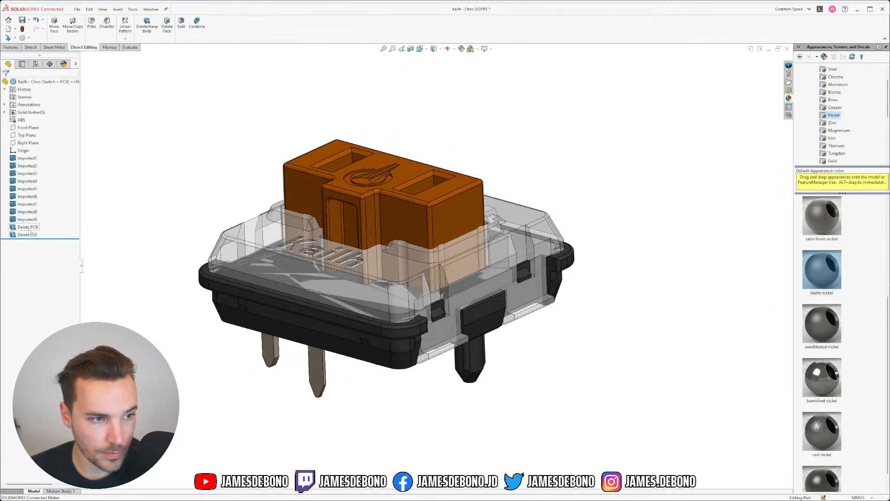
pyautogui.rightClick(29, 235)
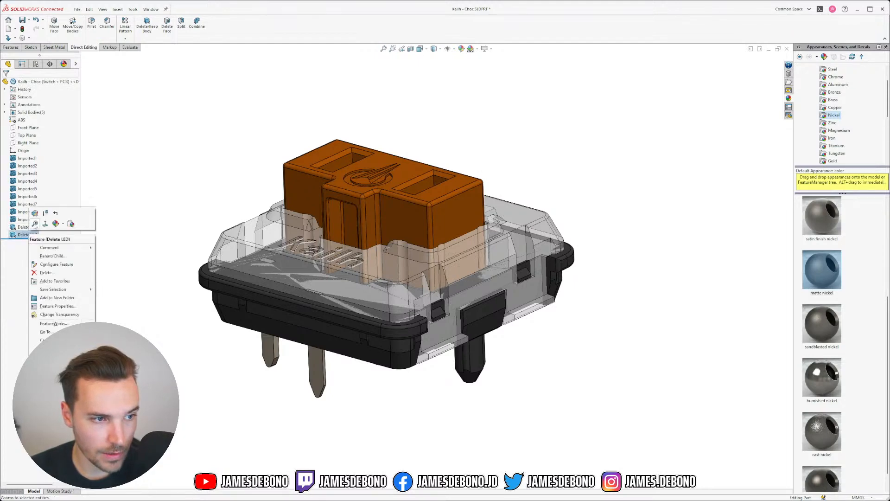
pyautogui.click(46, 214)
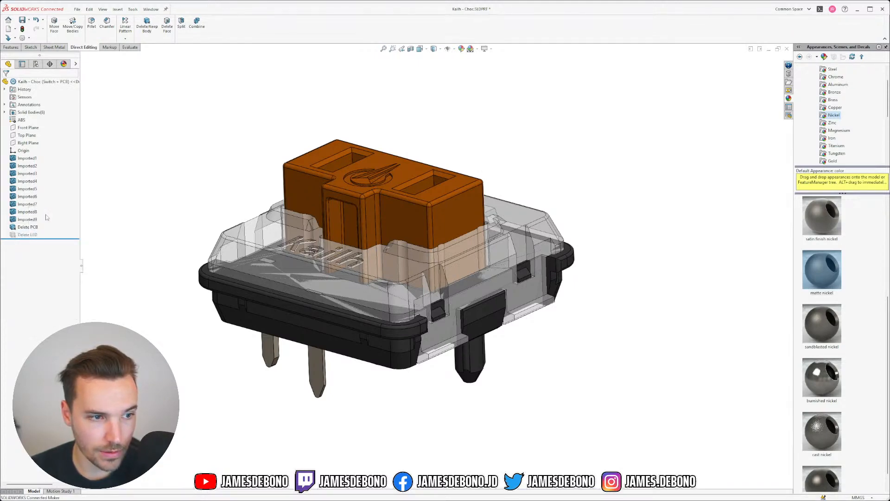
pyautogui.moveTo(235, 169); pyautogui.dragTo(154, 210, button='middle')
pyautogui.rightClick(29, 238)
pyautogui.click(44, 216)
# Suppress the Delete PCB feature in the Switch + PCB configuration and inspect the model.
pyautogui.rightClick(34, 226)
pyautogui.click(44, 207)
pyautogui.scroll(5, 509, 332)
pyautogui.scroll(-4, 457, 276)
pyautogui.moveTo(457, 277); pyautogui.dragTo(412, 214, button='middle')
pyautogui.scroll(5, 463, 302)
pyautogui.scroll(-5, 462, 302)
# Rename the Default configuration as Switch + PCB + LED.
pyautogui.click(36, 64)
pyautogui.rightClick(50, 102)
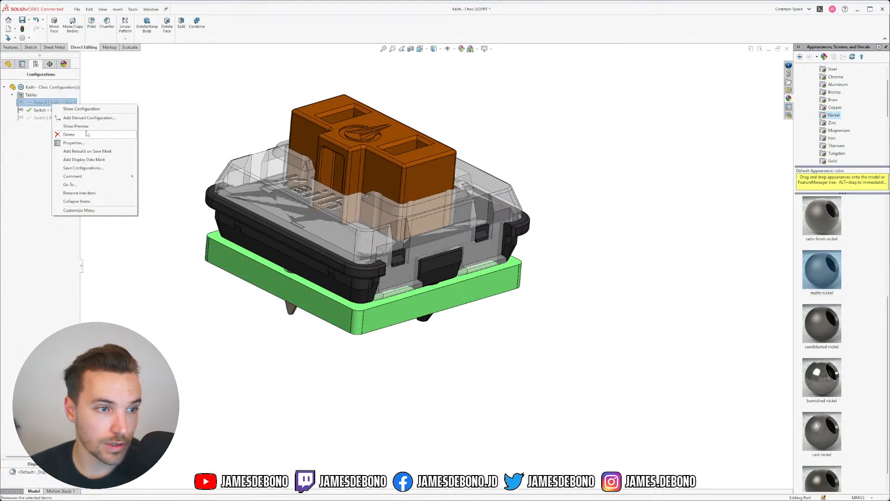
pyautogui.click(72, 143)
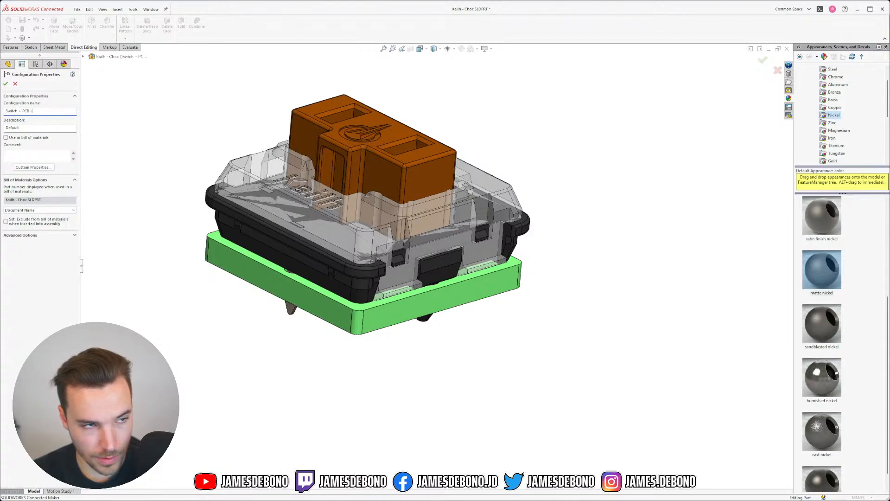
pyautogui.click(6, 83)
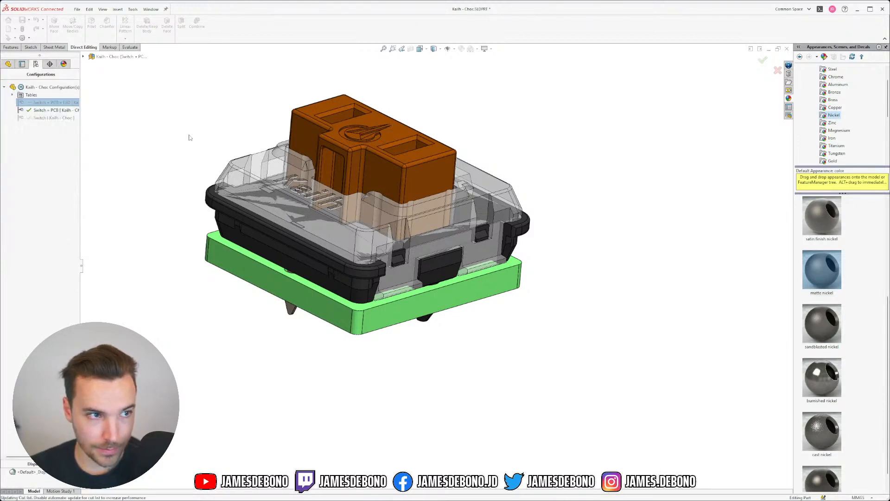
pyautogui.click(105, 128)
# Activate the Switch configuration and inspect its bodies from several angles.
pyautogui.doubleClick(41, 119)
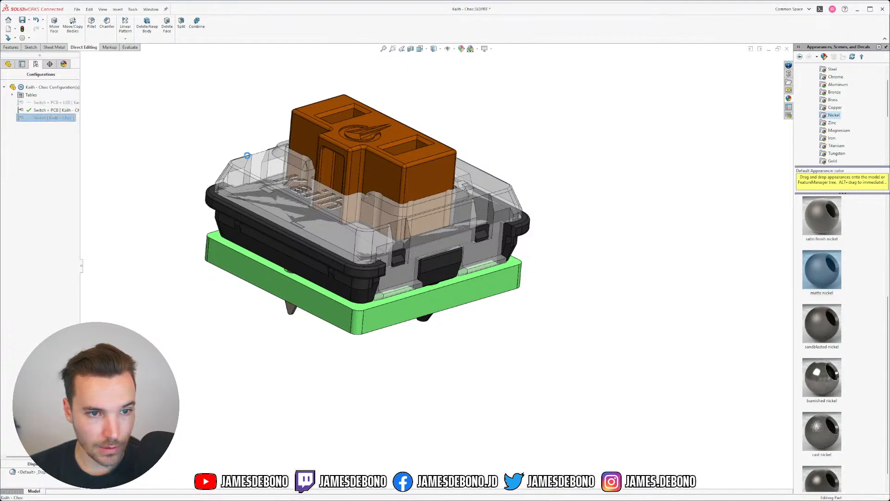
pyautogui.moveTo(389, 216); pyautogui.dragTo(457, 203, button='middle')
pyautogui.moveTo(476, 193); pyautogui.dragTo(459, 221, button='middle')
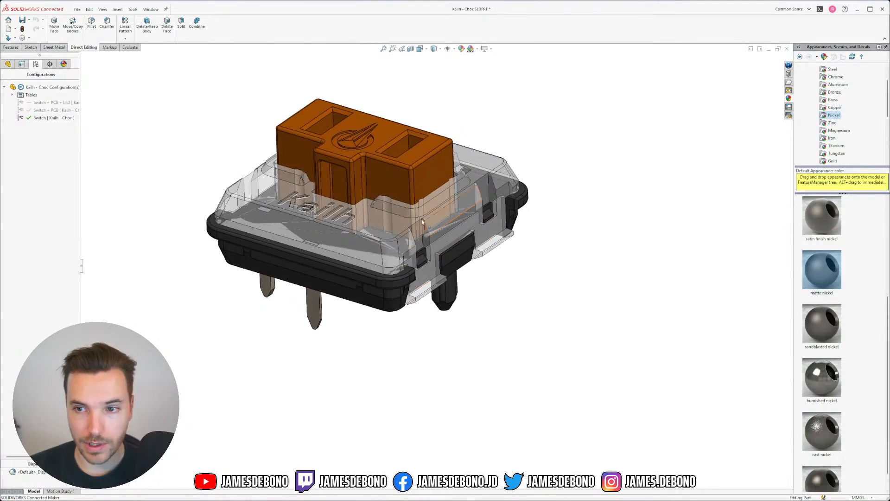
# Add a new configuration named Switch (Down) to the key switch part.
pyautogui.scroll(1, 376, 177)
pyautogui.scroll(-1, 363, 178)
pyautogui.scroll(1, 278, 185)
pyautogui.scroll(-3, 288, 195)
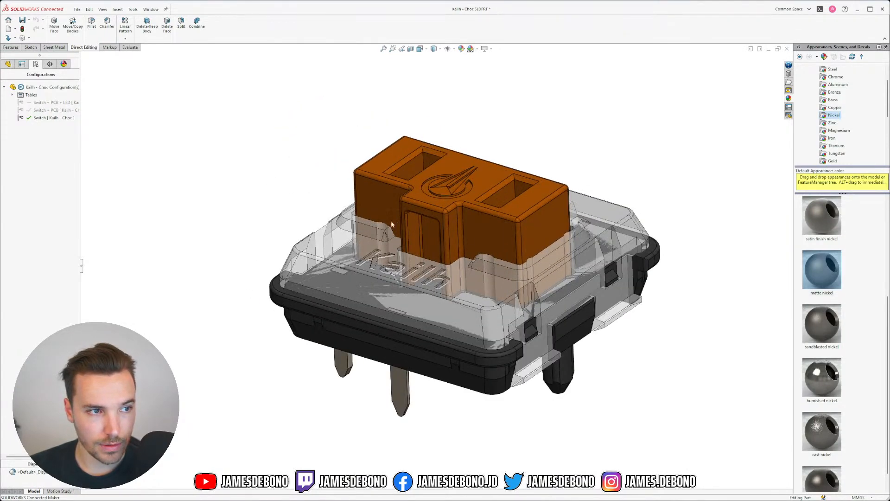
pyautogui.rightClick(40, 147)
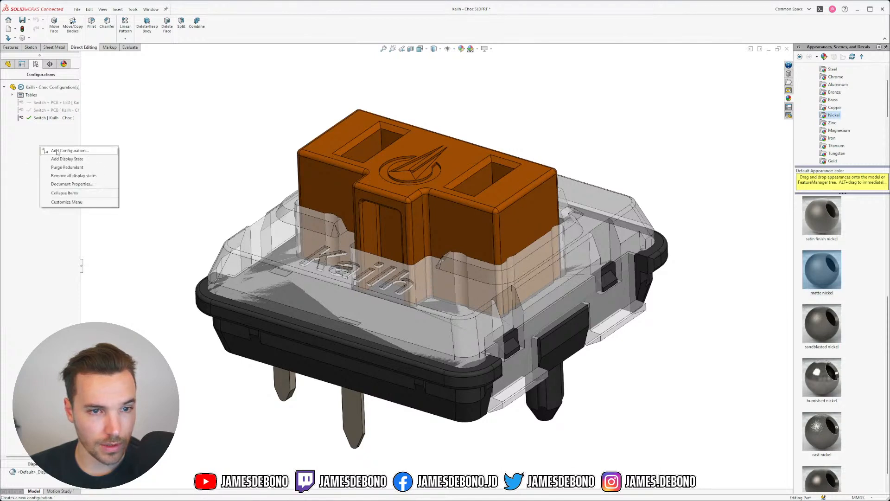
pyautogui.click(65, 151)
pyautogui.write('Switch')
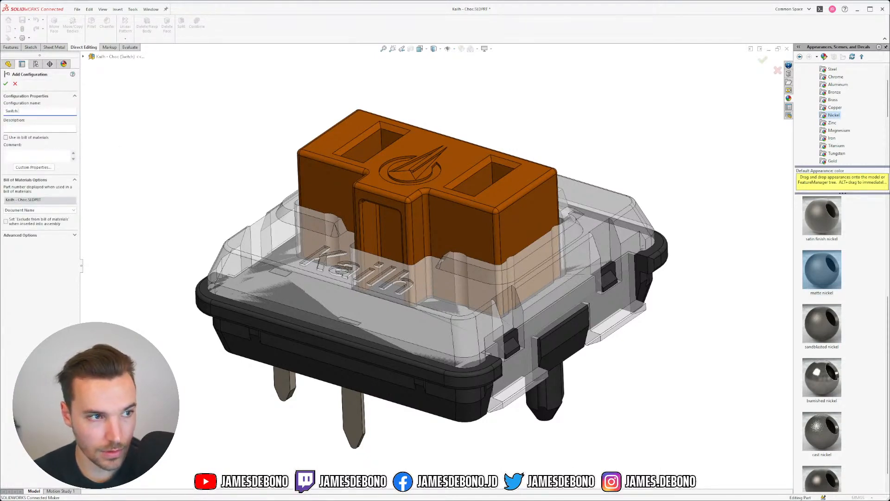
pyautogui.write(' (Down)')
pyautogui.click(6, 83)
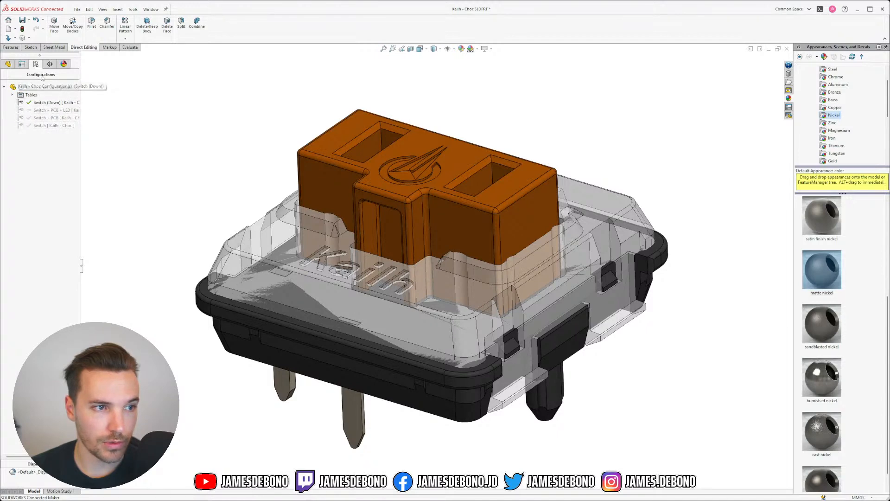
# Move the orange stem body down into the switch housing with Move/Copy Body, placing it freehand.
pyautogui.click(8, 64)
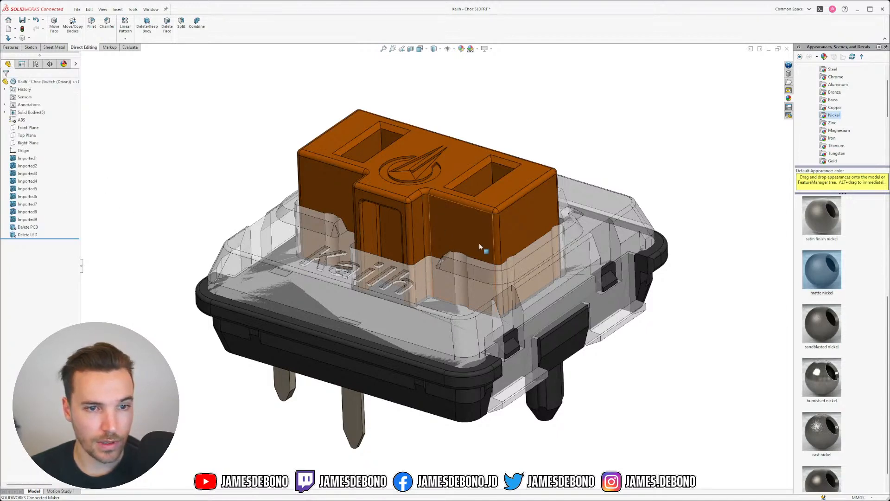
pyautogui.scroll(2, 478, 243)
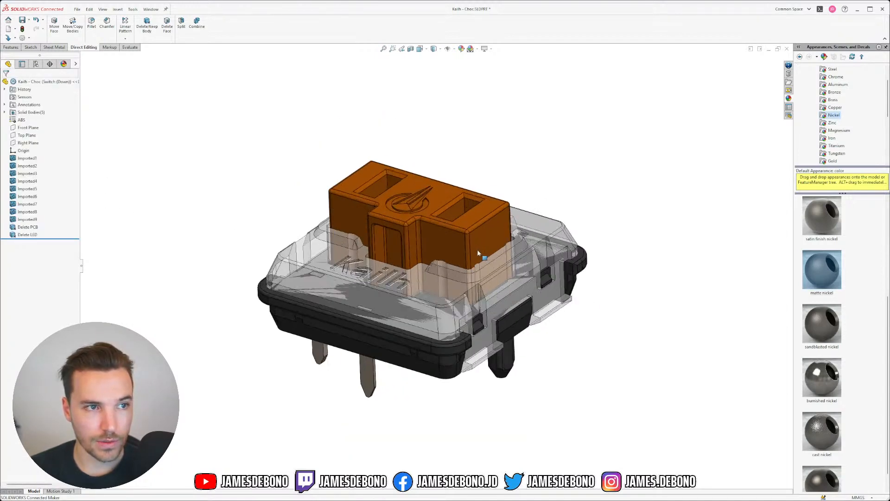
pyautogui.click(72, 24)
pyautogui.moveTo(369, 248); pyautogui.dragTo(324, 211, button='middle')
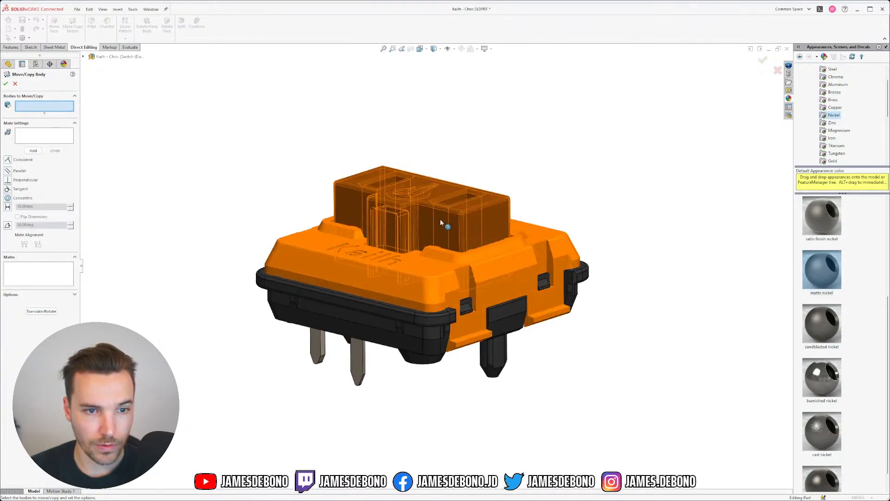
pyautogui.click(440, 219)
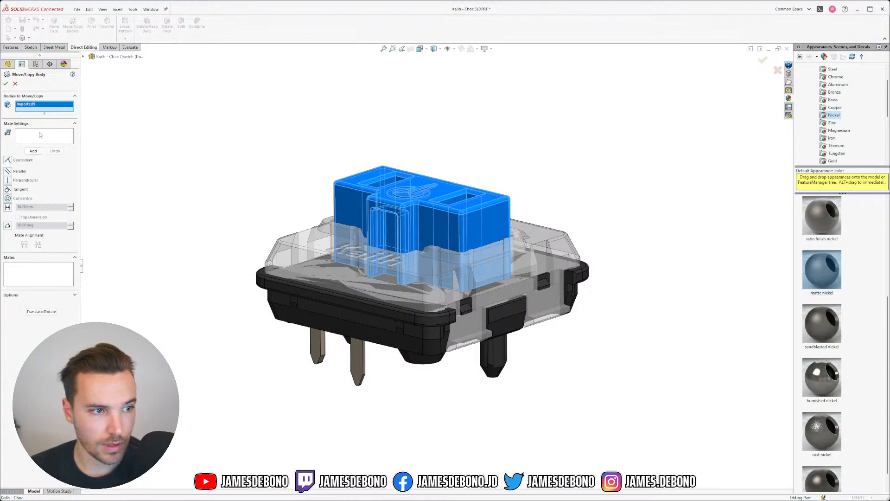
pyautogui.click(41, 311)
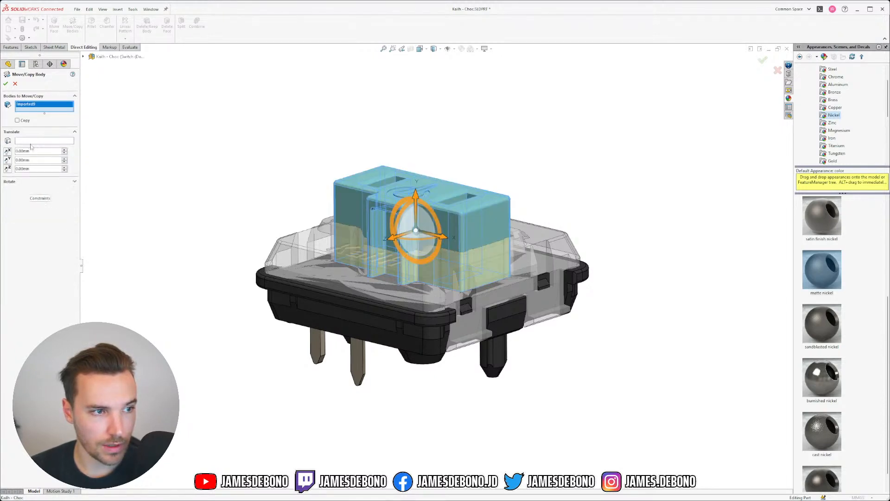
pyautogui.moveTo(414, 192); pyautogui.dragTo(415, 211)
pyautogui.click(5, 84)
# Rename the new body-move feature as Switch Down.
pyautogui.moveTo(275, 178)
pyautogui.mouseDown(button='middle')
pyautogui.moveTo(265, 133)
pyautogui.moveTo(269, 181)
pyautogui.mouseUp(button='middle')
pyautogui.rightClick(43, 242)
pyautogui.click(34, 243)
pyautogui.rightClick(34, 242)
pyautogui.click(26, 245)
pyautogui.doubleClick(26, 245)
pyautogui.rightClick(26, 245)
pyautogui.click(19, 244)
pyautogui.click(45, 244)
pyautogui.click(45, 243)
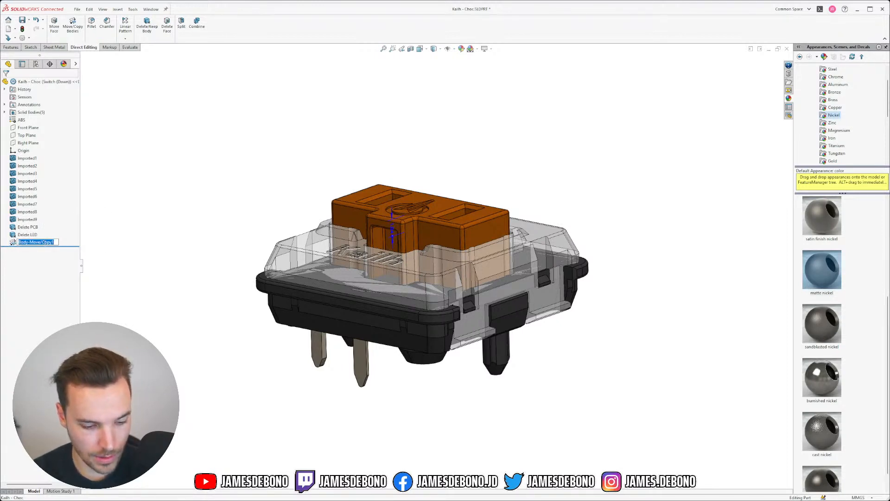
pyautogui.write('Switch')
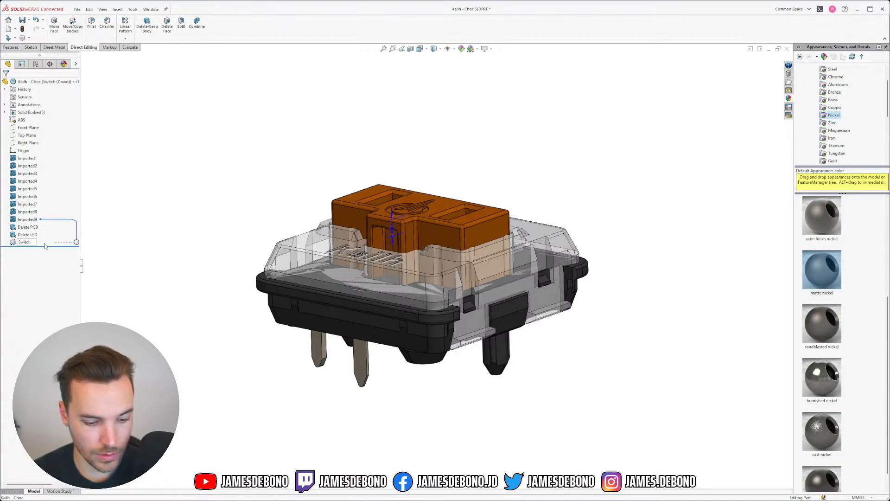
pyautogui.write(' Down')
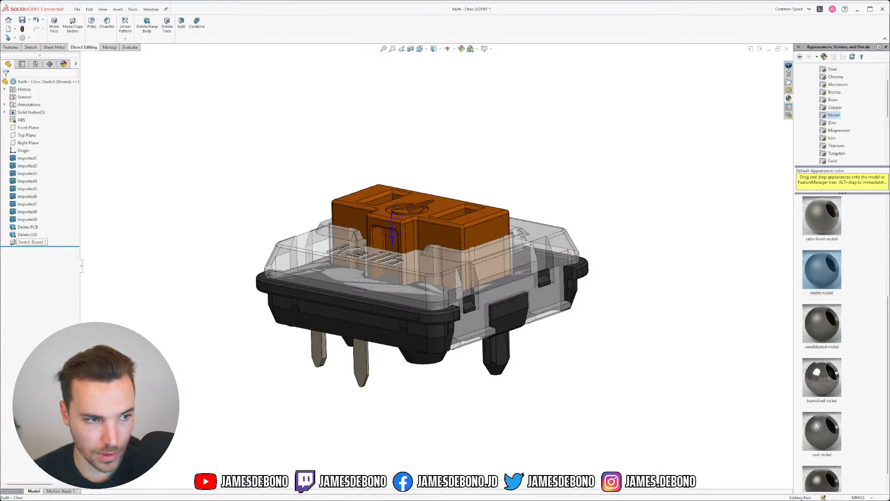
pyautogui.press('Return')
pyautogui.click(254, 225)
pyautogui.moveTo(424, 201); pyautogui.dragTo(424, 216, button='middle')
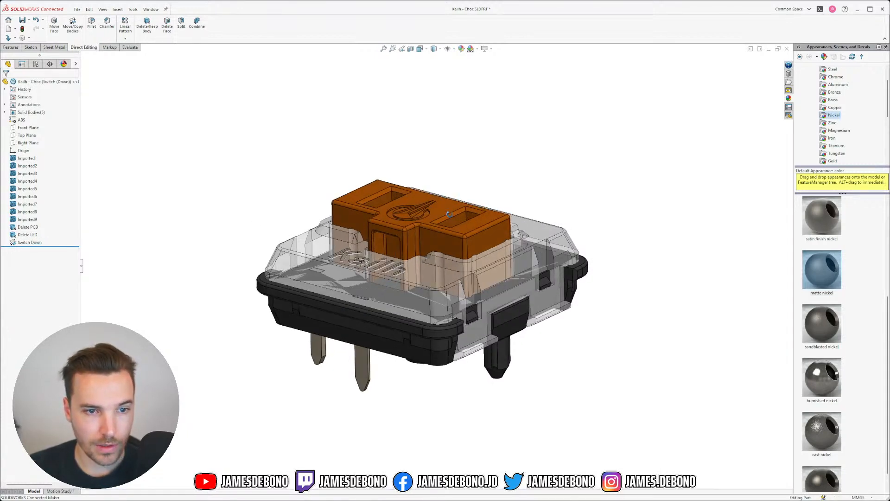
# Activate the Switch configuration and return to Switch (Down) to compare the stem positions.
pyautogui.click(36, 64)
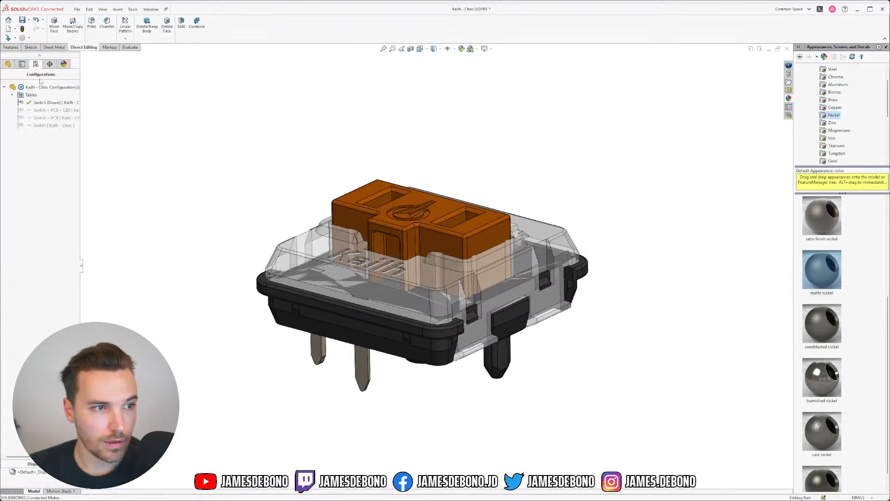
pyautogui.doubleClick(47, 126)
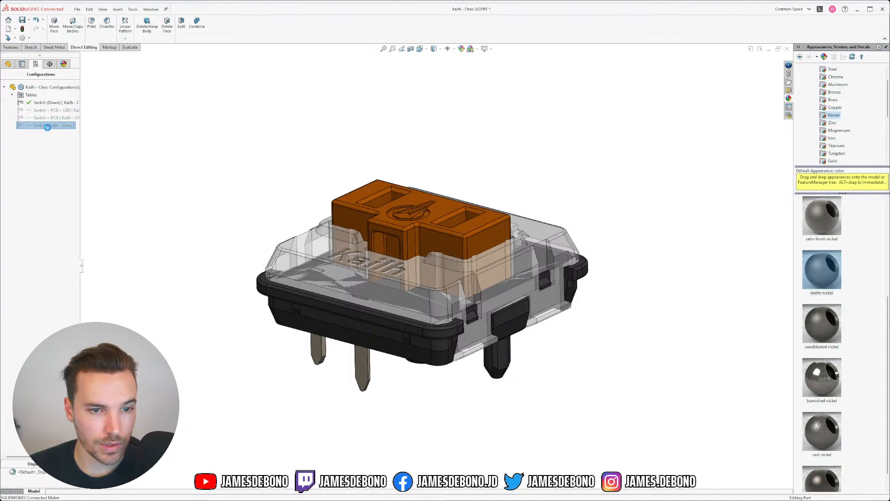
pyautogui.doubleClick(48, 102)
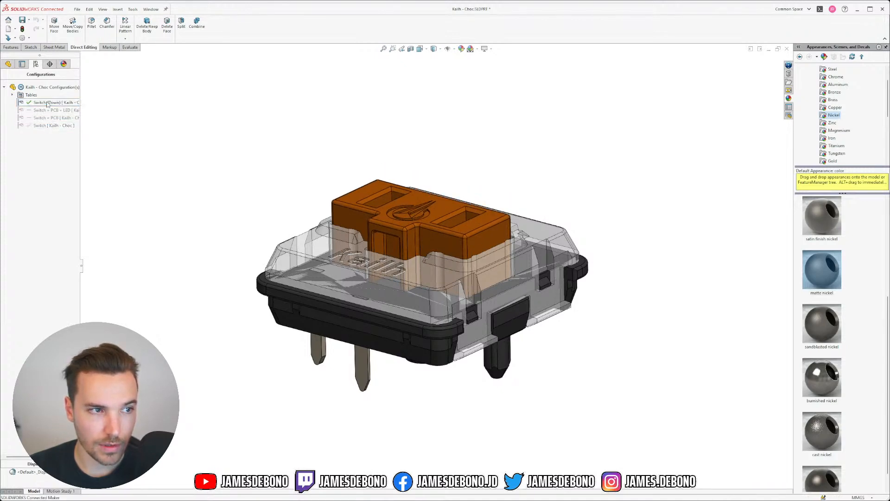
# Rename the Switch configuration as Switch (Up).
pyautogui.rightClick(51, 125)
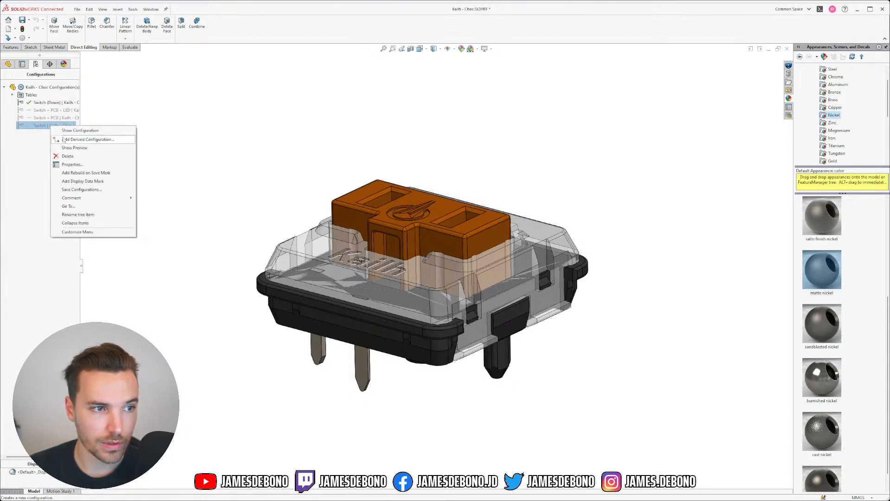
pyautogui.click(63, 138)
pyautogui.write('Switch ')
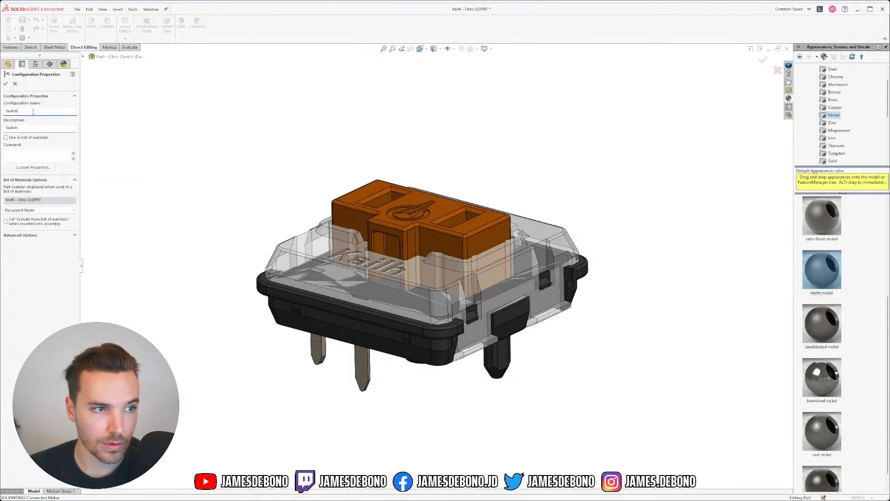
pyautogui.write('(Up')
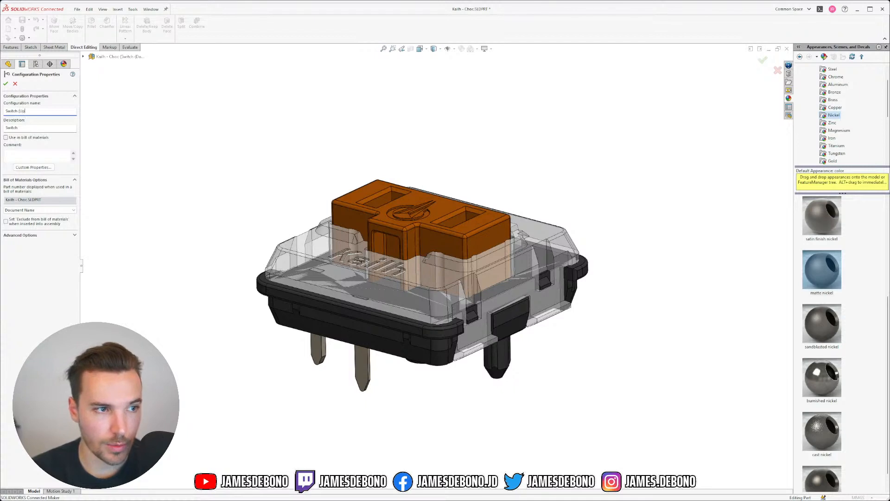
pyautogui.write(')')
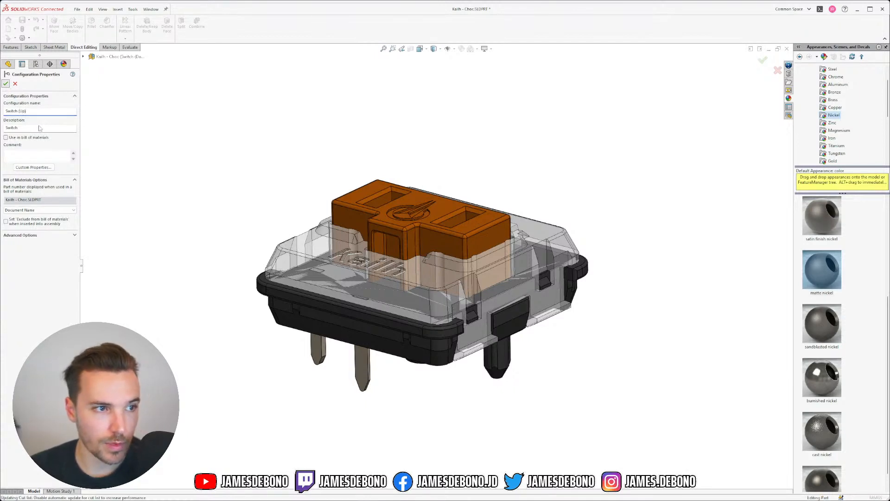
pyautogui.press('Return')
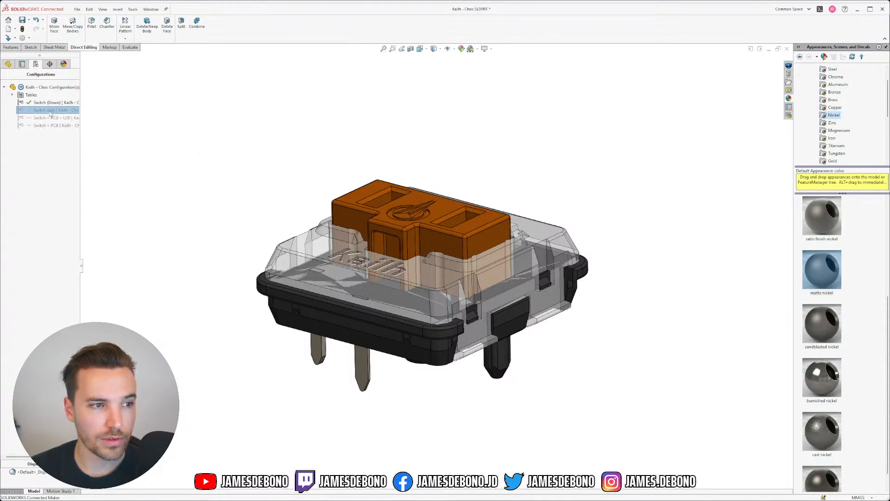
# Activate the Switch (Up) configuration and delete the separate Switch (Down) configuration.
pyautogui.doubleClick(50, 110)
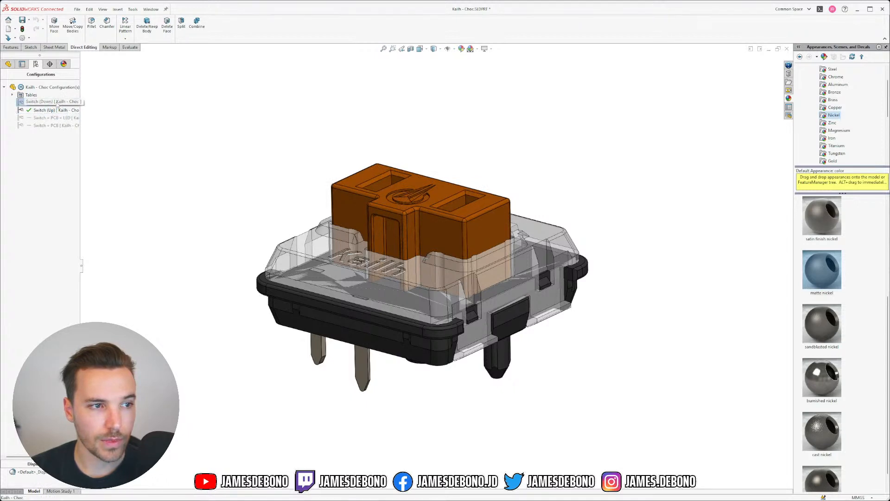
pyautogui.rightClick(55, 103)
pyautogui.click(93, 133)
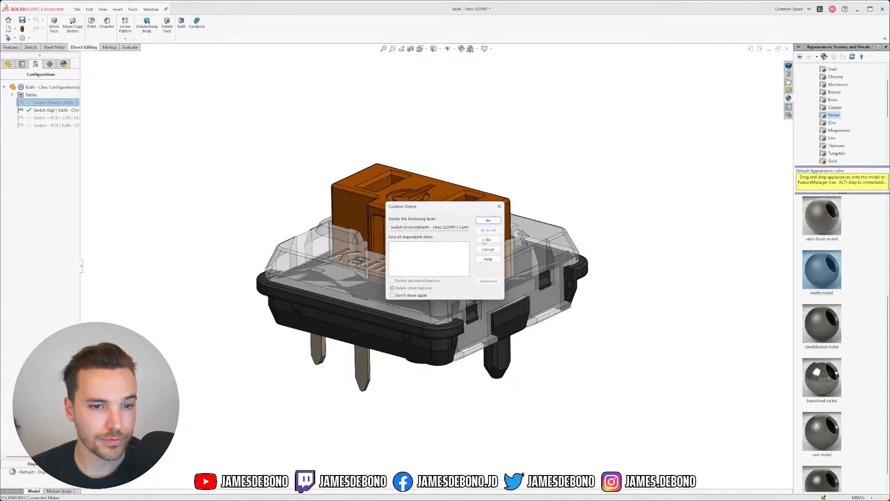
pyautogui.click(488, 220)
# Add a derived configuration named Switch (Down) under Switch (Up).
pyautogui.rightClick(52, 105)
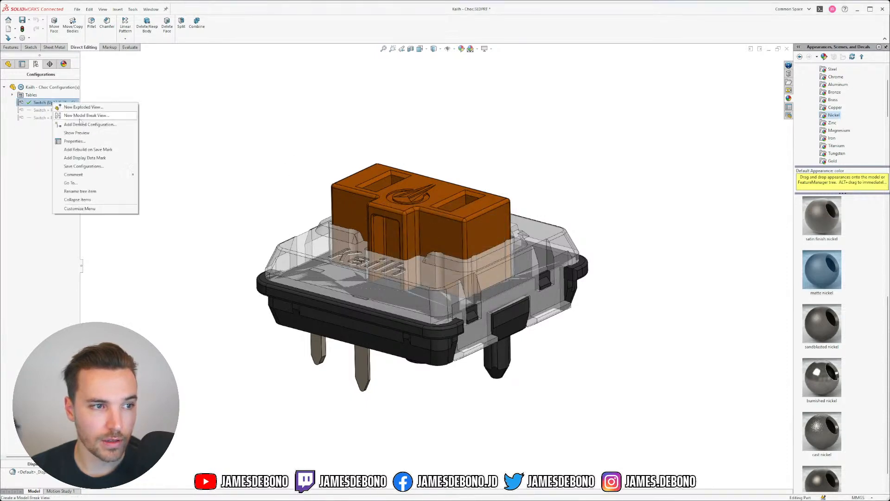
pyautogui.click(90, 125)
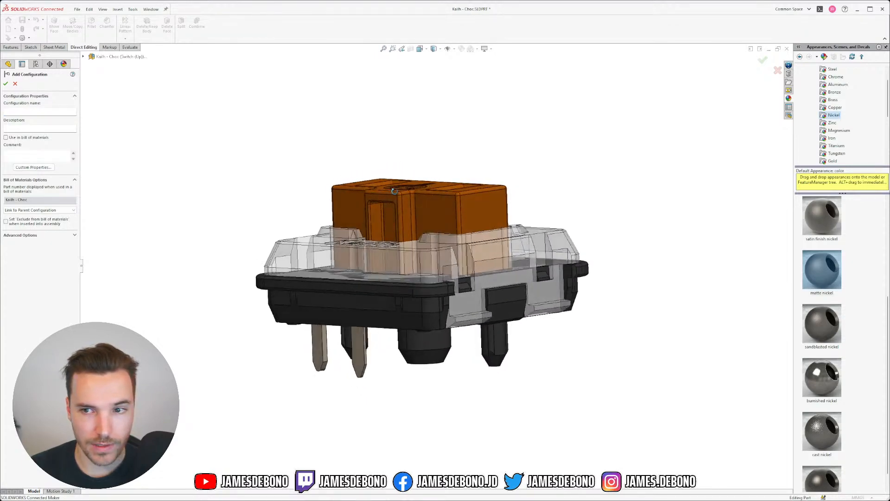
pyautogui.click(50, 113)
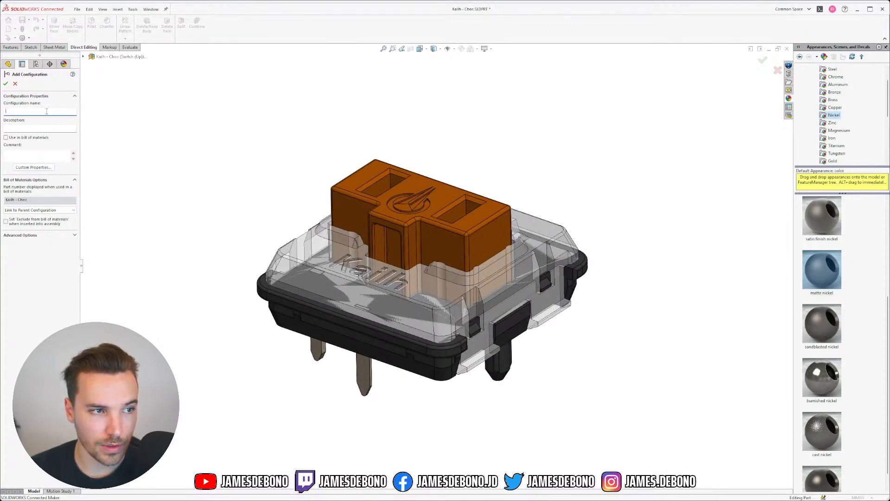
pyautogui.write('switch Down')
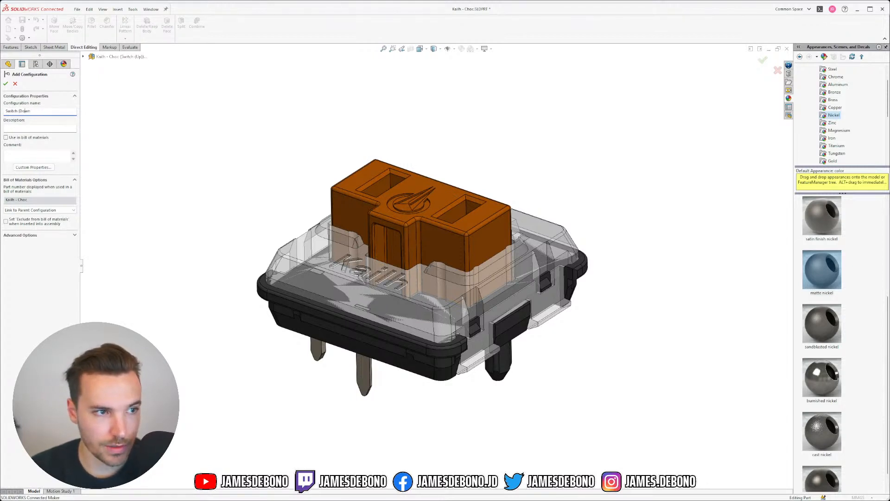
pyautogui.write(')')
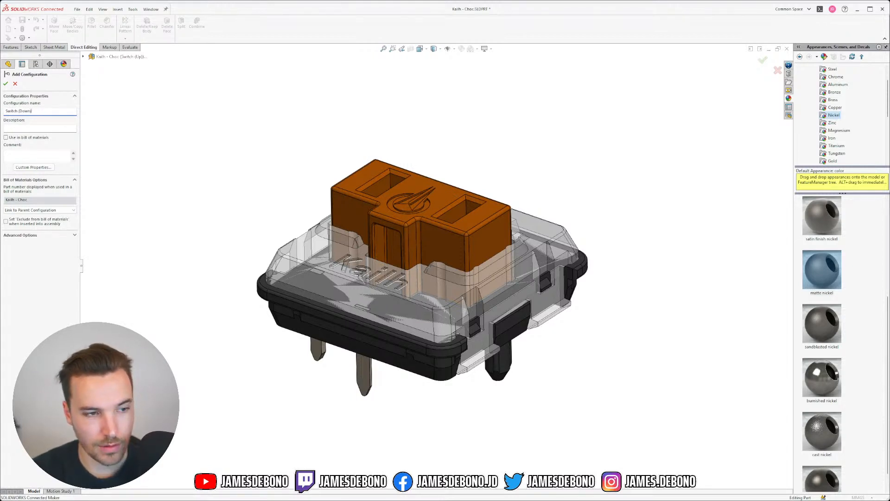
pyautogui.click(5, 83)
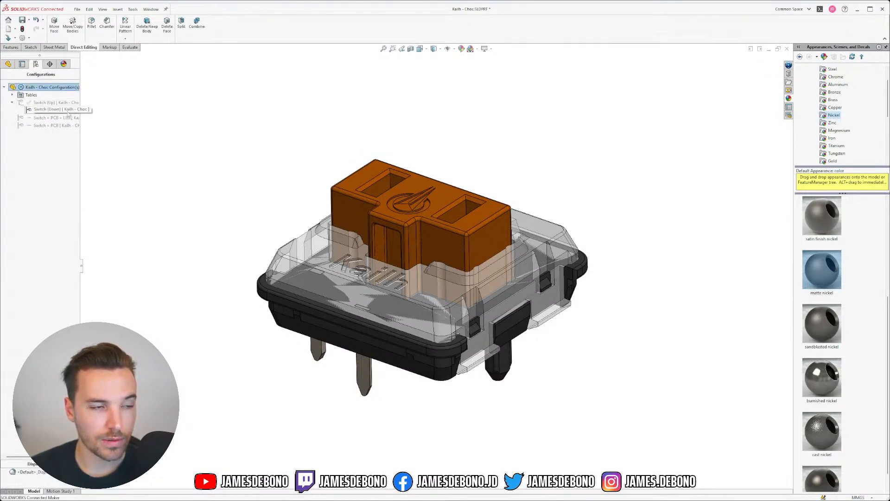
# Unsuppress the Switch Down feature in the derived Switch (Down) configuration, and reactivate Switch (Up) to compare them.
pyautogui.click(54, 103)
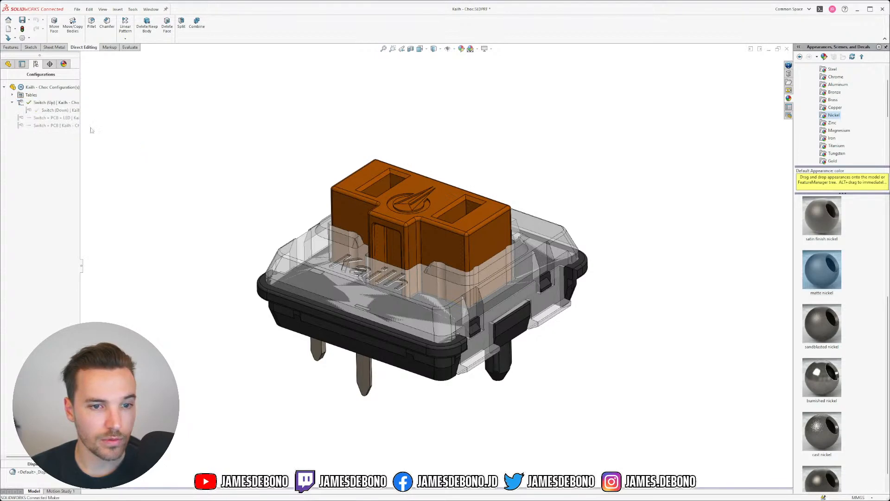
pyautogui.doubleClick(55, 112)
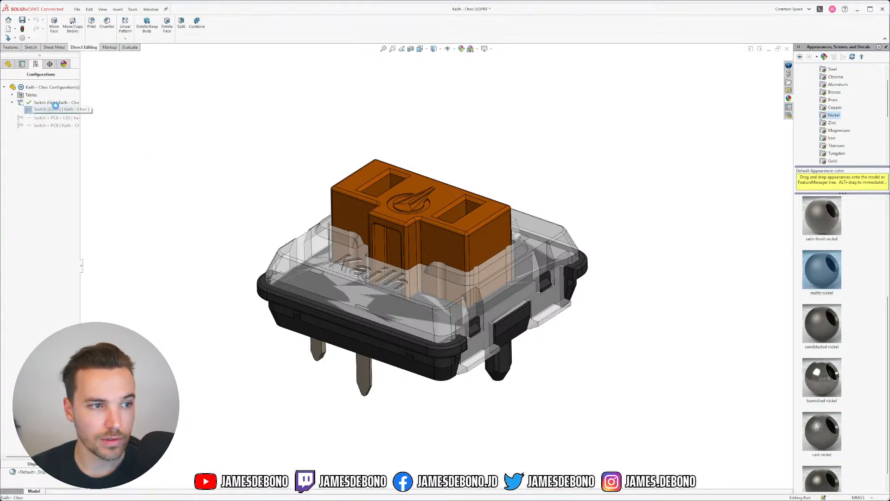
pyautogui.click(7, 63)
pyautogui.rightClick(37, 245)
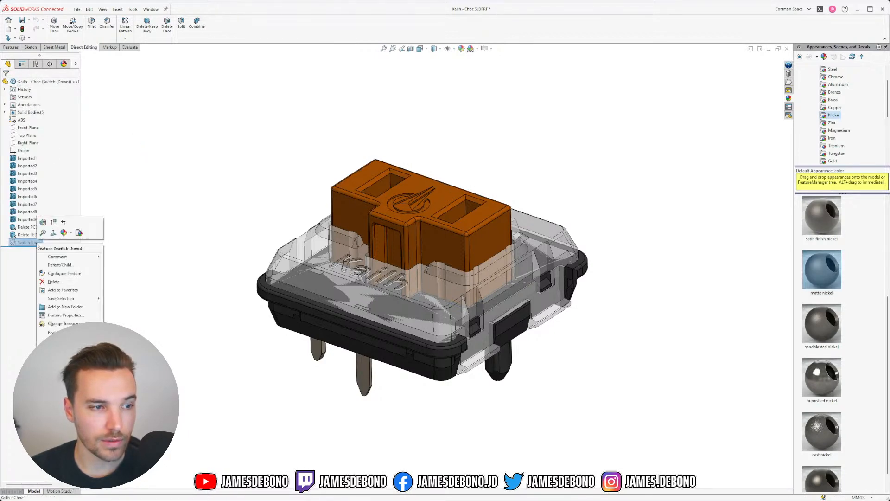
pyautogui.click(54, 226)
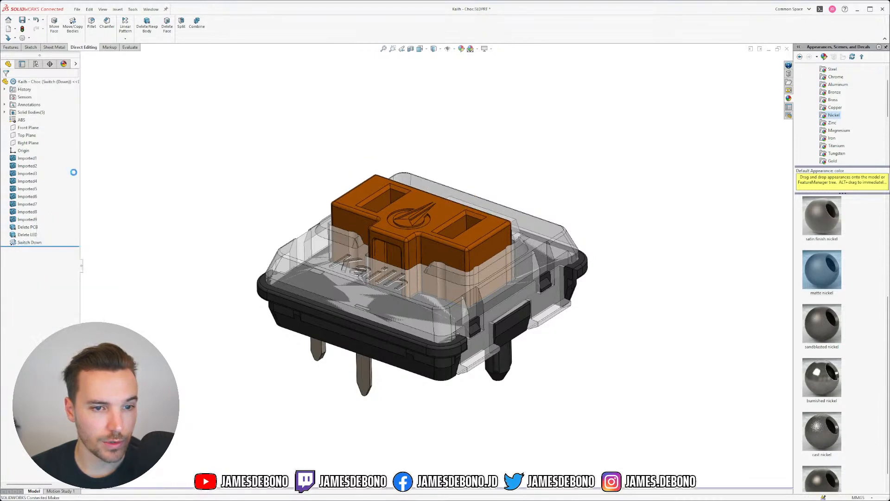
pyautogui.click(36, 63)
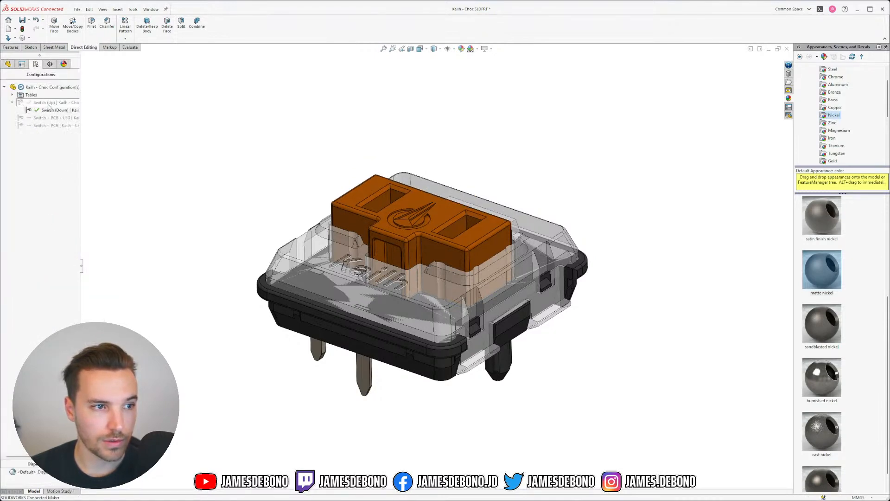
pyautogui.doubleClick(48, 103)
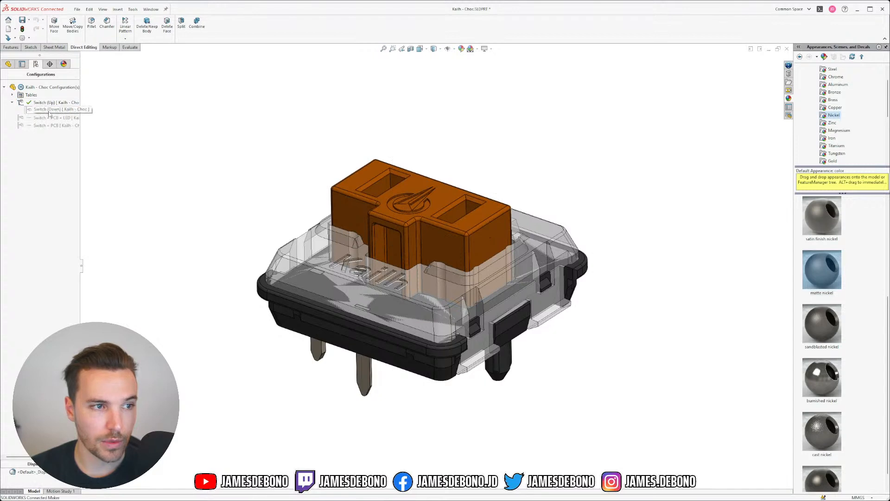
# Compare the stem position in the Switch (Down) and Switch (Up) configurations, leaving Switch (Up) active with its feature list shown.
pyautogui.doubleClick(48, 110)
pyautogui.doubleClick(48, 103)
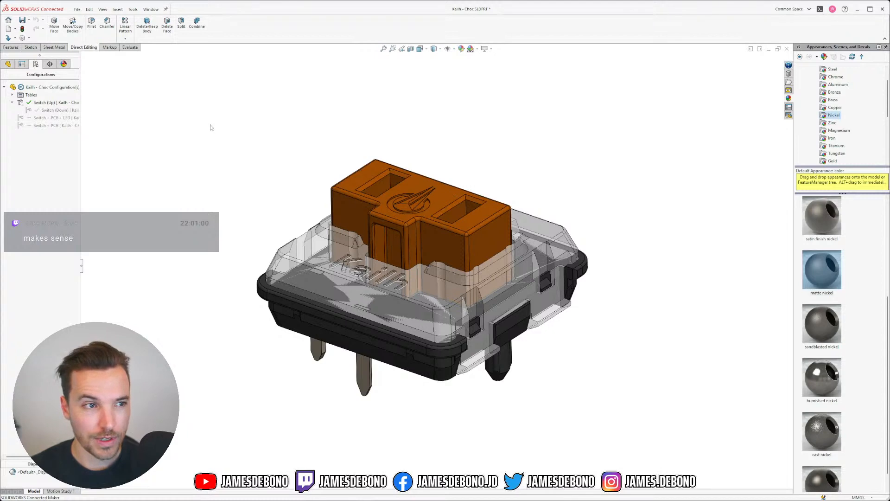
pyautogui.click(9, 64)
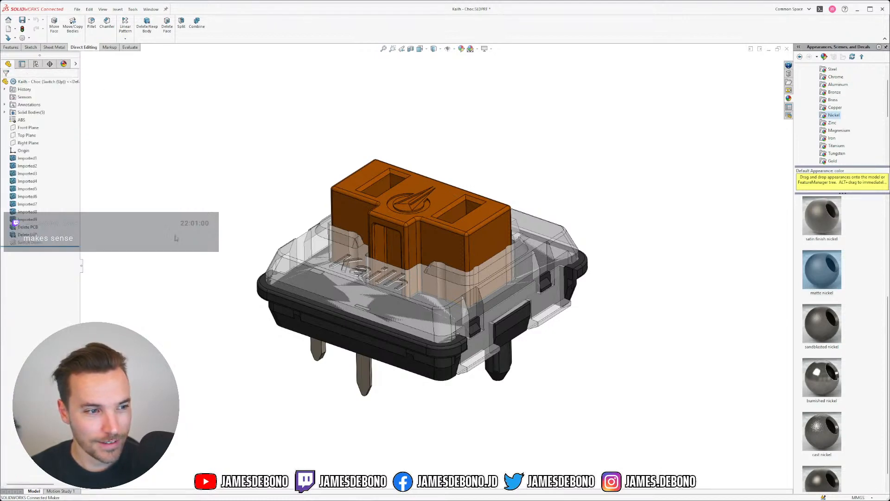
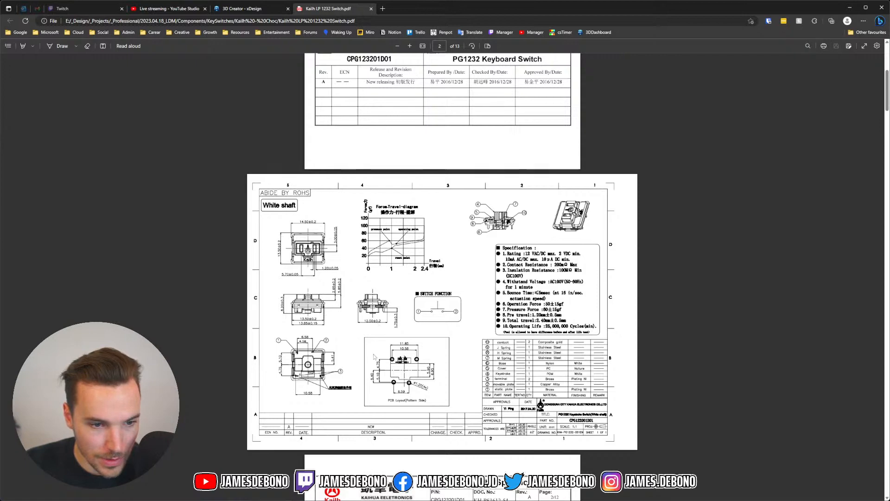
# Examine the Profile Dimensions drawings in the Kailh LP 1232 switch datasheet.
pyautogui.scroll(-12, 380, 340)
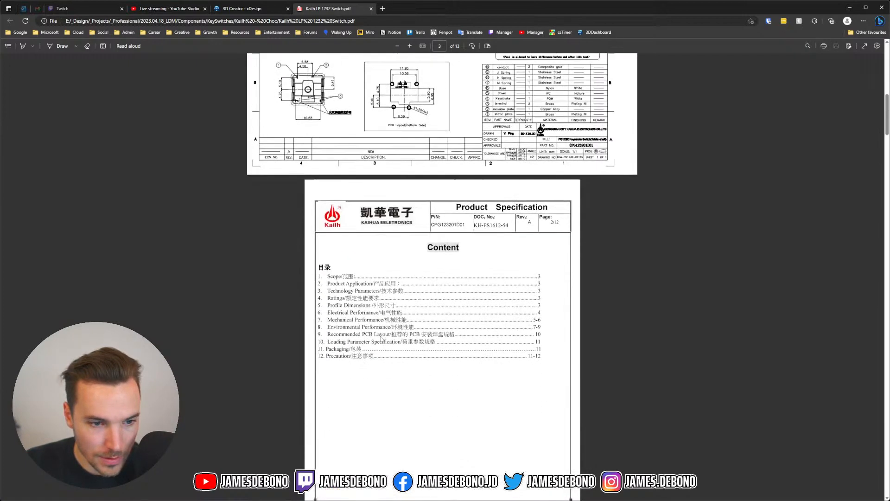
pyautogui.scroll(-6, 383, 339)
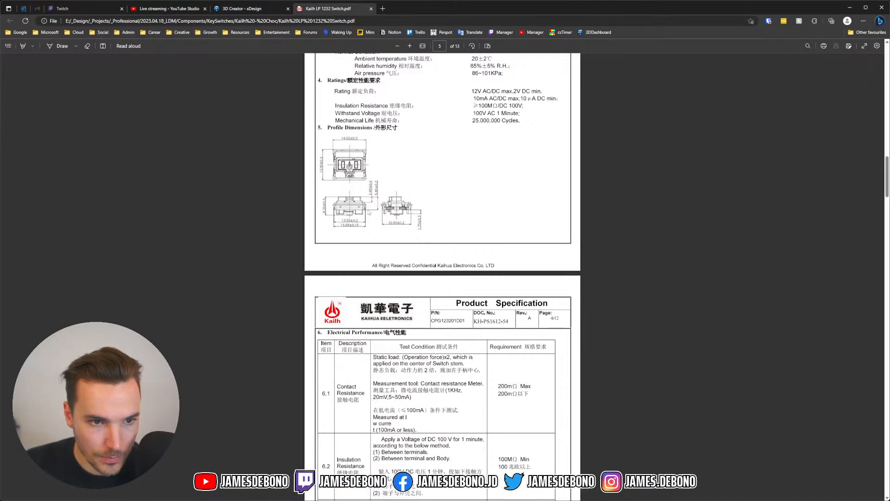
pyautogui.scroll(3, 366, 164)
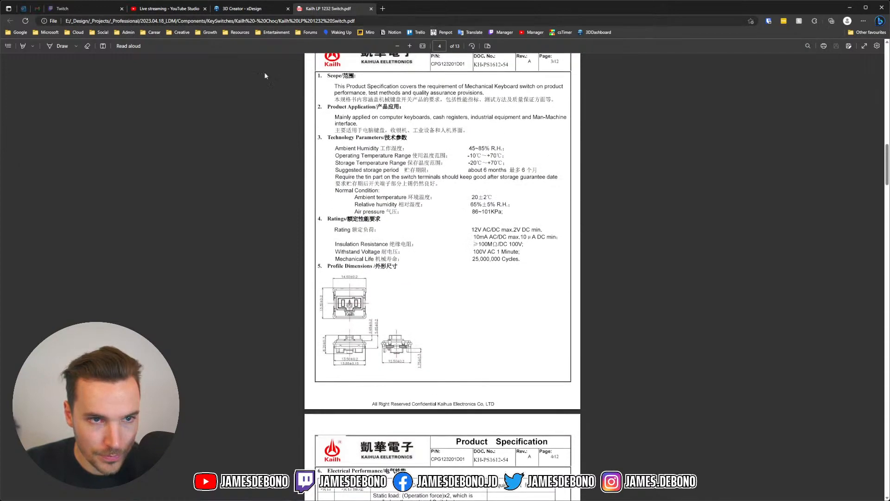
pyautogui.click(410, 45)
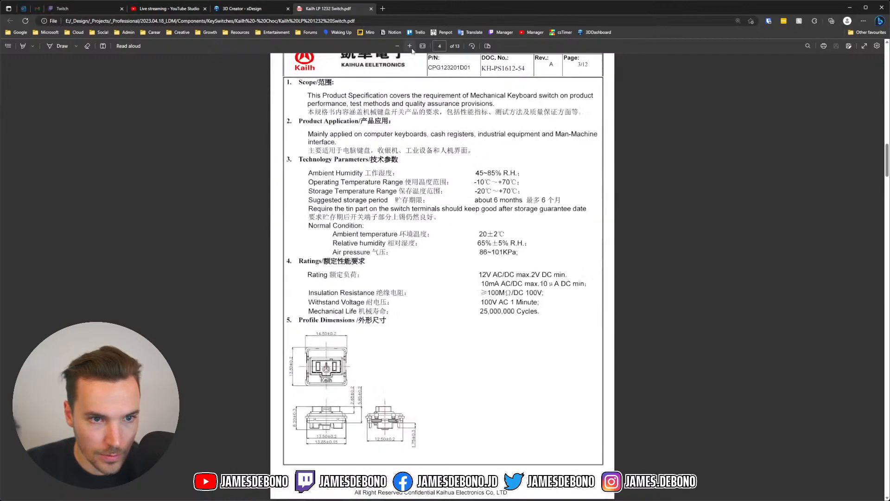
pyautogui.click(410, 47)
pyautogui.scroll(-8, 364, 270)
pyautogui.scroll(4, 364, 270)
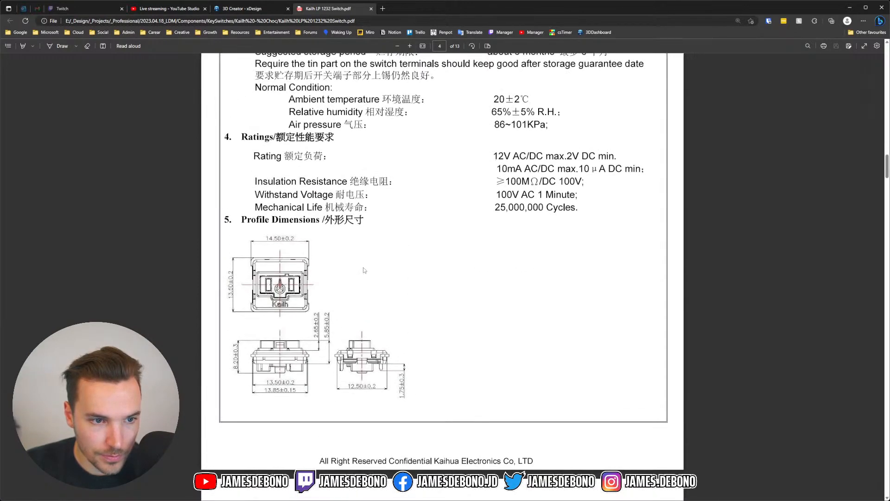
pyautogui.scroll(-10, 364, 270)
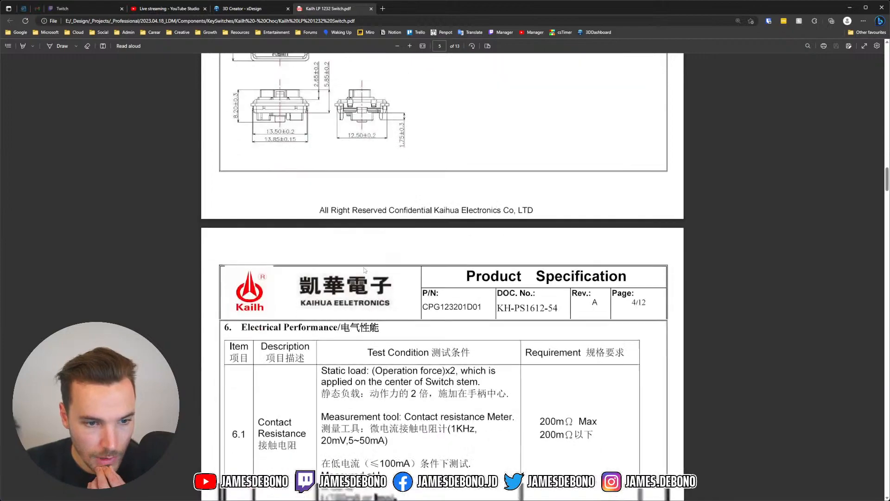
# Examine the White shaft drawing sheet in the datasheet for the switch's travel specification, and return to the CAD part.
pyautogui.scroll(7, 366, 268)
pyautogui.scroll(15, 368, 268)
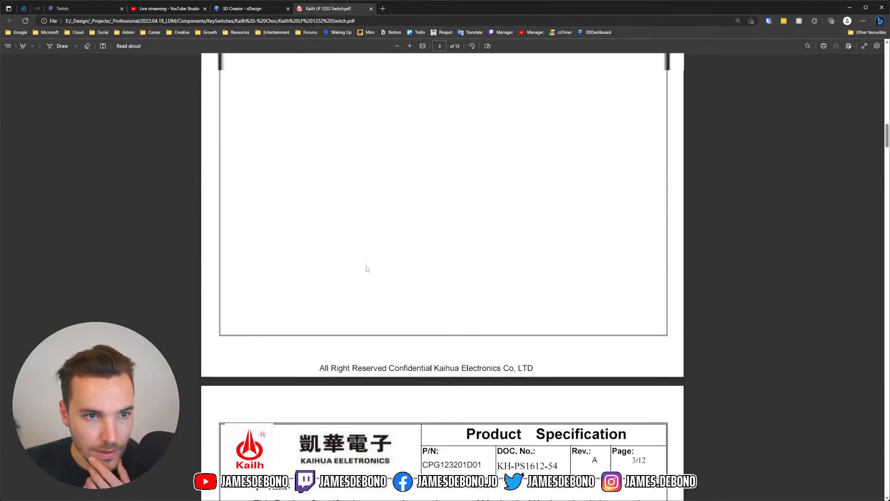
pyautogui.scroll(10, 366, 269)
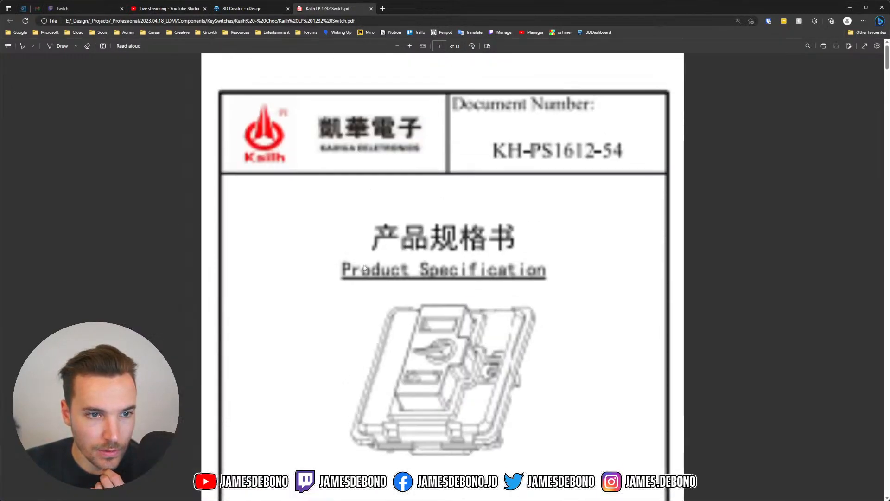
pyautogui.scroll(-5, 391, 234)
pyautogui.scroll(-8, 391, 234)
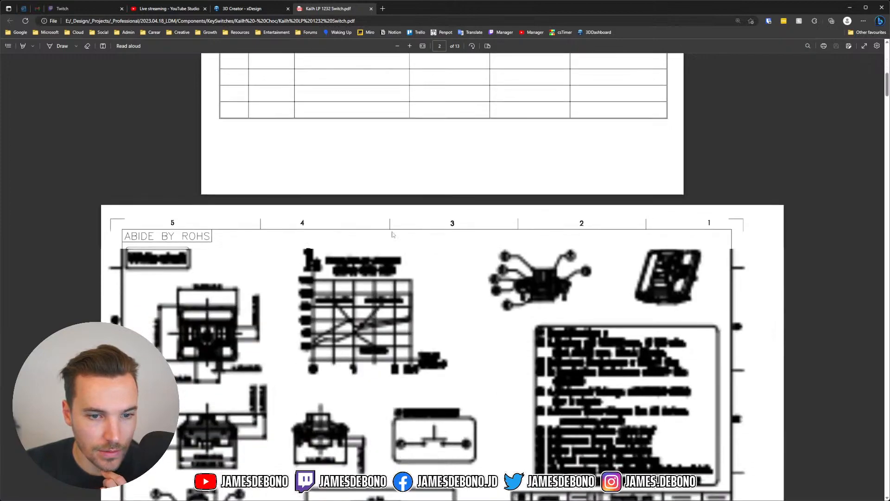
pyautogui.scroll(-2, 393, 235)
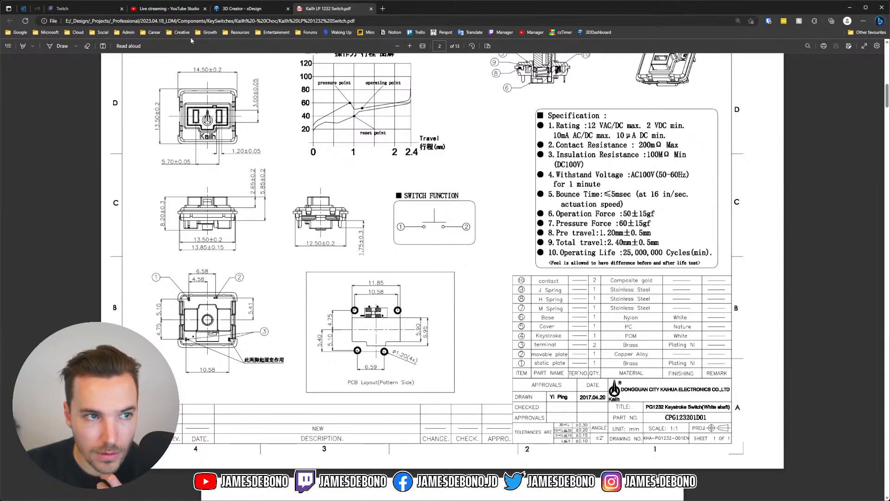
pyautogui.click(397, 46)
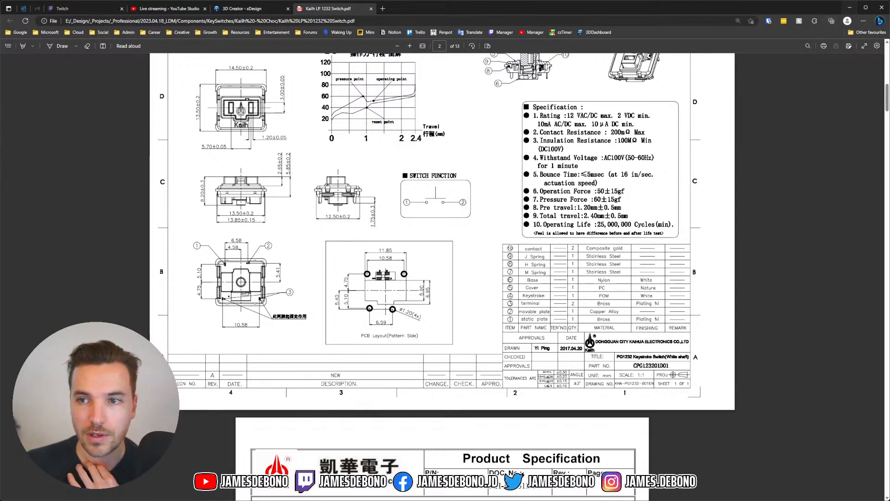
pyautogui.click(850, 8)
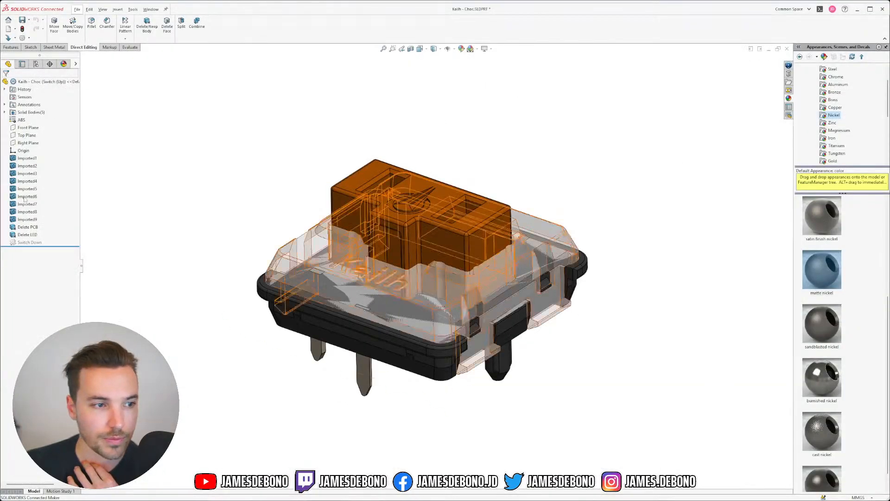
# Activate the Switch (Down) configuration and set the Y translation of the Switch Down move feature to 2.45 mm.
pyautogui.click(36, 63)
pyautogui.click(53, 110)
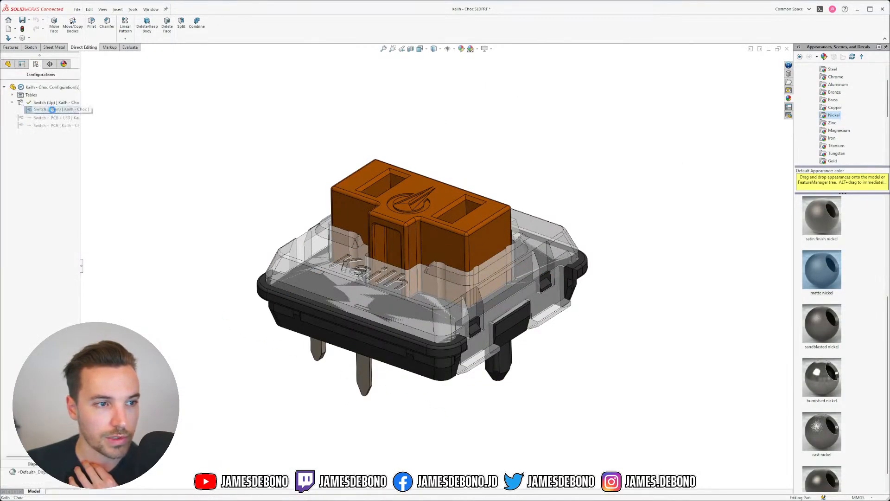
pyautogui.click(21, 65)
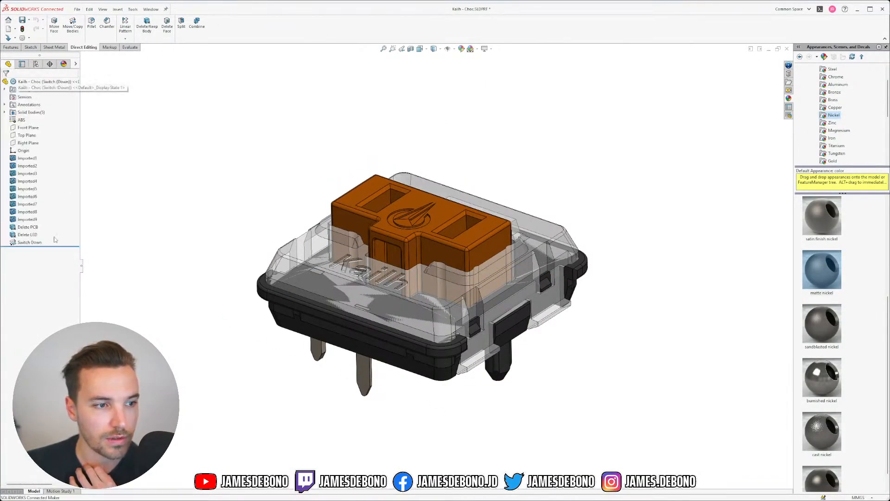
pyautogui.click(30, 242)
pyautogui.click(43, 223)
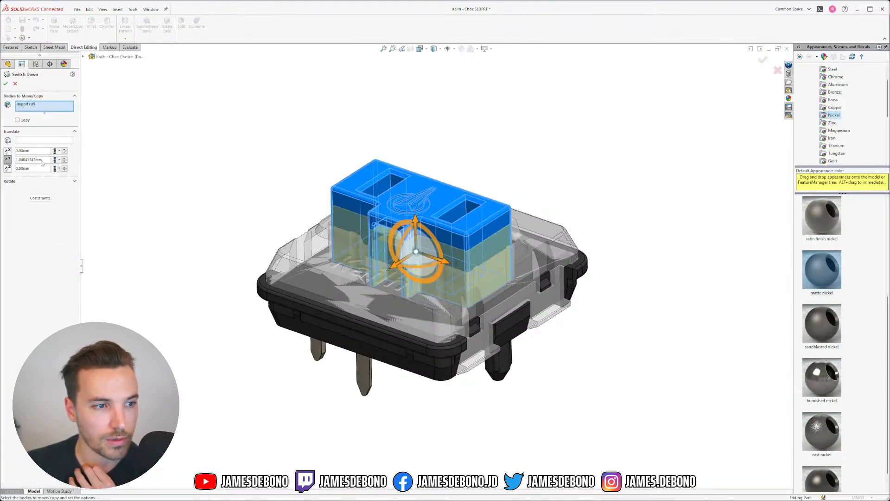
pyautogui.doubleClick(44, 160)
pyautogui.write('2.45')
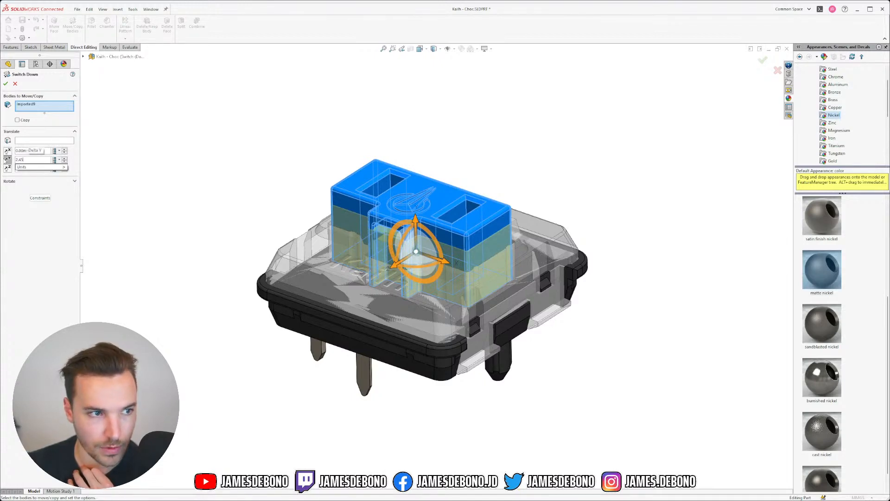
pyautogui.press('Return')
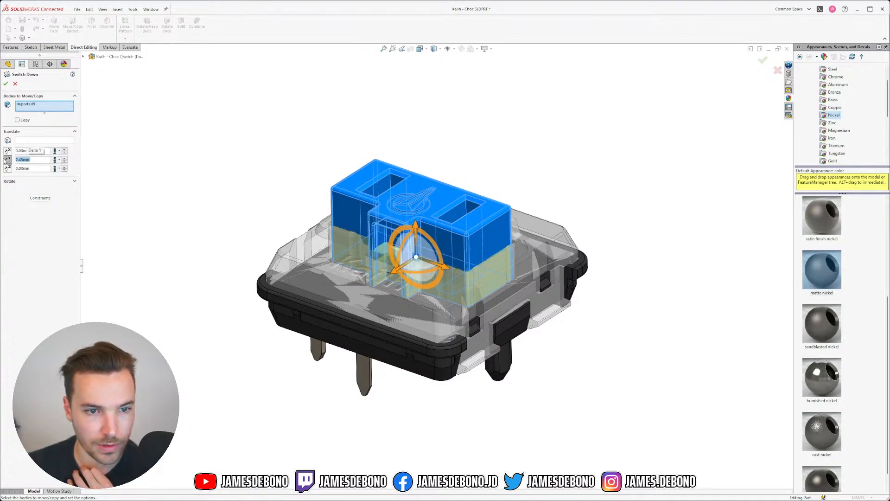
pyautogui.press('Return')
# Inspect the lowered stem against the transparent cover in the front view and from an angle.
pyautogui.scroll(-5, 379, 232)
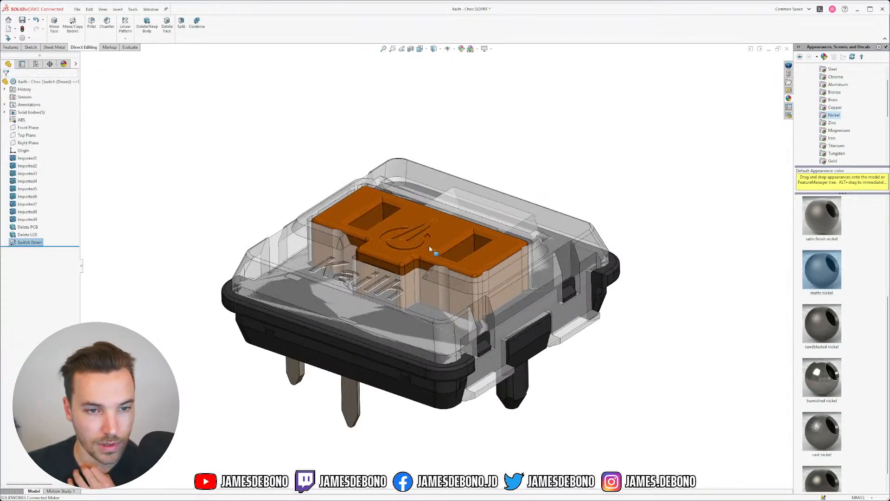
pyautogui.moveTo(379, 232); pyautogui.dragTo(252, 195, button='middle')
pyautogui.press('f')
pyautogui.hotkey('ctrl', '1')
pyautogui.scroll(-4, 360, 188)
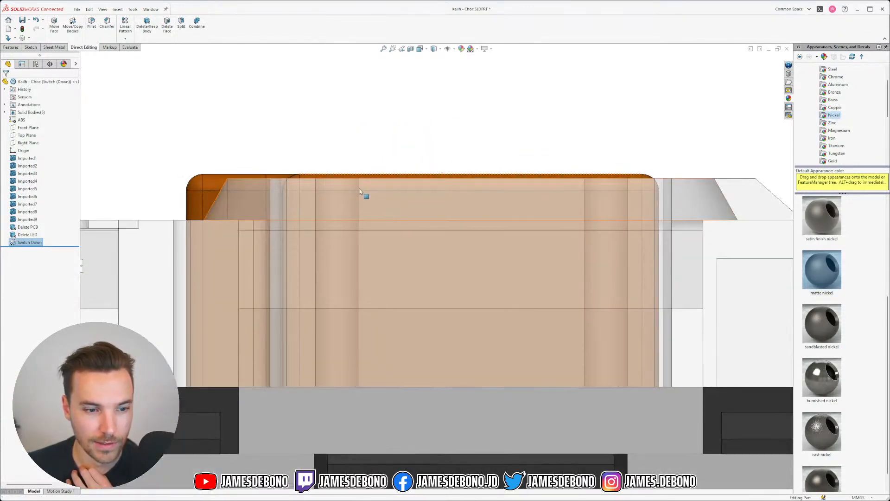
pyautogui.scroll(6, 371, 225)
pyautogui.scroll(3, 433, 251)
pyautogui.scroll(-2, 433, 251)
pyautogui.moveTo(423, 288); pyautogui.dragTo(481, 326, button='middle')
pyautogui.scroll(4, 480, 326)
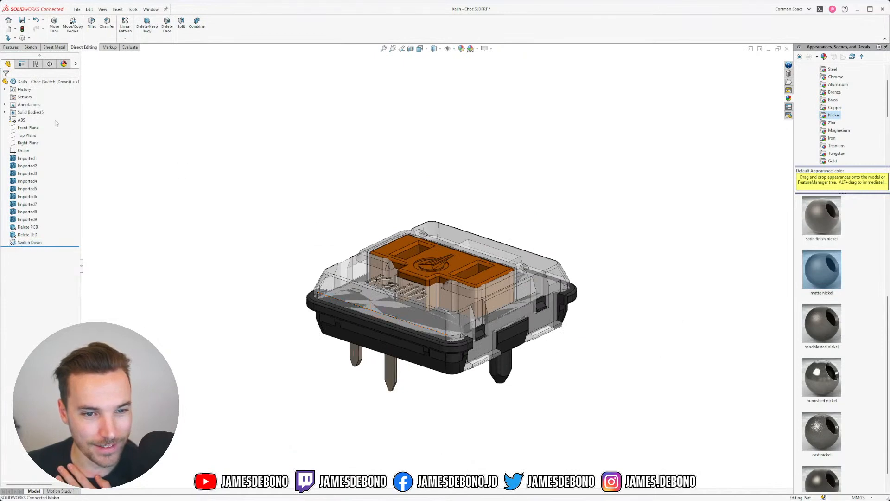
# Activate the Switch (Up) configuration and save the part.
pyautogui.click(37, 64)
pyautogui.doubleClick(41, 102)
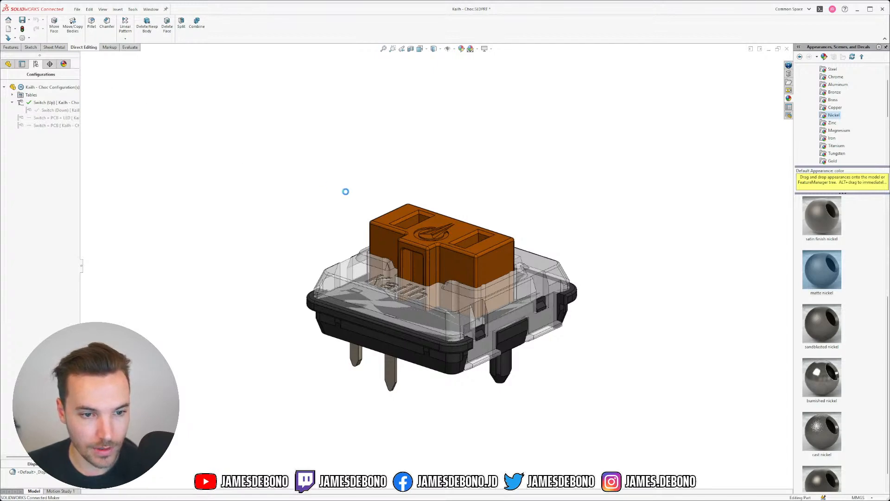
# Measure the distance between the two long recessed faces on opposite sides of the black switch base.
pyautogui.scroll(-4, 445, 341)
pyautogui.moveTo(445, 342); pyautogui.dragTo(207, 338, button='middle')
pyautogui.press('m')
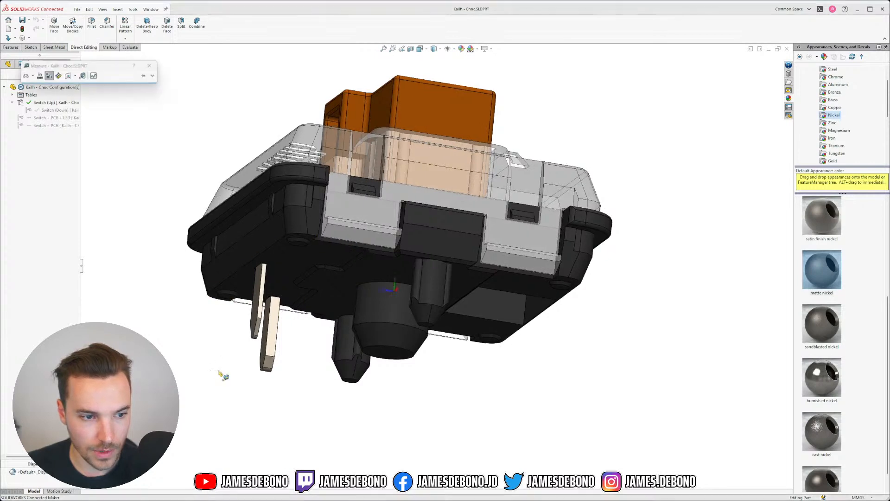
pyautogui.click(264, 218)
pyautogui.moveTo(265, 218); pyautogui.dragTo(482, 249, button='middle')
pyautogui.click(482, 249)
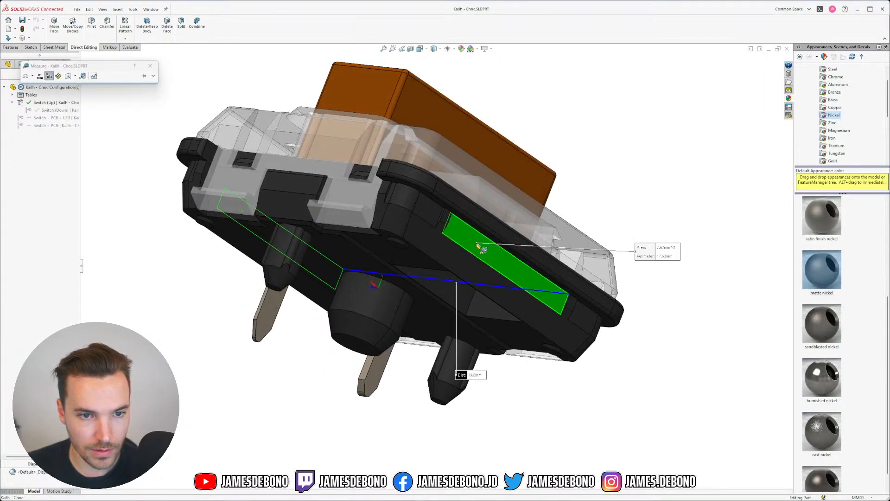
# Measure the distance between the two small side faces on opposite sides of the base, view the detailed results, and clear the selection.
pyautogui.click(566, 433)
pyautogui.scroll(-5, 271, 208)
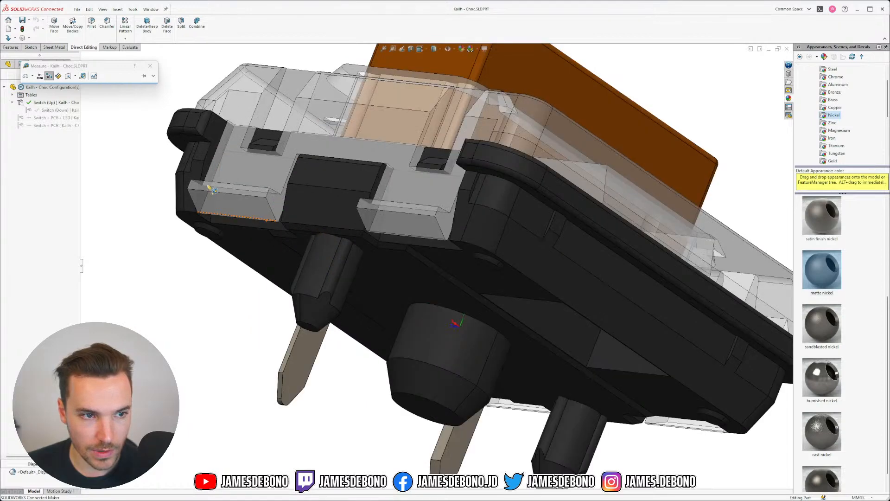
pyautogui.click(112, 162)
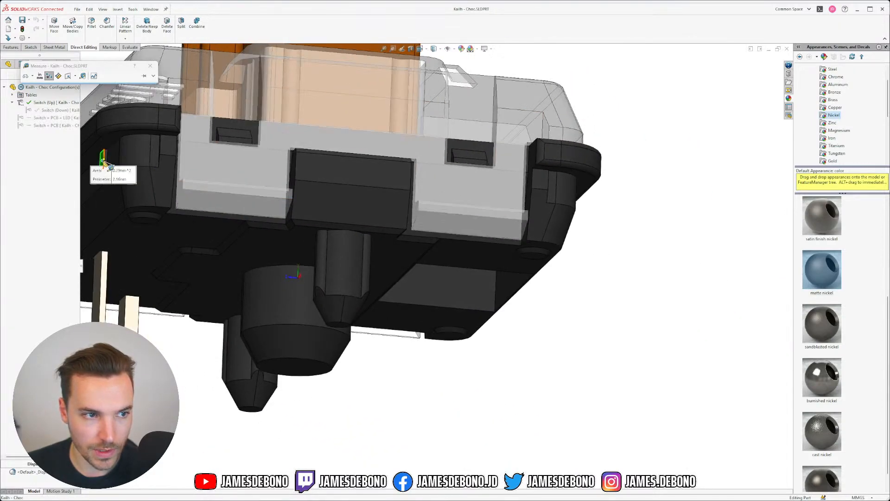
pyautogui.moveTo(112, 162); pyautogui.dragTo(619, 211, button='middle')
pyautogui.click(621, 213)
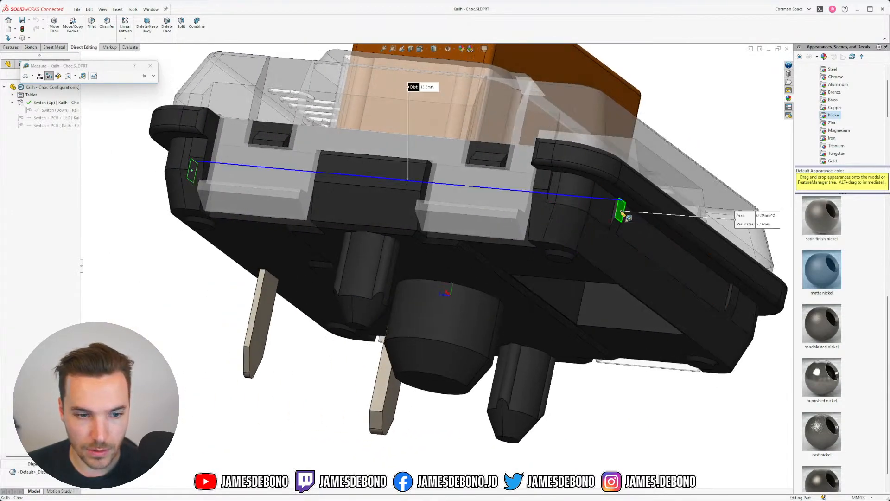
pyautogui.scroll(3, 624, 214)
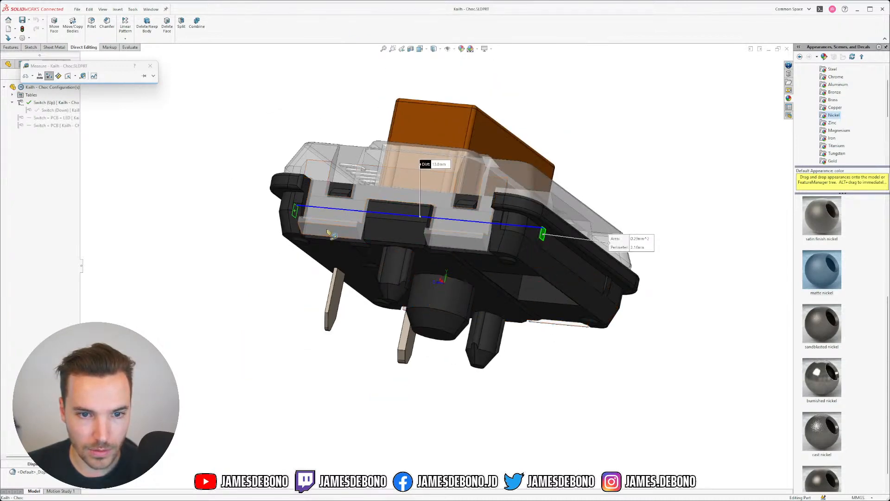
pyautogui.scroll(-5, 345, 214)
pyautogui.moveTo(362, 209); pyautogui.dragTo(334, 209, button='middle')
pyautogui.click(154, 76)
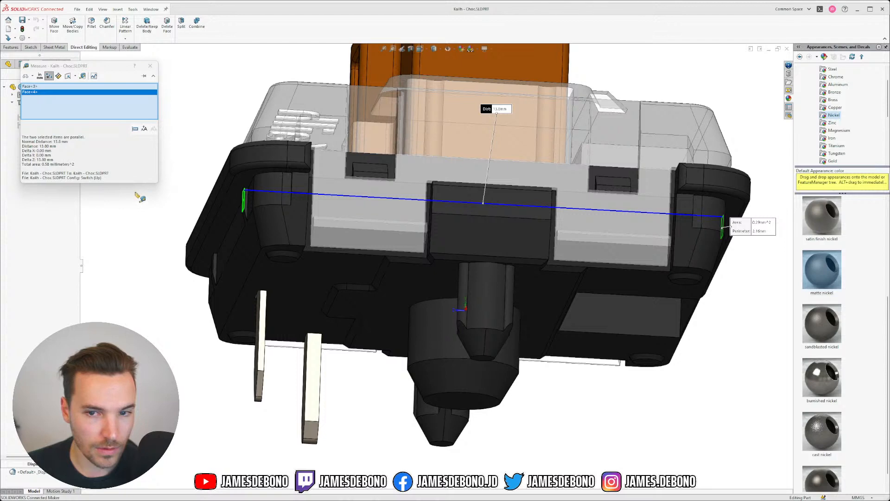
pyautogui.click(116, 218)
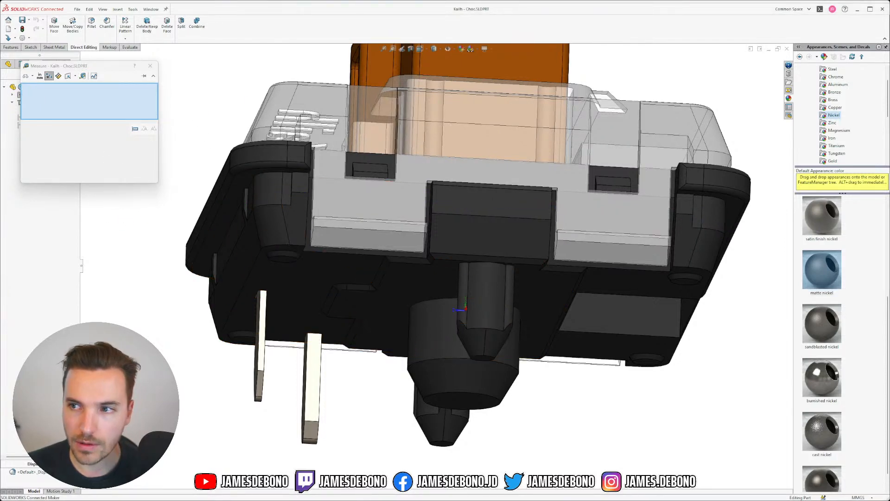
# Switch to the switch datasheet PDF and examine the circuit board layouts and metal frame cutout dimensions on page 11.
pyautogui.hotkey('alt', 'Tab')
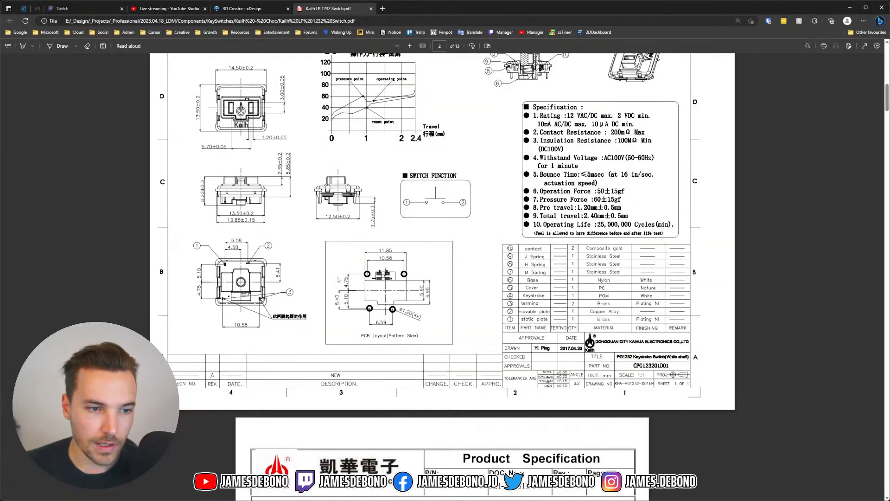
pyautogui.scroll(-10, 345, 275)
pyautogui.scroll(-15, 344, 275)
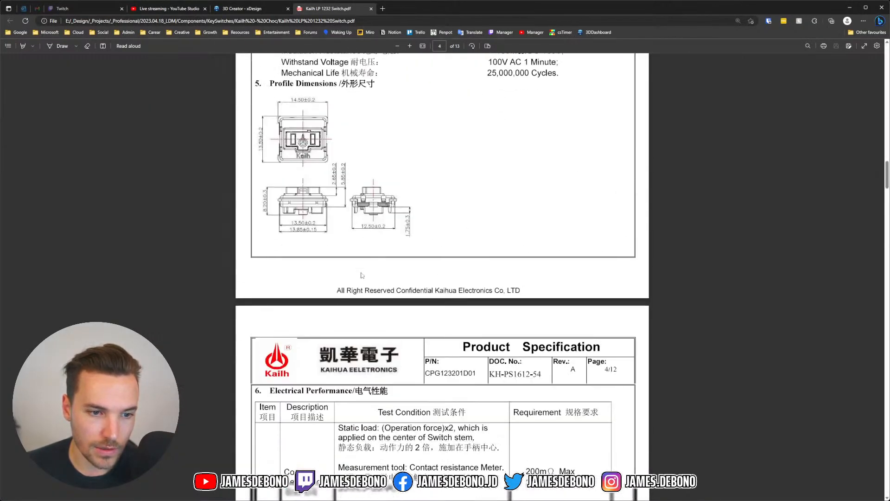
pyautogui.scroll(-15, 365, 278)
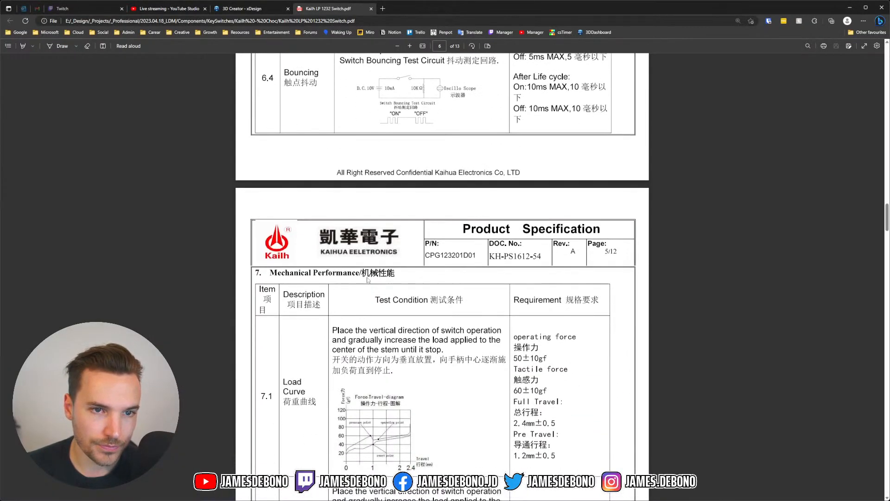
pyautogui.scroll(-15, 370, 282)
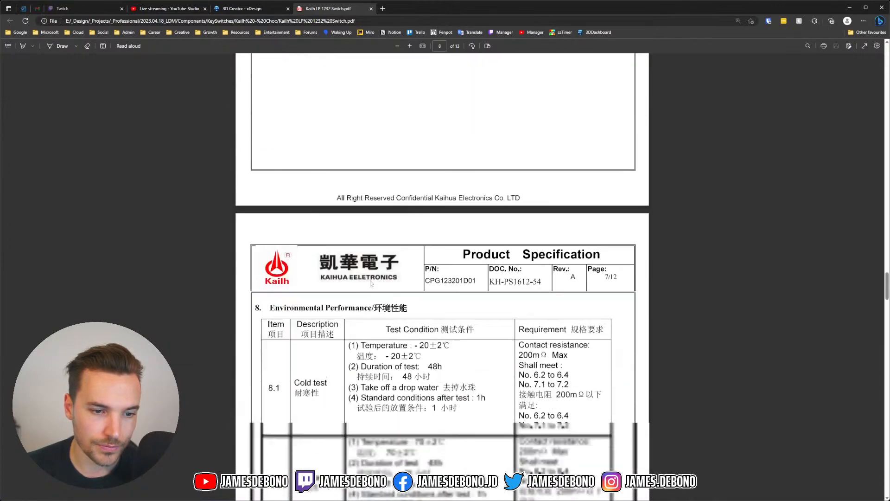
pyautogui.scroll(-15, 372, 283)
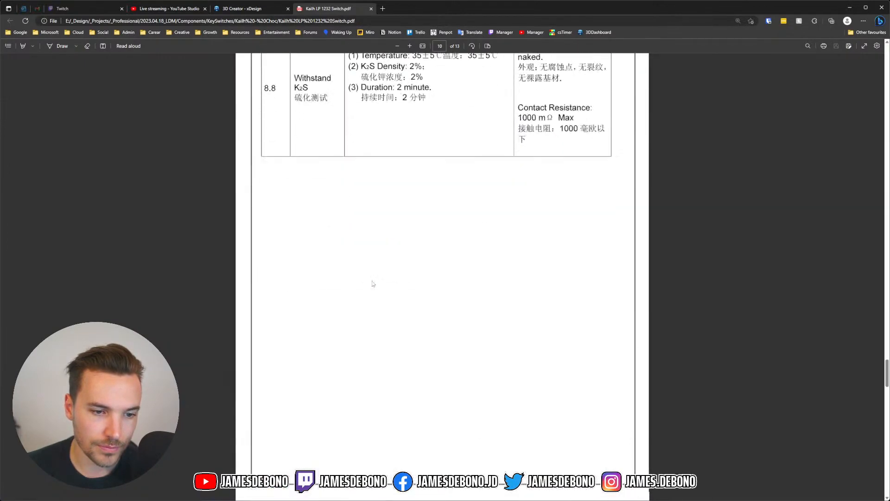
pyautogui.scroll(-5, 372, 284)
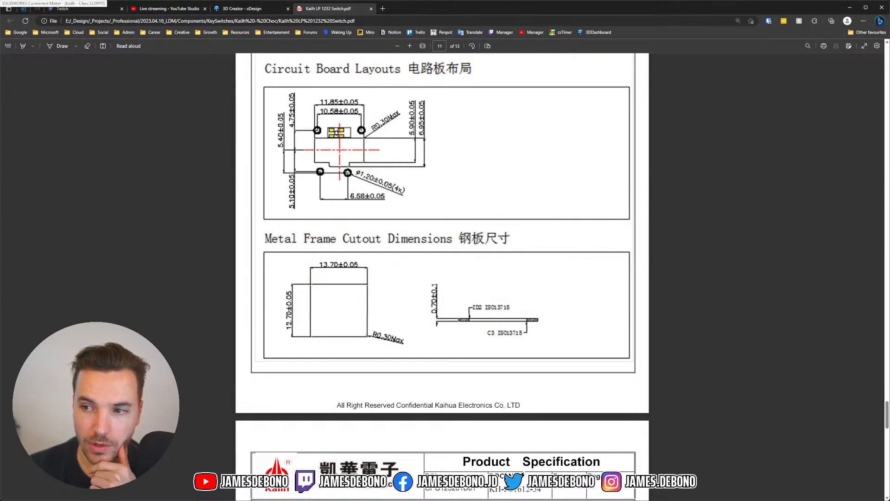
# Switch back to SOLIDWORKS, measure the distance between the two small clip faces on opposite sides of the housing, and clear the selection.
pyautogui.hotkey('alt', 'Tab')
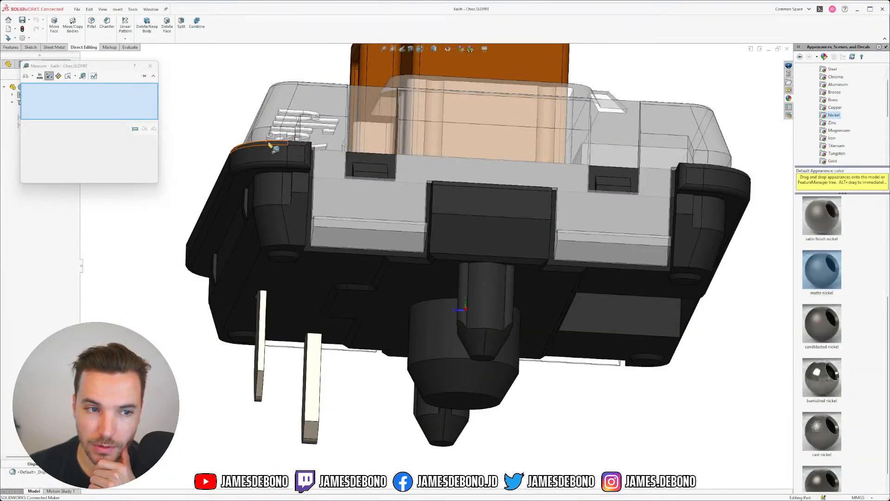
pyautogui.scroll(4, 434, 231)
pyautogui.scroll(-2, 403, 247)
pyautogui.moveTo(403, 247); pyautogui.dragTo(566, 232, button='middle')
pyautogui.click(642, 247)
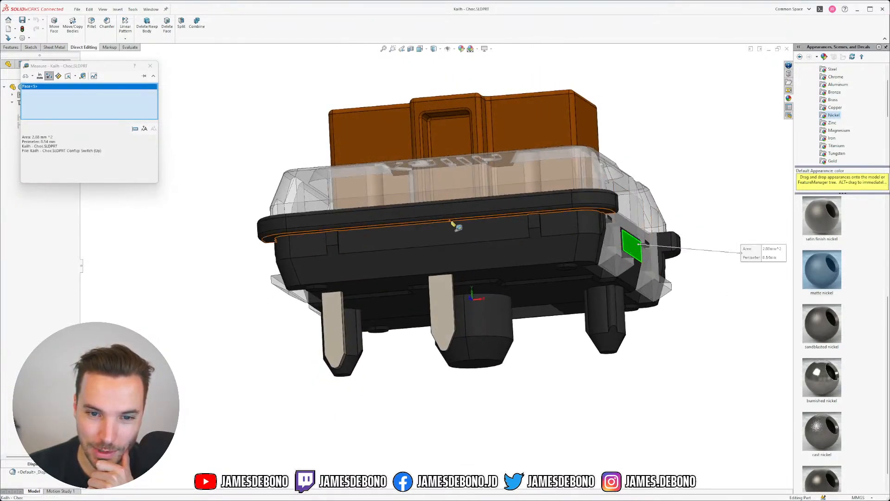
pyautogui.moveTo(455, 224); pyautogui.dragTo(498, 226, button='middle')
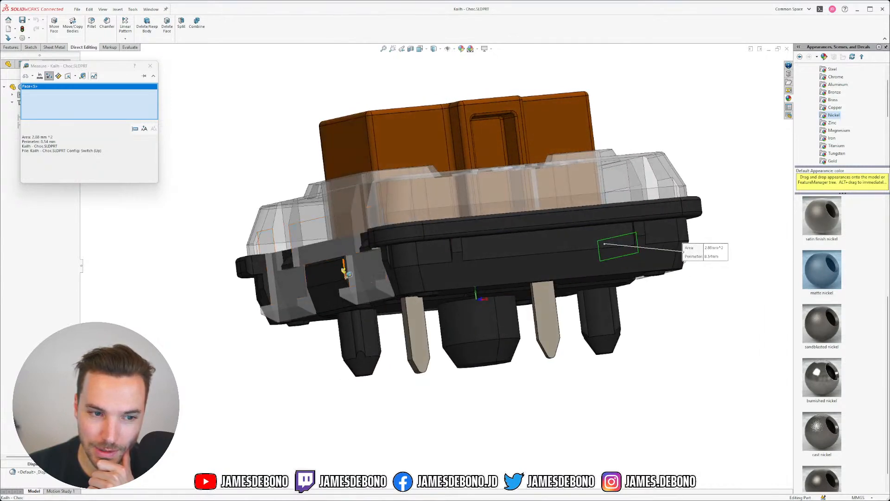
pyautogui.click(342, 273)
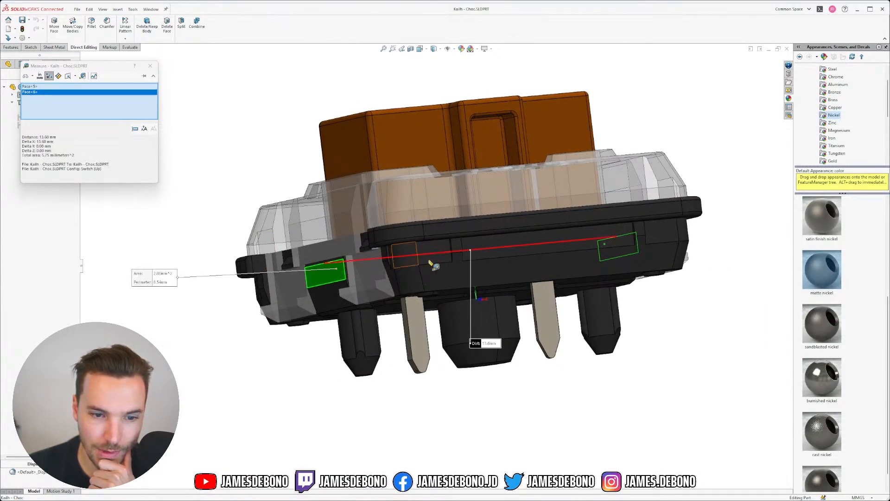
pyautogui.moveTo(431, 258); pyautogui.dragTo(301, 346, button='middle')
pyautogui.click(297, 343)
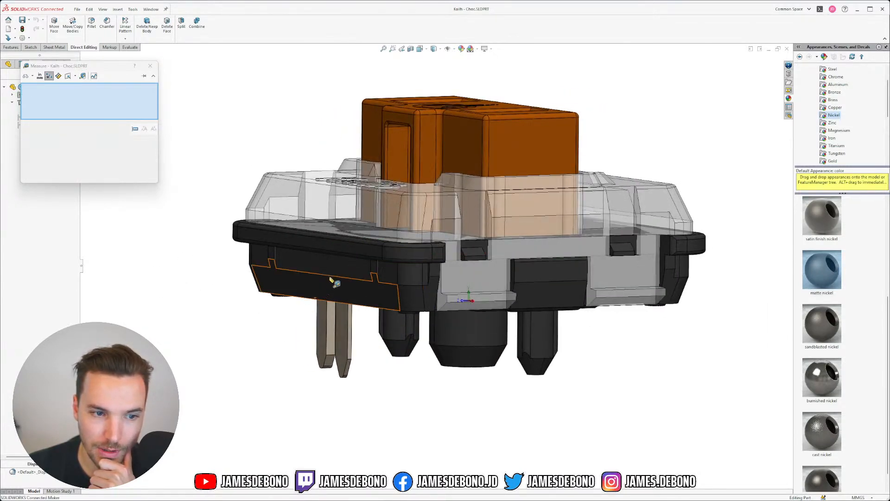
# Measure the distance between the long recessed faces along the terminal side and the opposite side of the base, and clear the selection.
pyautogui.click(339, 264)
pyautogui.moveTo(398, 276); pyautogui.dragTo(290, 252, button='middle')
pyautogui.click(510, 254)
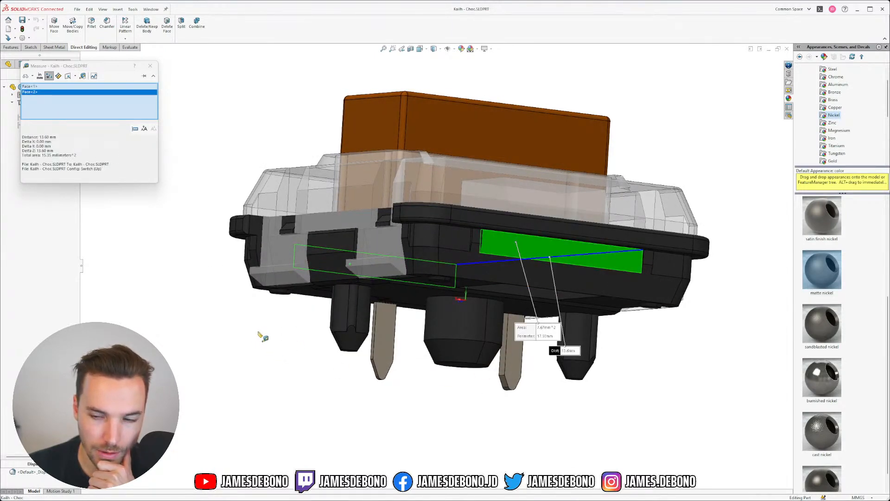
pyautogui.moveTo(261, 335); pyautogui.dragTo(398, 141, button='middle')
pyautogui.click(247, 173)
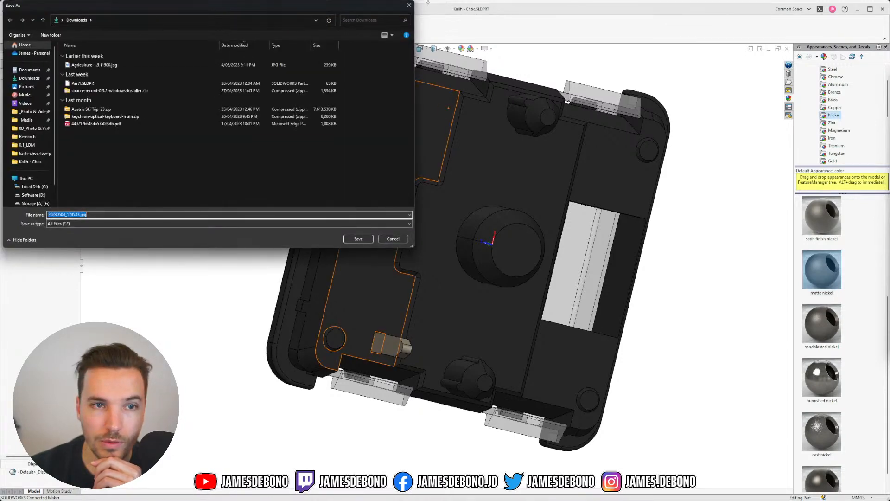
# Dismiss the Save As dialog, view the keypad photo 20230504_174537.jpg, and minimise its window.
pyautogui.click(409, 6)
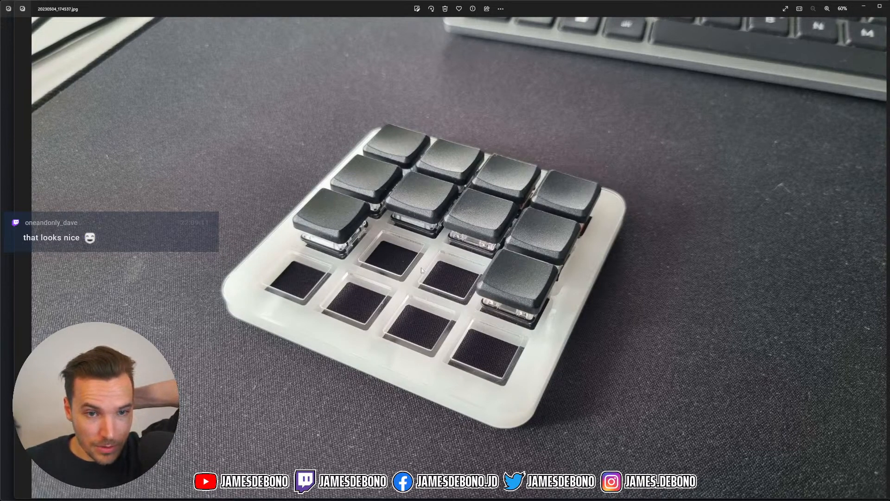
pyautogui.click(864, 9)
pyautogui.click(849, 10)
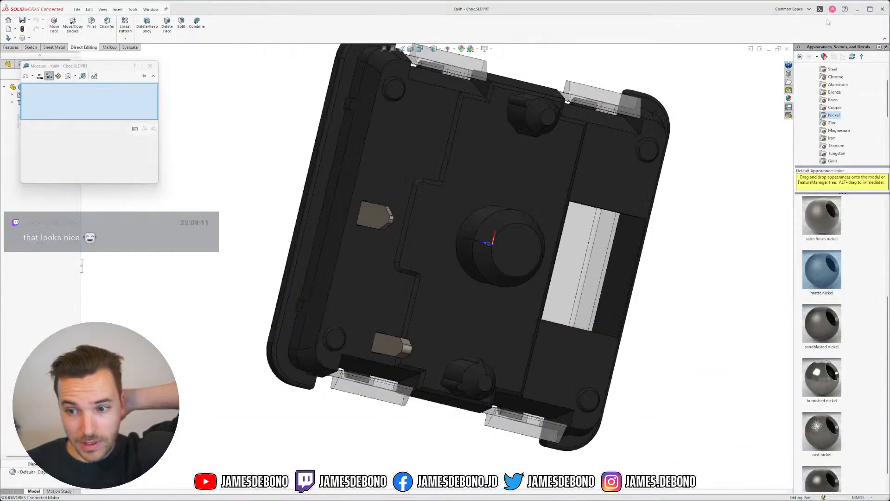
# Return to the switch datasheet PDF and examine its last pages and the PCB and metal frame mounting options.
pyautogui.hotkey('alt', 'Tab')
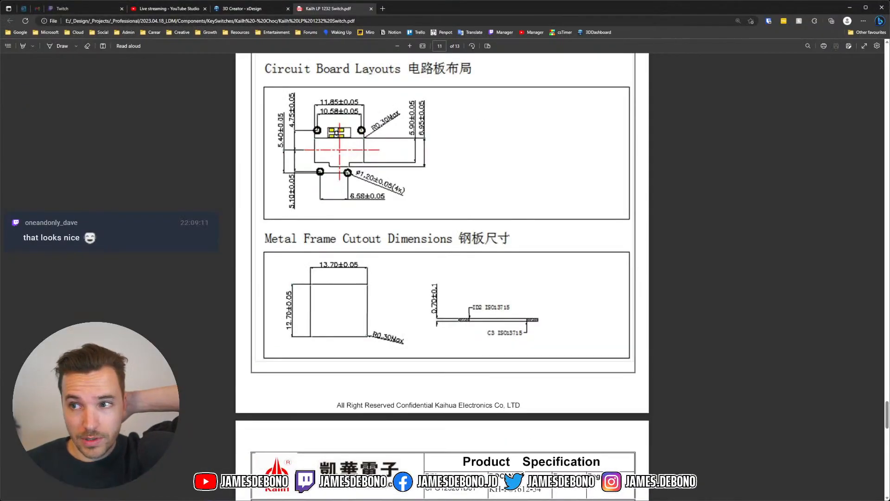
pyautogui.hotkey('alt', 'Tab')
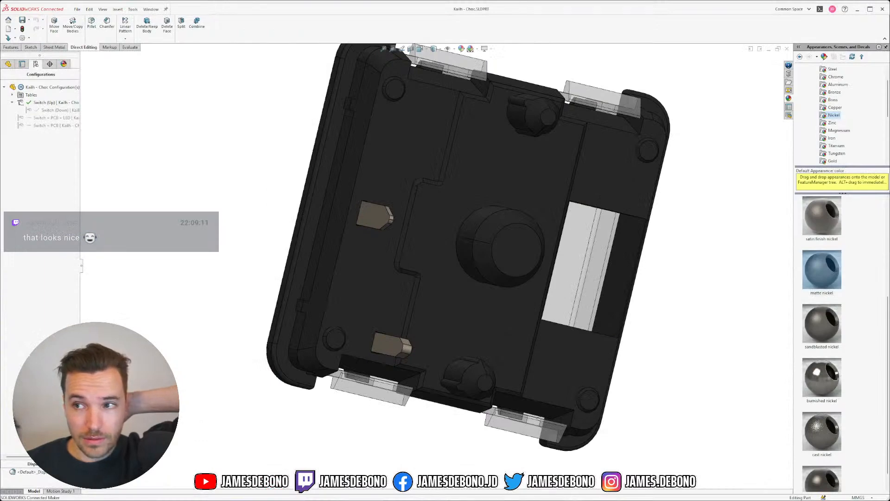
pyautogui.hotkey('alt', 'Tab')
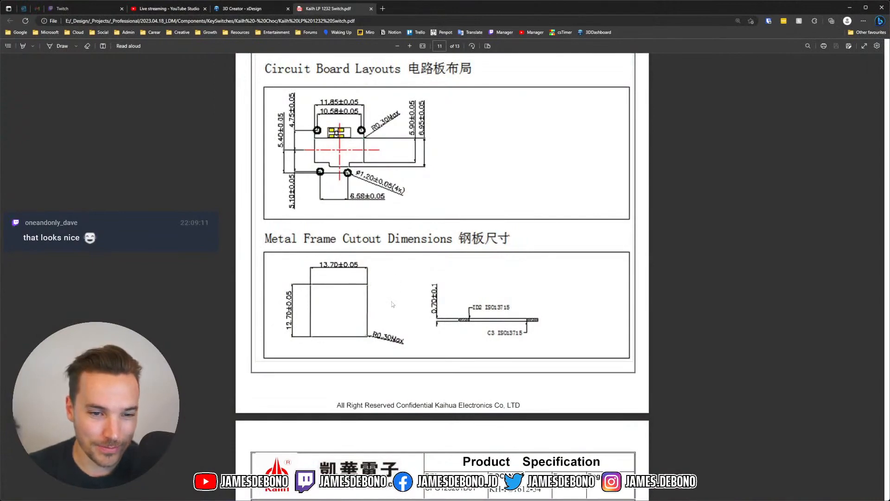
pyautogui.scroll(-9, 392, 303)
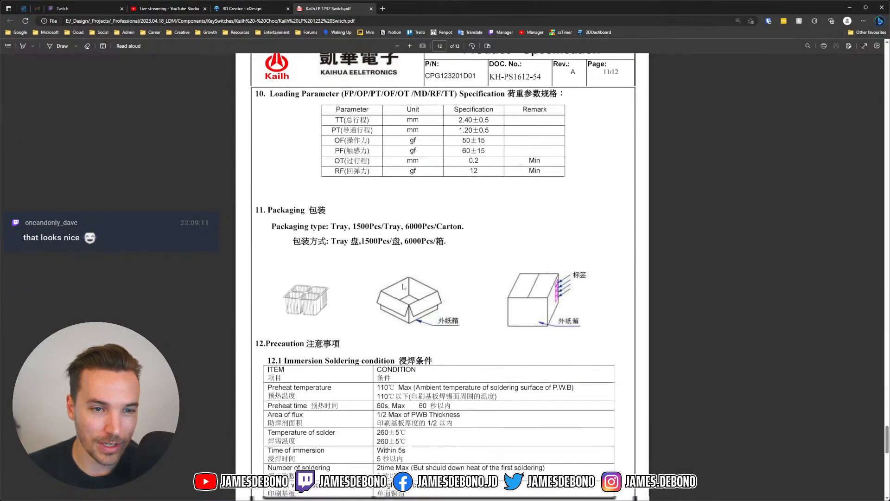
pyautogui.scroll(-10, 402, 286)
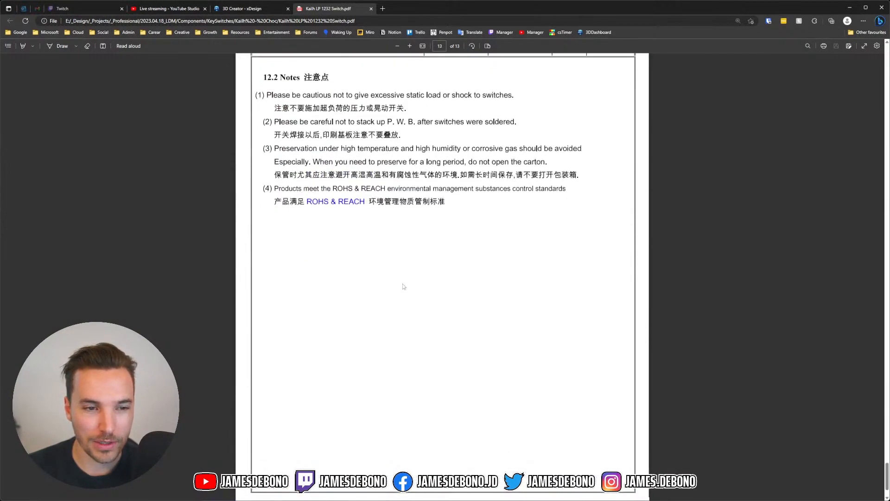
pyautogui.scroll(10, 402, 286)
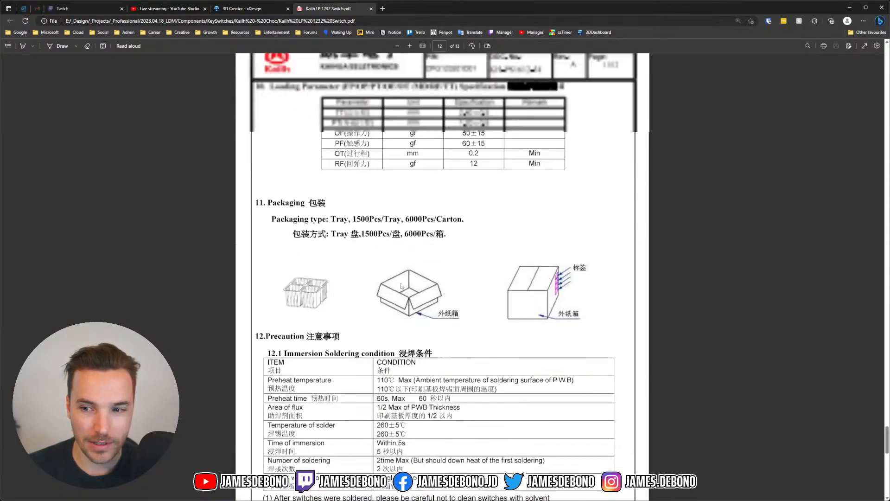
pyautogui.scroll(10, 401, 286)
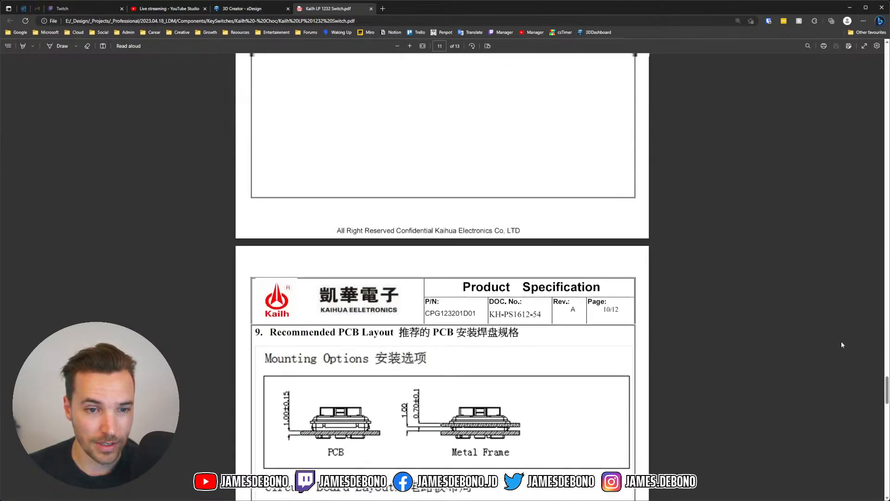
pyautogui.scroll(-3, 445, 284)
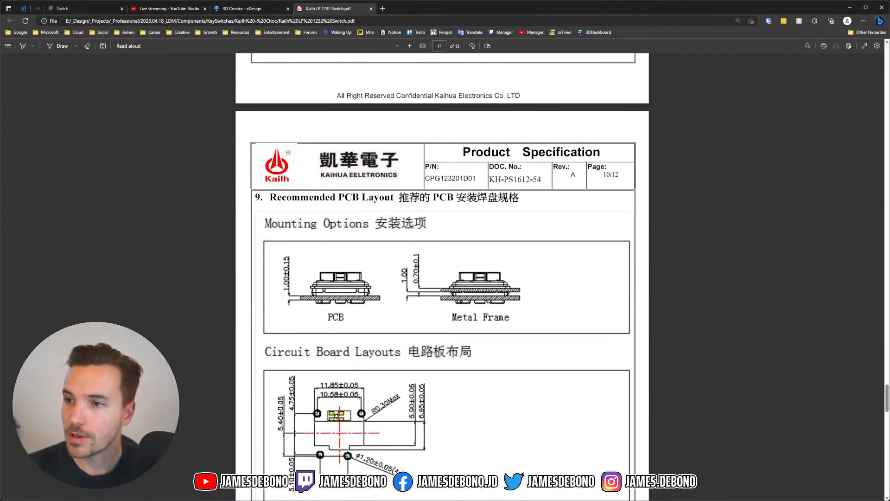
# Switch back to SOLIDWORKS, start a sketch on the Top Plane of the switch part, and hide all solid bodies.
pyautogui.hotkey('alt', 'Tab')
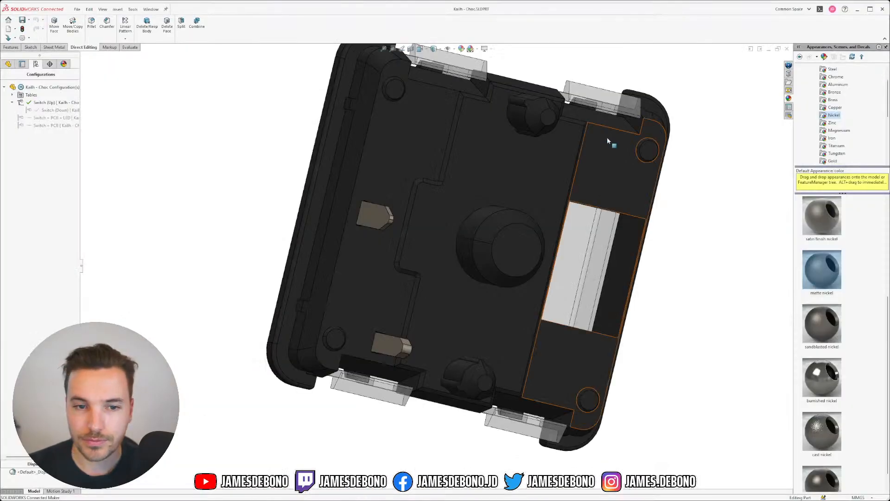
pyautogui.moveTo(530, 80); pyautogui.dragTo(569, 273, button='middle')
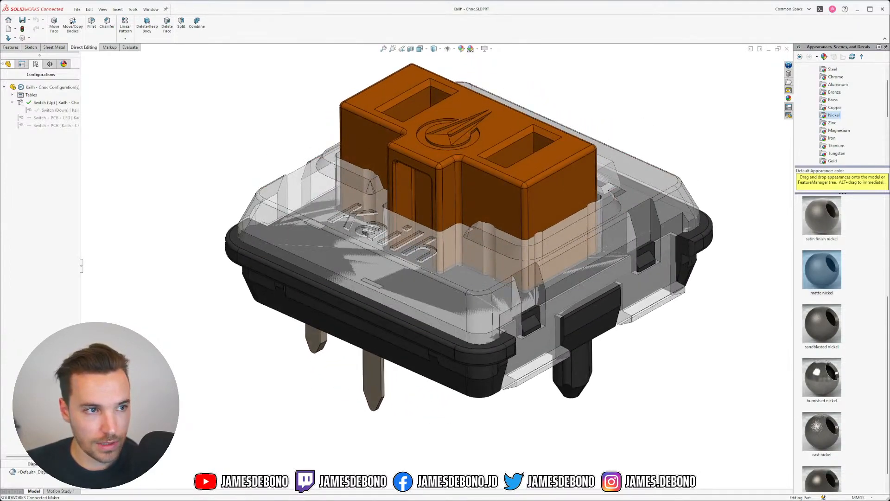
pyautogui.click(8, 64)
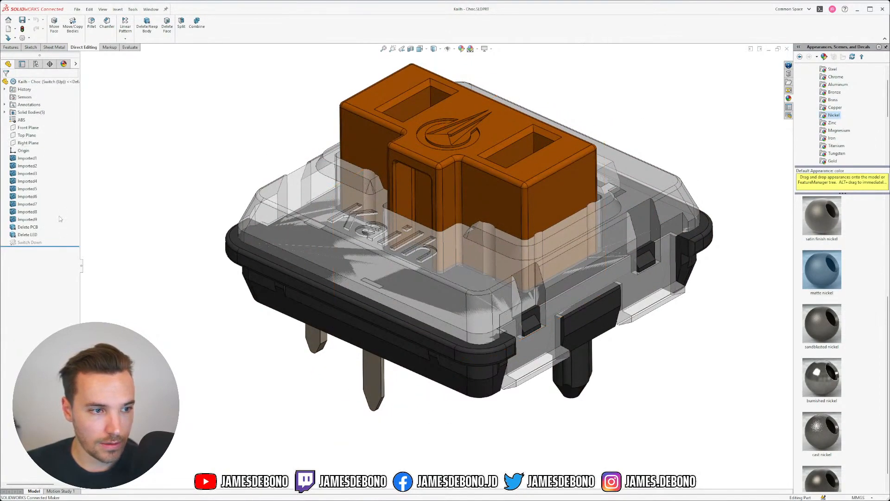
pyautogui.click(29, 135)
pyautogui.click(36, 123)
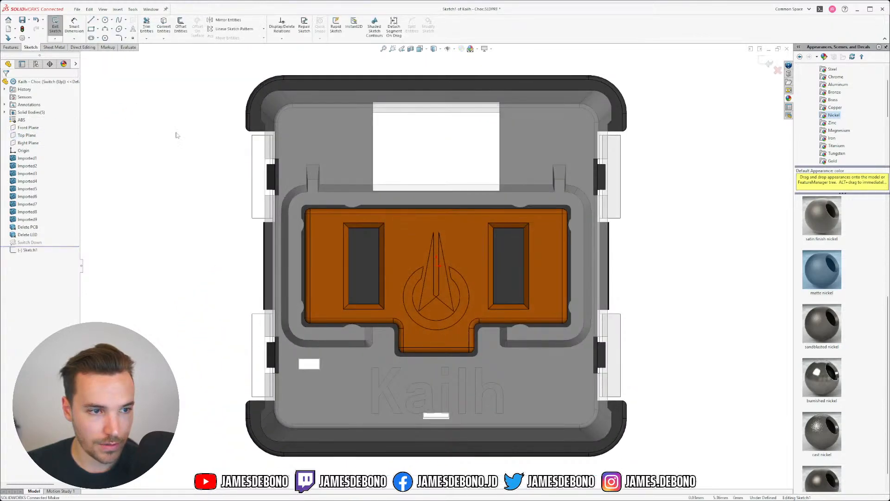
pyautogui.click(38, 113)
pyautogui.click(52, 101)
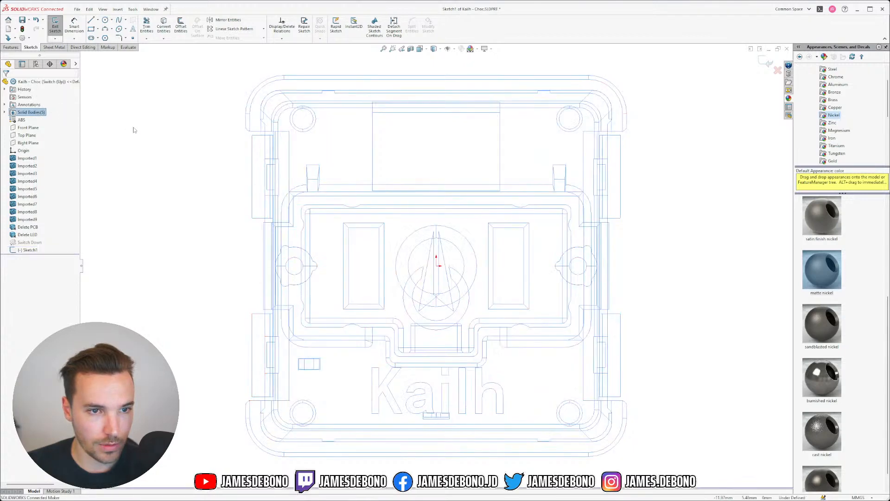
# Sketch a corner rectangle enclosing the origin for the frame cutout outline.
pyautogui.click(91, 29)
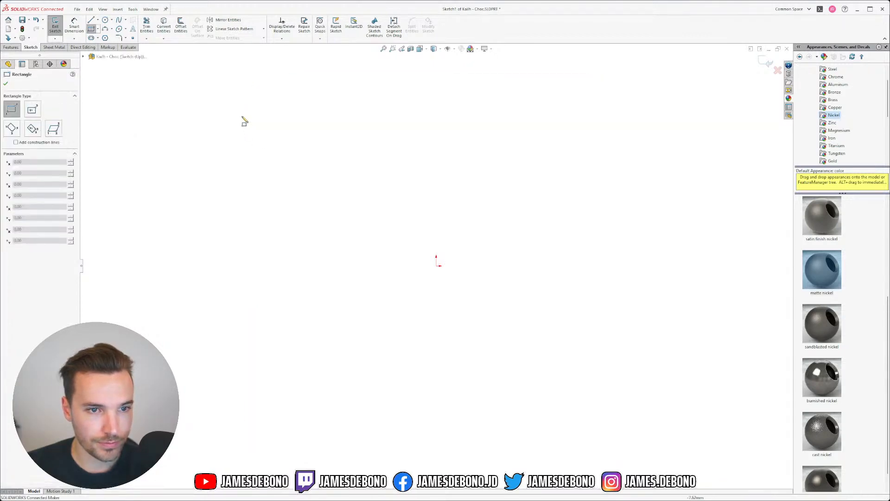
pyautogui.moveTo(237, 98)
pyautogui.mouseDown()
pyautogui.moveTo(473, 343)
pyautogui.moveTo(606, 407)
pyautogui.moveTo(620, 427)
pyautogui.mouseUp()
pyautogui.press('Escape')
pyautogui.press('Escape')
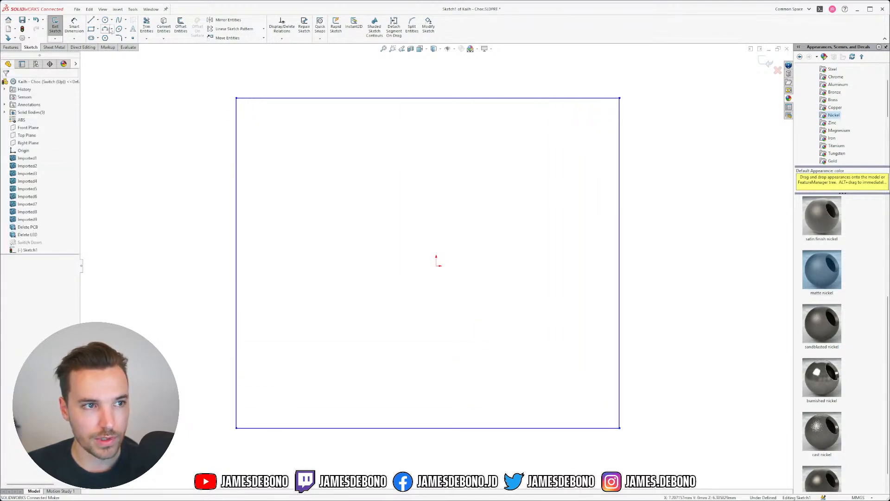
# Draw a vertical centerline from the rectangle's upper edge midpoint to near the origin, and a horizontal one from its end to the left edge.
pyautogui.click(98, 20)
pyautogui.click(108, 37)
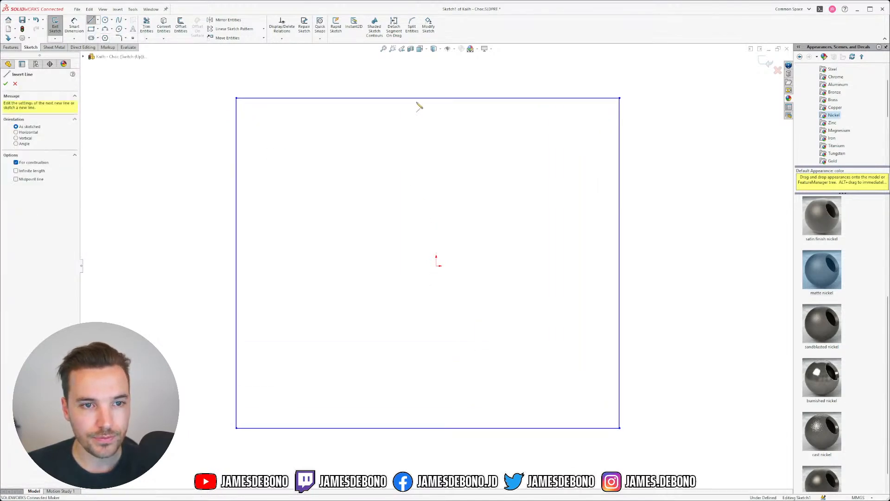
pyautogui.click(428, 98)
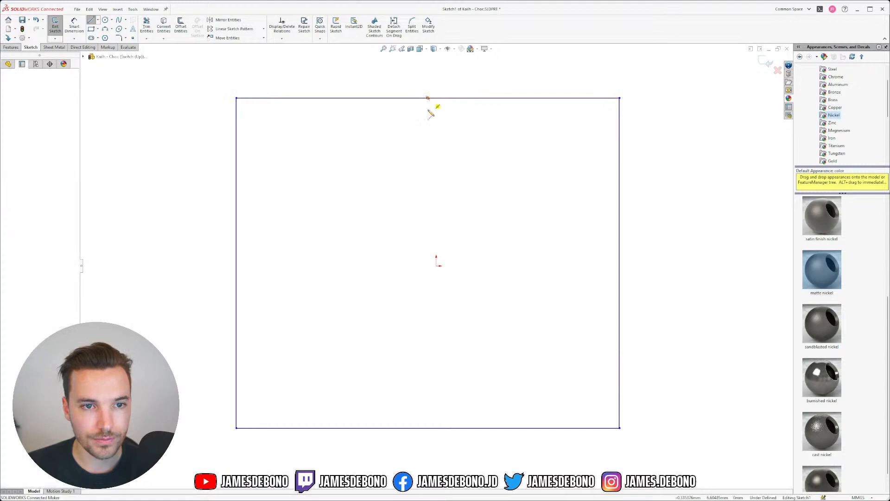
pyautogui.click(428, 258)
pyautogui.click(428, 258)
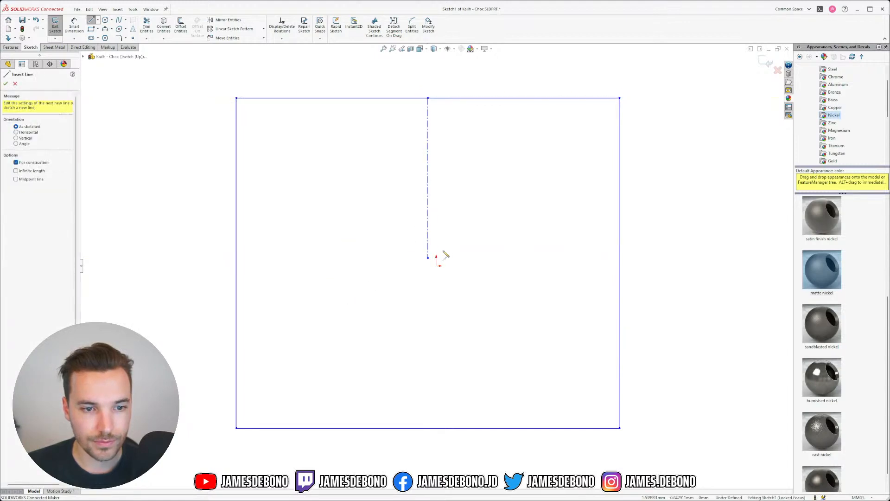
pyautogui.click(427, 258)
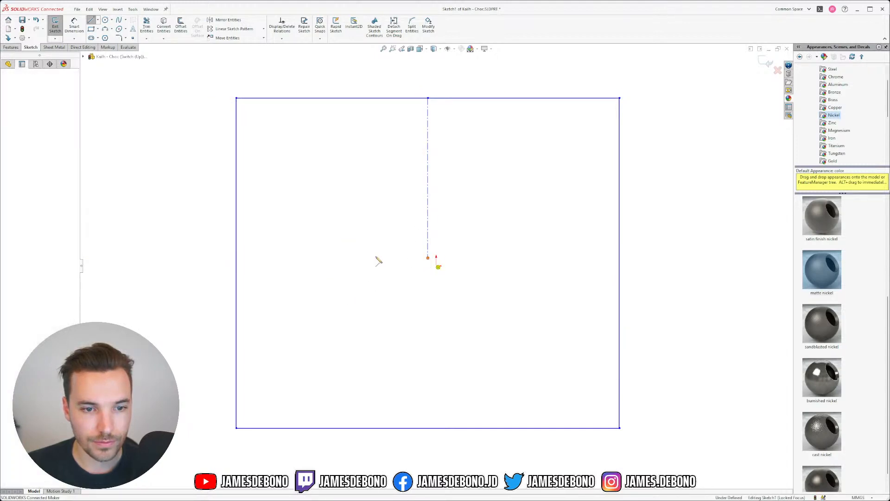
pyautogui.click(236, 259)
pyautogui.press('Escape')
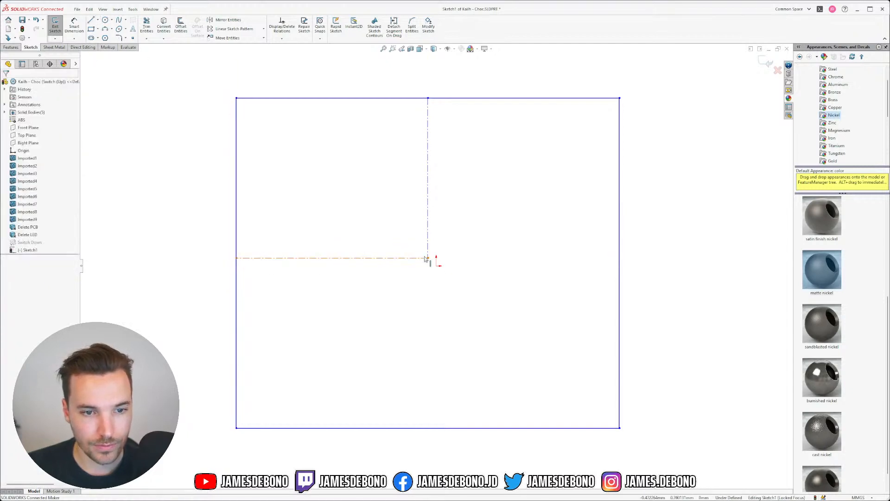
# Snap the shared endpoint of the two centerlines onto the sketch origin.
pyautogui.moveTo(427, 258)
pyautogui.mouseDown()
pyautogui.moveTo(426, 296)
pyautogui.moveTo(436, 266)
pyautogui.mouseUp()
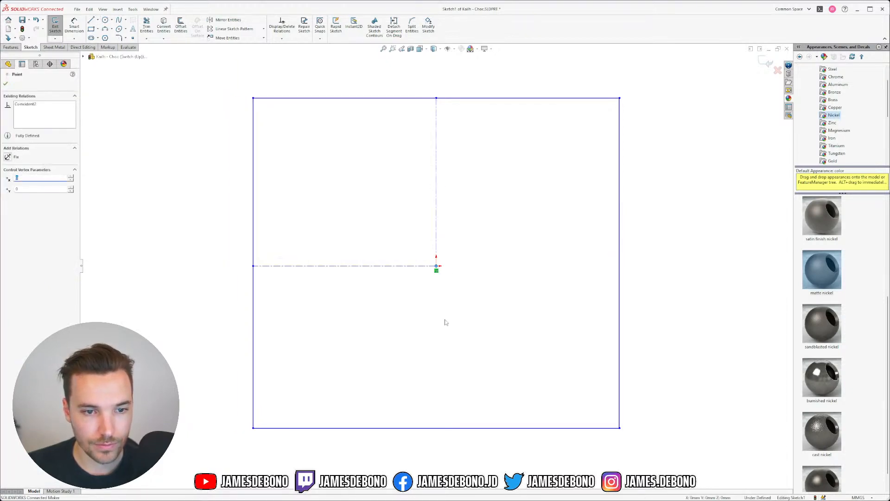
pyautogui.click(444, 320)
pyautogui.click(438, 215)
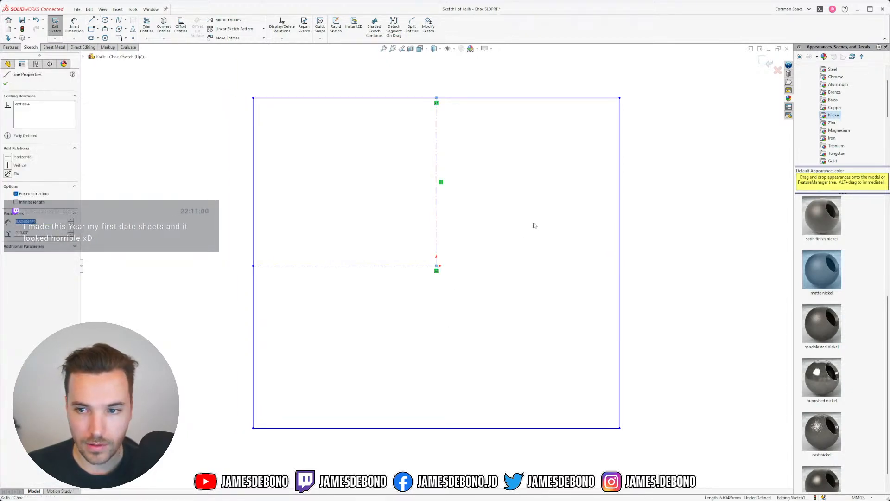
pyautogui.press('Escape')
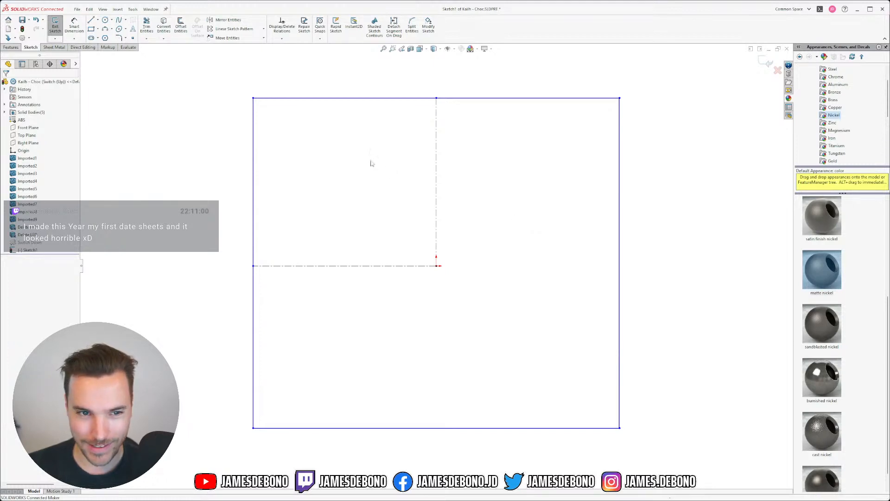
# Dimension the height of the cutout rectangle's left edge as 13.7 mm.
pyautogui.click(69, 27)
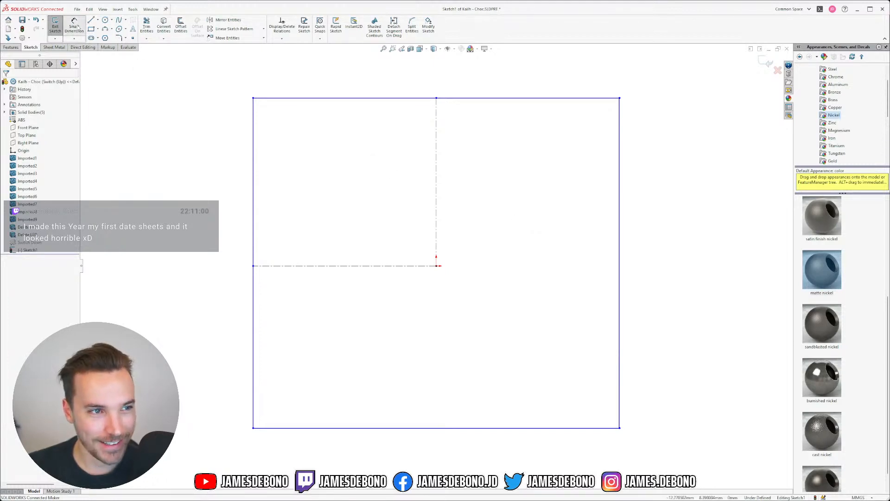
pyautogui.click(253, 152)
pyautogui.click(170, 180)
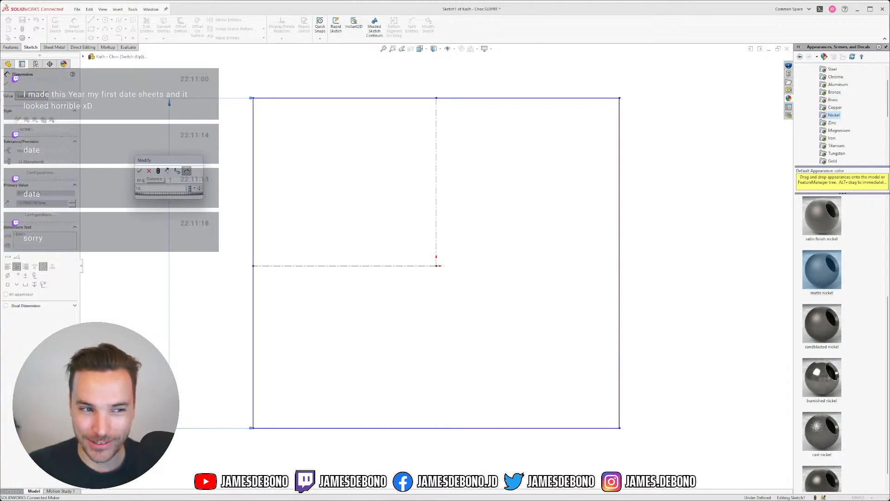
pyautogui.write('13.7')
pyautogui.press('Return')
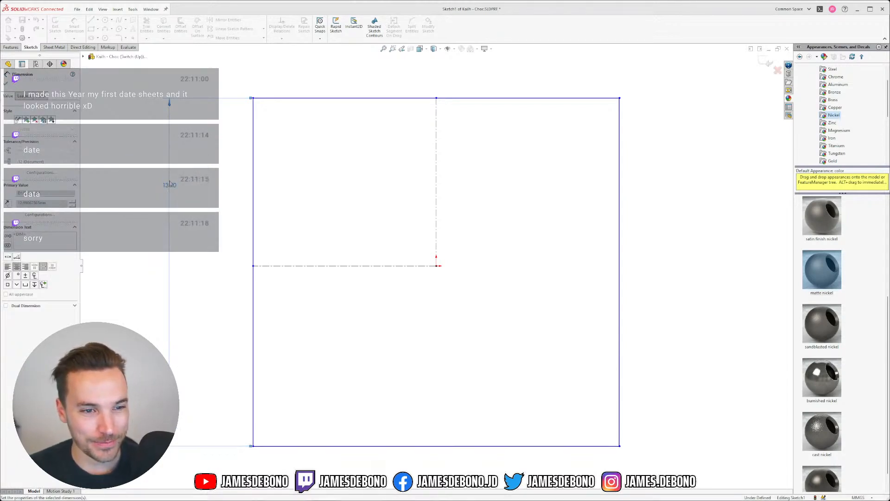
# Dimension the width of the rectangle's upper edge as 13.7 mm.
pyautogui.click(330, 98)
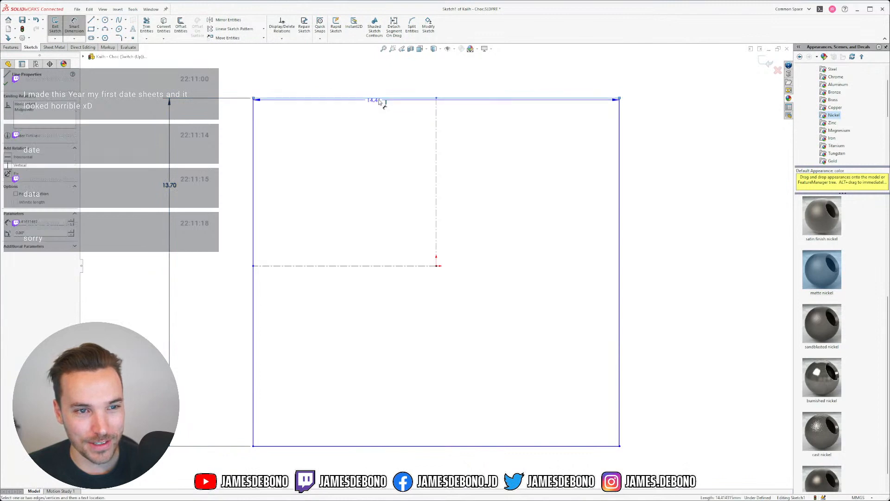
pyautogui.scroll(3, 398, 90)
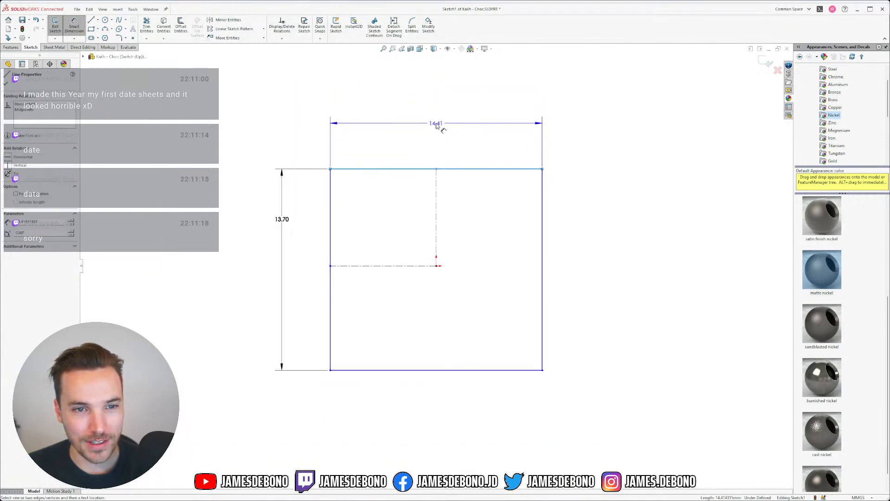
pyautogui.click(438, 114)
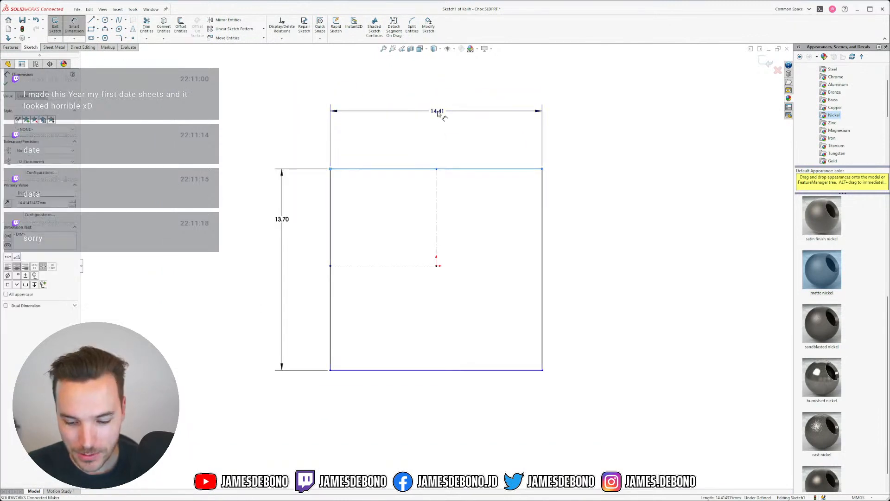
pyautogui.write('13.7')
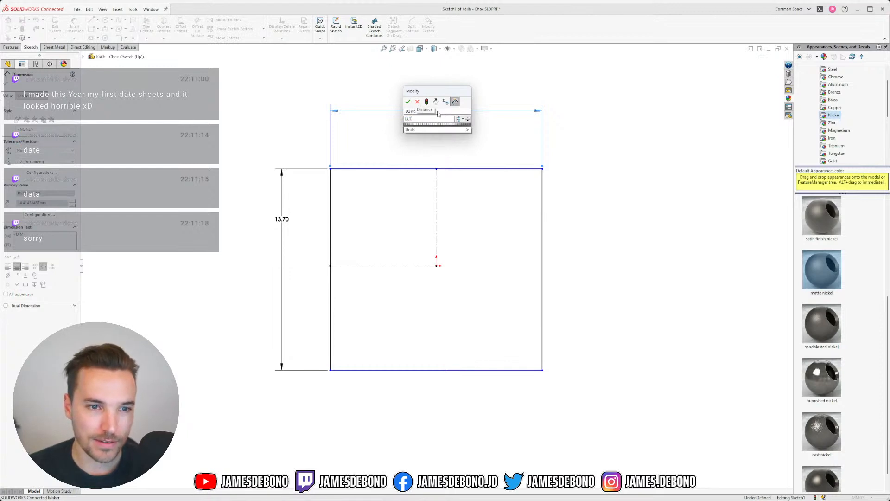
pyautogui.press('Return')
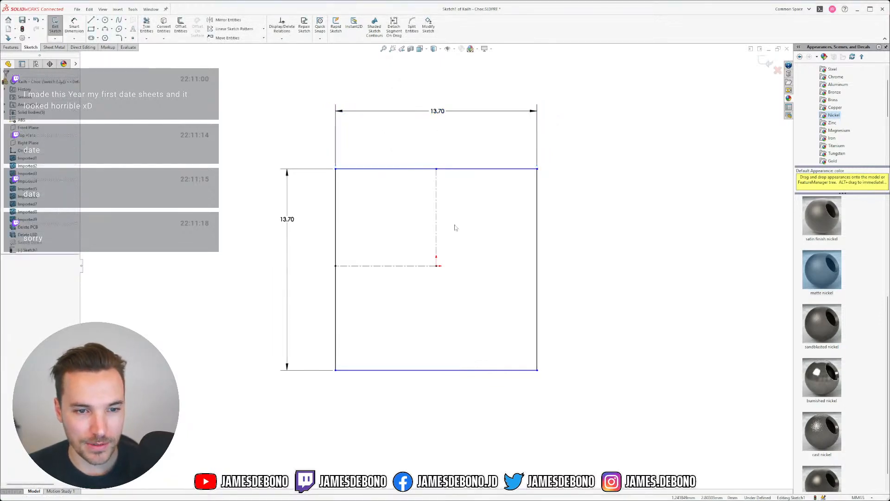
# Constrain the outer end of the horizontal centerline to the midpoint of the rectangle's left edge so the rectangle centres on the origin.
pyautogui.moveTo(441, 170)
pyautogui.mouseDown()
pyautogui.moveTo(416, 199)
pyautogui.moveTo(404, 159)
pyautogui.moveTo(403, 187)
pyautogui.mouseUp()
pyautogui.click(336, 293)
pyautogui.rightClick(336, 289)
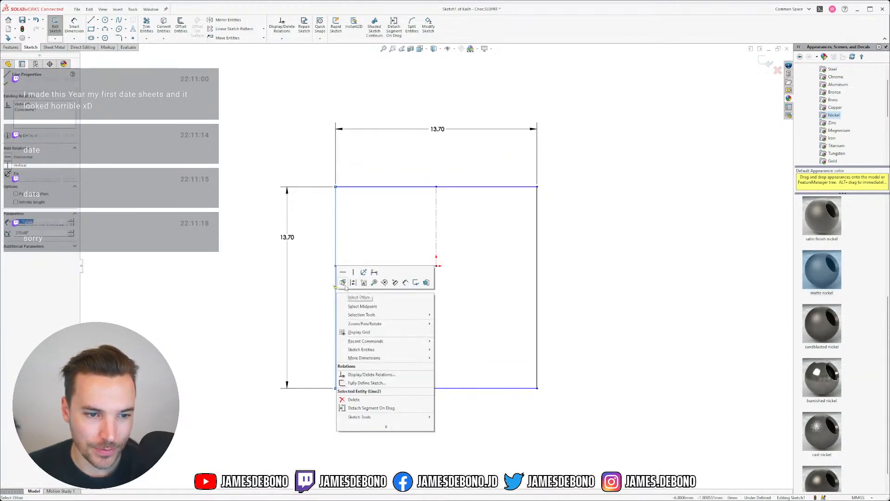
pyautogui.click(338, 275)
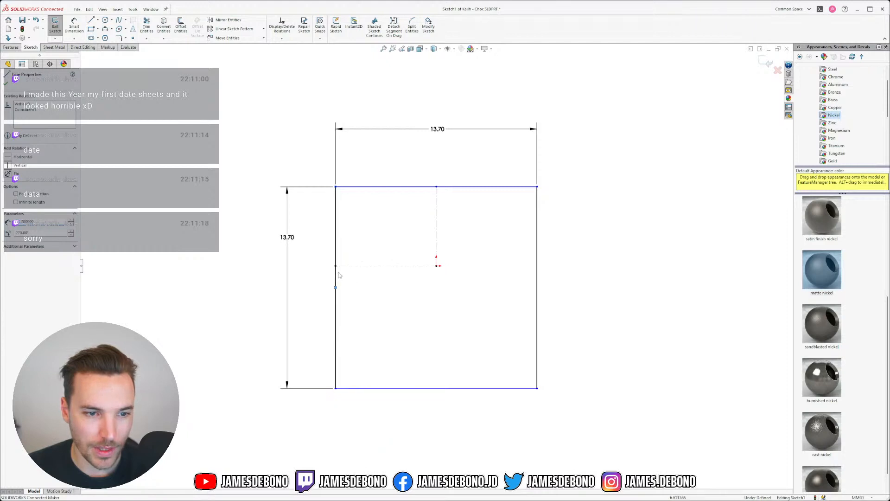
pyautogui.keyDown('ctrl'); pyautogui.click(336, 266); pyautogui.keyUp('ctrl')
pyautogui.click(376, 236)
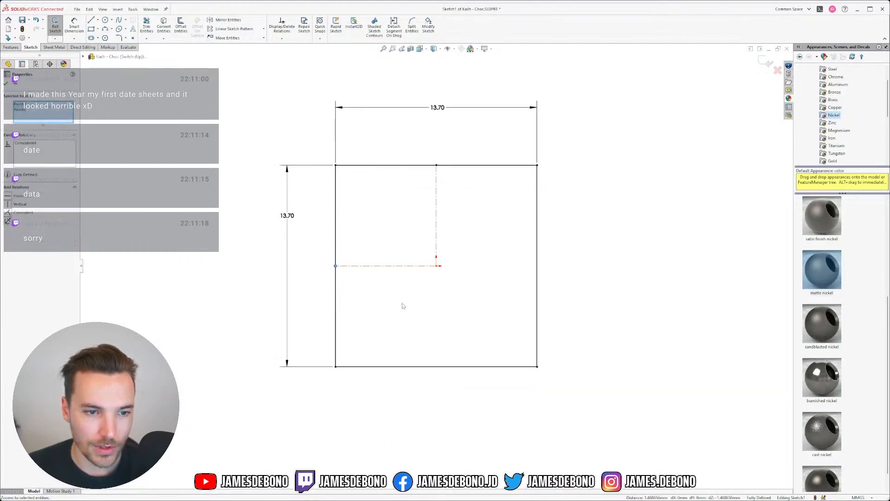
pyautogui.click(401, 303)
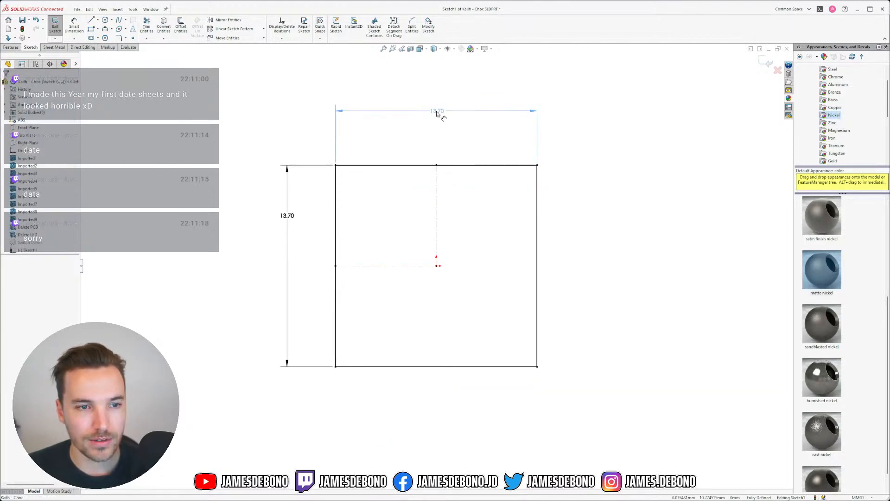
pyautogui.moveTo(437, 111); pyautogui.dragTo(437, 110)
pyautogui.click(287, 215)
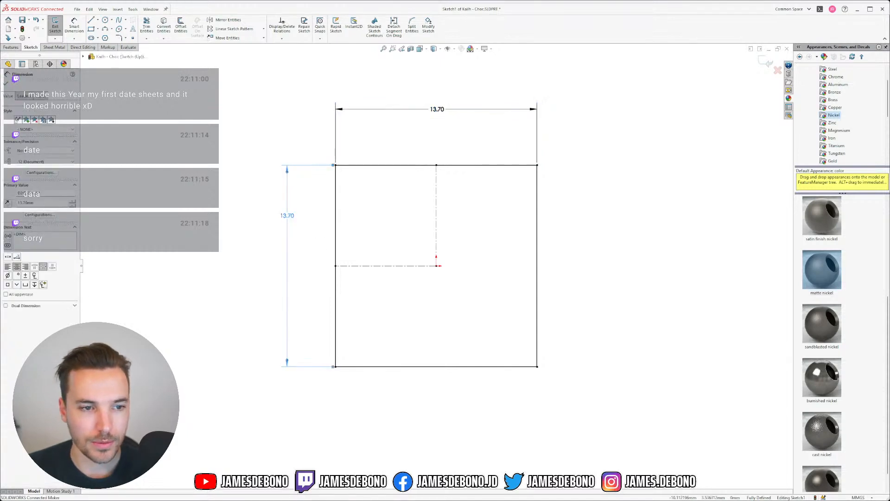
pyautogui.press('Delete')
pyautogui.hotkey('ctrl', 'z')
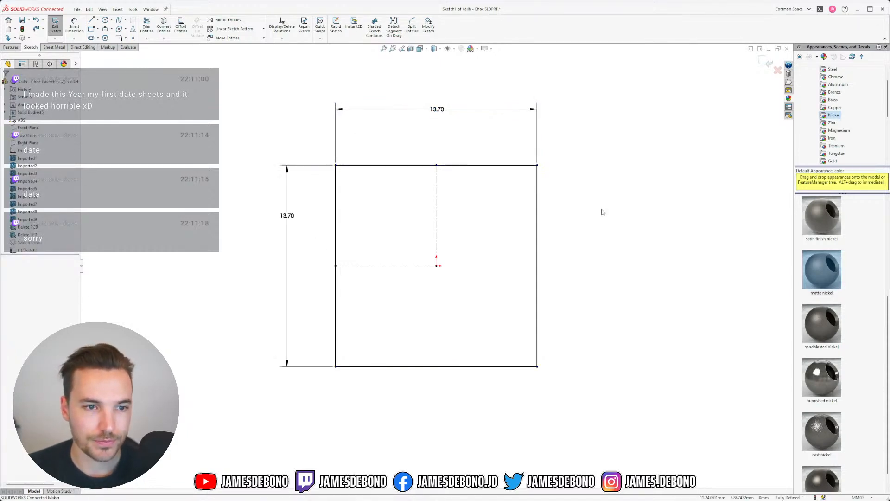
# Make the rectangle's vertical dimension driven and add an equal relation between its left and upper edges.
pyautogui.rightClick(296, 219)
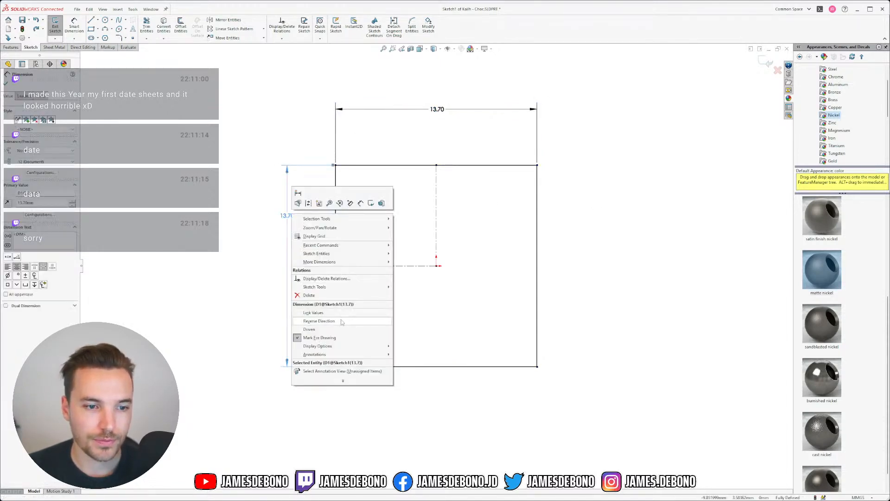
pyautogui.click(310, 329)
pyautogui.click(336, 198)
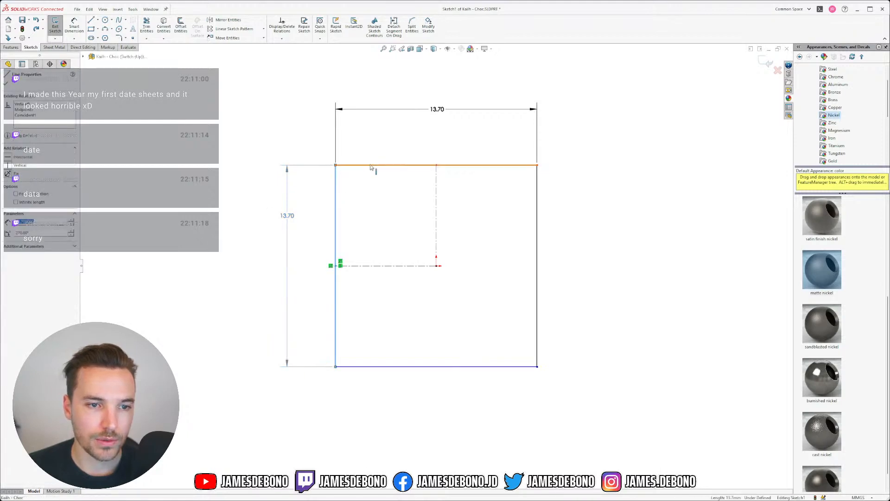
pyautogui.keyDown('ctrl'); pyautogui.click(371, 165); pyautogui.keyUp('ctrl')
pyautogui.click(443, 135)
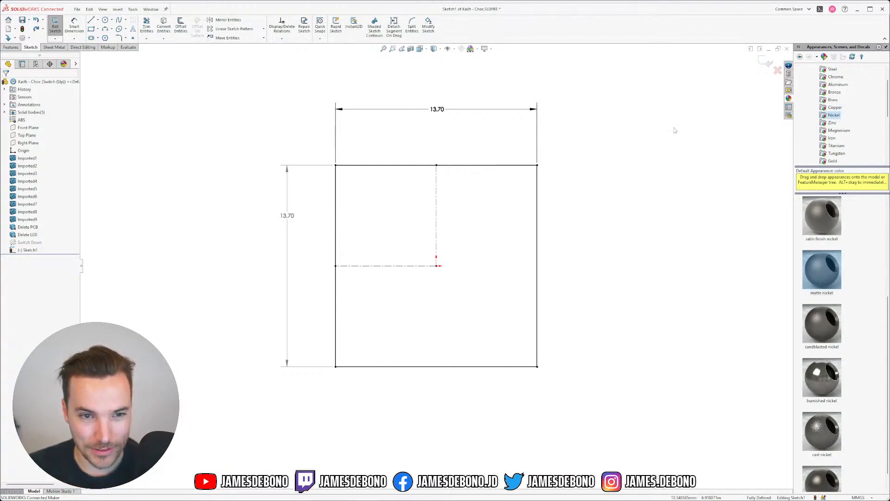
# Exit the cutout sketch and rename it Reference Top.
pyautogui.click(768, 62)
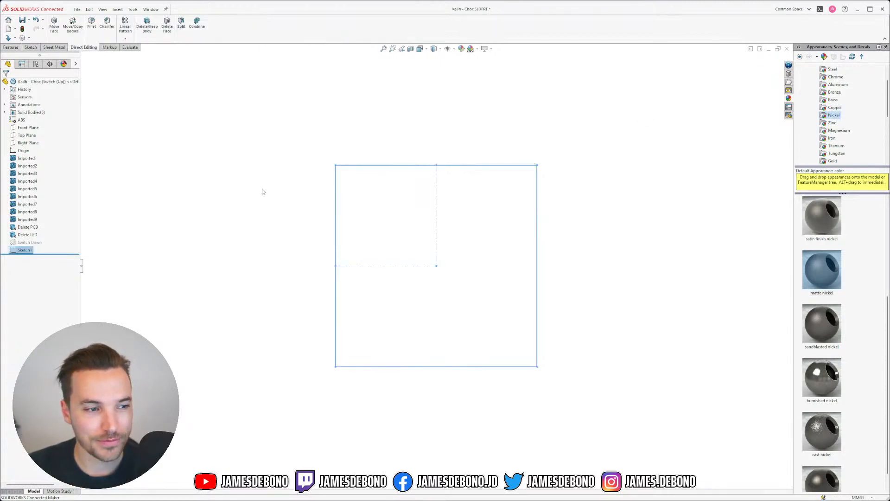
pyautogui.click(23, 250)
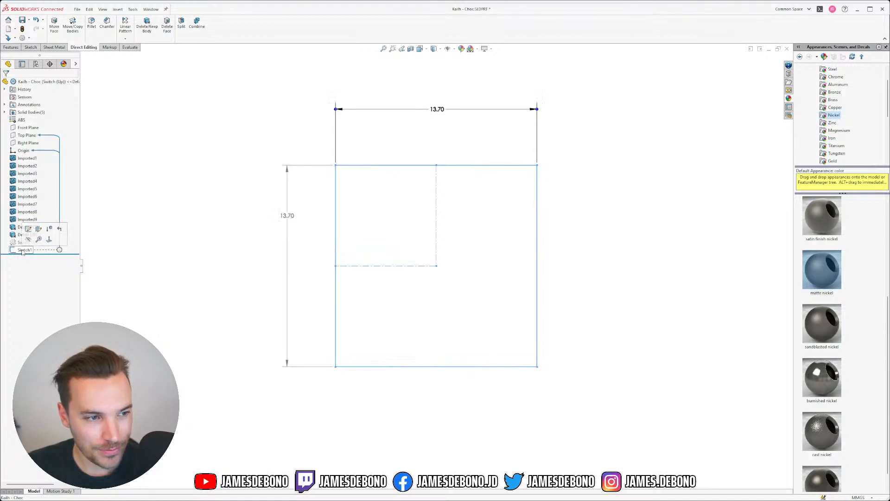
pyautogui.click(24, 251)
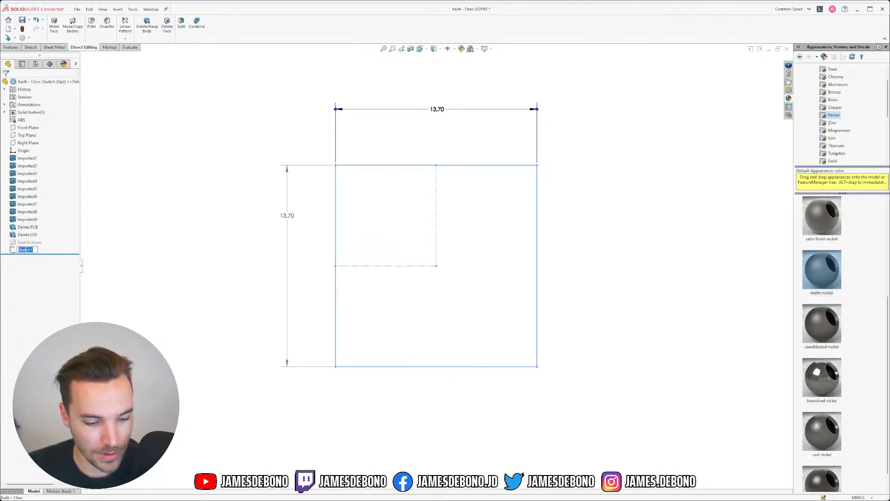
pyautogui.write('Reference Top')
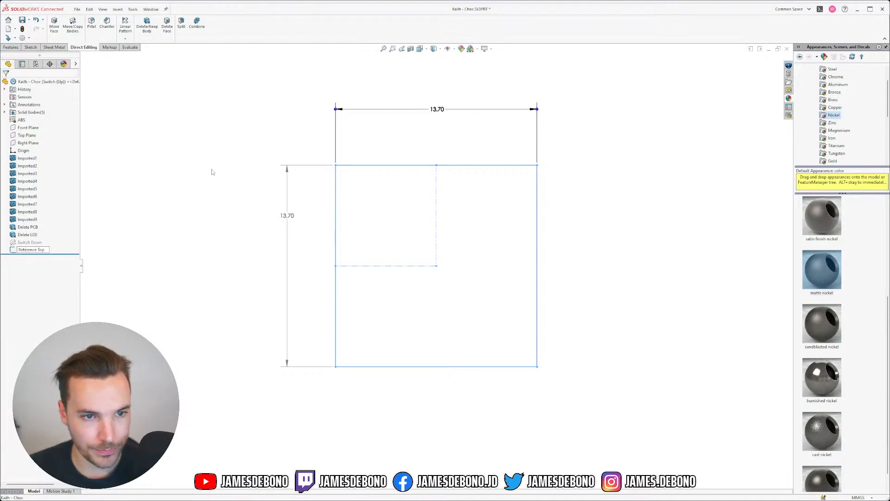
pyautogui.click(213, 171)
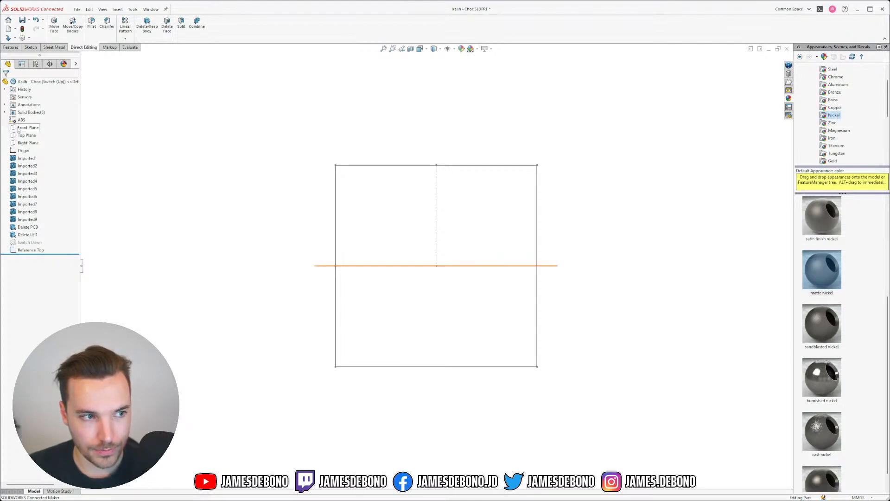
# Start a new sketch on the Right Plane and show all the solid bodies again.
pyautogui.click(28, 143)
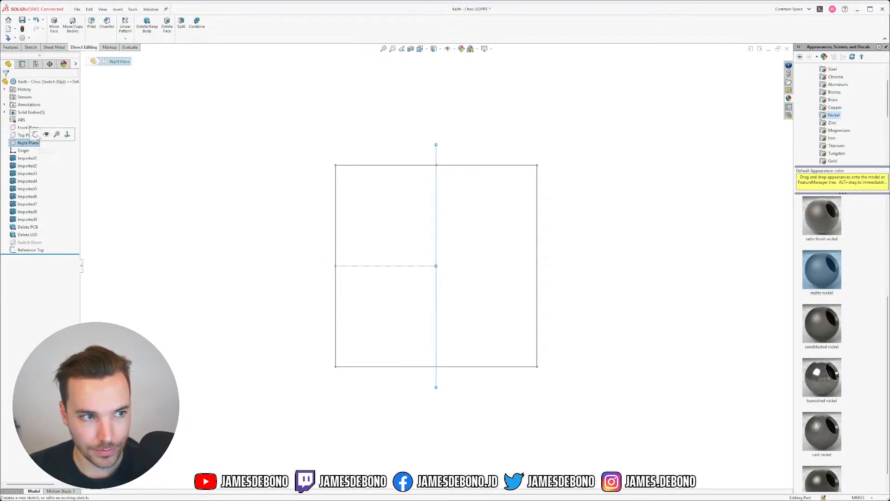
pyautogui.click(36, 135)
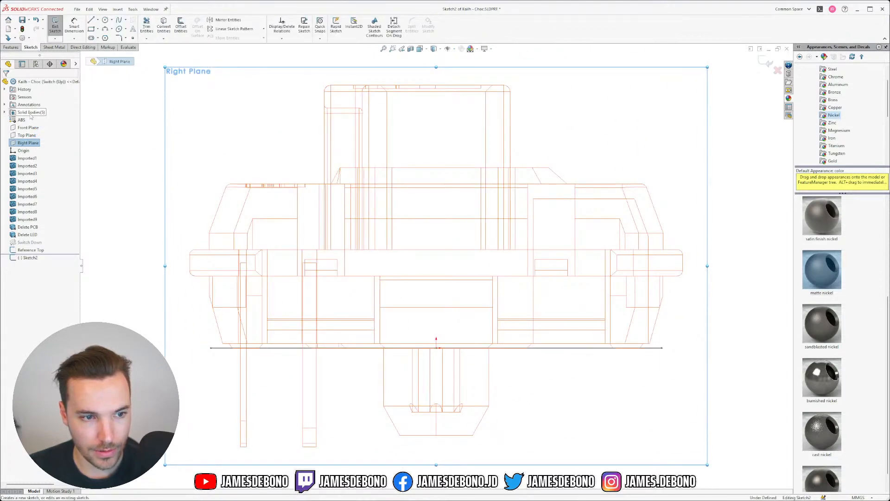
pyautogui.rightClick(30, 115)
pyautogui.click(37, 104)
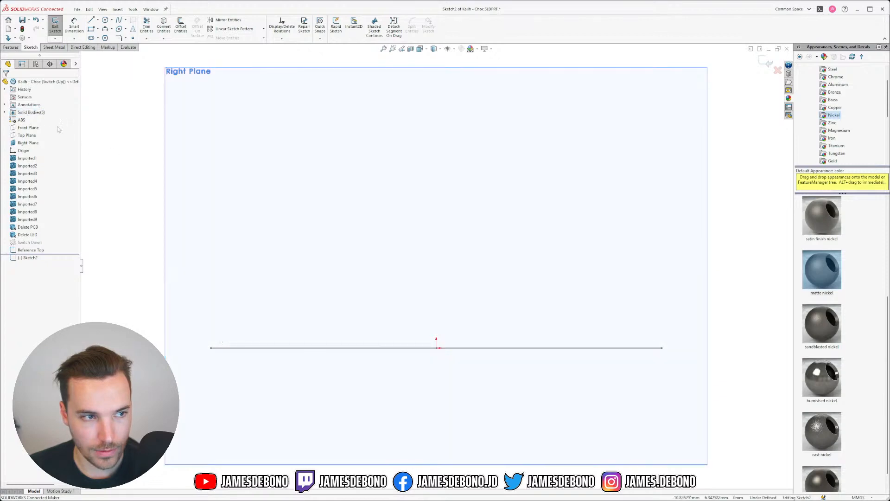
pyautogui.rightClick(31, 112)
pyautogui.click(40, 102)
pyautogui.click(175, 192)
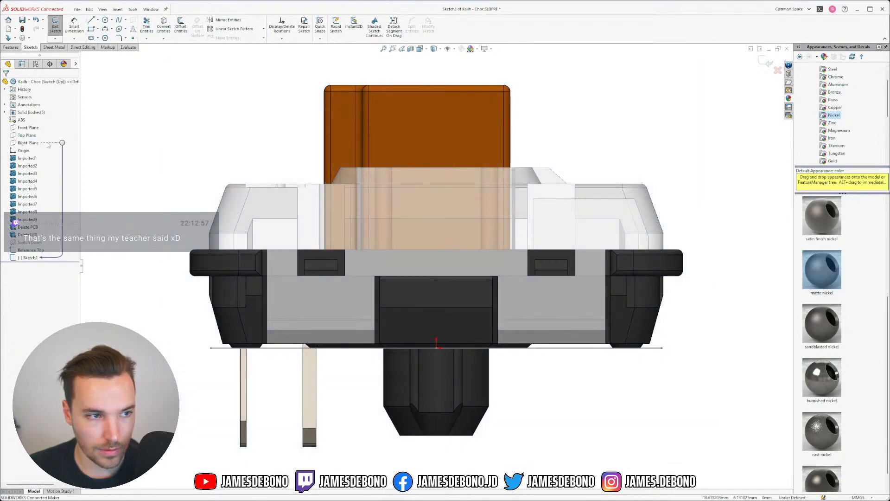
# Draw the left side of the switch profile with lines, from the base up around the flange to the clear housing's top height.
pyautogui.click(91, 21)
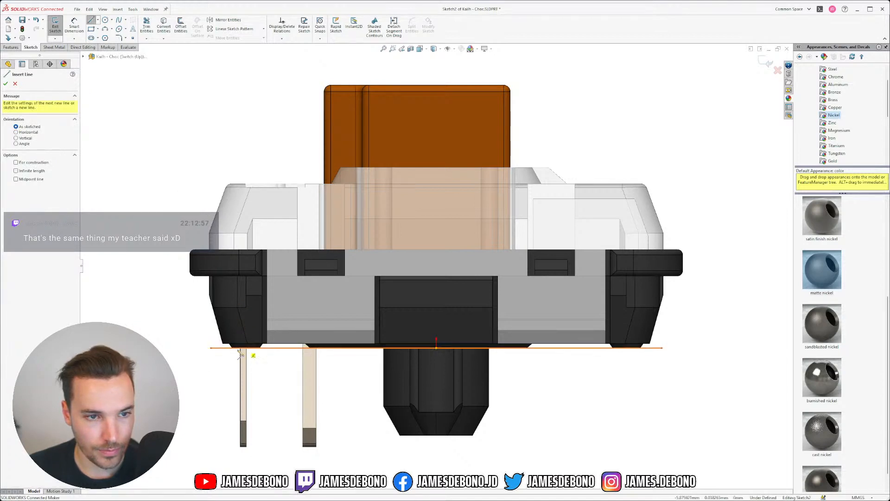
pyautogui.scroll(-2, 240, 352)
pyautogui.click(222, 341)
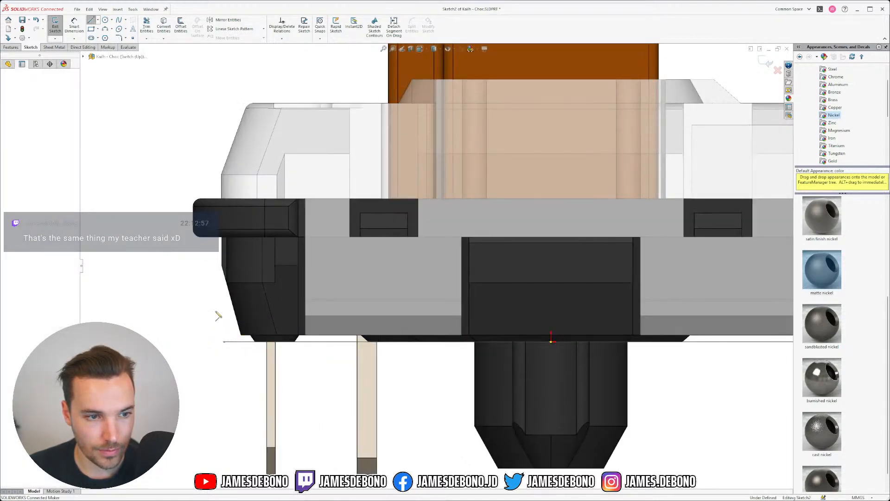
pyautogui.click(220, 240)
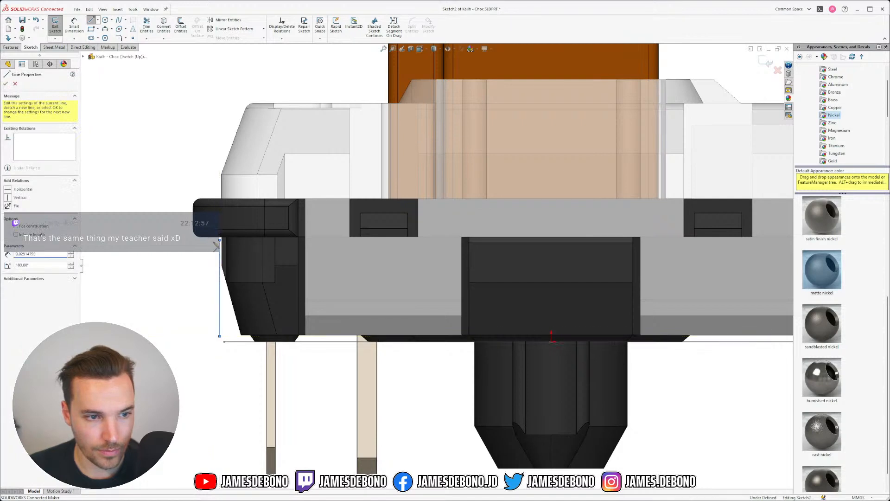
pyautogui.click(188, 196)
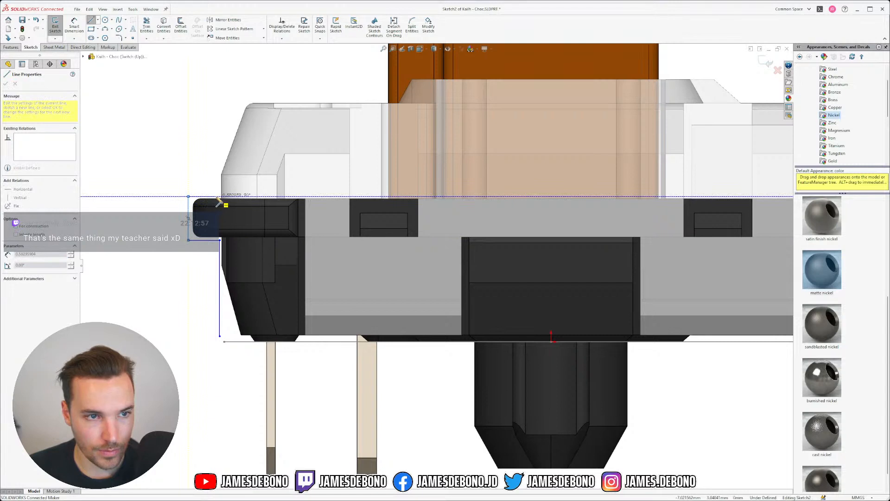
pyautogui.click(217, 197)
pyautogui.scroll(3, 220, 199)
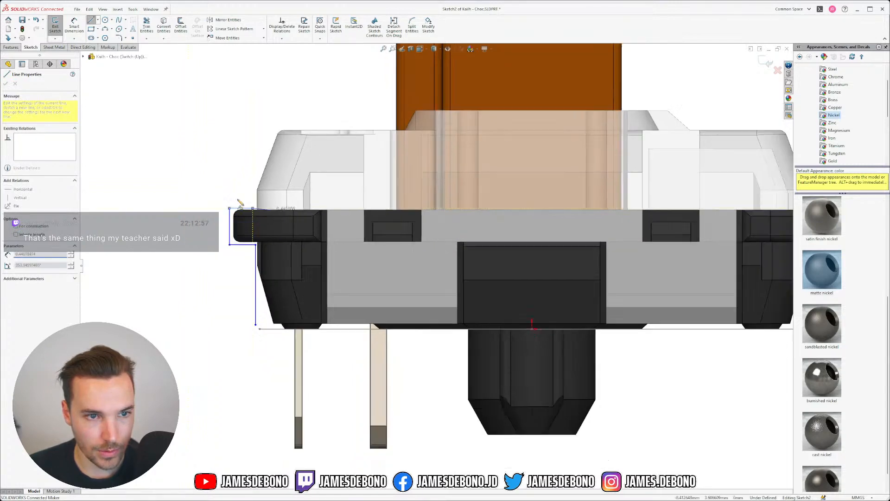
pyautogui.scroll(-3, 290, 160)
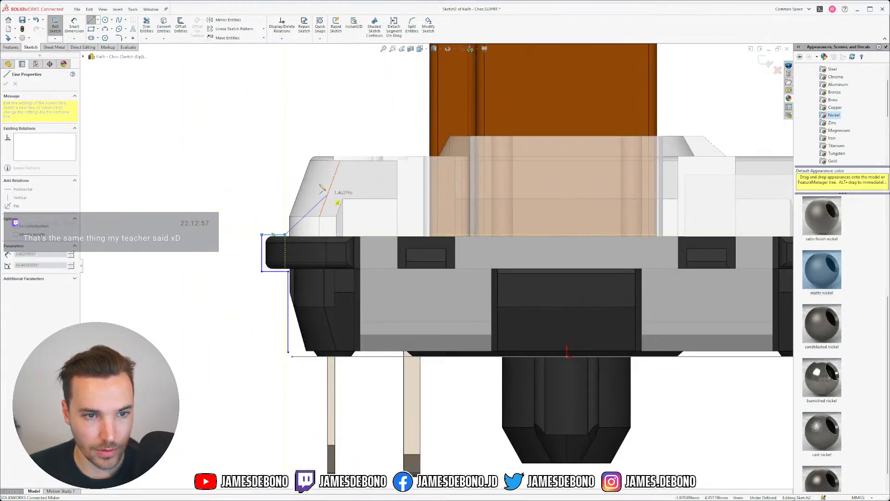
pyautogui.click(288, 135)
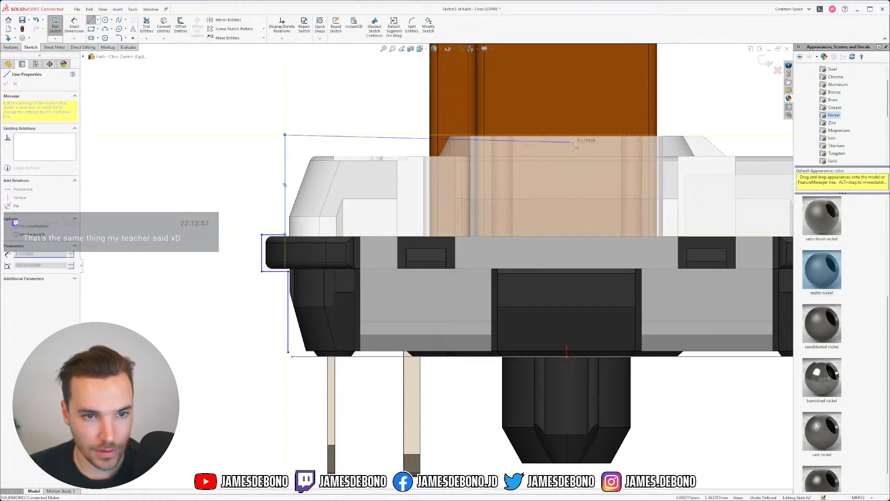
# Continue the profile about 14 mm horizontally across the clear housing's top and down its right side to just above the flange.
pyautogui.scroll(3, 510, 186)
pyautogui.scroll(-3, 593, 221)
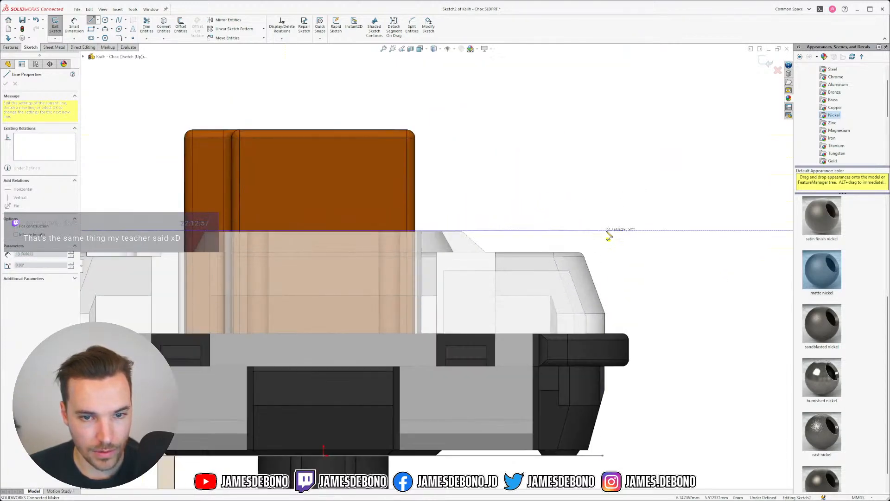
pyautogui.click(608, 230)
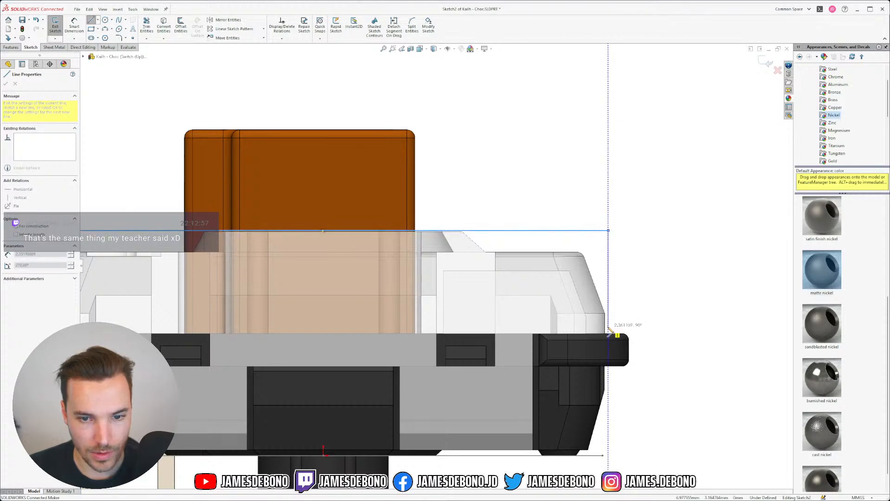
pyautogui.click(609, 328)
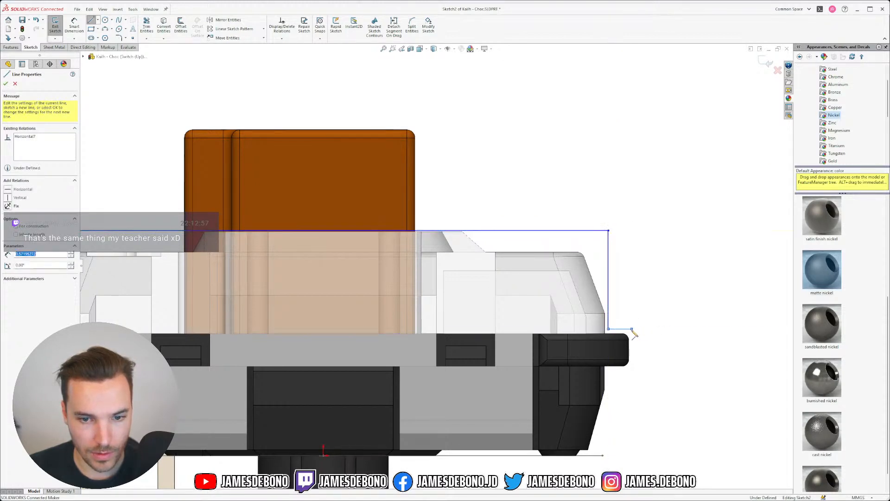
# Step the profile around the right flange, bring it down to the base, and close it along the bottom to the starting point.
pyautogui.click(632, 329)
pyautogui.click(632, 368)
pyautogui.click(609, 369)
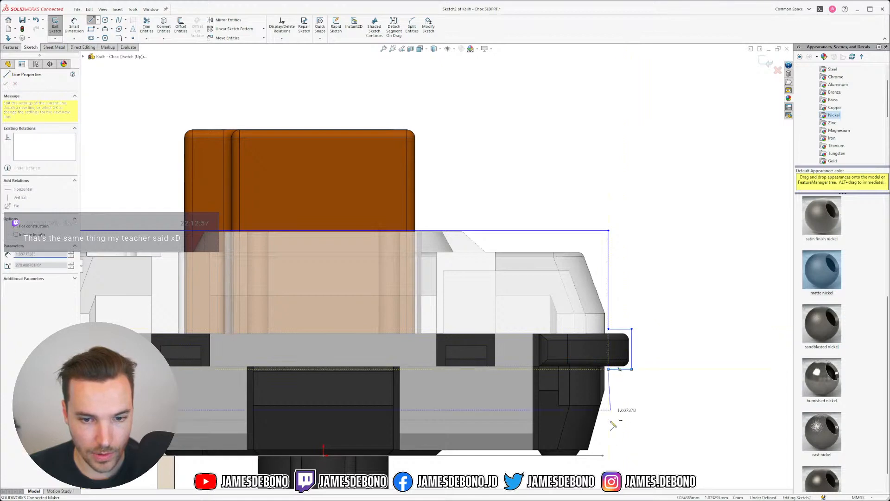
pyautogui.click(610, 449)
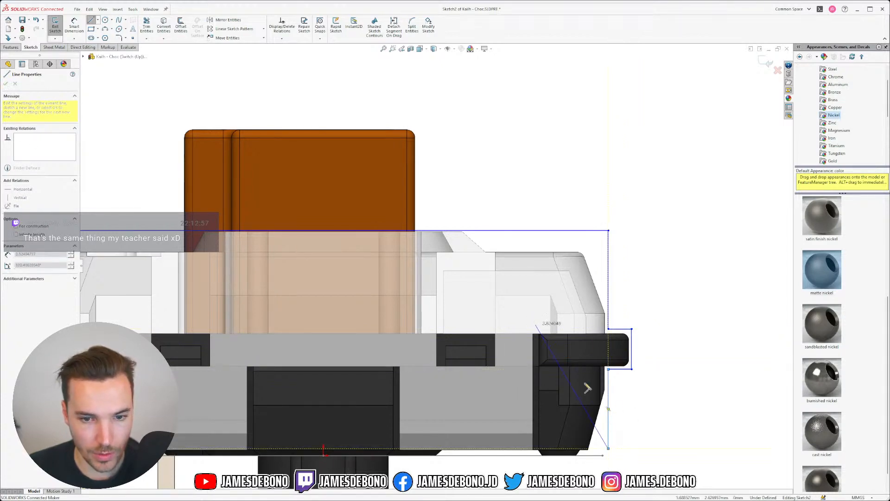
pyautogui.scroll(3, 371, 443)
pyautogui.scroll(-5, 227, 389)
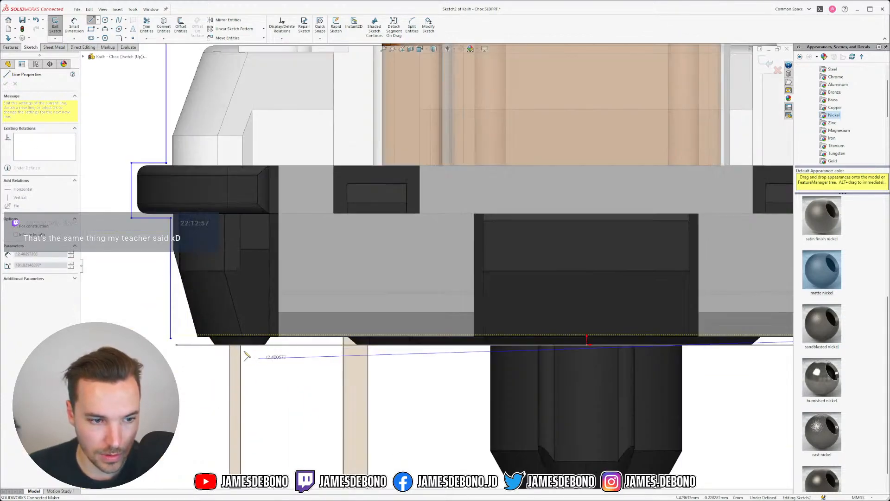
pyautogui.click(171, 338)
pyautogui.scroll(3, 310, 211)
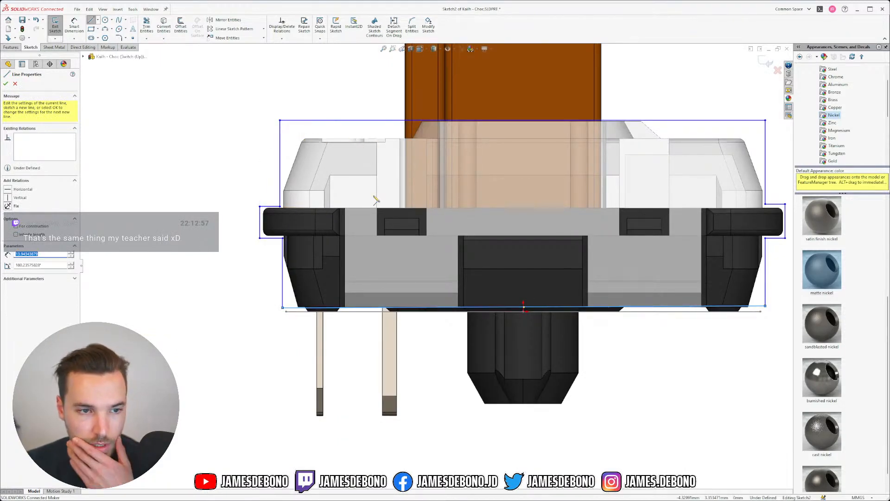
# Draw two lines across the profile joining the inner flange corners, one above and one below the flange.
pyautogui.click(280, 207)
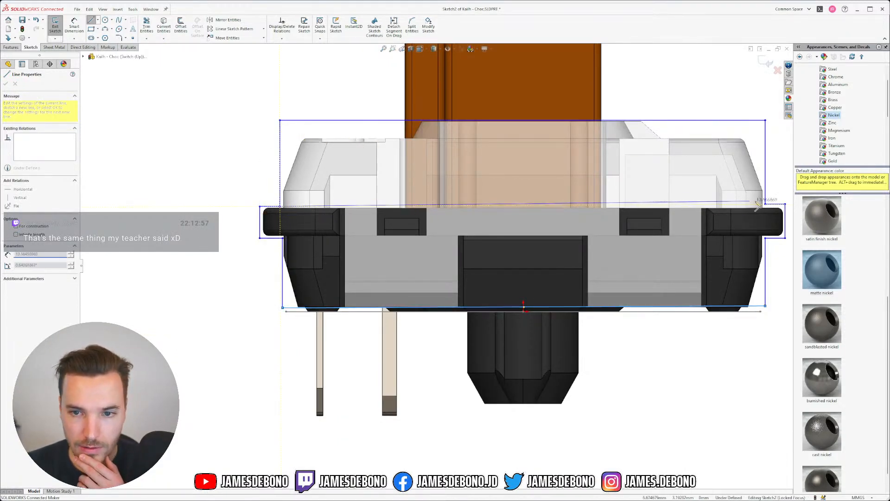
pyautogui.click(765, 205)
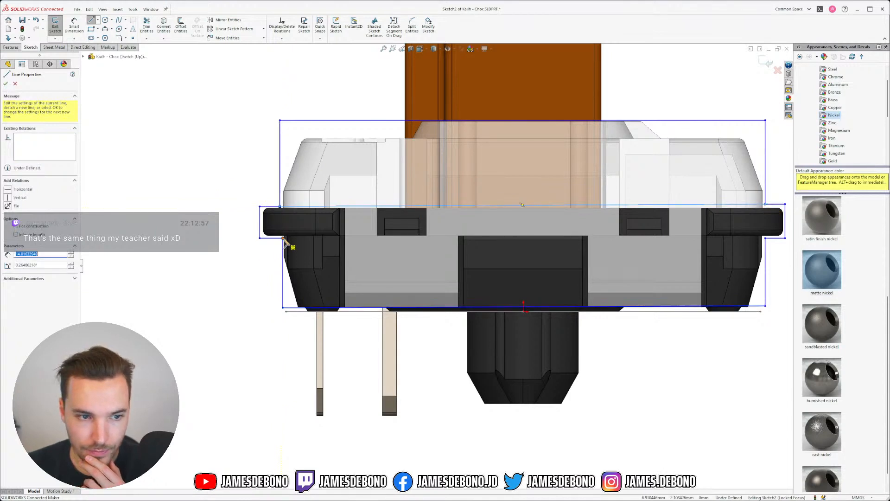
pyautogui.doubleClick(765, 238)
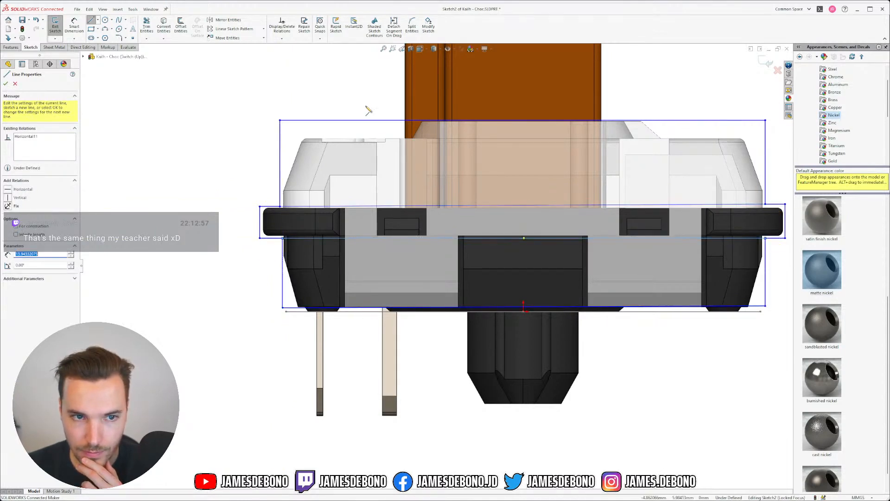
# Draw a three-sided outline about 6 mm wide around the orange stem, standing on the profile's upper edge.
pyautogui.click(401, 120)
pyautogui.scroll(3, 400, 98)
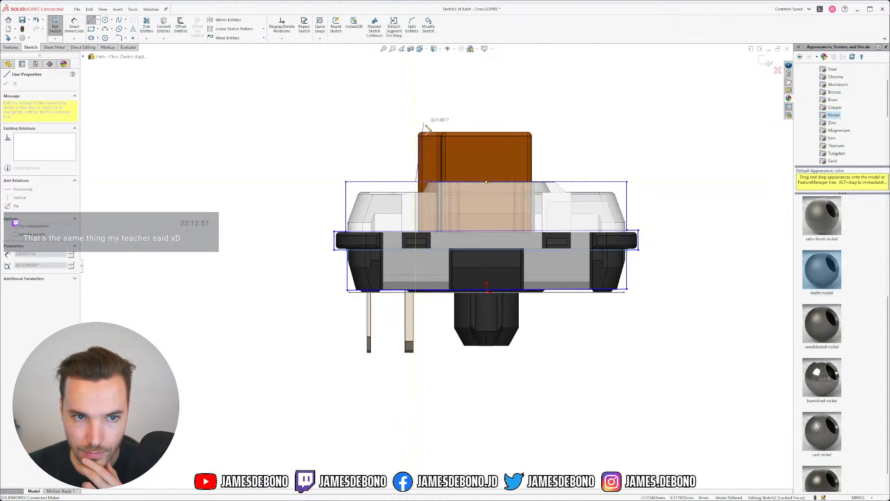
pyautogui.click(416, 130)
pyautogui.click(537, 129)
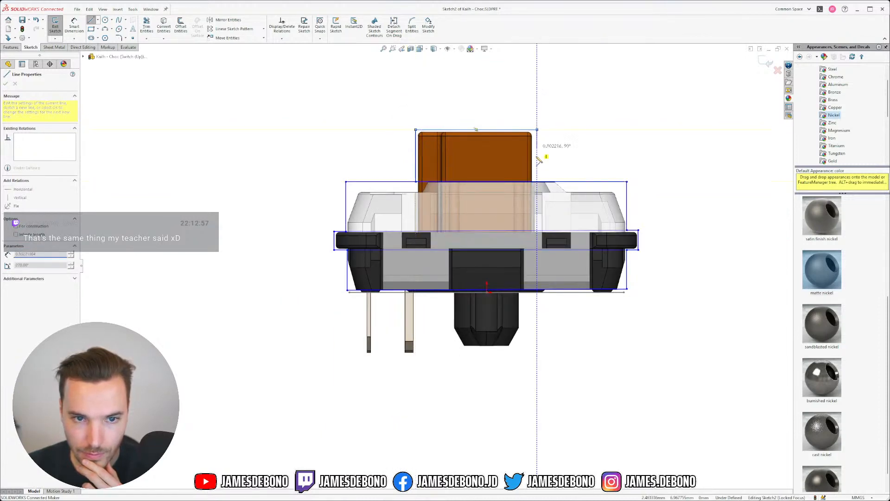
pyautogui.click(537, 181)
pyautogui.press('Escape')
pyautogui.scroll(-2, 510, 160)
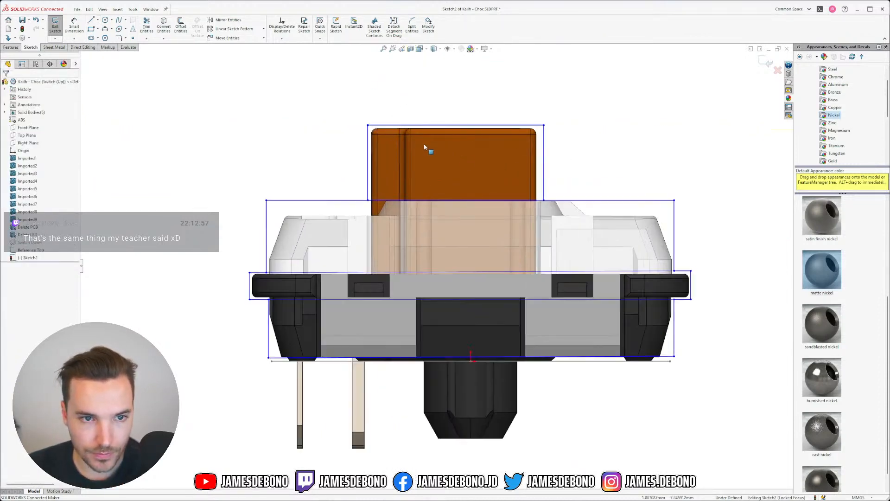
# Split the housing's upper edge beside the stem outline and move the split point onto the outline's lower left corner.
pyautogui.click(412, 26)
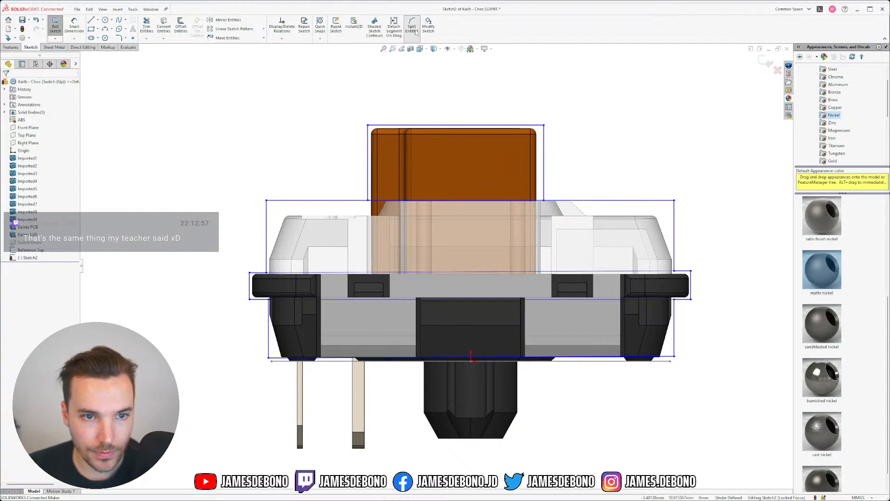
pyautogui.click(362, 202)
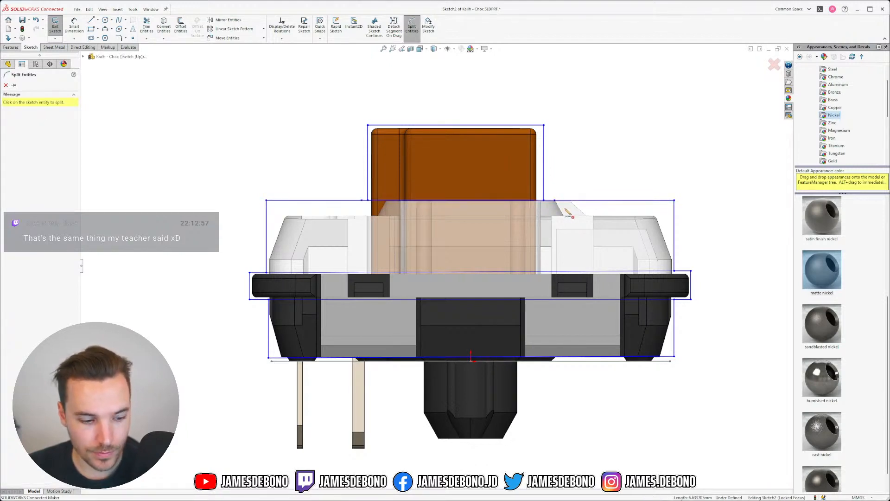
pyautogui.press('Escape')
pyautogui.moveTo(543, 200); pyautogui.dragTo(544, 198)
pyautogui.moveTo(362, 199); pyautogui.dragTo(369, 195)
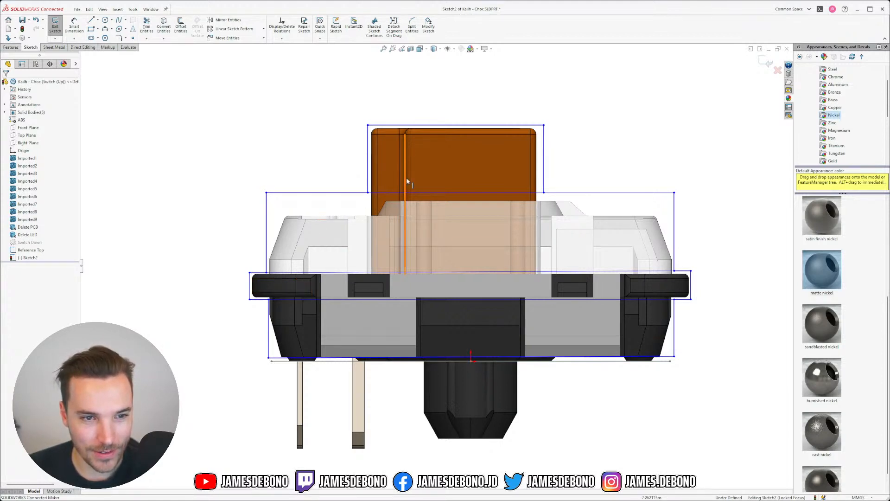
# Convert the three inner horizontal lines below the stem and across the flange to construction geometry.
pyautogui.moveTo(507, 286); pyautogui.dragTo(499, 317)
pyautogui.click(17, 258)
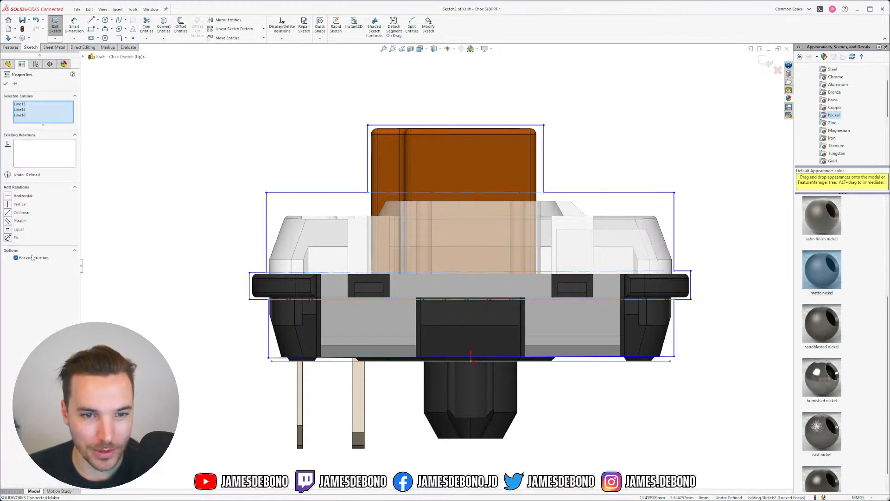
pyautogui.click(226, 143)
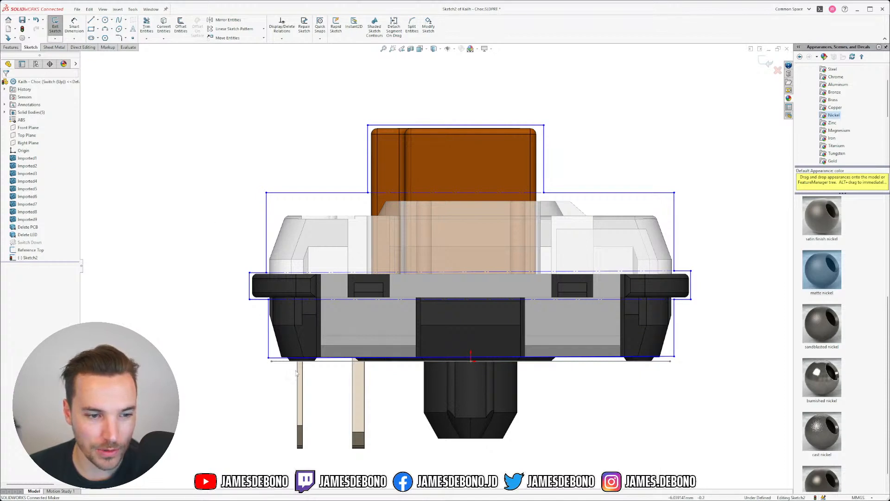
# Make the profile's lower left corner coincident with the left corner point of the Reference Top sketch.
pyautogui.scroll(-5, 291, 327)
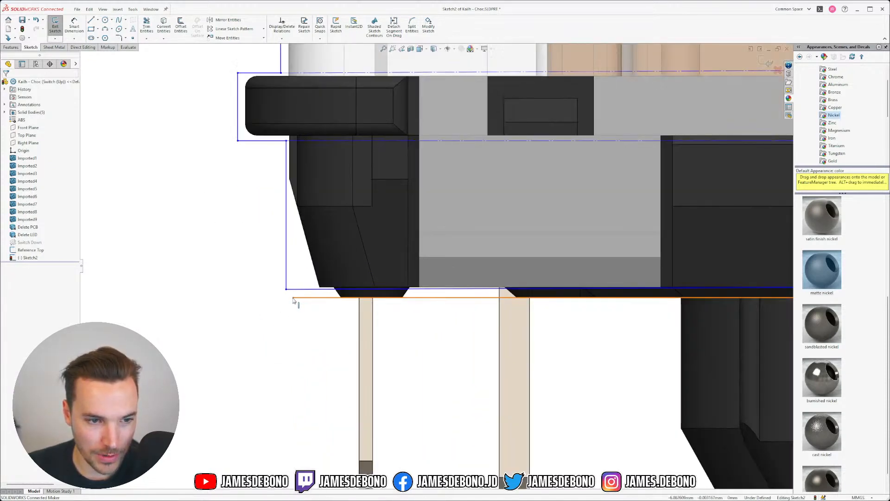
pyautogui.press('Down')
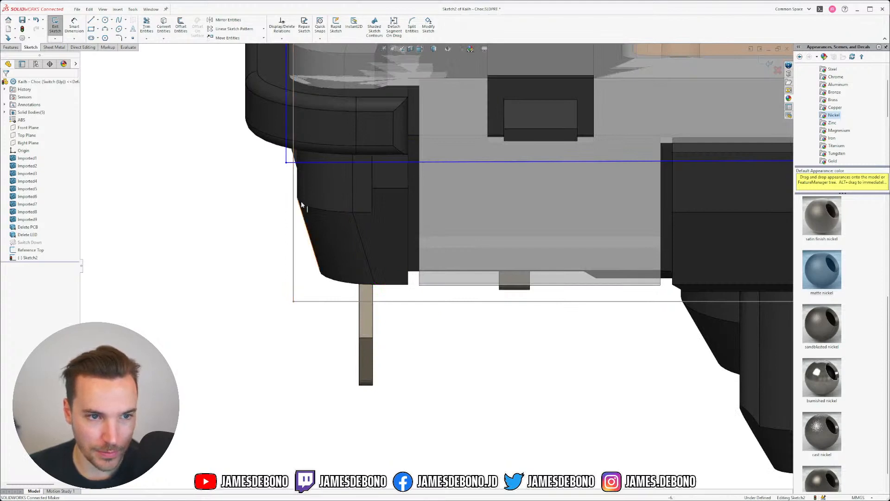
pyautogui.click(286, 162)
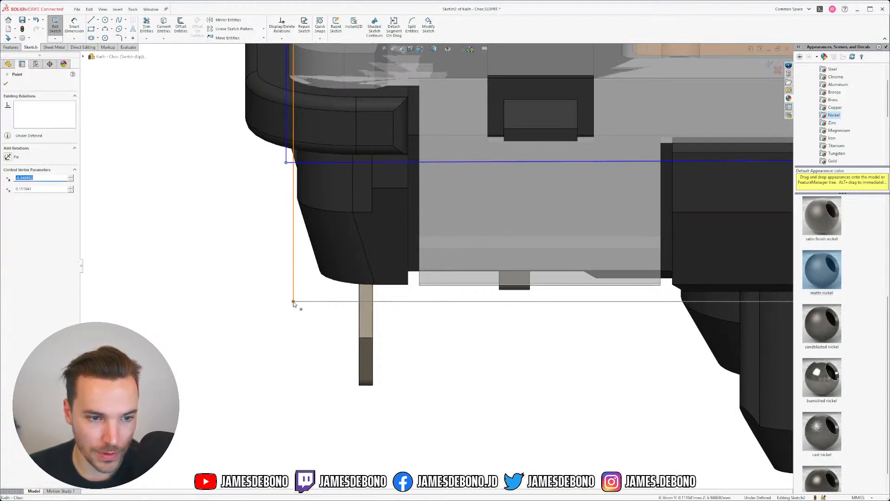
pyautogui.keyDown('ctrl'); pyautogui.click(293, 301); pyautogui.keyUp('ctrl')
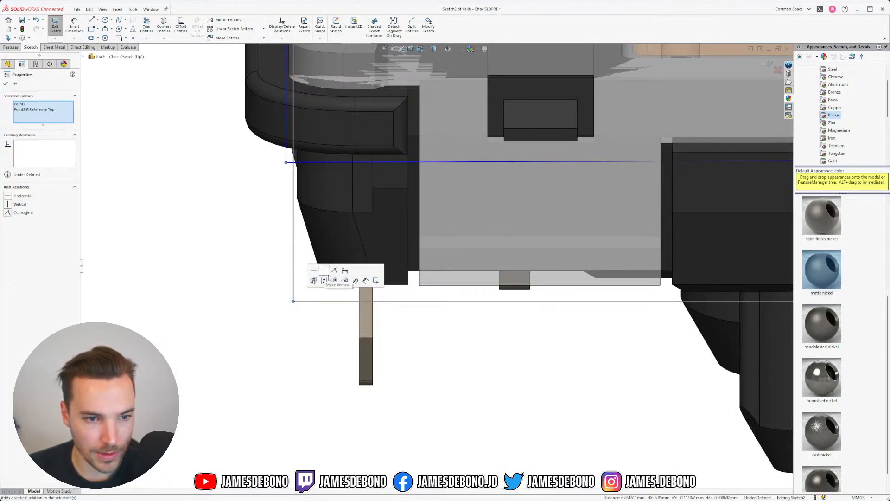
pyautogui.click(335, 273)
# Make the profile's lower right corner coincident with the right end of the Reference Top centerline.
pyautogui.scroll(-2, 404, 306)
pyautogui.scroll(4, 419, 299)
pyautogui.scroll(-5, 672, 231)
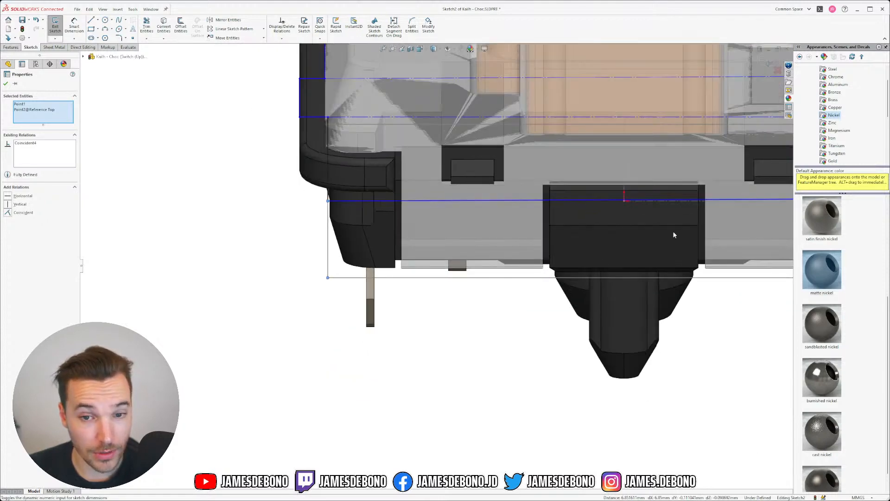
pyautogui.scroll(-3, 558, 236)
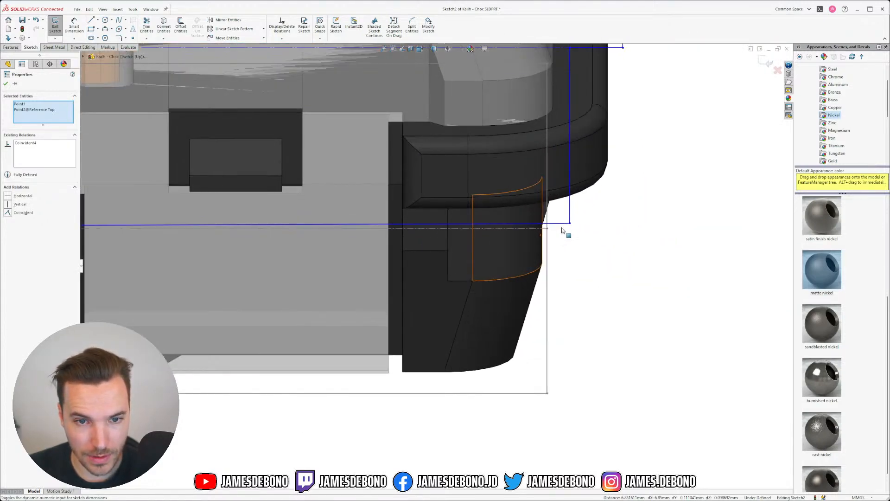
pyautogui.click(548, 230)
pyautogui.keyDown('ctrl'); pyautogui.click(547, 229); pyautogui.keyUp('ctrl')
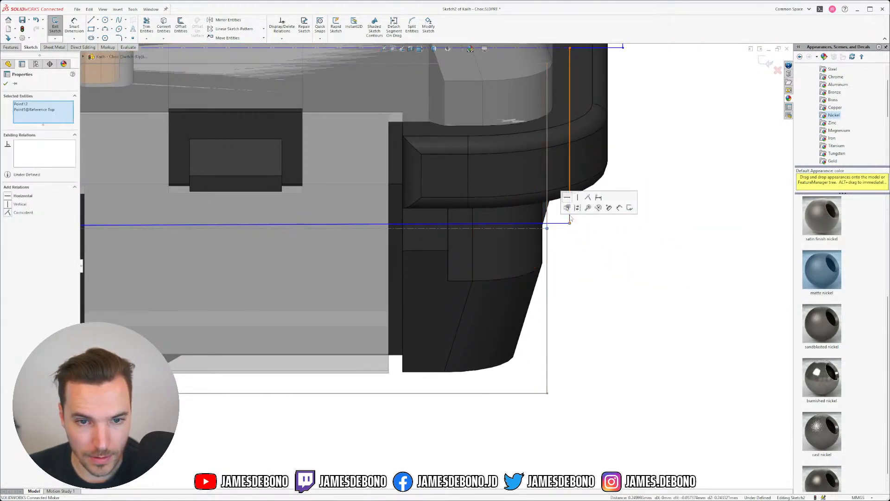
pyautogui.click(590, 199)
# Move the upper left corner of the flange outline slightly up and outward, clear of the black flange.
pyautogui.press('f')
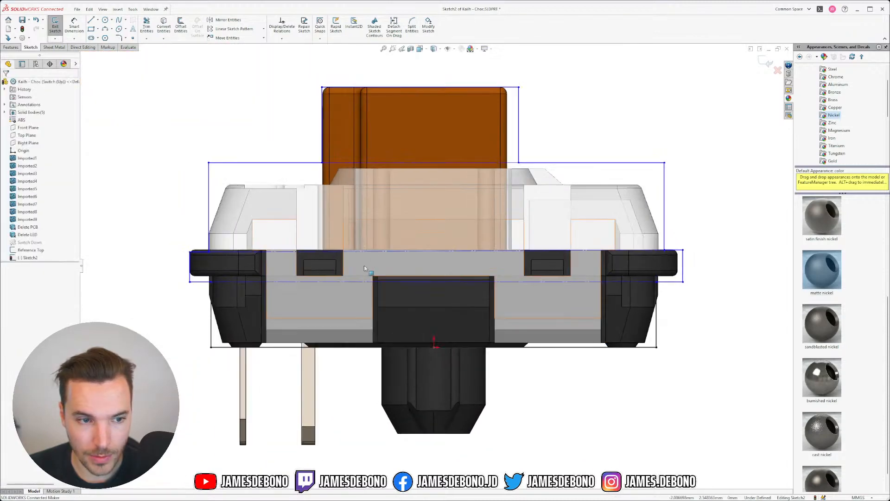
pyautogui.scroll(-5, 237, 280)
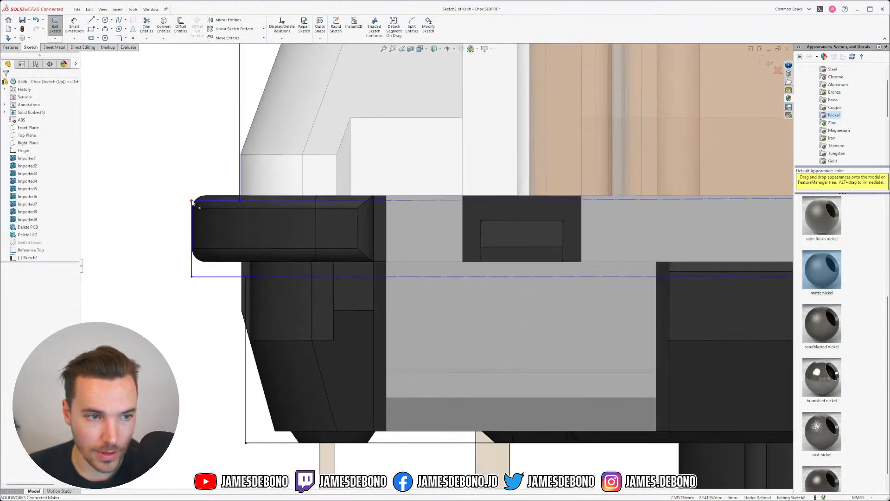
pyautogui.moveTo(185, 197); pyautogui.dragTo(183, 190)
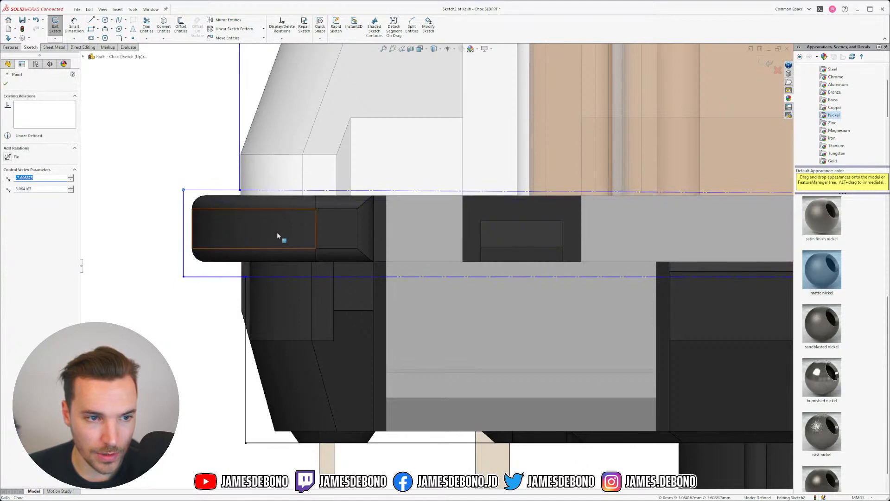
# Snap the left foot of the upper housing outline to the corner where the white housing meets the flange's upper edge.
pyautogui.scroll(-4, 243, 203)
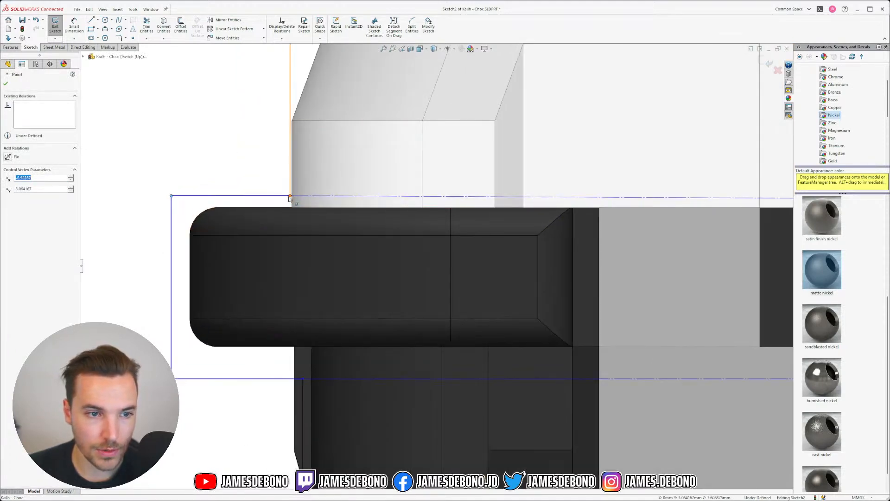
pyautogui.moveTo(290, 196)
pyautogui.mouseDown()
pyautogui.moveTo(284, 208)
pyautogui.moveTo(292, 207)
pyautogui.mouseUp()
pyautogui.press('Escape')
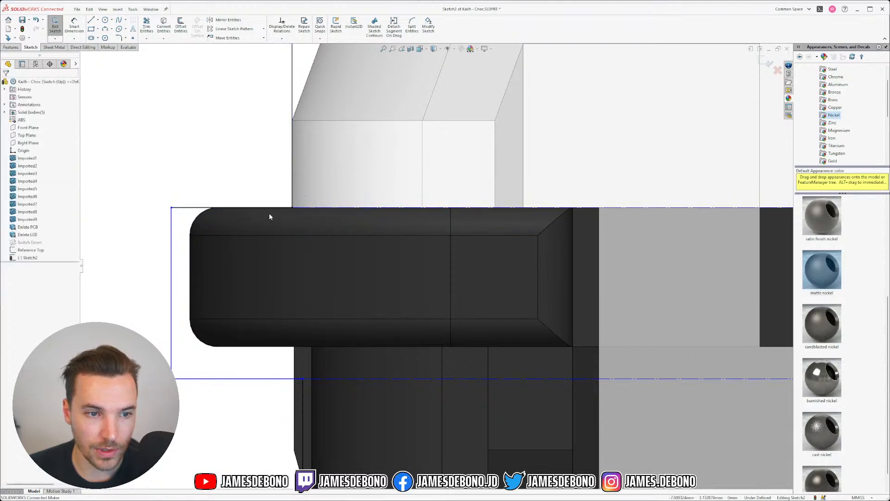
# Try raising the flange outline's lower left inner corner towards the flange's underside, then undo the move.
pyautogui.moveTo(302, 379); pyautogui.dragTo(302, 357)
pyautogui.click(280, 378)
pyautogui.scroll(1, 345, 412)
pyautogui.scroll(4, 346, 412)
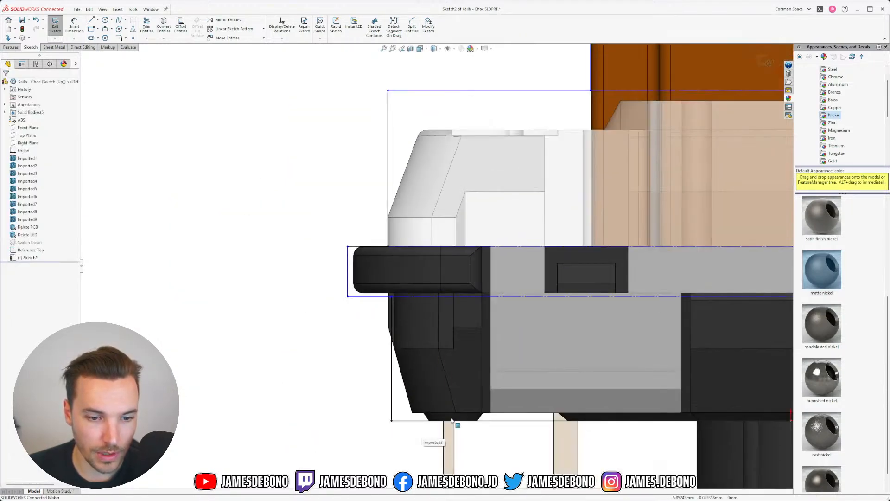
pyautogui.click(392, 401)
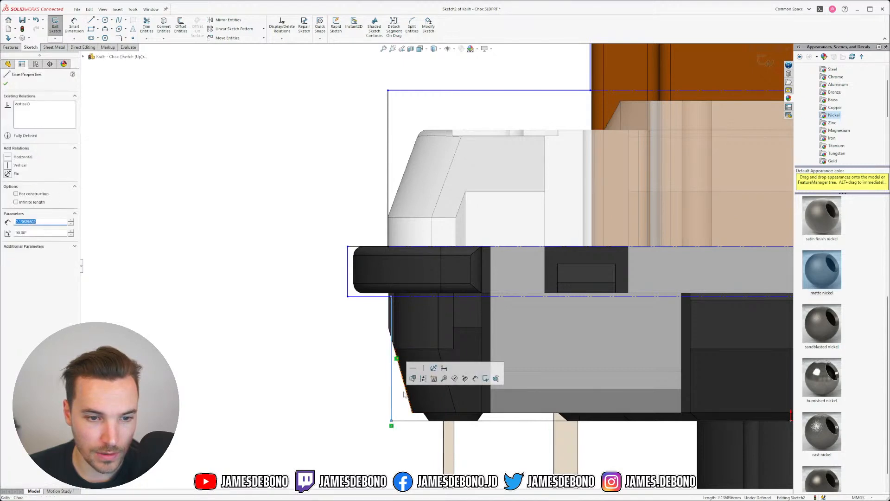
pyautogui.scroll(2, 483, 419)
pyautogui.scroll(1, 556, 374)
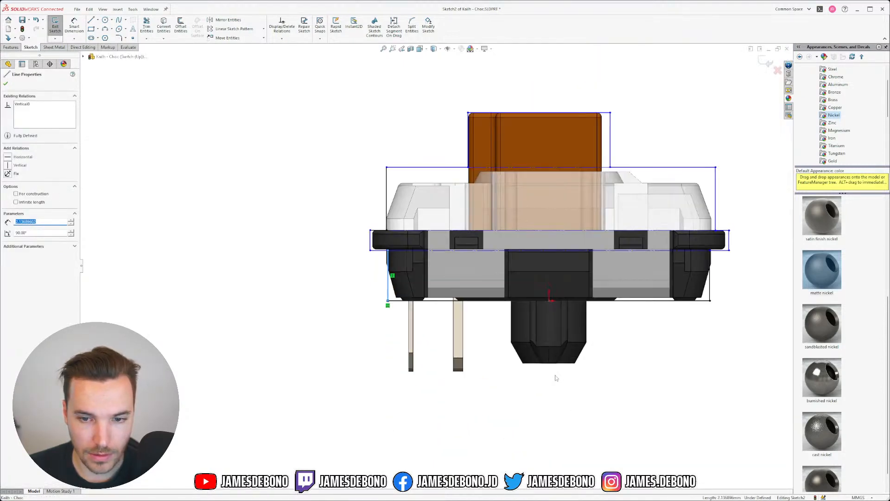
pyautogui.click(655, 343)
pyautogui.scroll(-2, 440, 268)
pyautogui.hotkey('ctrl', 'z')
# Inspect the relations of the profile's left and right vertical lines below the flange.
pyautogui.moveTo(367, 330)
pyautogui.mouseDown()
pyautogui.moveTo(383, 334)
pyautogui.moveTo(380, 293)
pyautogui.mouseUp()
pyautogui.click(367, 313)
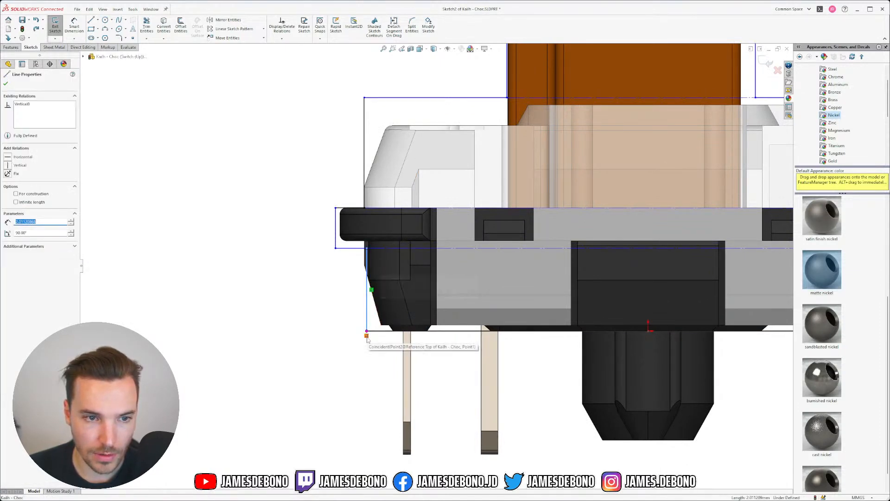
pyautogui.scroll(3, 367, 336)
pyautogui.scroll(-3, 602, 260)
pyautogui.click(595, 257)
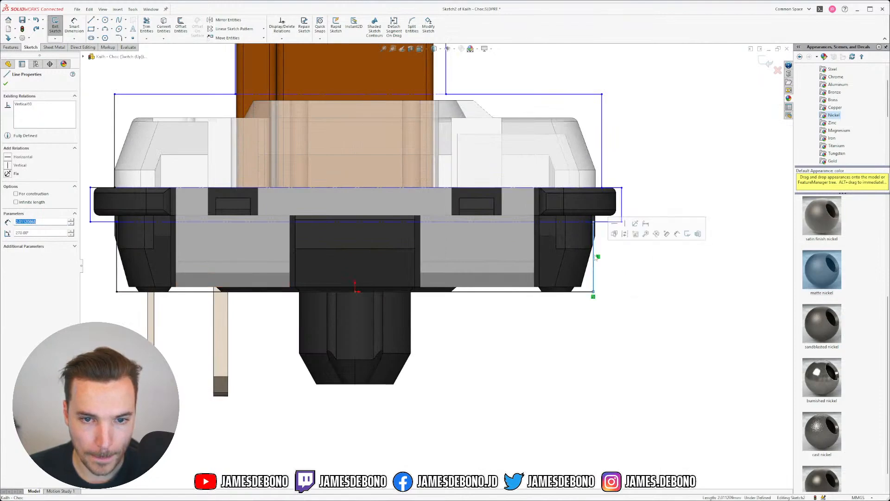
pyautogui.click(593, 310)
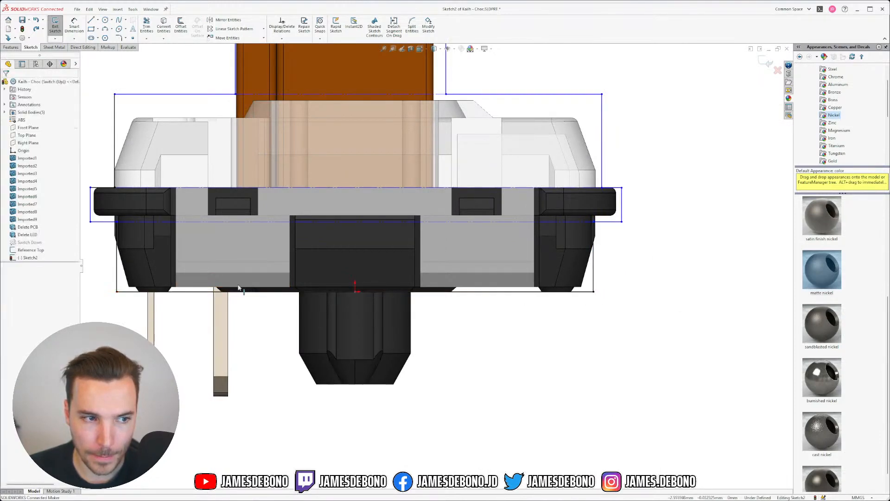
# Move the flange outline's lower left inner corner up onto the underside of the black flange.
pyautogui.scroll(1, 160, 259)
pyautogui.scroll(-6, 159, 252)
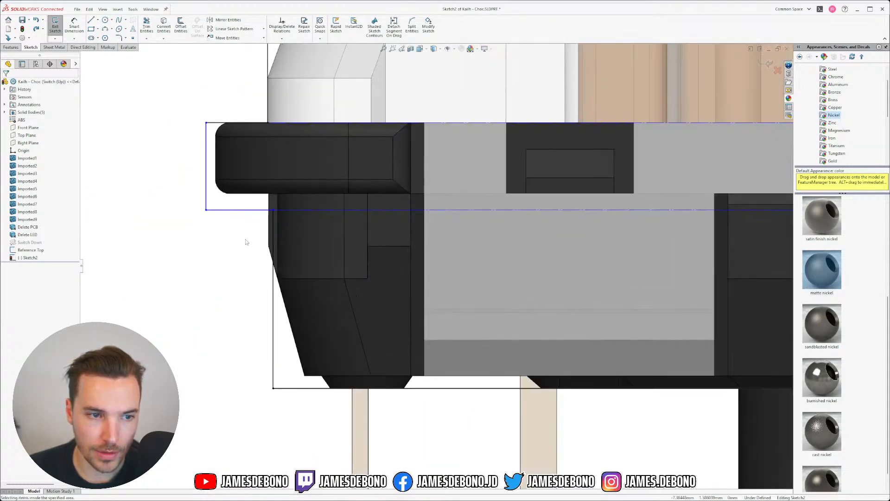
pyautogui.moveTo(273, 210); pyautogui.dragTo(273, 194)
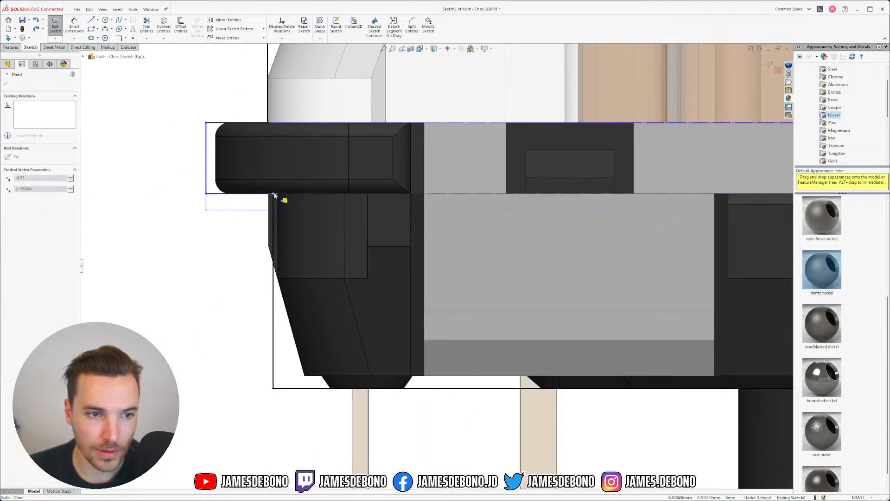
pyautogui.click(651, 221)
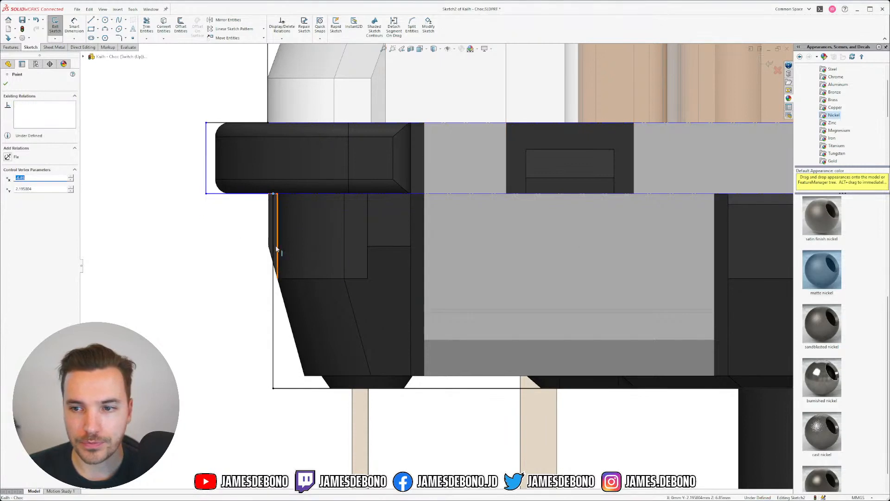
# Pull the flange outline's lower left inner corner off the flange and make it coincident with the flange's underside edge.
pyautogui.scroll(-3, 203, 220)
pyautogui.click(255, 205)
pyautogui.moveTo(329, 177); pyautogui.dragTo(327, 198)
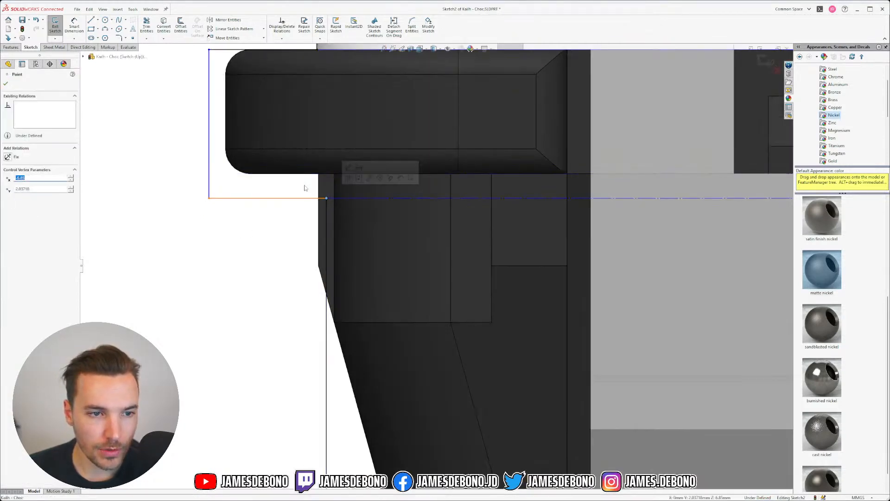
pyautogui.keyDown('ctrl'); pyautogui.click(301, 175); pyautogui.keyUp('ctrl')
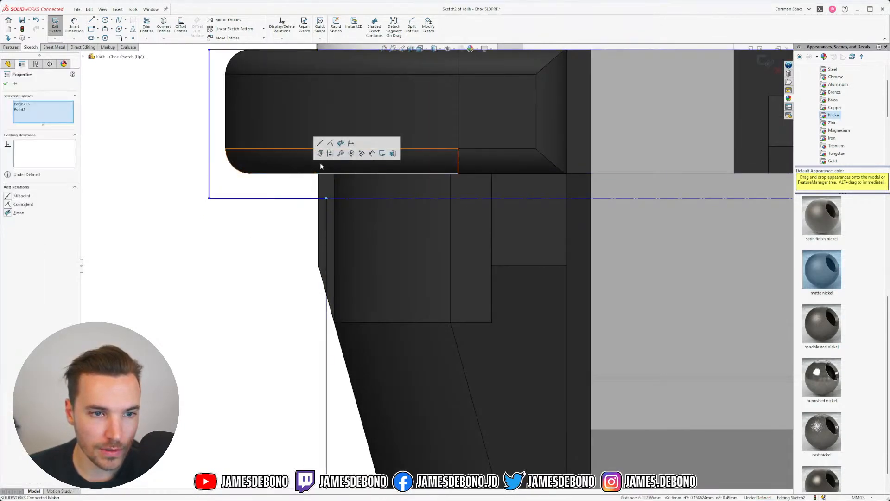
pyautogui.click(330, 151)
pyautogui.press('Escape')
pyautogui.scroll(6, 586, 245)
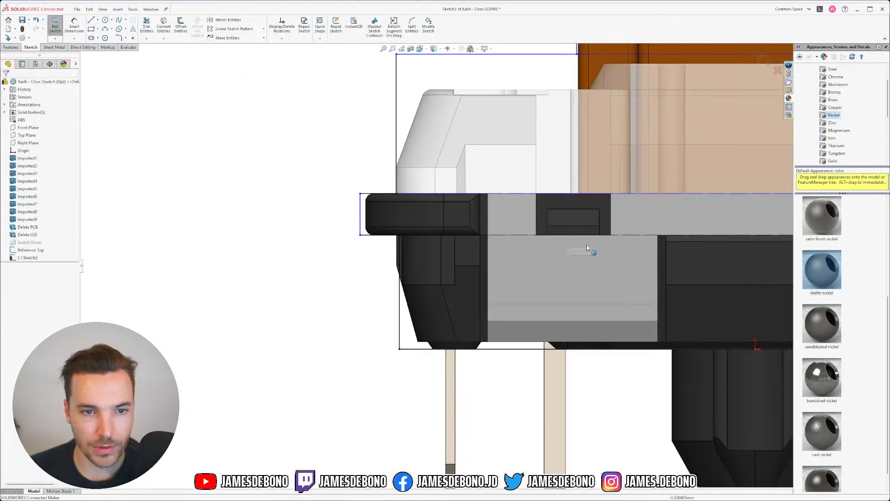
# Make the flange outline's upper left corner coincident with the outer left edge of the black flange.
pyautogui.scroll(-5, 652, 268)
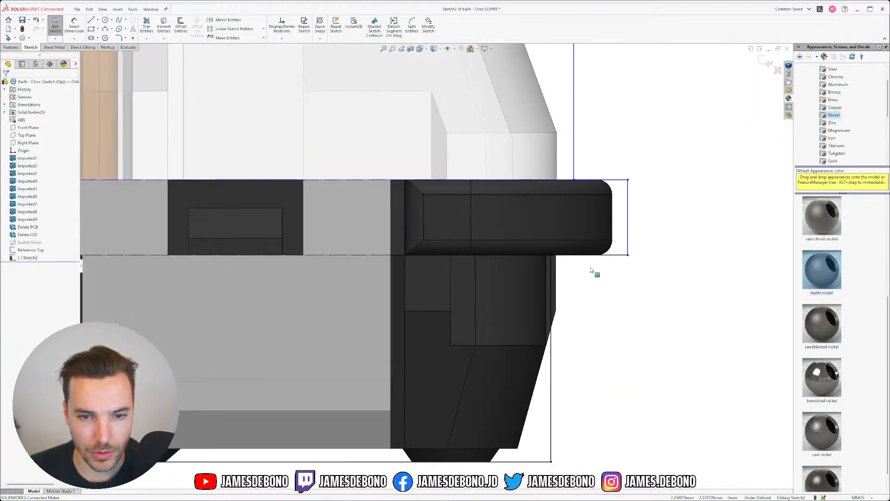
pyautogui.scroll(5, 310, 269)
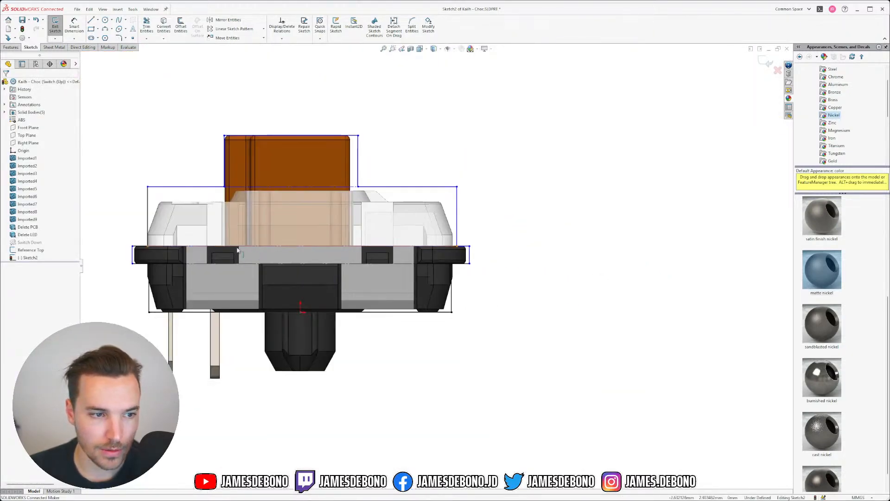
pyautogui.scroll(-6, 197, 260)
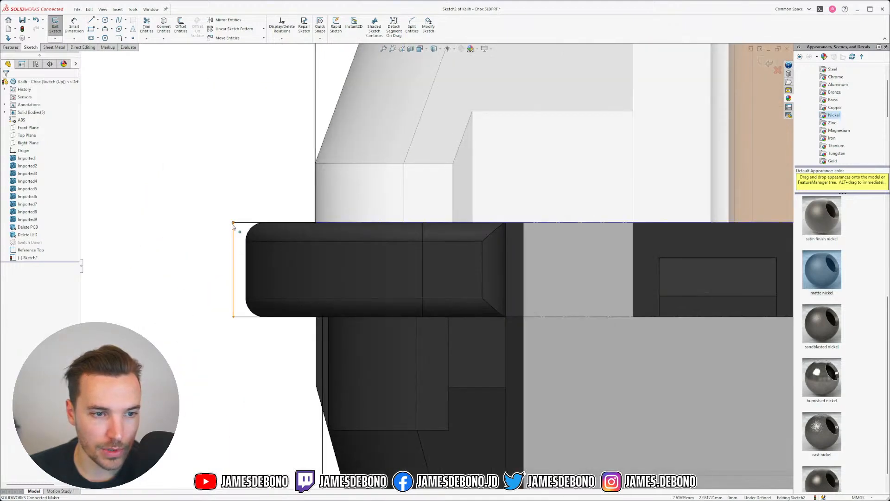
pyautogui.click(233, 223)
pyautogui.keyDown('ctrl'); pyautogui.click(247, 251); pyautogui.keyUp('ctrl')
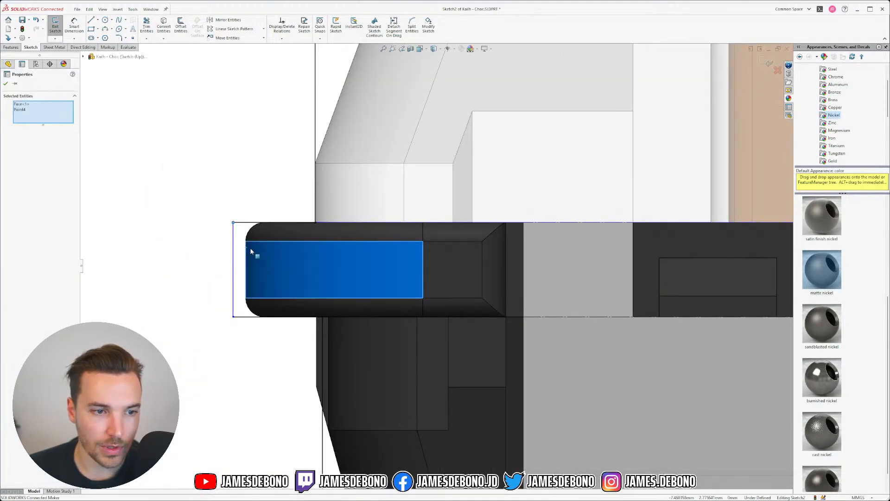
pyautogui.keyDown('ctrl'); pyautogui.click(250, 251); pyautogui.keyUp('ctrl')
pyautogui.keyDown('ctrl'); pyautogui.click(246, 253); pyautogui.keyUp('ctrl')
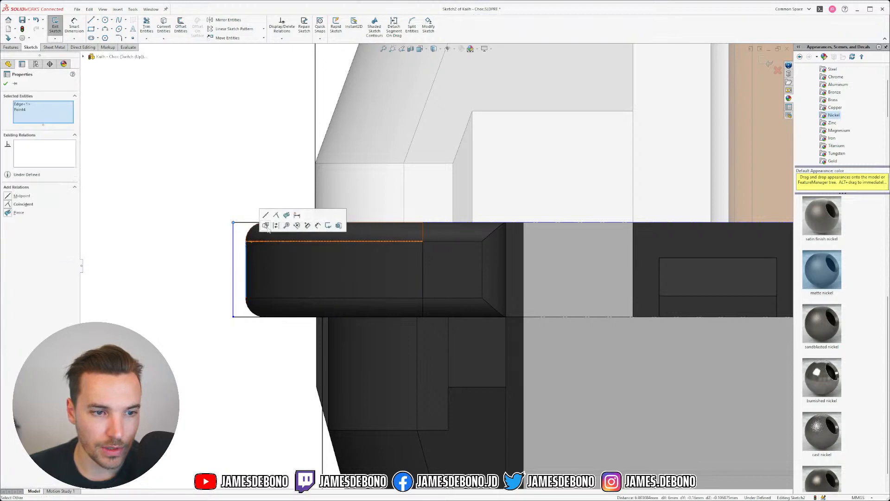
pyautogui.click(276, 215)
pyautogui.click(273, 338)
# Make the flange outline's upper right corner coincident with the outer right edge of the black flange.
pyautogui.scroll(10, 433, 265)
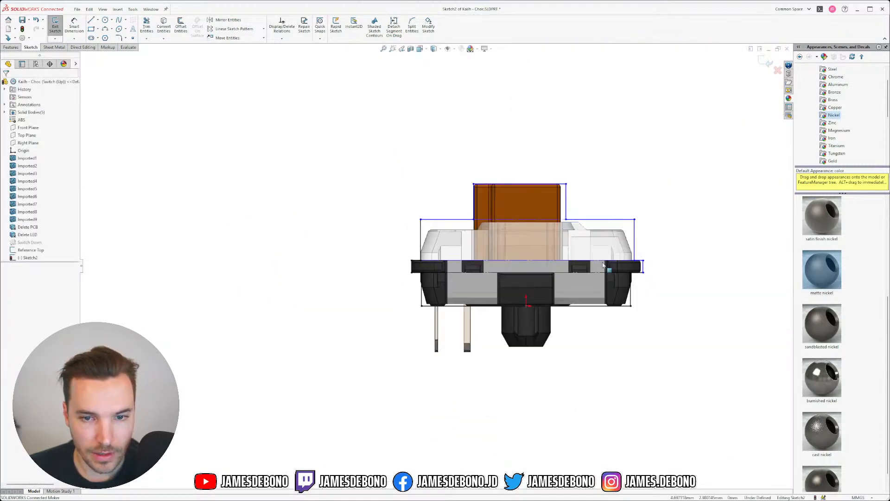
pyautogui.scroll(-8, 603, 264)
pyautogui.scroll(-2, 558, 253)
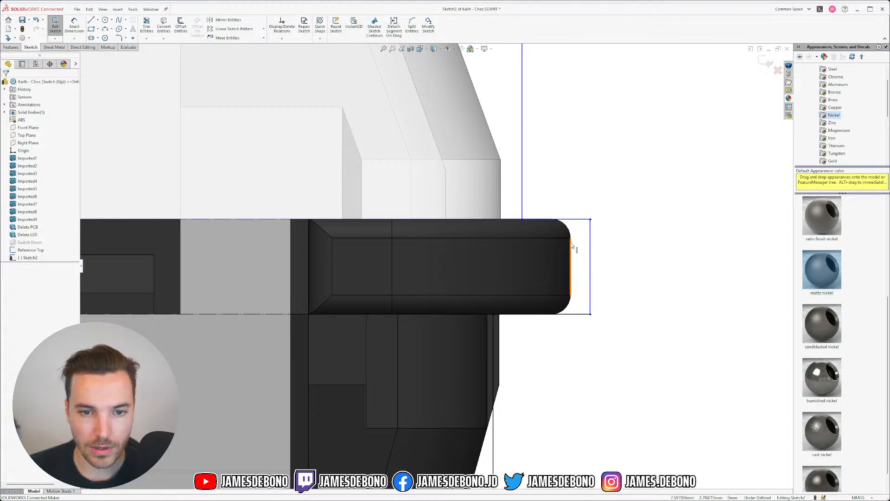
pyautogui.click(570, 245)
pyautogui.click(589, 222)
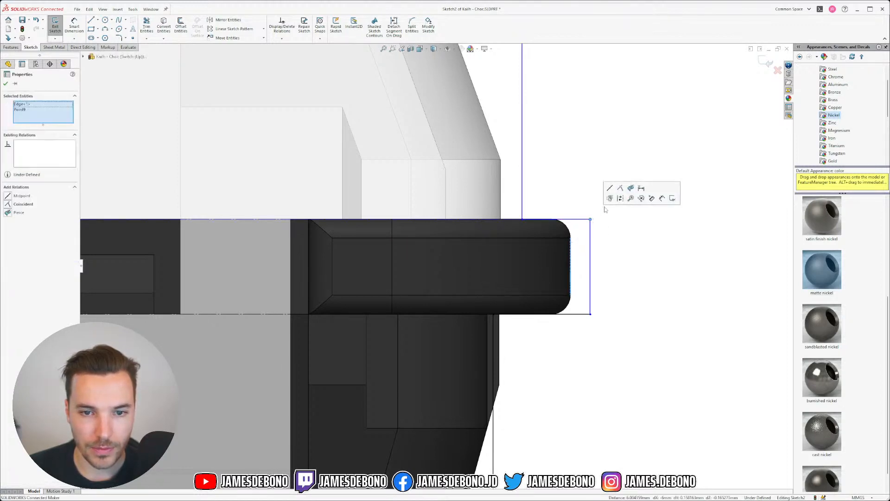
pyautogui.click(608, 269)
pyautogui.scroll(4, 424, 230)
pyautogui.scroll(3, 424, 228)
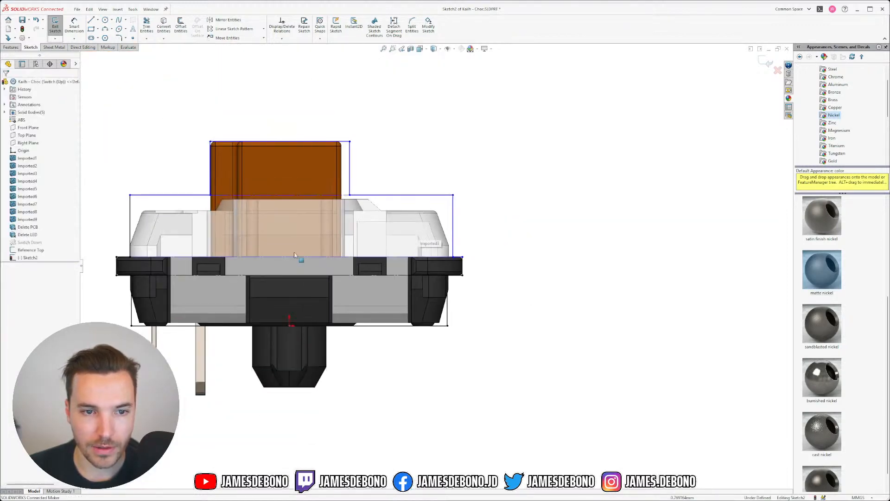
# Try snapping the right foot of the upper housing outline to the white housing's lower right corner, then undo the move.
pyautogui.scroll(-5, 172, 251)
pyautogui.scroll(4, 412, 253)
pyautogui.scroll(-3, 551, 267)
pyautogui.scroll(-5, 574, 266)
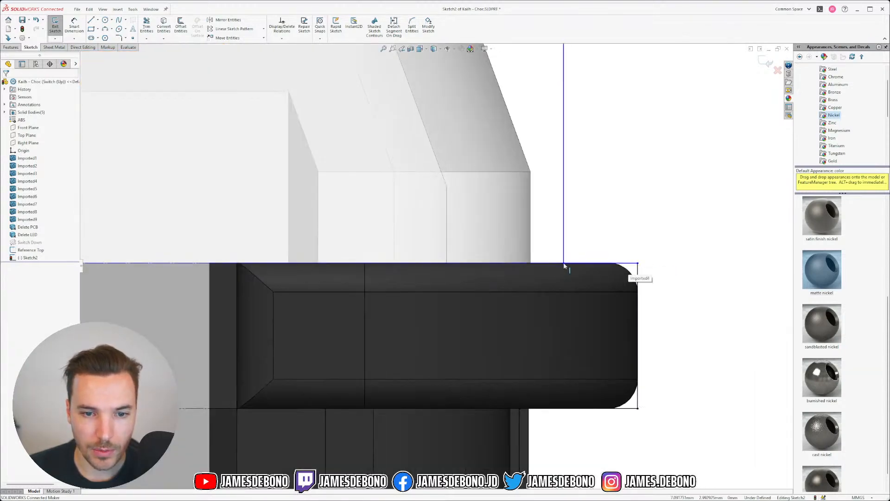
pyautogui.moveTo(564, 263); pyautogui.dragTo(531, 263)
pyautogui.hotkey('ctrl', 'z')
pyautogui.click(622, 241)
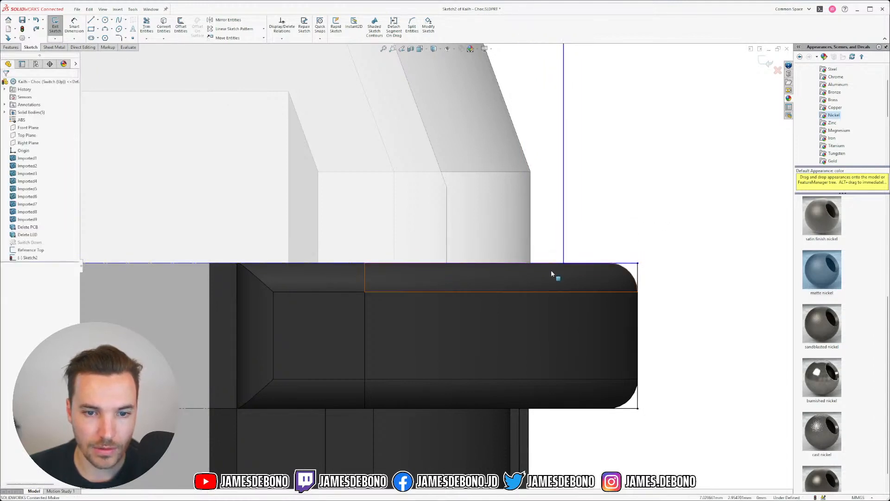
# Lift the right foot of the upper housing outline off the flange and make the construction line across the flange's upper edge horizontal.
pyautogui.scroll(5, 551, 270)
pyautogui.scroll(-3, 337, 270)
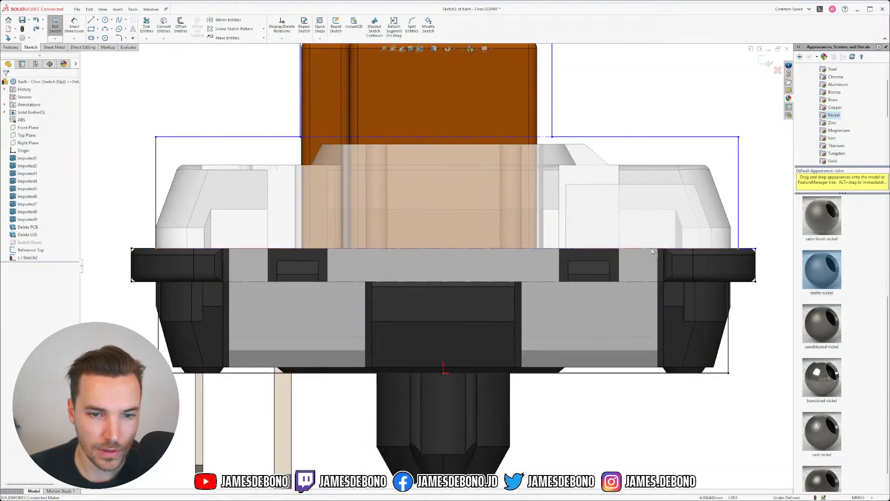
pyautogui.moveTo(739, 251); pyautogui.dragTo(737, 237)
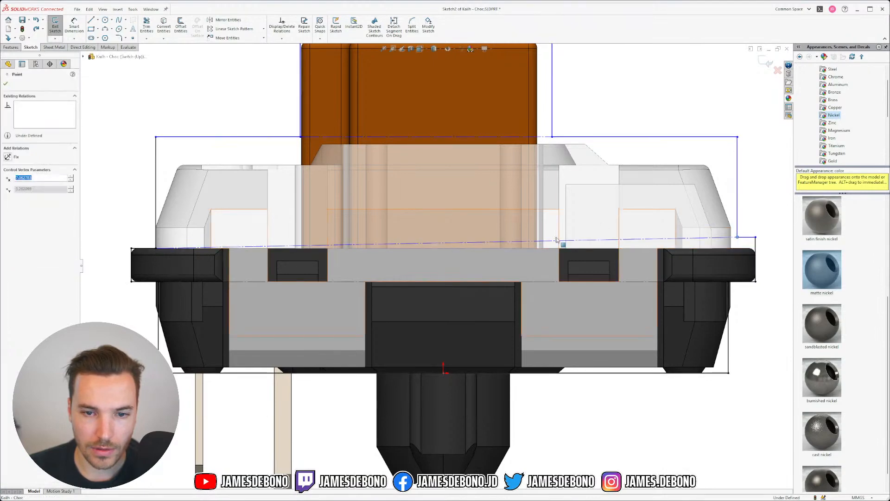
pyautogui.click(634, 210)
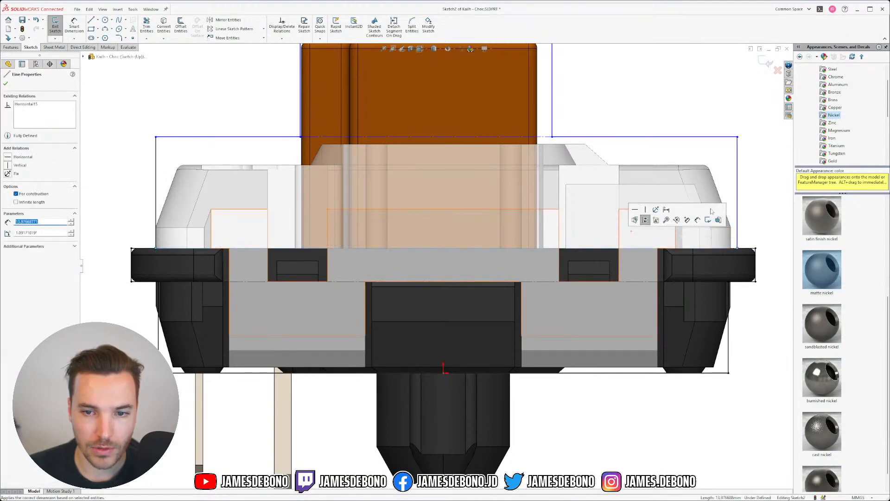
pyautogui.click(759, 225)
# Snap the right foot of the upper housing outline to the corner where the white housing meets the flange.
pyautogui.scroll(-5, 753, 232)
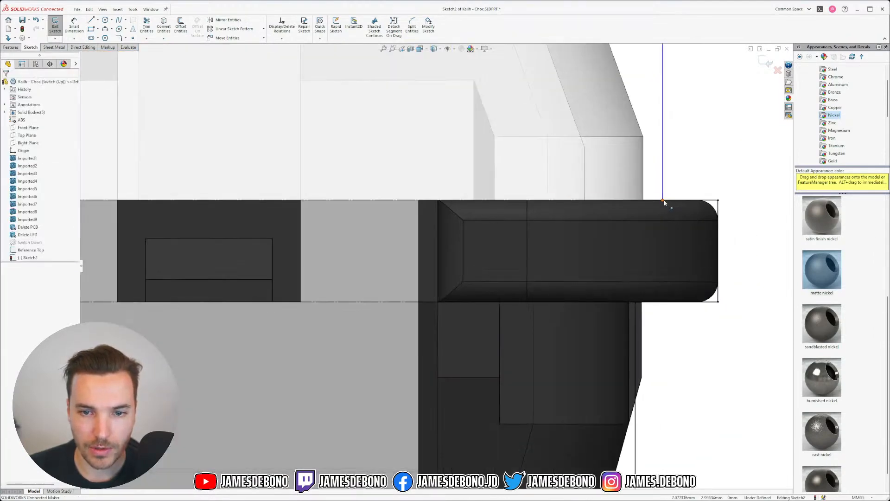
pyautogui.moveTo(663, 201)
pyautogui.mouseDown()
pyautogui.moveTo(631, 203)
pyautogui.moveTo(643, 200)
pyautogui.mouseUp()
pyautogui.click(686, 137)
# Snap the stem outline's lower left corner to where the stem's left edge crosses the top of the white housing.
pyautogui.scroll(9, 652, 152)
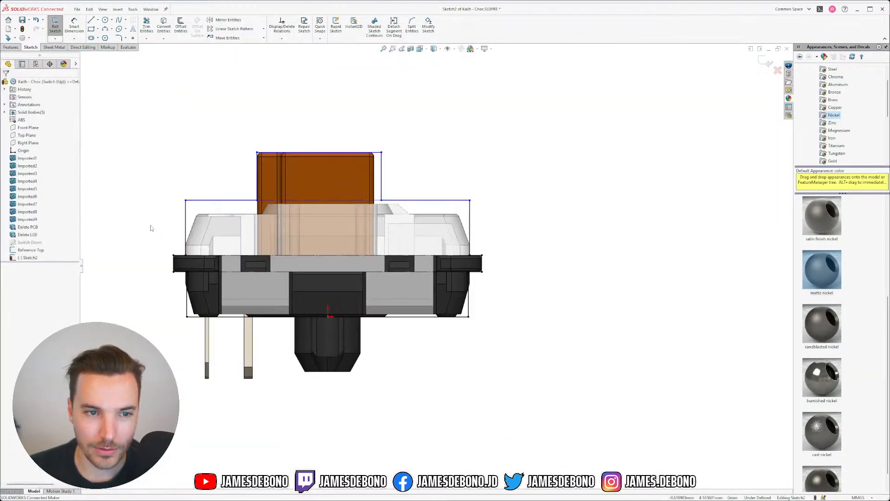
pyautogui.scroll(-4, 150, 228)
pyautogui.scroll(-3, 450, 188)
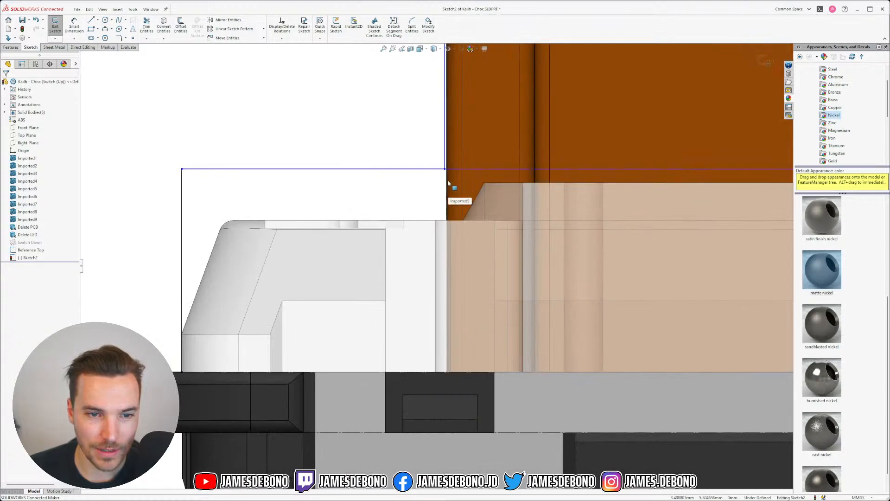
pyautogui.moveTo(445, 169); pyautogui.dragTo(448, 223)
# Check both lower corners of the stem outline and inspect the relations on the left one.
pyautogui.scroll(5, 529, 188)
pyautogui.scroll(-7, 530, 189)
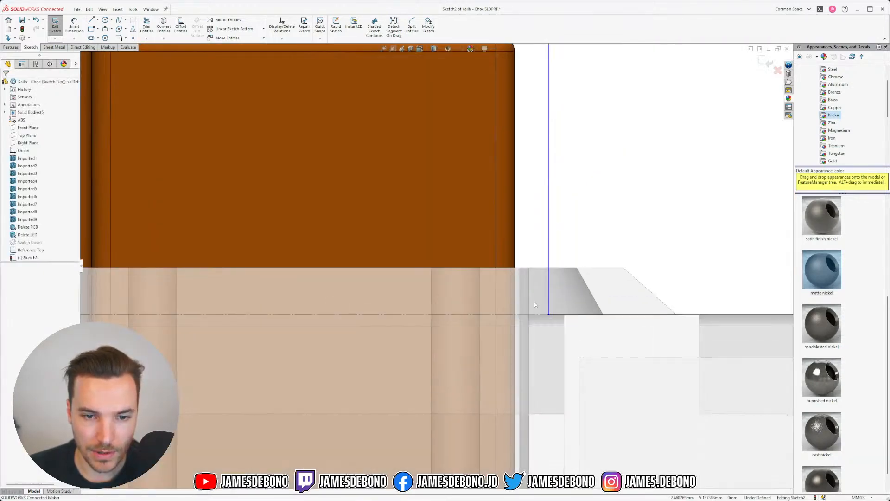
pyautogui.scroll(5, 480, 278)
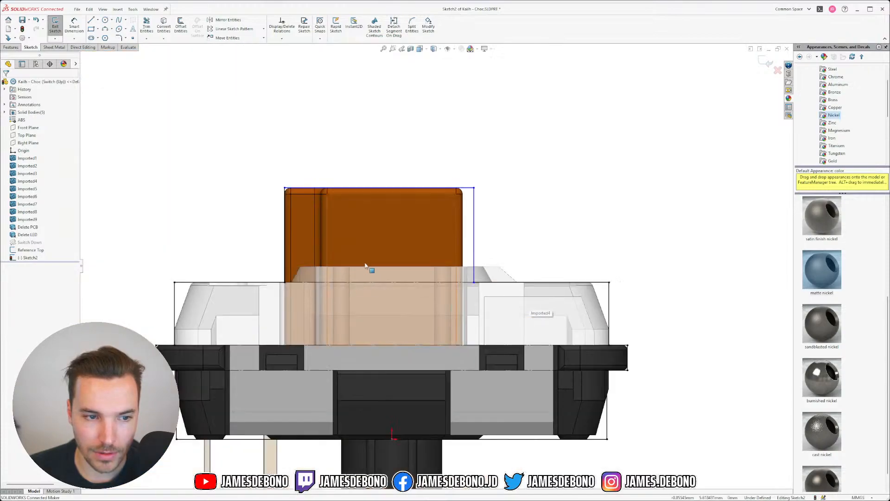
pyautogui.moveTo(379, 281); pyautogui.dragTo(299, 264, button='middle')
pyautogui.moveTo(173, 160)
pyautogui.mouseDown(button='right')
pyautogui.moveTo(185, 161)
pyautogui.moveTo(174, 129)
pyautogui.mouseUp(button='right')
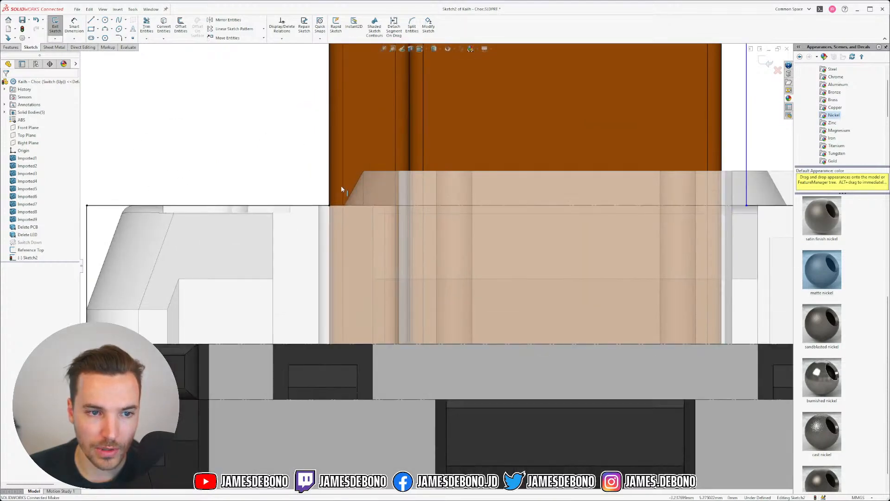
pyautogui.click(329, 206)
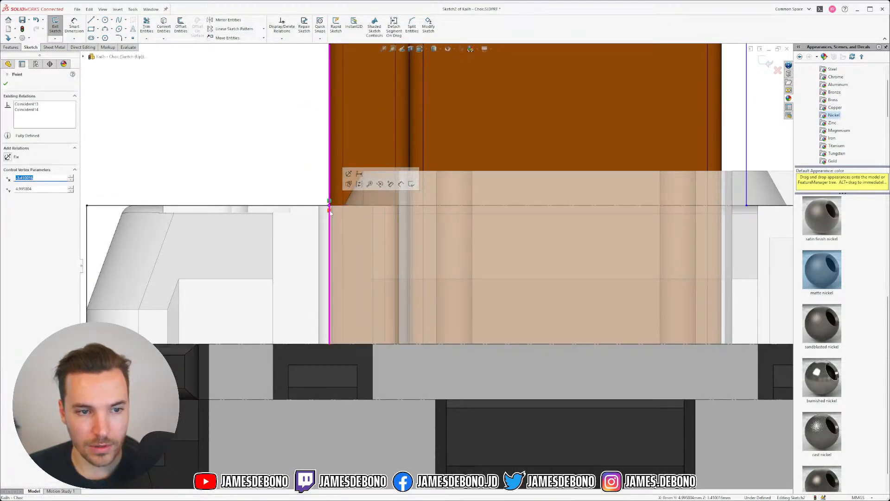
# Delete the selected coincident relation on the stem outline's lower left corner and lift the corner above the white housing.
pyautogui.press('Delete')
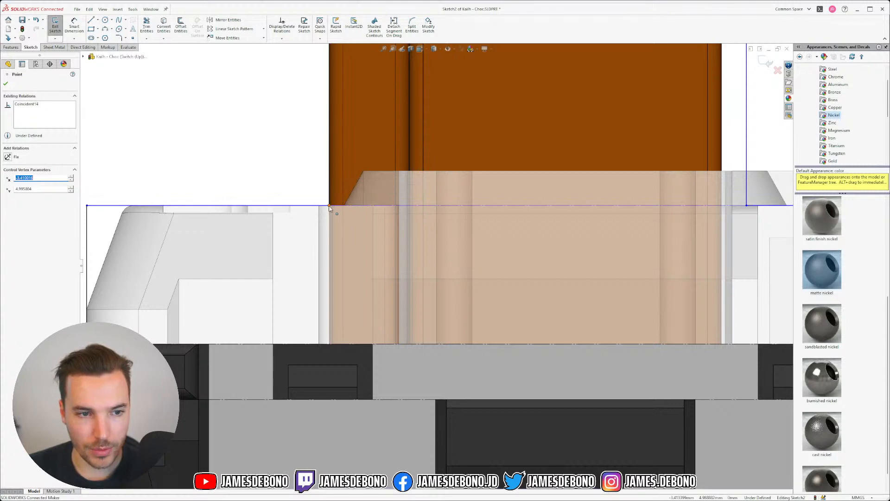
pyautogui.moveTo(329, 206); pyautogui.dragTo(289, 163)
pyautogui.click(303, 180)
pyautogui.scroll(3, 587, 177)
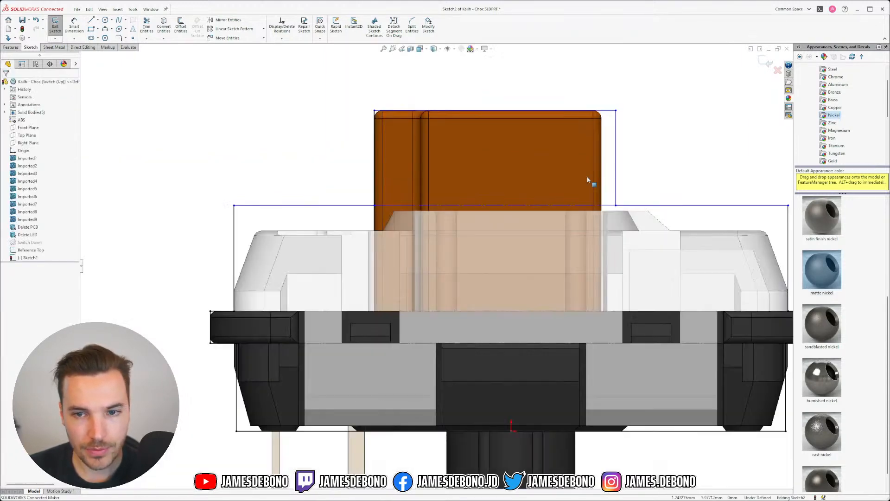
# Snap the stem outline's lower right corner to where the stem's right edge meets the top edge of the translucent housing.
pyautogui.scroll(-4, 621, 202)
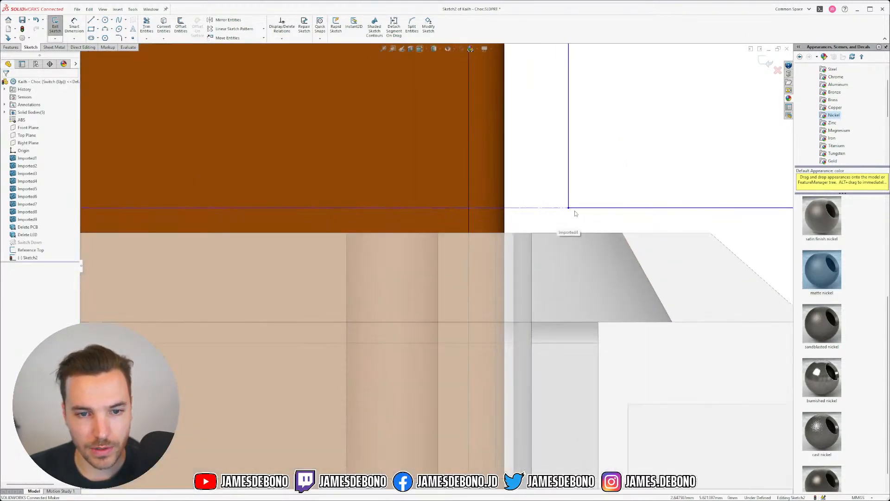
pyautogui.moveTo(569, 209); pyautogui.dragTo(506, 235)
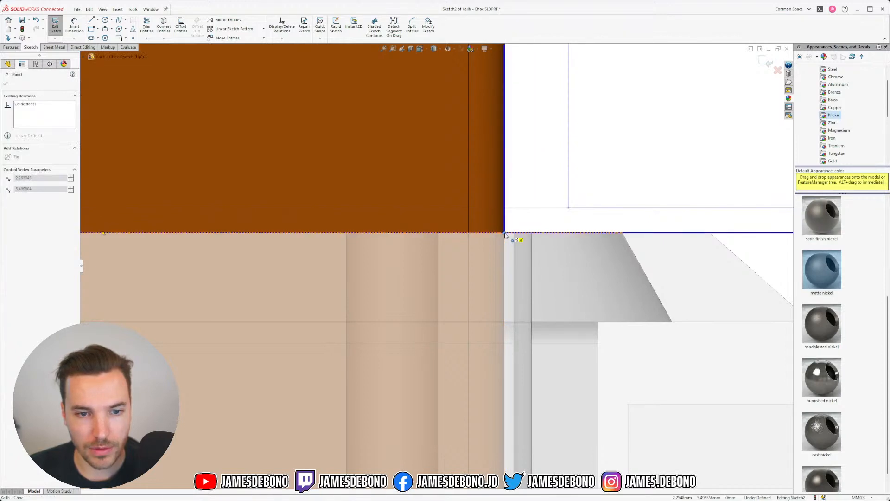
pyautogui.click(481, 193)
pyautogui.scroll(5, 319, 210)
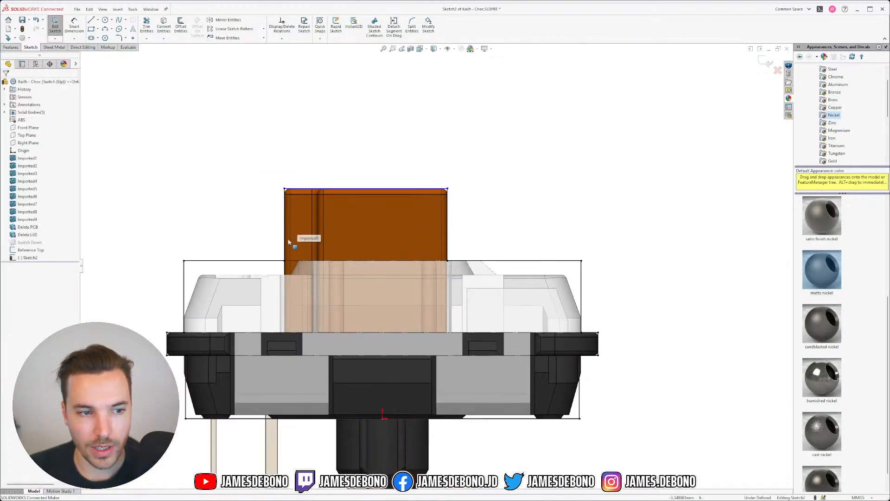
# Lift the stem outline's upper left corner off the stem and make it coincident with the stem's top edge.
pyautogui.scroll(-5, 322, 210)
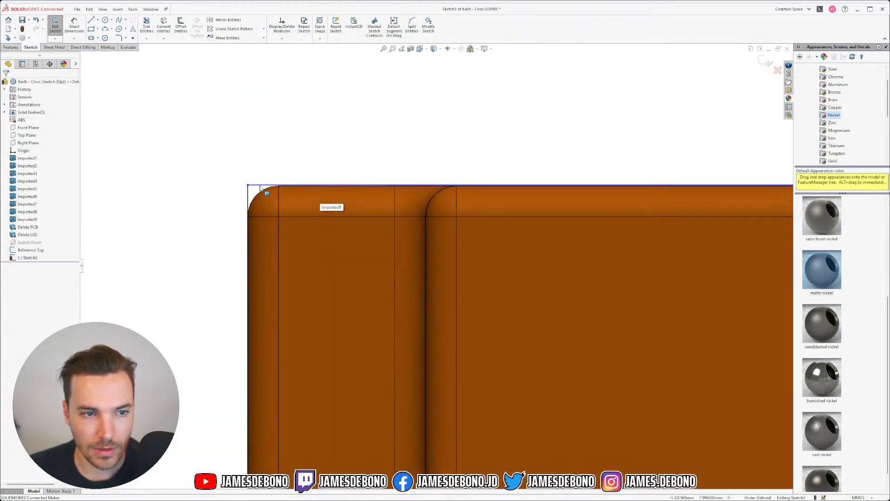
pyautogui.moveTo(260, 187); pyautogui.dragTo(258, 162)
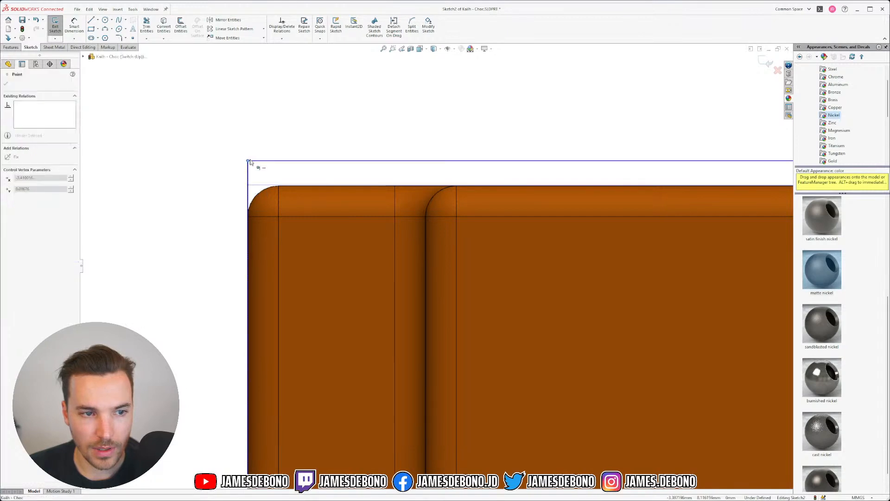
pyautogui.keyDown('ctrl'); pyautogui.click(282, 188); pyautogui.keyUp('ctrl')
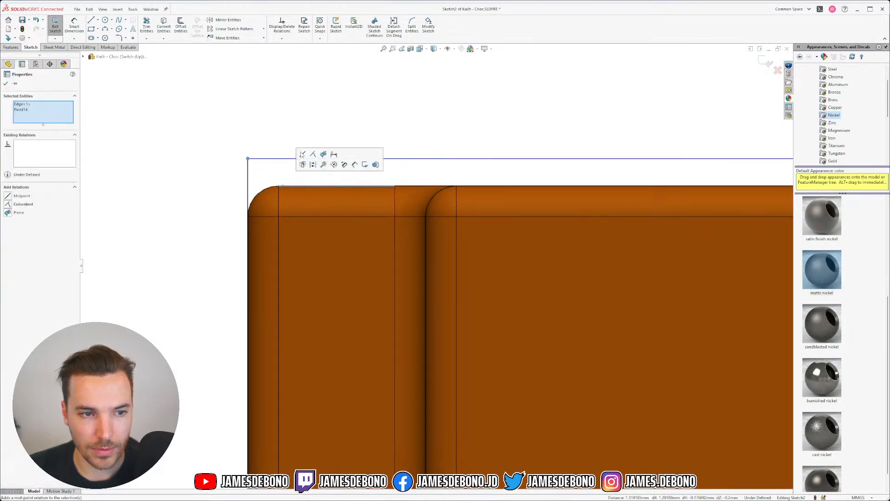
pyautogui.click(312, 155)
pyautogui.scroll(6, 418, 301)
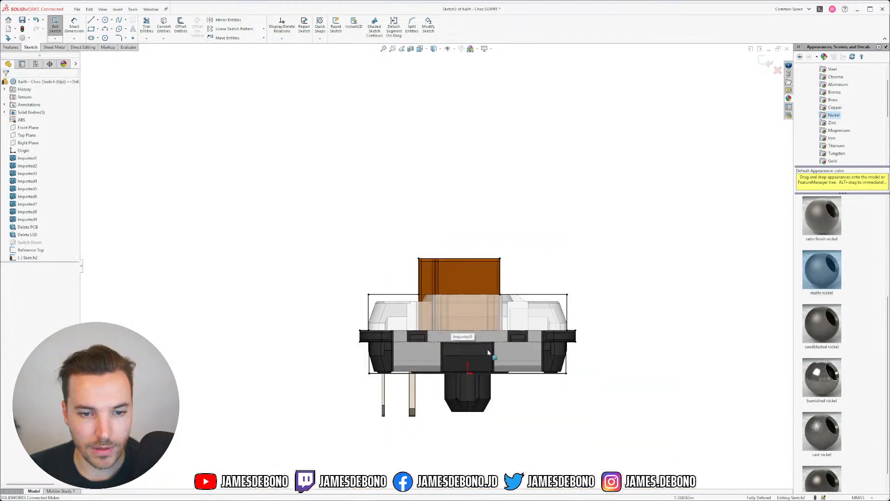
# Check the side profile against the whole switch in 3D and exit the sketch.
pyautogui.scroll(-1, 482, 348)
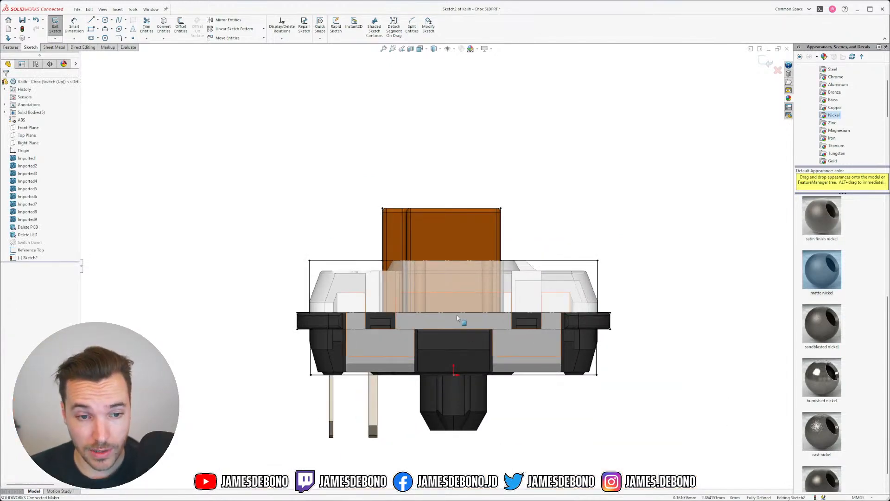
pyautogui.moveTo(457, 316); pyautogui.dragTo(518, 364, button='middle')
pyautogui.scroll(3, 437, 390)
pyautogui.scroll(-3, 437, 391)
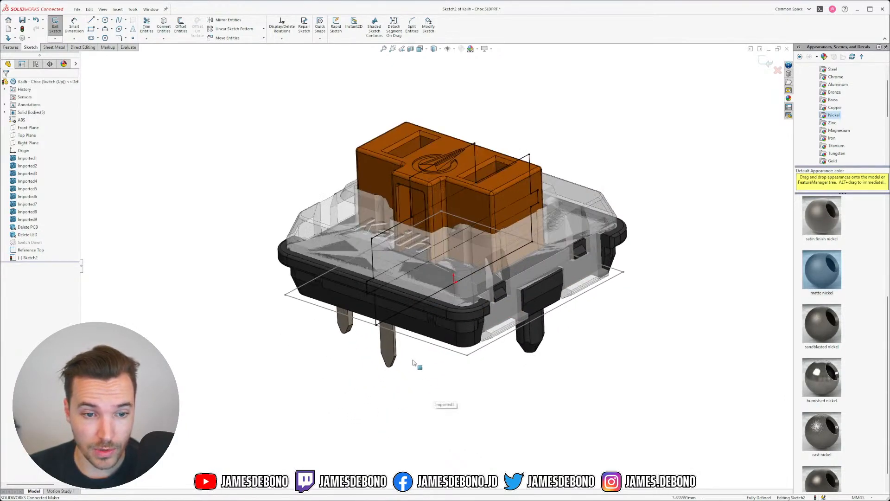
pyautogui.click(768, 61)
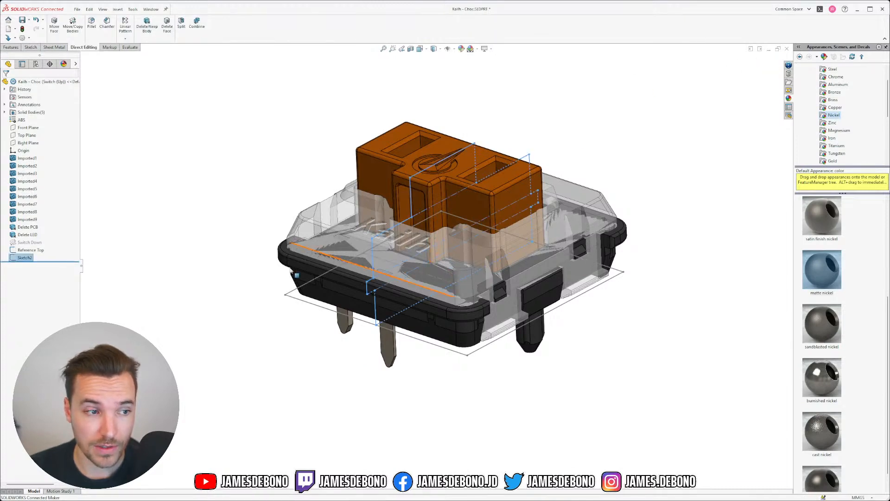
pyautogui.click(231, 290)
# Rename the side profile sketch as Reference Right.
pyautogui.click(25, 258)
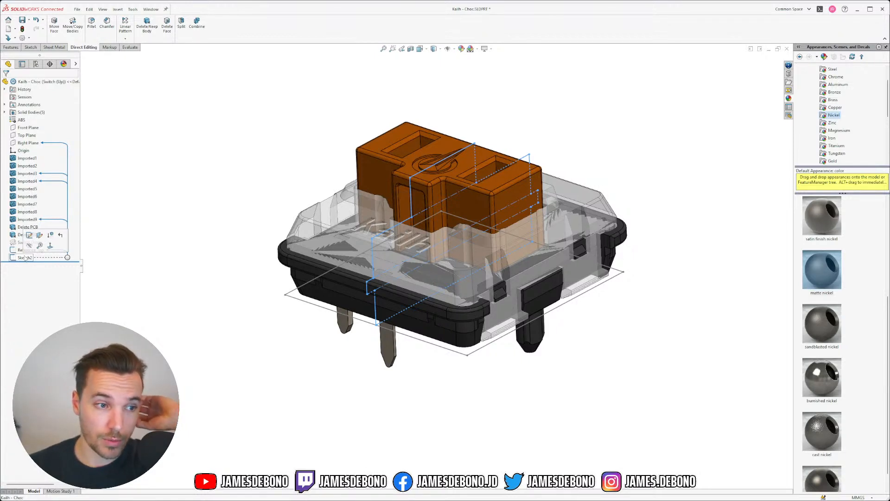
pyautogui.rightClick(25, 258)
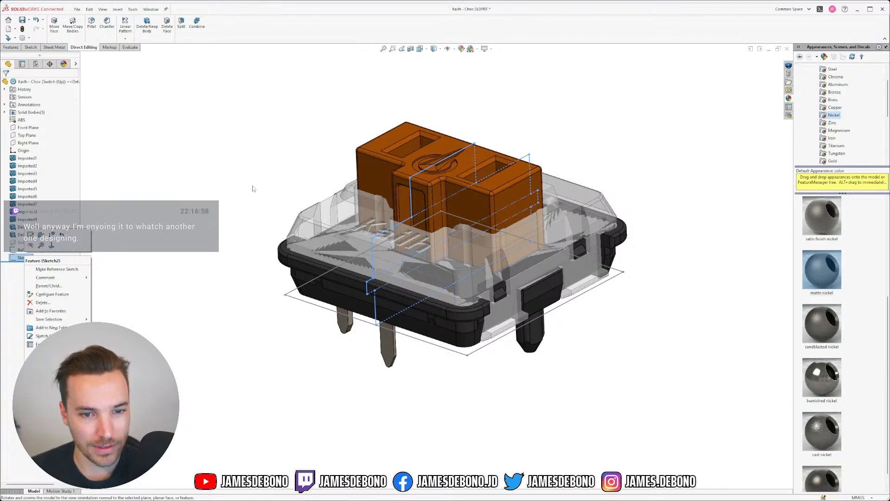
pyautogui.moveTo(253, 188); pyautogui.dragTo(263, 209, button='middle')
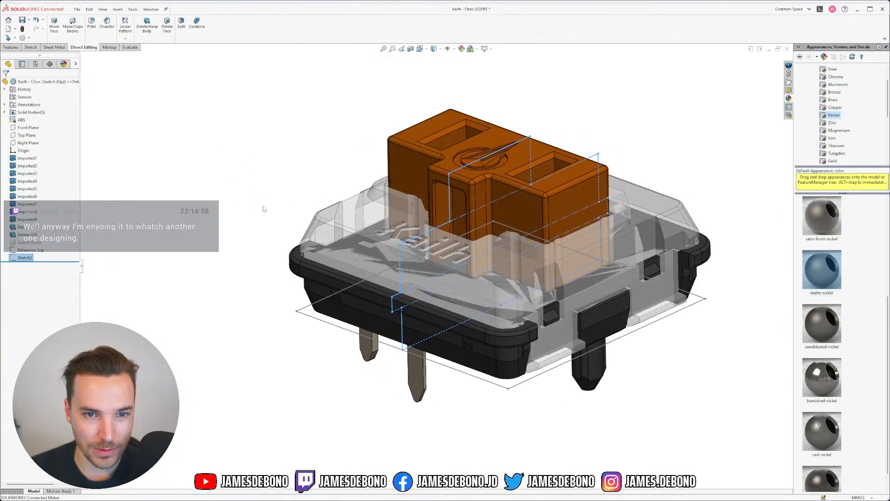
pyautogui.click(26, 258)
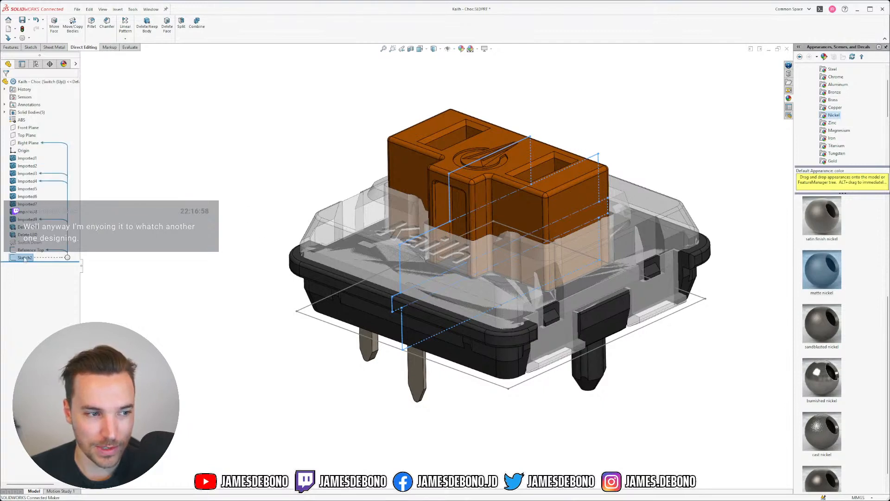
pyautogui.click(25, 257)
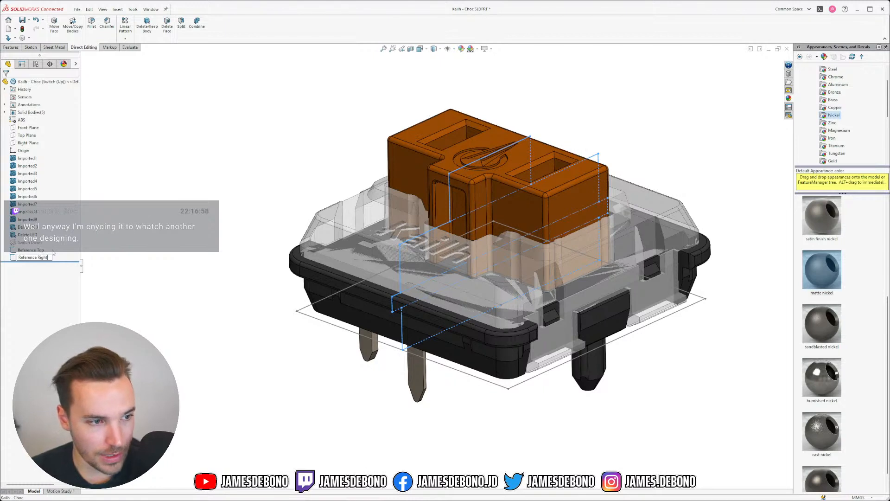
pyautogui.click(185, 178)
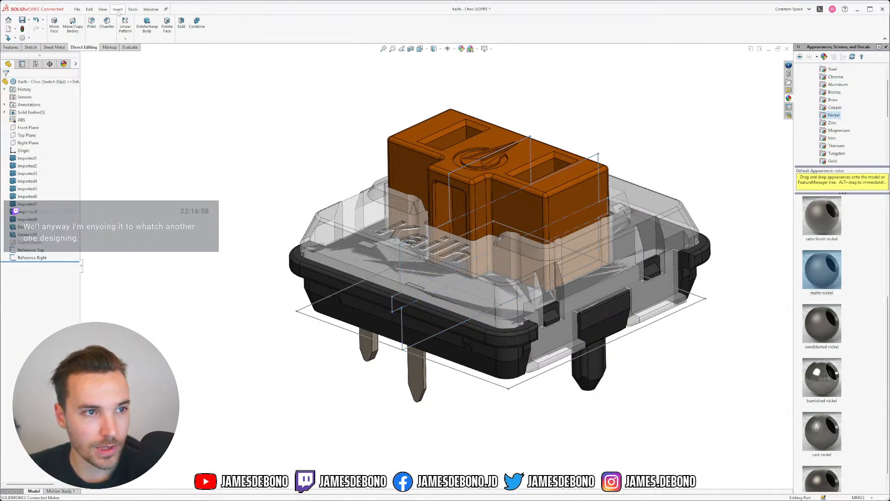
# Switch to the 0.1_LDM-SK part and show its layout sketches from the references through Rear Holes.
pyautogui.click(148, 10)
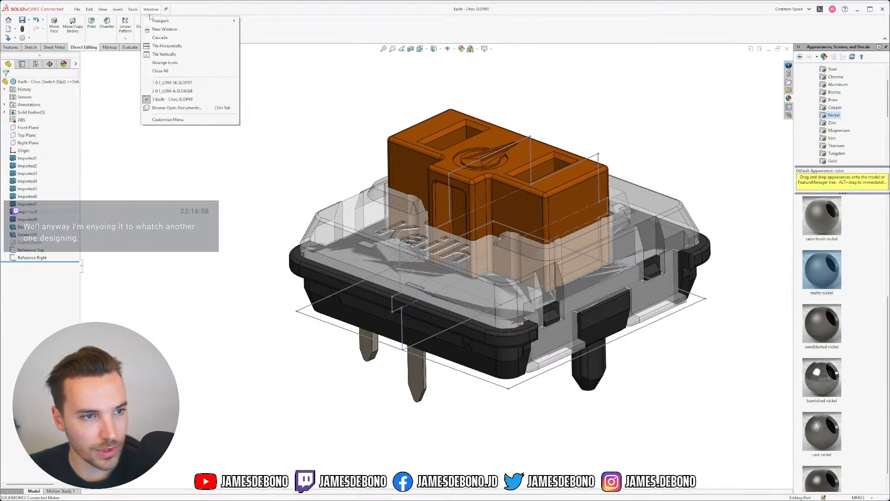
pyautogui.click(183, 86)
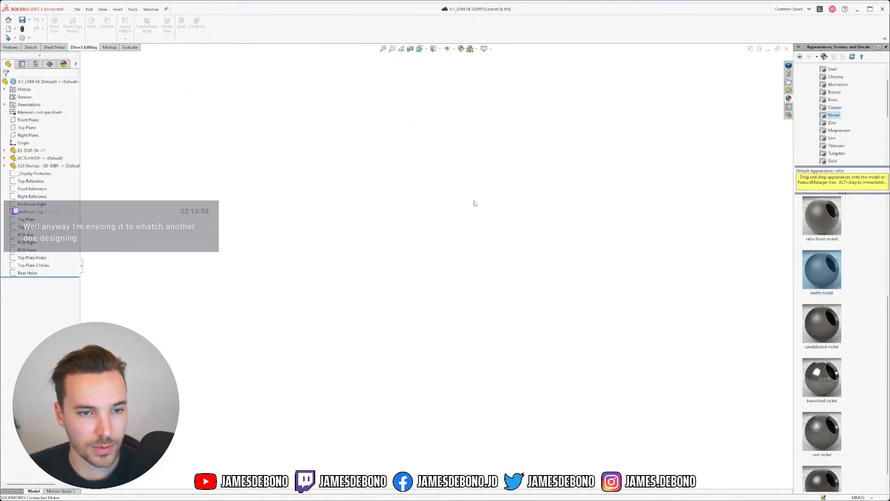
pyautogui.click(32, 189)
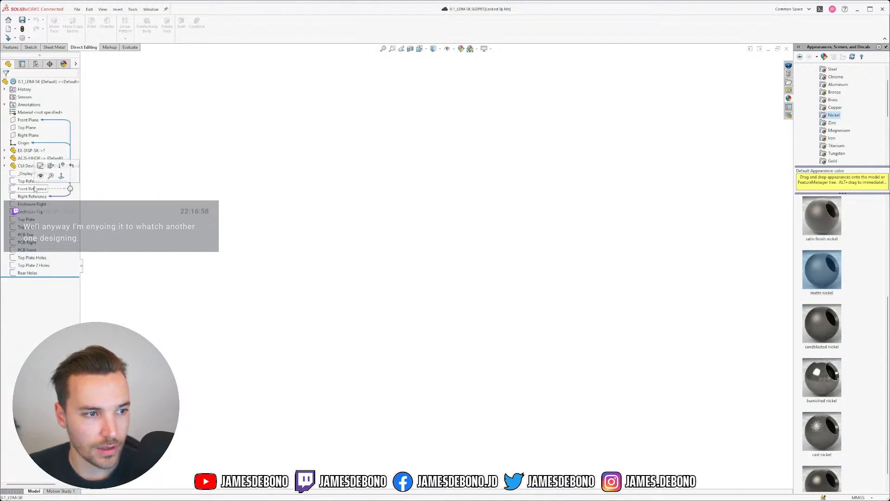
pyautogui.keyDown('shift'); pyautogui.click(27, 273); pyautogui.keyUp('shift')
pyautogui.click(41, 263)
pyautogui.scroll(5, 487, 329)
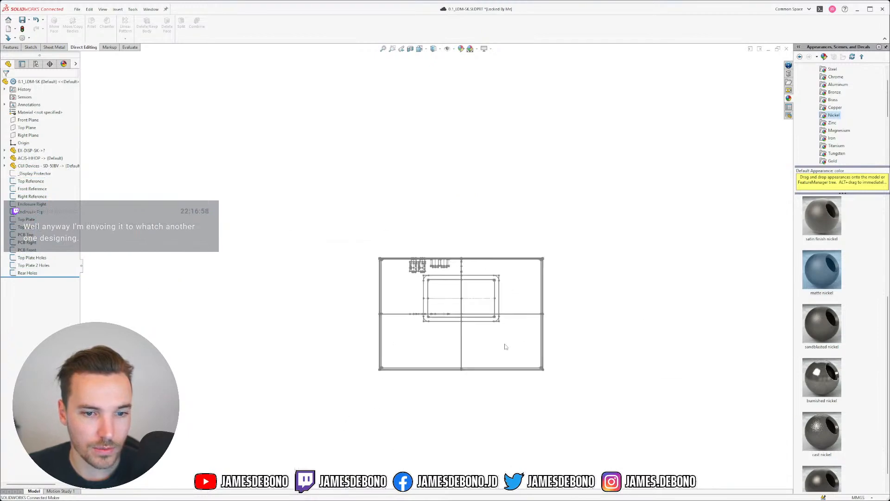
# Examine the enclosure, plate, PCB and connector hole sketches of the layout in 3D.
pyautogui.moveTo(397, 314)
pyautogui.mouseDown(button='middle')
pyautogui.moveTo(369, 164)
pyautogui.moveTo(307, 137)
pyautogui.moveTo(296, 189)
pyautogui.moveTo(316, 187)
pyautogui.moveTo(378, 256)
pyautogui.moveTo(383, 218)
pyautogui.moveTo(388, 240)
pyautogui.mouseUp(button='middle')
pyautogui.scroll(-3, 384, 264)
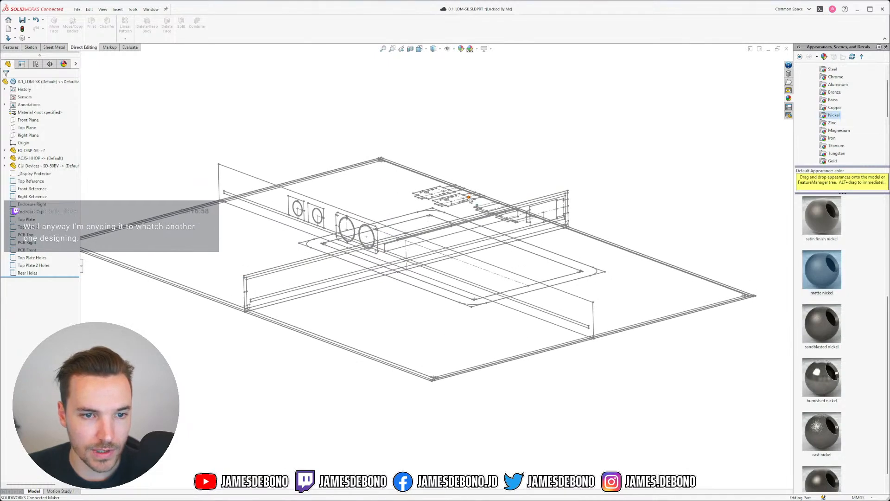
pyautogui.scroll(-3, 470, 199)
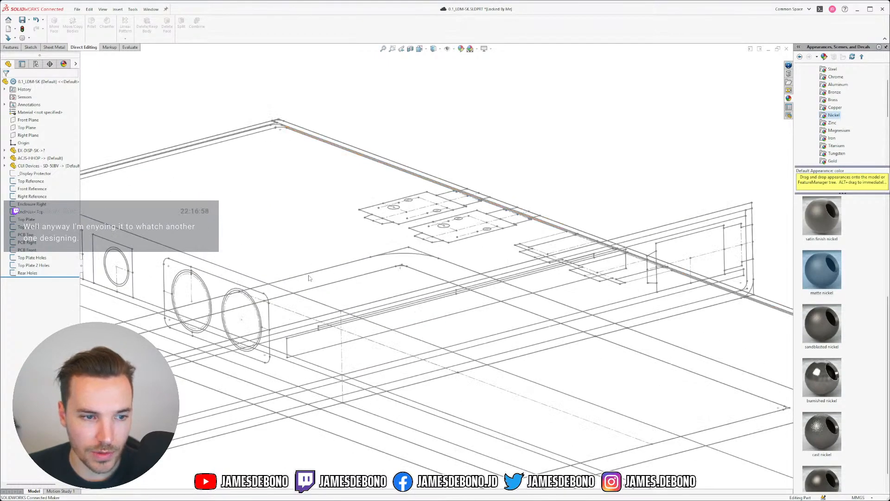
pyautogui.scroll(3, 308, 277)
pyautogui.scroll(4, 368, 283)
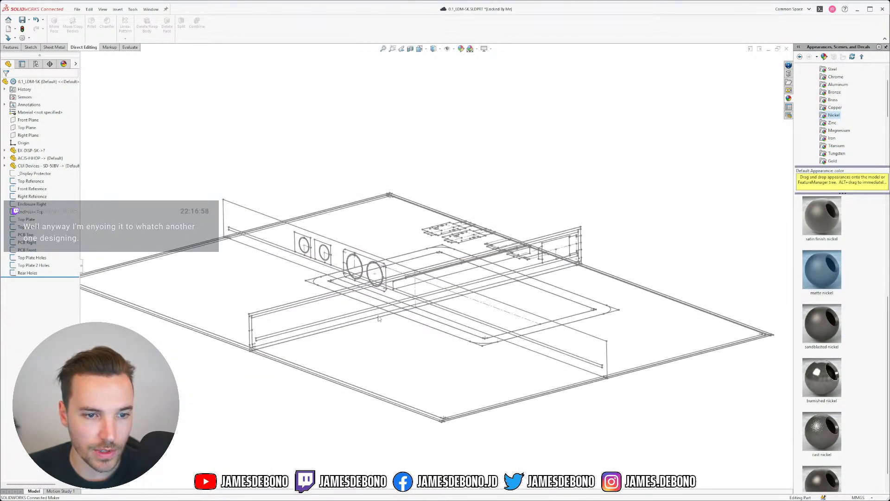
pyautogui.keyDown('ctrl'); pyautogui.moveTo(378, 315); pyautogui.dragTo(382, 275, button='middle'); pyautogui.keyUp('ctrl')
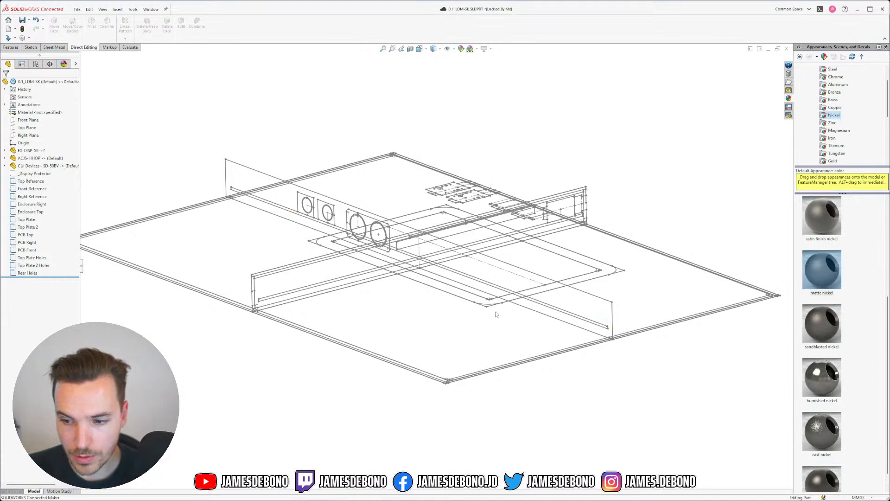
# Hide the sketches from Top Reference to Rear Holes and roll the model back to just after the CUI Devices part.
pyautogui.click(30, 181)
pyautogui.keyDown('shift'); pyautogui.click(28, 273); pyautogui.keyUp('shift')
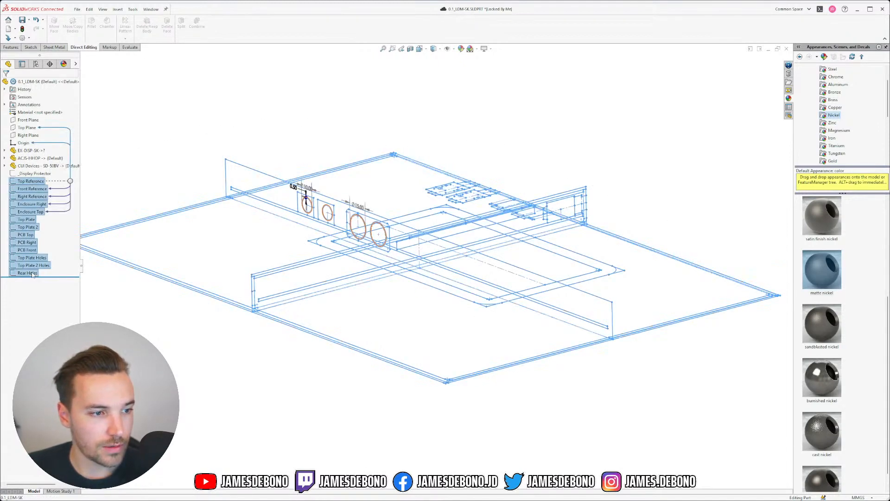
pyautogui.click(56, 252)
pyautogui.moveTo(65, 278); pyautogui.dragTo(54, 170)
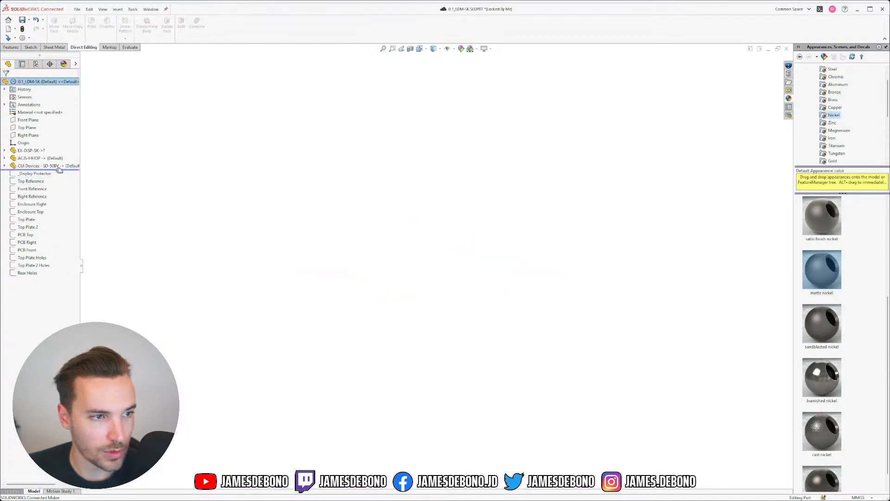
# Insert the Kailh - Choc part in its Switch (Up) configuration, transferring planes plus absorbed and unabsorbed sketches, and adopt the base part's units.
pyautogui.click(118, 10)
pyautogui.click(144, 181)
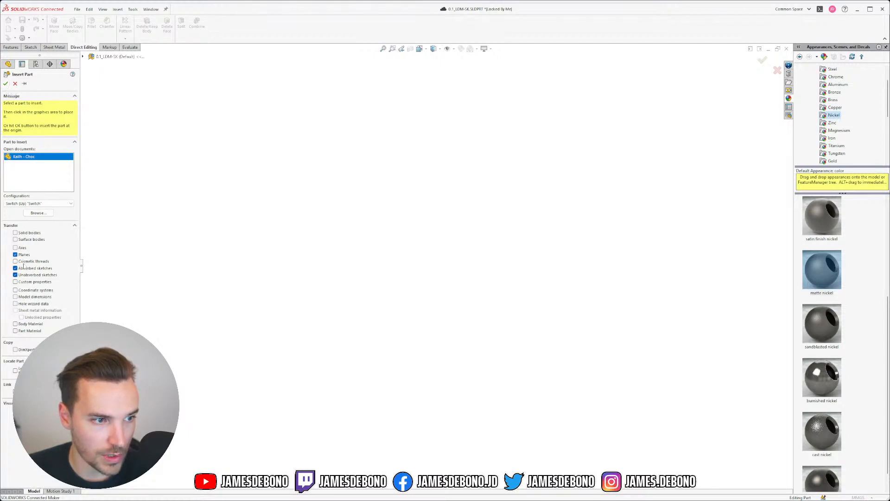
pyautogui.click(6, 84)
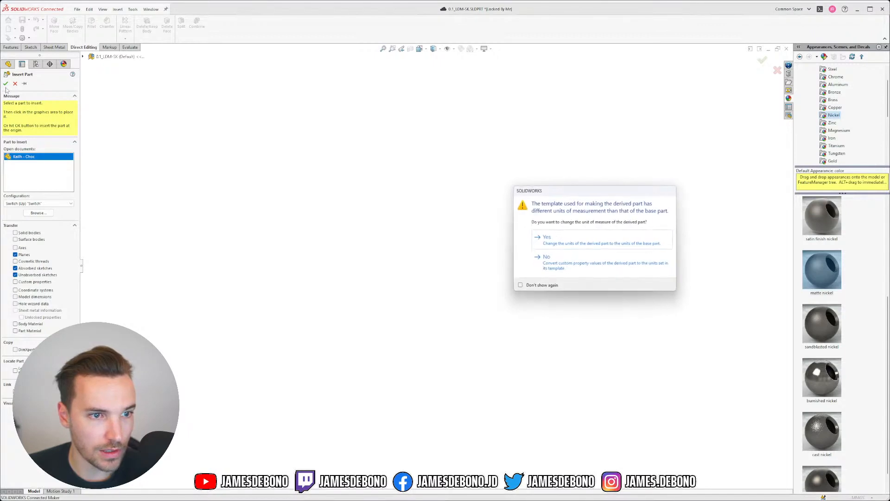
pyautogui.click(568, 244)
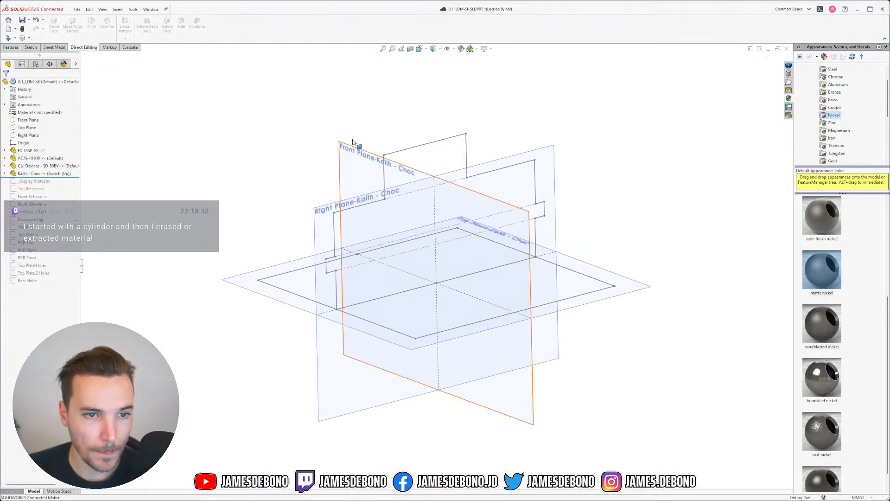
# Hide the front, right and top planes of the inserted Kailh - Choc part, leaving its reference sketches shown.
pyautogui.click(353, 142)
pyautogui.click(384, 125)
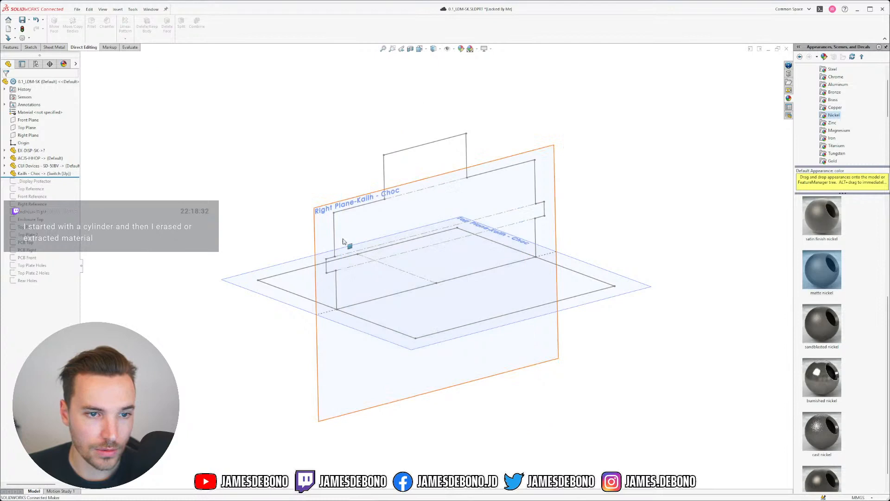
pyautogui.click(337, 212)
pyautogui.click(371, 194)
pyautogui.click(314, 258)
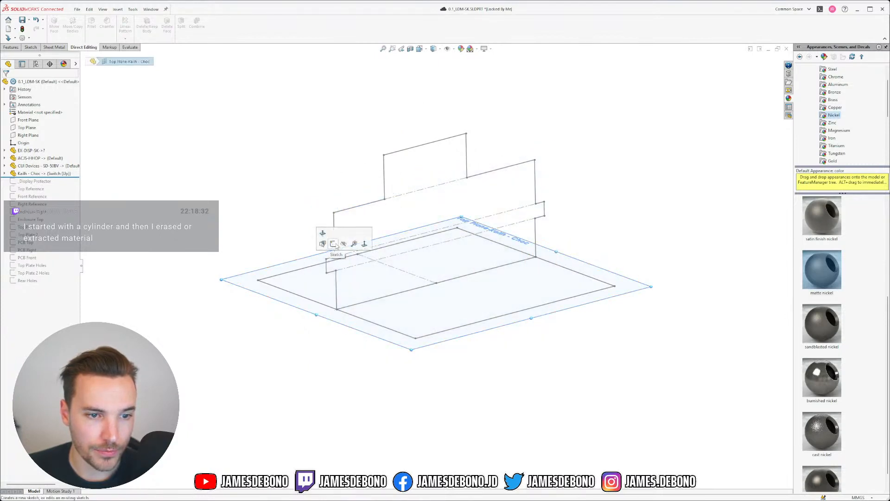
pyautogui.click(344, 243)
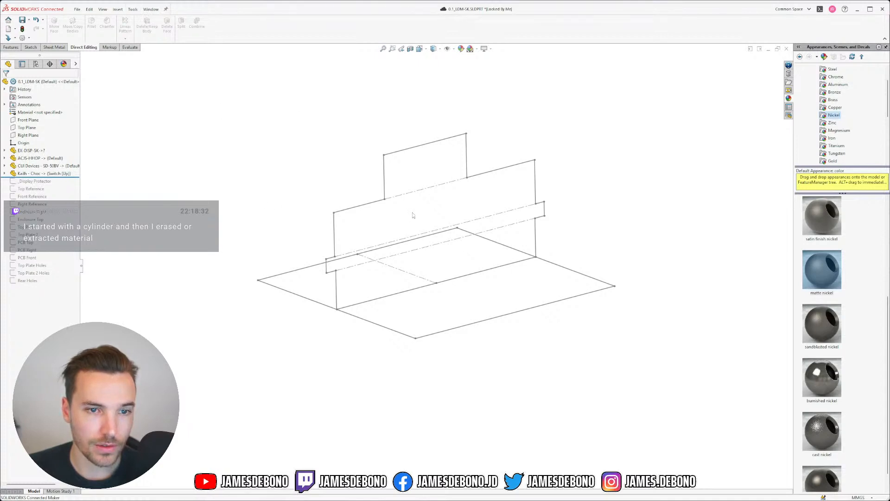
pyautogui.moveTo(413, 216)
pyautogui.mouseDown(button='middle')
pyautogui.moveTo(408, 177)
pyautogui.moveTo(393, 159)
pyautogui.moveTo(412, 165)
pyautogui.moveTo(425, 229)
pyautogui.moveTo(427, 205)
pyautogui.moveTo(426, 216)
pyautogui.mouseUp(button='middle')
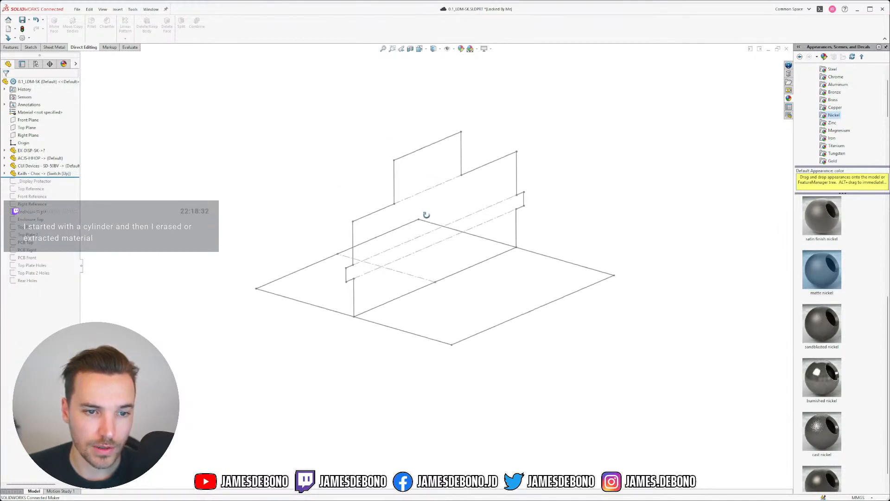
pyautogui.click(5, 174)
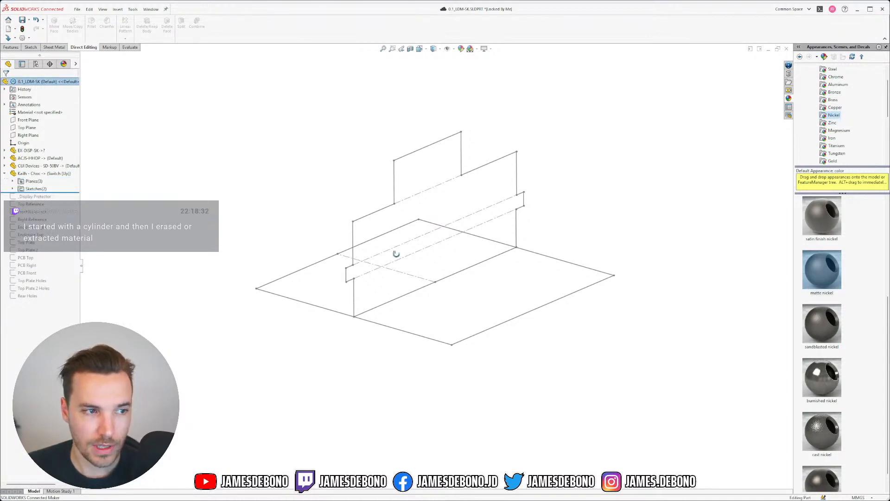
pyautogui.moveTo(394, 252); pyautogui.dragTo(404, 287, button='middle')
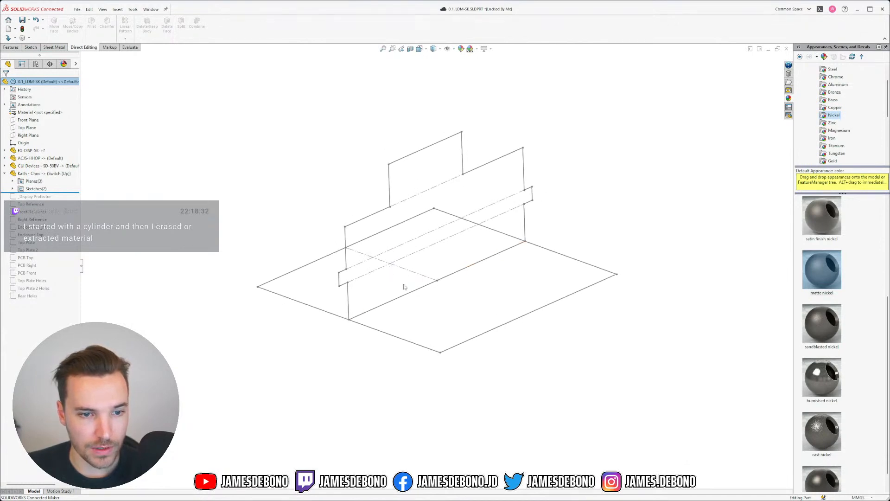
pyautogui.click(4, 174)
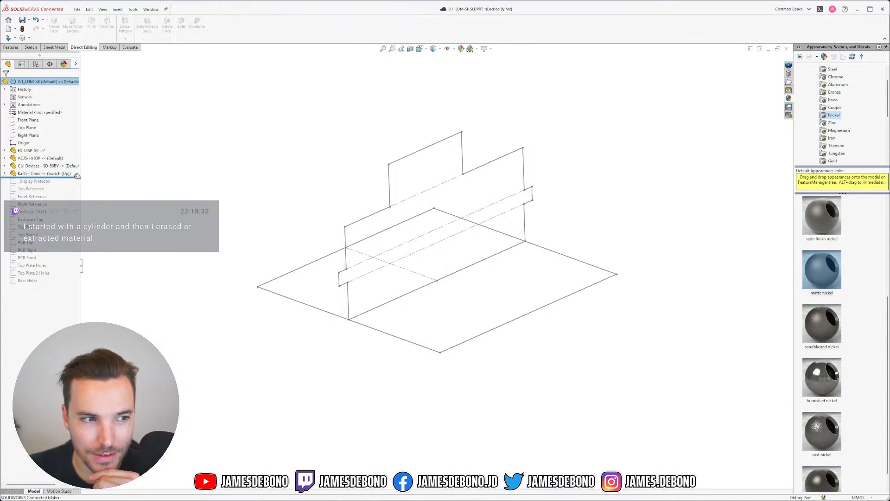
# Roll the model forward to just after PCB Top and open the PCB Top sketch for editing.
pyautogui.moveTo(77, 175); pyautogui.dragTo(69, 246)
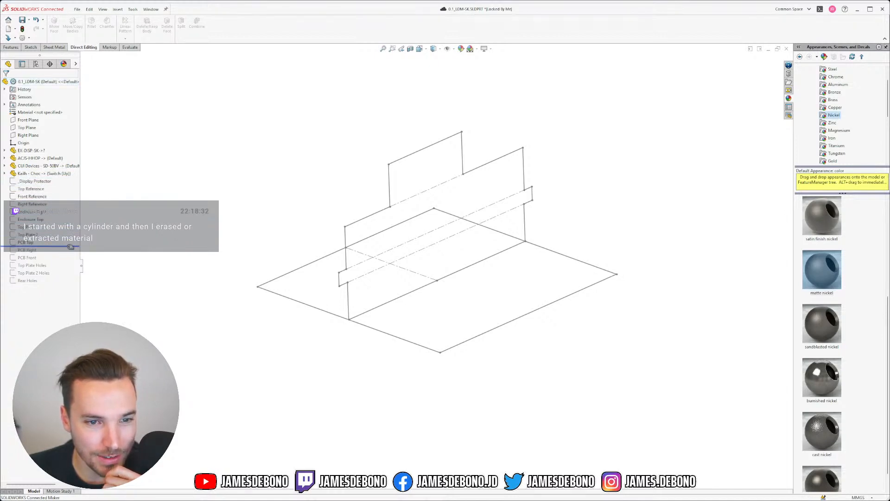
pyautogui.click(30, 243)
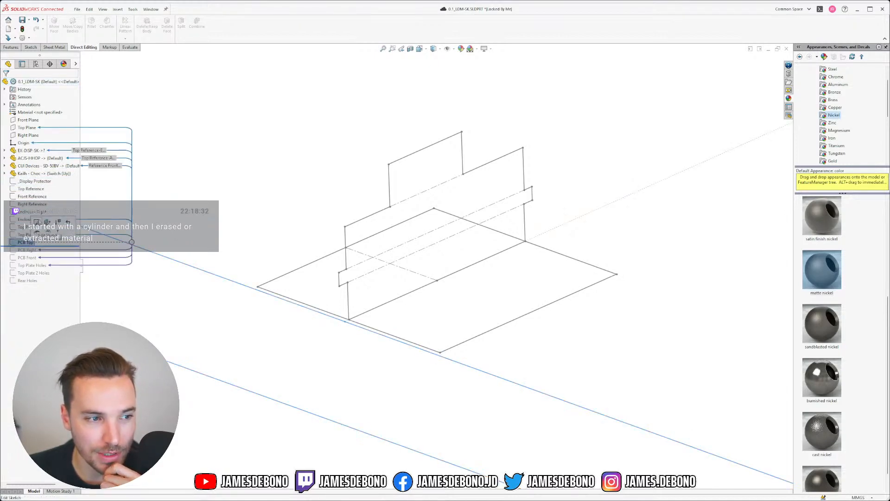
pyautogui.click(38, 223)
pyautogui.scroll(3, 371, 195)
pyautogui.scroll(6, 374, 200)
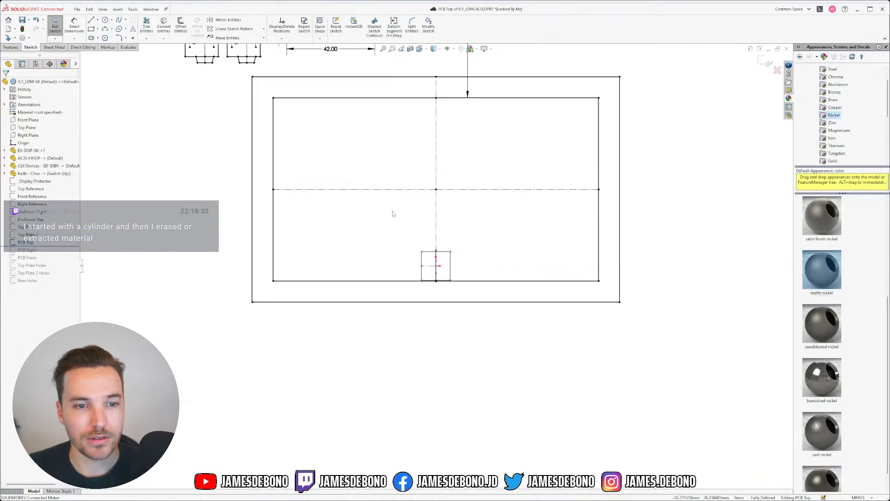
# Sketch a corner rectangle to the left of the Kailh - Choc reference square at the origin, roughly matching its size.
pyautogui.scroll(-2, 419, 269)
pyautogui.scroll(2, 418, 269)
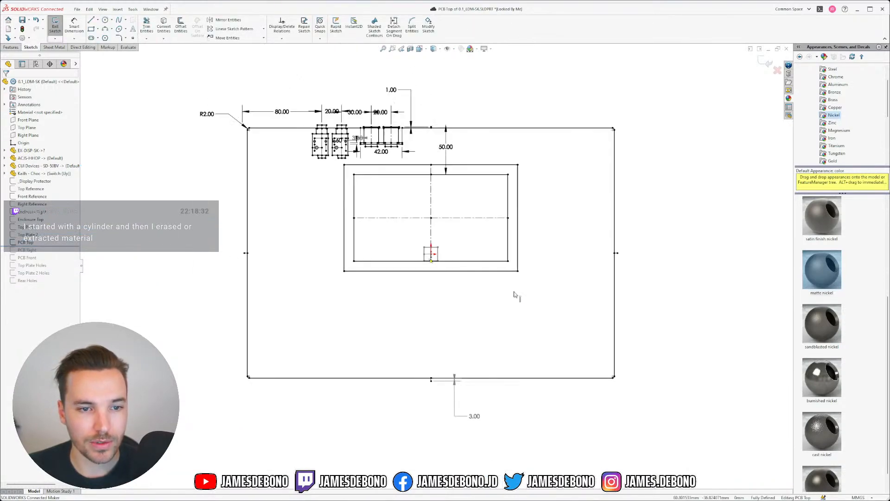
pyautogui.scroll(-2, 370, 194)
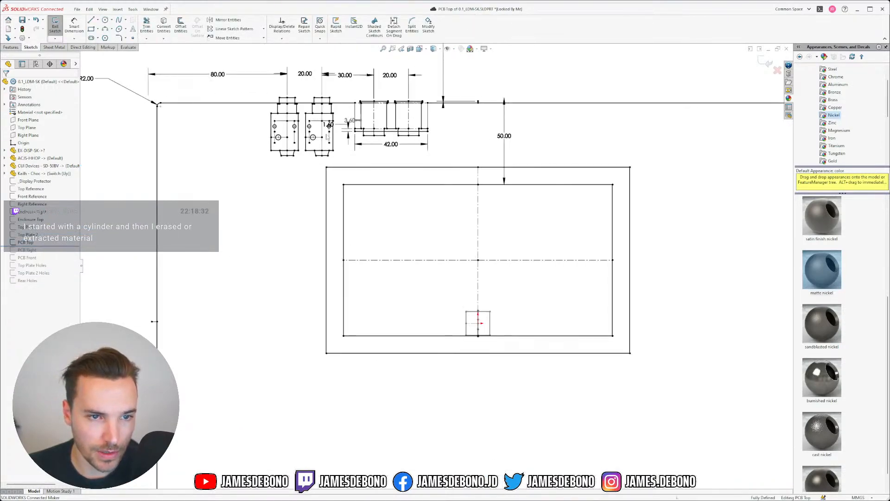
pyautogui.scroll(2, 438, 278)
pyautogui.scroll(-1, 442, 347)
pyautogui.scroll(-1, 442, 348)
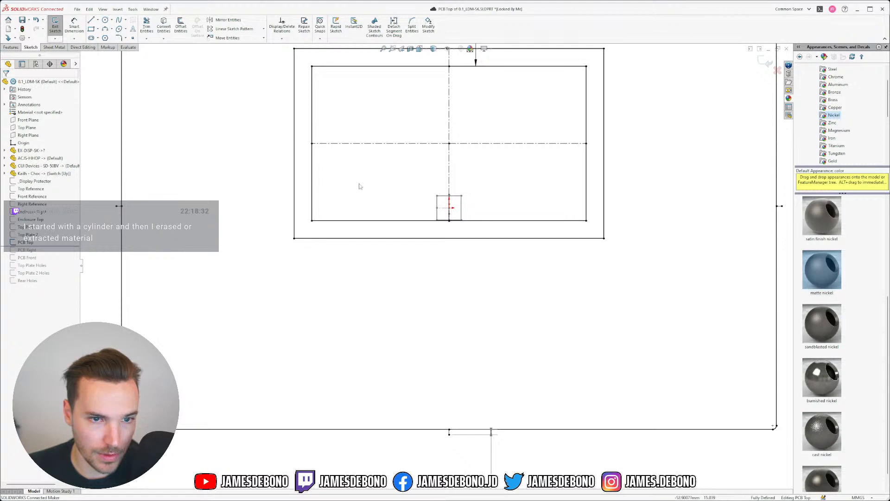
pyautogui.scroll(-3, 426, 218)
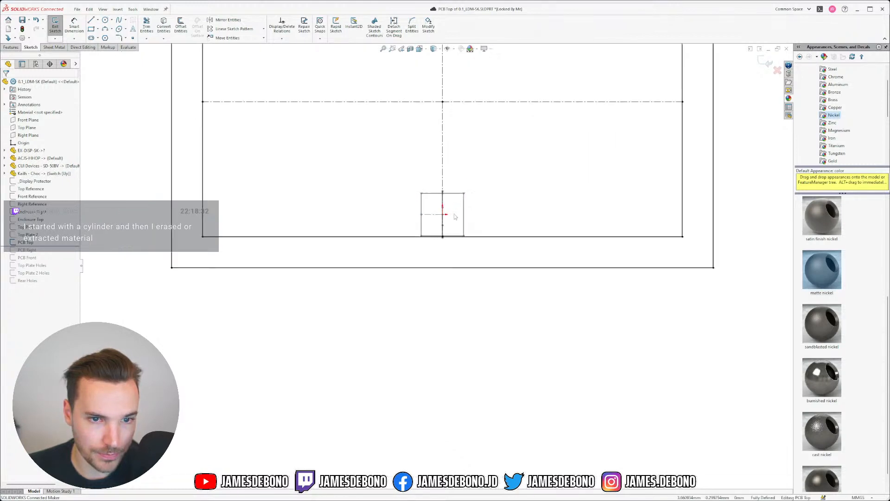
pyautogui.scroll(-2, 426, 222)
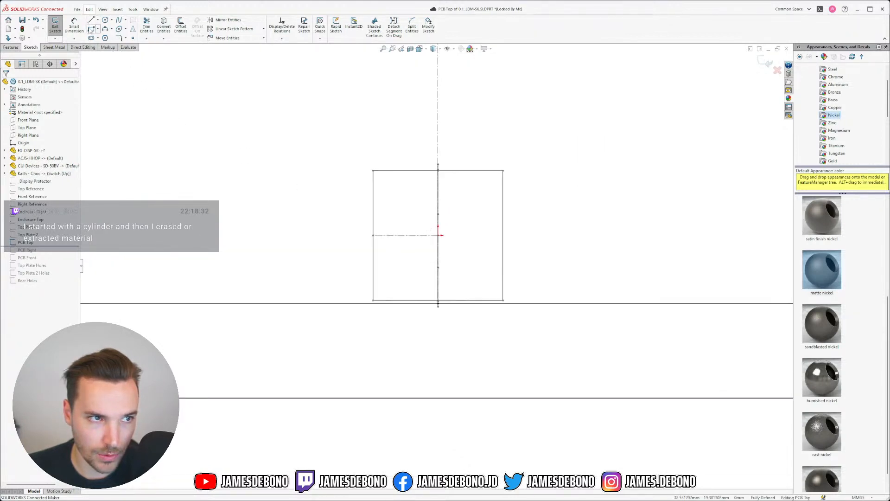
pyautogui.click(90, 29)
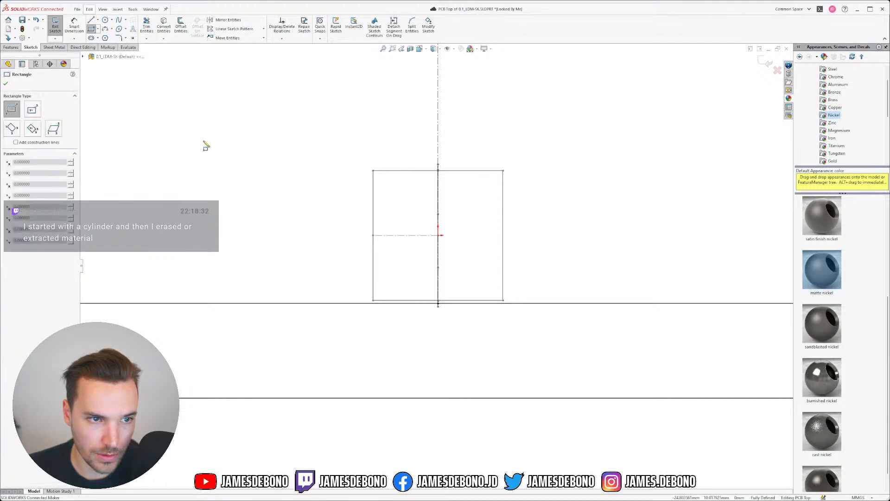
pyautogui.moveTo(203, 140); pyautogui.dragTo(339, 265)
pyautogui.press('Escape')
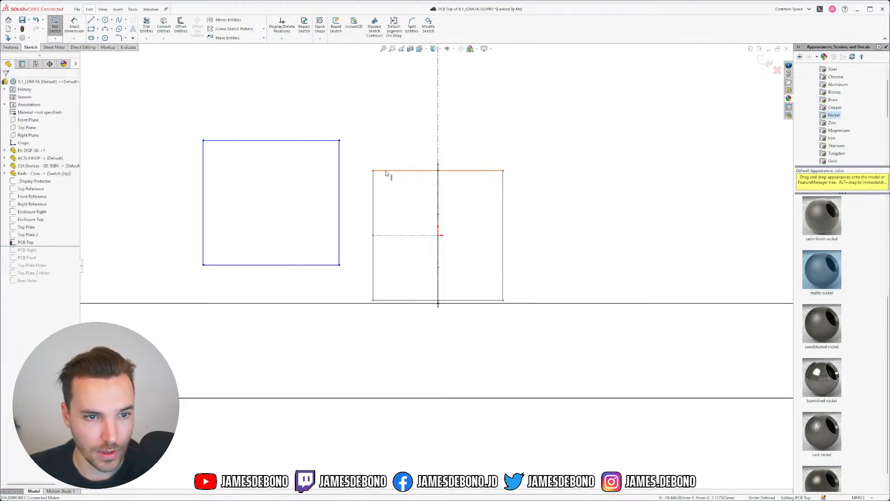
# Draw a vertical centerline from the rectangle's top-edge midpoint to its middle and a horizontal one from there to the left edge's midpoint.
pyautogui.click(97, 20)
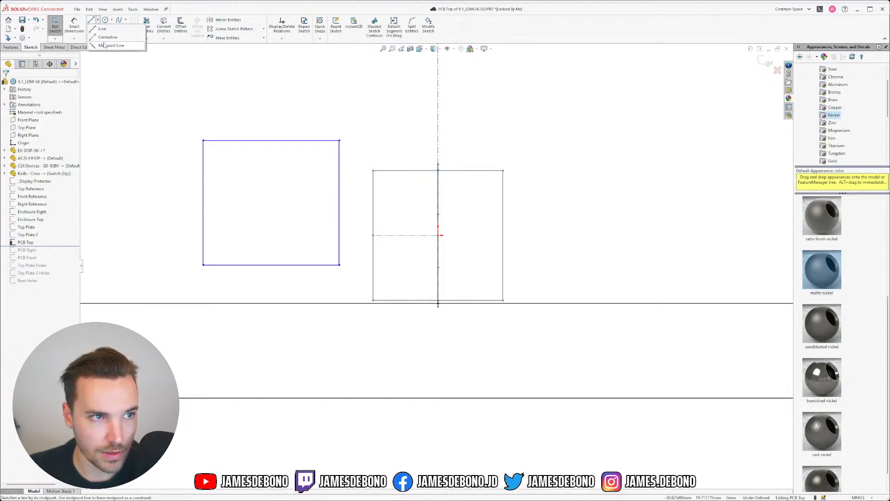
pyautogui.click(104, 45)
pyautogui.click(97, 20)
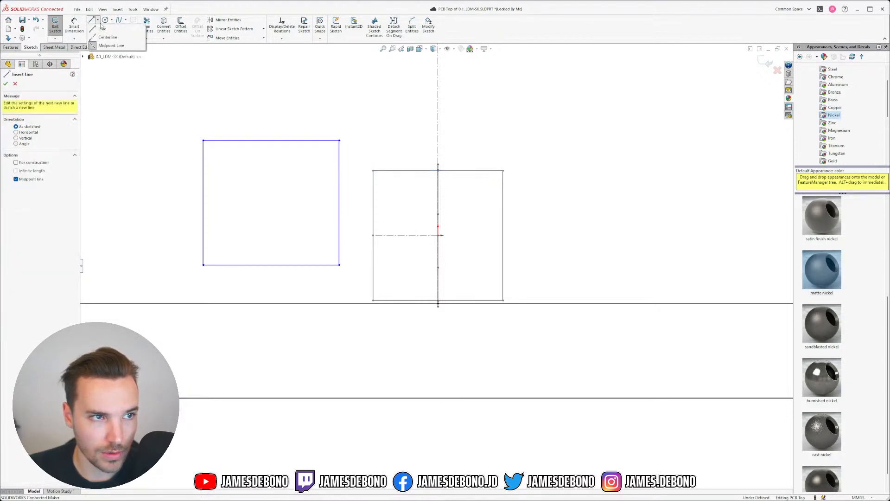
pyautogui.click(272, 141)
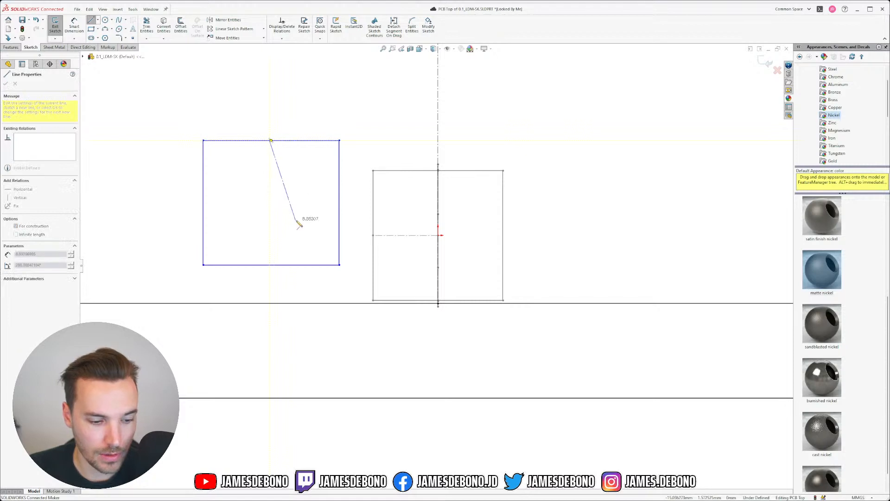
pyautogui.press('Escape')
pyautogui.press('Escape')
pyautogui.click(271, 140)
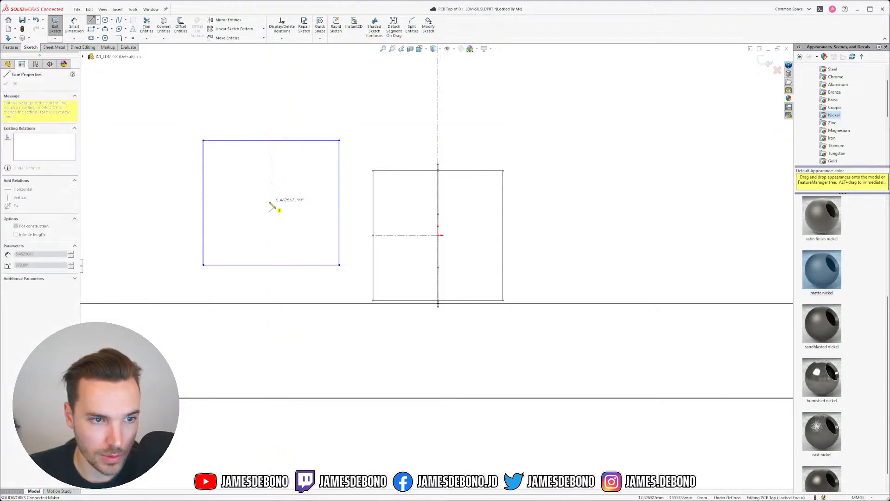
pyautogui.click(272, 204)
pyautogui.click(204, 203)
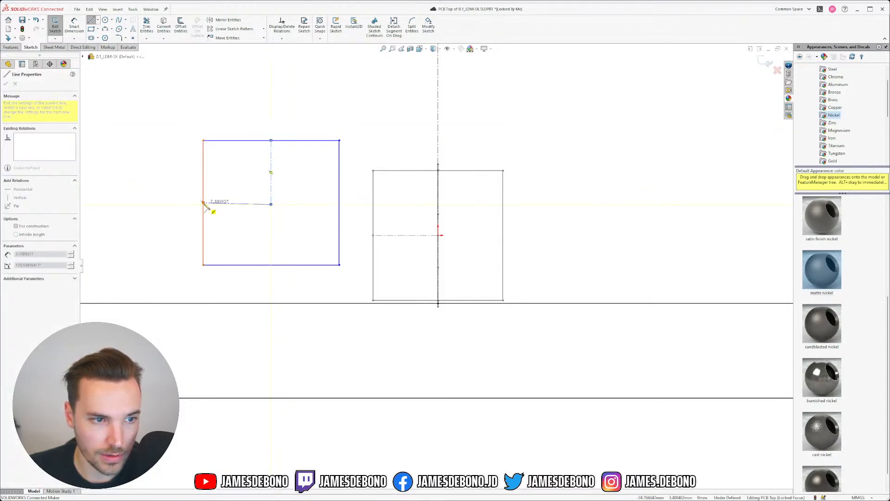
pyautogui.press('Escape')
pyautogui.click(257, 204)
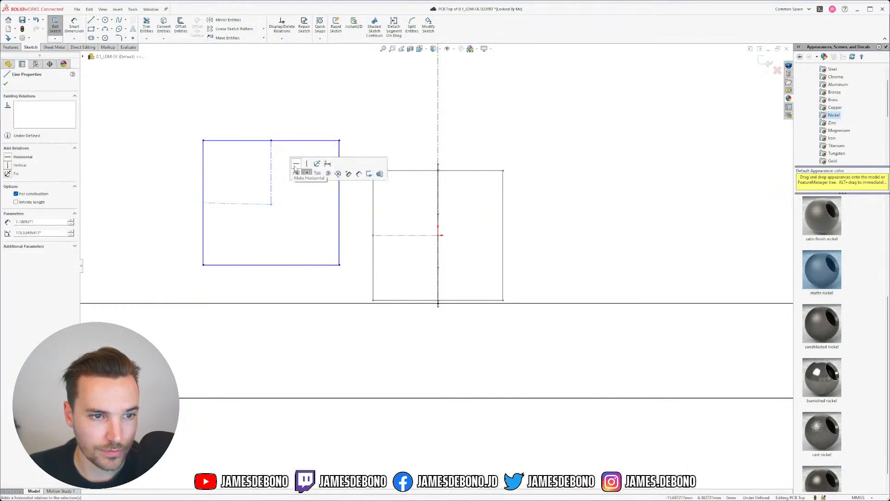
pyautogui.press('Escape')
# Make the rectangle's top and left edges equal to the matching edges of the Kailh - Choc reference square.
pyautogui.click(422, 171)
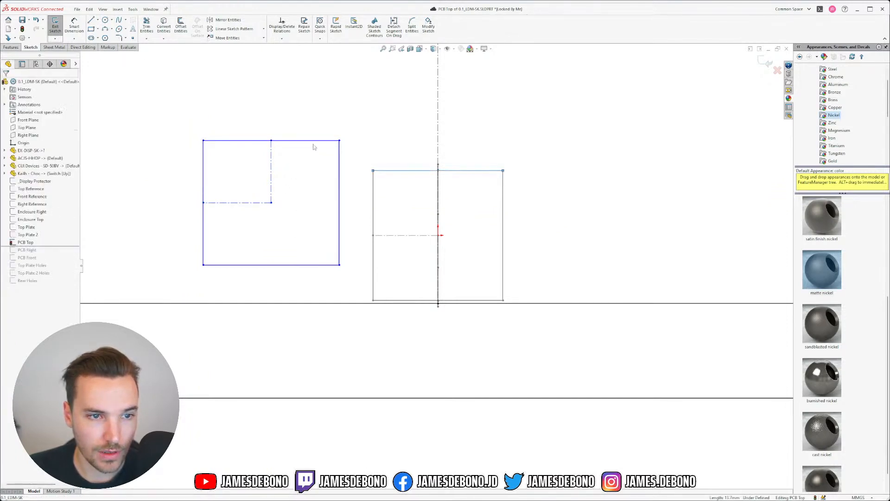
pyautogui.keyDown('ctrl'); pyautogui.click(312, 140); pyautogui.keyUp('ctrl')
pyautogui.click(362, 110)
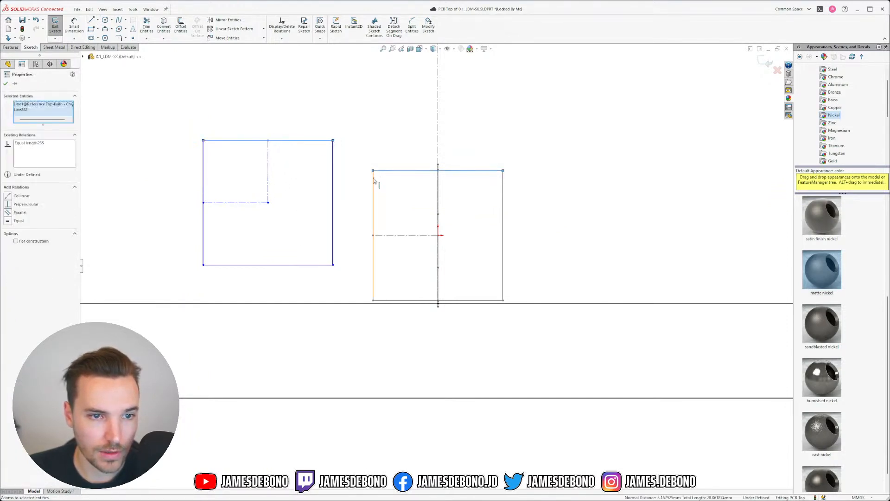
pyautogui.click(373, 179)
pyautogui.keyDown('ctrl'); pyautogui.click(206, 151); pyautogui.keyUp('ctrl')
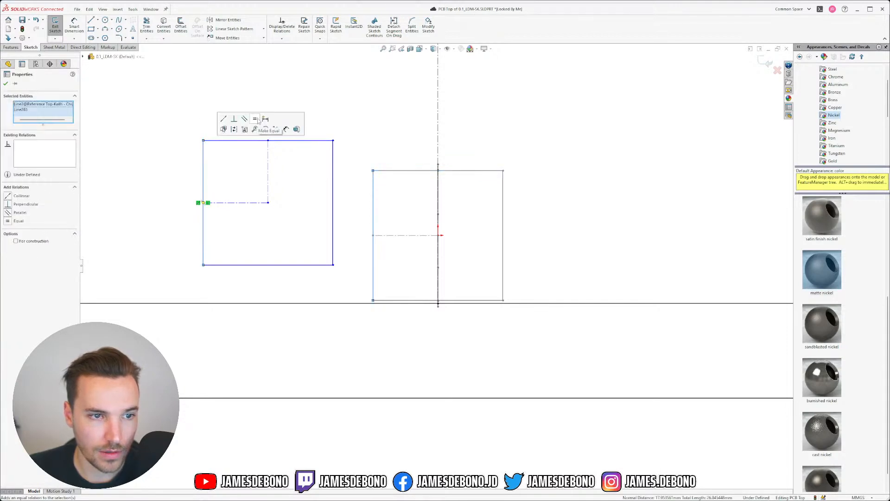
pyautogui.press('Escape')
# Try snapping the new square's lower-right corner onto the reference square's upper-left corner and delete the resulting coincident relation.
pyautogui.moveTo(334, 265); pyautogui.dragTo(374, 171)
pyautogui.scroll(-1, 377, 216)
pyautogui.scroll(3, 378, 213)
pyautogui.scroll(2, 379, 213)
pyautogui.scroll(-2, 385, 215)
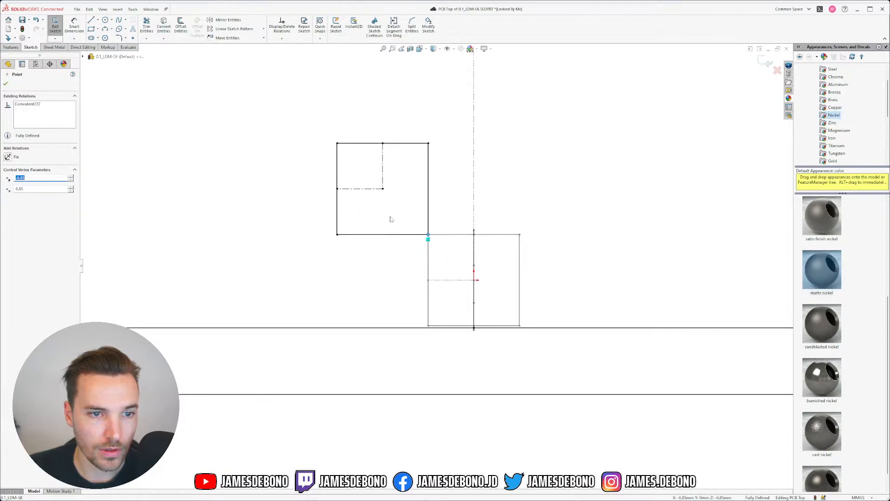
pyautogui.click(381, 269)
pyautogui.click(428, 235)
pyautogui.click(428, 240)
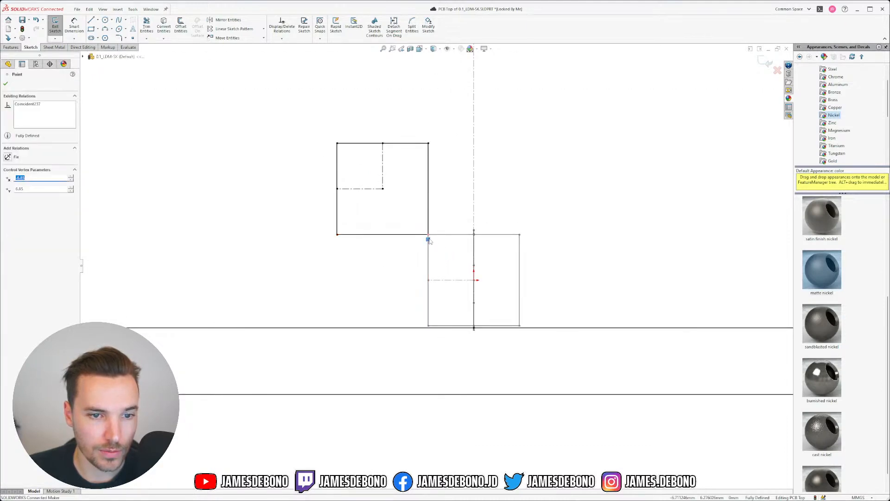
pyautogui.press('Delete')
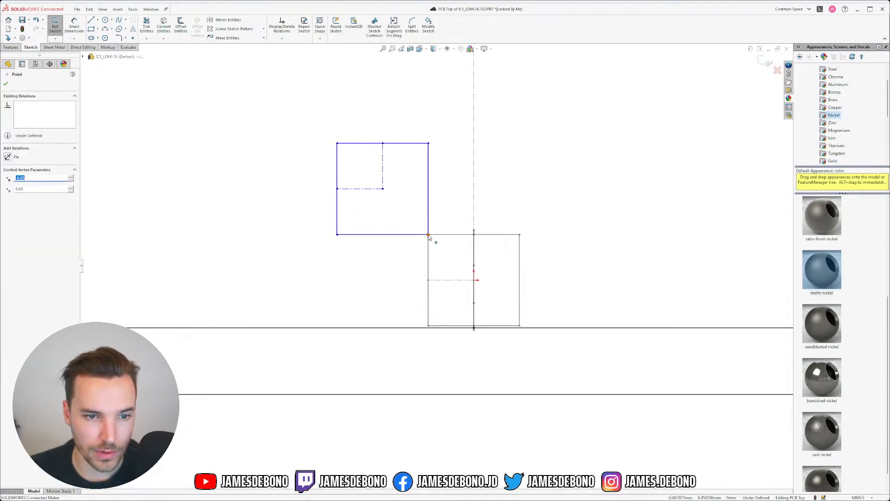
# Move the switch square by its center point below the display outline, about 89 mm left of and 56 mm below the origin.
pyautogui.moveTo(433, 238)
pyautogui.mouseDown()
pyautogui.moveTo(385, 267)
pyautogui.moveTo(368, 299)
pyautogui.mouseUp()
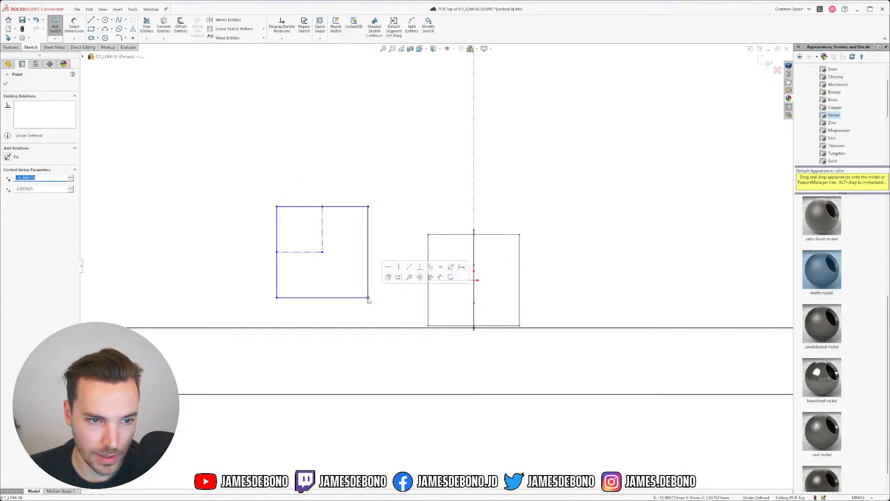
pyautogui.scroll(4, 348, 315)
pyautogui.scroll(1, 414, 310)
pyautogui.scroll(2, 414, 307)
pyautogui.scroll(-2, 417, 300)
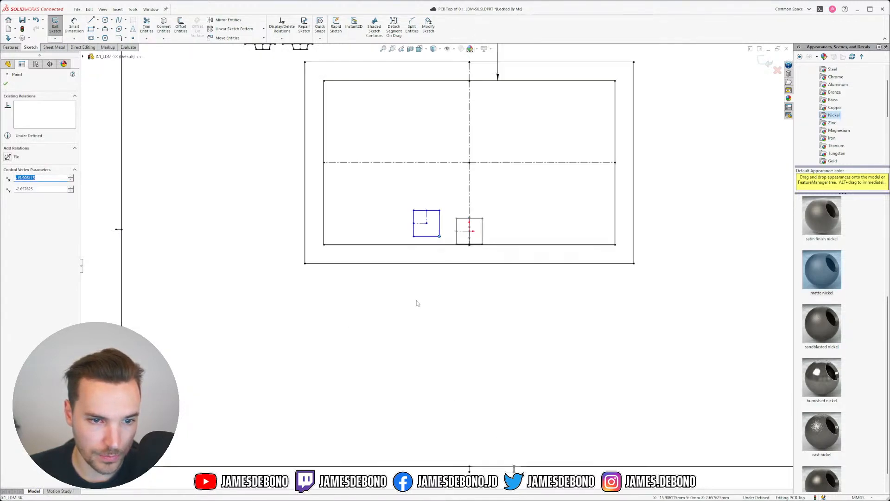
pyautogui.moveTo(430, 228)
pyautogui.mouseDown()
pyautogui.moveTo(395, 266)
pyautogui.moveTo(260, 313)
pyautogui.moveTo(363, 305)
pyautogui.moveTo(421, 218)
pyautogui.moveTo(407, 216)
pyautogui.moveTo(408, 207)
pyautogui.mouseUp()
pyautogui.click(407, 188)
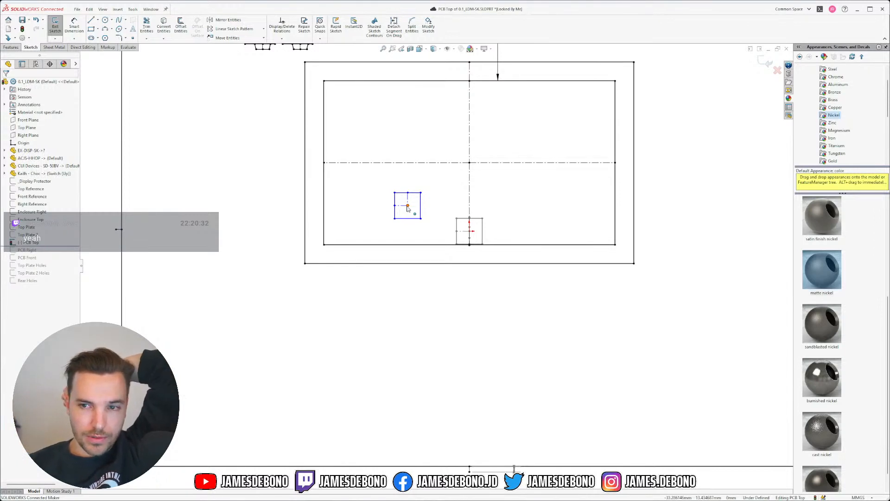
pyautogui.moveTo(408, 208); pyautogui.dragTo(302, 339)
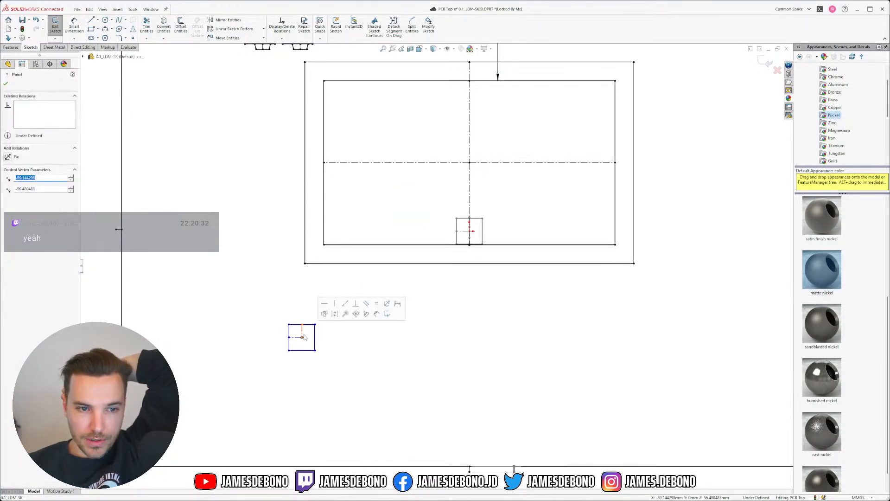
pyautogui.click(448, 349)
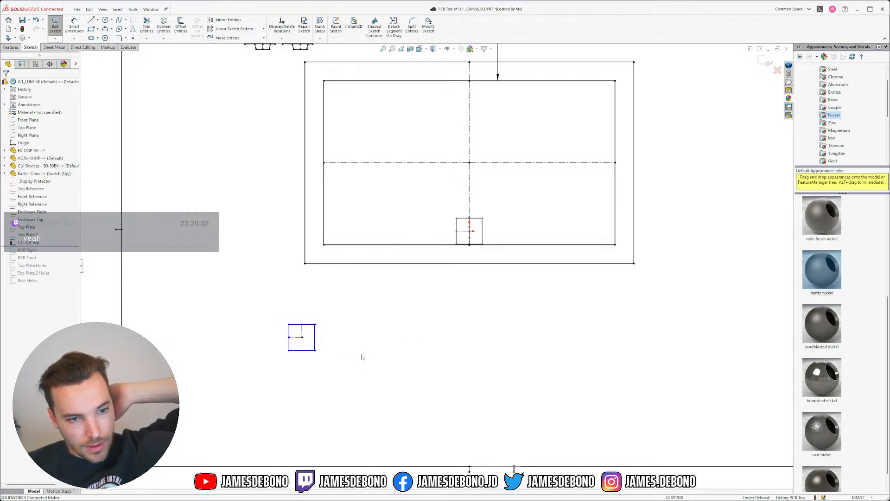
pyautogui.press('f')
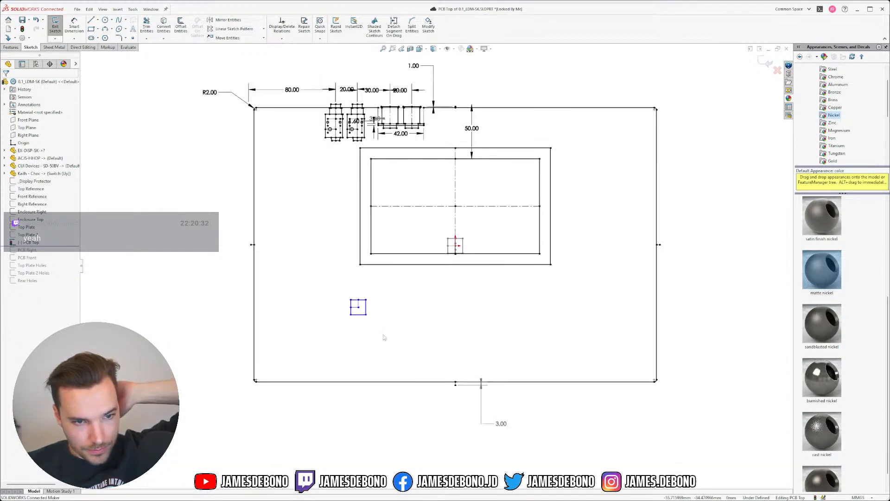
pyautogui.scroll(-2, 370, 331)
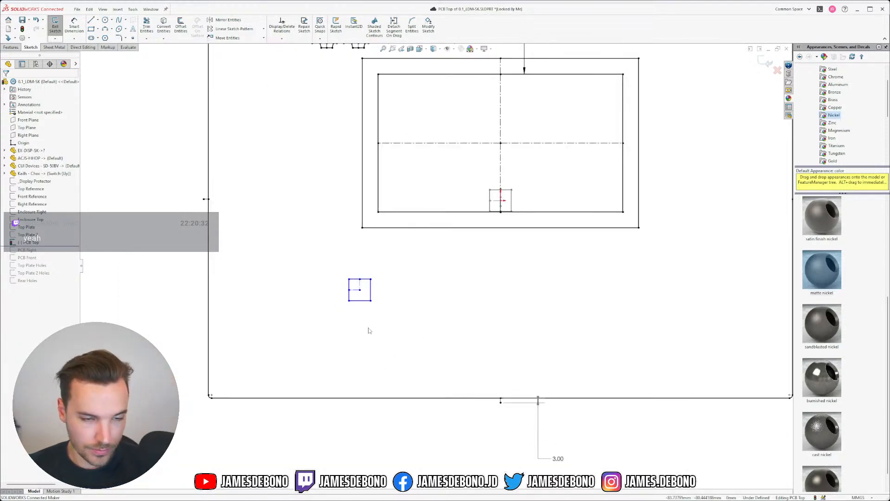
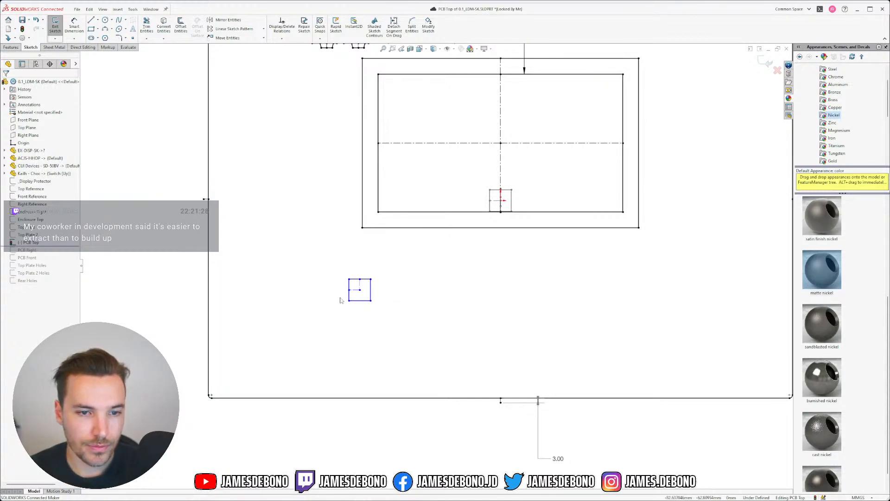
pyautogui.scroll(3, 395, 301)
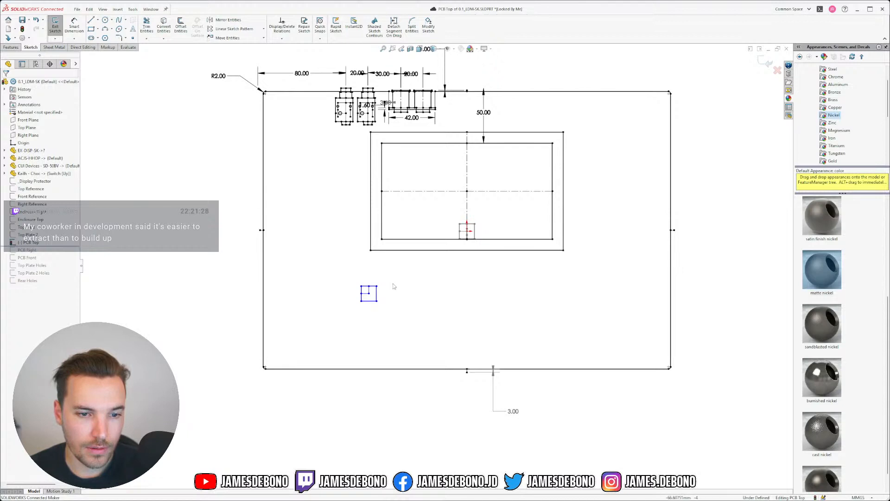
pyautogui.scroll(-2, 388, 288)
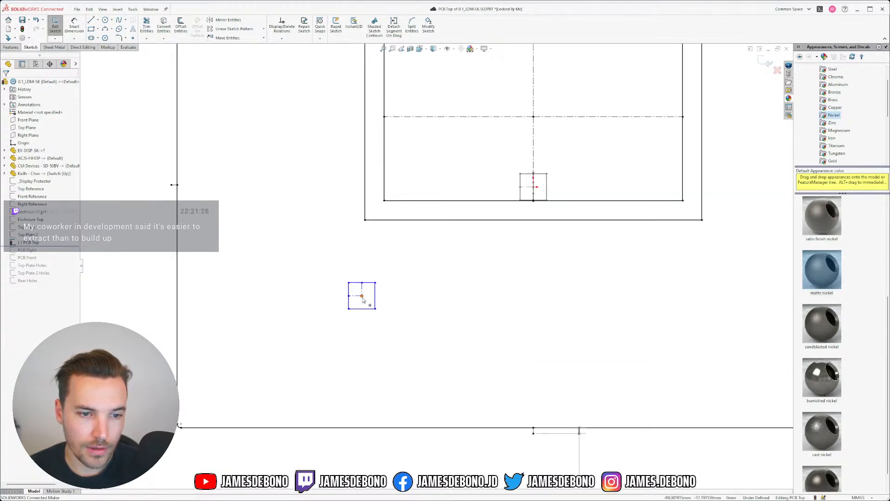
# Move the switch square by its center point closer to the display outline's lower edge, left of the vertical centerline.
pyautogui.moveTo(362, 296); pyautogui.dragTo(440, 263)
pyautogui.click(435, 299)
pyautogui.click(485, 256)
pyautogui.scroll(-3, 485, 255)
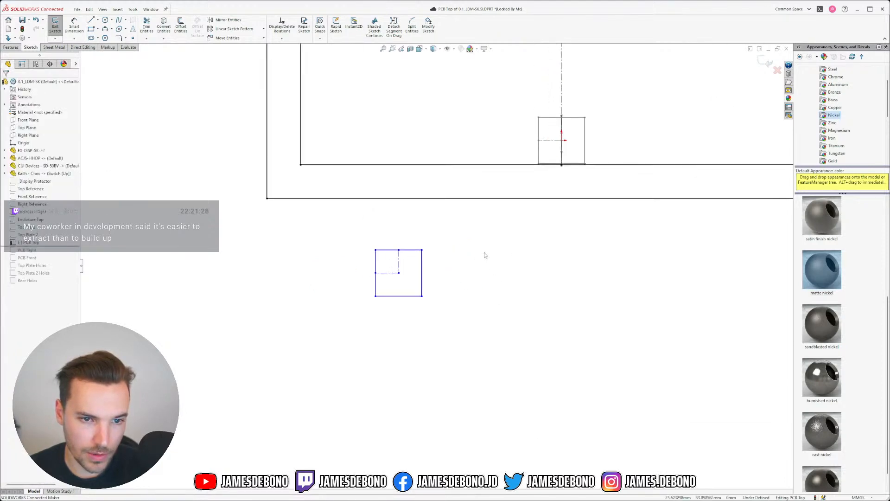
# Copy the whole switch square with its centerlines, paste it to the right of the original, and stretch the copy by its corner.
pyautogui.moveTo(458, 232); pyautogui.dragTo(346, 314)
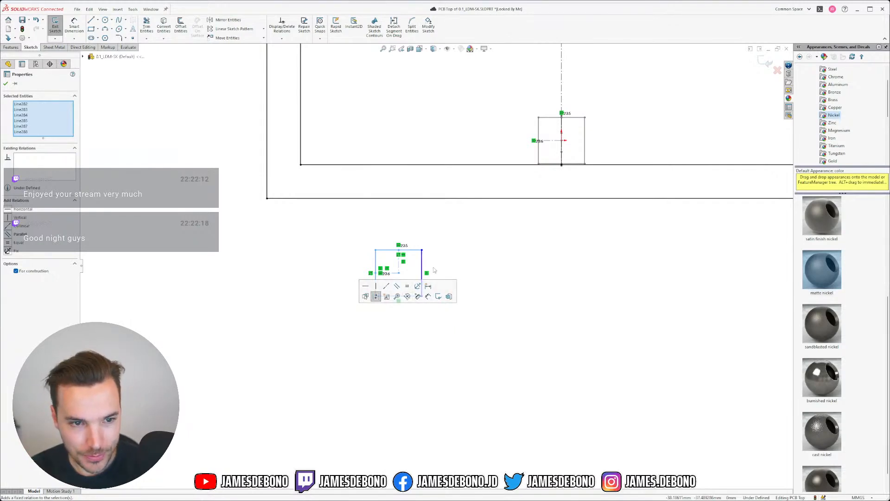
pyautogui.click(478, 260)
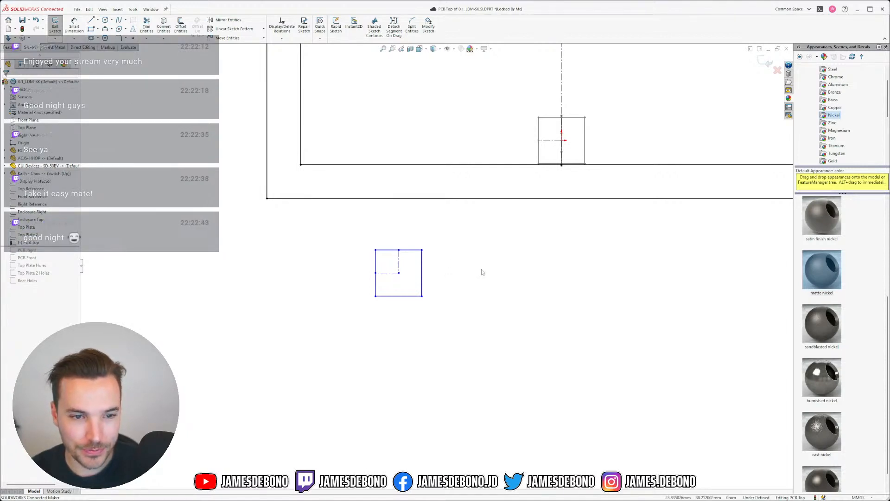
pyautogui.hotkey('ctrl', 'v')
pyautogui.moveTo(481, 269)
pyautogui.mouseDown()
pyautogui.moveTo(463, 283)
pyautogui.moveTo(482, 271)
pyautogui.moveTo(483, 258)
pyautogui.moveTo(487, 265)
pyautogui.mouseUp()
pyautogui.click(407, 284)
pyautogui.click(422, 265)
pyautogui.click(437, 291)
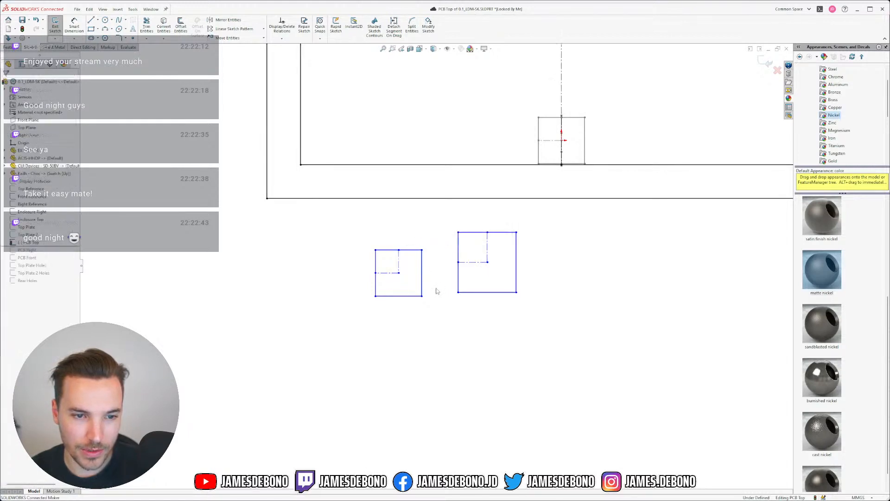
pyautogui.scroll(-2, 473, 248)
pyautogui.keyDown('ctrl'); pyautogui.moveTo(495, 183); pyautogui.dragTo(482, 203, button='middle'); pyautogui.keyUp('ctrl')
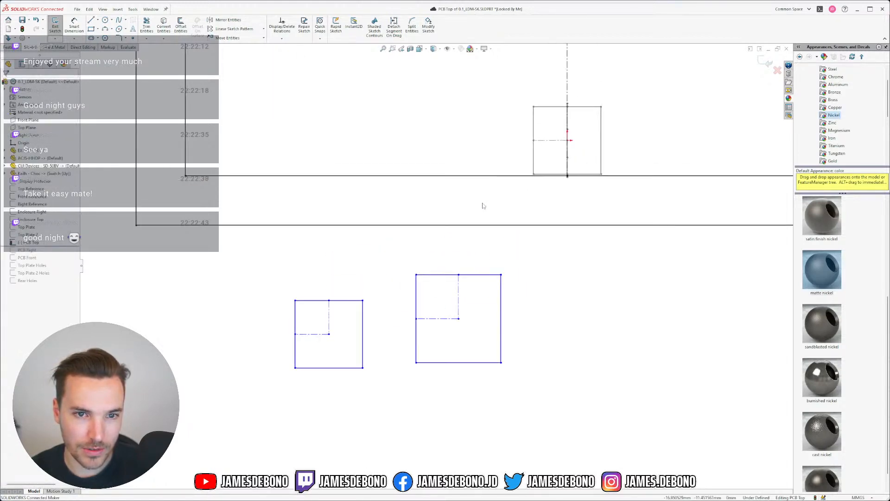
# Check the relations on the original square's top and left edges and delete the stretched copy.
pyautogui.click(348, 302)
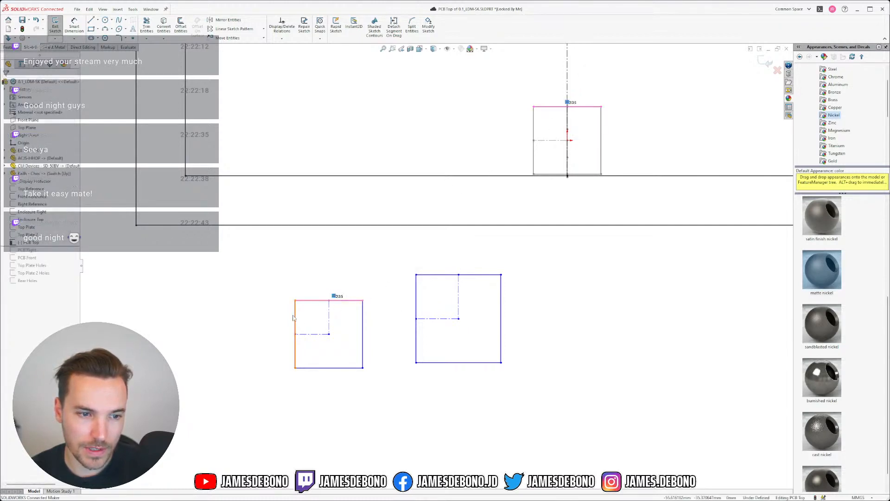
pyautogui.click(296, 338)
pyautogui.press('Escape')
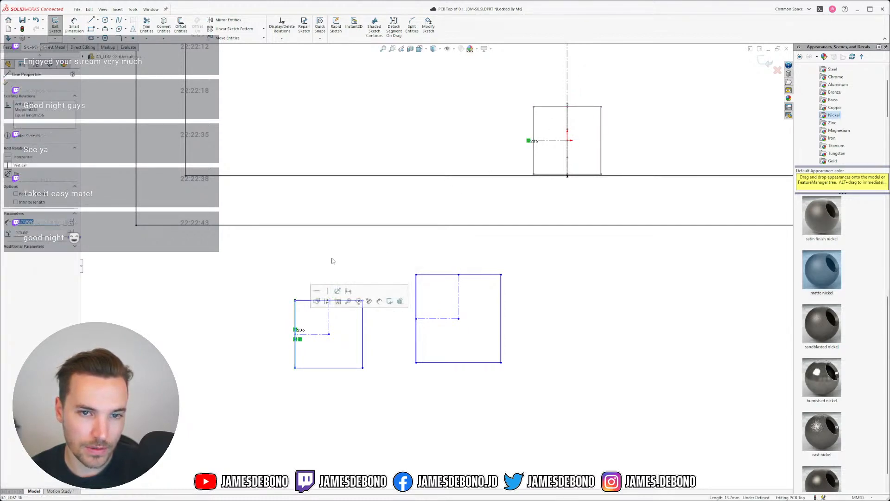
pyautogui.moveTo(551, 248); pyautogui.dragTo(405, 397)
pyautogui.press('Delete')
# Copy and paste the switch square again, test the copy by pulling its upper-right corner, and delete that copy.
pyautogui.moveTo(272, 274); pyautogui.dragTo(408, 408)
pyautogui.hotkey('ctrl', 'c')
pyautogui.click(461, 313)
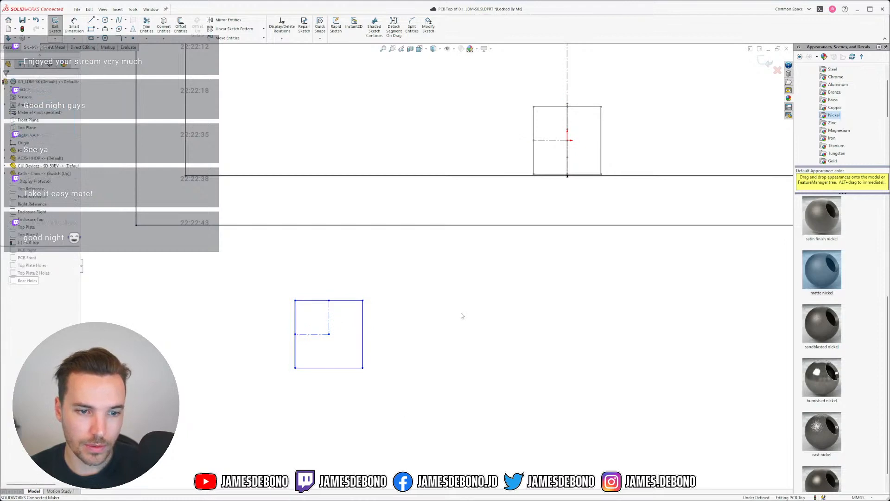
pyautogui.hotkey('ctrl', 'v')
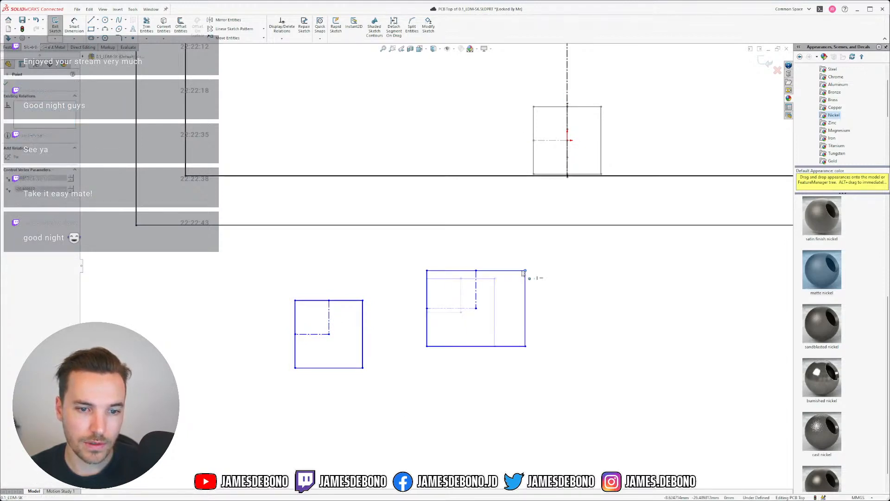
pyautogui.click(495, 279)
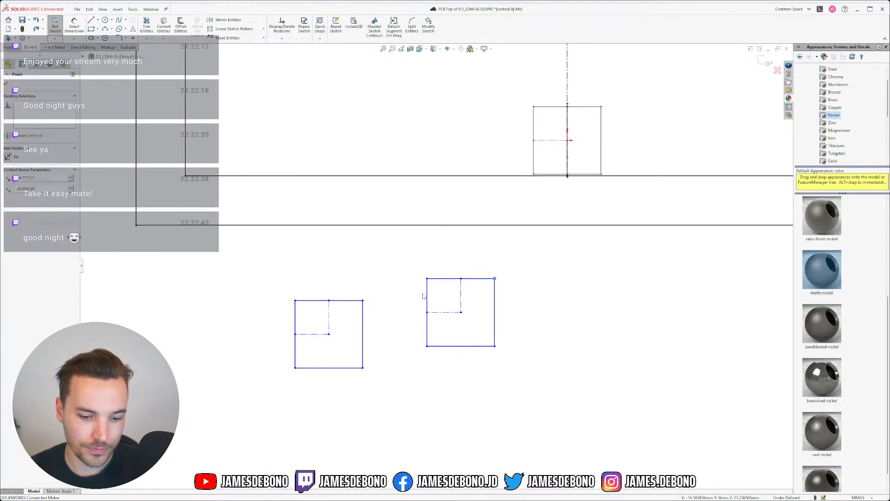
pyautogui.click(519, 297)
pyautogui.moveTo(536, 263); pyautogui.dragTo(408, 361)
pyautogui.press('Delete')
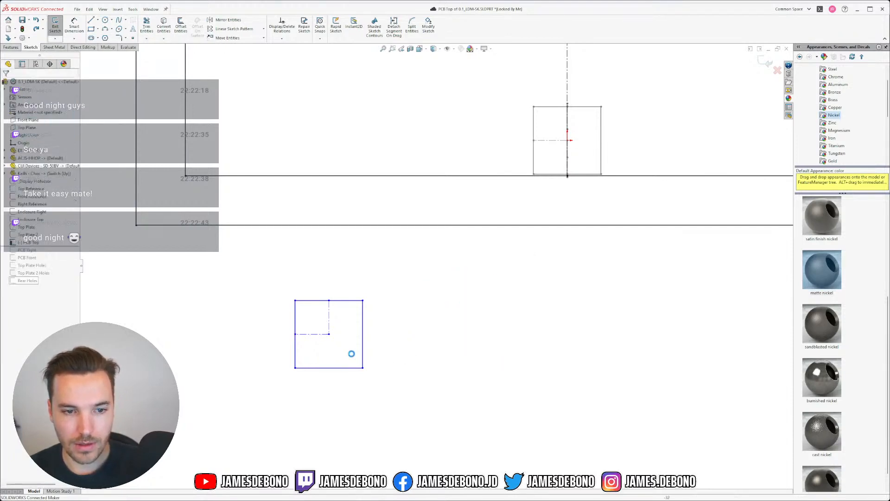
# Try duplicating the switch square with Copy Entities and Keep relations, test the duplicate by pulling its corner, and delete it.
pyautogui.moveTo(246, 270); pyautogui.dragTo(406, 414)
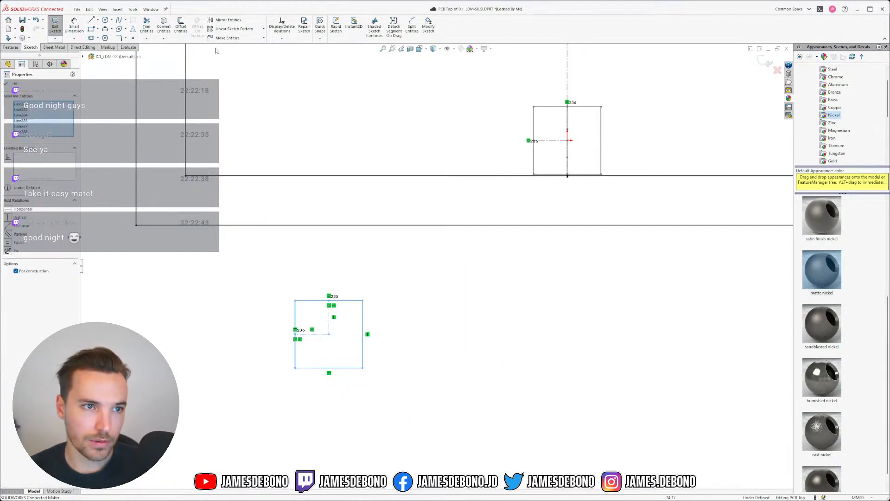
pyautogui.click(263, 40)
pyautogui.click(256, 56)
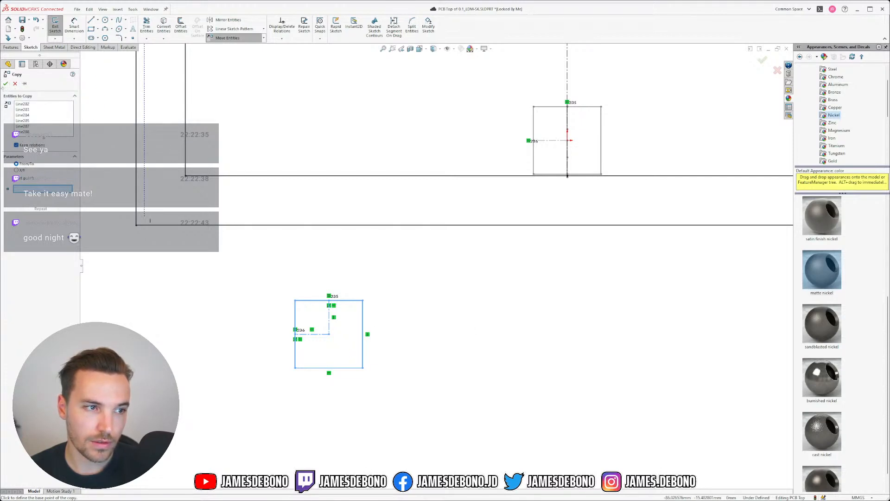
pyautogui.click(6, 84)
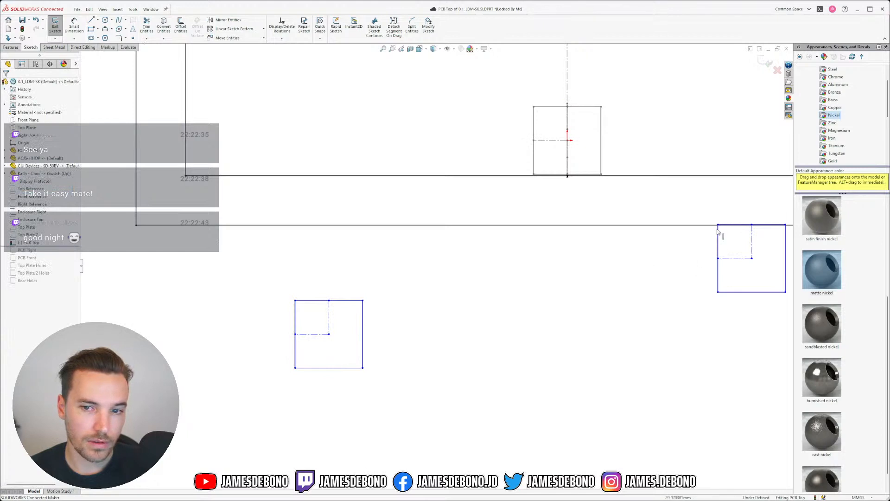
pyautogui.moveTo(718, 225); pyautogui.dragTo(674, 202)
pyautogui.keyDown('ctrl'); pyautogui.moveTo(688, 288); pyautogui.dragTo(503, 258, button='middle'); pyautogui.keyUp('ctrl')
pyautogui.scroll(2, 405, 298)
pyautogui.press('Escape')
pyautogui.moveTo(377, 304)
pyautogui.mouseDown()
pyautogui.moveTo(576, 143)
pyautogui.moveTo(617, 157)
pyautogui.mouseUp()
pyautogui.press('Delete')
# Paste a second switch square beside the first and make its top edge equal to the reference square's top edge.
pyautogui.scroll(5, 287, 253)
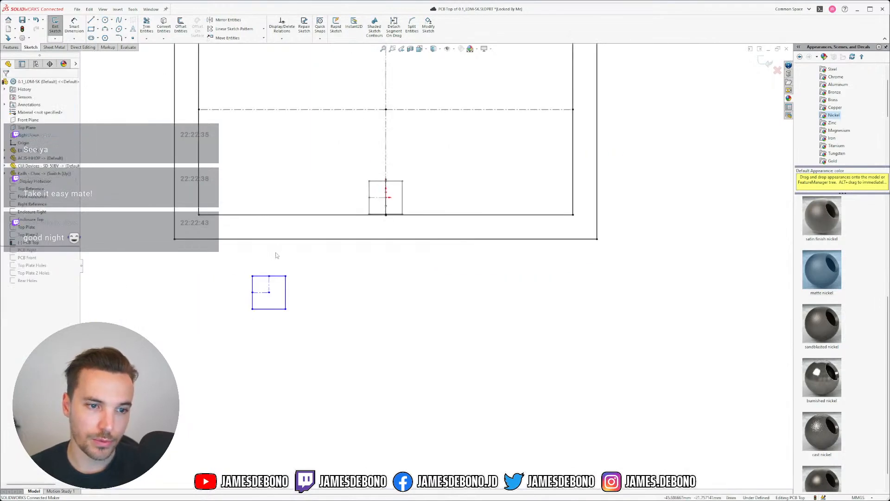
pyautogui.scroll(-2, 253, 276)
pyautogui.hotkey('ctrl', 'v')
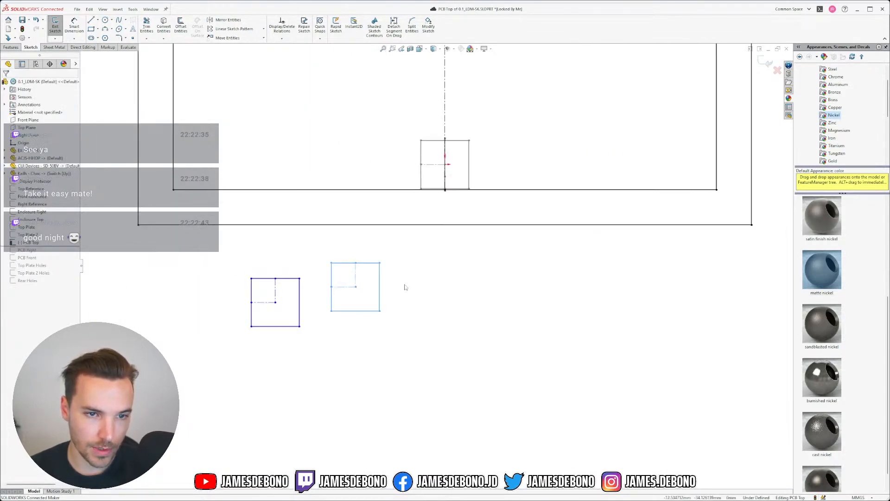
pyautogui.scroll(-1, 299, 246)
pyautogui.click(366, 267)
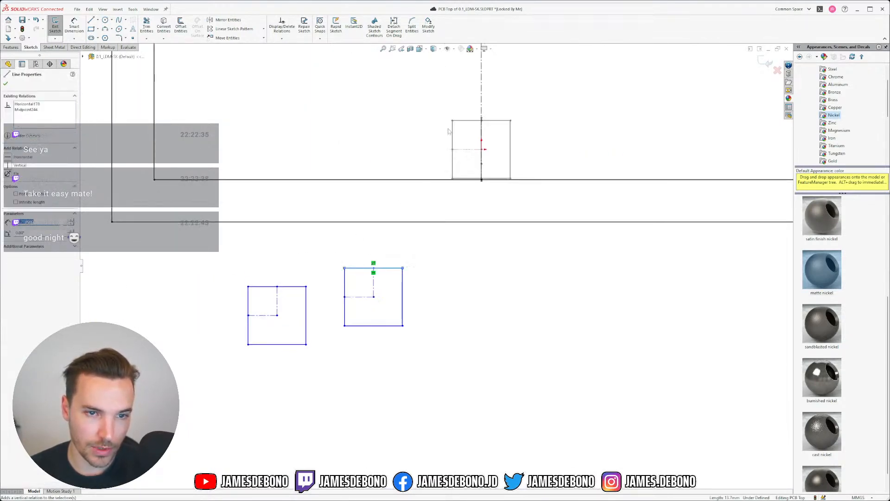
pyautogui.keyDown('ctrl'); pyautogui.click(461, 121); pyautogui.keyUp('ctrl')
pyautogui.click(512, 98)
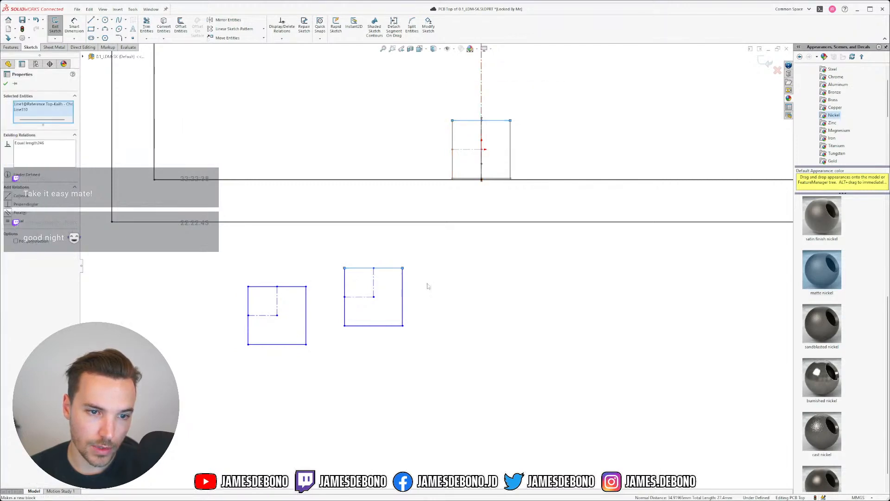
pyautogui.click(427, 284)
# Make the second square's left edge equal to the reference's and move its center about 29 mm left of and 39 mm below the origin.
pyautogui.click(345, 284)
pyautogui.keyDown('ctrl'); pyautogui.click(453, 140); pyautogui.keyUp('ctrl')
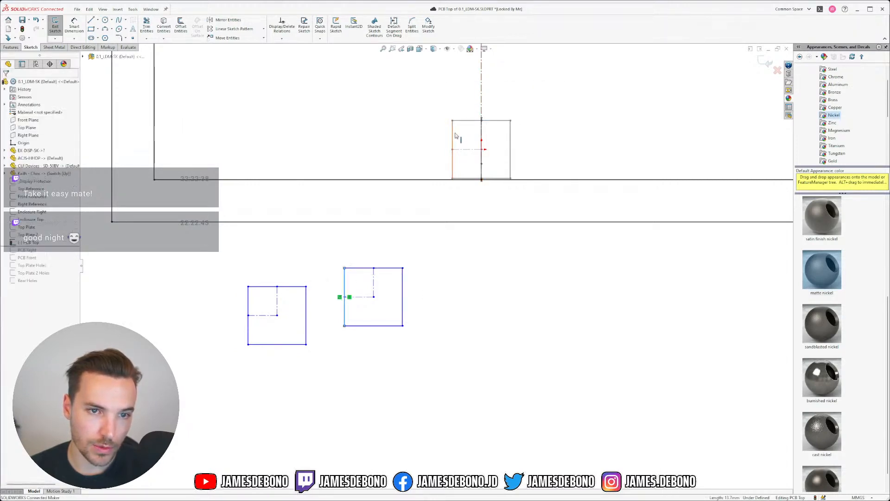
pyautogui.click(507, 103)
pyautogui.click(419, 266)
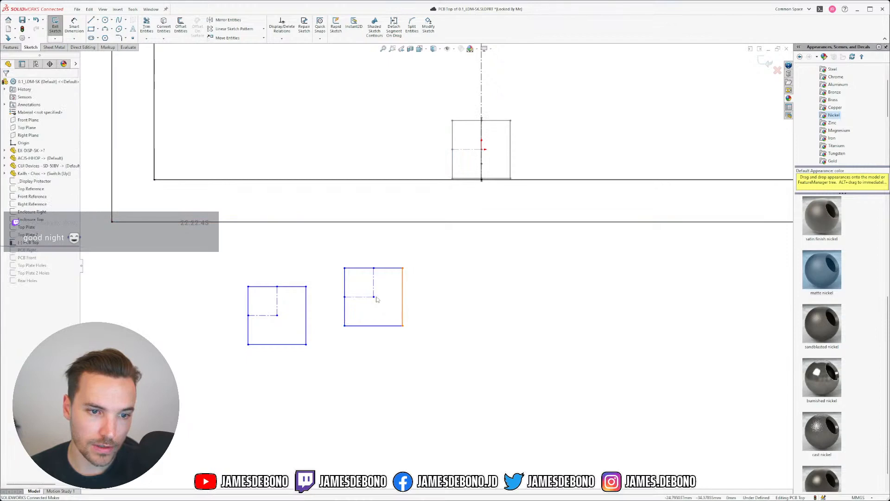
pyautogui.moveTo(373, 297); pyautogui.dragTo(360, 315)
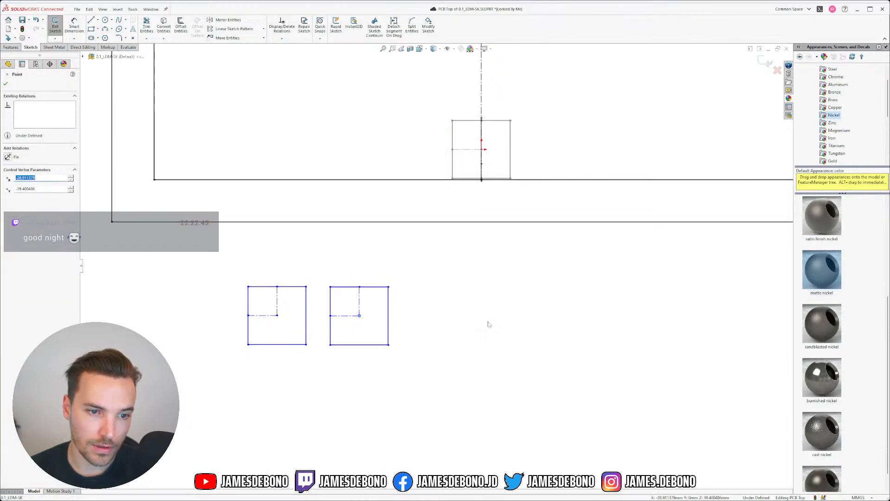
# Paste a third switch square to the right of the second and make its top and left edges equal to the matching reference edges.
pyautogui.hotkey('ctrl', 'v')
pyautogui.click(430, 300)
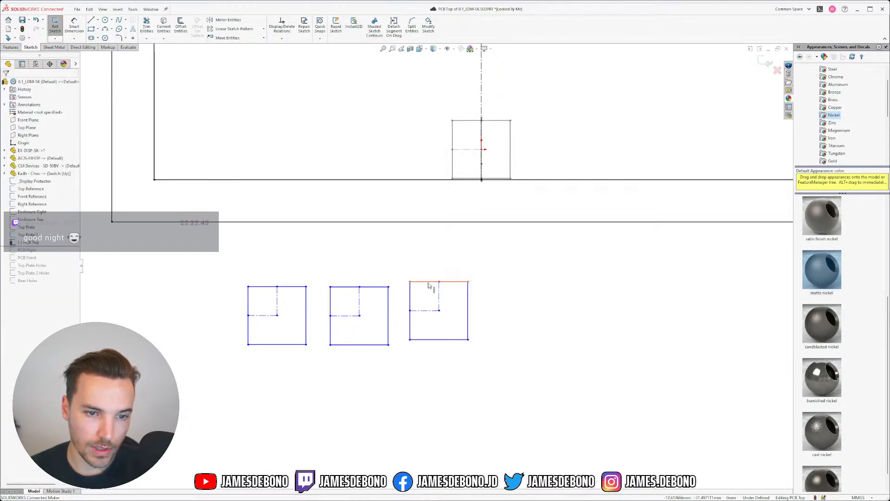
pyautogui.click(427, 281)
pyautogui.keyDown('ctrl'); pyautogui.click(479, 121); pyautogui.keyUp('ctrl')
pyautogui.click(519, 92)
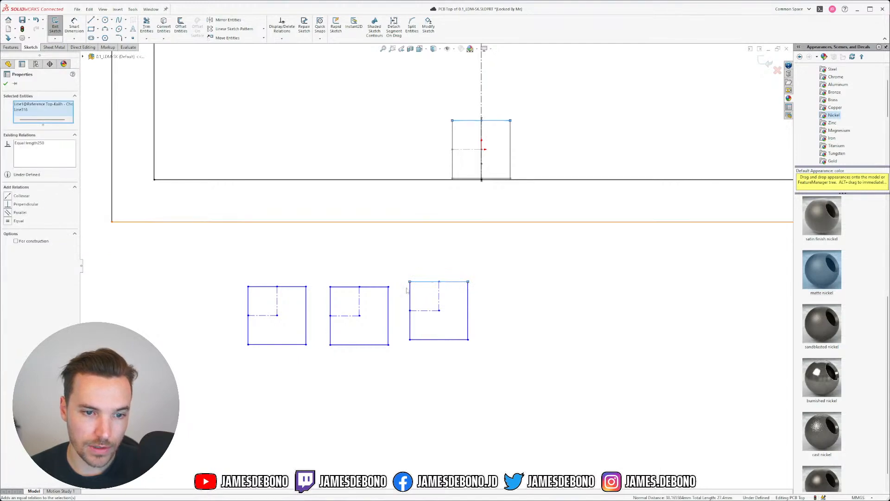
pyautogui.click(410, 299)
pyautogui.keyDown('ctrl'); pyautogui.click(452, 143); pyautogui.keyUp('ctrl')
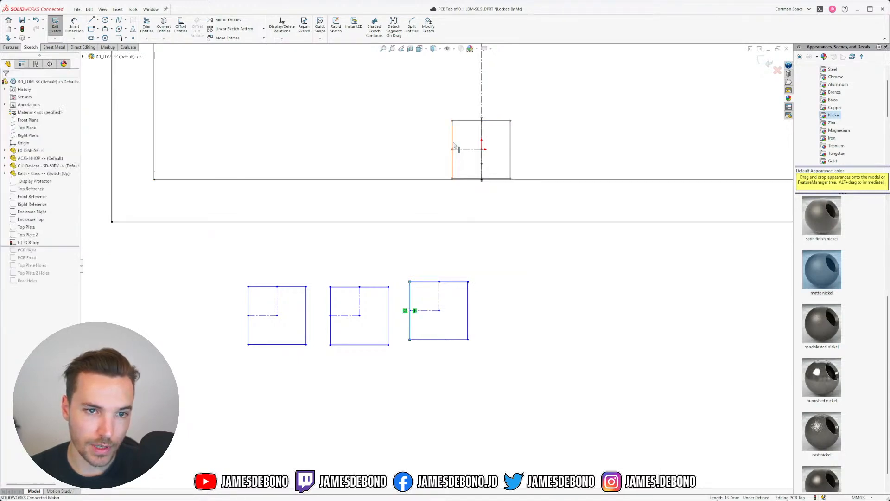
pyautogui.click(500, 118)
pyautogui.click(514, 323)
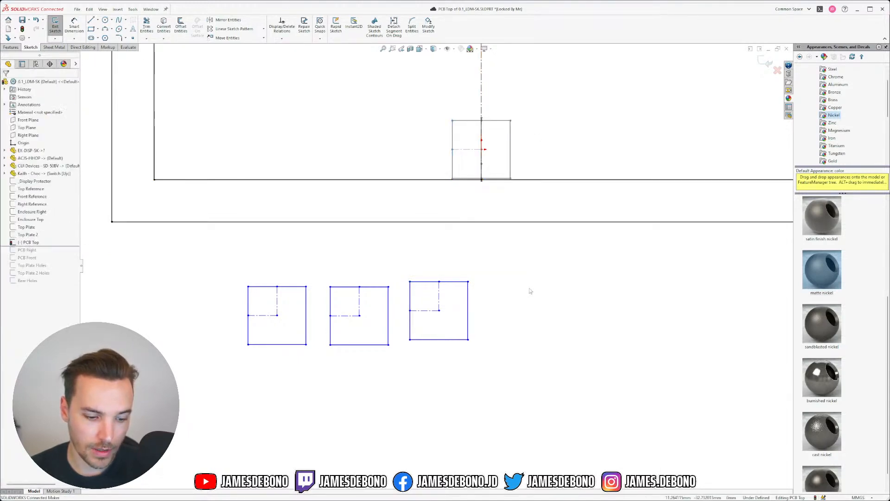
# Paste a fourth switch square, make its top and left edges equal to the matching reference edges, and check the third square's relations.
pyautogui.hotkey('ctrl', 'v')
pyautogui.click(518, 278)
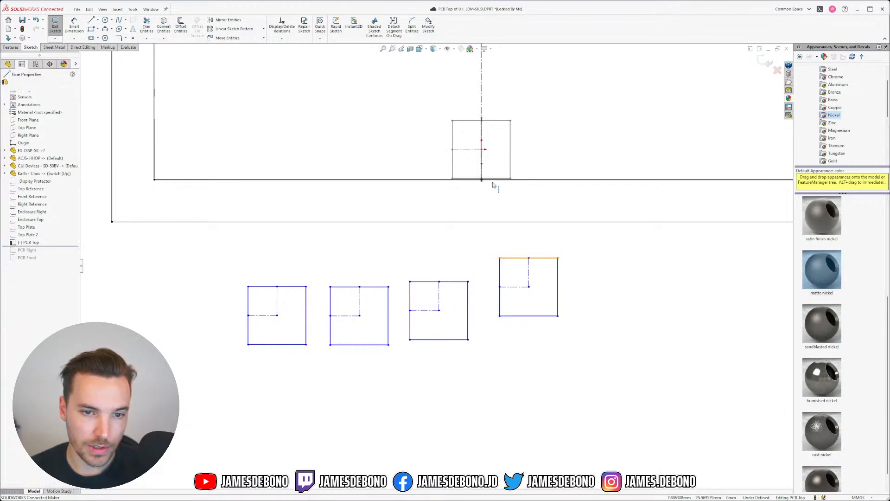
pyautogui.click(516, 257)
pyautogui.keyDown('ctrl'); pyautogui.click(469, 121); pyautogui.keyUp('ctrl')
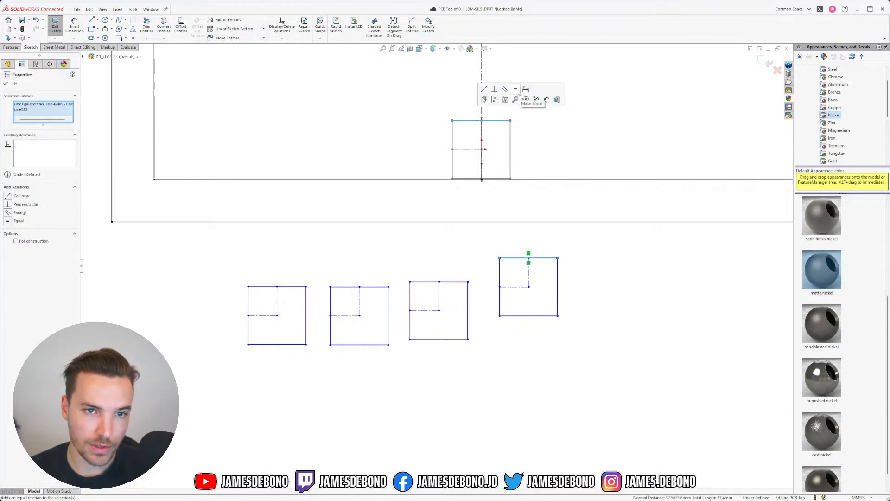
pyautogui.click(516, 90)
pyautogui.click(500, 276)
pyautogui.click(453, 133)
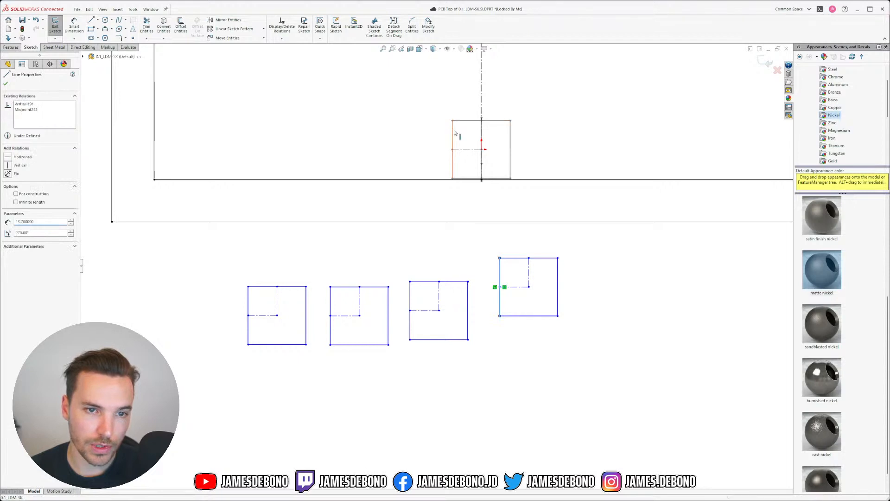
pyautogui.keyDown('ctrl'); pyautogui.click(500, 275); pyautogui.keyUp('ctrl')
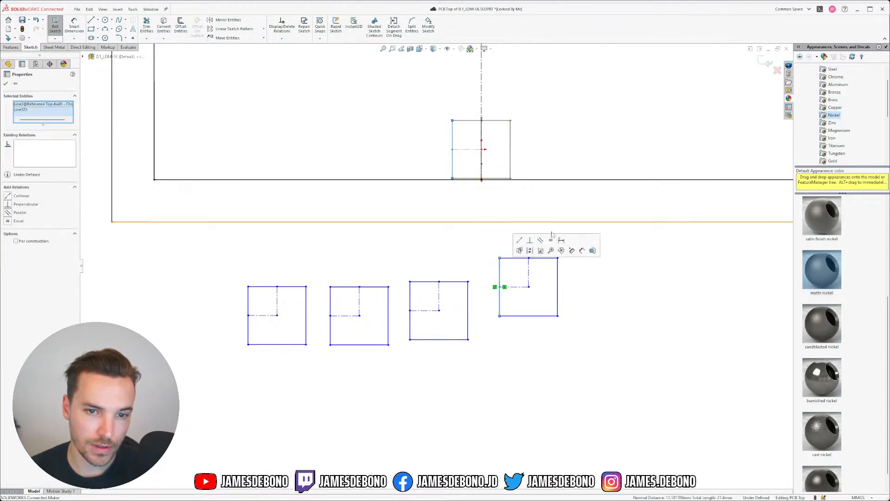
pyautogui.click(551, 240)
pyautogui.click(510, 336)
pyautogui.click(410, 298)
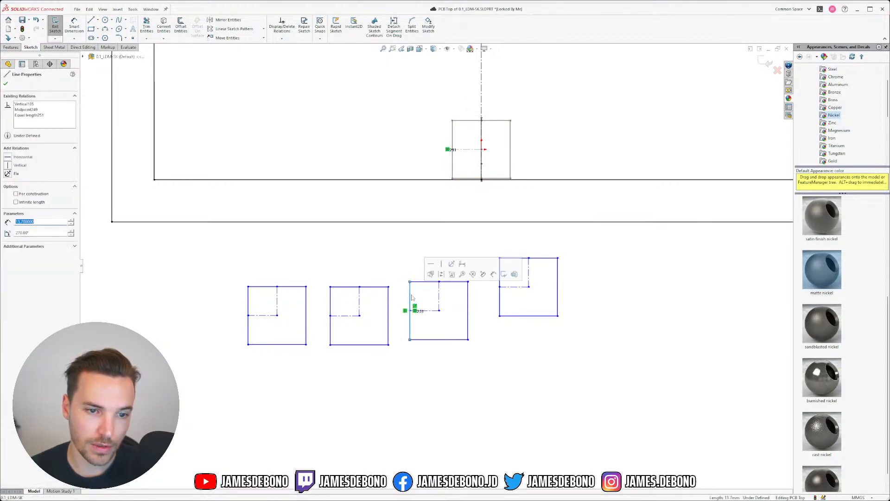
pyautogui.click(420, 281)
pyautogui.click(412, 331)
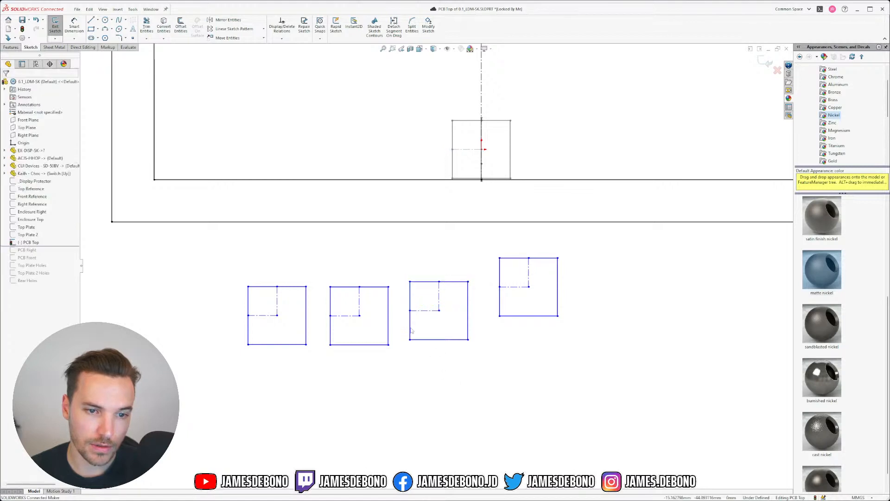
# Spread the four switch squares by their centers below the display: one far left, one lower, one between them and the centerline, one right.
pyautogui.scroll(4, 376, 341)
pyautogui.scroll(-4, 375, 342)
pyautogui.scroll(5, 438, 267)
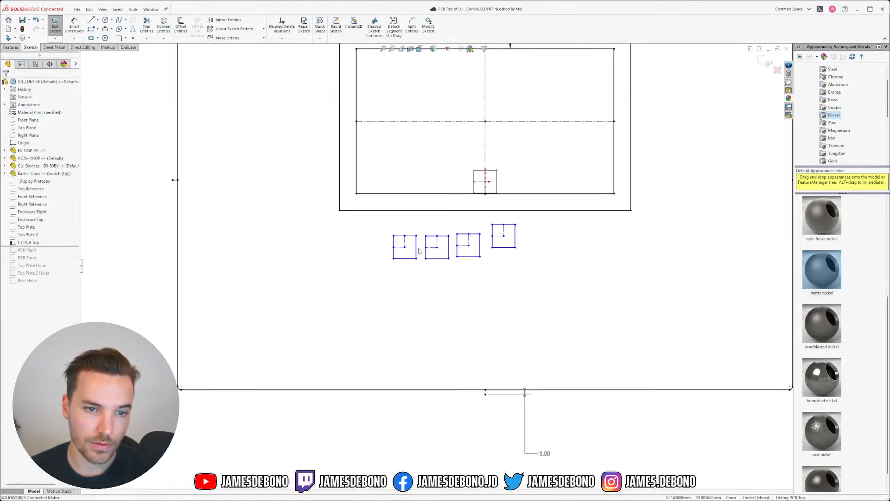
pyautogui.moveTo(405, 248); pyautogui.dragTo(298, 258)
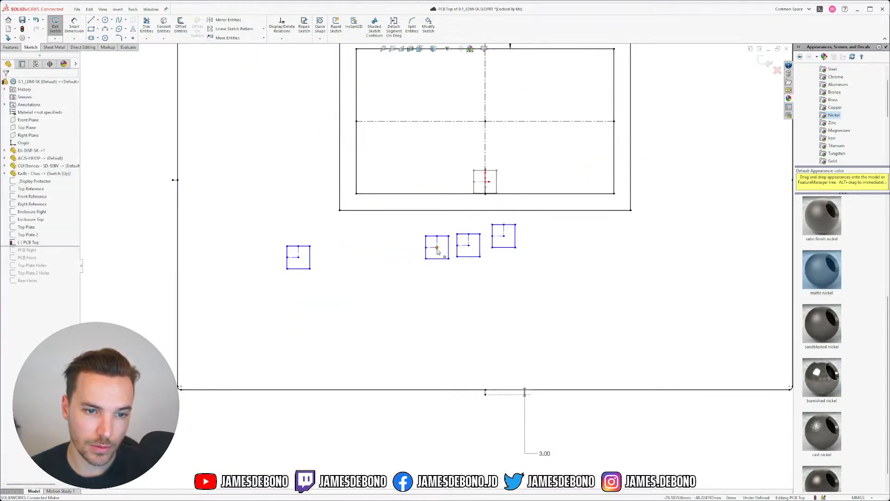
pyautogui.moveTo(437, 246); pyautogui.dragTo(351, 324)
pyautogui.moveTo(468, 245); pyautogui.dragTo(410, 269)
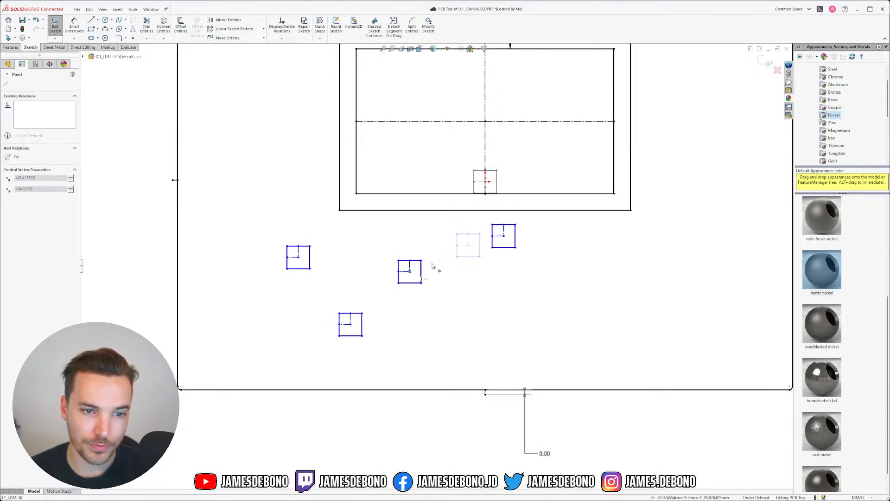
pyautogui.moveTo(504, 235); pyautogui.dragTo(587, 254)
pyautogui.click(496, 329)
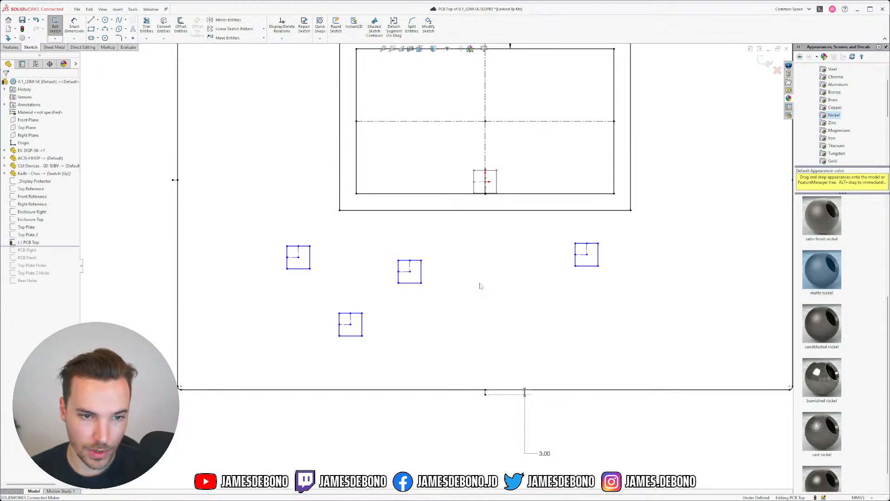
# Paste a fifth switch square near the centerline and make its top and left edges equal to the matching reference edges.
pyautogui.hotkey('ctrl', 'v')
pyautogui.click(481, 329)
pyautogui.click(473, 272)
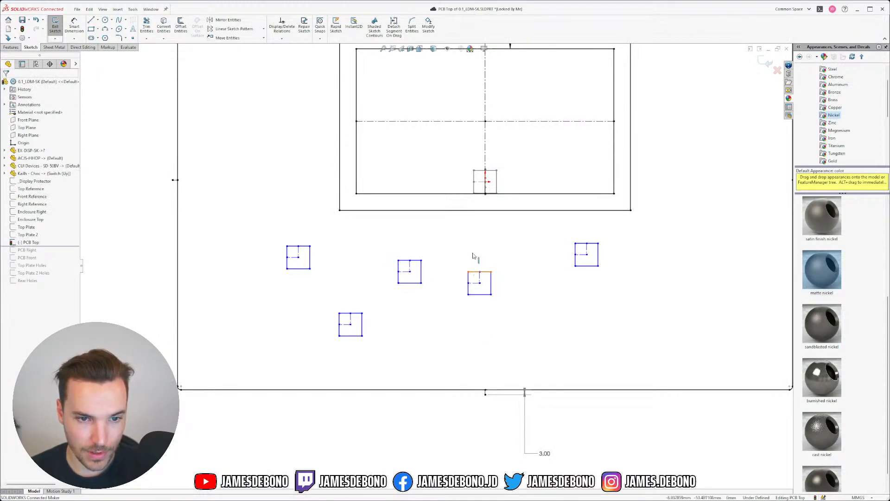
pyautogui.keyDown('ctrl'); pyautogui.click(480, 171); pyautogui.keyUp('ctrl')
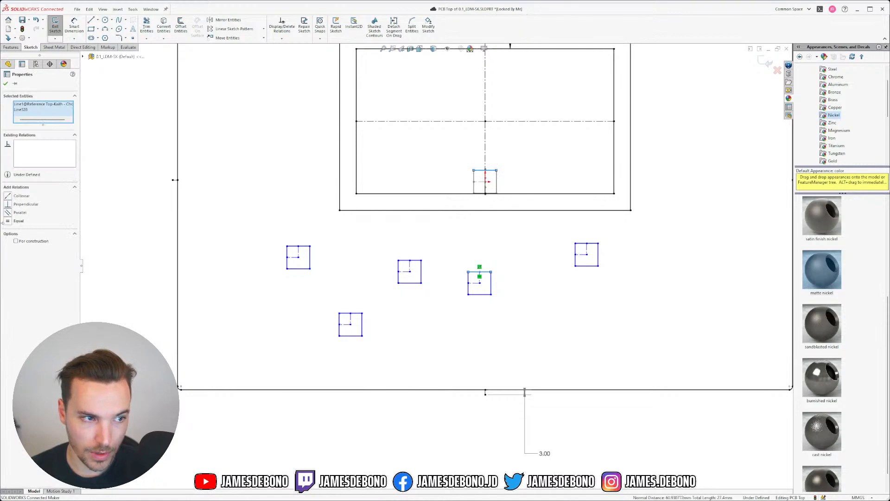
pyautogui.click(468, 284)
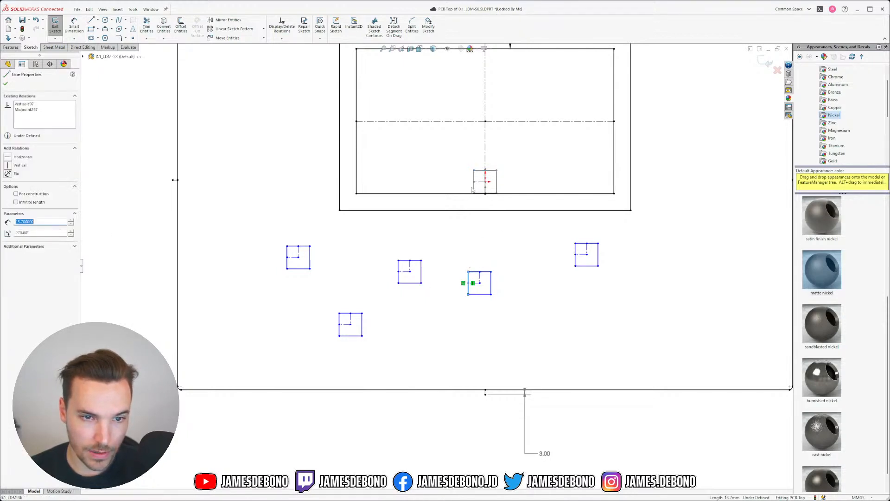
pyautogui.keyDown('ctrl'); pyautogui.click(473, 180); pyautogui.keyUp('ctrl')
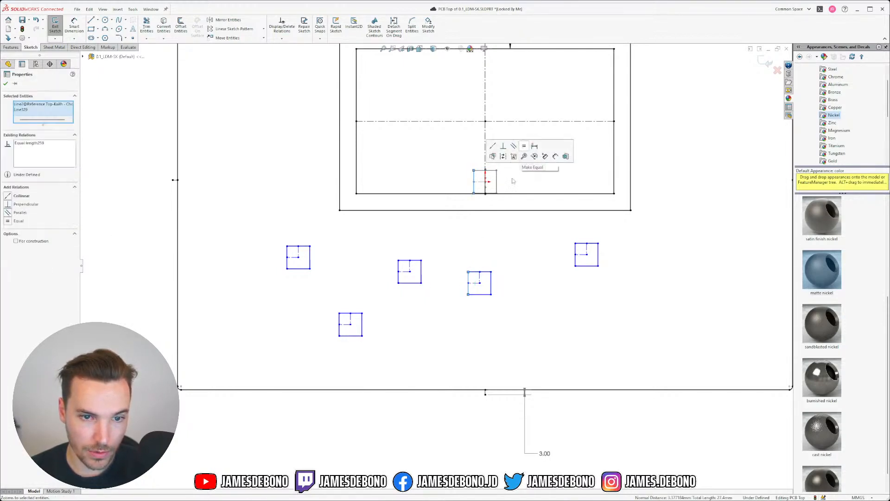
pyautogui.click(521, 296)
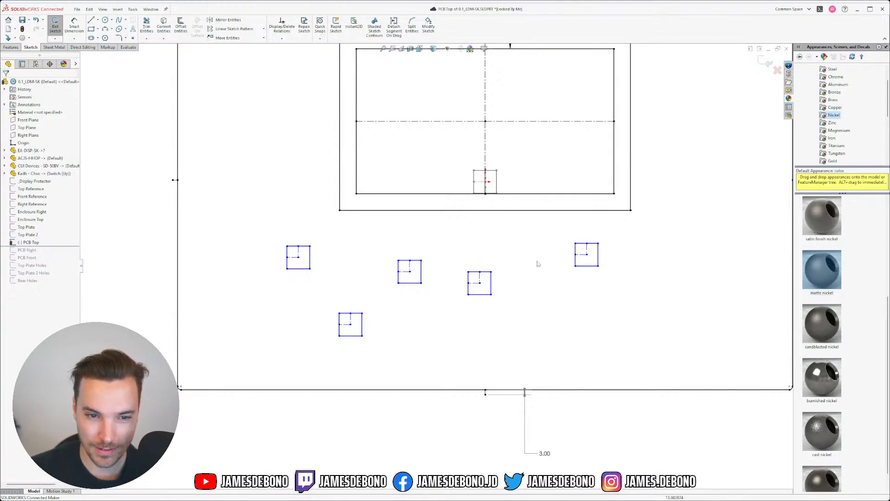
# Move the fifth square's center about 12 mm left of and 88 mm below the origin, and bring the far-right square in above it.
pyautogui.moveTo(481, 284); pyautogui.dragTo(467, 327)
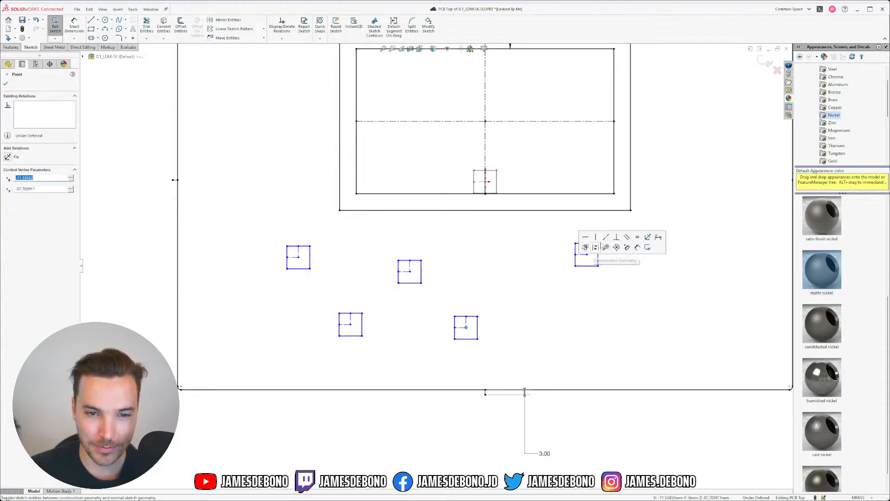
pyautogui.press('Escape')
pyautogui.moveTo(587, 257)
pyautogui.mouseDown()
pyautogui.moveTo(478, 280)
pyautogui.moveTo(481, 266)
pyautogui.mouseUp()
pyautogui.press('Escape')
pyautogui.scroll(-1, 400, 304)
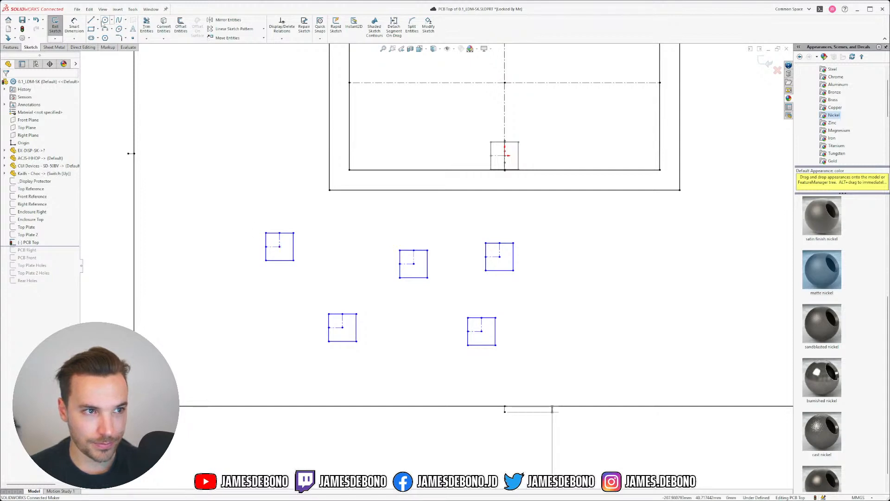
# Link the upper square centers with a centerline and a construction tangent arc, and continue the centerline to the lower-left square's center.
pyautogui.click(97, 20)
pyautogui.click(111, 41)
pyautogui.click(279, 246)
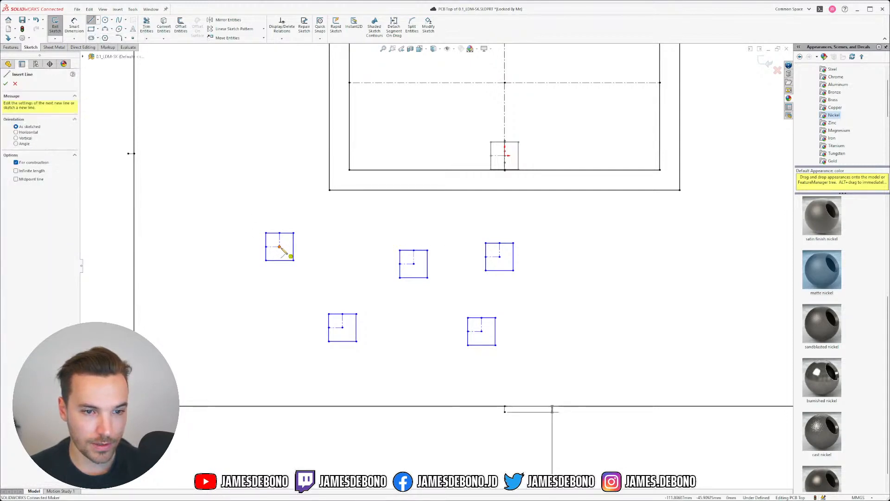
pyautogui.click(414, 264)
pyautogui.press('a')
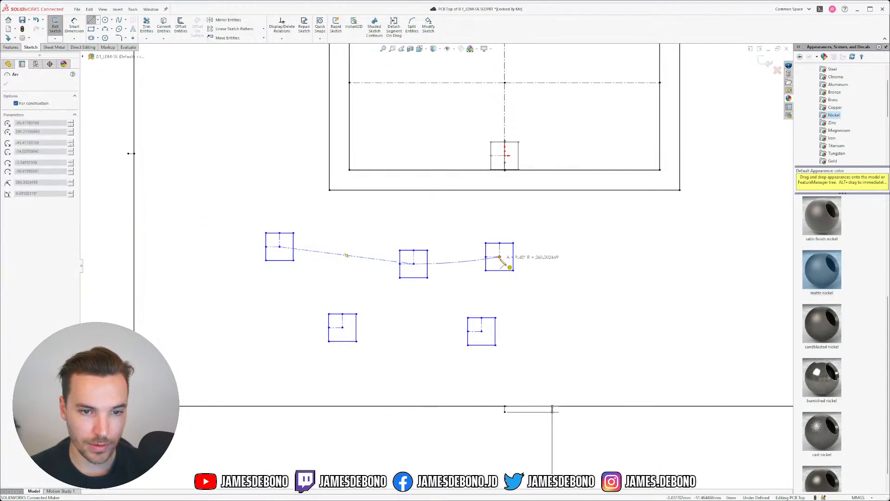
pyautogui.click(499, 257)
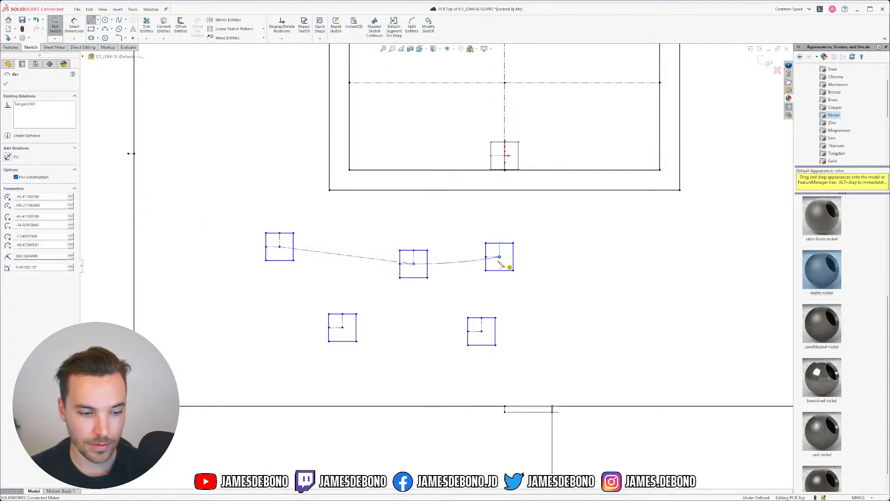
pyautogui.click(343, 327)
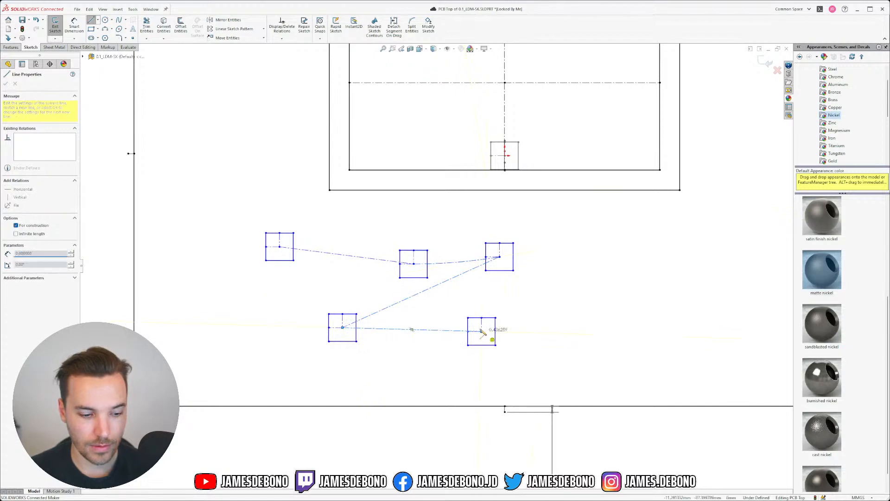
# Finish the centerline chain at the last square's centre and rearrange the five linked squares into a rough horizontal row.
pyautogui.click(482, 330)
pyautogui.press('Escape')
pyautogui.moveTo(413, 264); pyautogui.dragTo(337, 249)
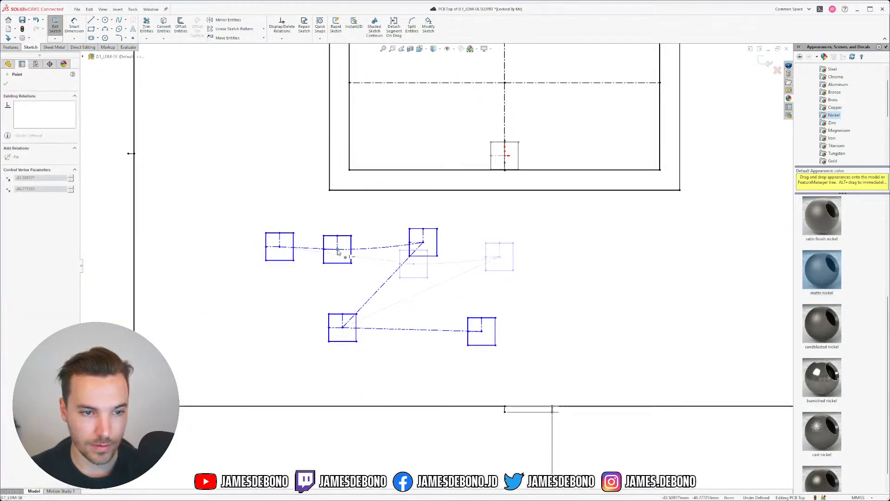
pyautogui.moveTo(343, 327); pyautogui.dragTo(482, 258)
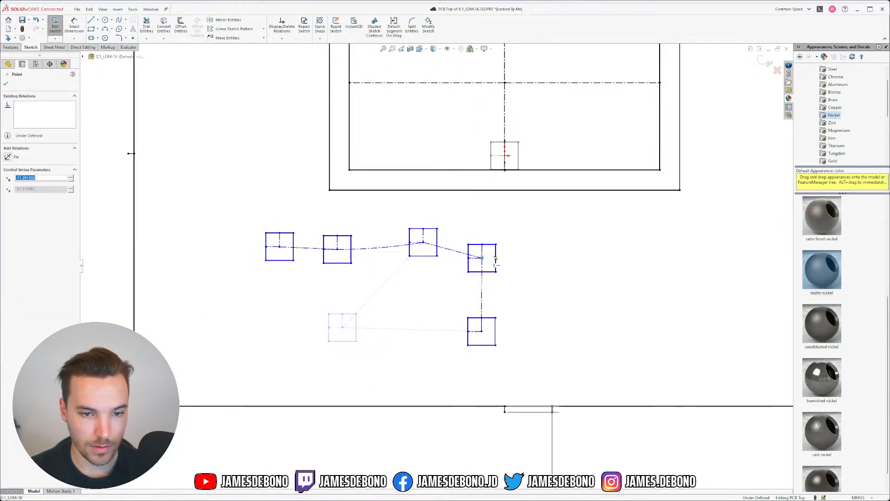
pyautogui.moveTo(538, 281); pyautogui.dragTo(540, 260)
pyautogui.click(454, 278)
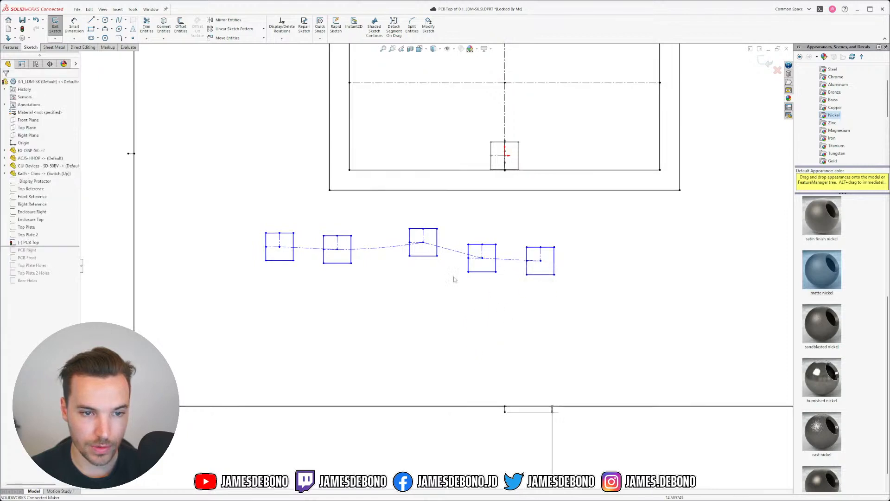
# Make the link between the first two squares horizontal and delete the construction arc joining the second and third squares.
pyautogui.click(308, 247)
pyautogui.click(327, 217)
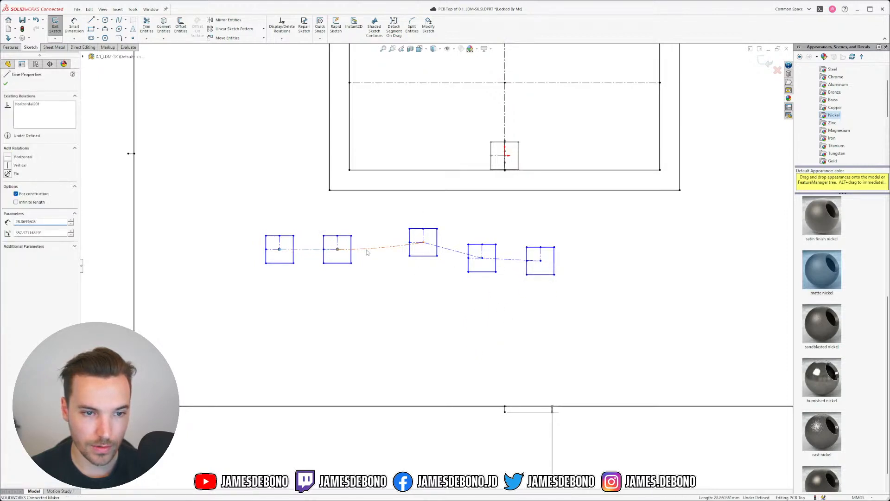
pyautogui.click(368, 248)
pyautogui.click(377, 254)
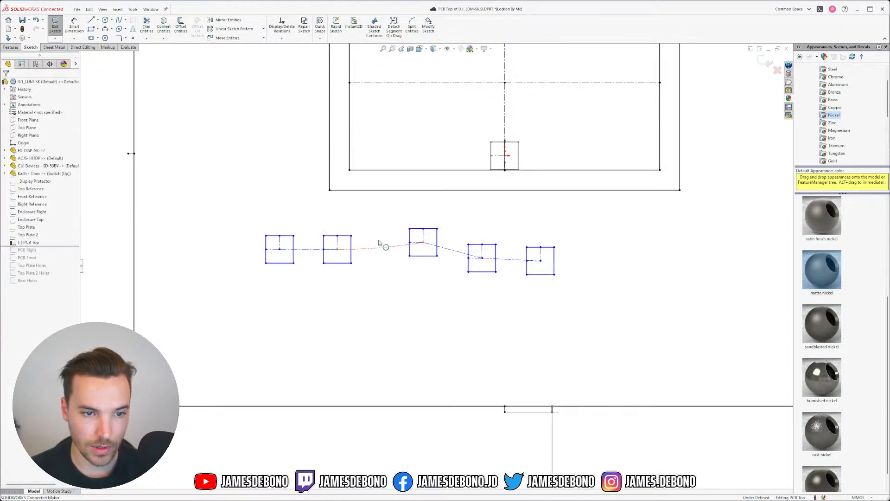
pyautogui.click(378, 247)
pyautogui.click(396, 284)
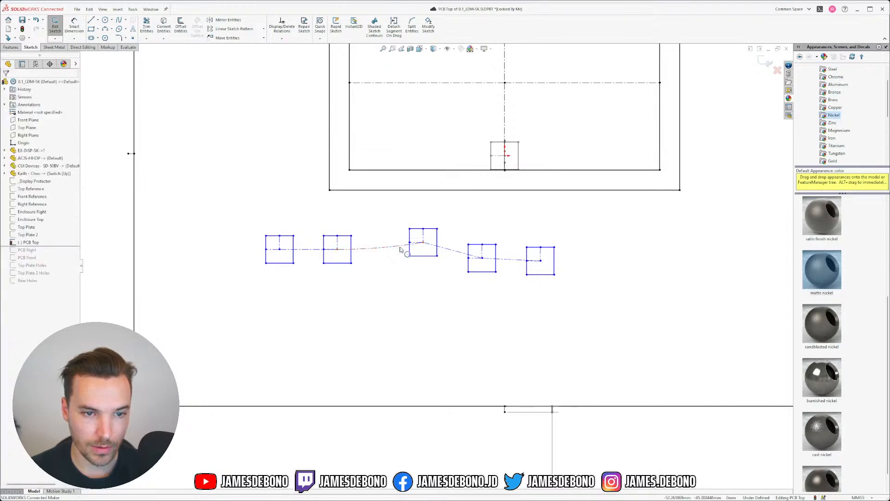
pyautogui.click(403, 245)
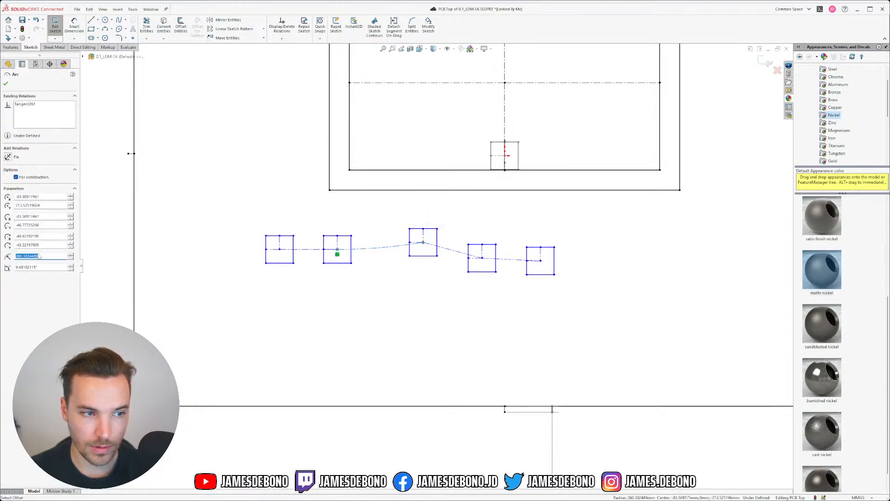
pyautogui.click(435, 341)
pyautogui.scroll(-3, 359, 255)
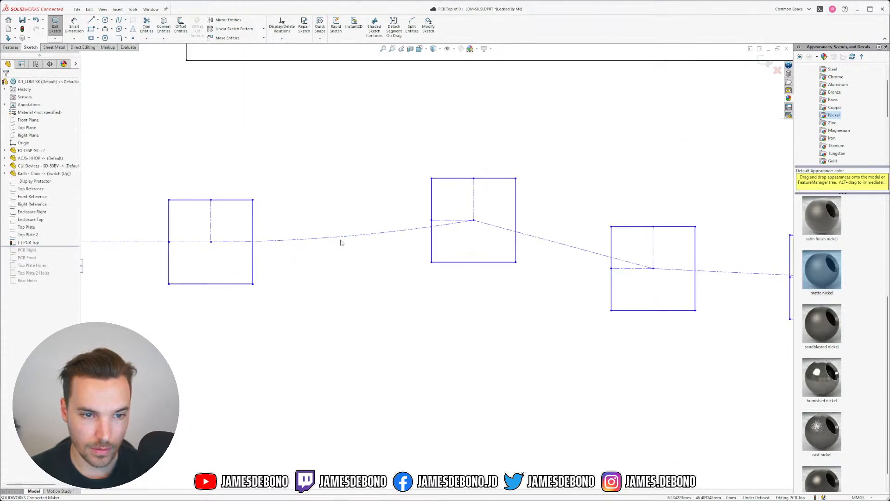
pyautogui.click(351, 239)
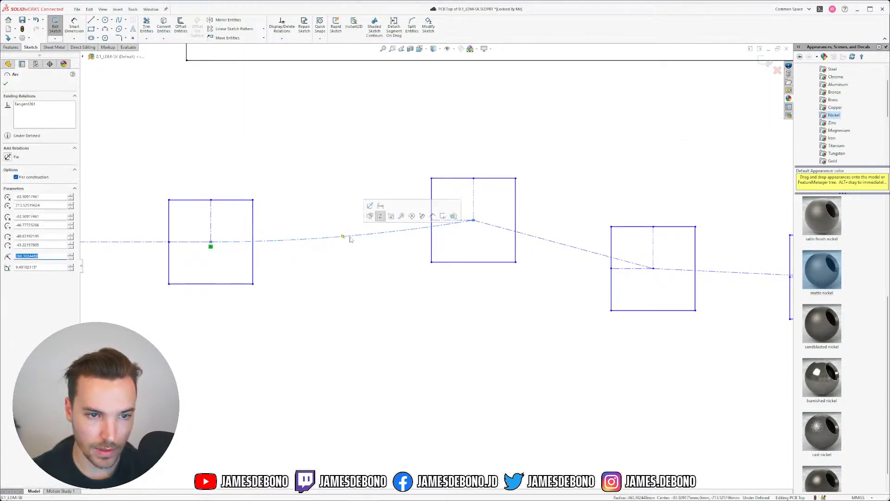
pyautogui.press('Delete')
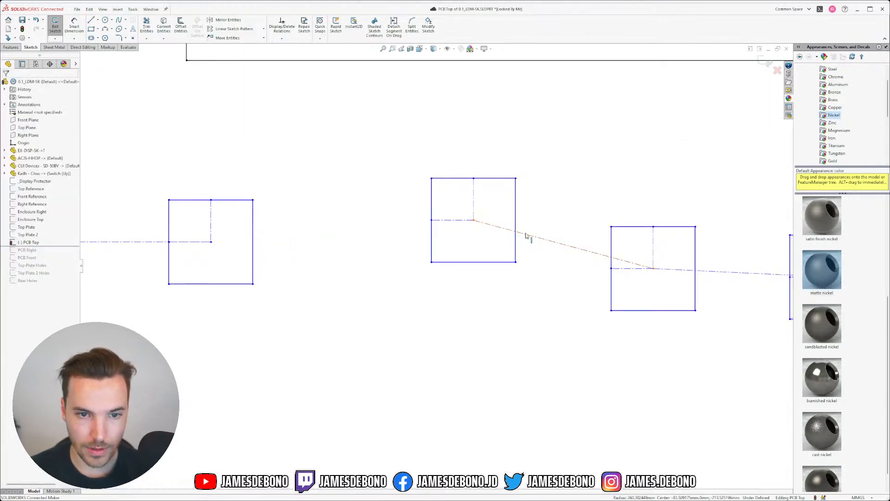
# Apply horizontal relations to the centerlines linking the third, fourth and fifth squares.
pyautogui.click(526, 236)
pyautogui.click(550, 210)
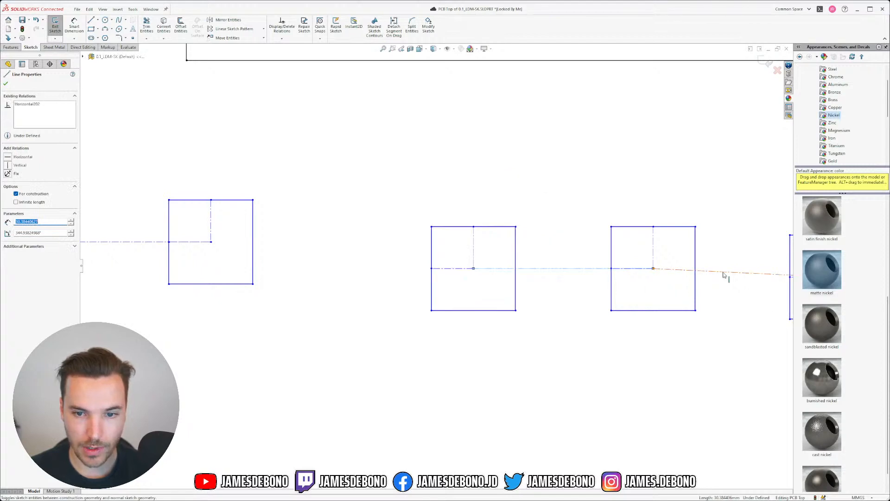
pyautogui.click(724, 272)
pyautogui.scroll(6, 729, 287)
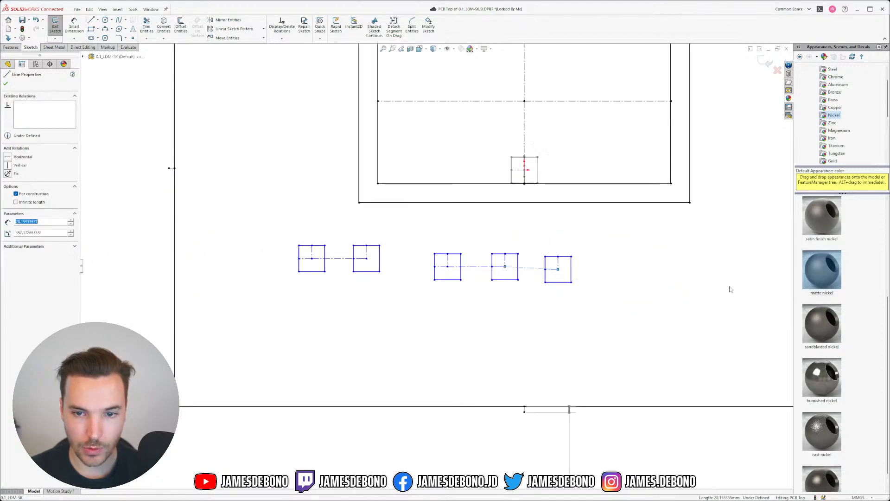
pyautogui.click(7, 157)
pyautogui.press('Escape')
# Draw a centerline between the centres of the second and third squares and make it horizontal.
pyautogui.click(98, 20)
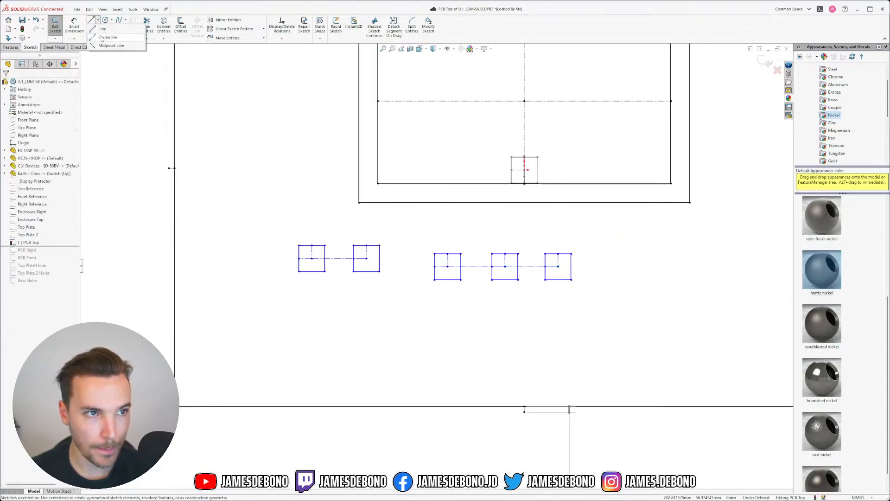
pyautogui.click(109, 37)
pyautogui.click(366, 259)
pyautogui.click(447, 267)
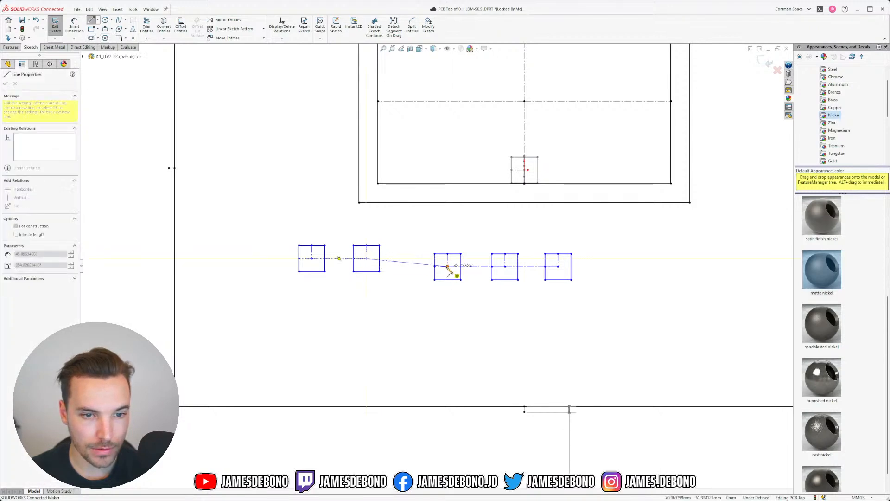
pyautogui.press('Escape')
pyautogui.click(427, 265)
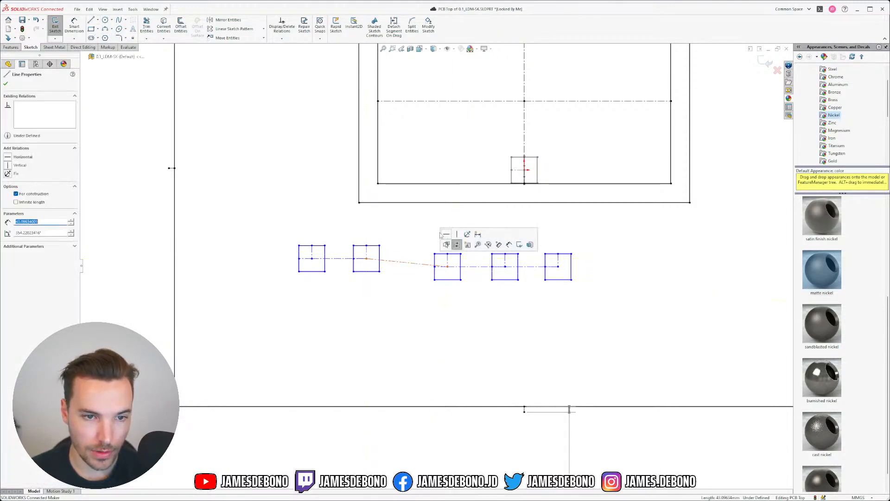
pyautogui.click(456, 244)
pyautogui.click(375, 320)
# Apply an equal relation to the four centerlines linking the squares' centres.
pyautogui.click(344, 259)
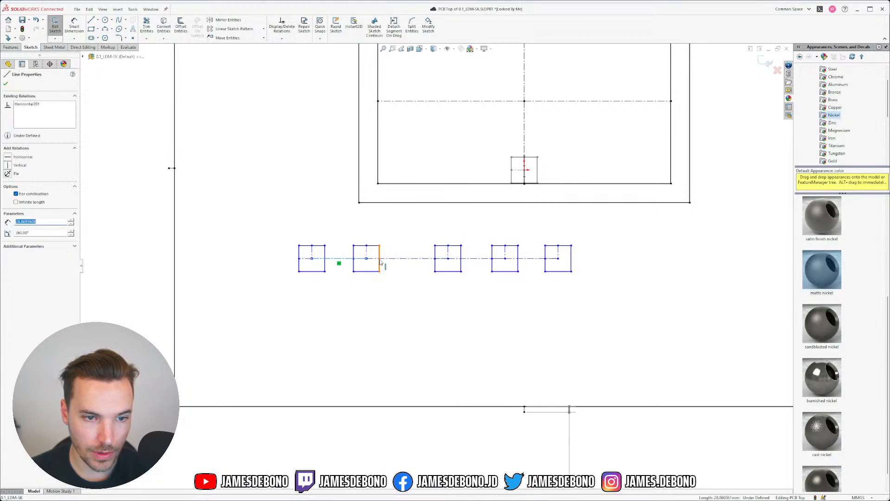
pyautogui.click(448, 258)
pyautogui.click(505, 259)
pyautogui.keyDown('ctrl'); pyautogui.click(534, 258); pyautogui.keyUp('ctrl')
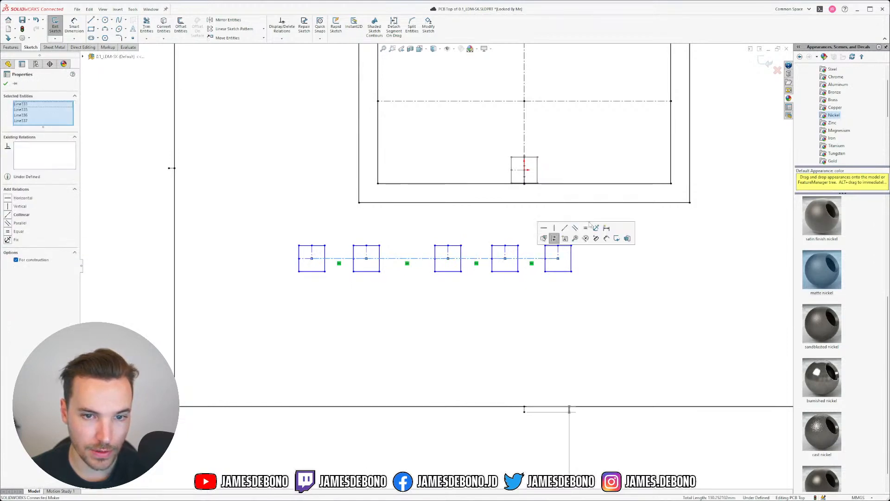
pyautogui.click(590, 231)
pyautogui.click(508, 324)
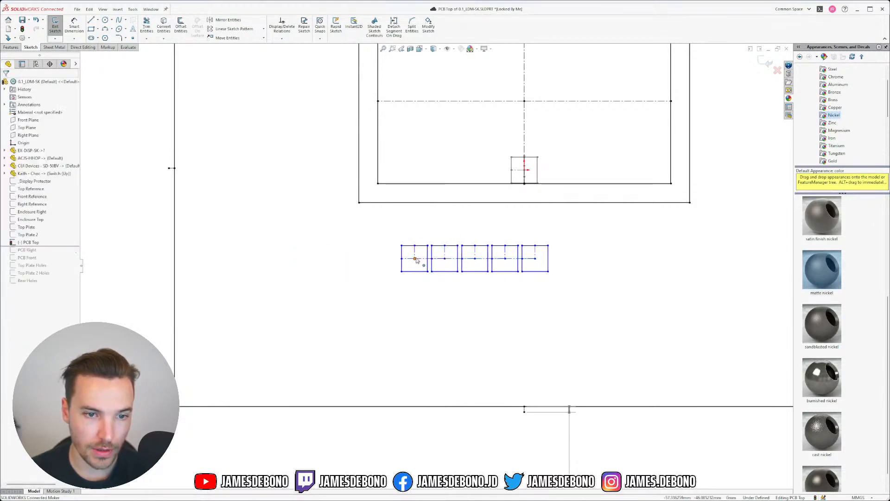
# Dimension the centre spacing of the first two squares to 20 mm and move the row beneath the display outline.
pyautogui.moveTo(416, 260); pyautogui.dragTo(314, 258)
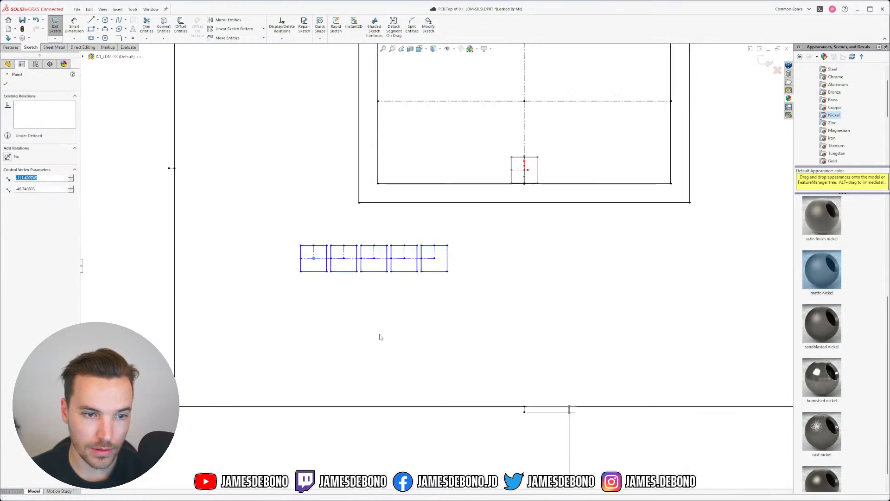
pyautogui.click(80, 23)
pyautogui.click(322, 259)
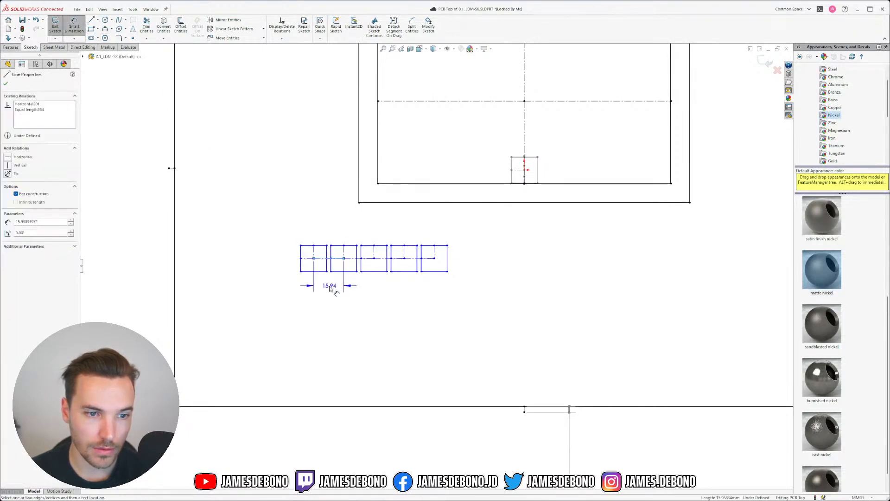
pyautogui.click(331, 292)
pyautogui.write('20')
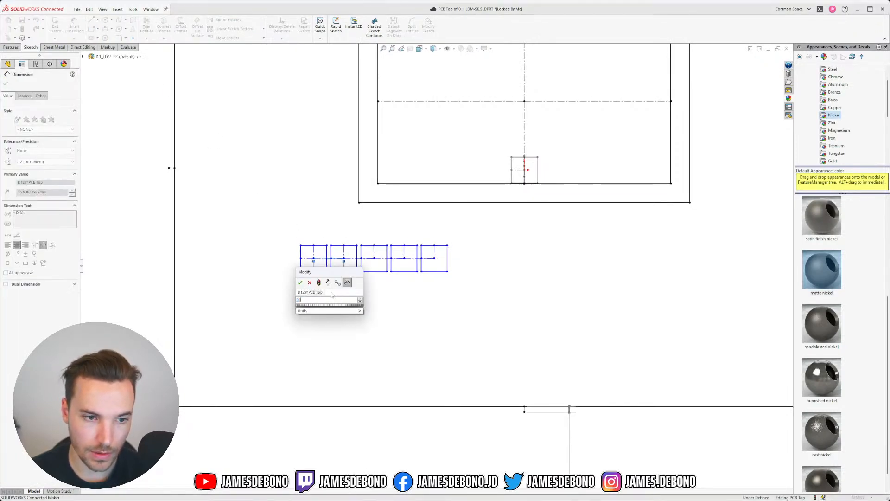
pyautogui.press('Return')
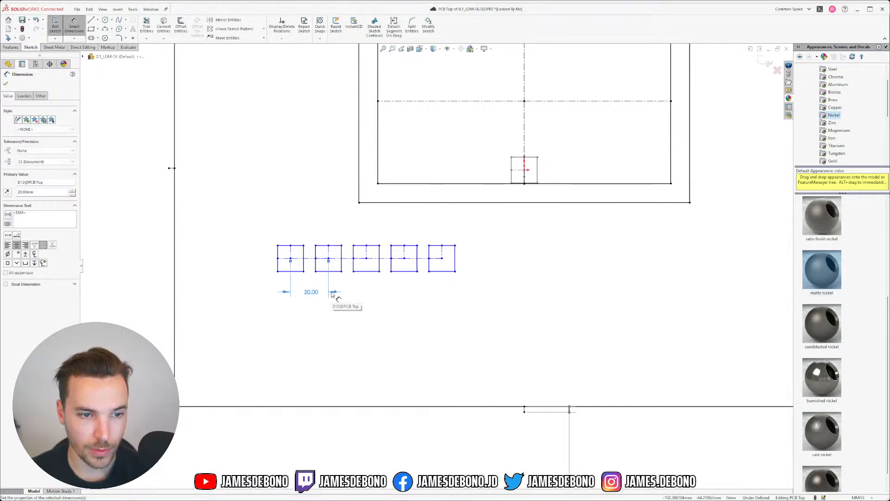
pyautogui.press('Escape')
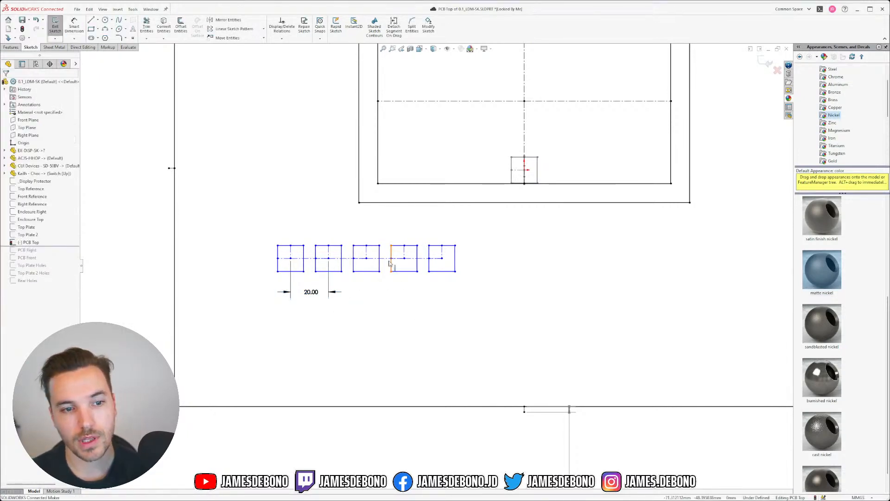
pyautogui.moveTo(427, 252)
pyautogui.mouseDown()
pyautogui.moveTo(589, 242)
pyautogui.moveTo(582, 241)
pyautogui.mouseUp()
pyautogui.click(157, 181)
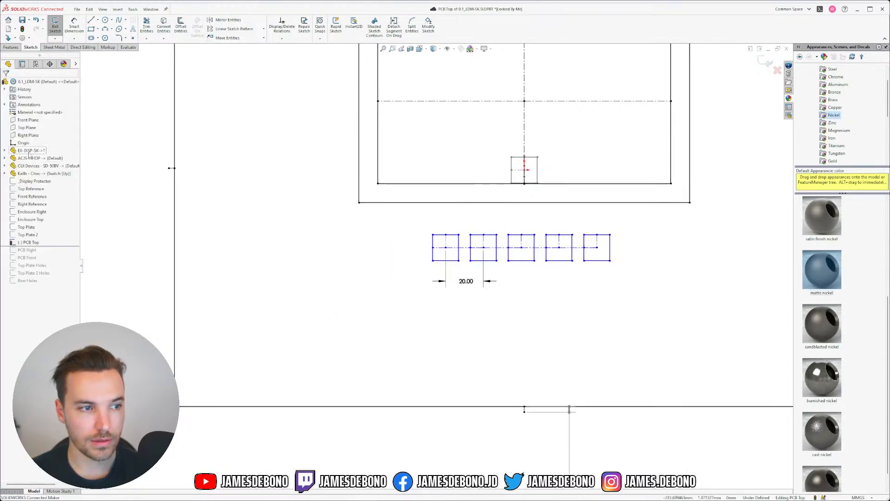
# Hide the Kailh Choc switch's top and right reference sketches.
pyautogui.click(6, 174)
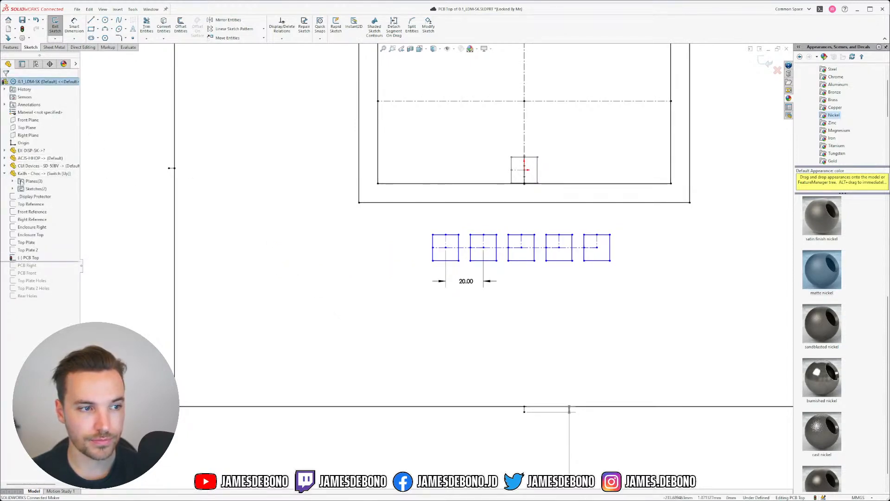
pyautogui.click(12, 189)
pyautogui.rightClick(35, 197)
pyautogui.click(44, 185)
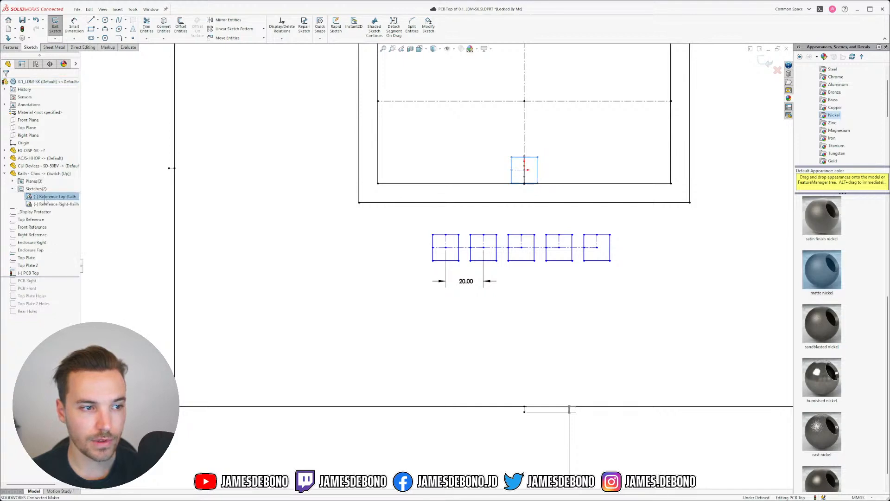
pyautogui.rightClick(46, 205)
pyautogui.click(54, 192)
pyautogui.click(13, 189)
pyautogui.click(5, 174)
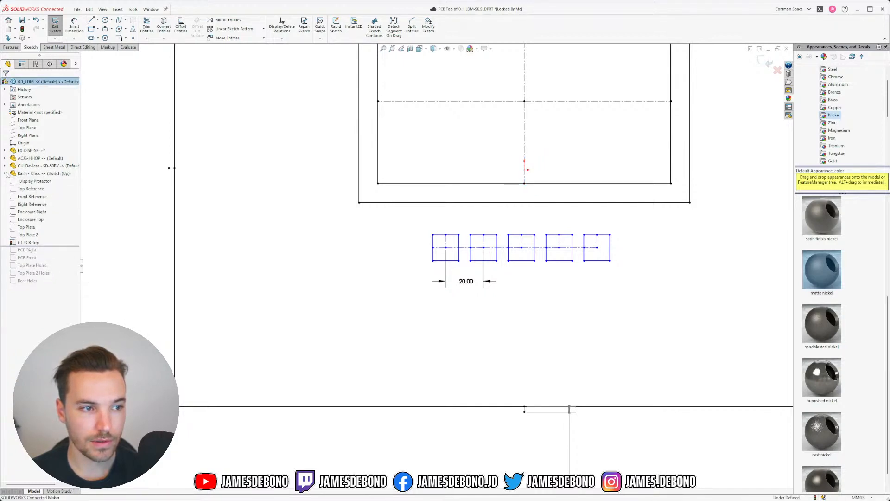
# Try to make the middle square's vertical centerline coincident with the origin.
pyautogui.click(22, 143)
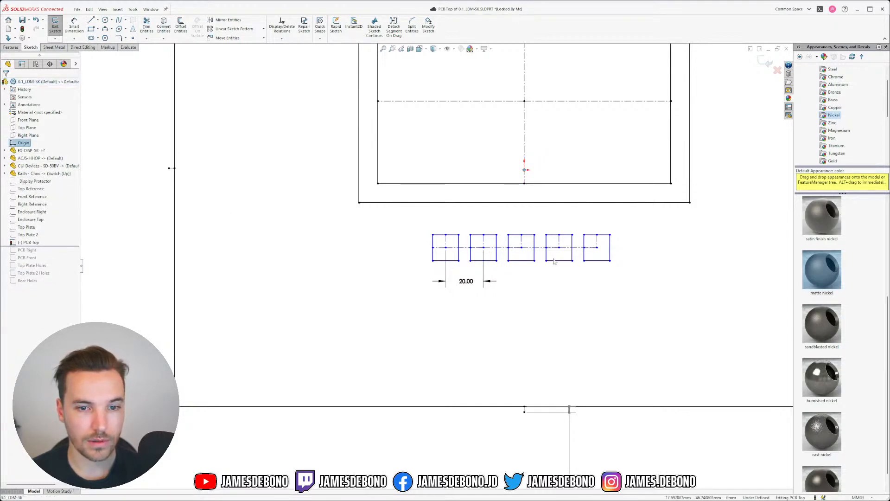
pyautogui.keyDown('ctrl'); pyautogui.click(522, 242); pyautogui.keyUp('ctrl')
pyautogui.click(552, 218)
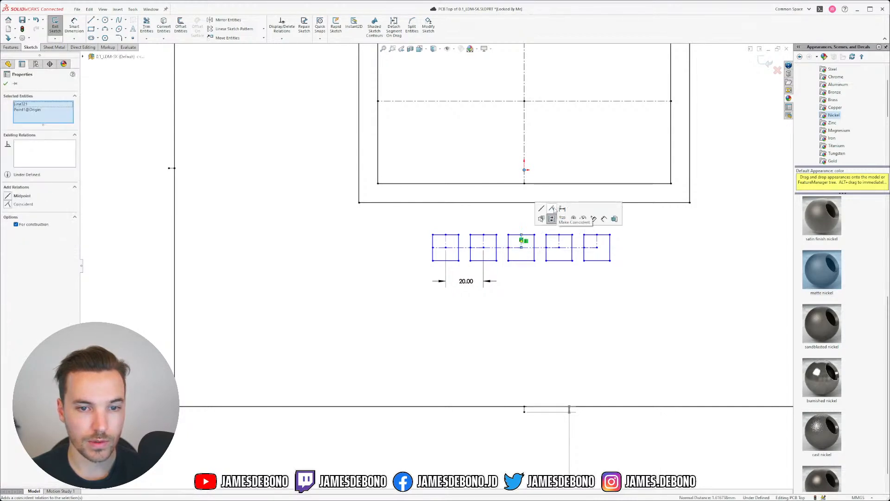
pyautogui.click(551, 291)
pyautogui.scroll(4, 585, 267)
pyautogui.scroll(-6, 587, 268)
pyautogui.scroll(4, 327, 267)
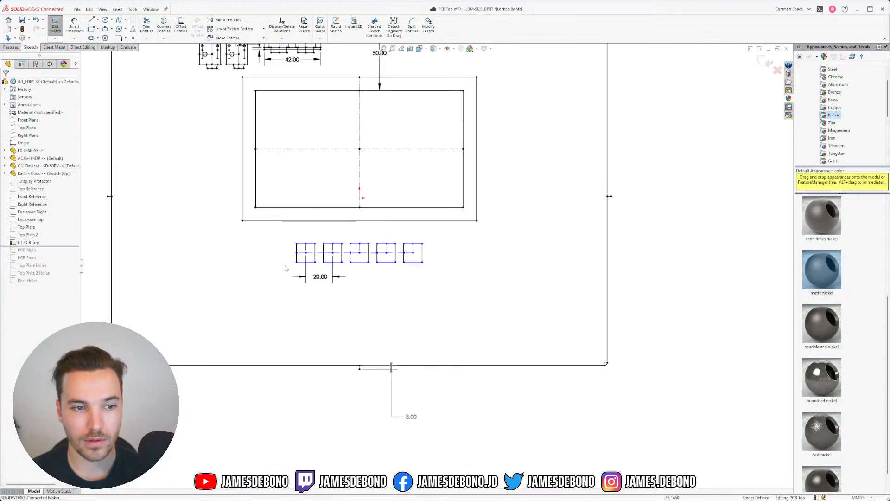
pyautogui.scroll(-2, 301, 268)
pyautogui.hotkey('ctrl', 'z')
# Move the row of squares toward the board's left edge and dimension the first square's centre 40 mm from that edge.
pyautogui.click(434, 282)
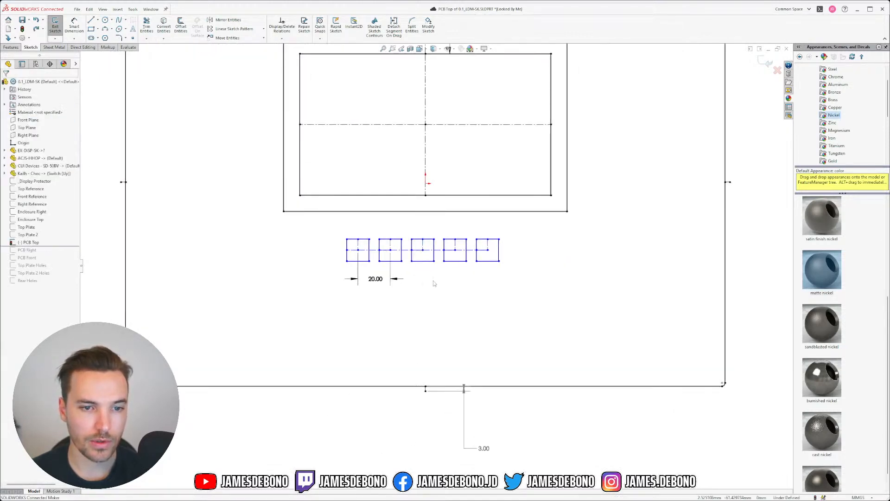
pyautogui.scroll(-2, 438, 275)
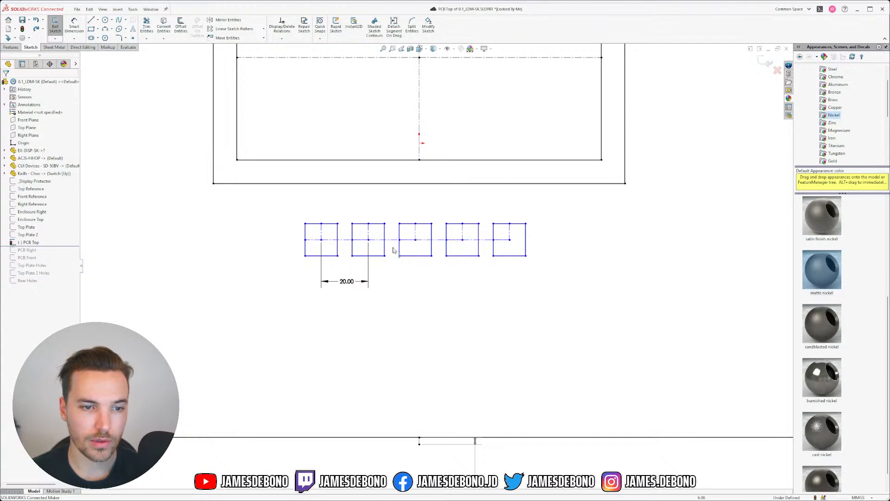
pyautogui.scroll(3, 403, 312)
pyautogui.scroll(-3, 335, 293)
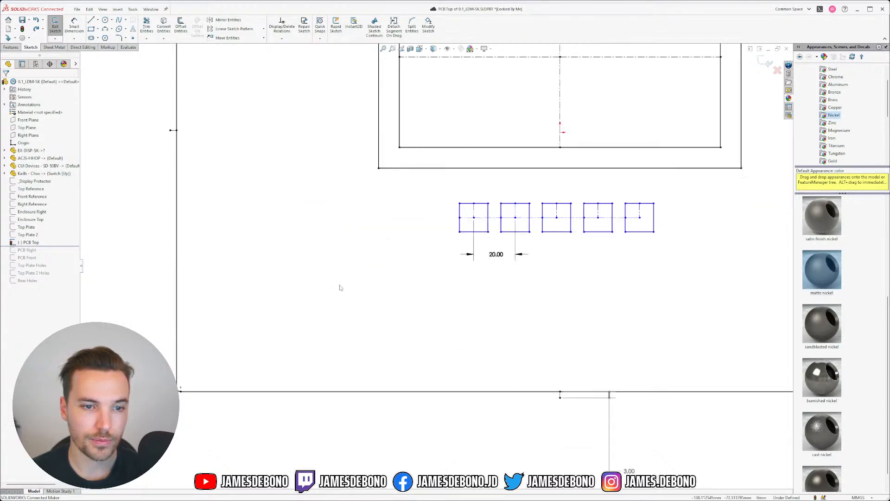
pyautogui.moveTo(474, 218); pyautogui.dragTo(255, 215)
pyautogui.click(74, 26)
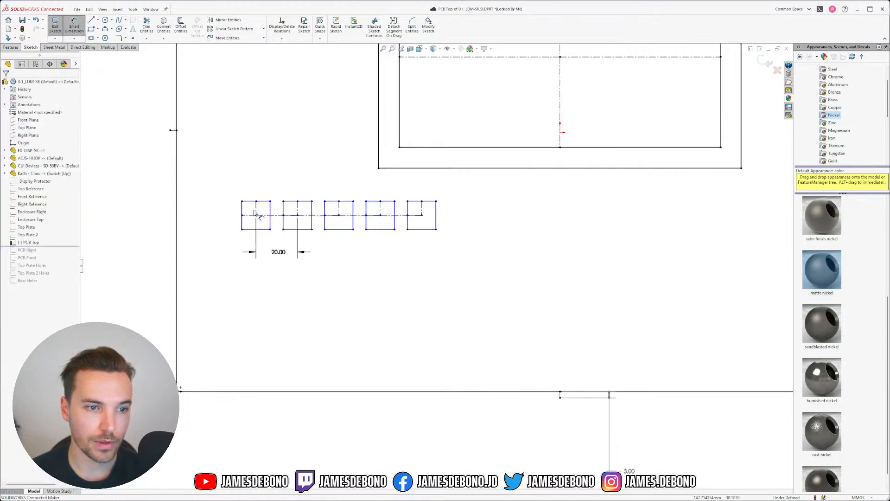
pyautogui.click(256, 215)
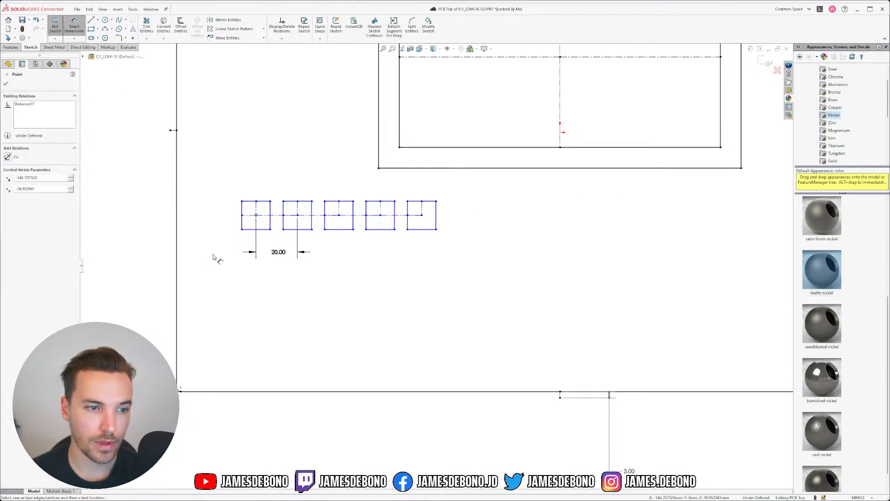
pyautogui.click(176, 250)
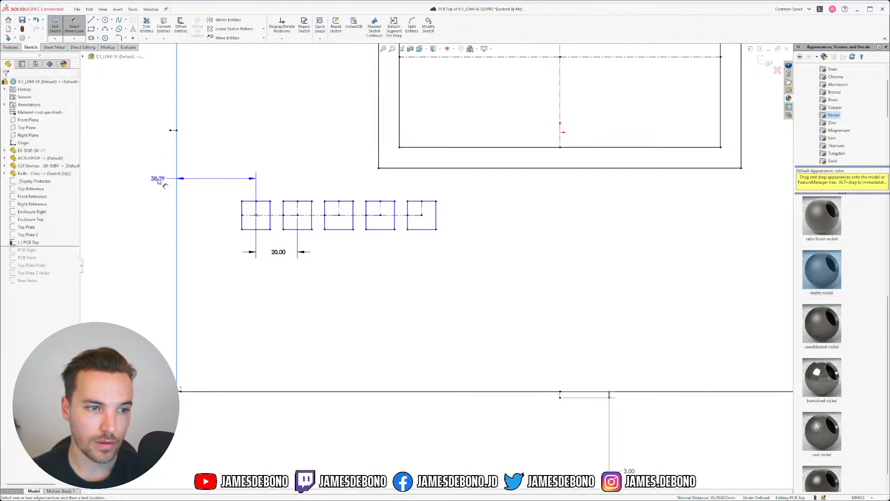
pyautogui.click(160, 181)
pyautogui.press('Return')
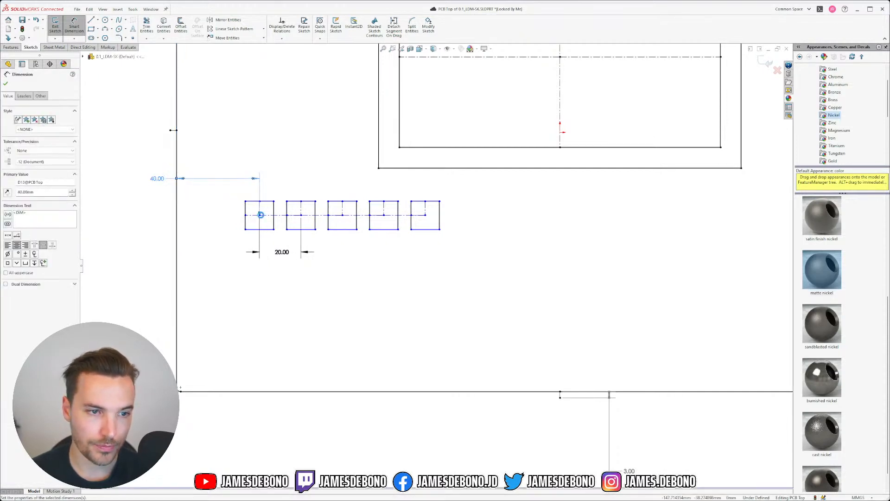
# Dimension the first square's centre 80 mm from the board's lower edge.
pyautogui.click(239, 392)
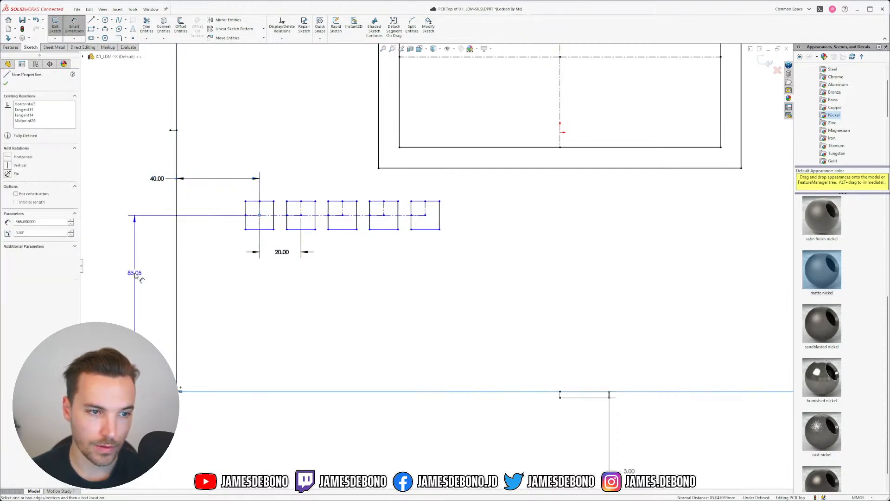
pyautogui.click(136, 277)
pyautogui.write('80')
pyautogui.press('Return')
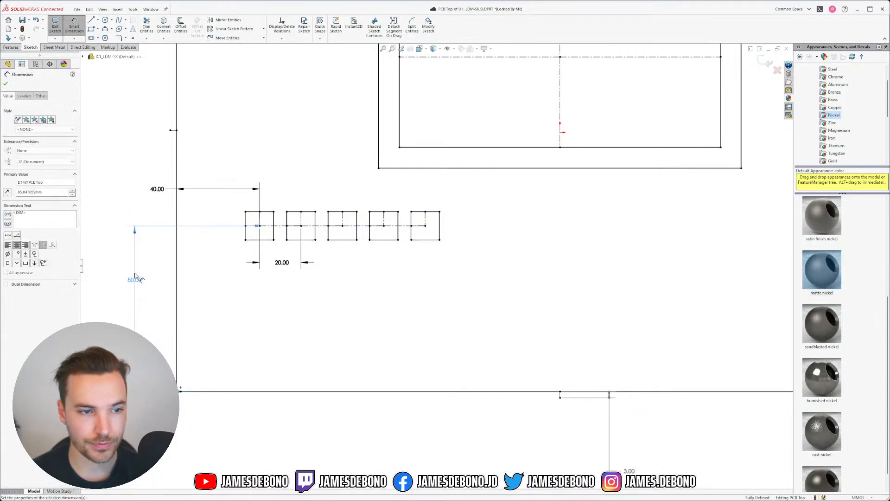
pyautogui.press('Escape')
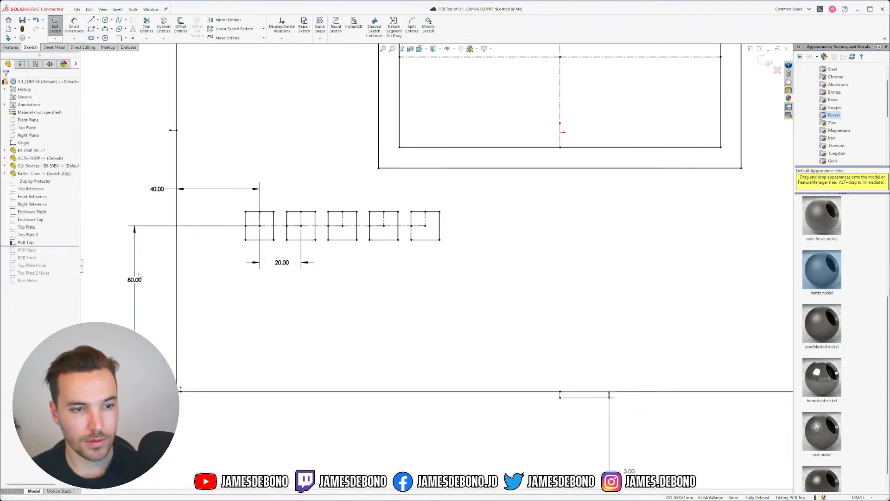
# Exit the PCB Top sketch and roll the feature history forward past the Rear Holes sketch.
pyautogui.click(307, 265)
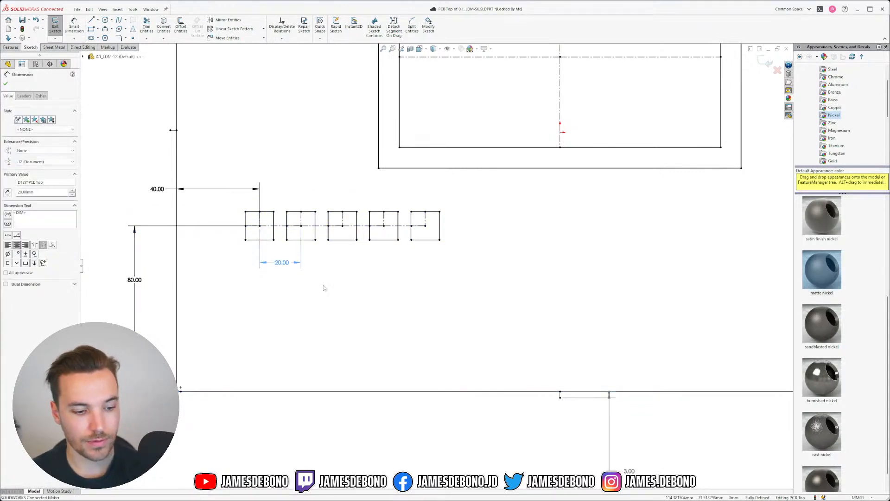
pyautogui.press('Escape')
pyautogui.scroll(5, 377, 272)
pyautogui.scroll(-2, 434, 204)
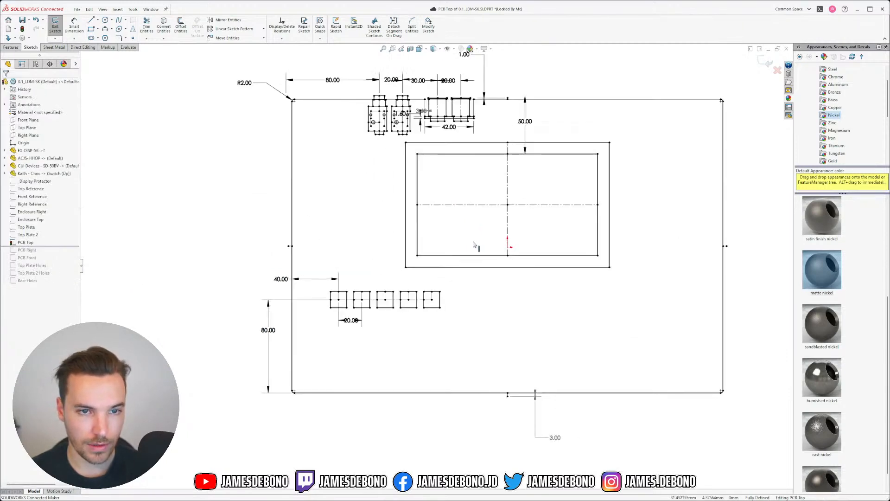
pyautogui.scroll(-3, 501, 276)
pyautogui.scroll(3, 501, 275)
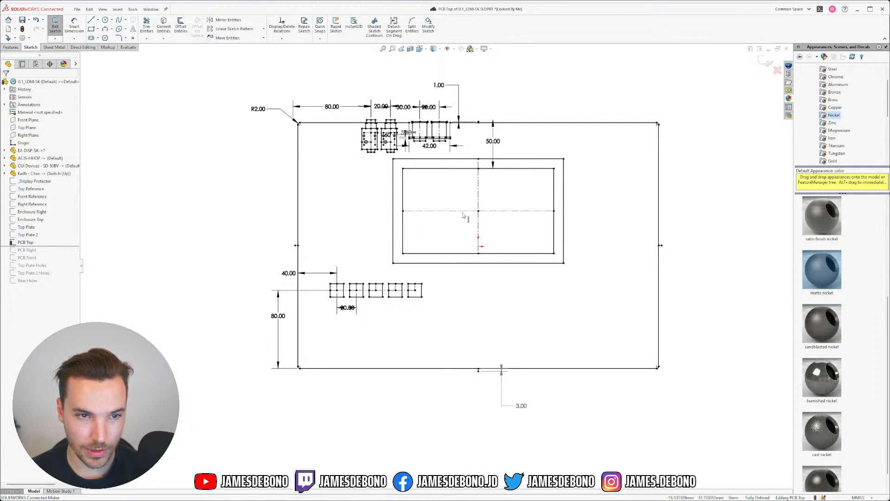
pyautogui.scroll(-1, 463, 215)
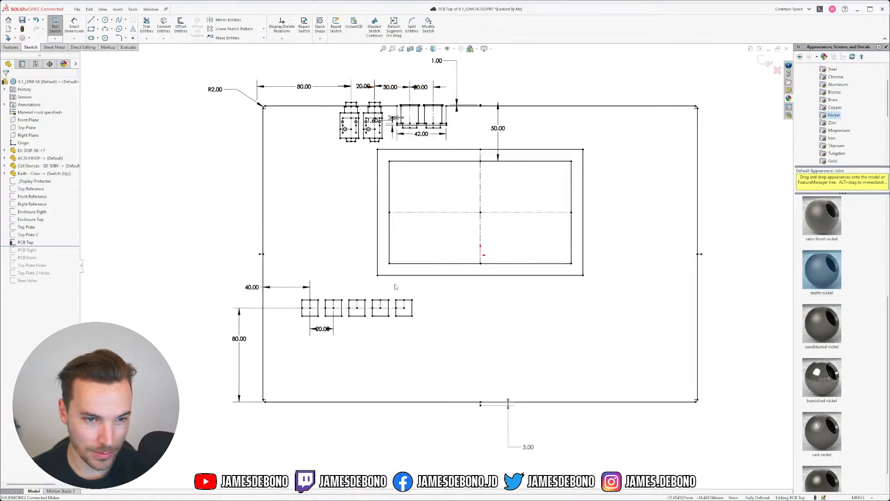
pyautogui.click(765, 61)
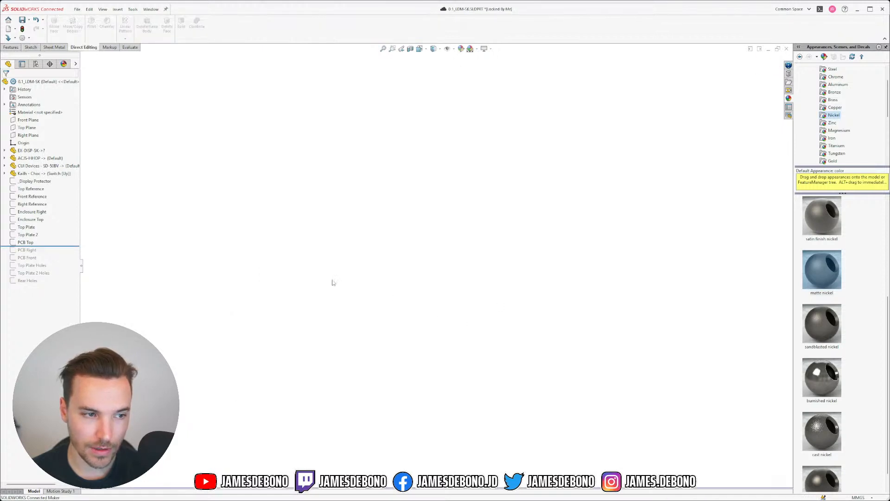
pyautogui.moveTo(62, 245); pyautogui.dragTo(57, 284)
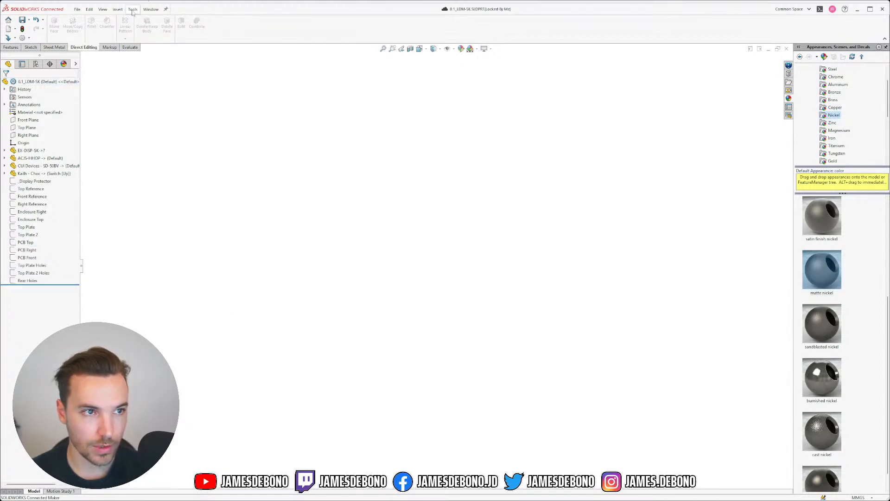
# Switch to the 0.1_LDM-A assembly and rebuild it with the changed models.
pyautogui.click(150, 8)
pyautogui.click(188, 92)
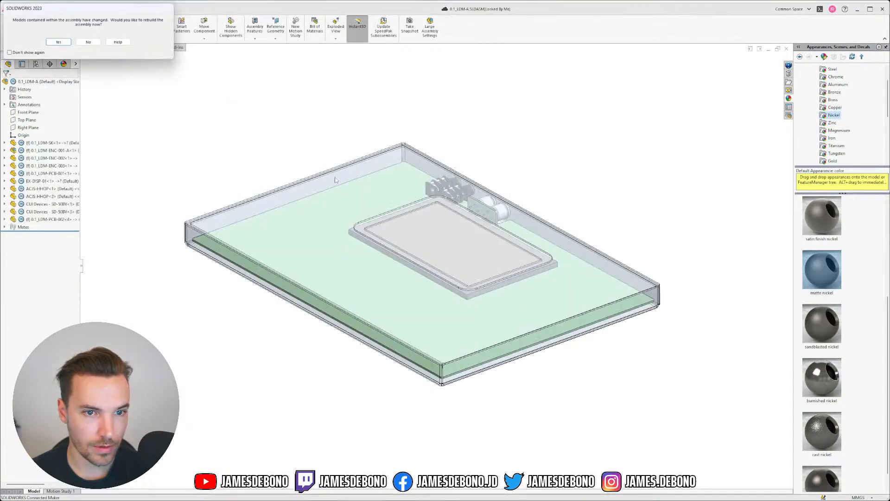
pyautogui.click(69, 43)
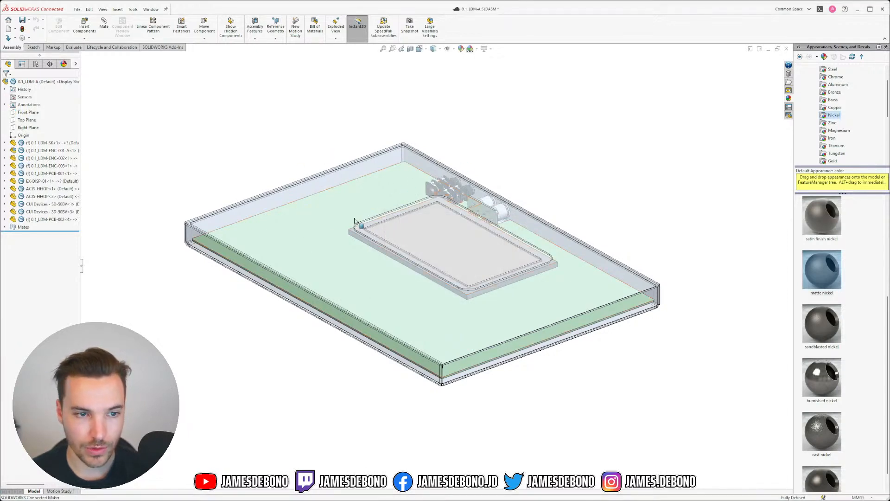
# Show the PCB Top sketch of the 0.1_LDM-SK component in the assembly.
pyautogui.click(5, 143)
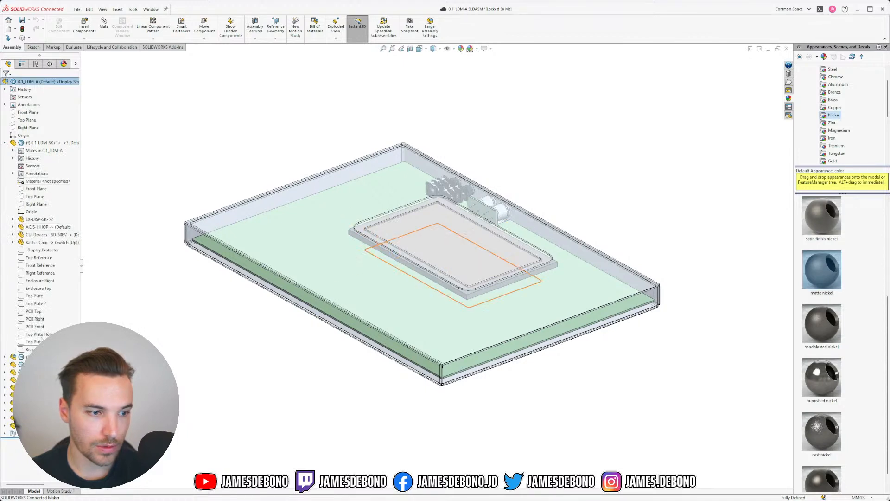
pyautogui.rightClick(37, 312)
pyautogui.click(44, 302)
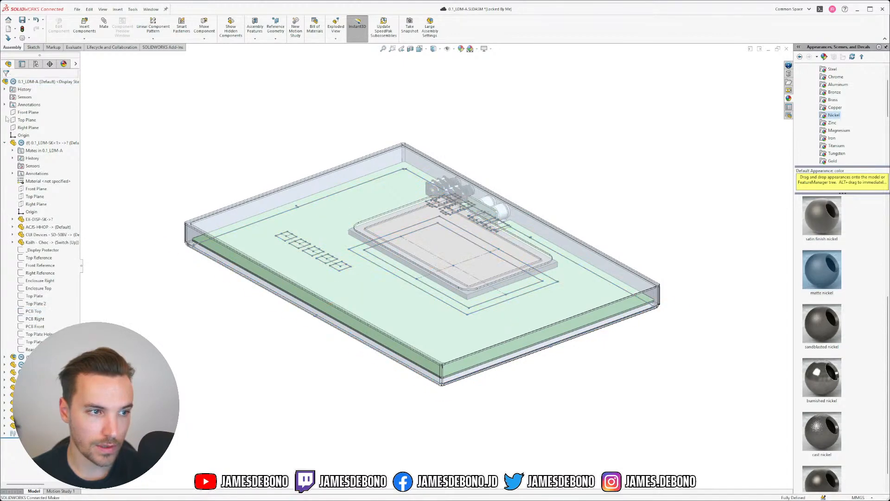
pyautogui.click(4, 142)
# Insert the open Kailh - Choc switch part into the assembly as a new component.
pyautogui.click(85, 26)
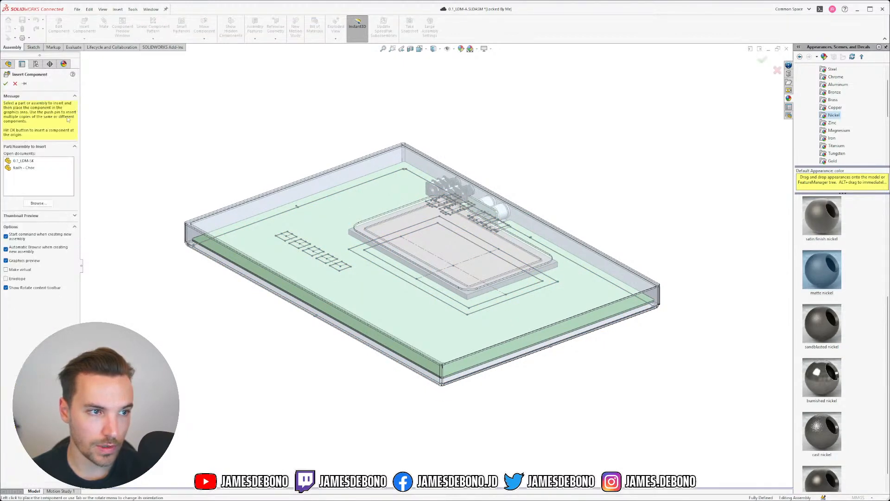
pyautogui.click(29, 169)
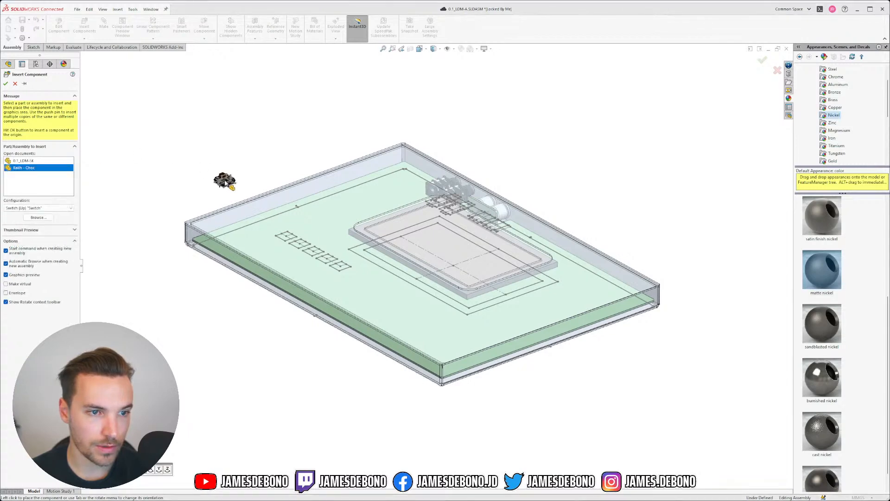
pyautogui.click(5, 83)
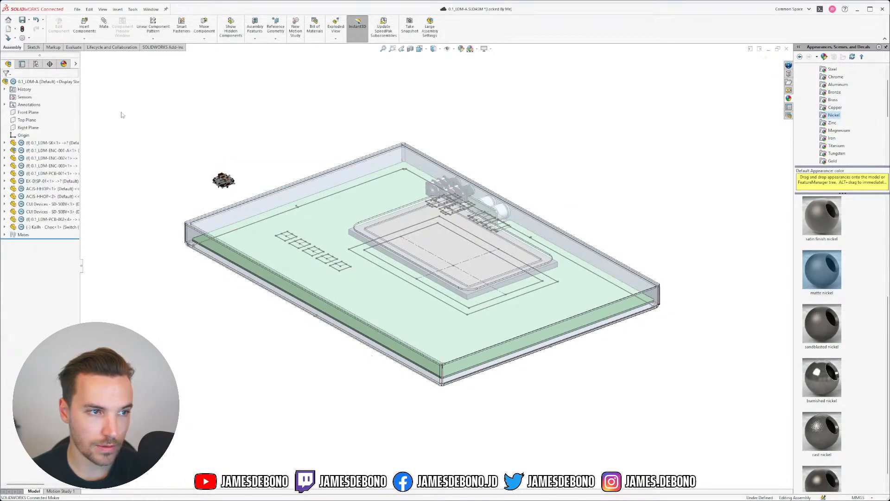
# Hide the reference sketches displayed around the inserted switch.
pyautogui.scroll(-10, 213, 173)
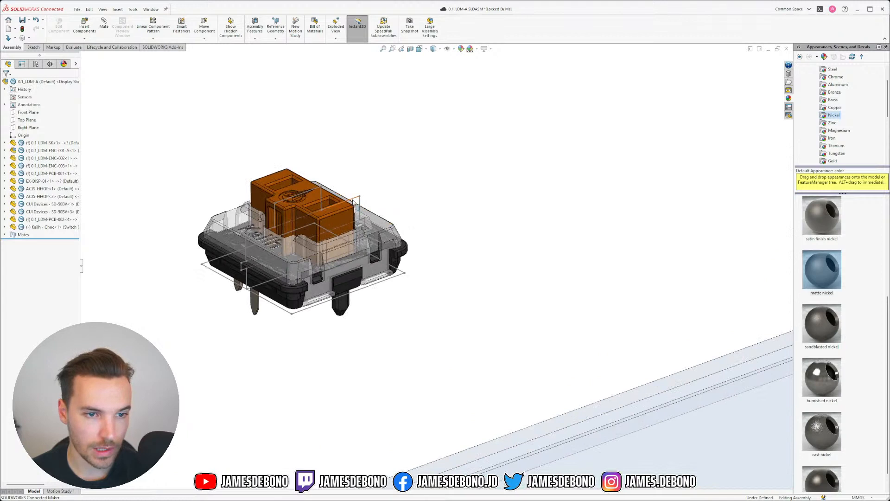
pyautogui.click(353, 202)
pyautogui.click(384, 179)
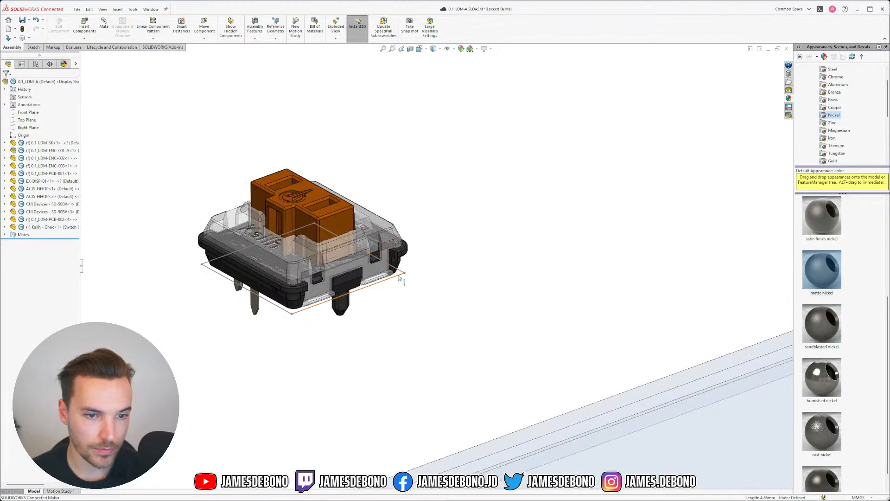
pyautogui.click(398, 277)
pyautogui.scroll(5, 427, 283)
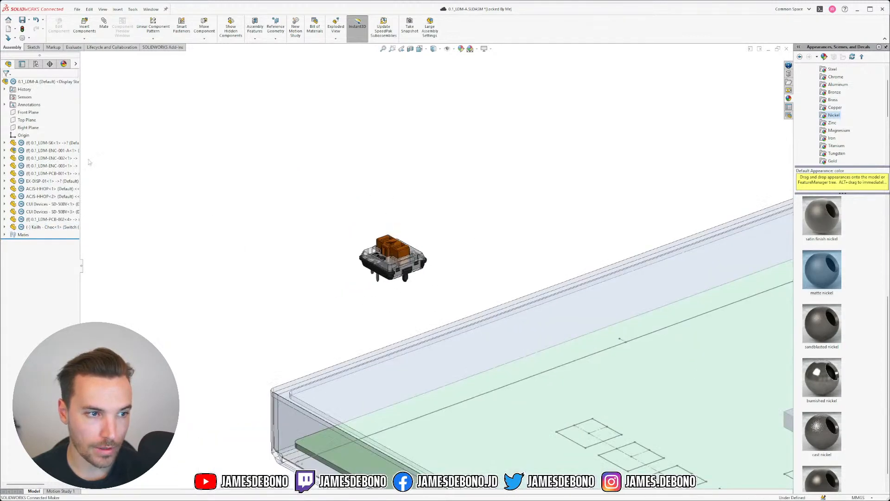
# Expand the Kailh Choc component's features and examine the switch against the five footprint squares on the board.
pyautogui.click(4, 226)
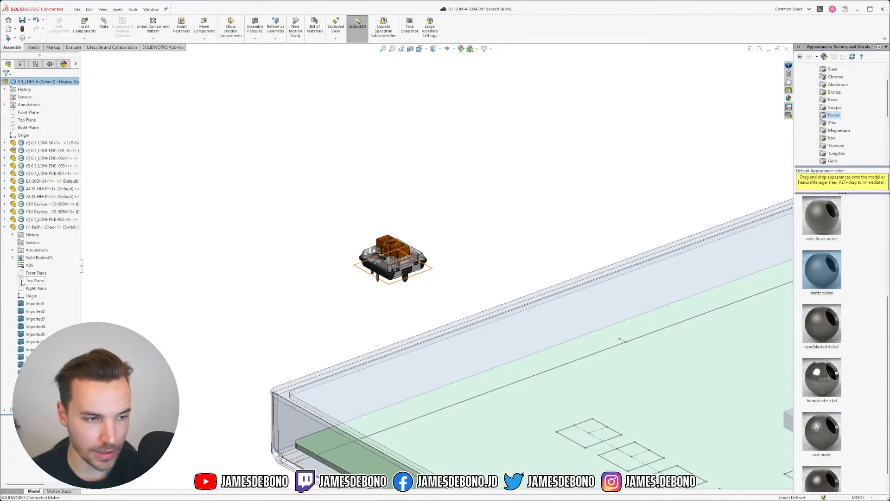
pyautogui.scroll(6, 562, 319)
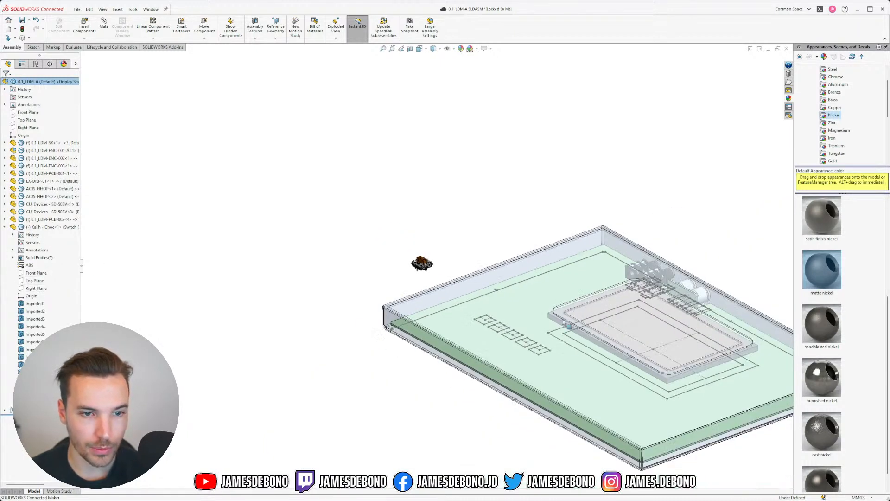
pyautogui.scroll(-3, 487, 334)
pyautogui.scroll(1, 513, 281)
pyautogui.scroll(-2, 513, 281)
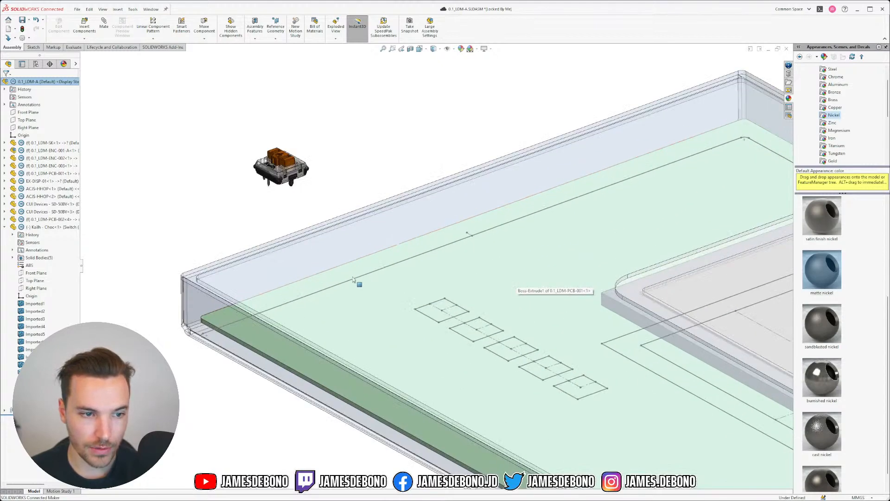
pyautogui.moveTo(332, 252); pyautogui.dragTo(312, 172, button='middle')
pyautogui.scroll(-5, 295, 175)
pyautogui.scroll(5, 562, 232)
pyautogui.moveTo(563, 231); pyautogui.dragTo(560, 293, button='middle')
pyautogui.scroll(3, 616, 253)
pyautogui.scroll(-3, 619, 252)
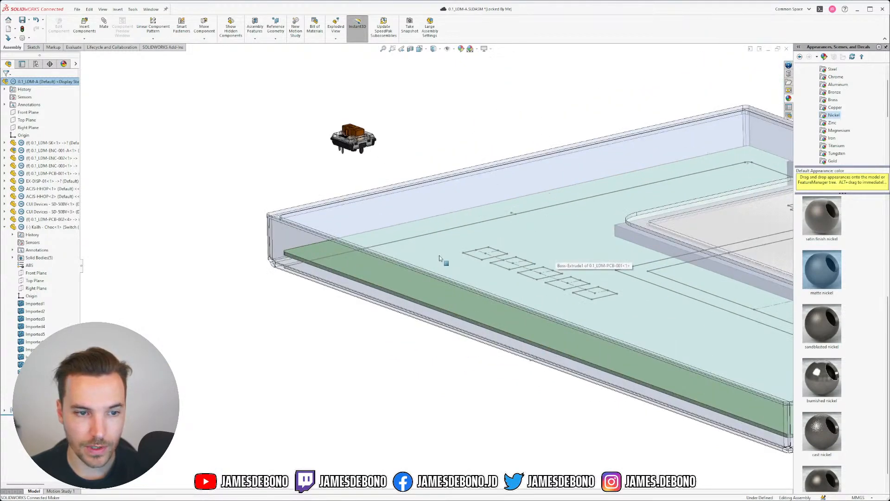
pyautogui.scroll(-3, 439, 241)
pyautogui.scroll(2, 475, 245)
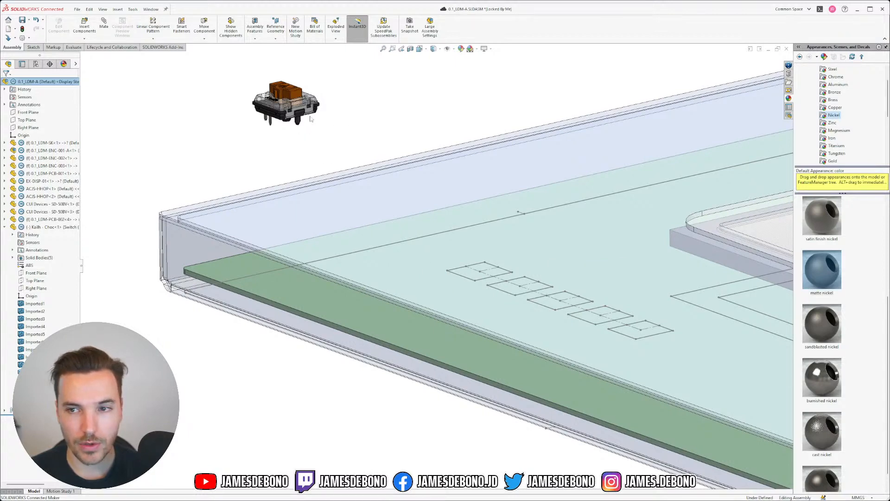
pyautogui.scroll(-2, 304, 93)
pyautogui.moveTo(300, 132); pyautogui.dragTo(300, 161, button='middle')
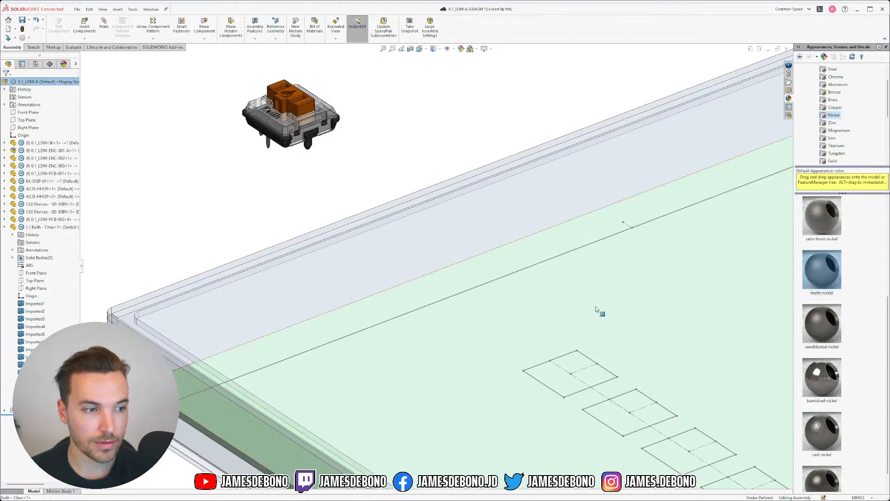
pyautogui.scroll(3, 603, 315)
pyautogui.scroll(-1, 635, 329)
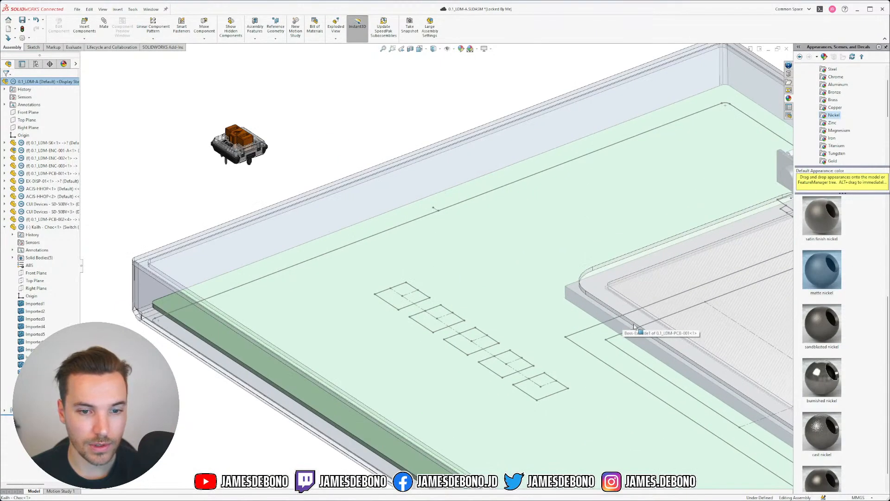
# Mate the Kailh Choc switch's Top Plane parallel to the assembly's Top Plane.
pyautogui.click(51, 142)
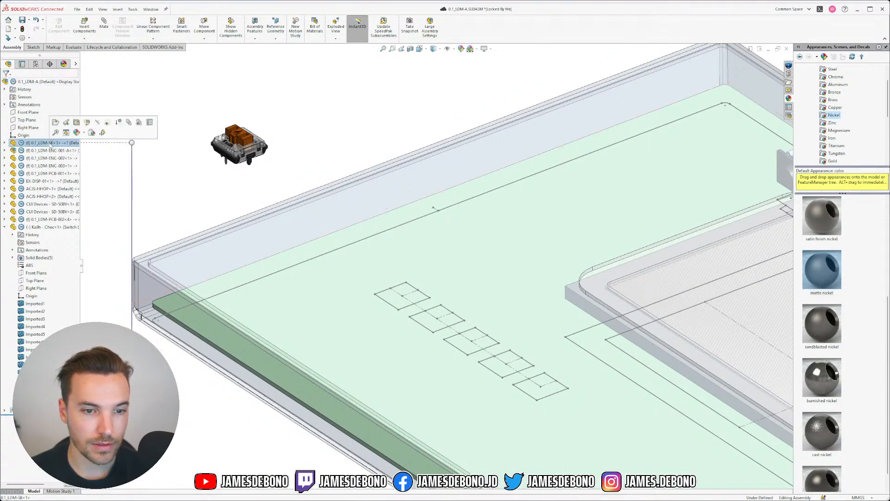
pyautogui.click(172, 160)
pyautogui.scroll(-1, 120, 61)
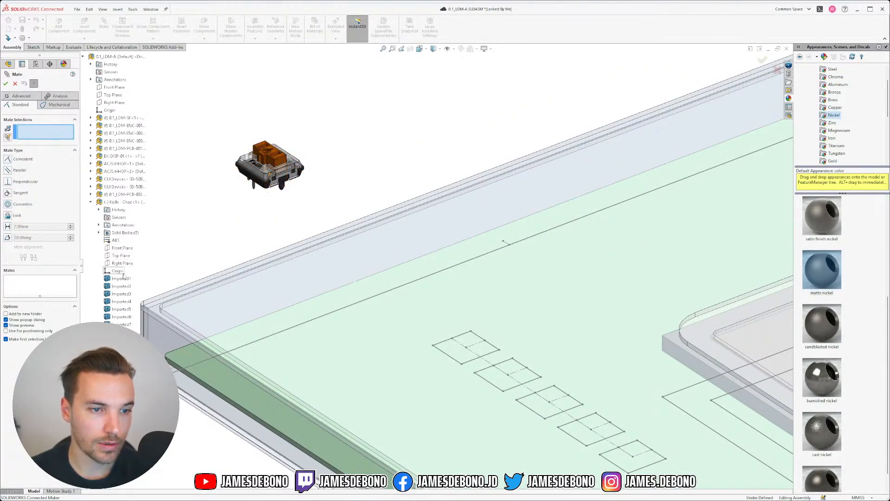
pyautogui.click(121, 255)
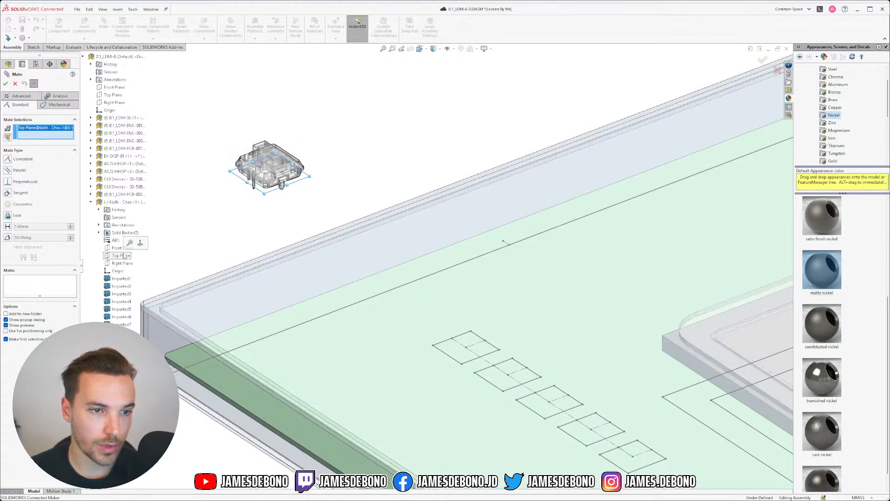
pyautogui.scroll(-3, 378, 234)
pyautogui.keyDown('ctrl'); pyautogui.moveTo(389, 268); pyautogui.dragTo(403, 269, button='middle'); pyautogui.keyUp('ctrl')
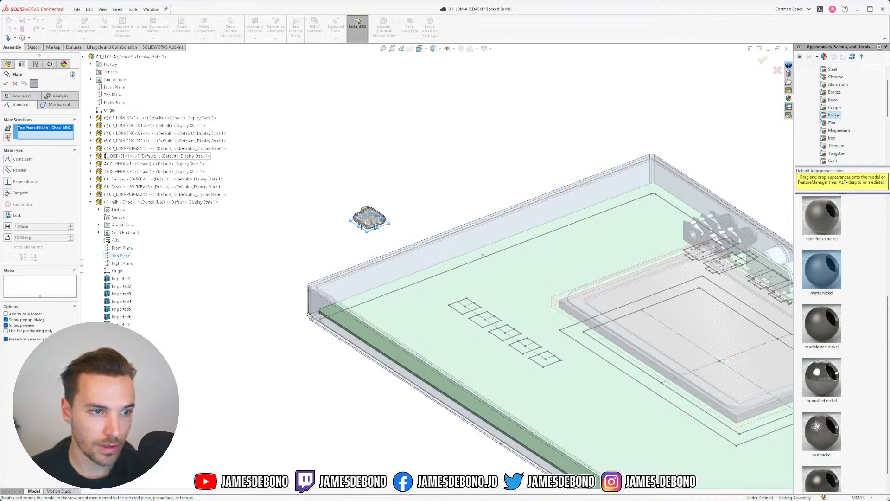
pyautogui.click(114, 96)
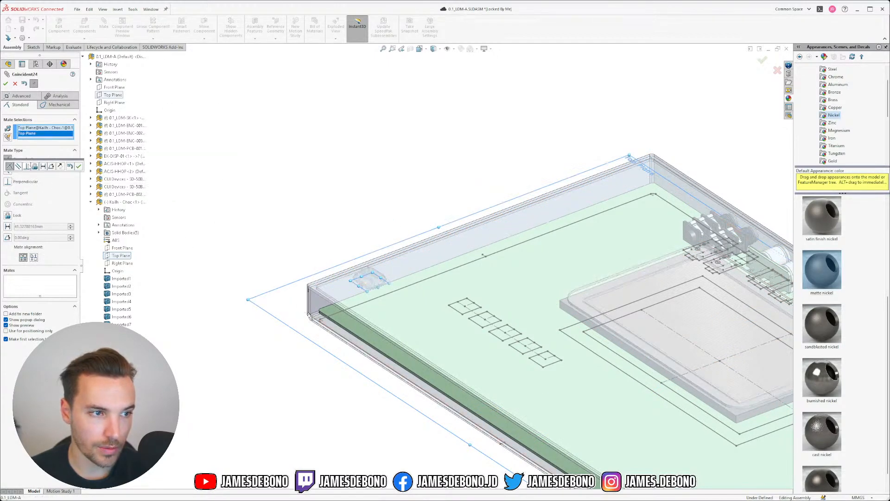
pyautogui.click(18, 167)
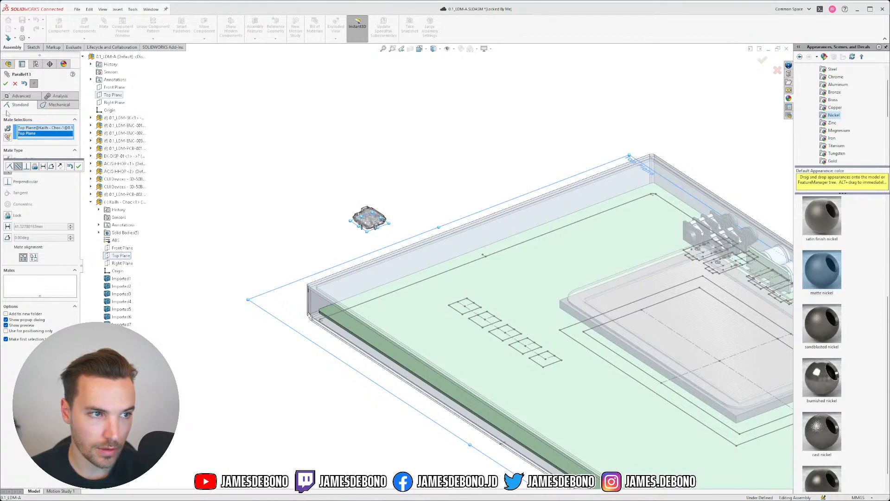
pyautogui.click(5, 84)
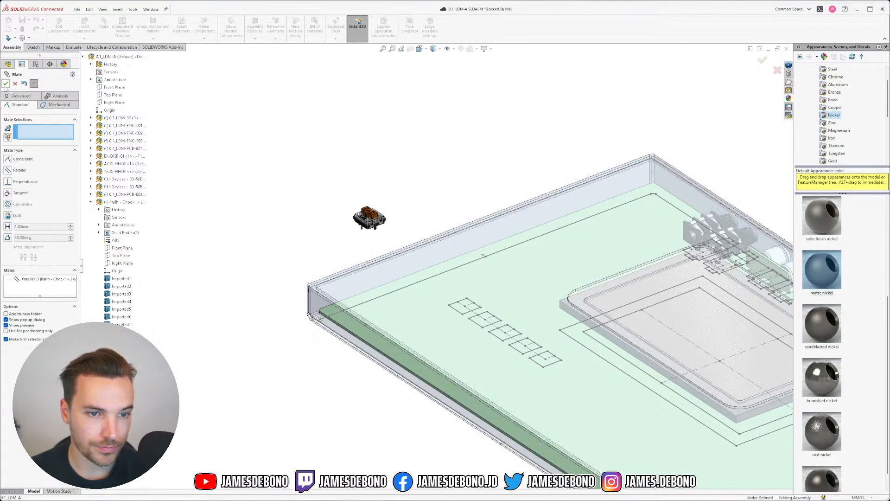
# Mate the Kailh Choc switch's Front Plane parallel to the assembly's Front Plane.
pyautogui.click(121, 248)
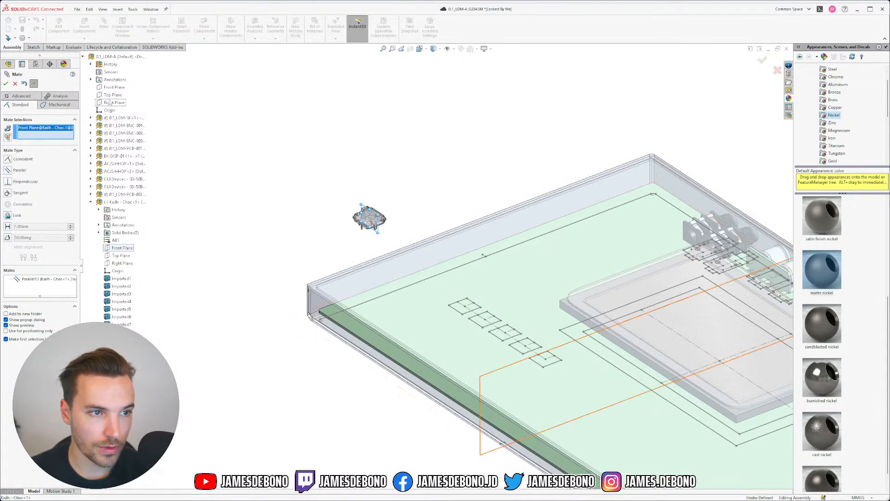
pyautogui.click(114, 87)
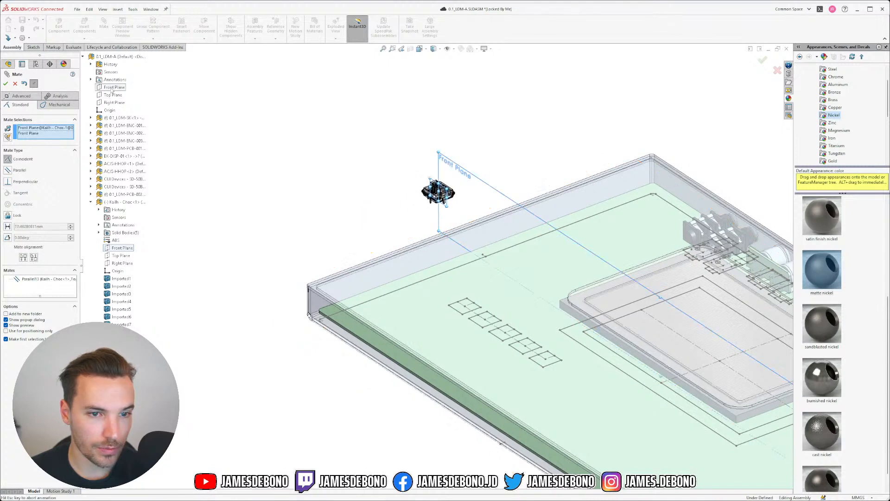
pyautogui.click(10, 170)
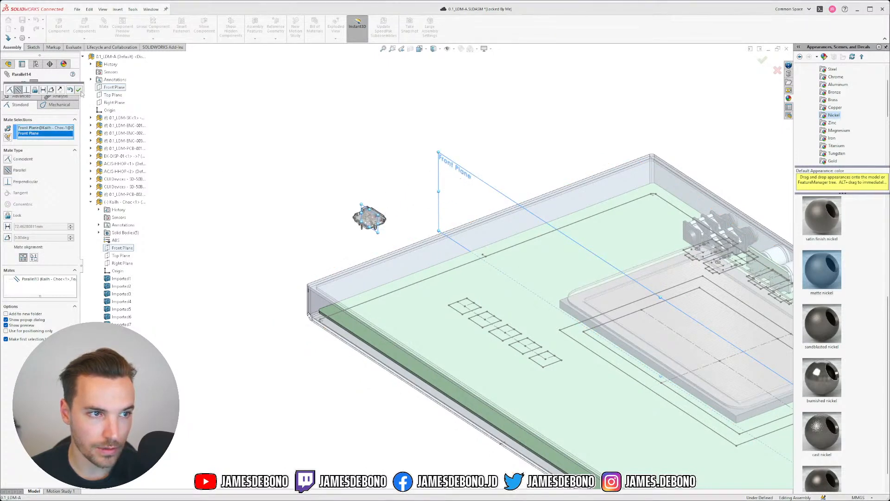
pyautogui.click(79, 89)
# Mate the Kailh Choc switch's Right Plane parallel to the assembly's Right Plane.
pyautogui.click(114, 102)
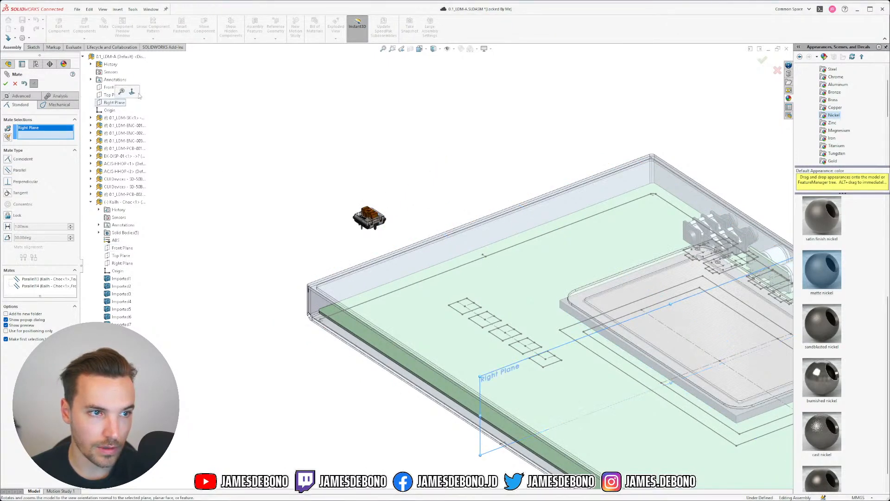
pyautogui.click(123, 263)
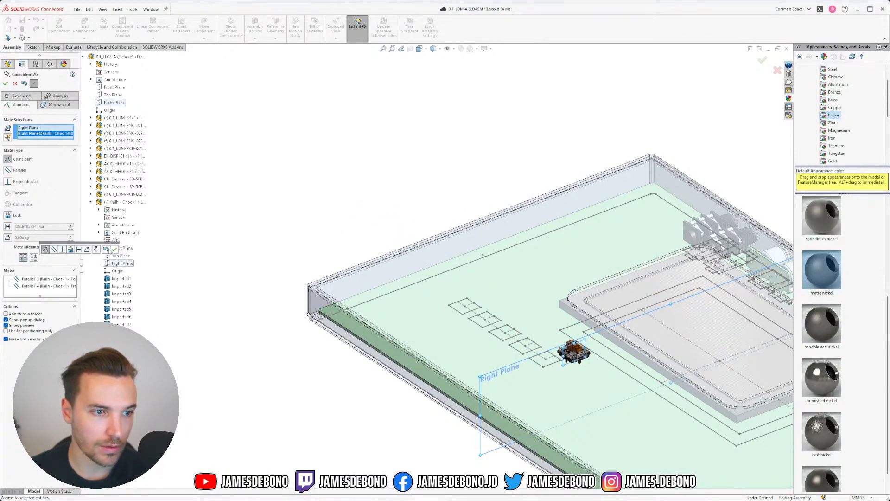
pyautogui.click(54, 249)
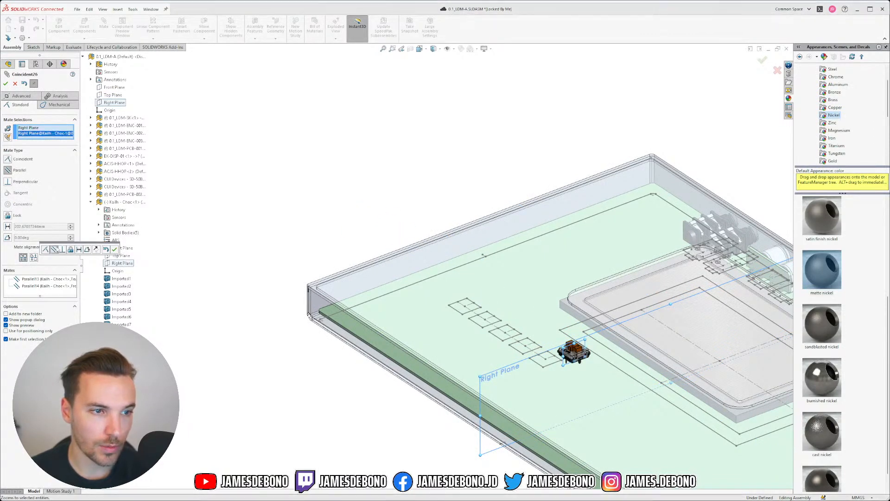
pyautogui.click(6, 84)
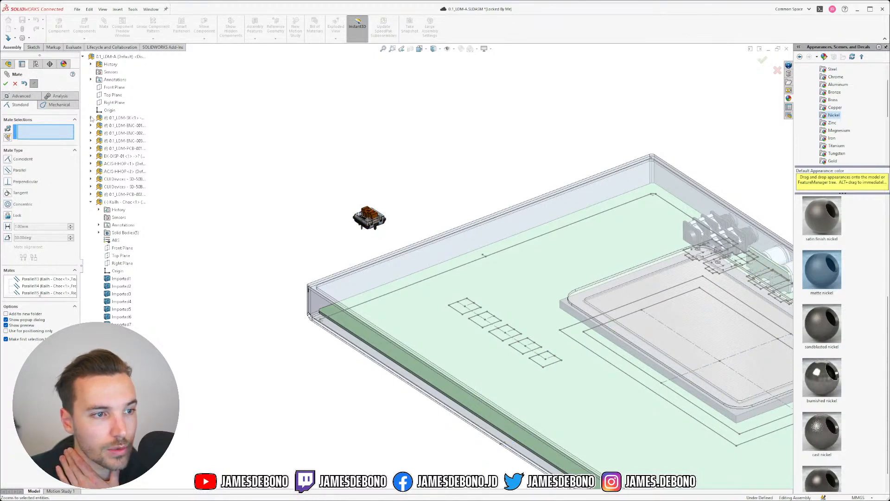
# Expand the 0.1_LDM-SK component's features and show its PCB Right sketch.
pyautogui.click(91, 118)
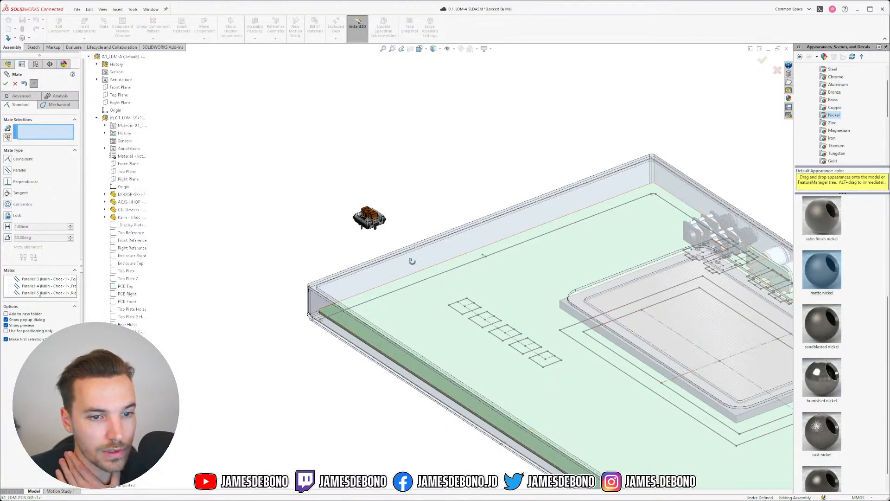
pyautogui.moveTo(411, 261); pyautogui.dragTo(437, 257, button='middle')
pyautogui.rightClick(125, 293)
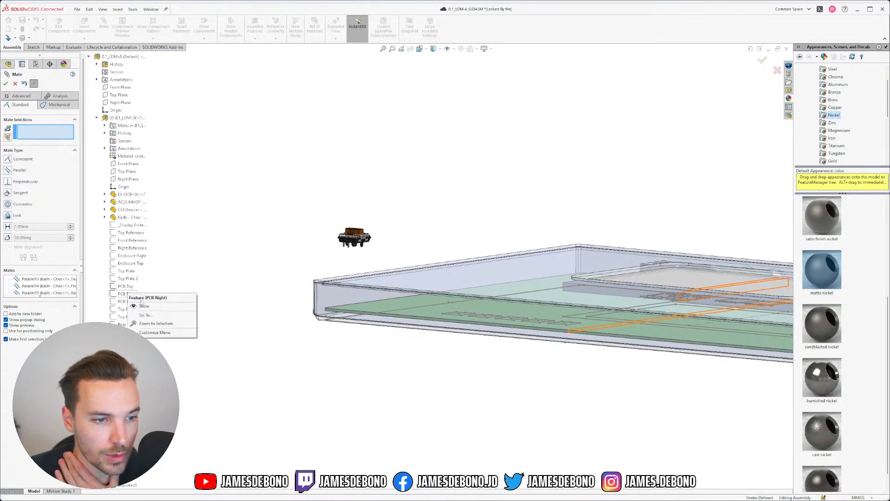
pyautogui.click(156, 323)
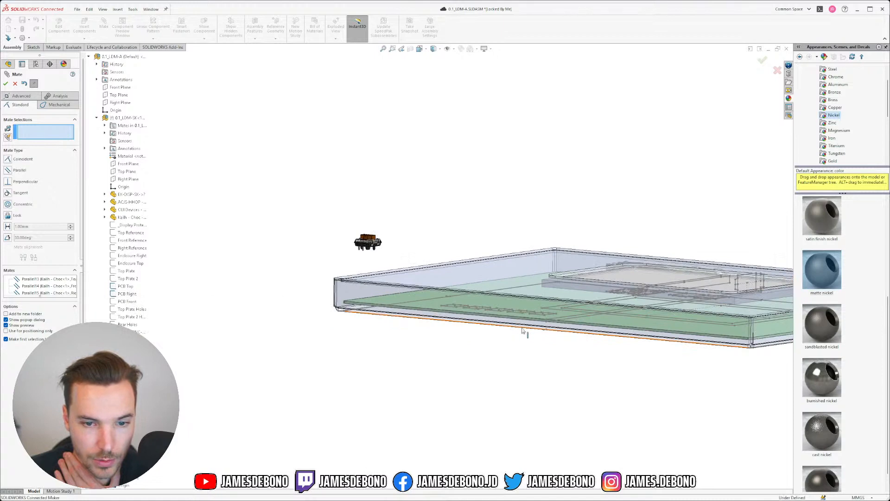
# Mate the switch's Top Plane coincident with the PCB Right sketch point on the upper edge of the circuit board.
pyautogui.scroll(-3, 524, 330)
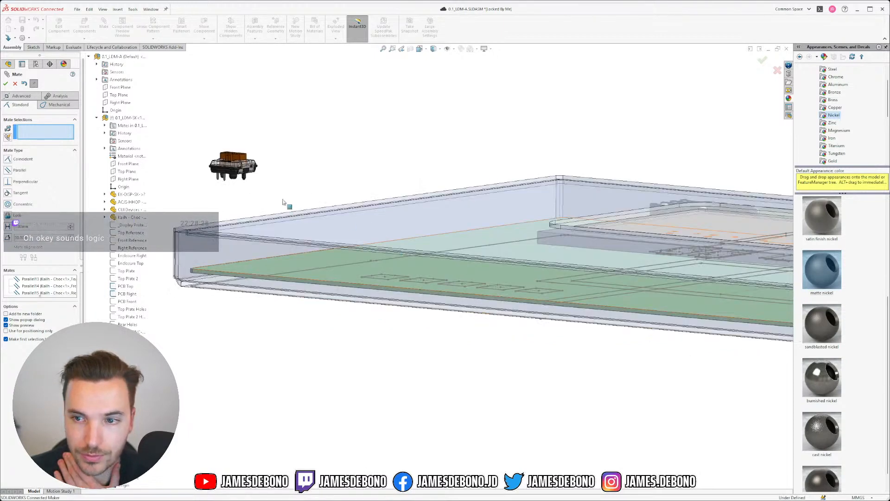
pyautogui.scroll(-2, 189, 170)
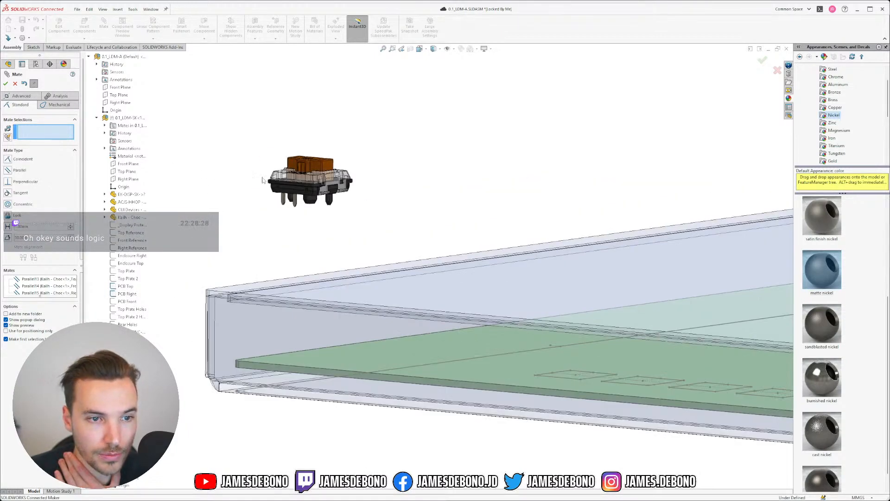
pyautogui.scroll(-3, 318, 222)
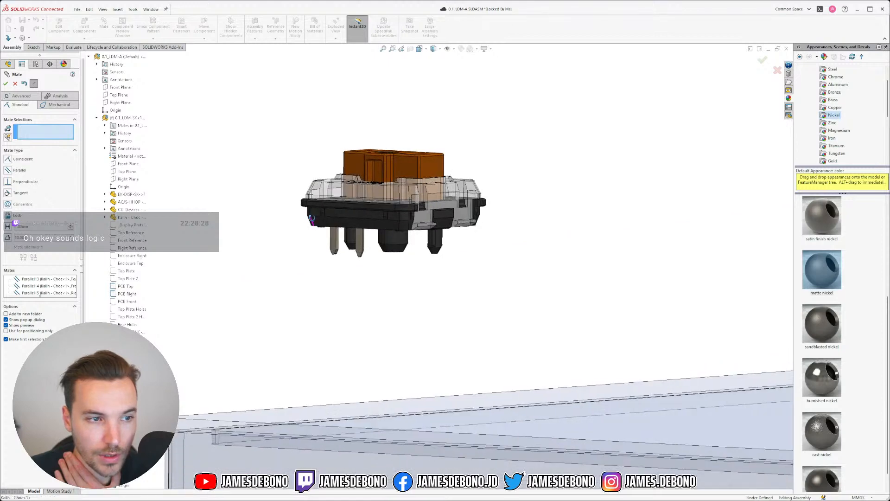
pyautogui.scroll(-4, 150, 313)
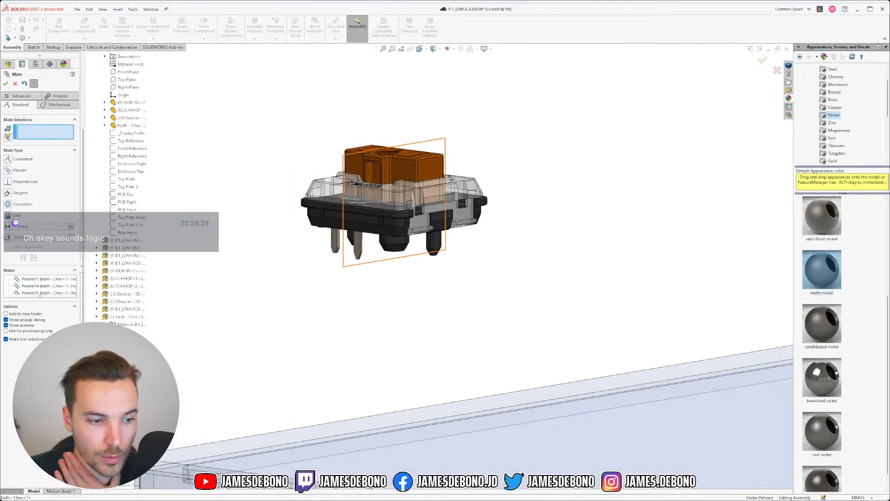
pyautogui.click(392, 239)
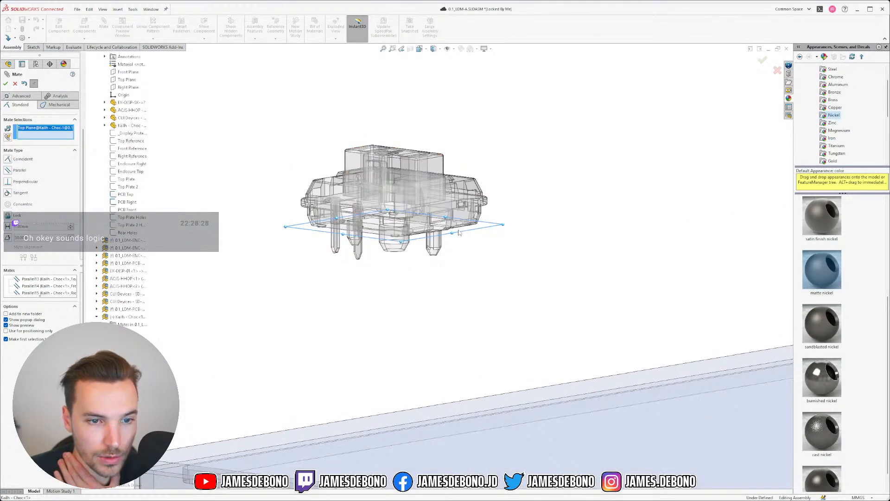
pyautogui.scroll(4, 496, 292)
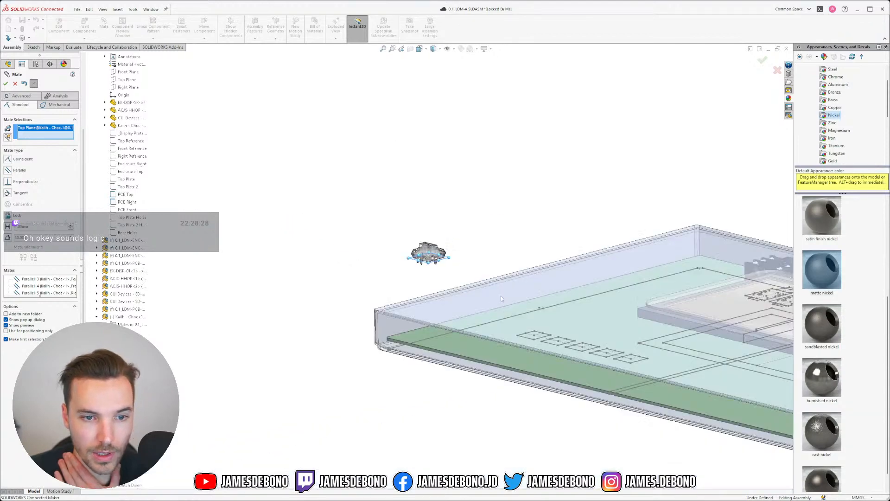
pyautogui.scroll(-1, 644, 326)
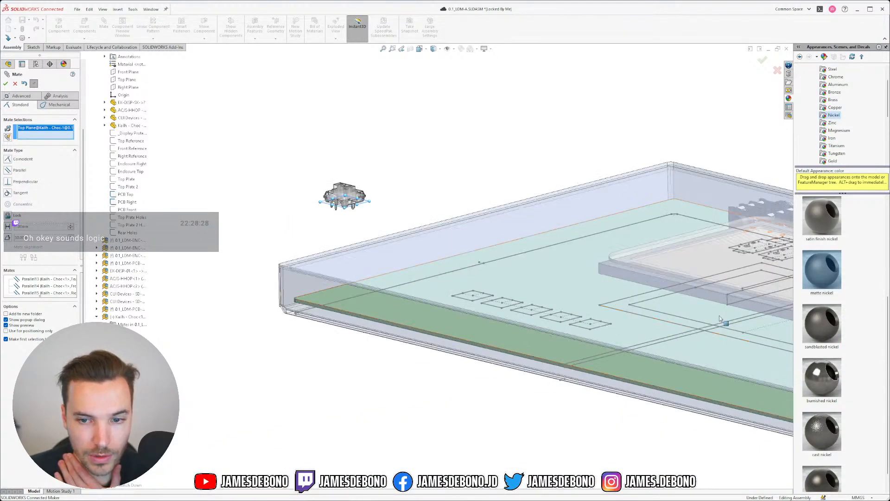
pyautogui.moveTo(640, 346); pyautogui.dragTo(629, 334, button='middle')
pyautogui.scroll(-1, 560, 370)
pyautogui.scroll(-2, 558, 346)
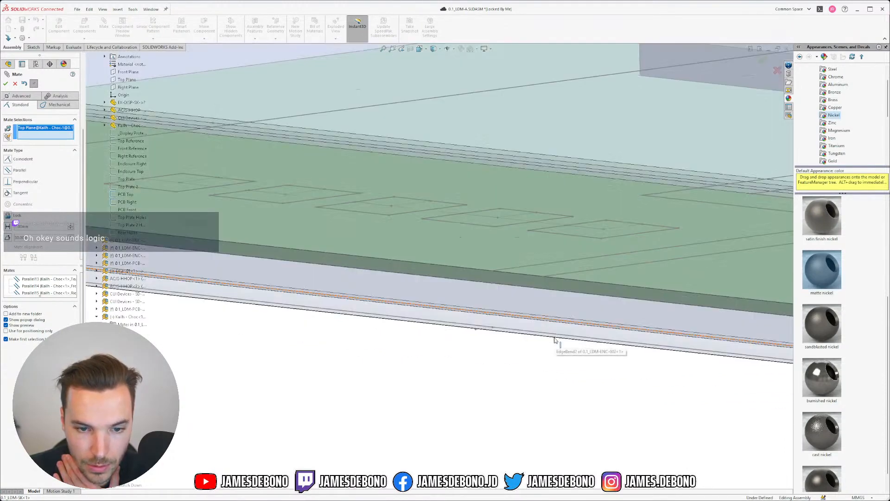
pyautogui.click(491, 270)
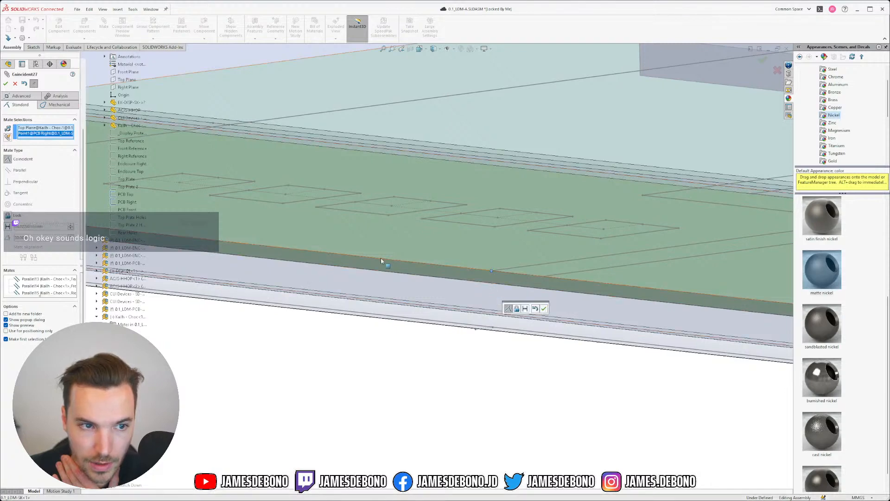
pyautogui.scroll(5, 351, 270)
pyautogui.scroll(-4, 374, 261)
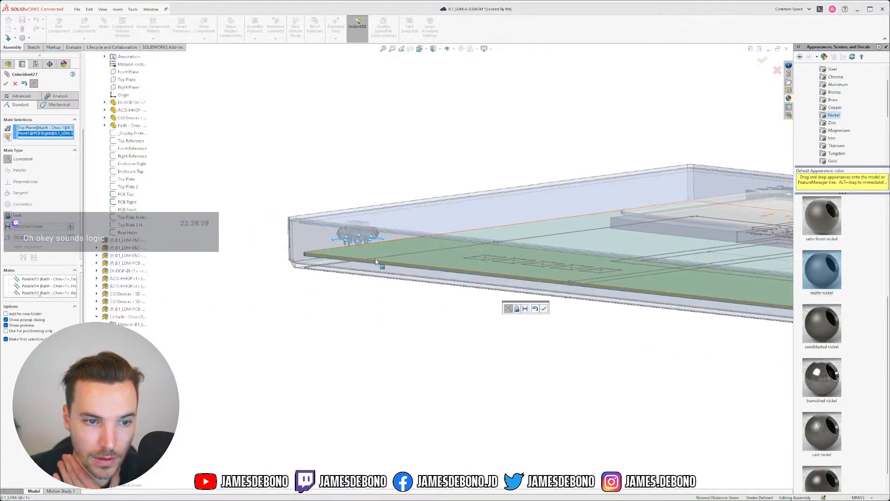
pyautogui.moveTo(378, 235)
pyautogui.mouseDown(button='middle')
pyautogui.moveTo(377, 208)
pyautogui.moveTo(379, 252)
pyautogui.mouseUp(button='middle')
pyautogui.click(544, 309)
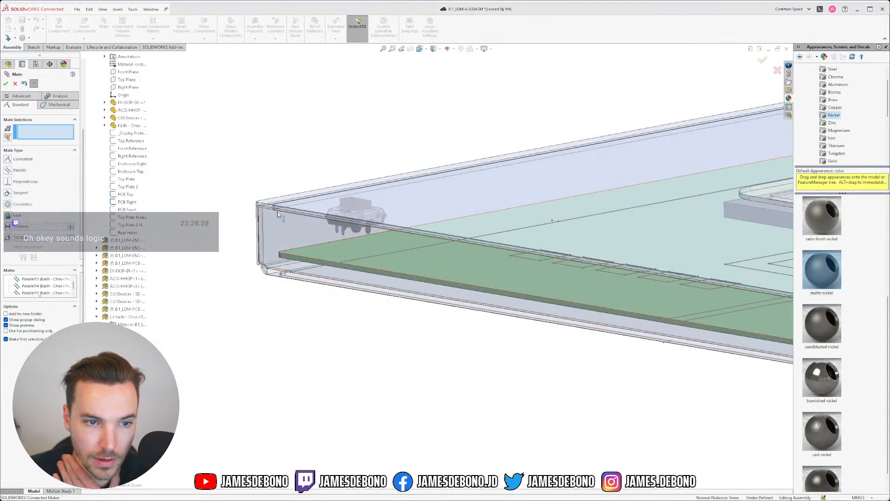
# Mate the switch's Right Plane coincident with the centre point of the first footprint square, at the row's end nearest the enclosure wall.
pyautogui.moveTo(372, 184); pyautogui.dragTo(344, 239, button='middle')
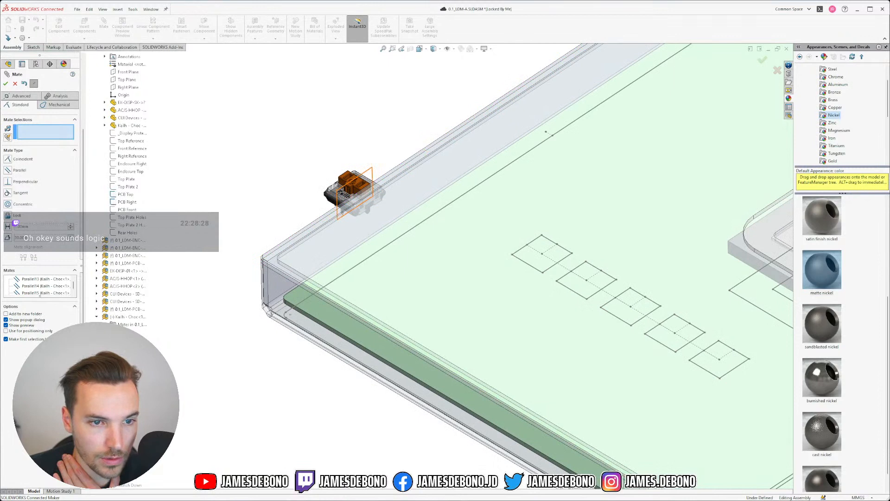
pyautogui.click(369, 185)
pyautogui.click(542, 254)
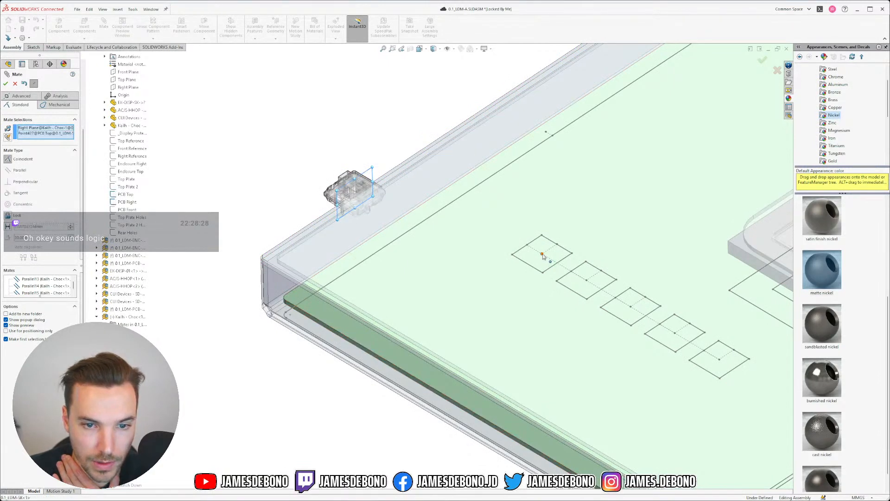
pyautogui.click(587, 246)
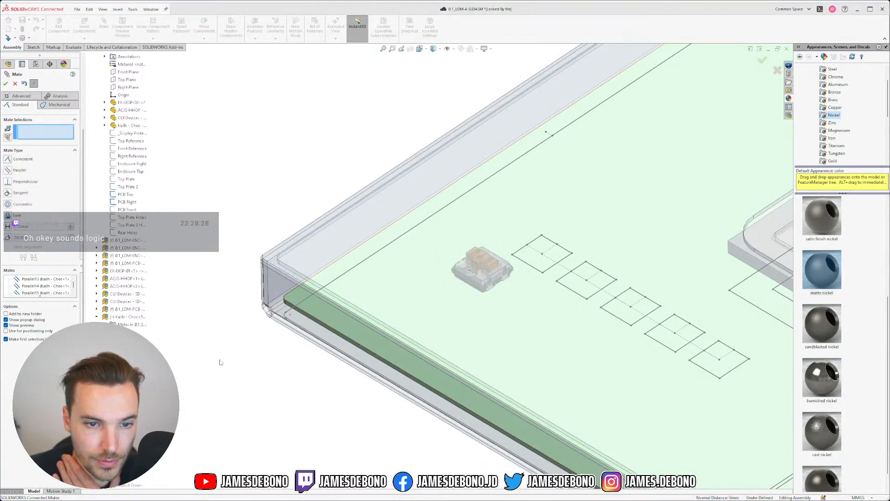
# Mate the switch's Front Plane coincident with the same centre point of the first footprint square.
pyautogui.click(129, 363)
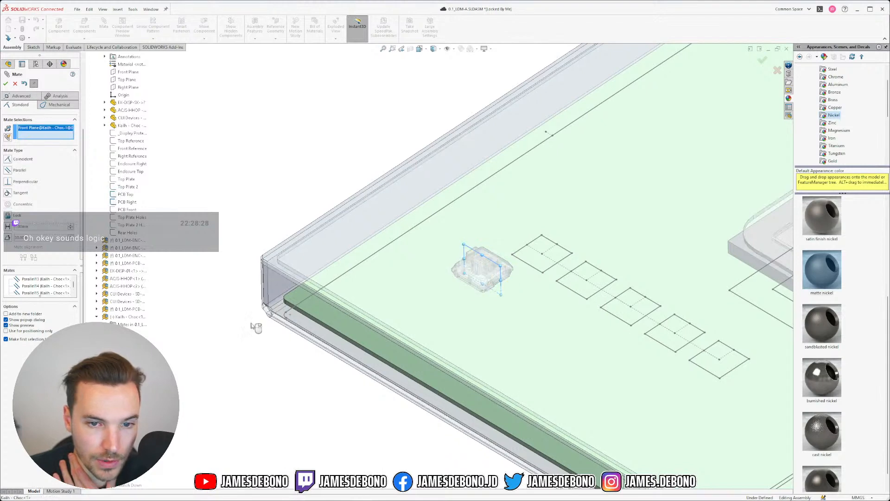
pyautogui.click(542, 255)
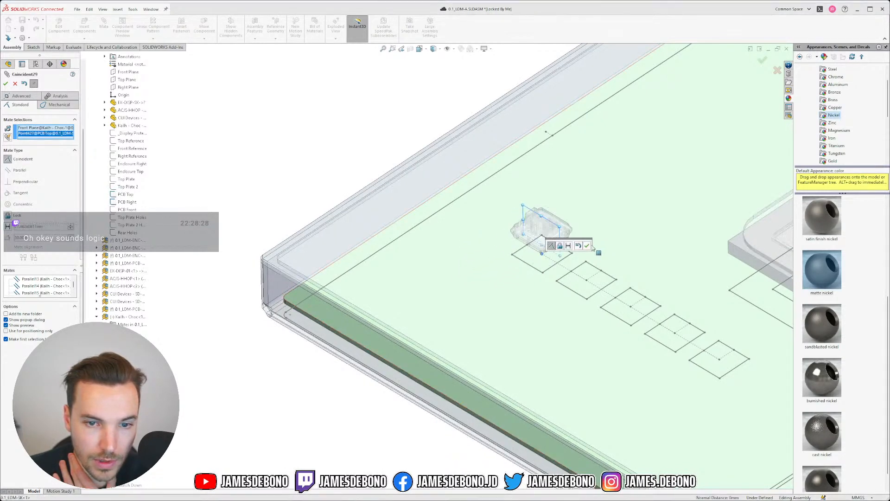
pyautogui.click(587, 245)
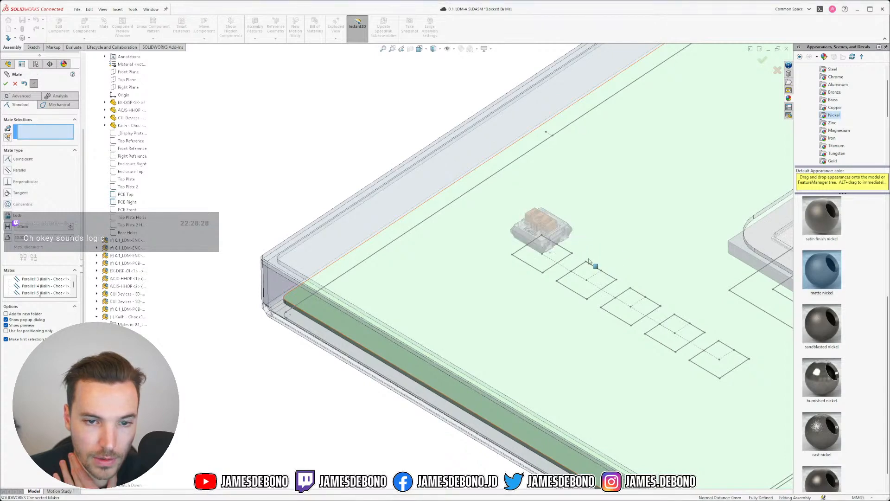
pyautogui.scroll(10, 505, 276)
pyautogui.scroll(-5, 503, 274)
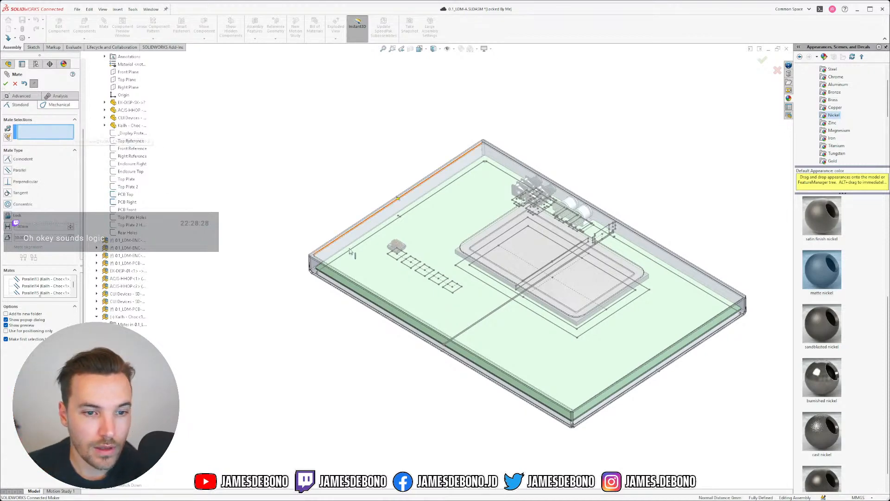
# Finish mating the switch and collapse the 0.1_LDM-SK component's features.
pyautogui.scroll(-5, 391, 261)
pyautogui.scroll(-1, 390, 260)
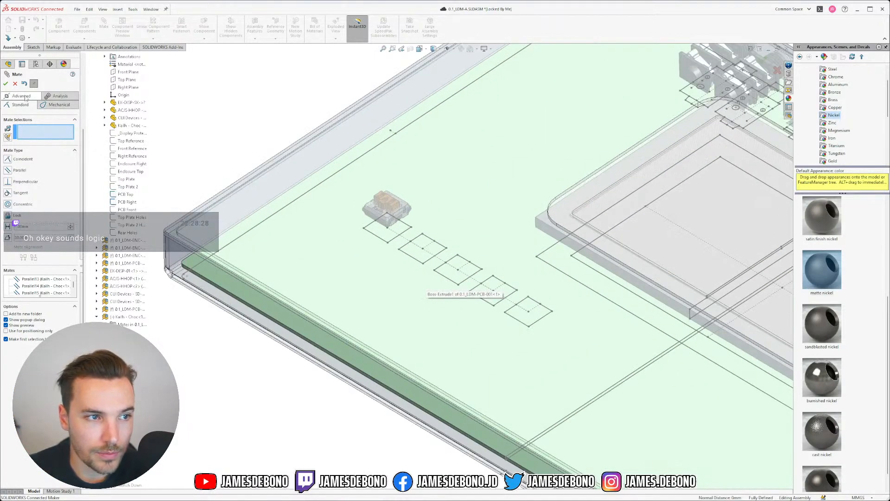
pyautogui.click(15, 84)
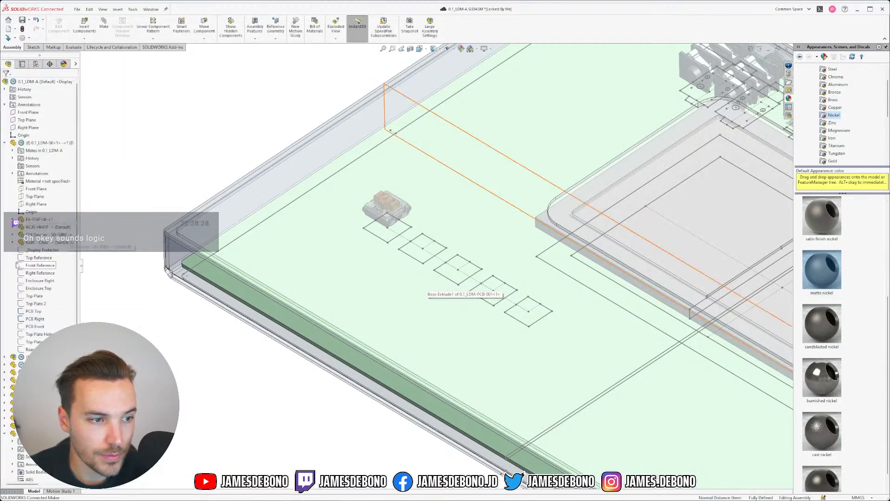
pyautogui.click(4, 143)
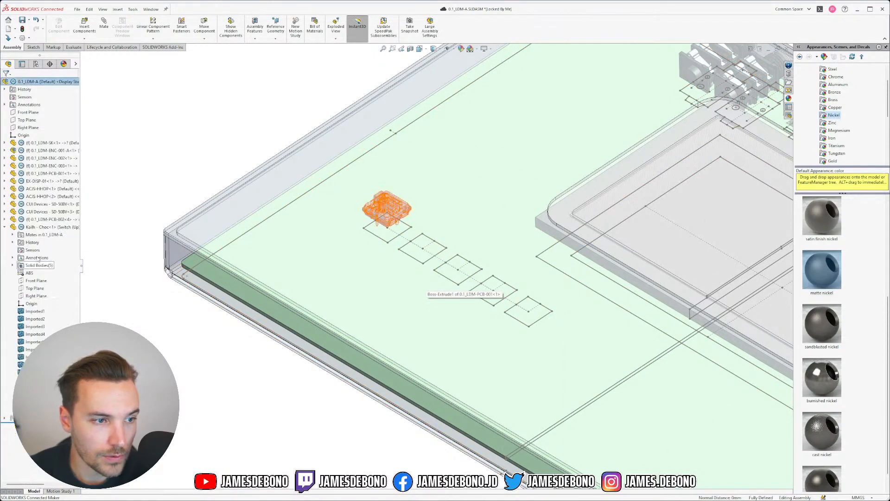
pyautogui.click(31, 227)
pyautogui.click(211, 372)
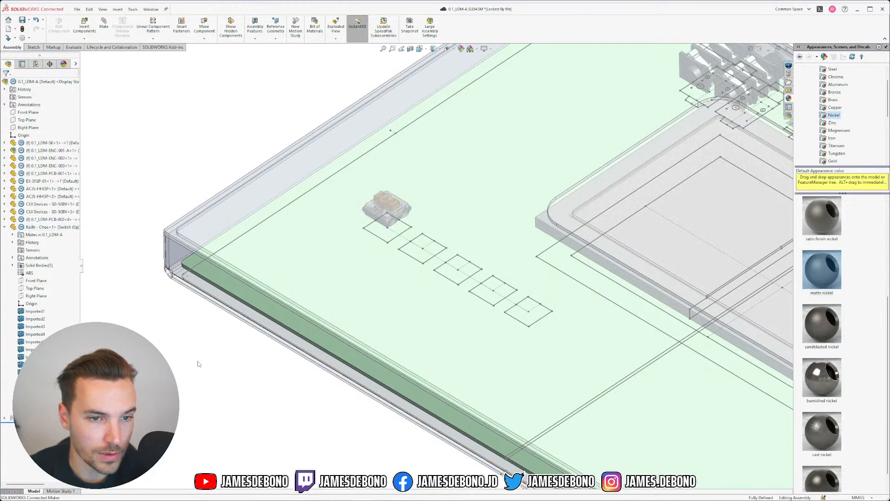
# Save the 0.1_LDM-A assembly.
pyautogui.scroll(-1, 387, 255)
pyautogui.moveTo(331, 273); pyautogui.dragTo(329, 248, button='middle')
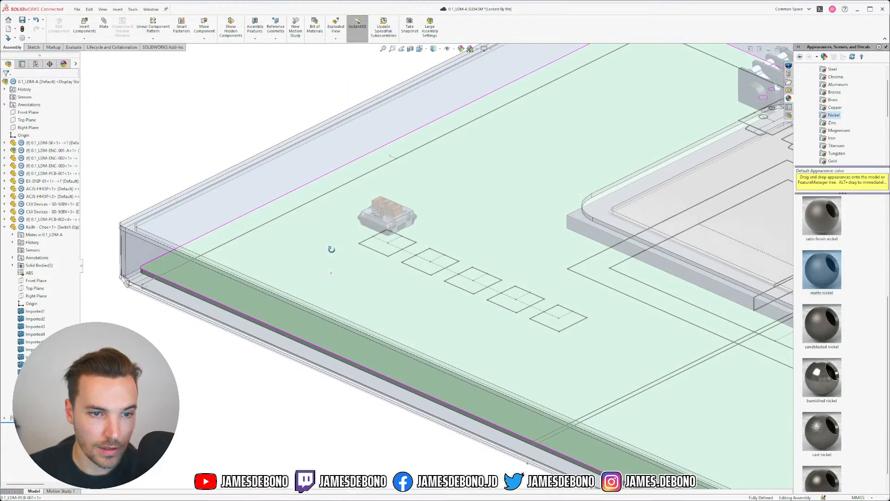
pyautogui.hotkey('ctrl', 's')
pyautogui.click(140, 111)
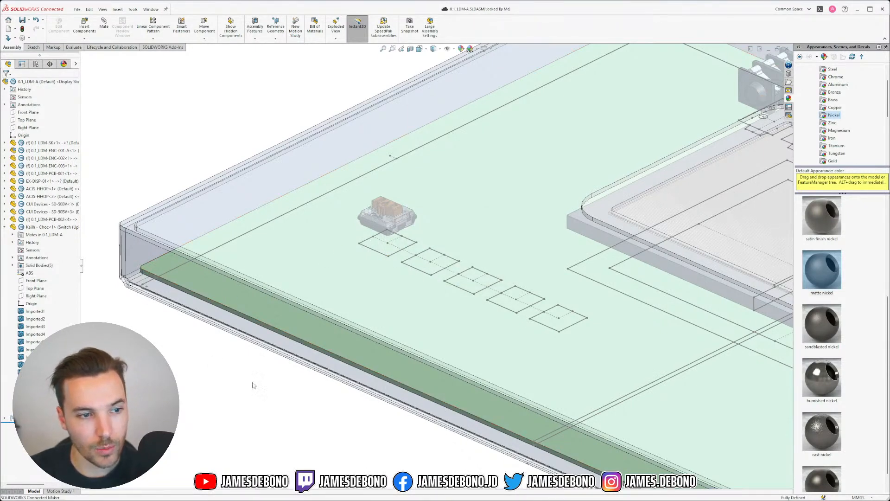
# Try deleting the 0.1_LDM-PCB-001 circuit board to examine the switch's pins above the footprint sketch, and restore the board.
pyautogui.click(312, 249)
pyautogui.press('Delete')
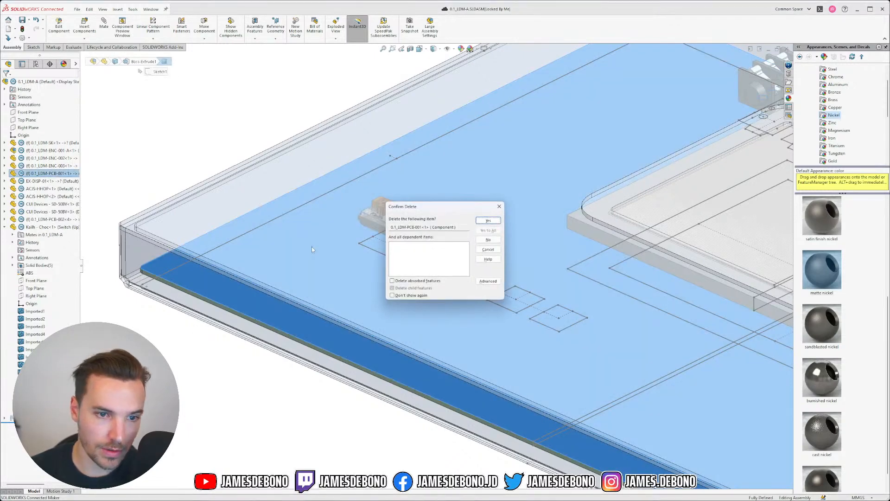
pyautogui.click(489, 221)
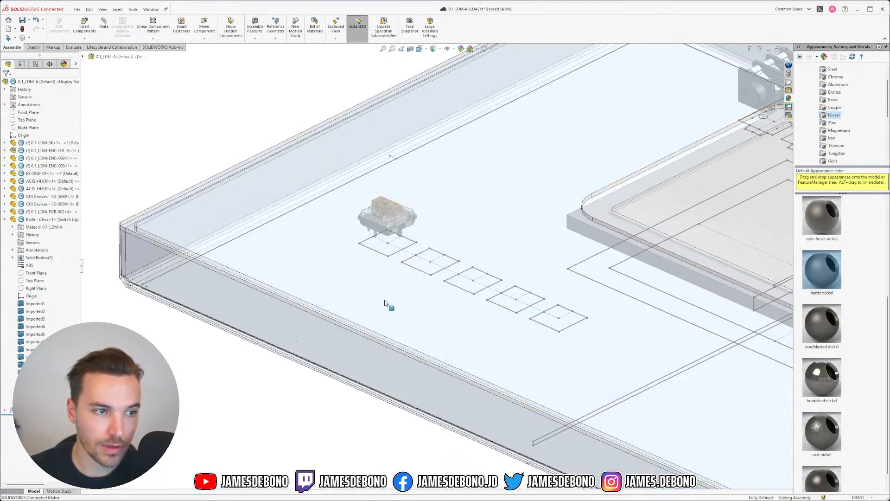
pyautogui.scroll(3, 445, 289)
pyautogui.moveTo(519, 286); pyautogui.dragTo(448, 297, button='middle')
pyautogui.scroll(-5, 420, 254)
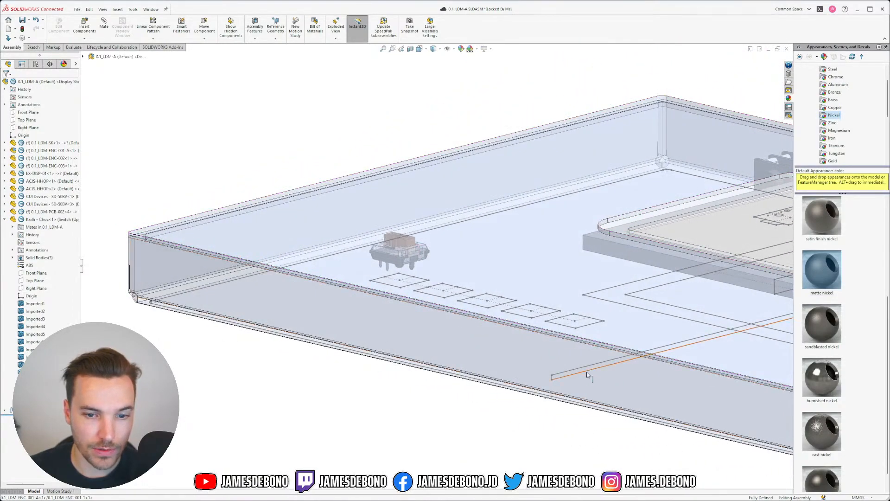
pyautogui.scroll(-2, 556, 357)
pyautogui.moveTo(493, 326); pyautogui.dragTo(490, 324, button='middle')
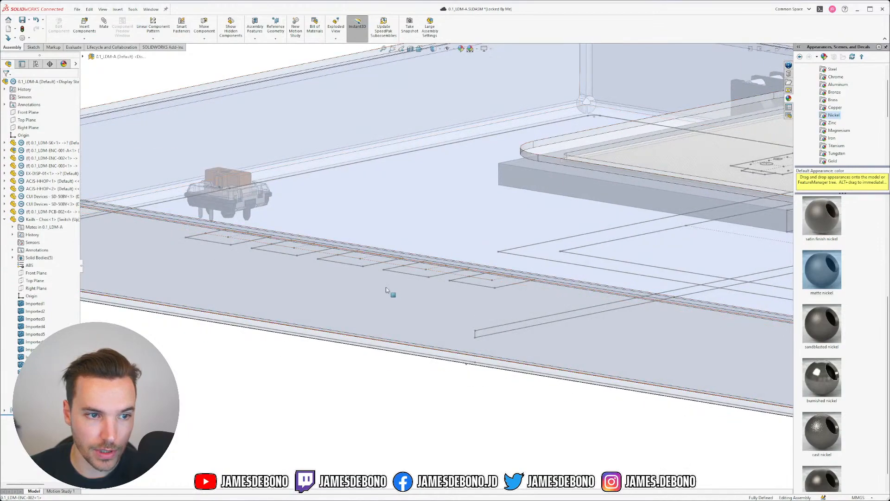
pyautogui.scroll(3, 371, 289)
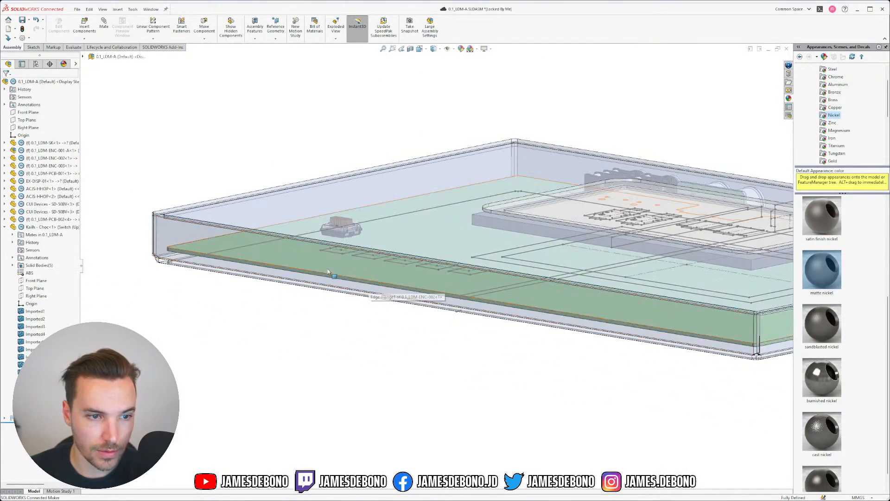
pyautogui.moveTo(338, 287); pyautogui.dragTo(362, 322, button='middle')
pyautogui.scroll(3, 363, 321)
pyautogui.scroll(-3, 384, 304)
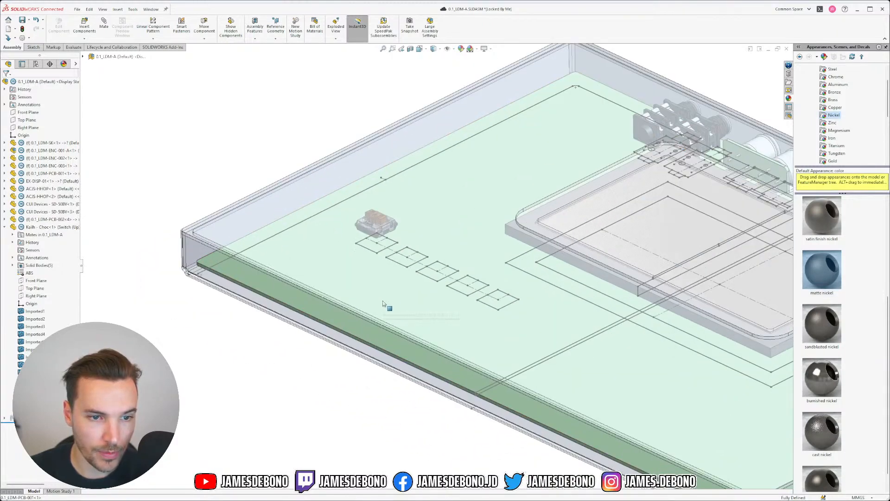
# Start a Copy with Mates of the Kailh Choc switch, repeating the references of its three parallel mates and the PCB Right coincident mate.
pyautogui.scroll(-3, 394, 253)
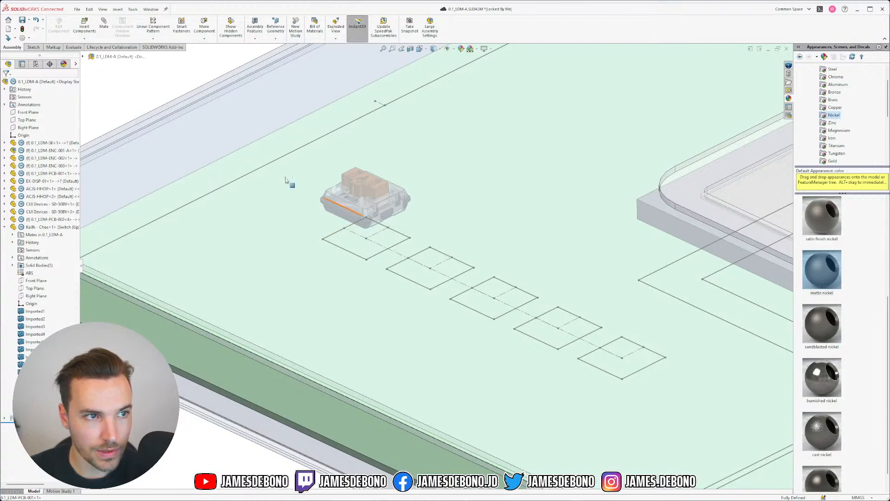
pyautogui.click(84, 38)
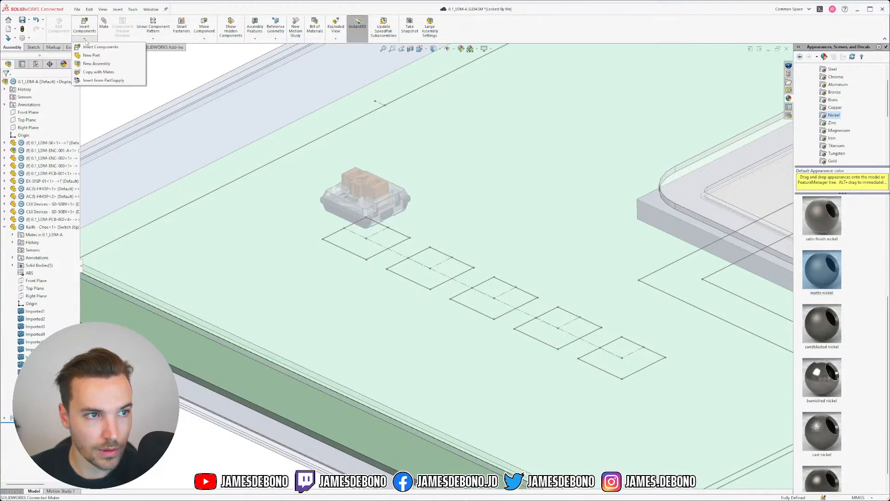
pyautogui.click(101, 74)
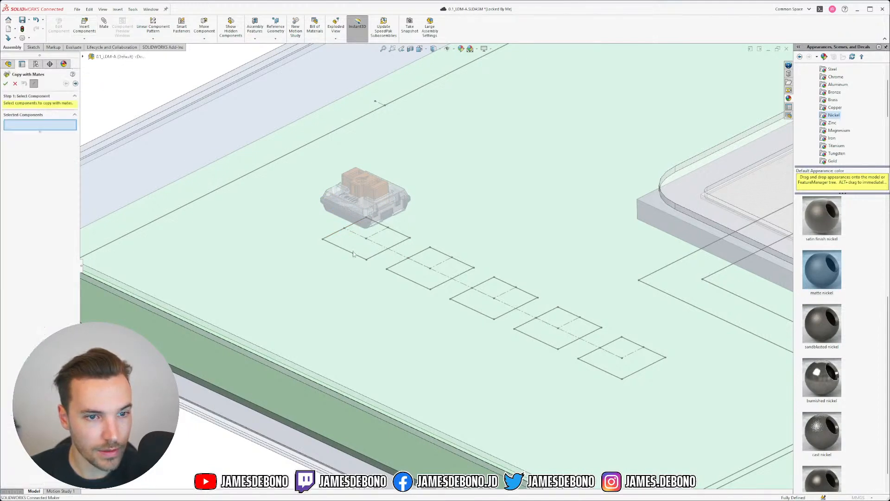
pyautogui.click(351, 222)
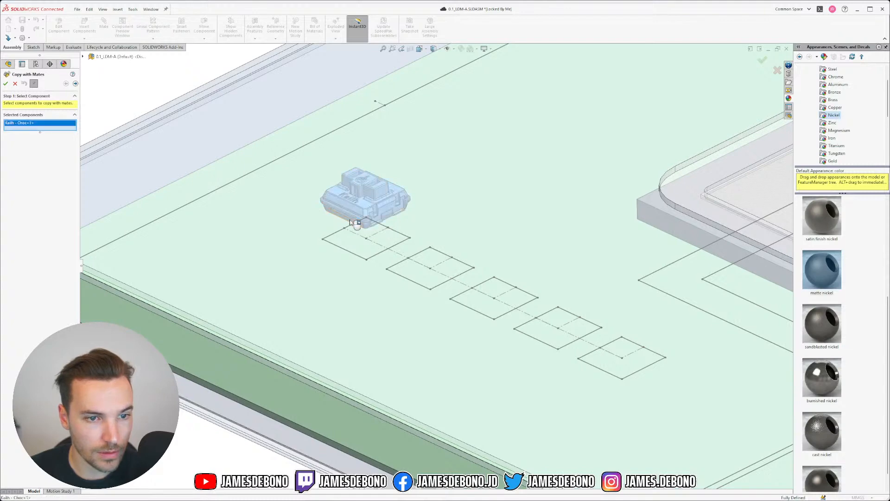
pyautogui.scroll(3, 274, 197)
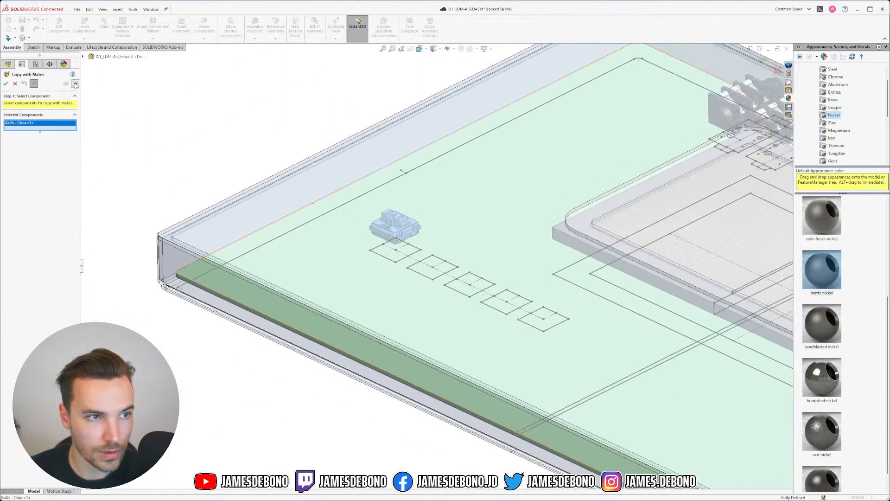
pyautogui.click(76, 84)
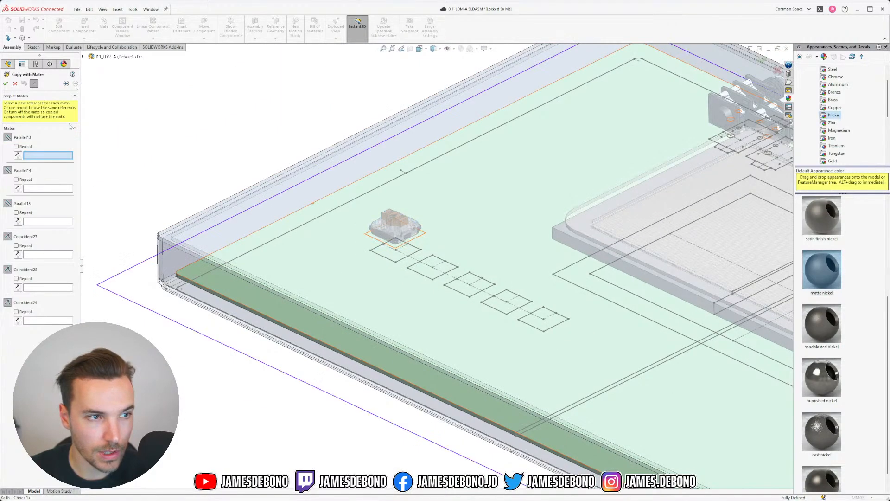
pyautogui.click(16, 147)
pyautogui.click(16, 180)
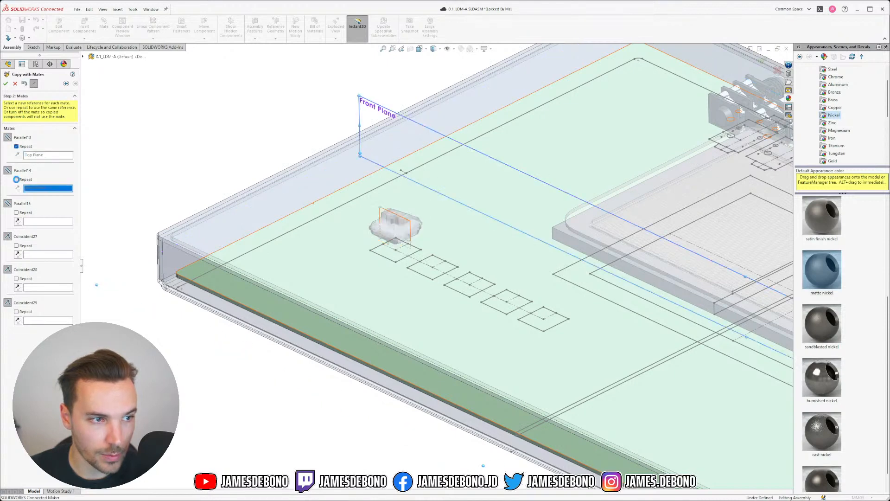
pyautogui.click(17, 213)
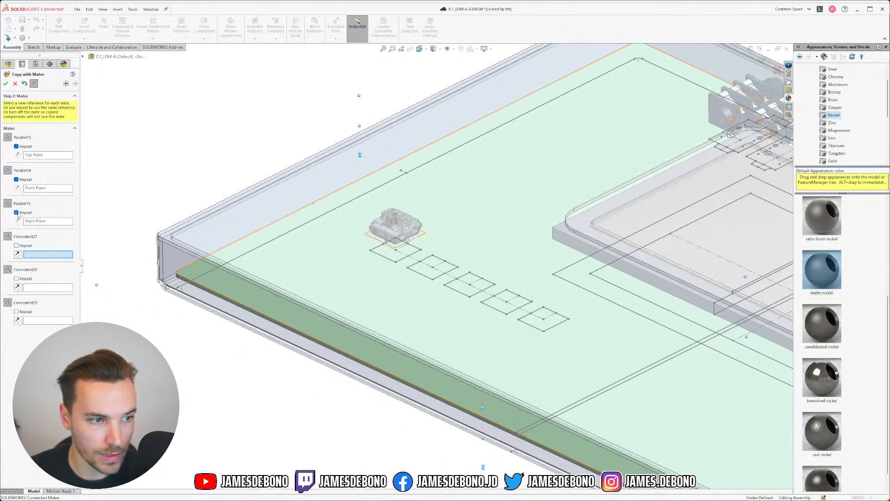
pyautogui.click(16, 245)
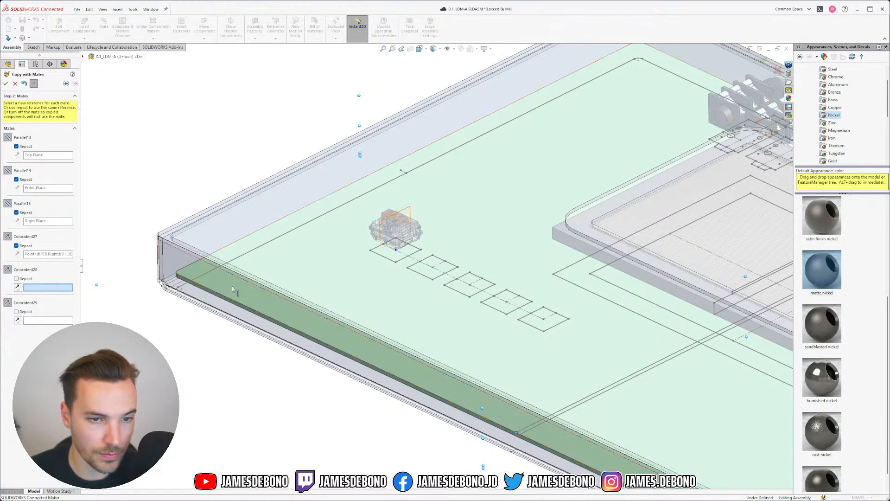
# Place a switch copy on the second footprint, using the square's centre point for both remaining coincident mates.
pyautogui.scroll(-3, 410, 272)
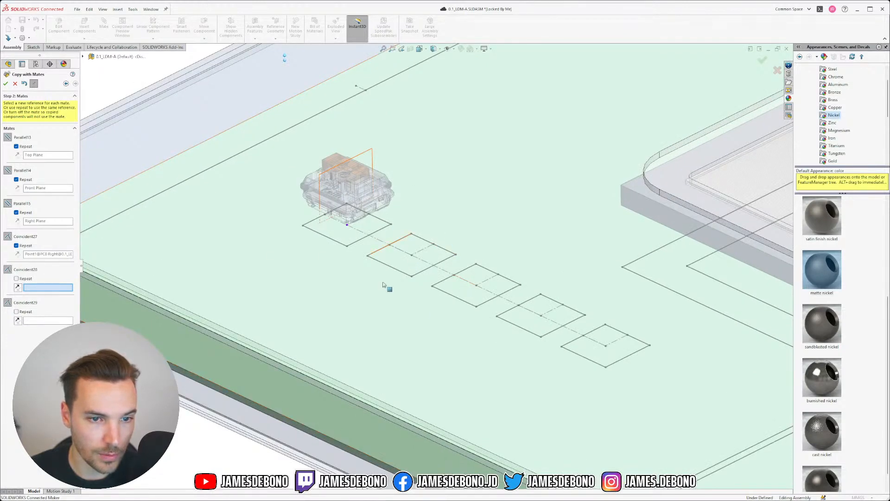
pyautogui.click(411, 256)
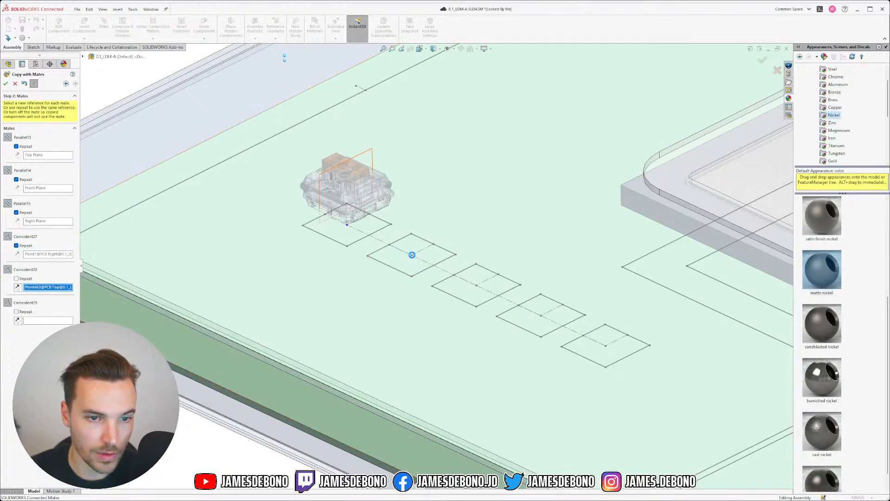
pyautogui.click(411, 255)
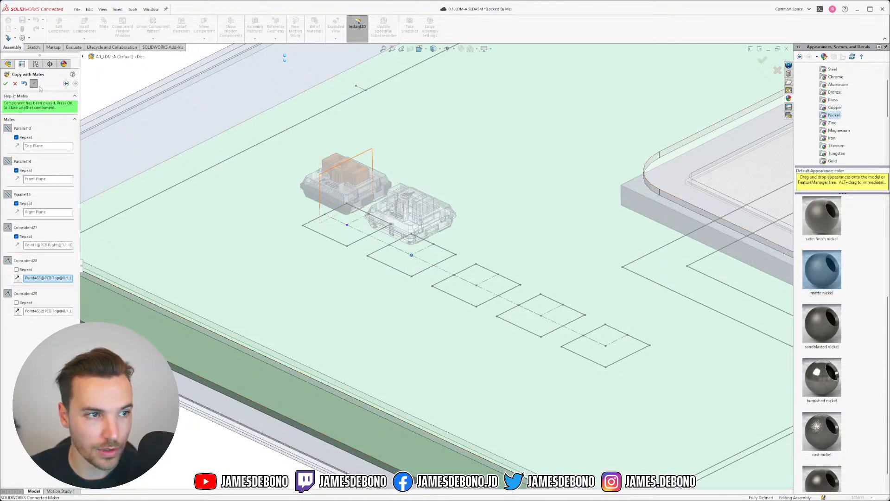
pyautogui.click(6, 84)
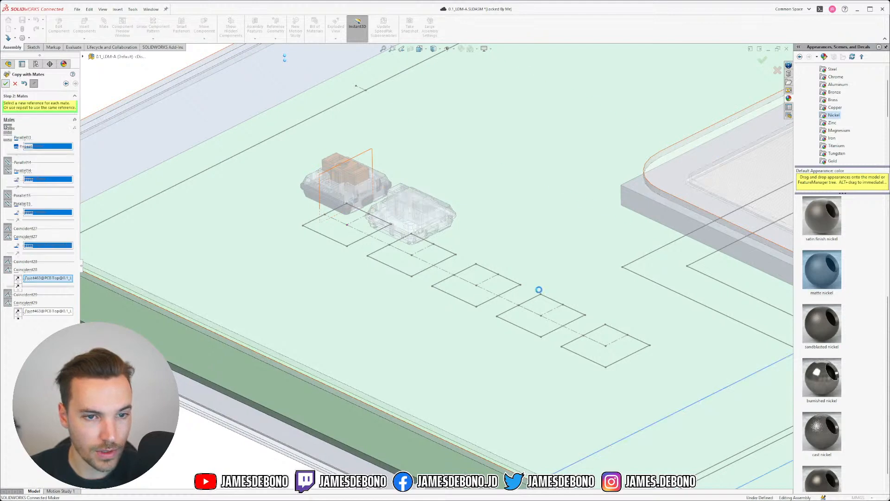
# Place another switch copy on the third footprint, using its centre point for both remaining coincident mates.
pyautogui.click(477, 286)
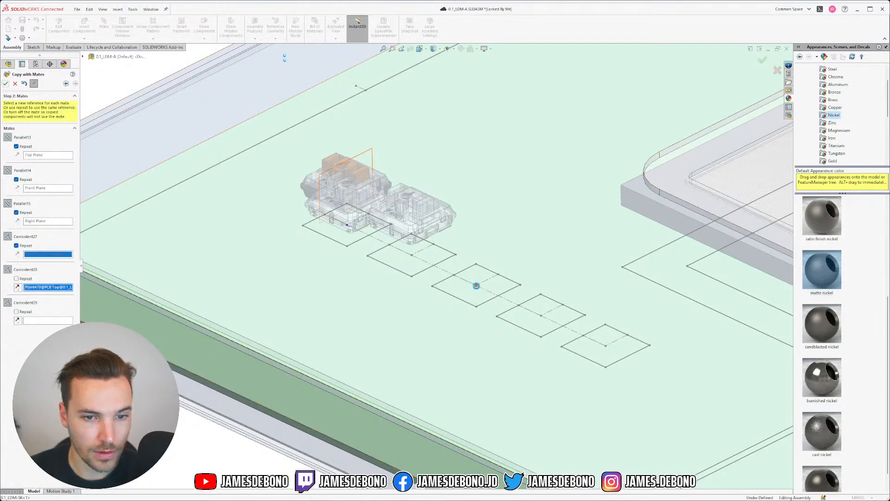
pyautogui.click(476, 286)
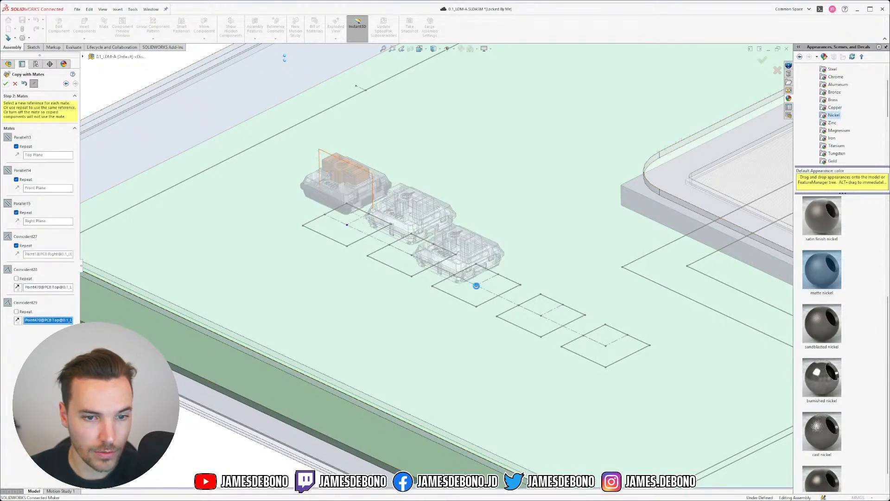
pyautogui.click(6, 84)
# Place another switch copy on the fourth footprint, using its centre point for both remaining coincident mates.
pyautogui.click(541, 316)
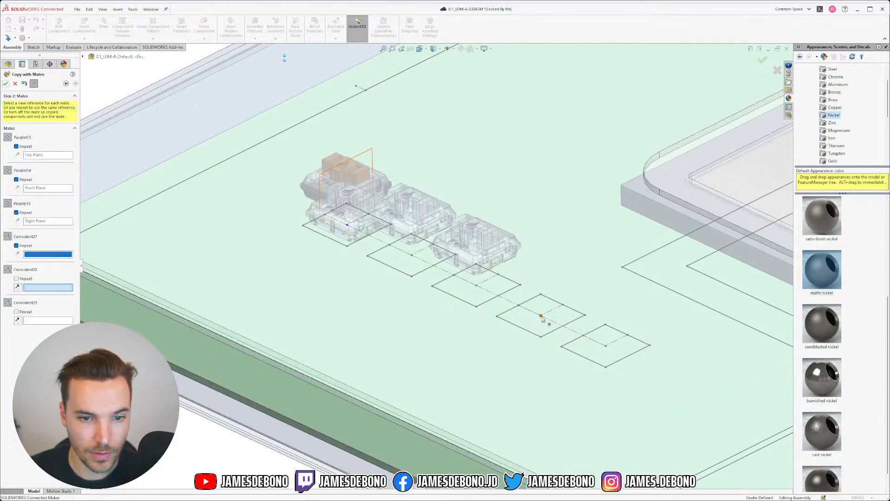
pyautogui.click(541, 316)
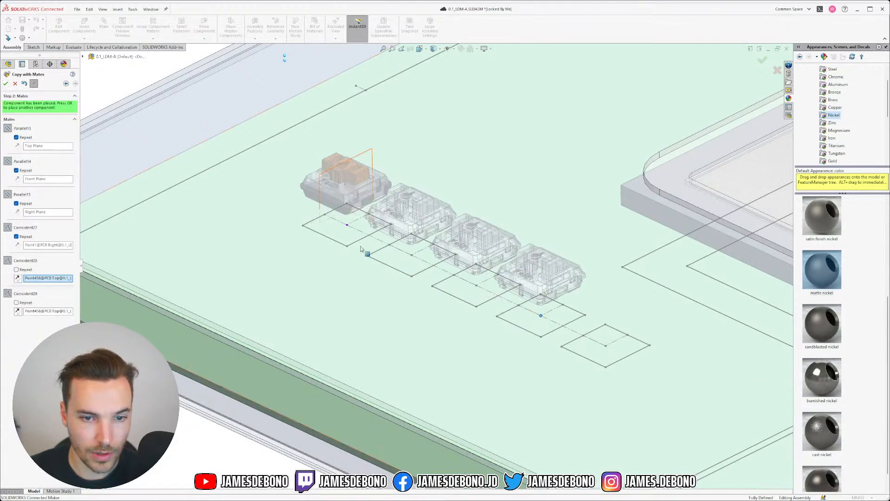
pyautogui.click(5, 84)
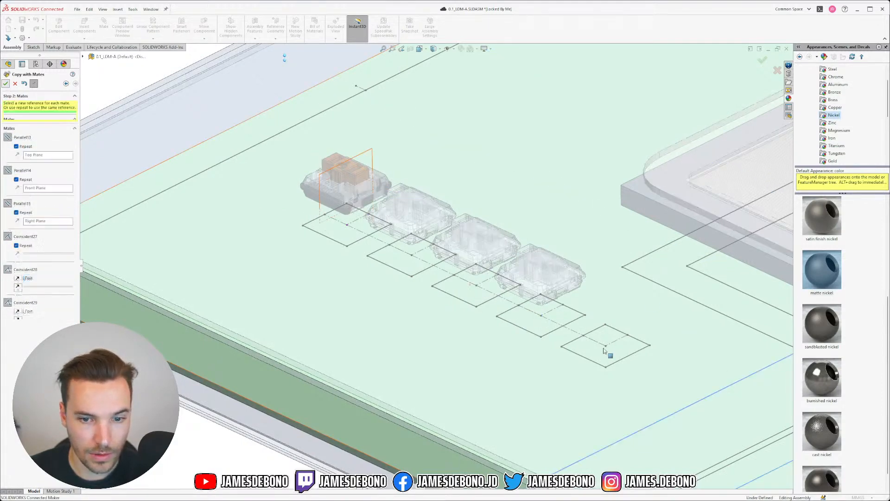
# Place the last switch copy on the fifth footprint's centre point for both remaining coincident mates, and finish copying.
pyautogui.click(605, 346)
pyautogui.click(606, 345)
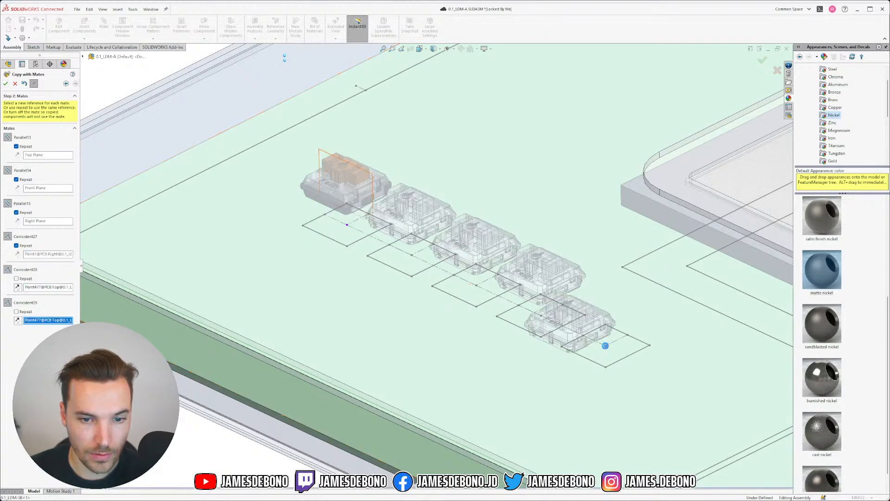
pyautogui.click(5, 84)
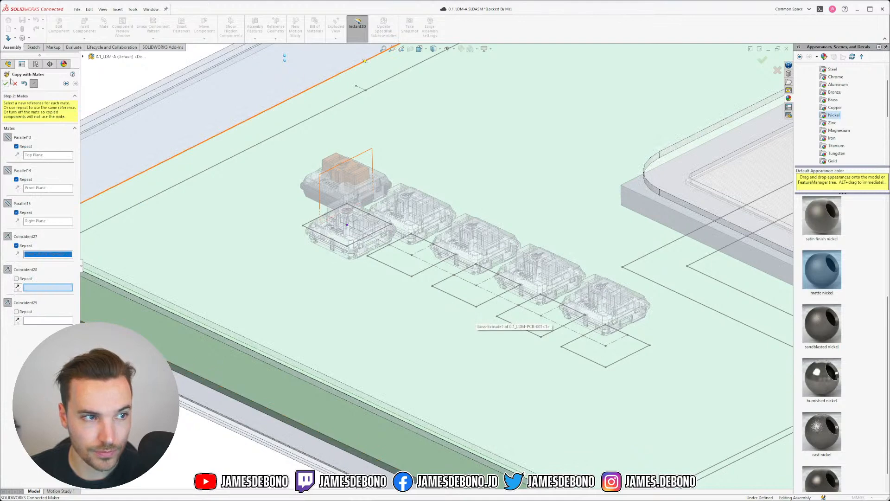
pyautogui.press('Escape')
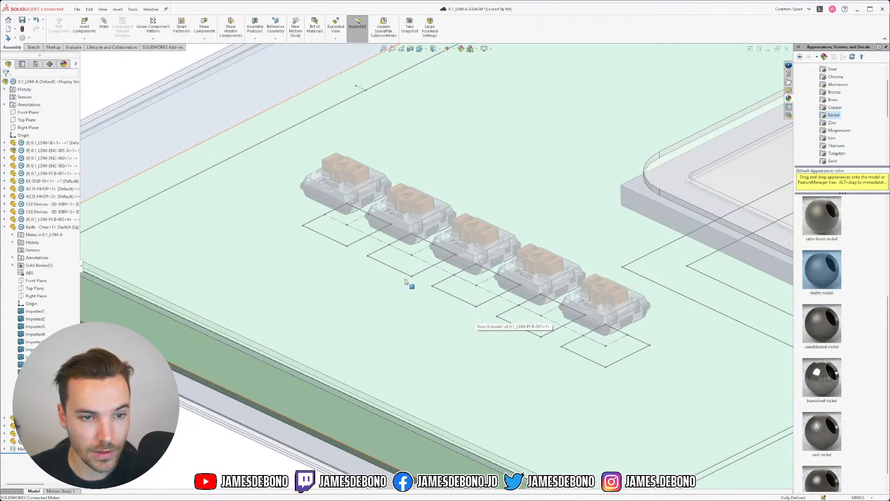
# Collapse the first Kailh Choc switch's features in the assembly tree.
pyautogui.scroll(3, 496, 302)
pyautogui.scroll(-3, 510, 304)
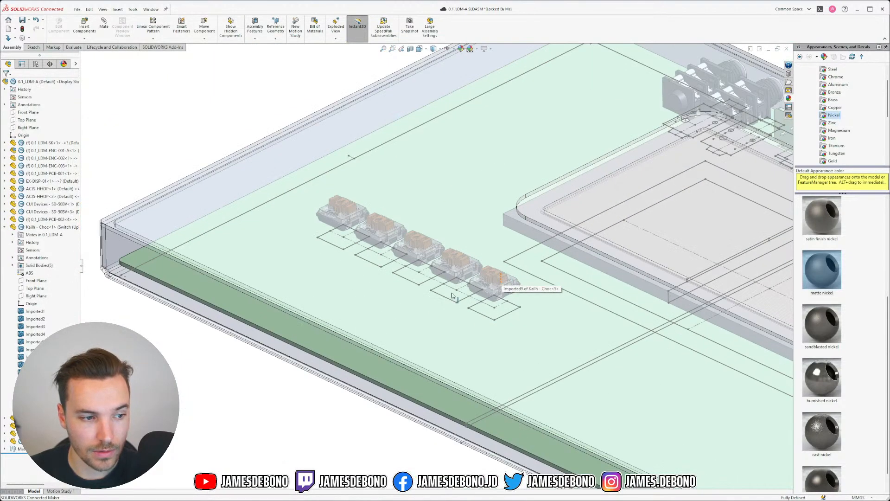
pyautogui.click(4, 227)
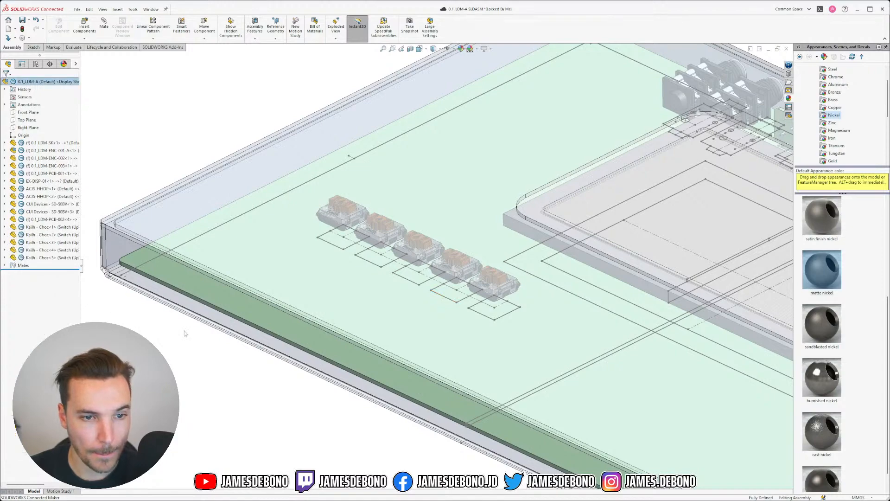
# Open the PCB Top sketch that contains the five switch footprints for editing.
pyautogui.scroll(1, 471, 279)
pyautogui.scroll(-1, 469, 280)
pyautogui.moveTo(465, 281); pyautogui.dragTo(466, 301, button='middle')
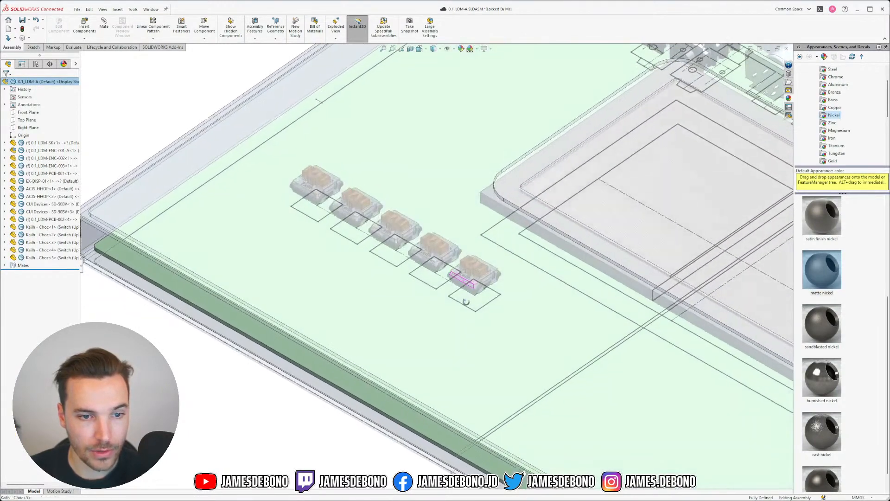
pyautogui.scroll(2, 465, 302)
pyautogui.rightClick(452, 289)
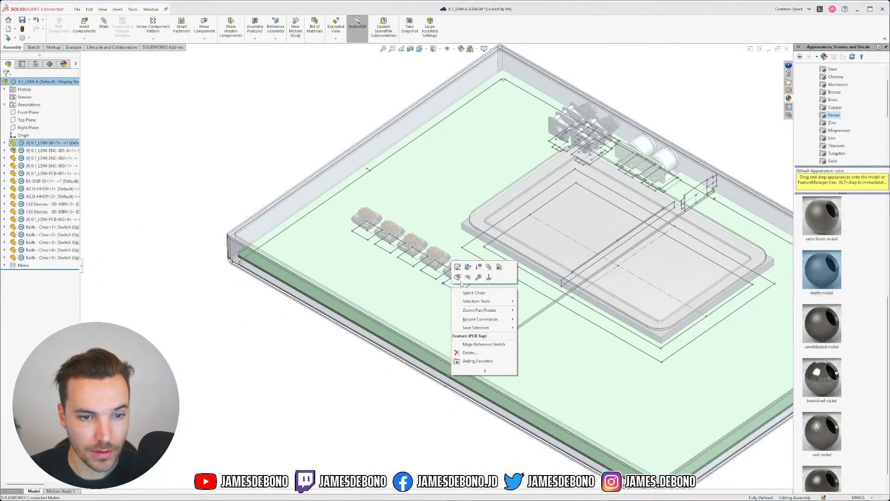
pyautogui.click(458, 267)
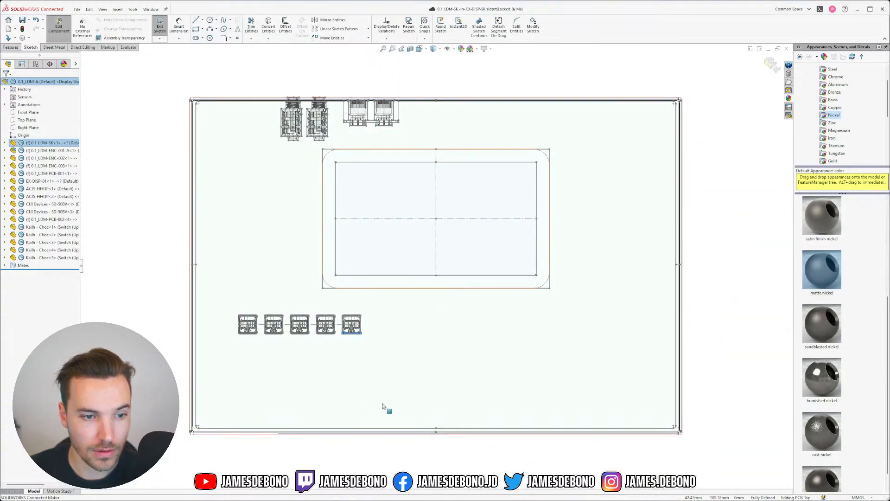
# Set the spacing between adjacent switch footprints to 30 mm.
pyautogui.moveTo(408, 381)
pyautogui.mouseDown(button='middle')
pyautogui.moveTo(372, 301)
pyautogui.moveTo(305, 307)
pyautogui.mouseUp(button='middle')
pyautogui.click(296, 255)
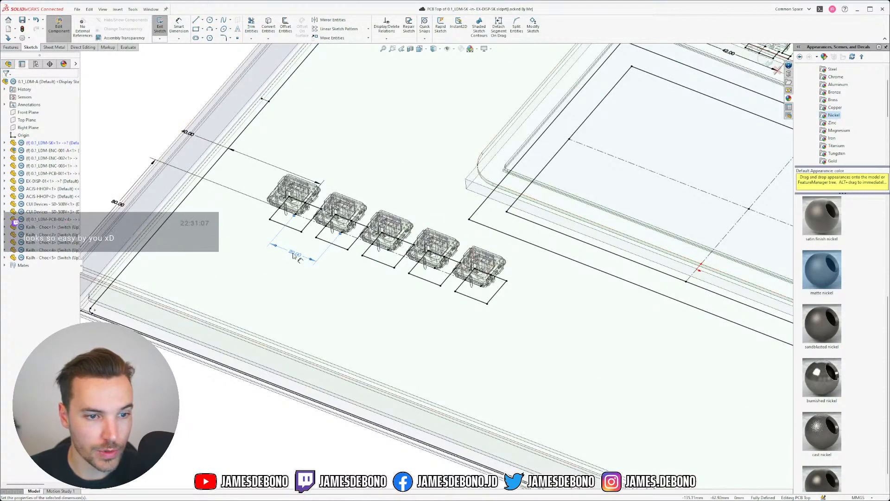
pyautogui.doubleClick(295, 255)
pyautogui.write('30')
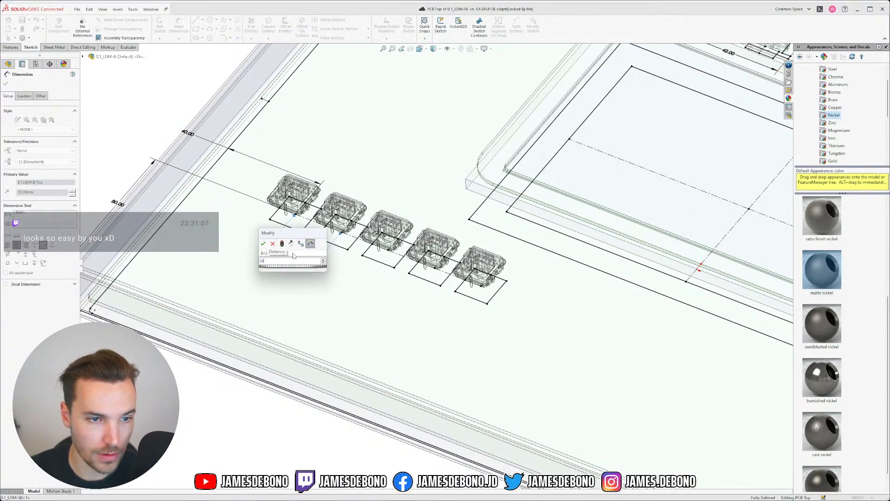
pyautogui.press('Return')
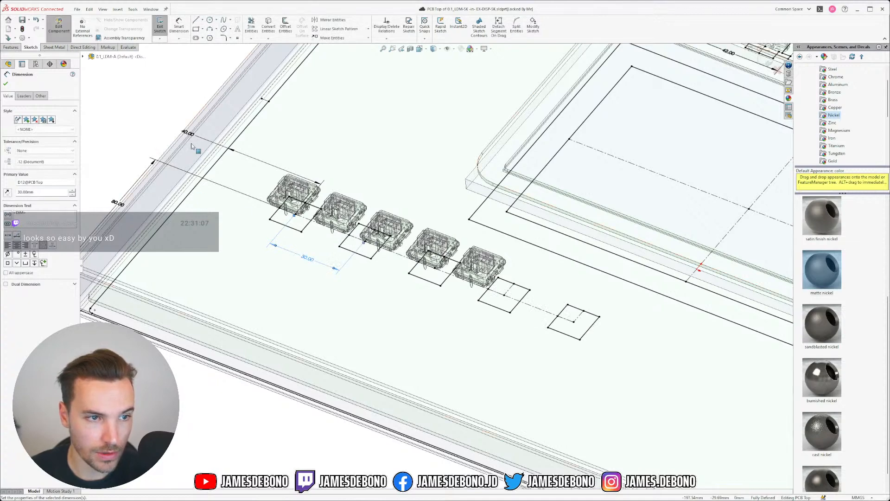
# Set the switch row's distance from the front edge of the PCB to 70 mm, and finish editing the sketch part.
pyautogui.doubleClick(119, 205)
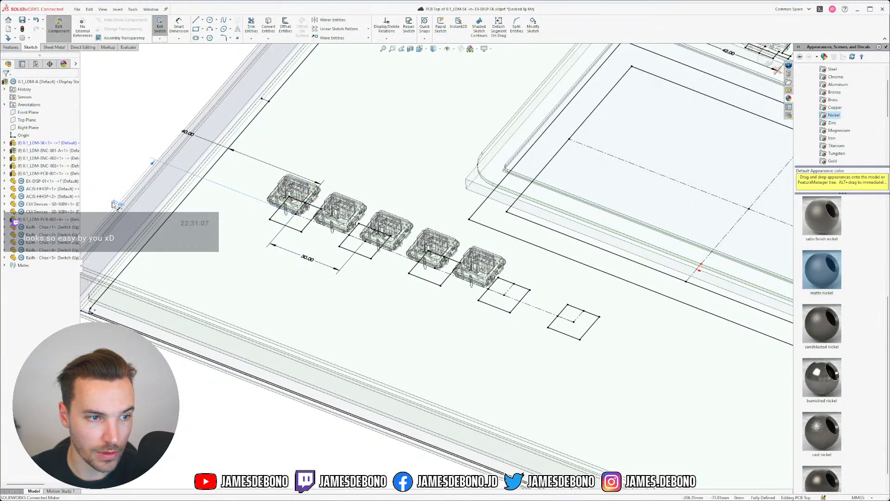
pyautogui.write('70')
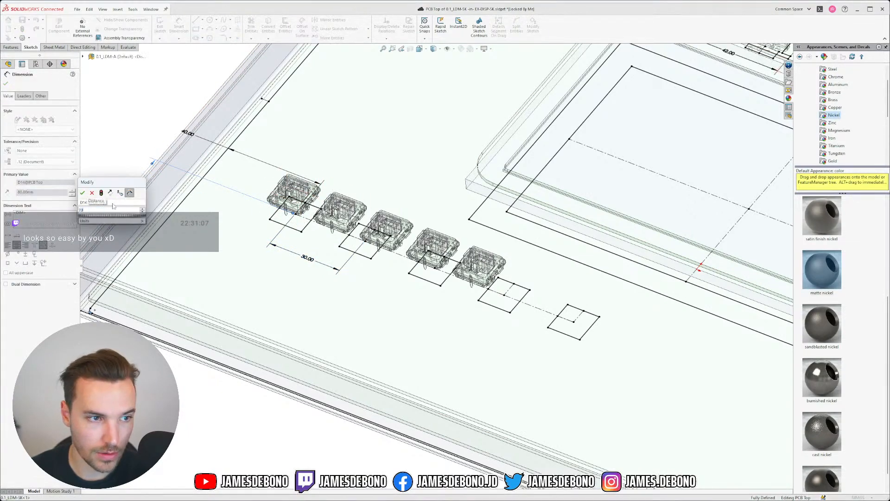
pyautogui.press('Return')
pyautogui.scroll(5, 269, 265)
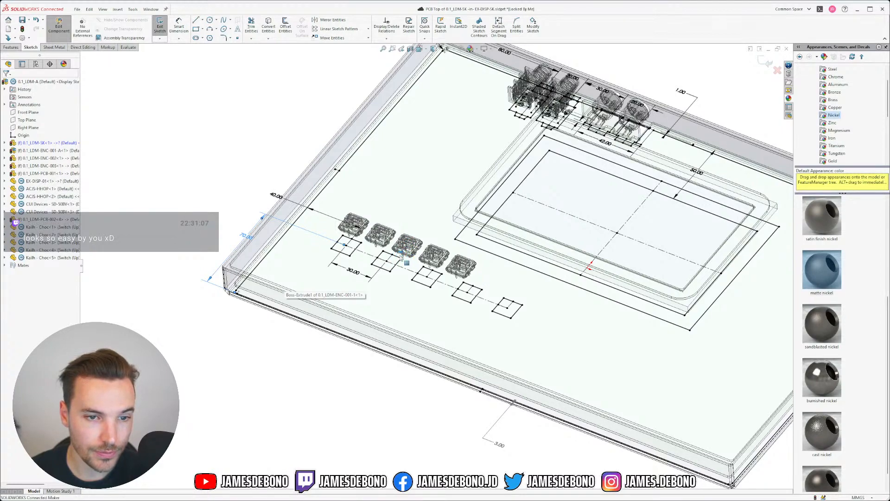
pyautogui.moveTo(428, 309); pyautogui.dragTo(397, 289, button='middle')
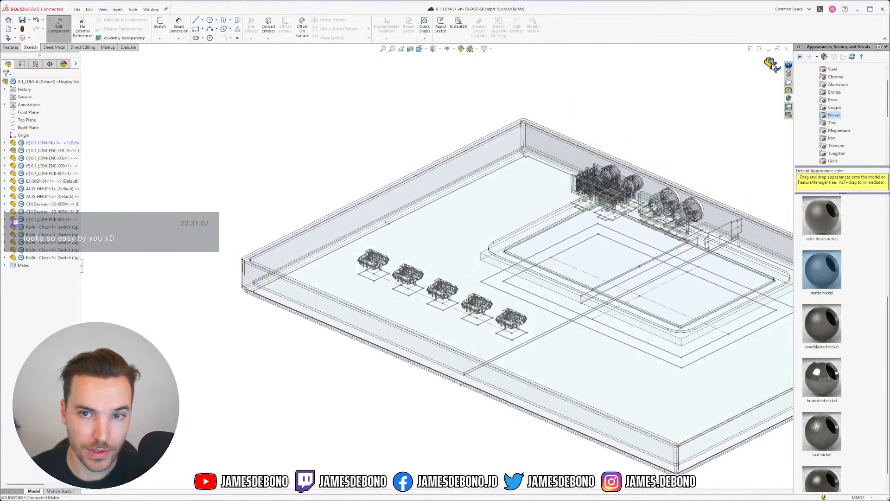
pyautogui.click(771, 64)
# Inspect the five respaced switches against their footprints from above and from the underside of the PCB.
pyautogui.scroll(-3, 432, 317)
pyautogui.moveTo(432, 316)
pyautogui.mouseDown(button='middle')
pyautogui.moveTo(433, 283)
pyautogui.moveTo(451, 277)
pyautogui.moveTo(445, 318)
pyautogui.moveTo(440, 275)
pyautogui.moveTo(417, 314)
pyautogui.mouseUp(button='middle')
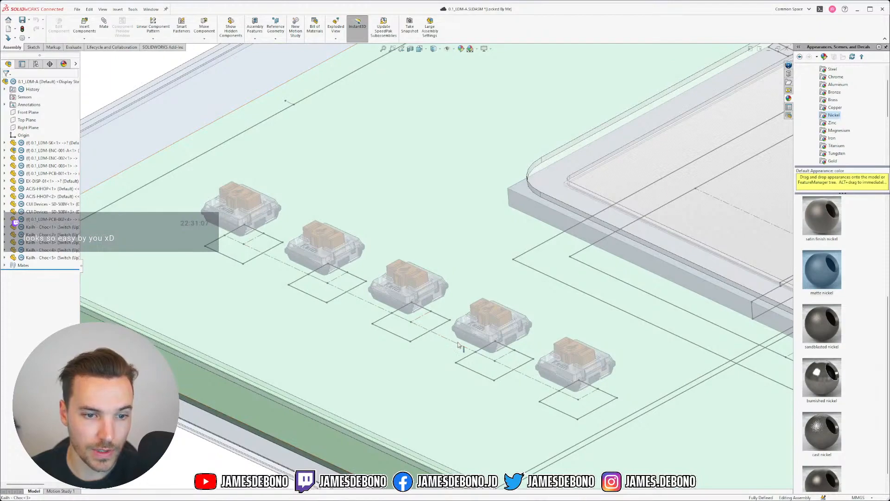
pyautogui.scroll(5, 436, 350)
pyautogui.moveTo(436, 349); pyautogui.dragTo(375, 276, button='middle')
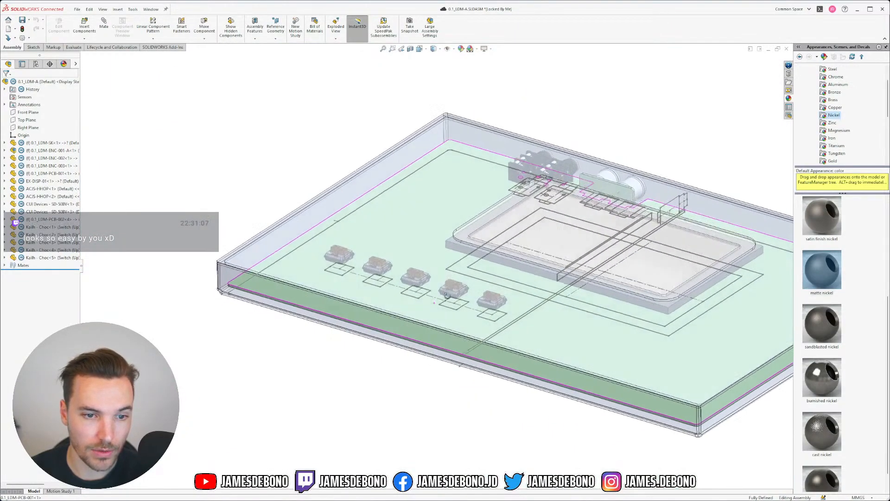
pyautogui.scroll(-5, 374, 274)
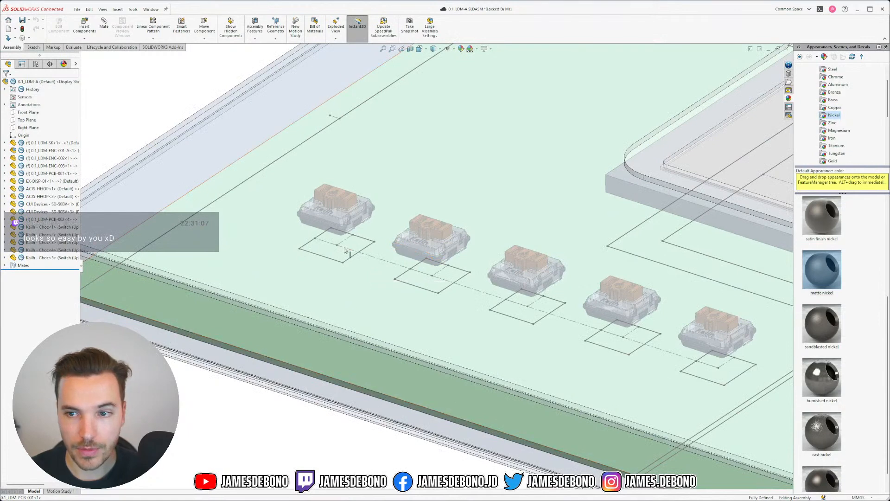
pyautogui.scroll(-3, 312, 247)
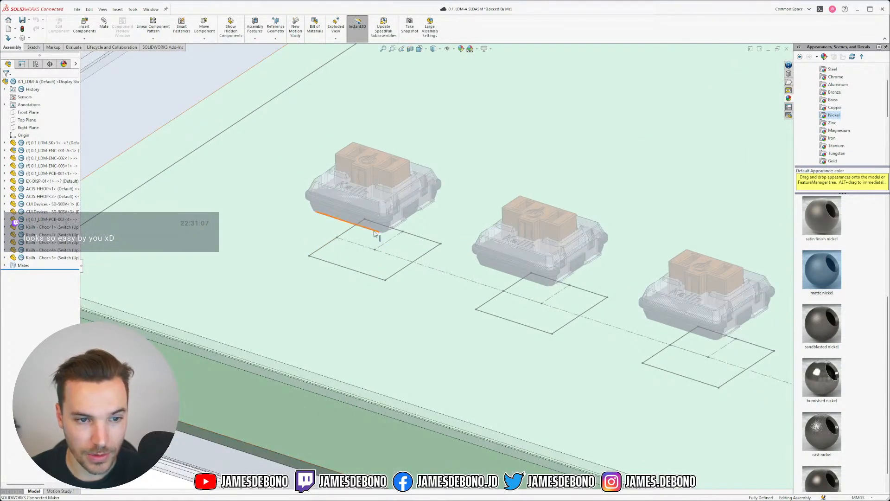
pyautogui.moveTo(391, 240); pyautogui.dragTo(407, 150, button='middle')
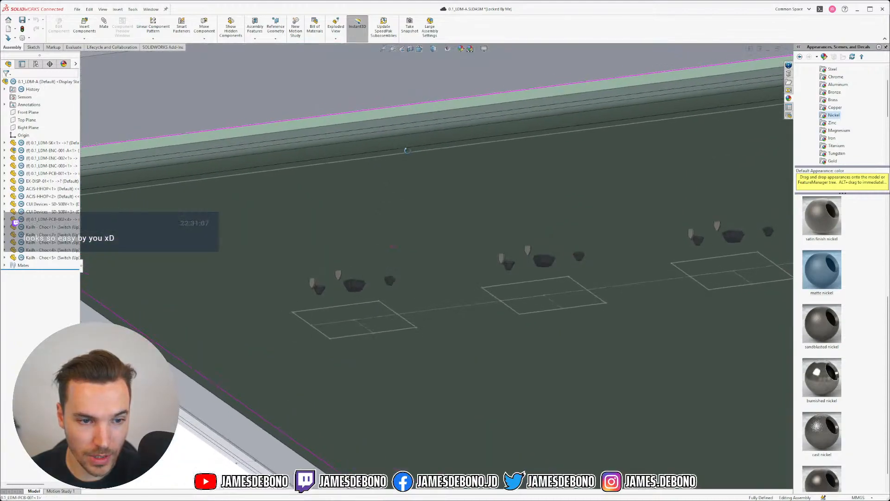
pyautogui.moveTo(387, 225); pyautogui.dragTo(366, 297, button='middle')
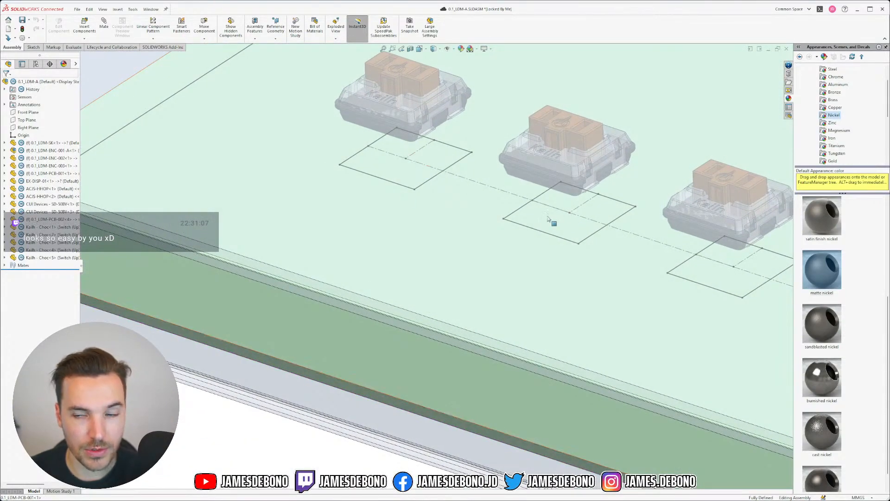
pyautogui.scroll(5, 582, 228)
pyautogui.scroll(-2, 556, 269)
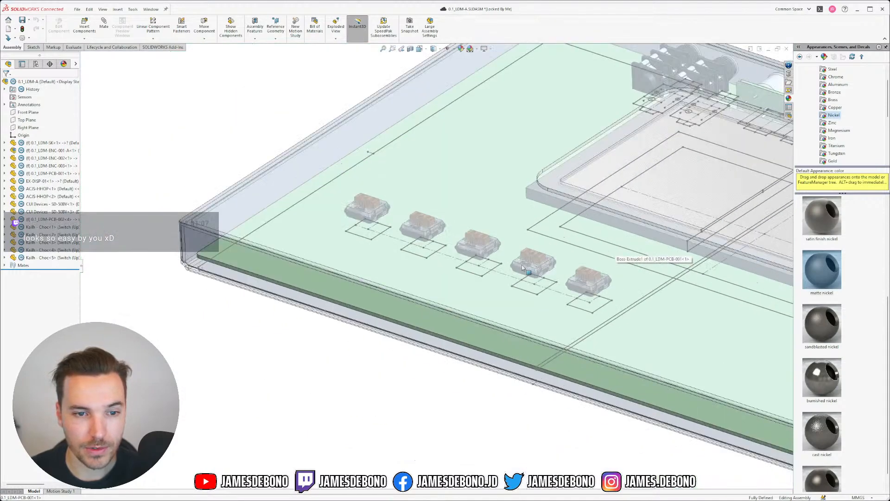
pyautogui.scroll(-2, 518, 268)
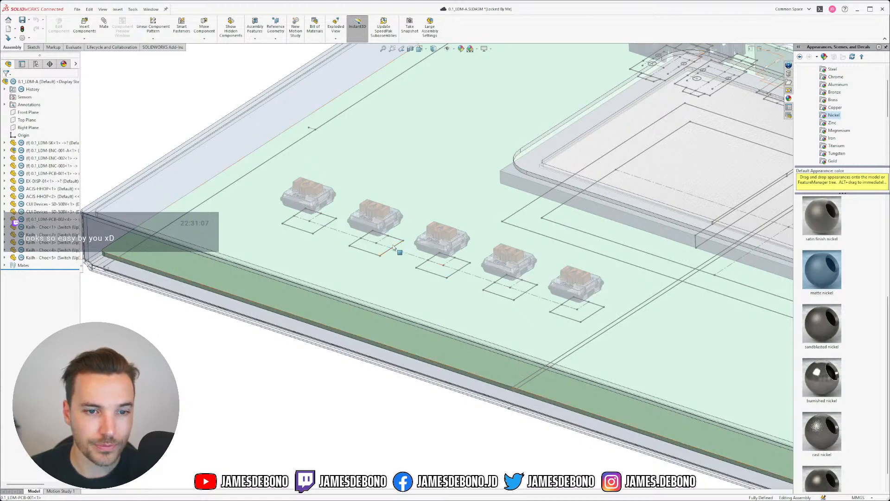
pyautogui.scroll(2, 390, 253)
pyautogui.moveTo(453, 284); pyautogui.dragTo(443, 268, button='middle')
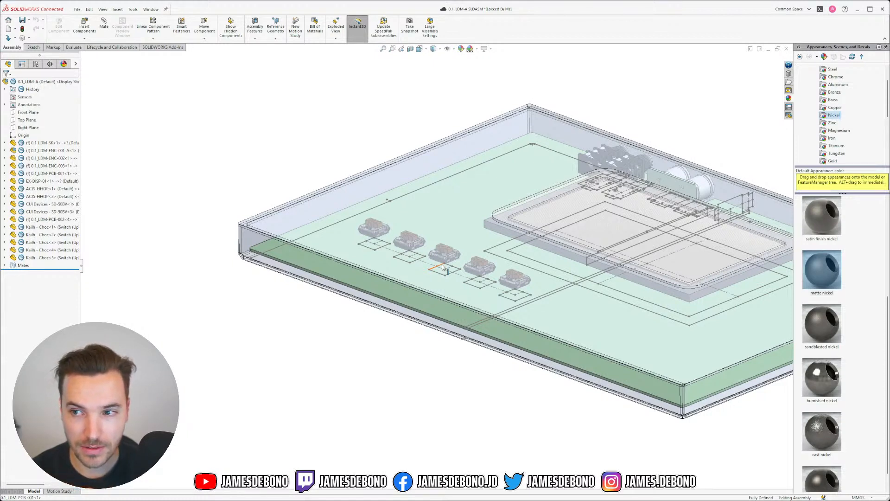
# Hide the PCB Top sketch and the remaining layout sketches, and save the assembly with all its modified documents.
pyautogui.click(533, 261)
pyautogui.click(565, 241)
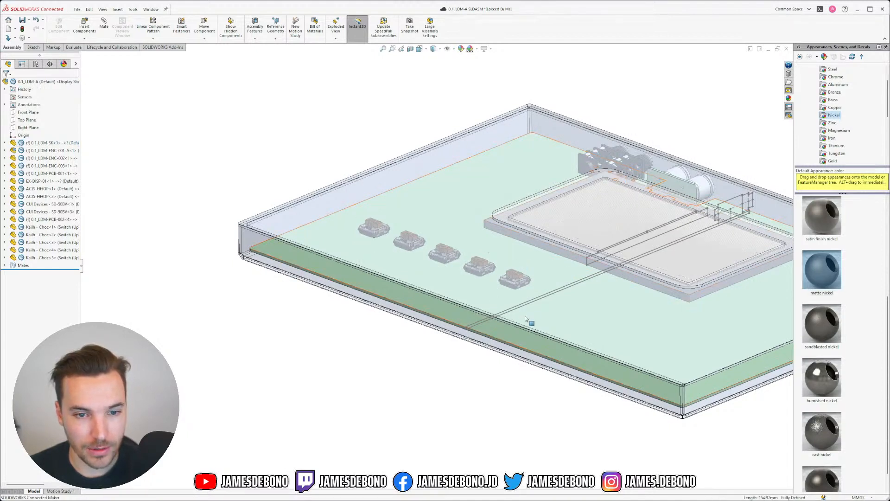
pyautogui.click(528, 300)
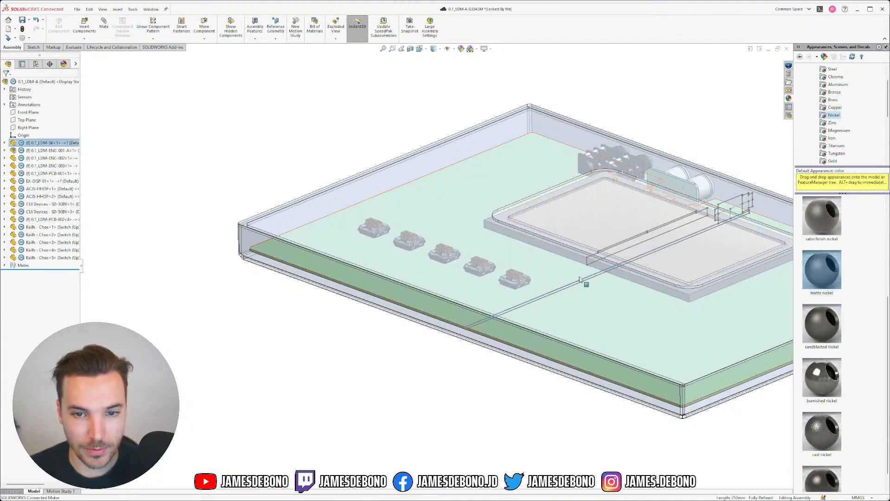
pyautogui.moveTo(570, 298)
pyautogui.mouseDown(button='middle')
pyautogui.moveTo(509, 277)
pyautogui.moveTo(506, 266)
pyautogui.moveTo(503, 331)
pyautogui.mouseUp(button='middle')
pyautogui.scroll(2, 569, 287)
pyautogui.scroll(-2, 580, 261)
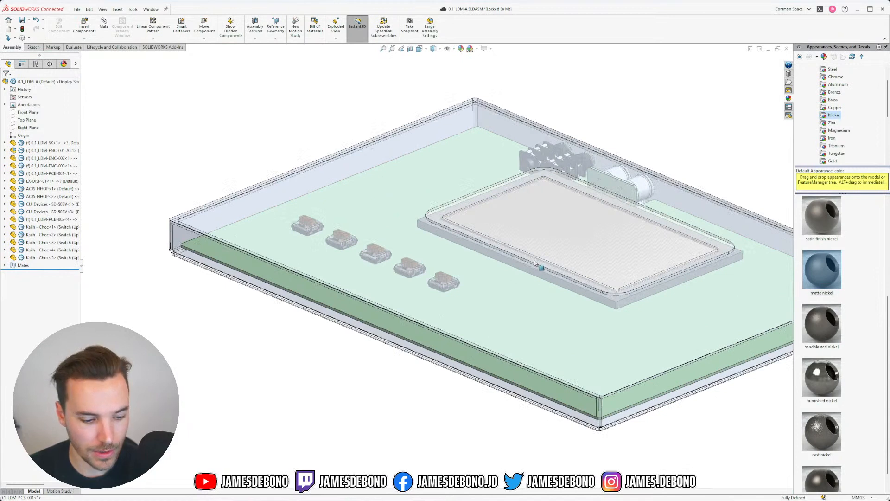
pyautogui.hotkey('ctrl', 's')
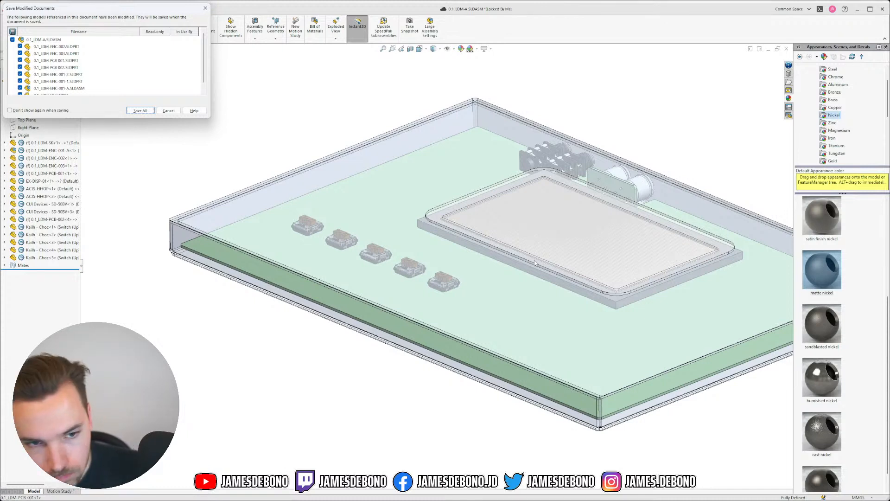
pyautogui.click(139, 110)
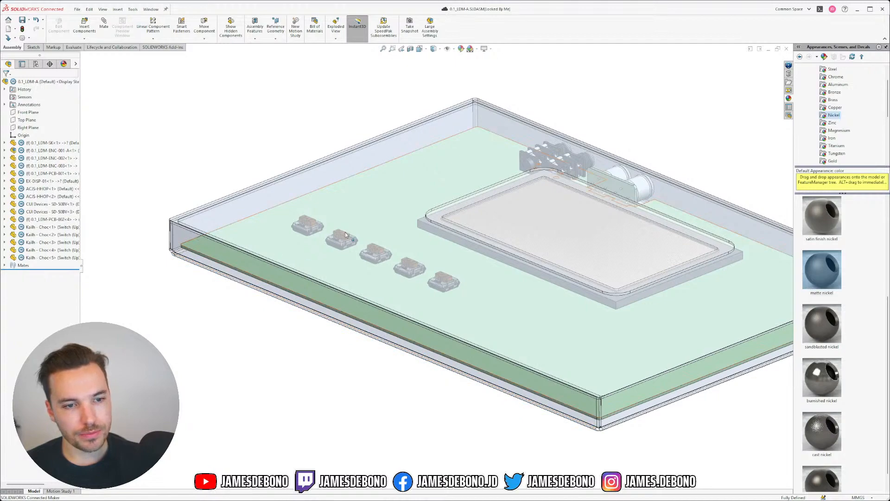
# Examine the row of five switches and their height within the enclosure, up close and from low angles.
pyautogui.scroll(-5, 329, 220)
pyautogui.moveTo(329, 220); pyautogui.dragTo(410, 298, button='middle')
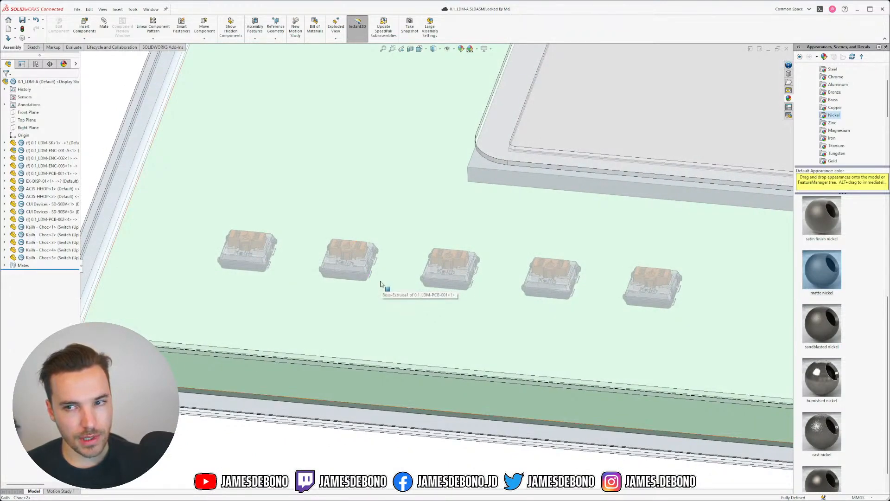
pyautogui.moveTo(384, 292); pyautogui.dragTo(338, 234, button='middle')
pyautogui.scroll(5, 537, 315)
pyautogui.scroll(-5, 464, 289)
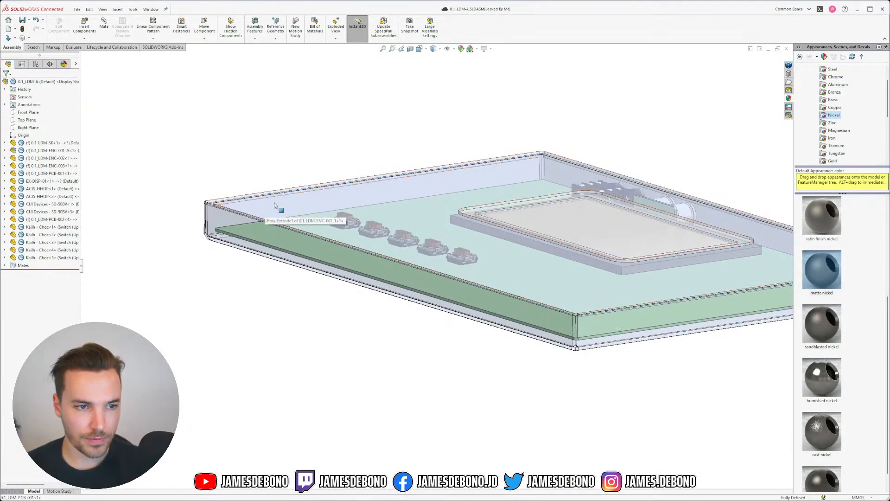
pyautogui.scroll(-3, 380, 269)
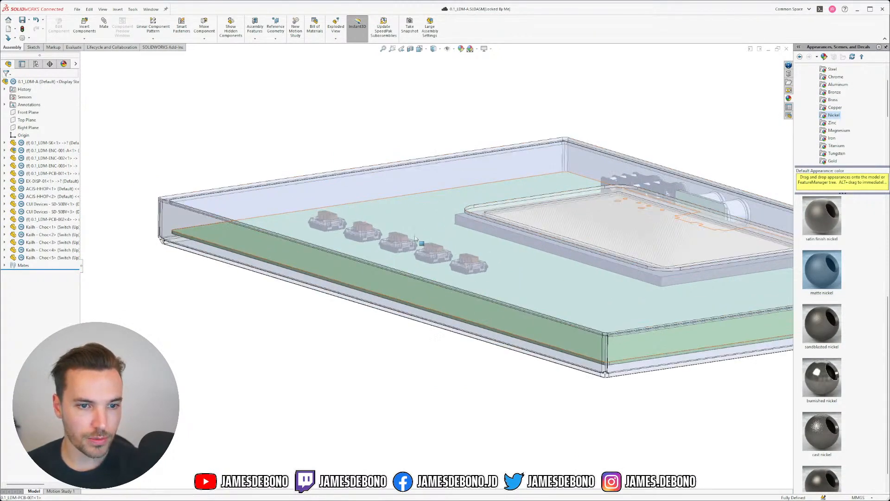
pyautogui.scroll(5, 534, 276)
pyautogui.moveTo(534, 276); pyautogui.dragTo(418, 291, button='middle')
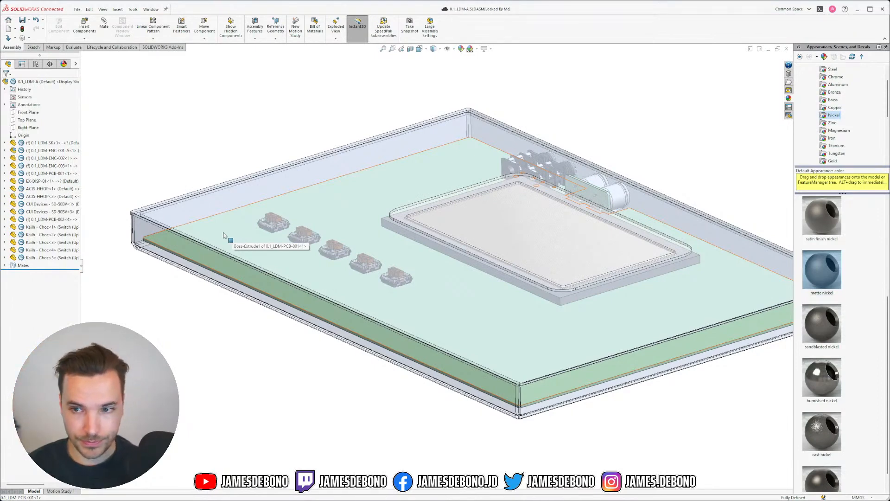
pyautogui.scroll(-3, 338, 264)
pyautogui.moveTo(355, 266); pyautogui.dragTo(340, 255, button='middle')
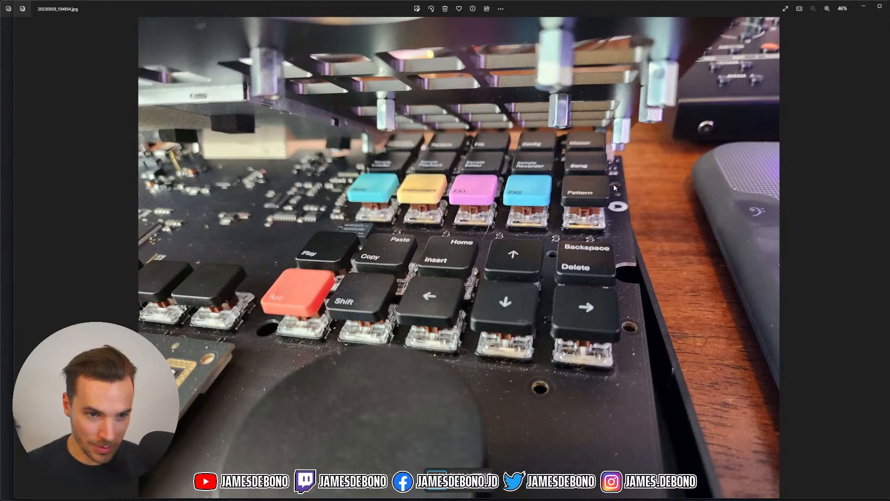
# In the photo viewer, examine the keycaps and switches in reference photo 20230503_135047.jpg up close, and close the photo.
pyautogui.press('Right')
pyautogui.press('Right')
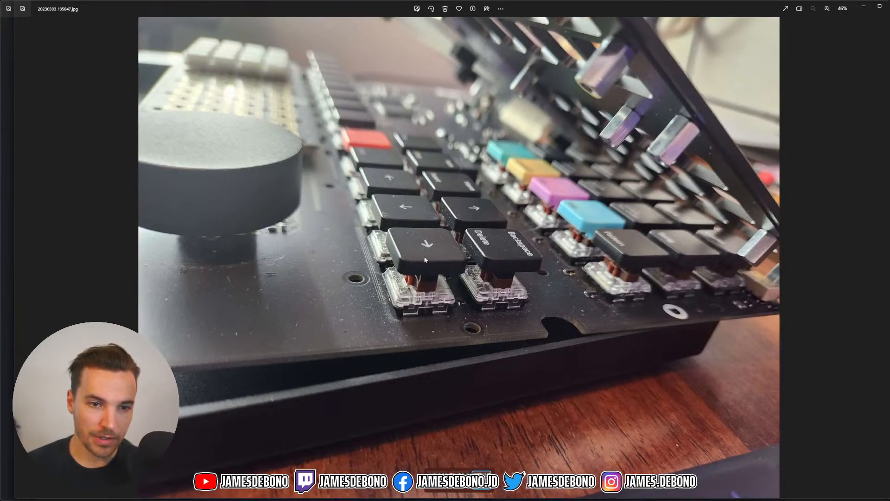
pyautogui.scroll(5, 423, 258)
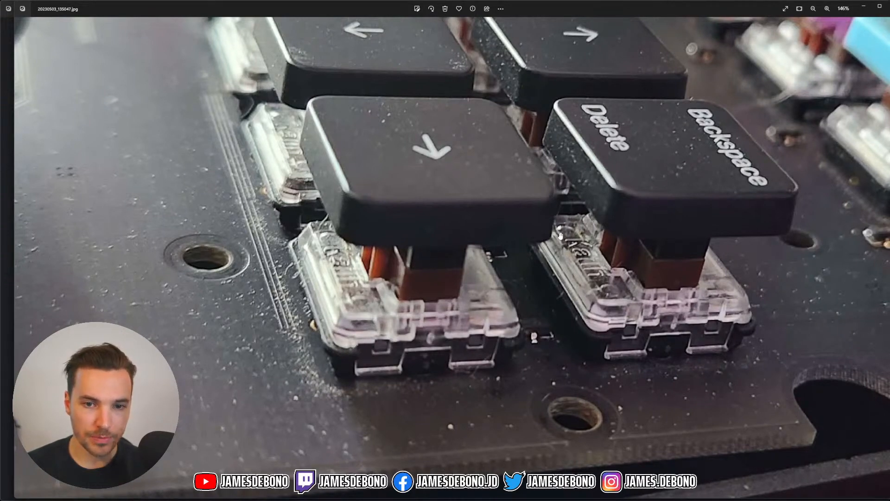
pyautogui.scroll(-5, 560, 235)
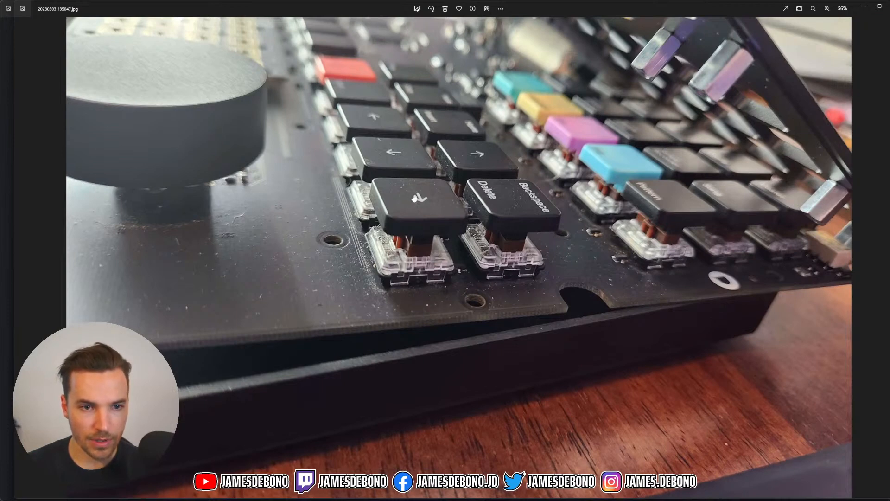
pyautogui.scroll(-1, 426, 200)
pyautogui.scroll(3, 414, 272)
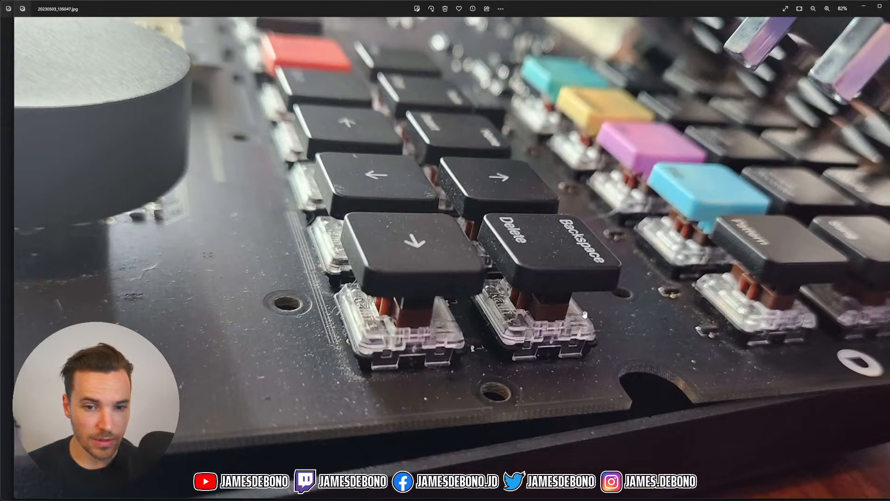
pyautogui.scroll(-3, 582, 317)
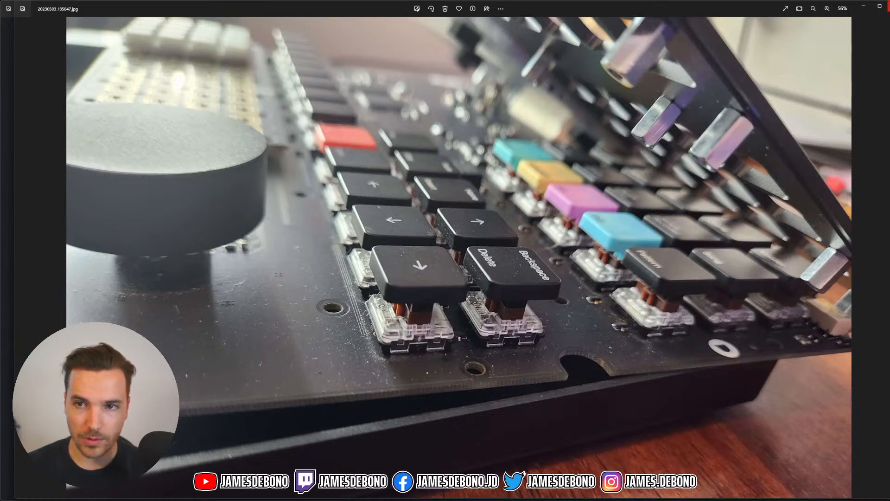
pyautogui.click(889, 6)
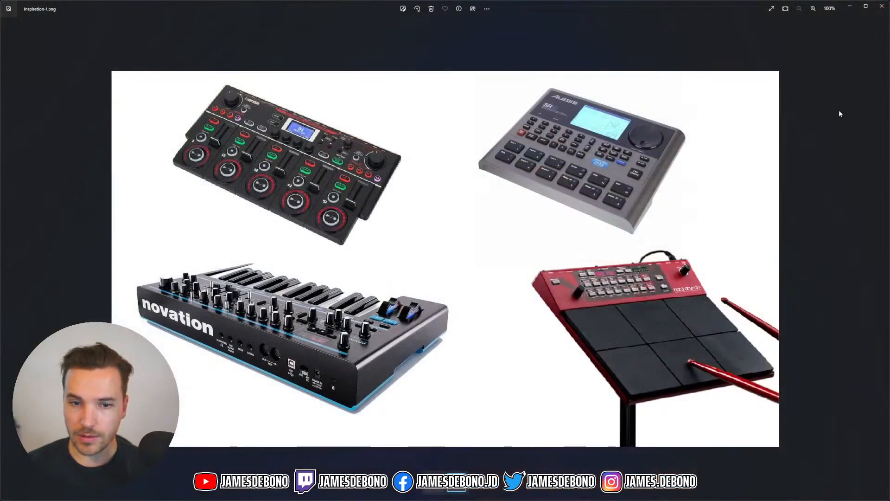
# Minimize the reference photo and examine the five switches inside the enclosure assembly from several angles.
pyautogui.click(849, 6)
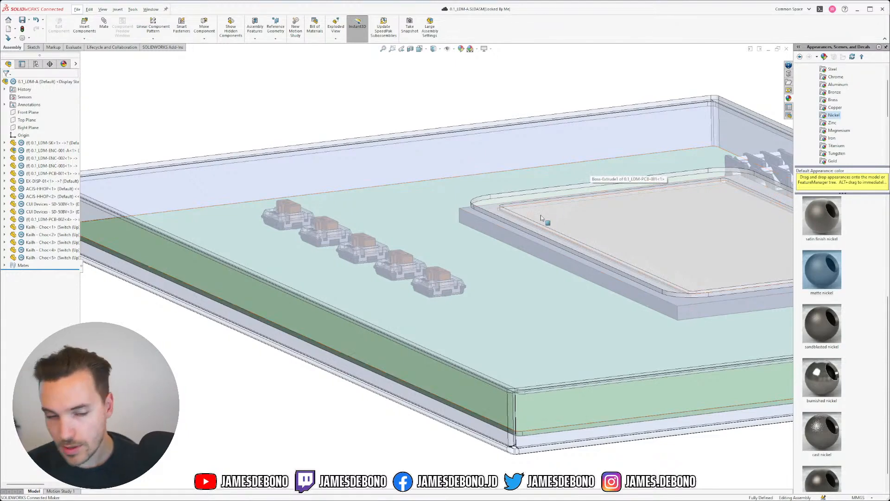
pyautogui.scroll(3, 323, 277)
pyautogui.moveTo(385, 277); pyautogui.dragTo(401, 300, button='middle')
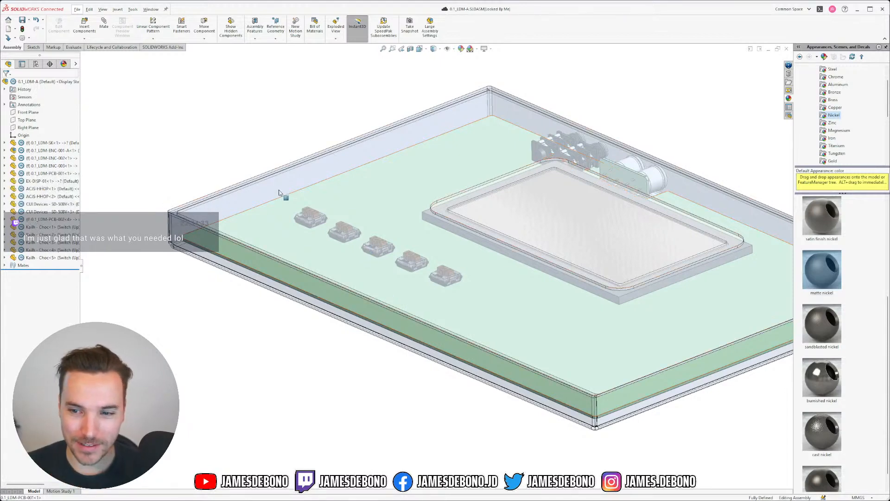
pyautogui.moveTo(307, 233); pyautogui.dragTo(371, 291, button='middle')
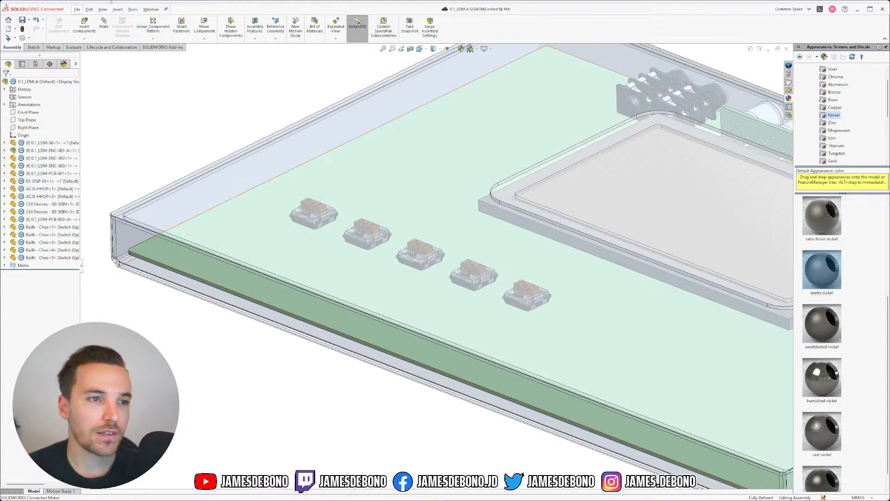
# Open the PCB Top sketch of part 0.1_LDM-SK for editing and move the switch row's 40 mm dimension text outside the board outline.
pyautogui.click(150, 10)
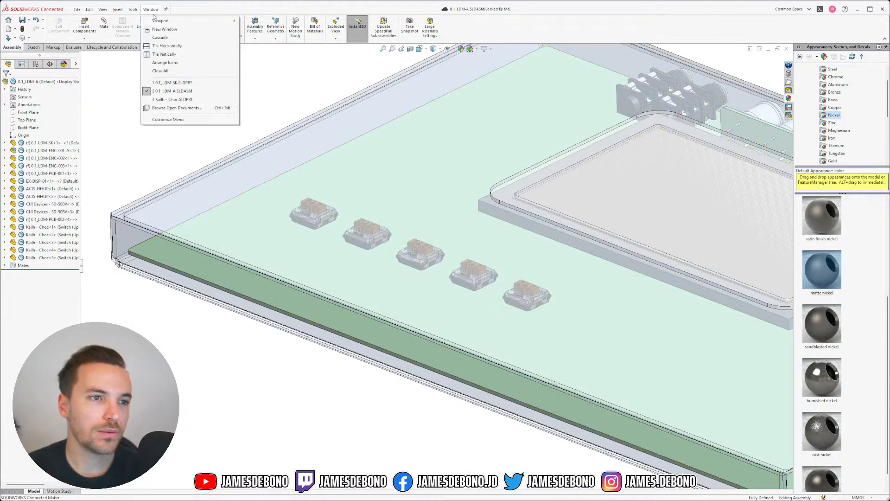
pyautogui.click(181, 83)
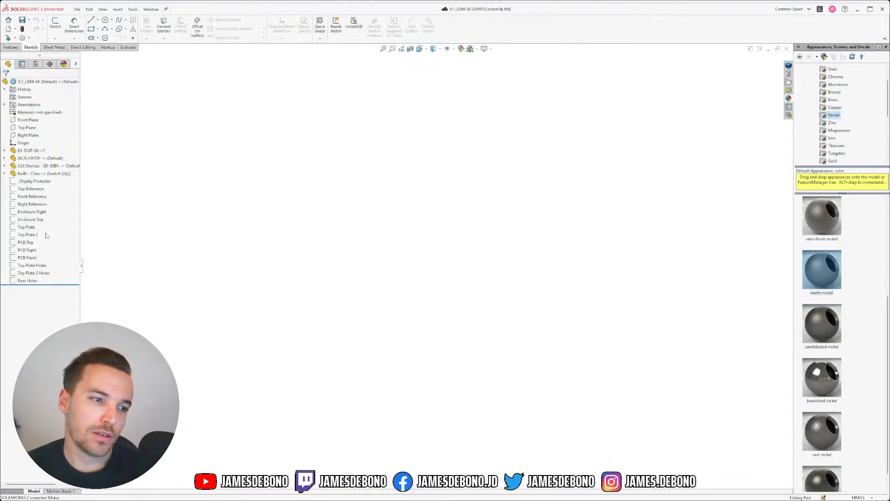
pyautogui.click(34, 242)
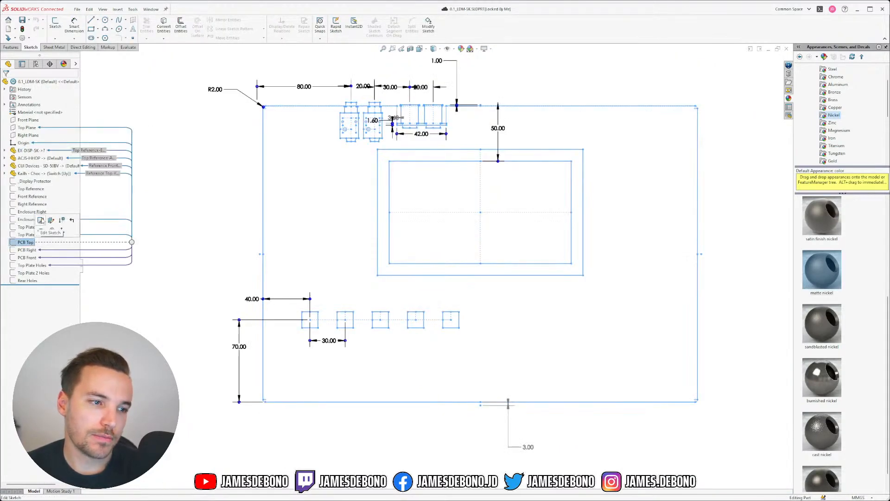
pyautogui.click(43, 222)
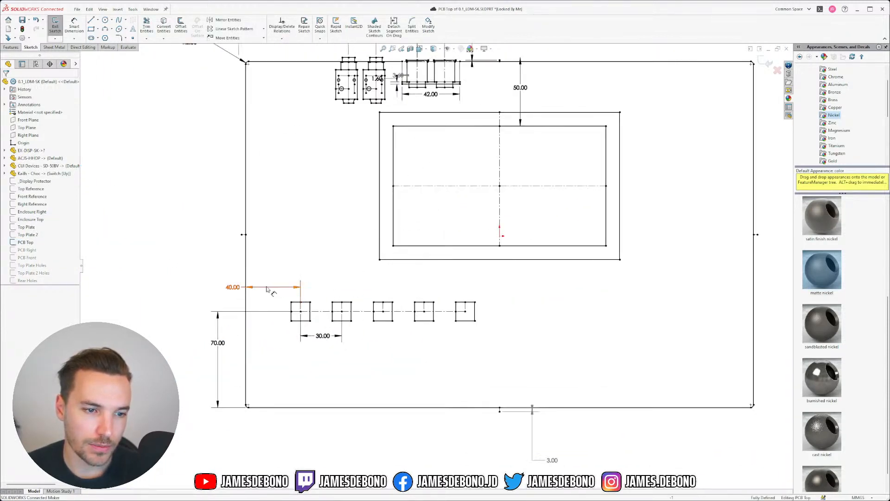
pyautogui.moveTo(271, 287); pyautogui.dragTo(232, 281)
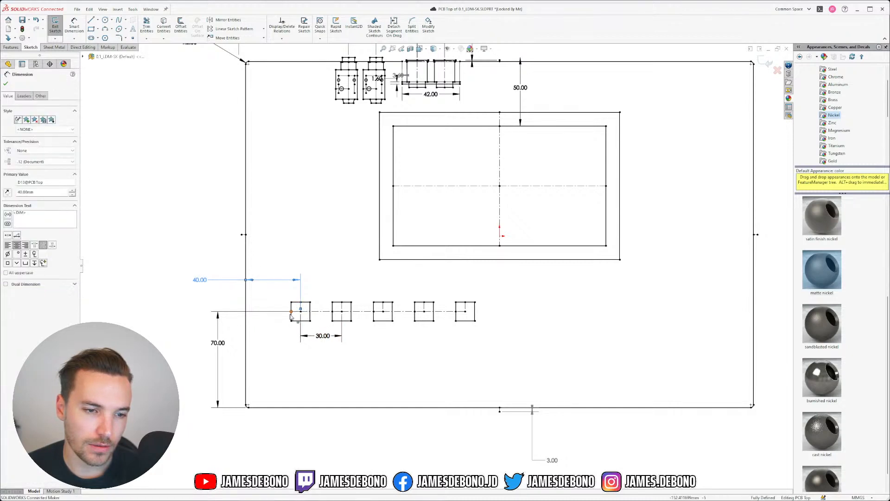
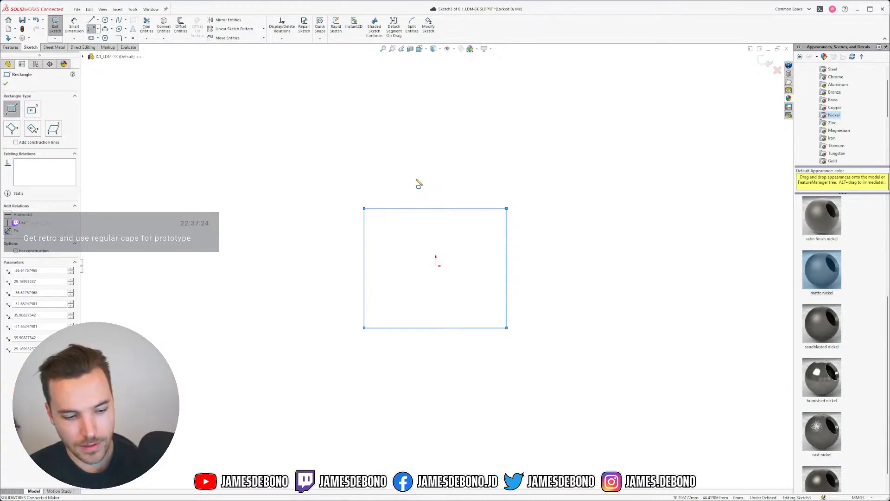
# Finish the rectangle sketch, rename it _Keycaps, and roll the feature history forward past Rear Holes.
pyautogui.press('Escape')
pyautogui.click(766, 60)
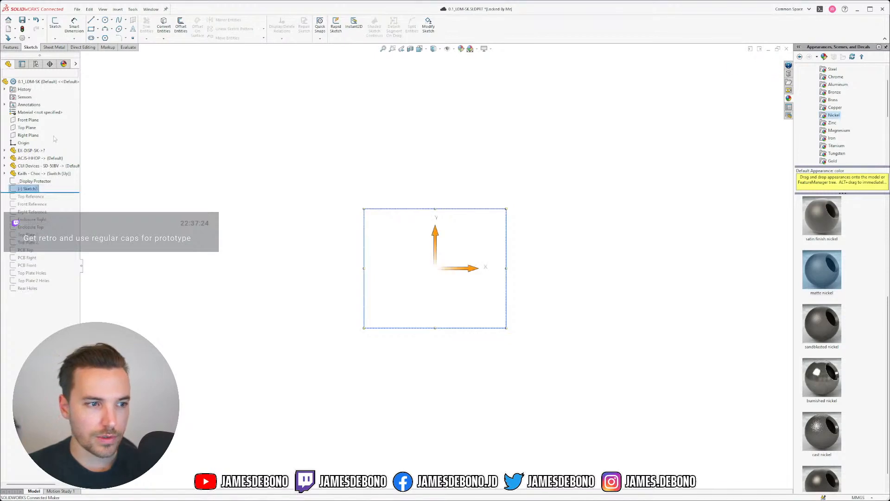
pyautogui.click(31, 189)
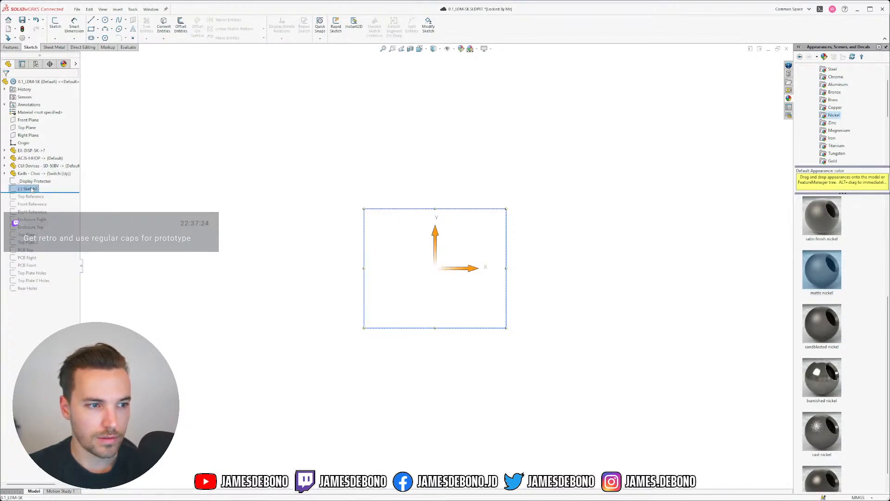
pyautogui.write('_')
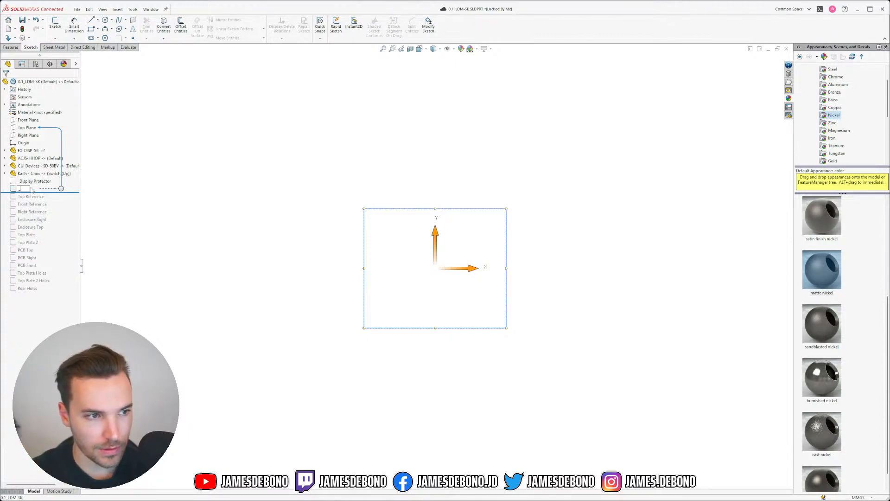
pyautogui.write('eycaps')
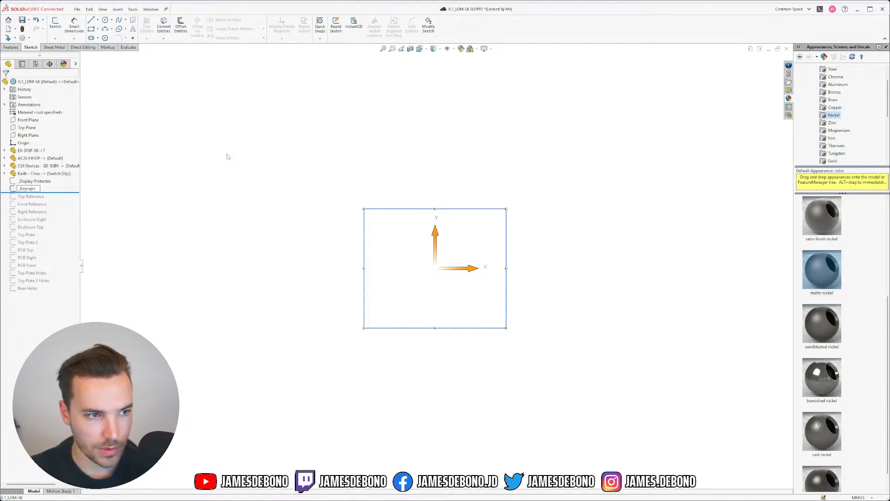
pyautogui.press('Return')
pyautogui.moveTo(68, 193); pyautogui.dragTo(77, 292)
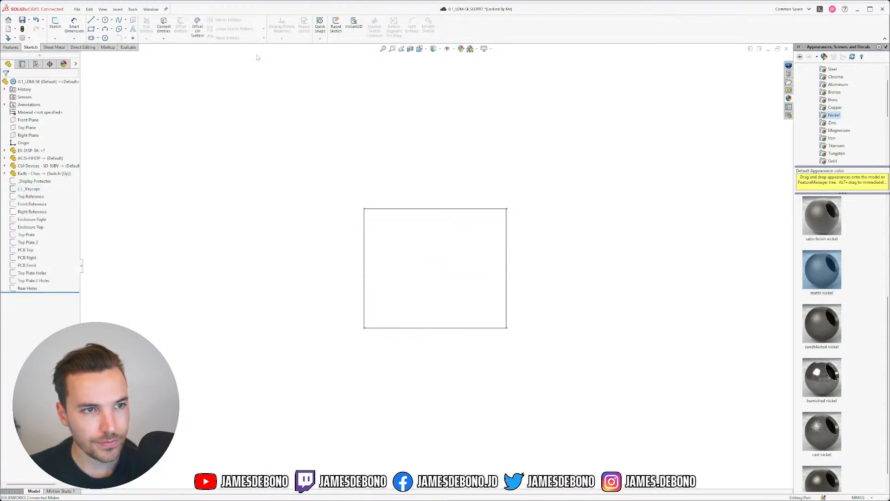
# Save the 0.1_LDM-SK part, return to the 0.1_LDM-A assembly, and rebuild it with the changed models.
pyautogui.hotkey('ctrl', 's')
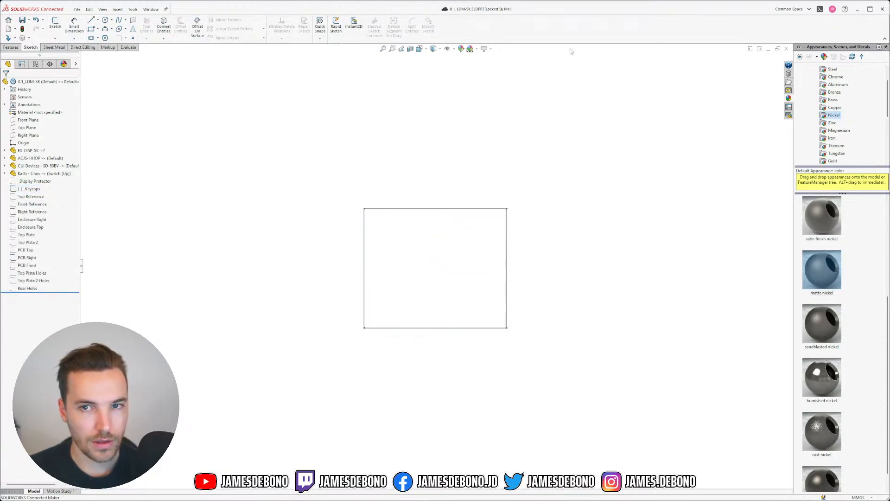
pyautogui.click(151, 9)
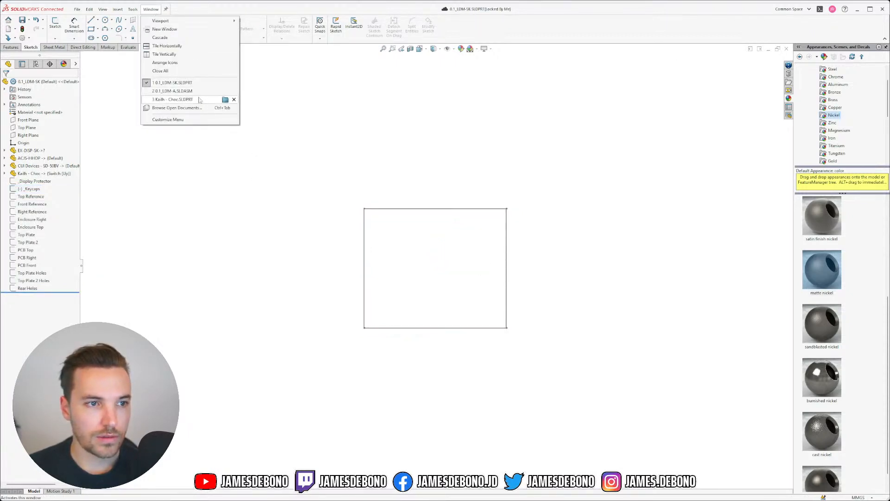
pyautogui.click(195, 92)
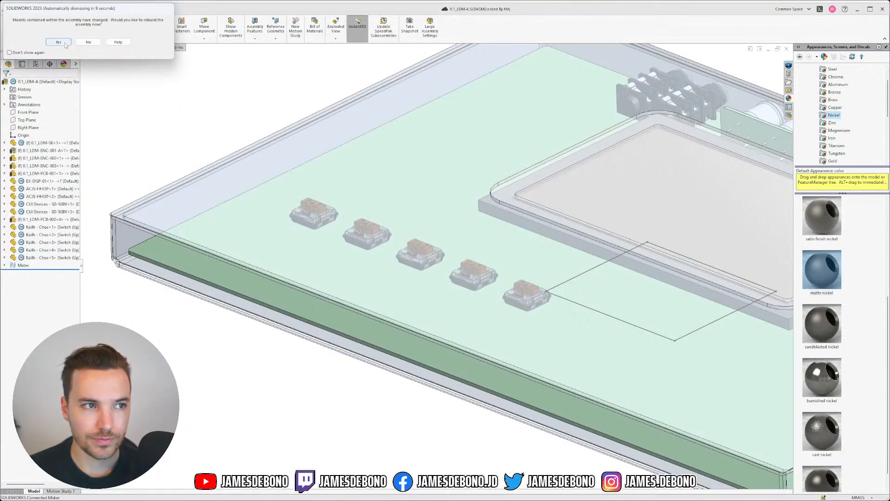
pyautogui.click(65, 44)
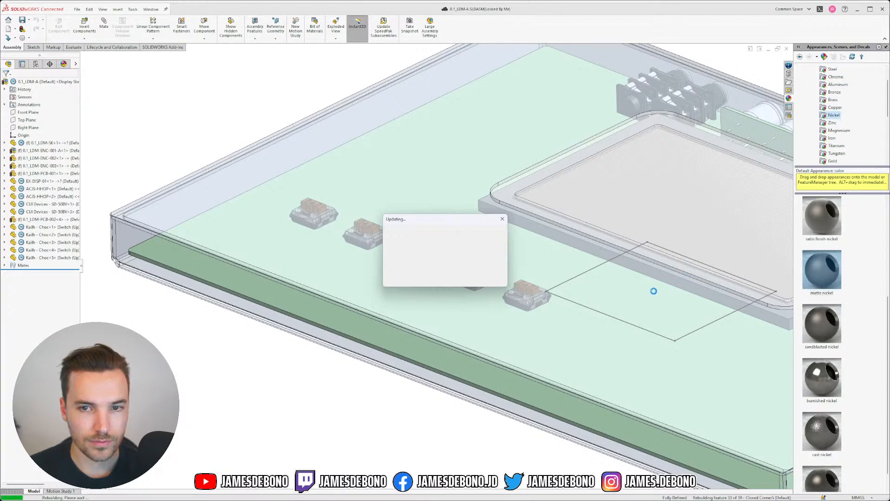
# Hide the overlapping copies of the keycaps rectangle sketch in the assembly view, including those in the PCB components.
pyautogui.scroll(3, 626, 310)
pyautogui.click(608, 289)
pyautogui.click(610, 282)
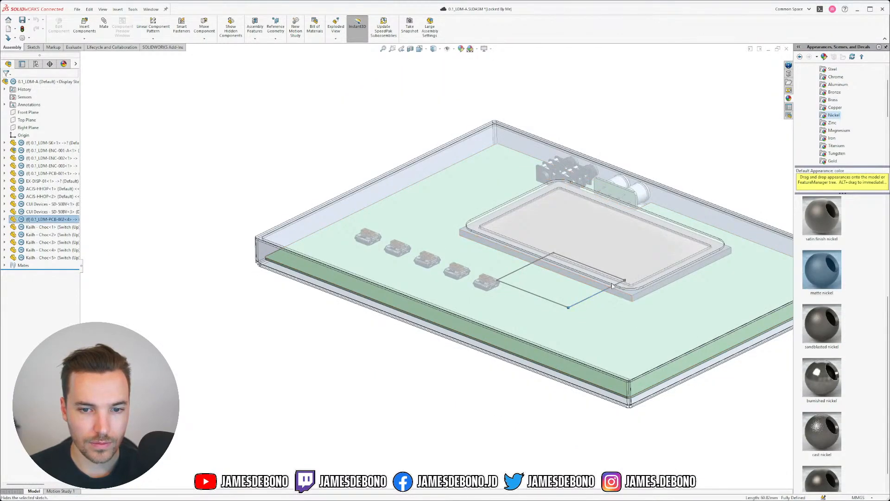
pyautogui.click(597, 295)
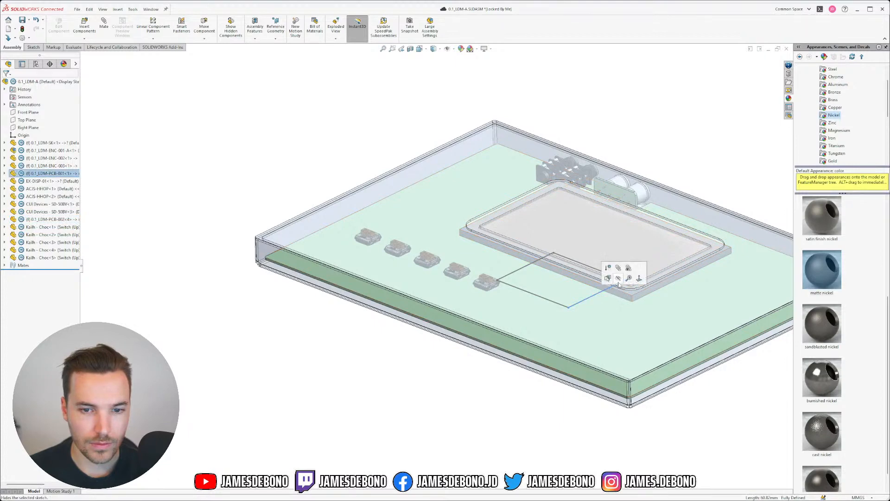
pyautogui.click(619, 278)
pyautogui.click(599, 296)
pyautogui.click(614, 282)
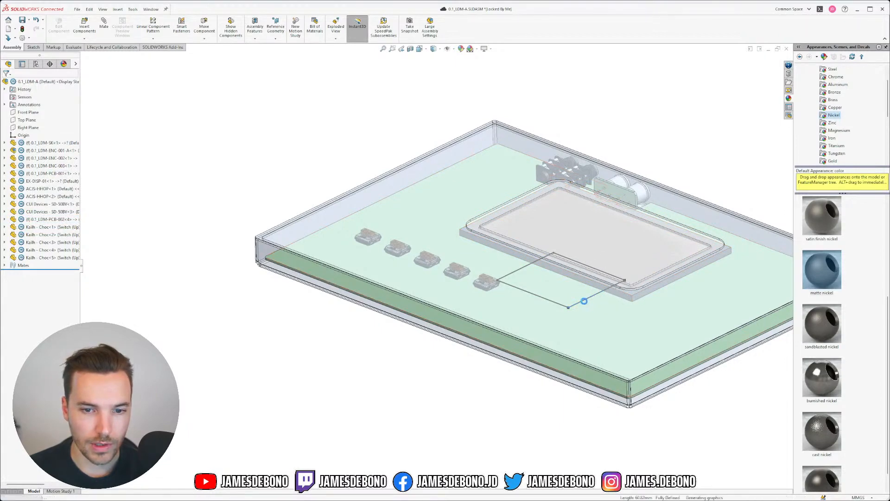
pyautogui.click(584, 301)
pyautogui.click(525, 386)
pyautogui.scroll(-3, 577, 320)
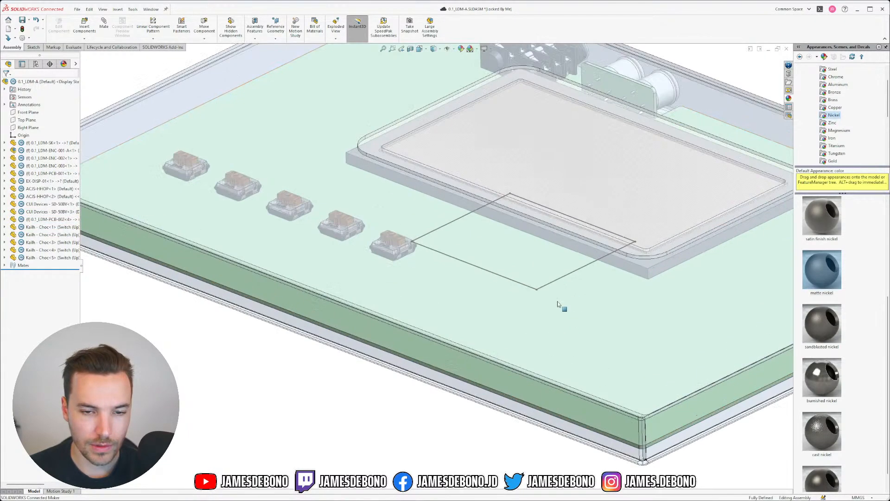
# Find the keycaps rectangle among the layout sketches inherited by component 0.1_LDM-ENC-002 and hide it there.
pyautogui.click(536, 291)
pyautogui.click(180, 339)
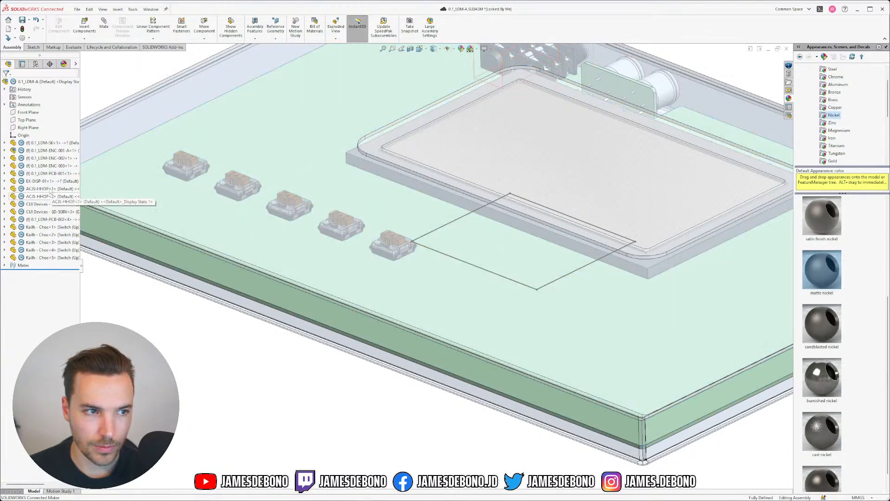
pyautogui.click(220, 294)
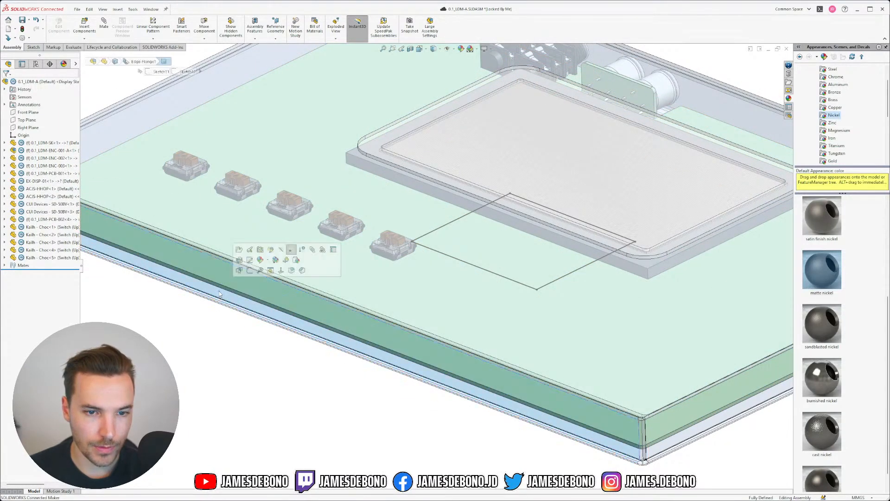
pyautogui.click(534, 290)
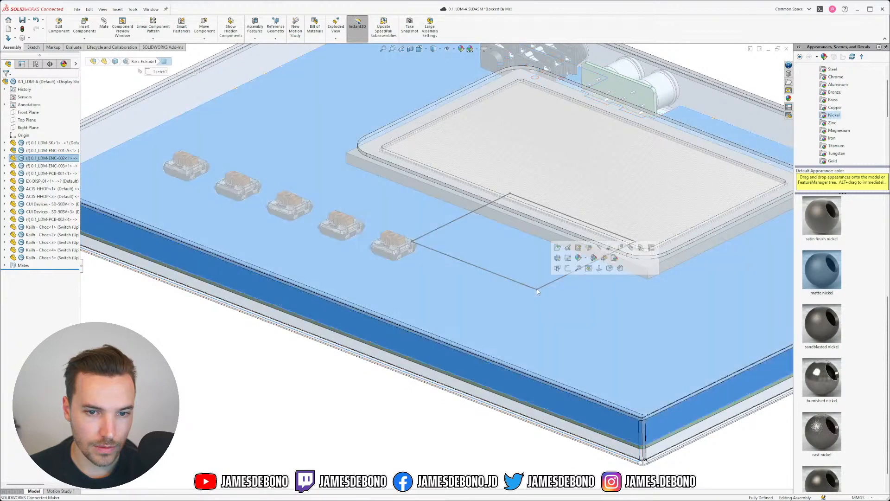
pyautogui.click(384, 371)
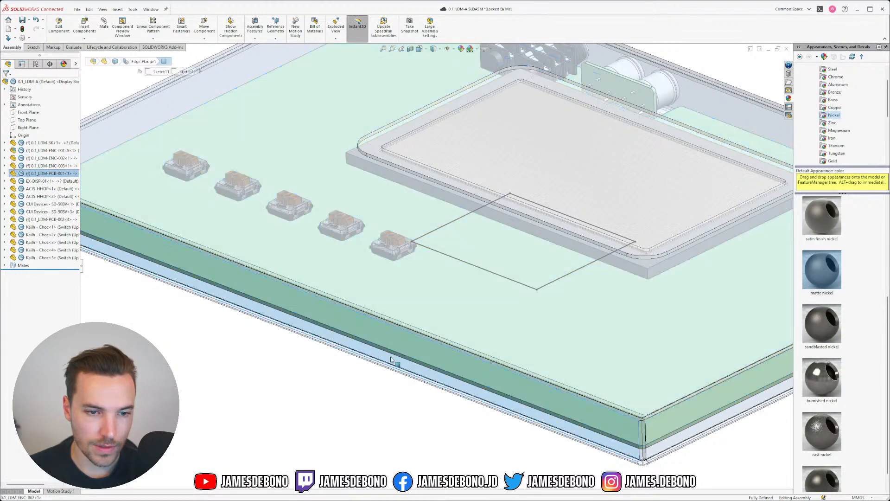
pyautogui.click(4, 159)
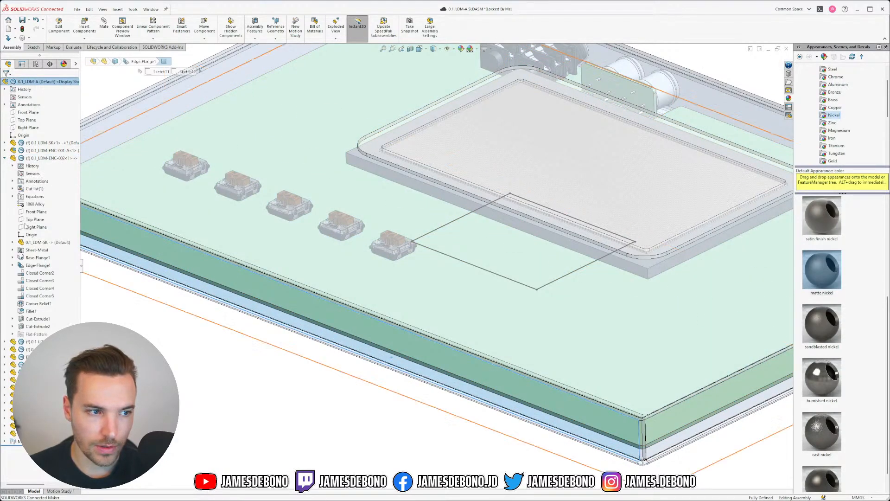
pyautogui.click(13, 242)
pyautogui.click(21, 250)
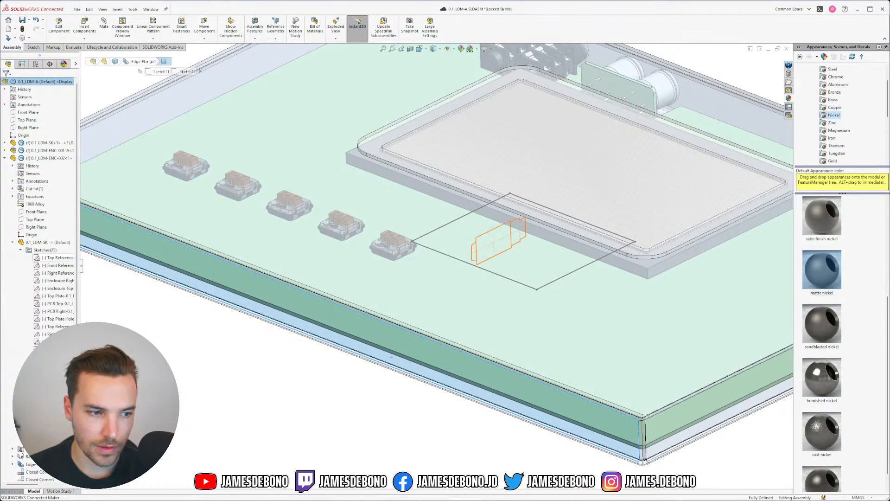
pyautogui.rightClick(60, 257)
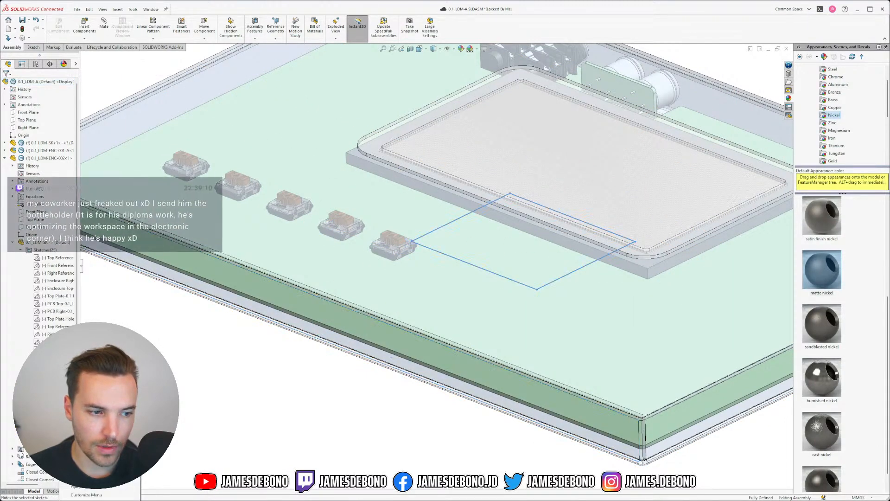
pyautogui.click(78, 371)
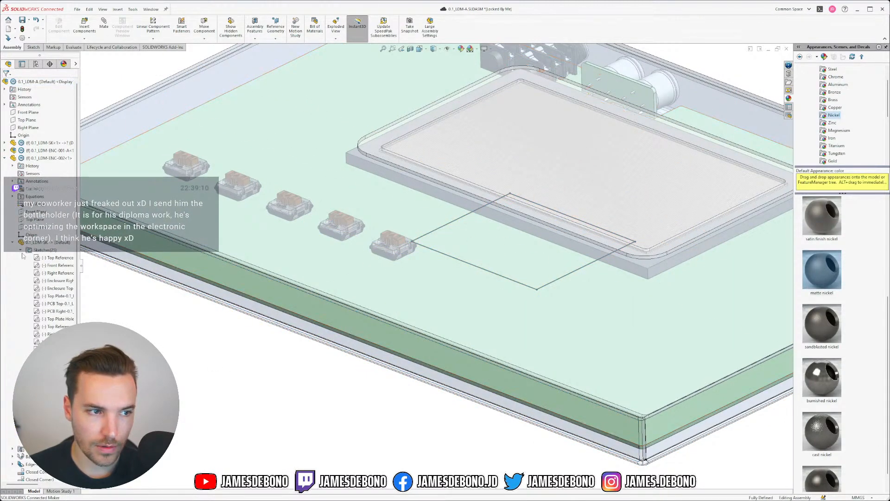
pyautogui.click(4, 158)
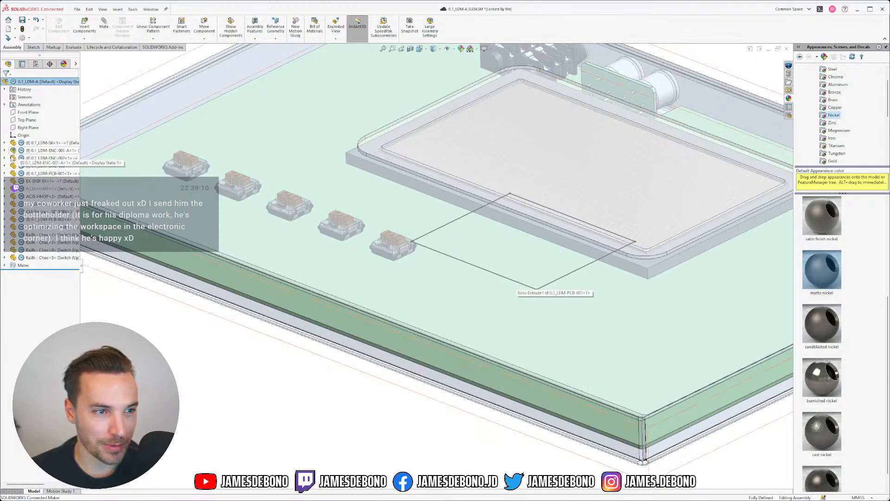
pyautogui.click(5, 158)
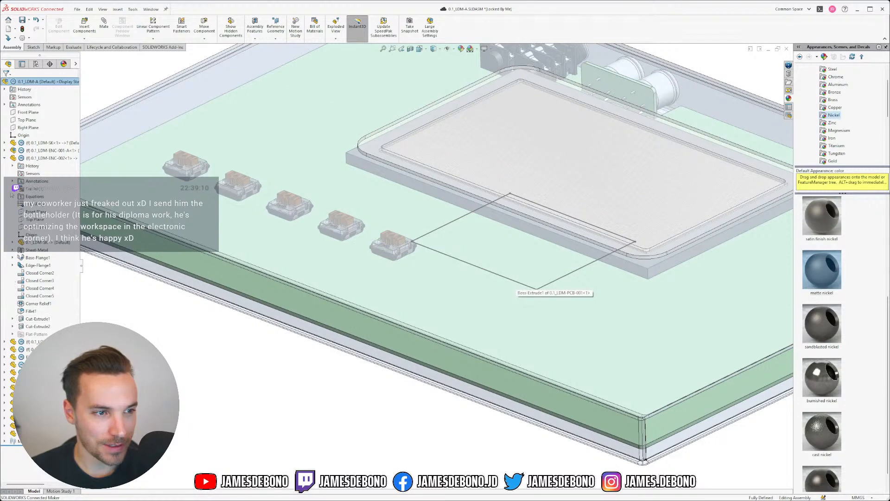
pyautogui.click(13, 242)
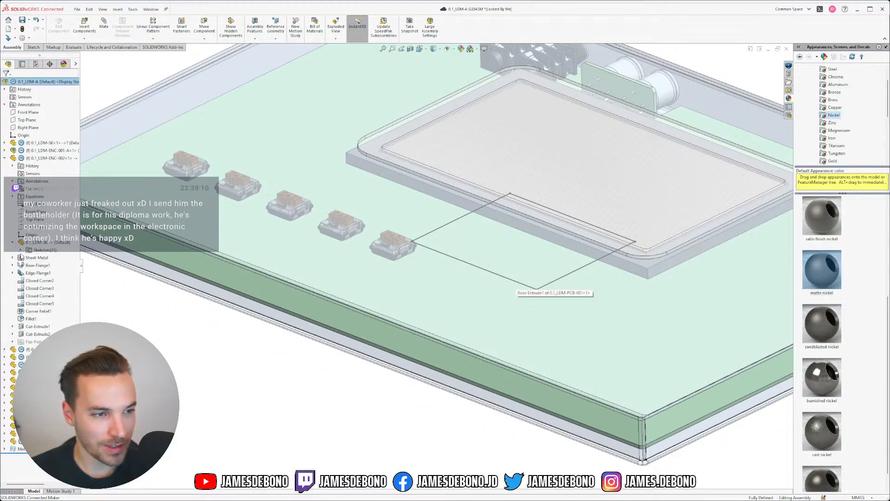
pyautogui.click(21, 251)
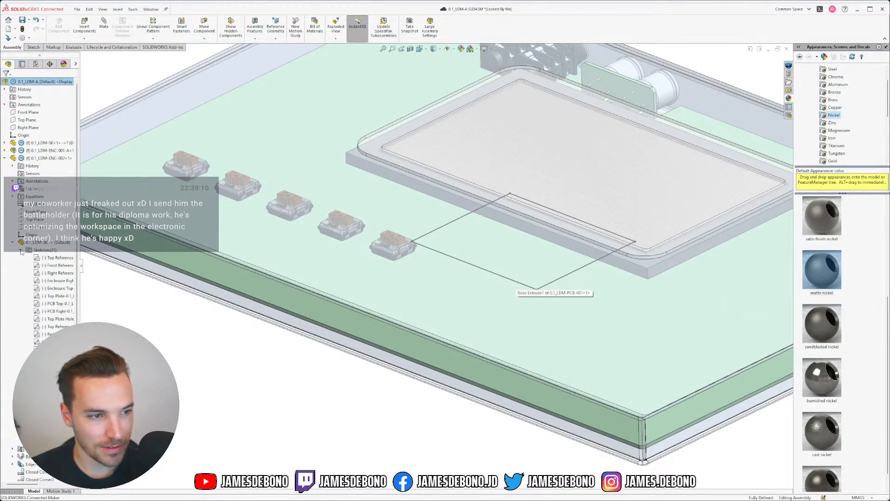
pyautogui.click(21, 251)
pyautogui.click(13, 242)
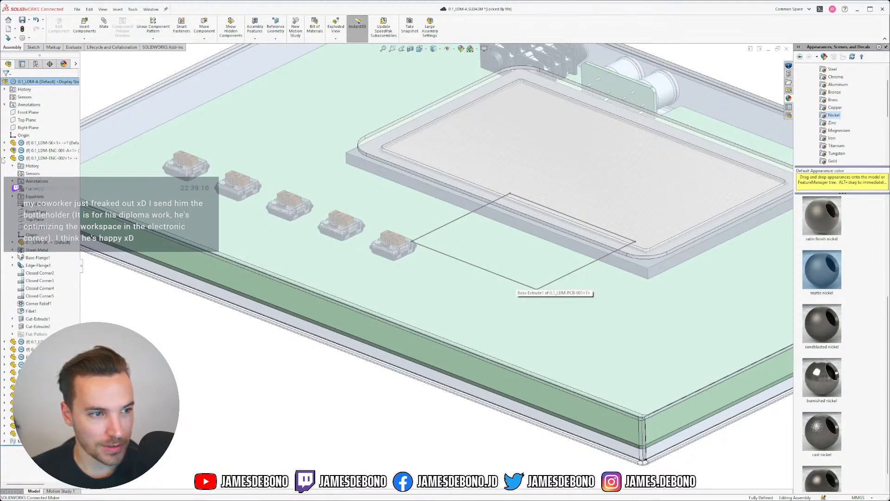
# Hide the inherited keycaps rectangle sketch in the first part of the 0.1_LDM-ENC-001-A subassembly.
pyautogui.click(5, 157)
pyautogui.click(5, 150)
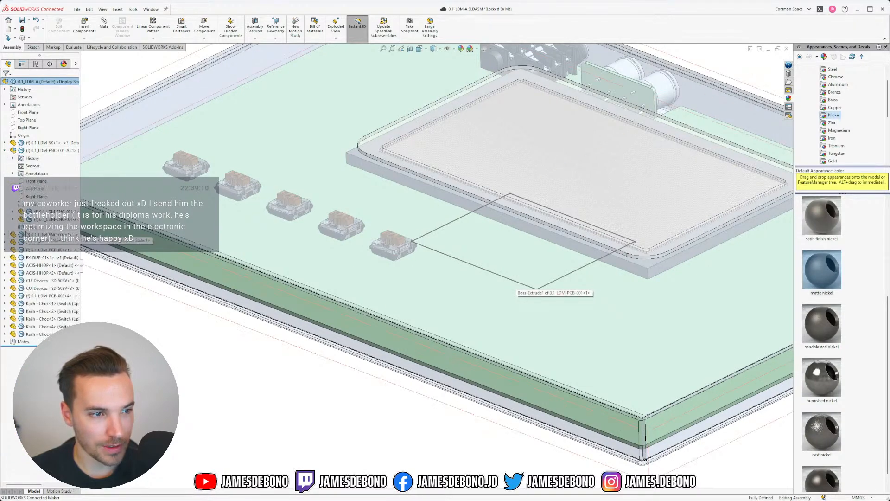
pyautogui.click(13, 211)
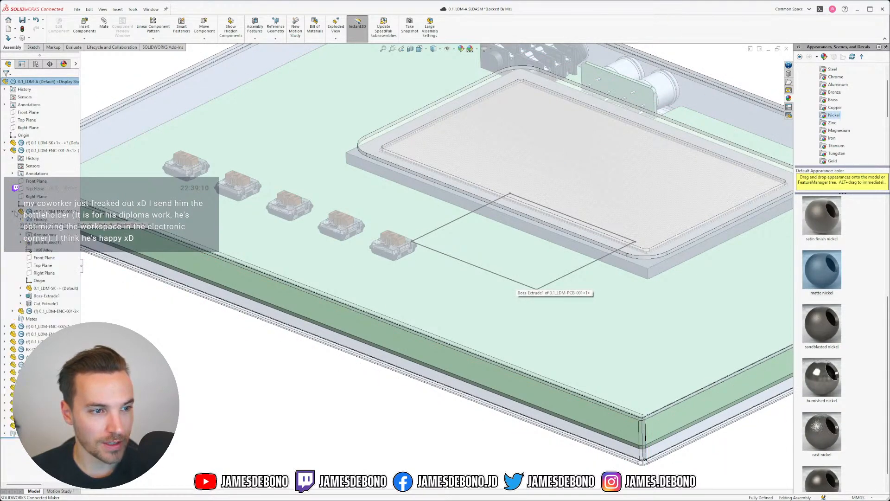
pyautogui.click(20, 288)
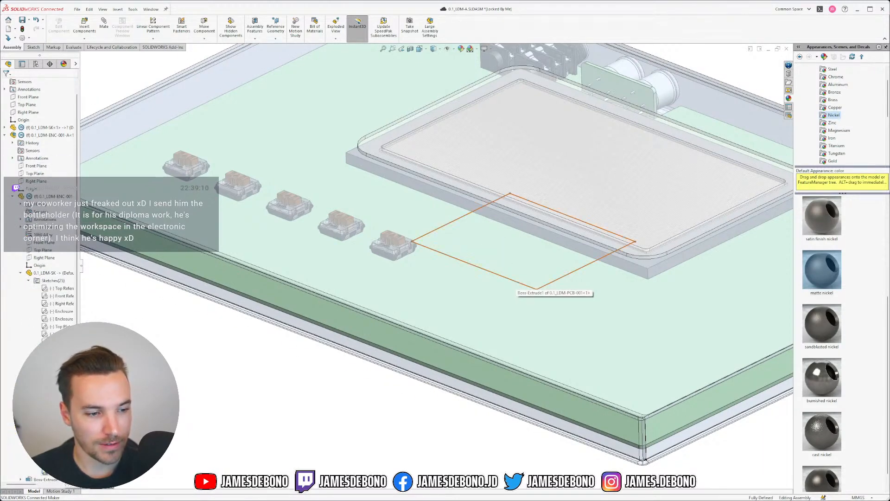
pyautogui.click(63, 472)
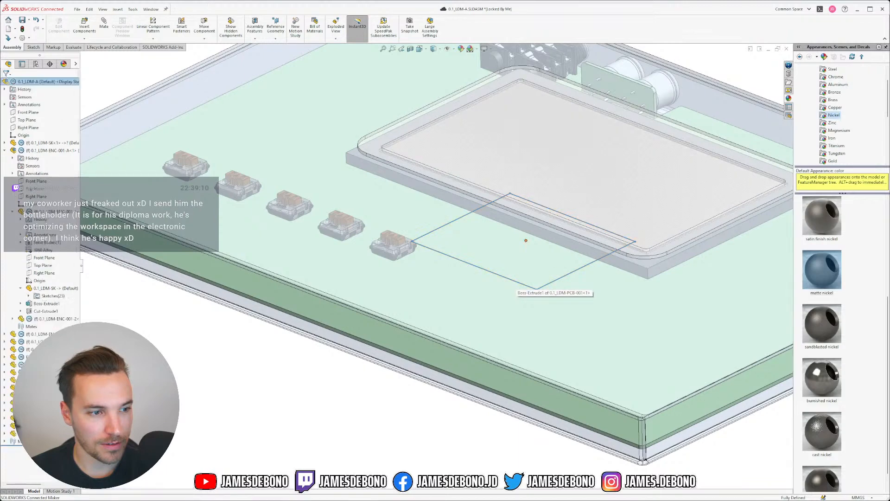
pyautogui.click(21, 288)
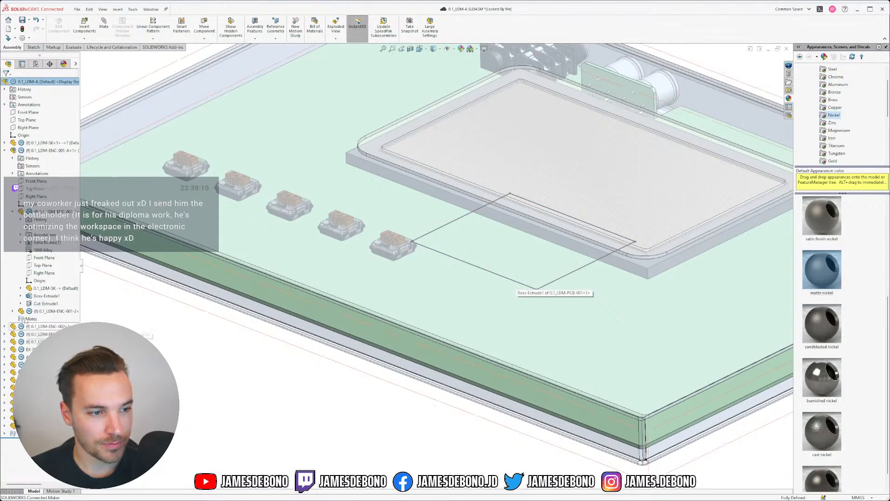
# Hide the inherited keycaps rectangle sketch in part 0.1_LDM-ENC-001-2 of the 0.1_LDM-ENC-001-A subassembly.
pyautogui.click(13, 212)
pyautogui.click(13, 220)
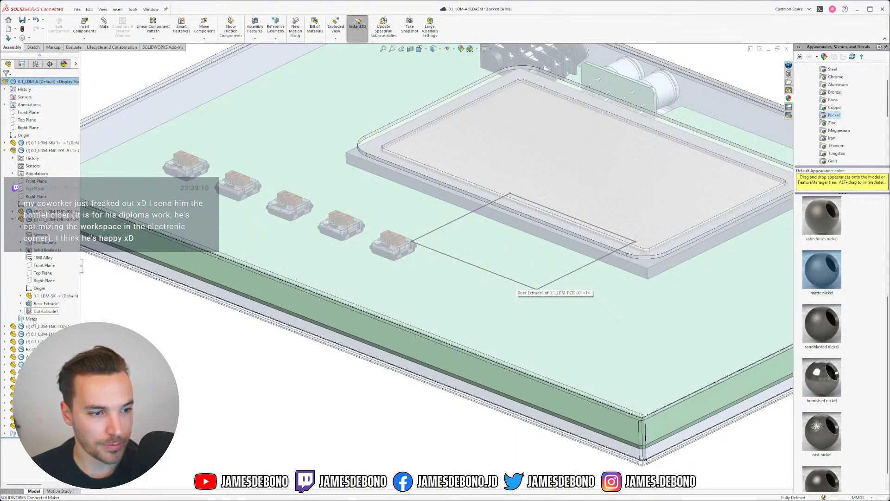
pyautogui.click(29, 304)
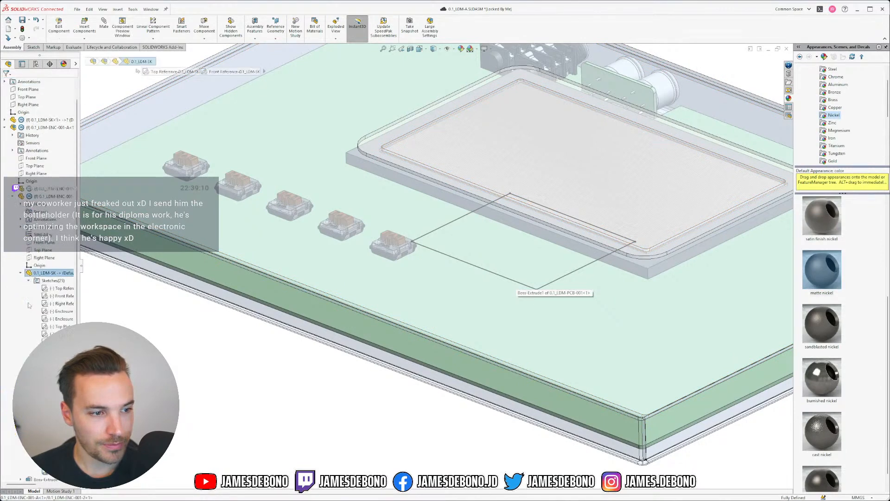
pyautogui.rightClick(60, 471)
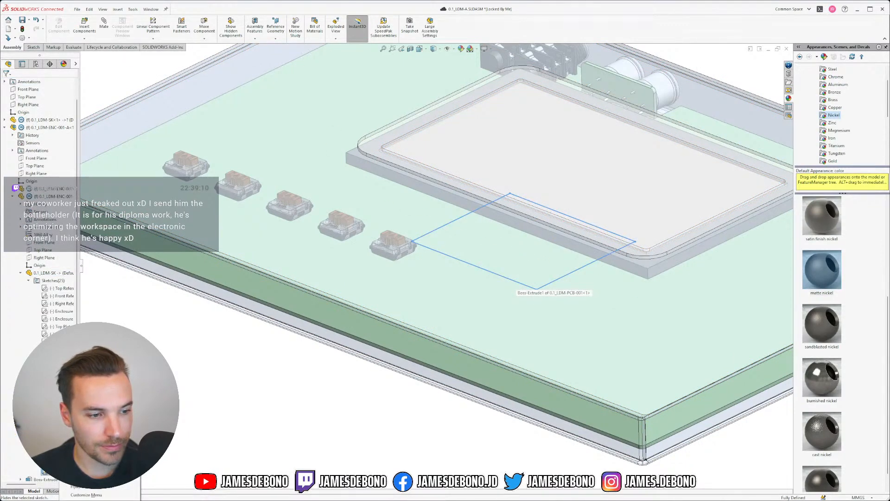
pyautogui.click(74, 404)
pyautogui.click(29, 280)
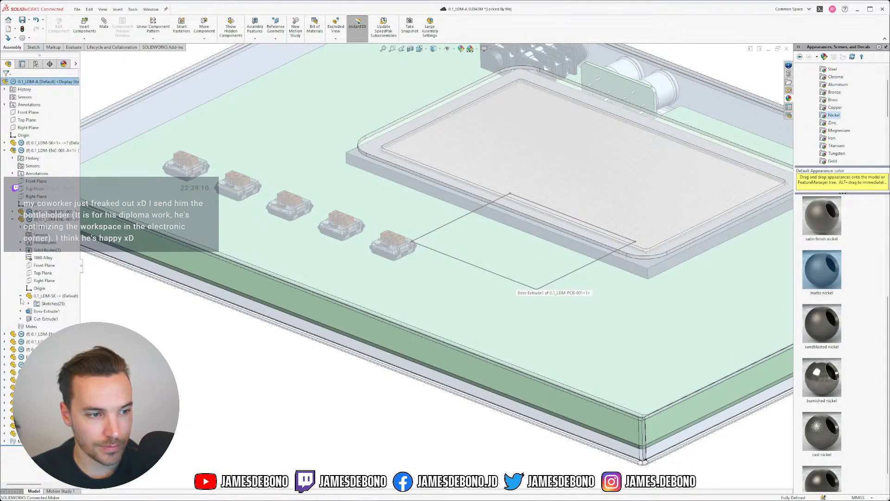
pyautogui.click(13, 218)
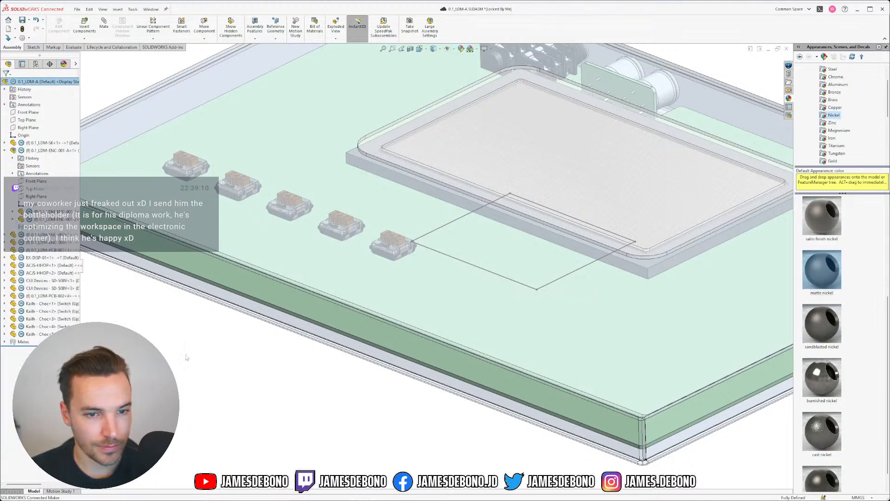
# Find the remaining keycaps rectangle among the layout sketches inherited by 0.1_LDM-ENC-003 and hide it there.
pyautogui.click(544, 290)
pyautogui.click(104, 278)
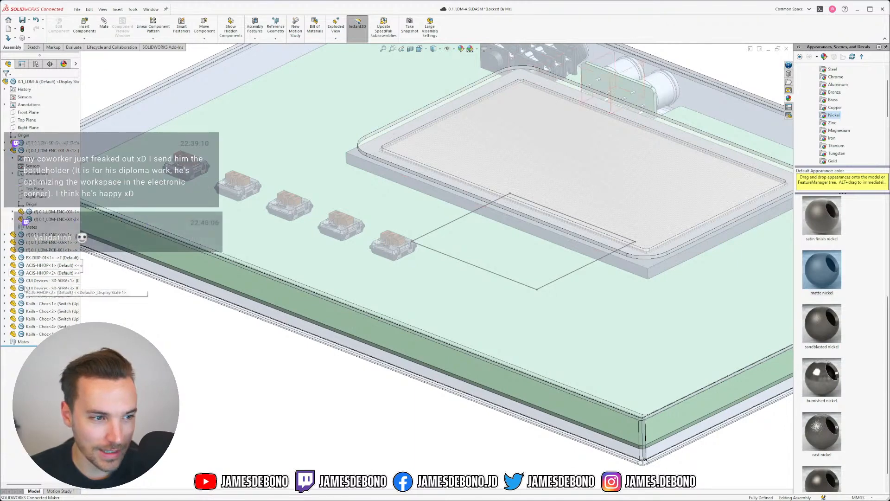
pyautogui.scroll(2, 445, 236)
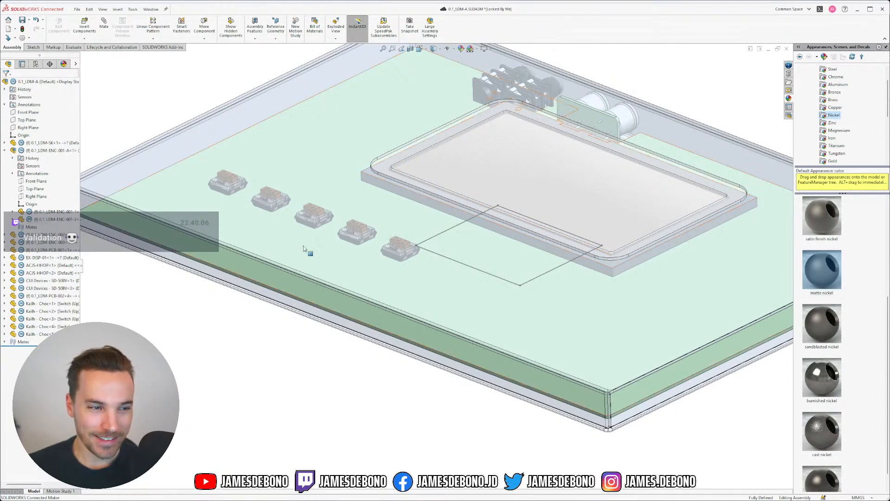
pyautogui.click(5, 152)
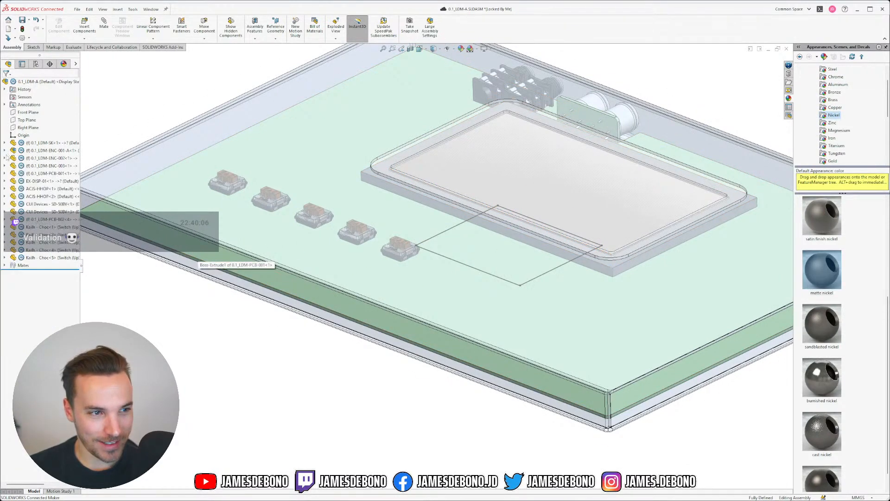
pyautogui.click(5, 166)
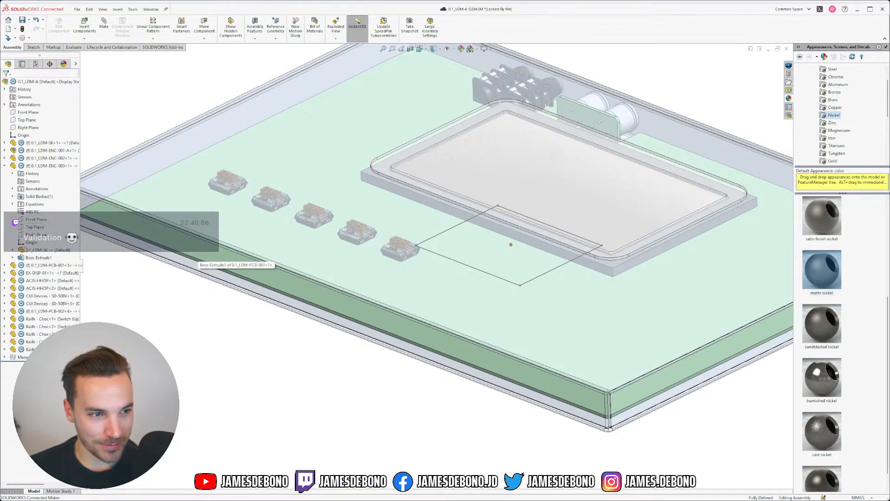
pyautogui.click(13, 249)
pyautogui.click(20, 257)
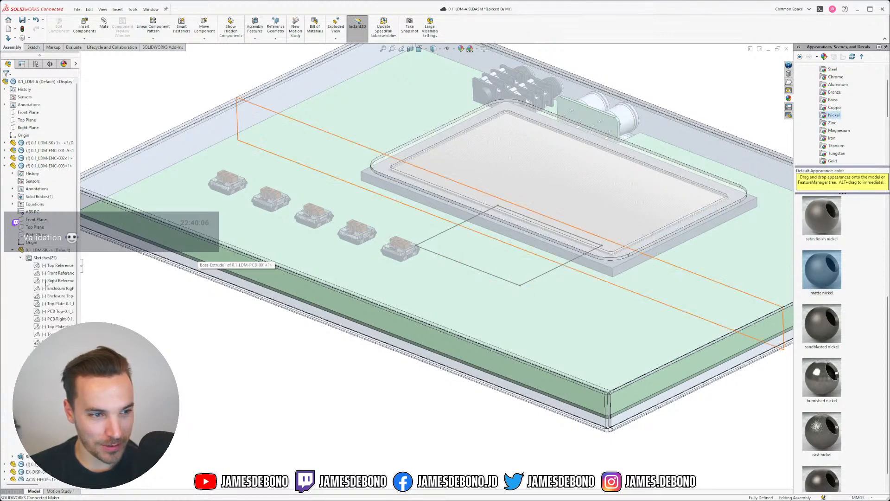
pyautogui.rightClick(58, 388)
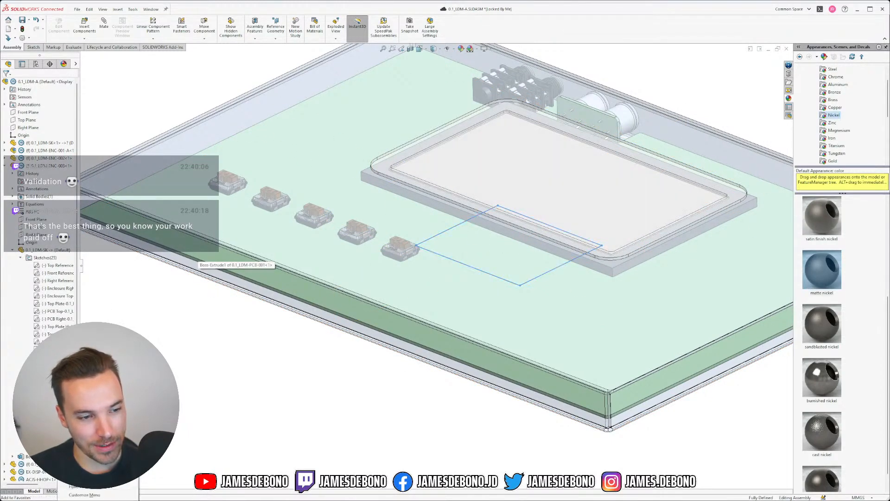
pyautogui.click(77, 487)
pyautogui.click(12, 249)
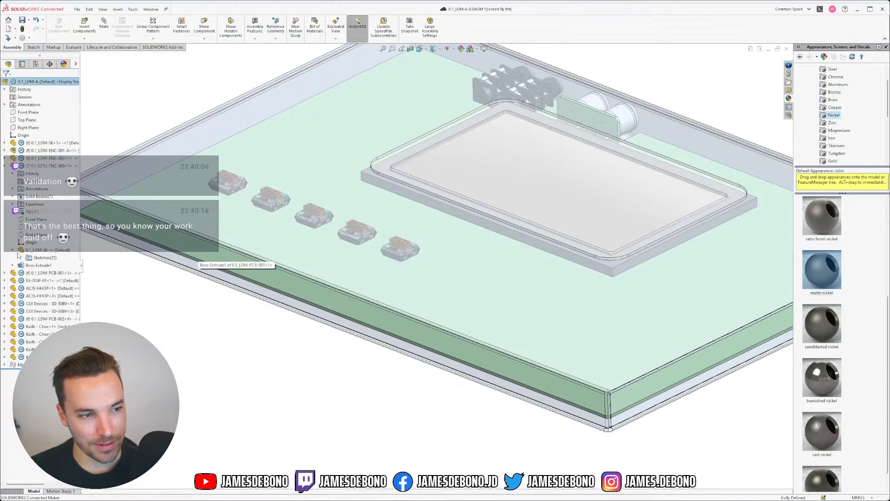
pyautogui.click(4, 165)
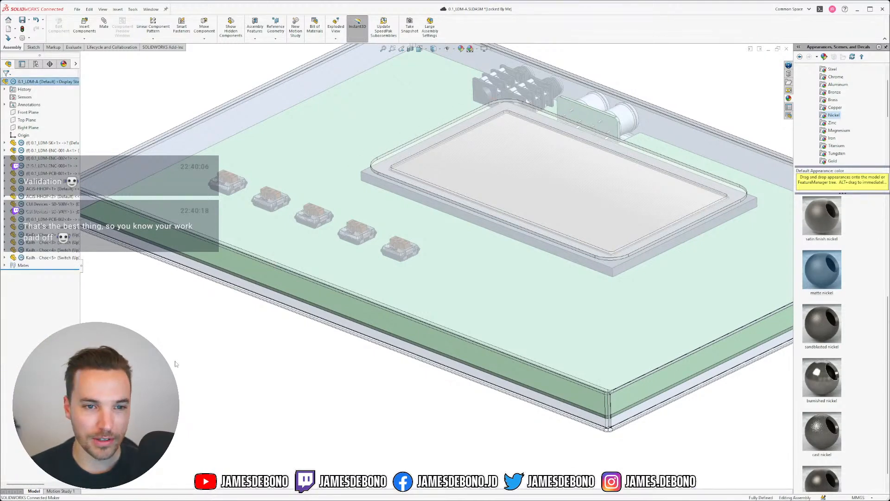
# Examine the whole enclosure assembly, checking the placement of the five Kailh Choc switches beside the display.
pyautogui.scroll(3, 494, 259)
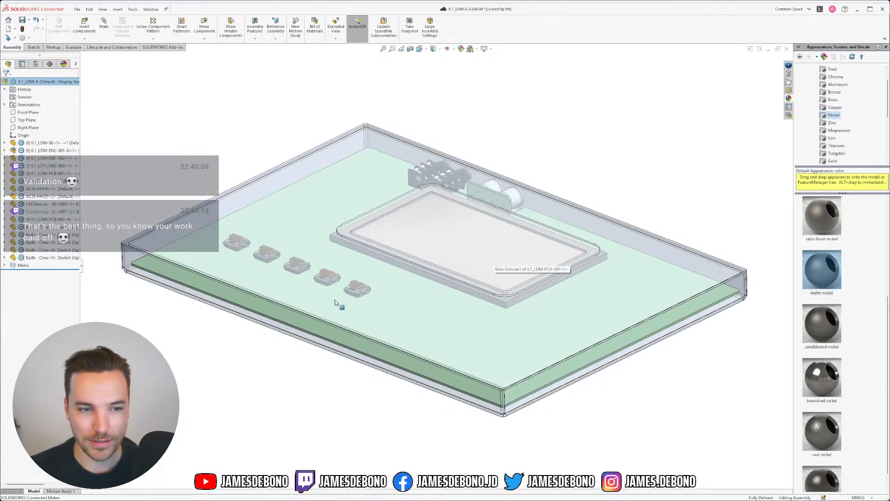
pyautogui.keyDown('ctrl'); pyautogui.moveTo(285, 343); pyautogui.dragTo(315, 327, button='middle'); pyautogui.keyUp('ctrl')
pyautogui.scroll(3, 492, 241)
pyautogui.scroll(-5, 500, 227)
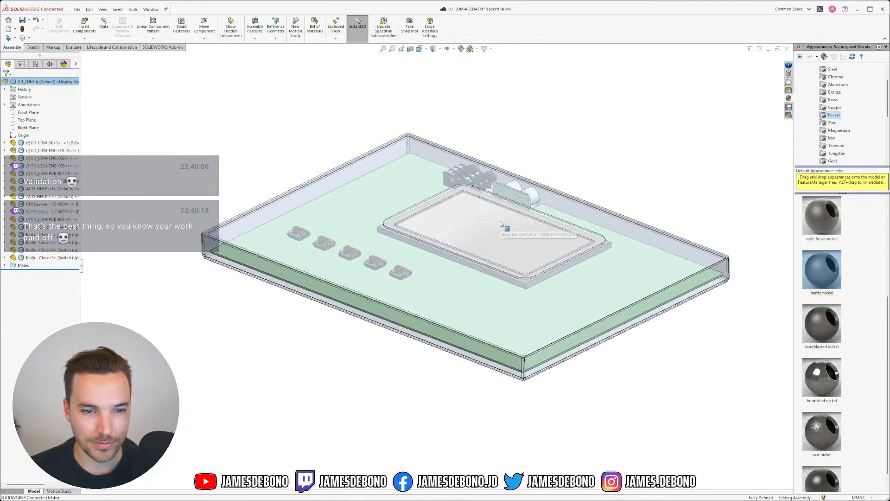
pyautogui.scroll(2, 388, 310)
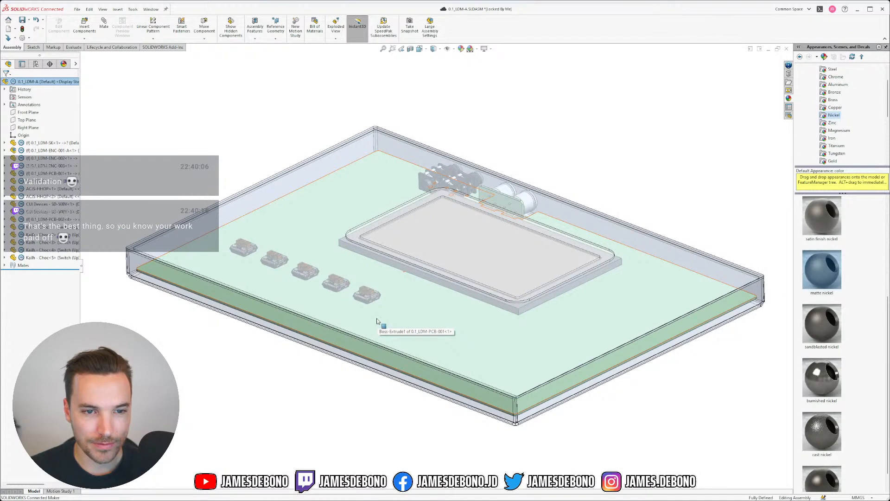
pyautogui.scroll(3, 393, 301)
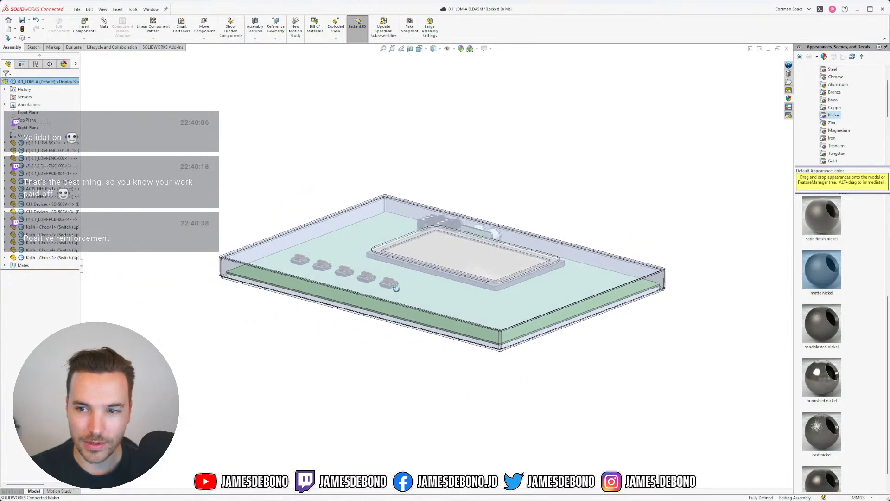
pyautogui.moveTo(397, 288); pyautogui.dragTo(395, 304, button='middle')
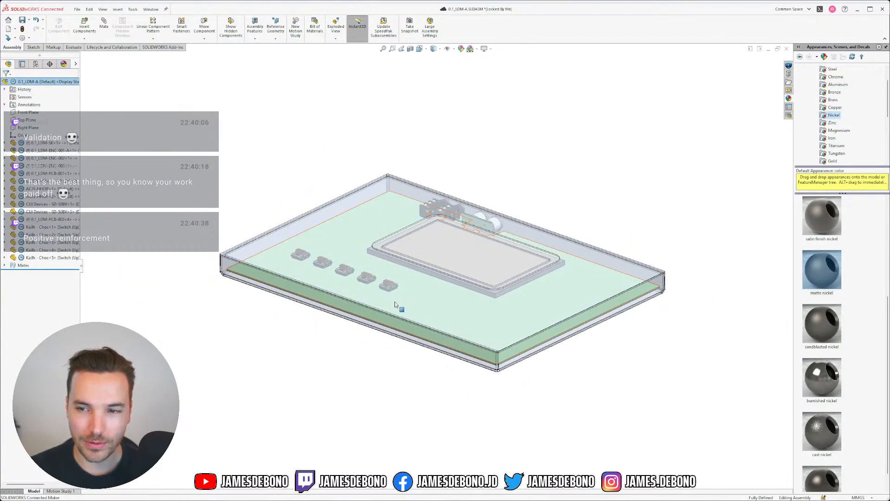
pyautogui.scroll(-2, 406, 303)
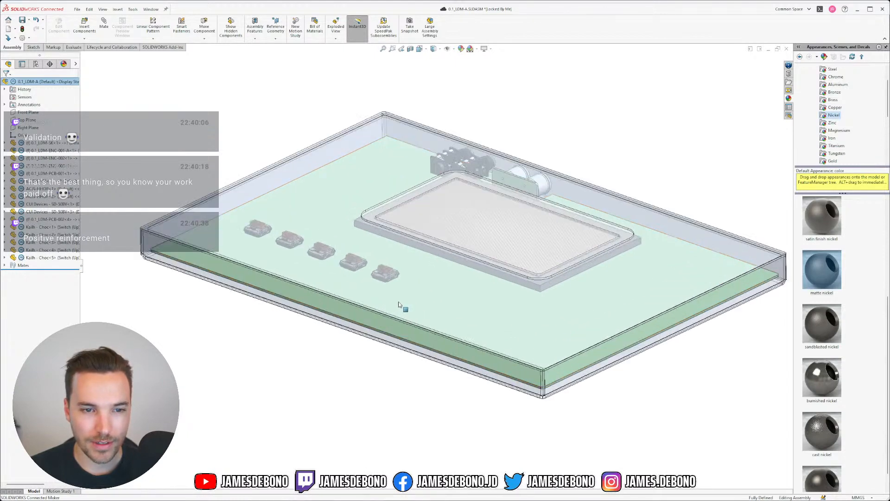
pyautogui.scroll(-3, 506, 234)
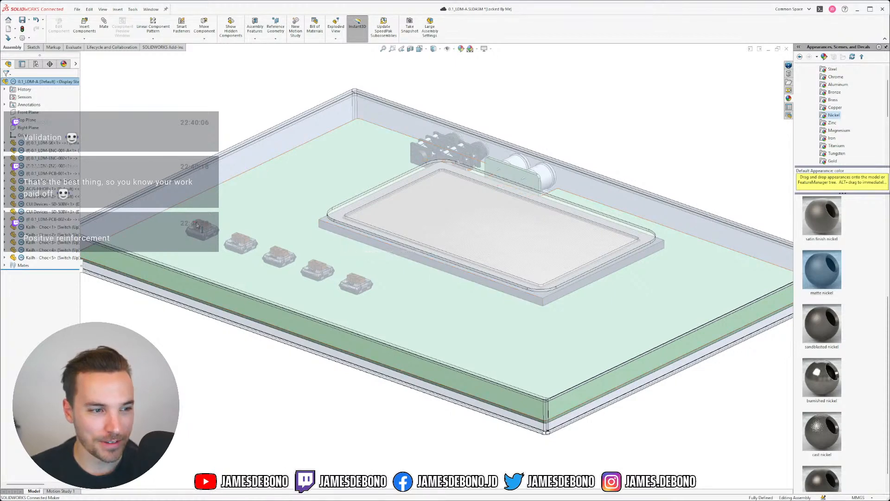
pyautogui.scroll(1, 312, 240)
pyautogui.scroll(-1, 308, 240)
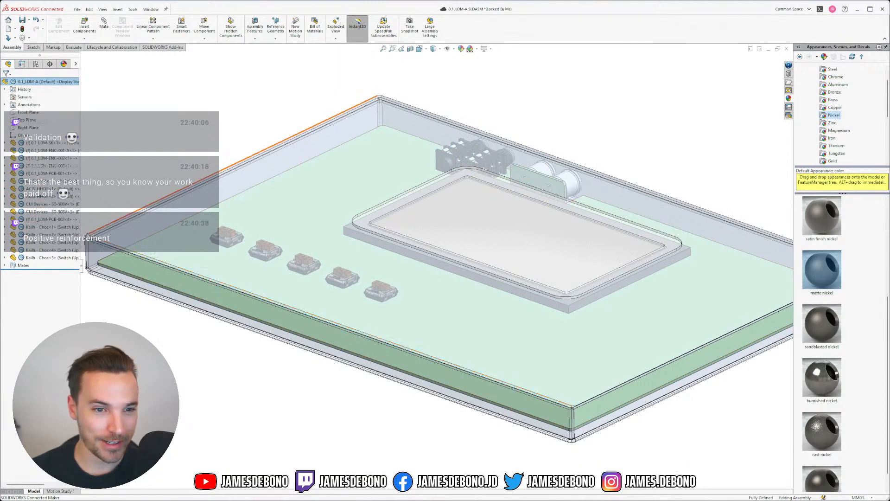
# Apply the Plain White scene to the Kailh Choc FunkMonk 1u keycap part.
pyautogui.moveTo(77, 228)
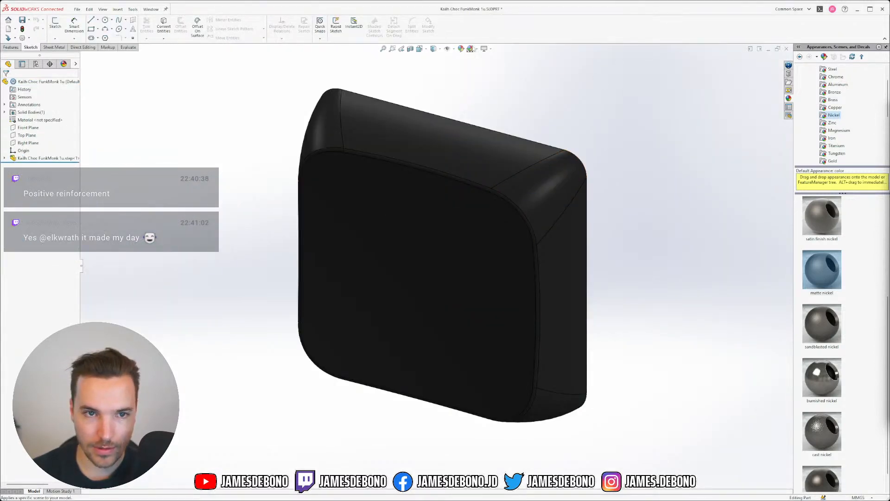
pyautogui.click(476, 49)
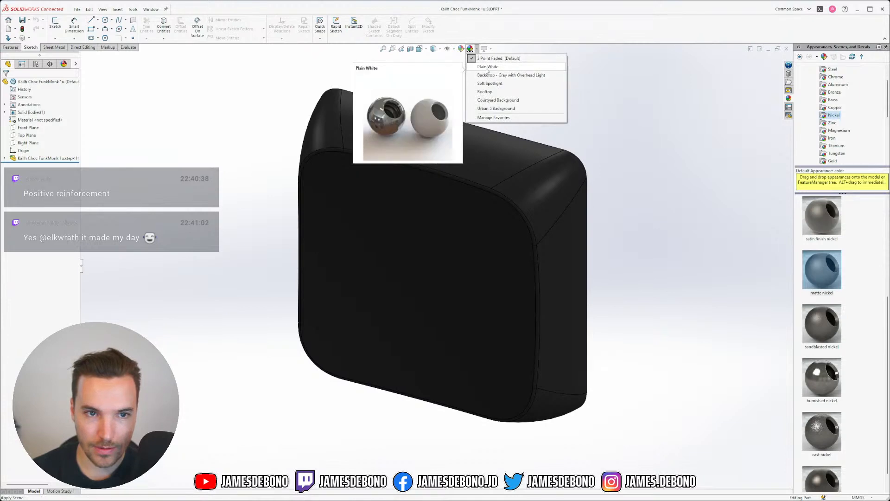
pyautogui.click(487, 68)
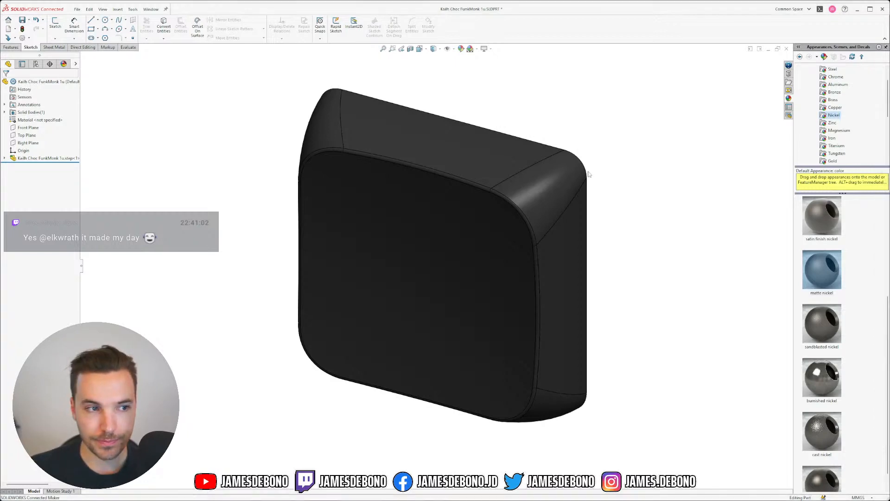
# Break the imported keycap feature's link to its original STEP model and confirm the irreversible change.
pyautogui.click(32, 158)
pyautogui.rightClick(46, 158)
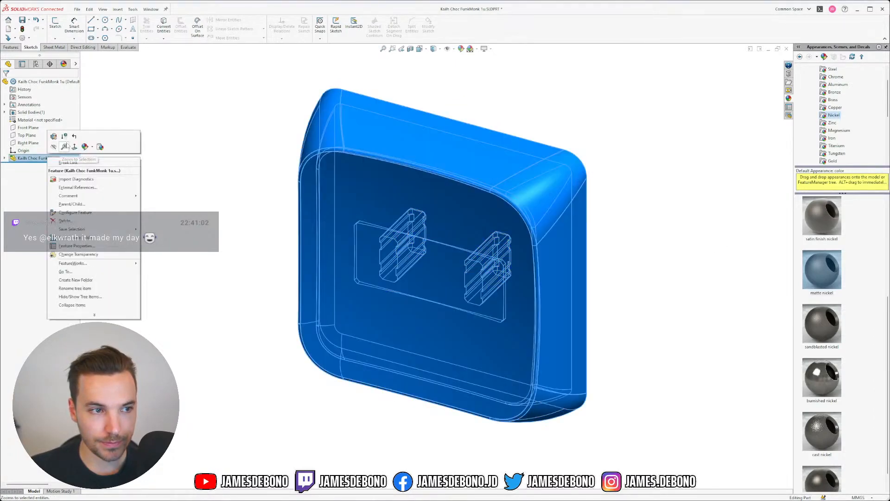
pyautogui.click(68, 163)
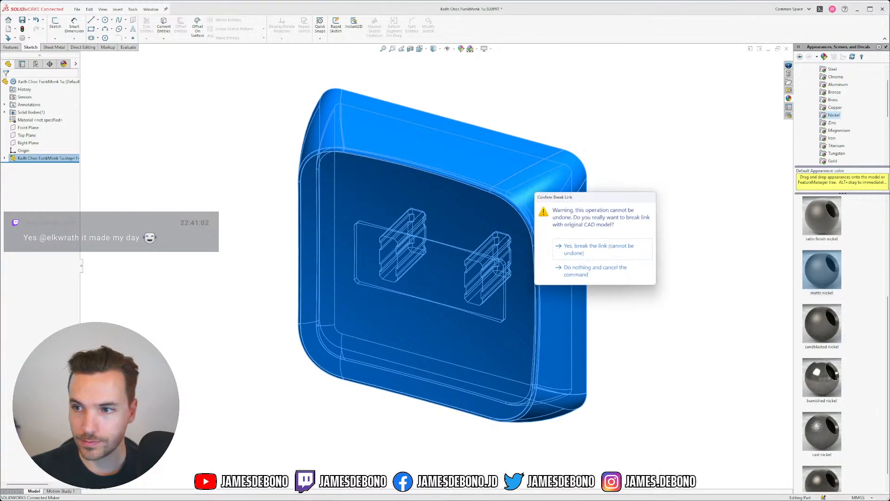
pyautogui.click(598, 249)
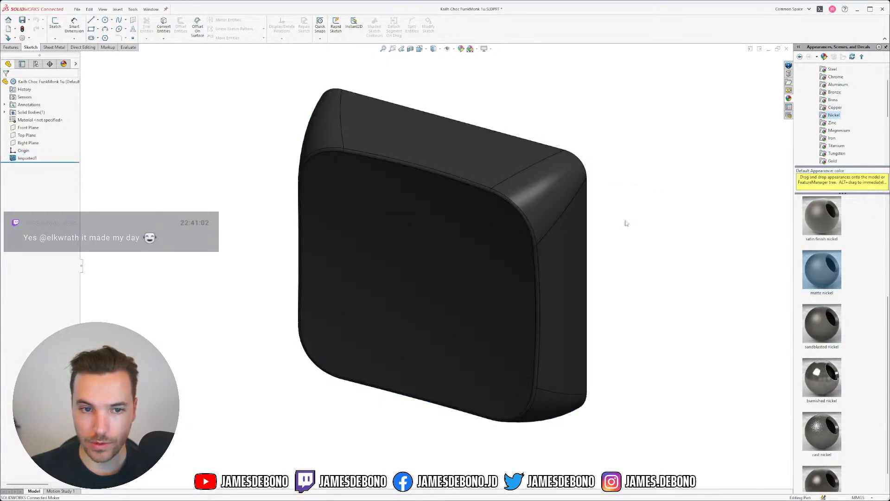
# Start a sketch on the end face of one keycap stem and draw a horizontal line joining the midpoints of its side edges.
pyautogui.moveTo(427, 228); pyautogui.dragTo(247, 174, button='middle')
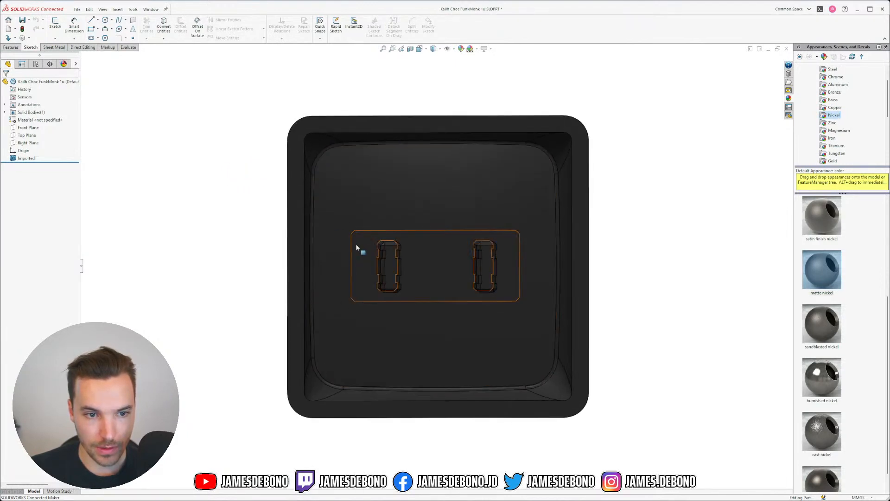
pyautogui.scroll(-4, 396, 271)
pyautogui.scroll(2, 408, 275)
pyautogui.scroll(2, 409, 276)
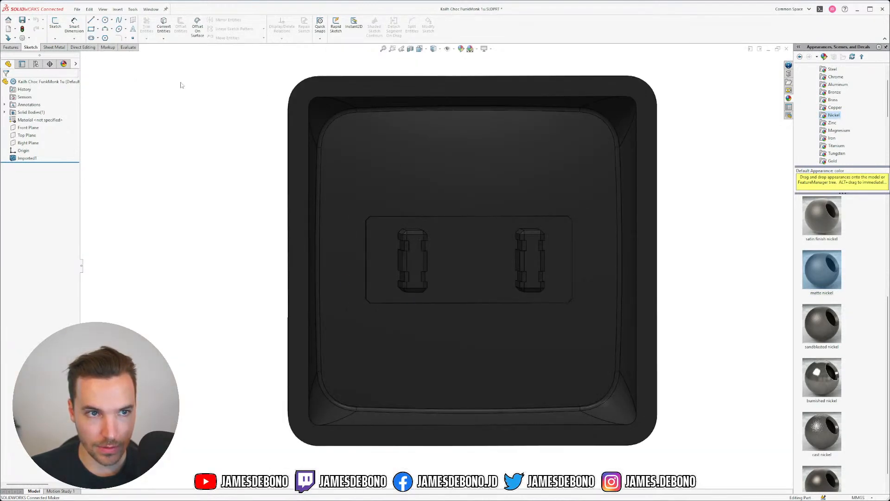
pyautogui.rightClick(410, 257)
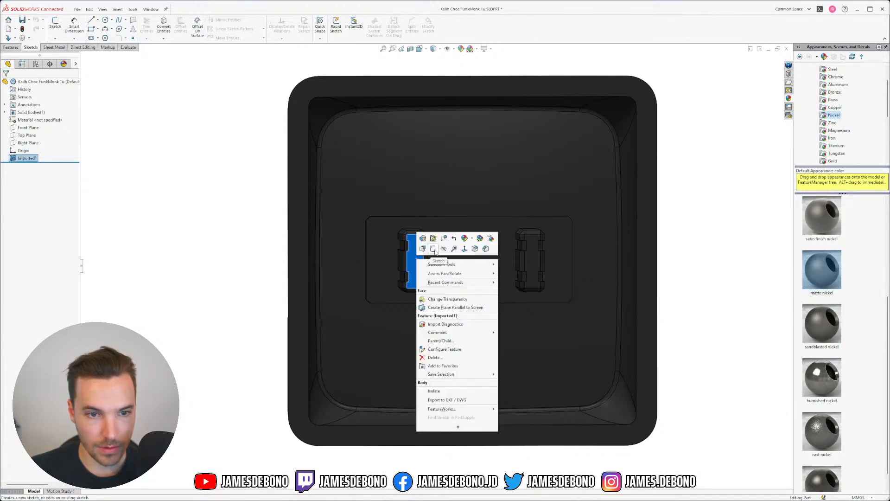
pyautogui.click(433, 250)
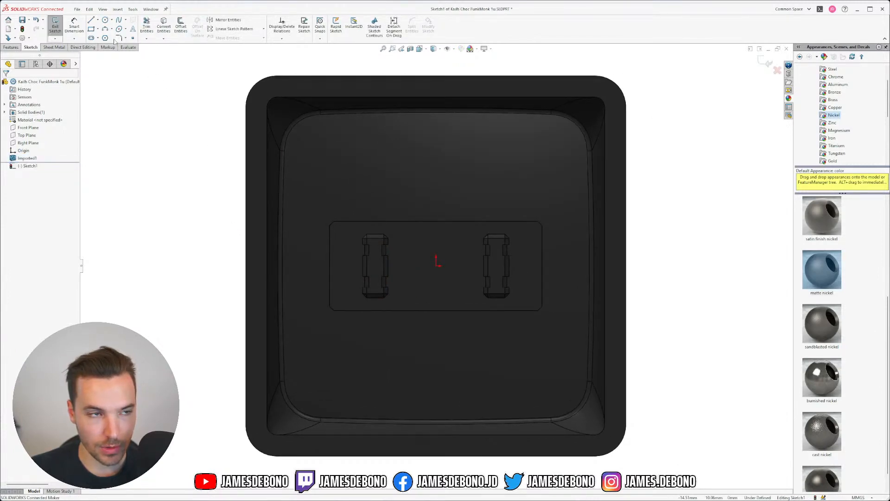
pyautogui.click(98, 20)
pyautogui.click(106, 29)
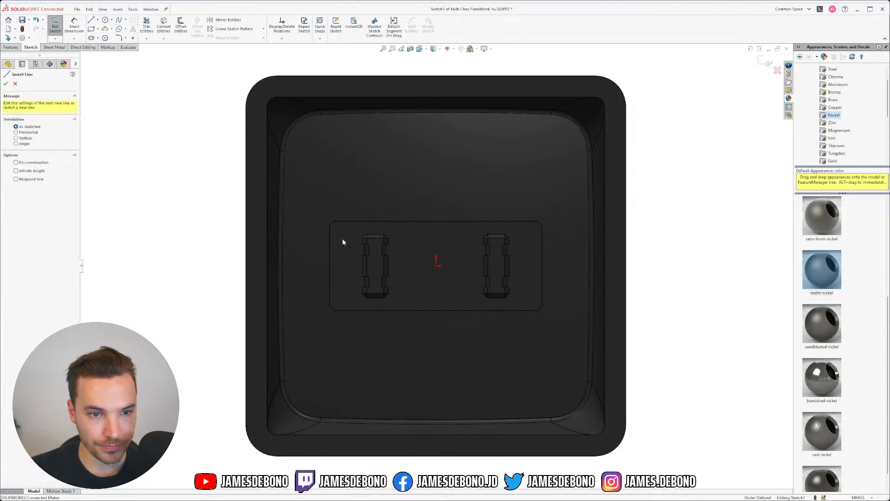
pyautogui.click(376, 269)
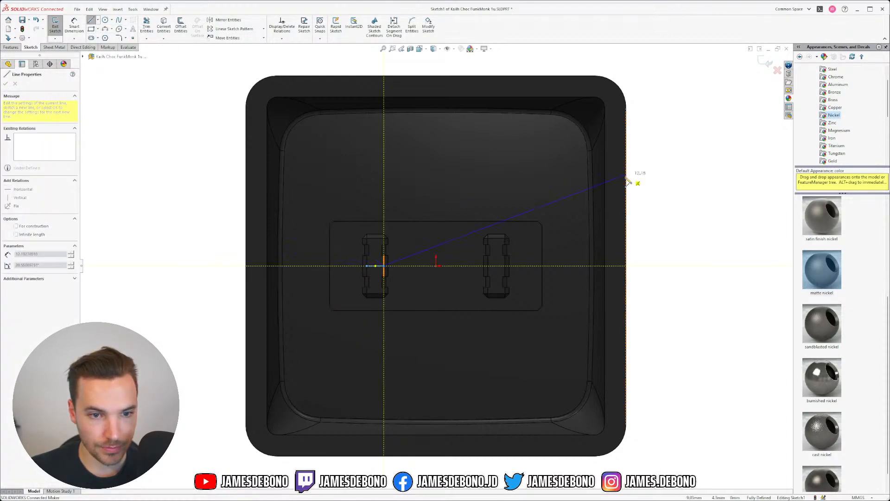
pyautogui.press('Escape')
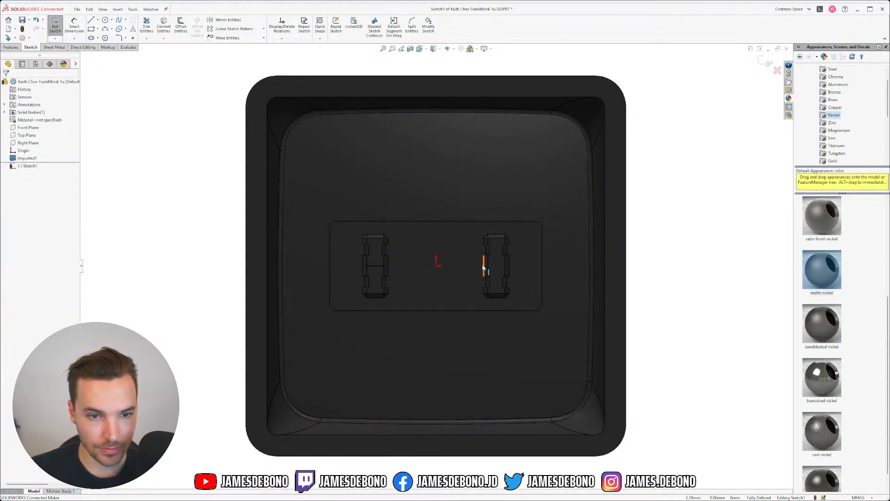
pyautogui.click(93, 20)
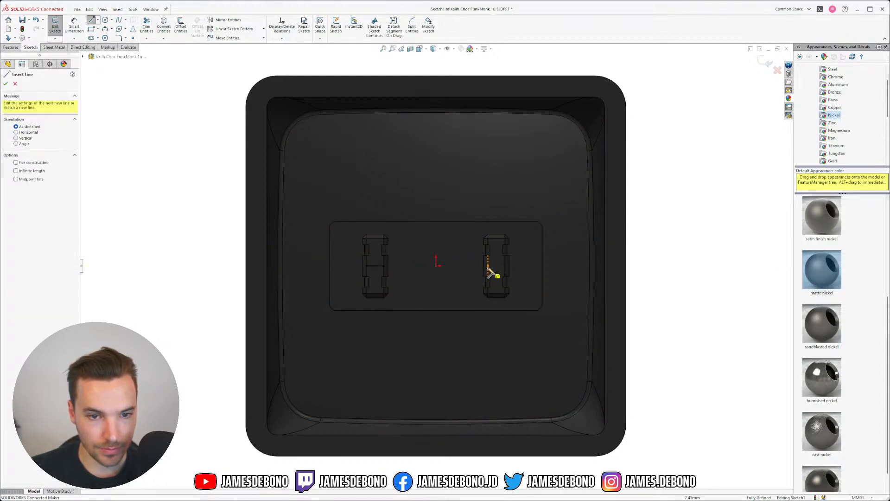
pyautogui.click(490, 268)
pyautogui.press('Escape')
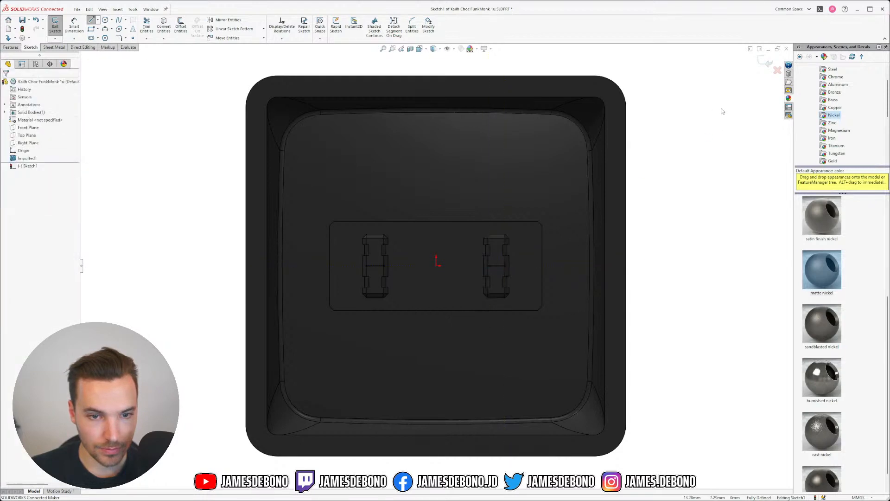
pyautogui.click(498, 267)
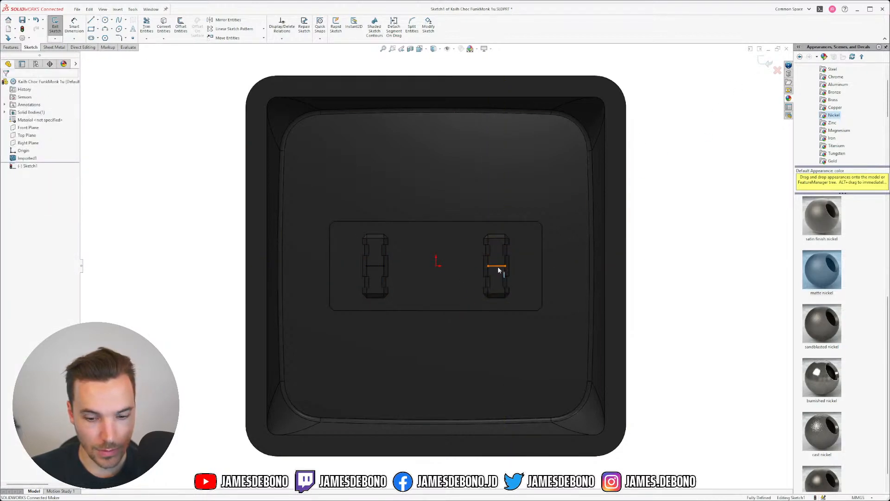
pyautogui.press('Delete')
# Close the sketch and split the stem's end face along the sketched line with a projection Split Line.
pyautogui.click(767, 62)
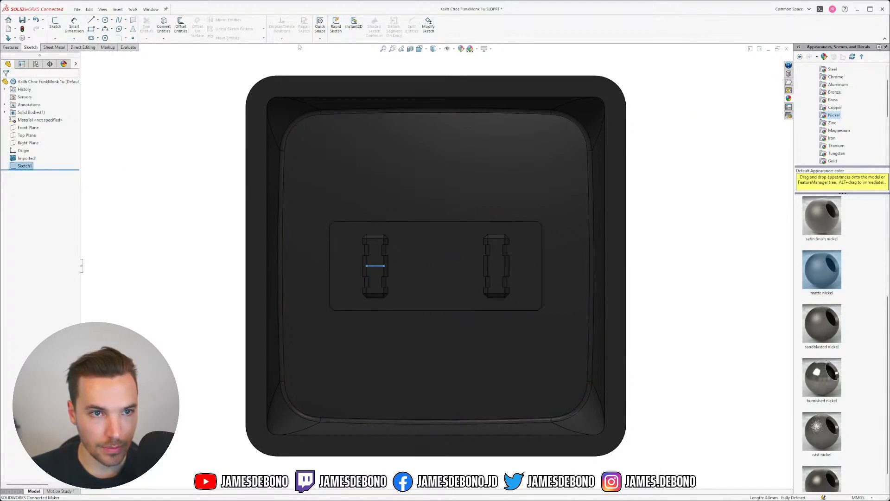
pyautogui.click(11, 48)
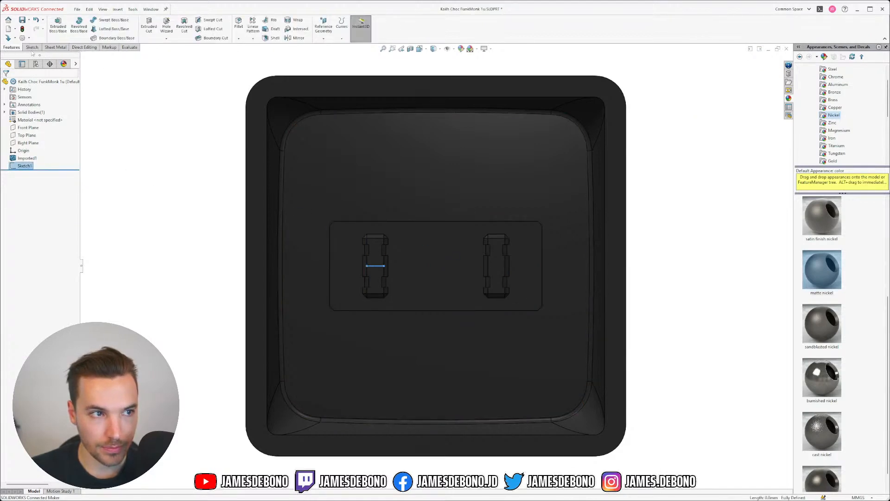
pyautogui.click(341, 38)
pyautogui.click(351, 47)
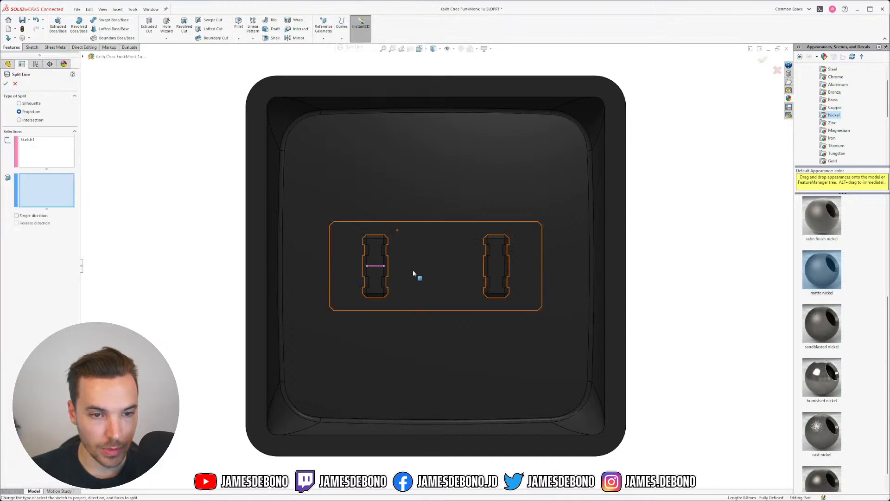
pyautogui.click(377, 258)
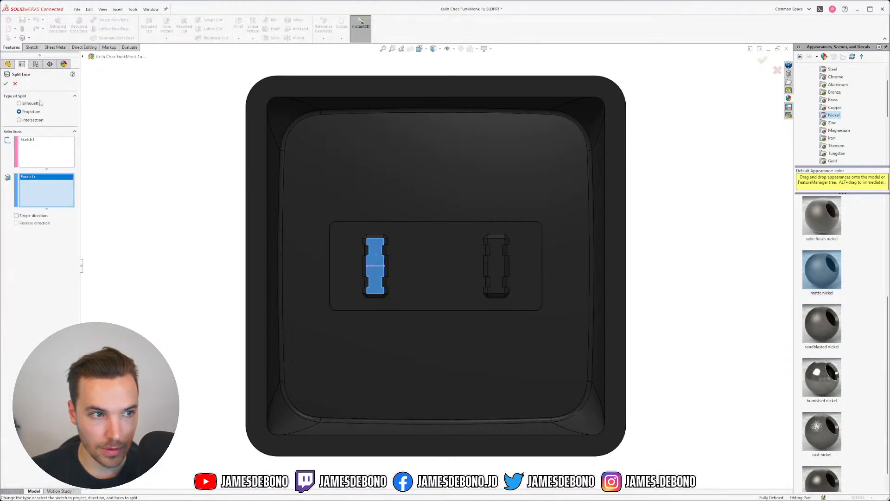
pyautogui.click(6, 83)
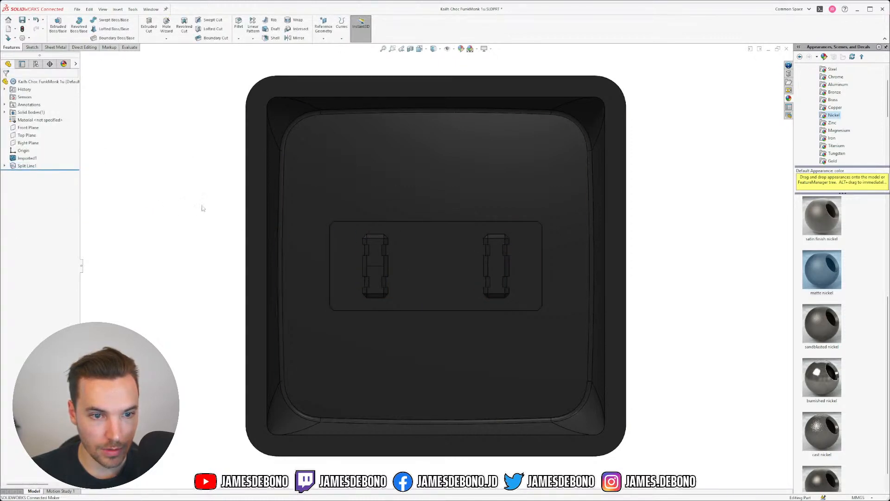
# Sketch a vertical line on the rectangular pad between the stems, joining the midpoints of its two long edges.
pyautogui.rightClick(420, 245)
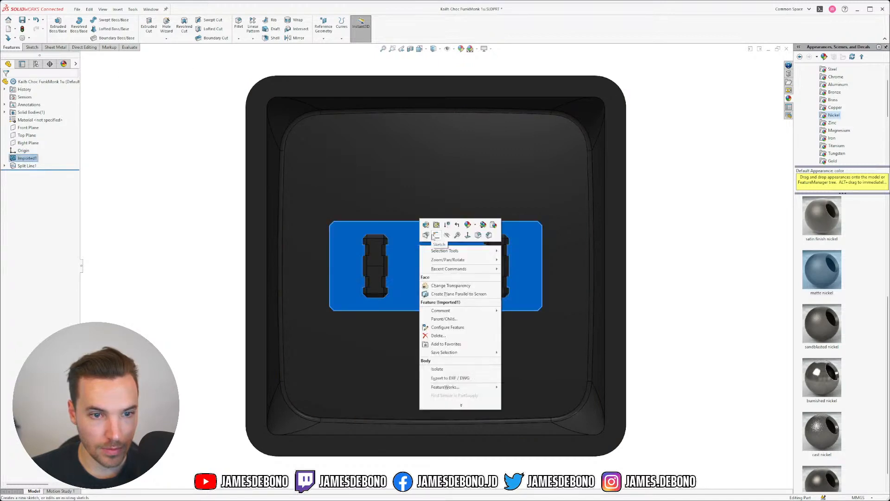
pyautogui.click(410, 231)
pyautogui.press('l')
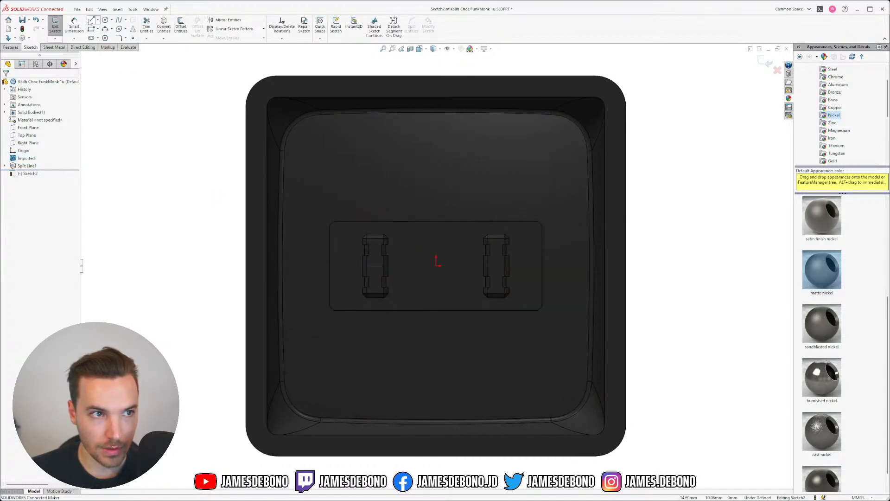
pyautogui.click(437, 222)
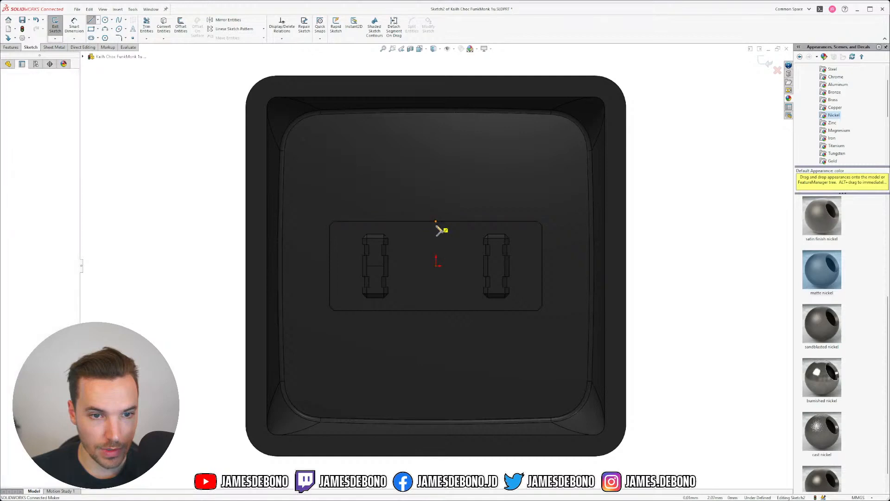
pyautogui.click(437, 311)
pyautogui.press('Escape')
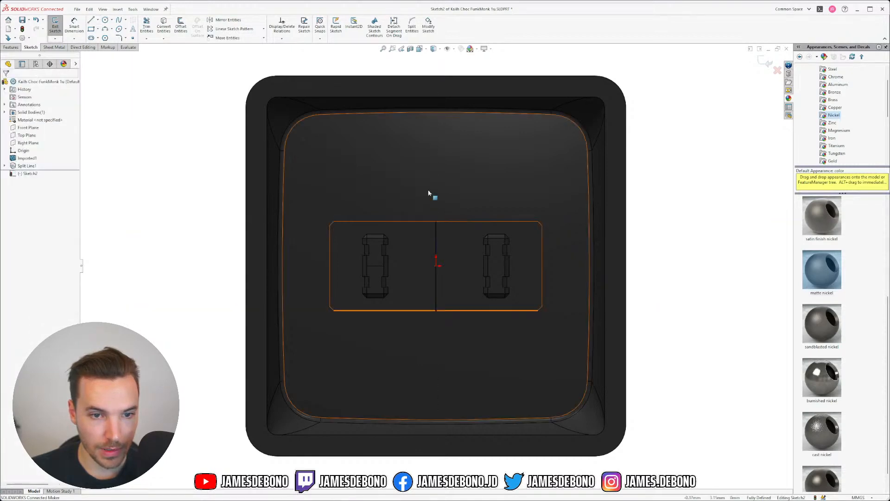
# Close the sketch and split the rectangular pad face along the vertical line with a projection Split Line.
pyautogui.click(759, 49)
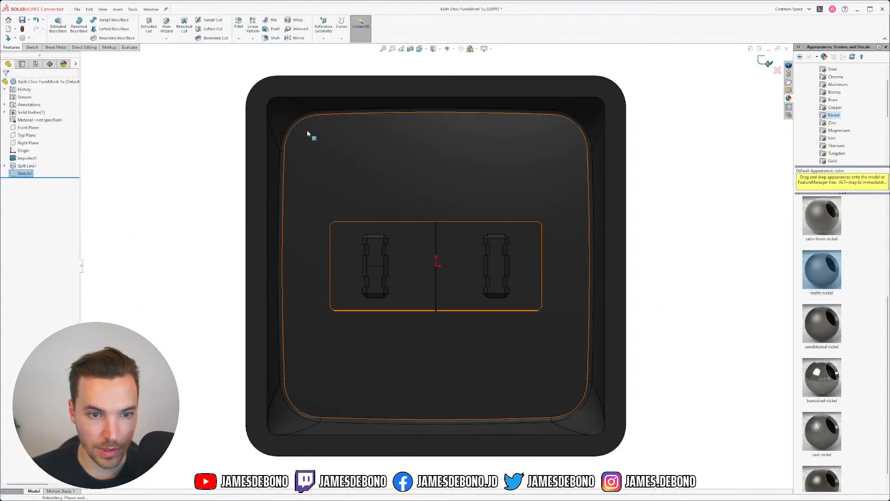
pyautogui.click(342, 26)
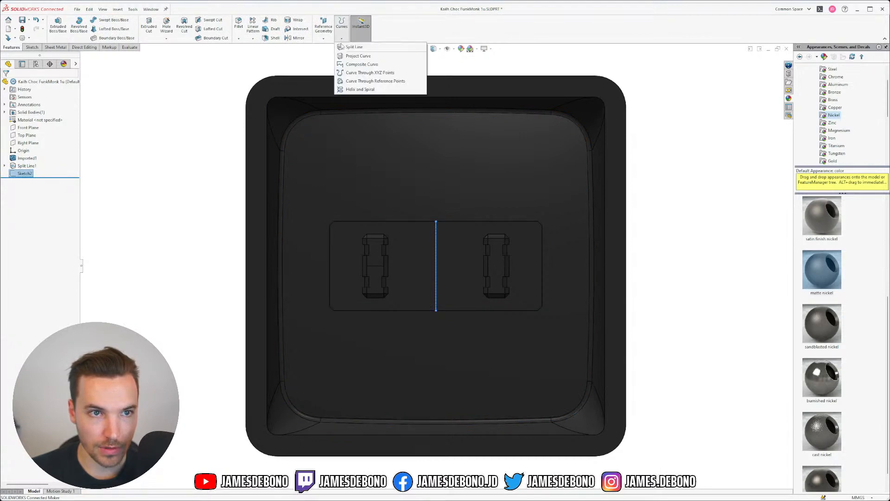
pyautogui.click(357, 46)
pyautogui.click(465, 256)
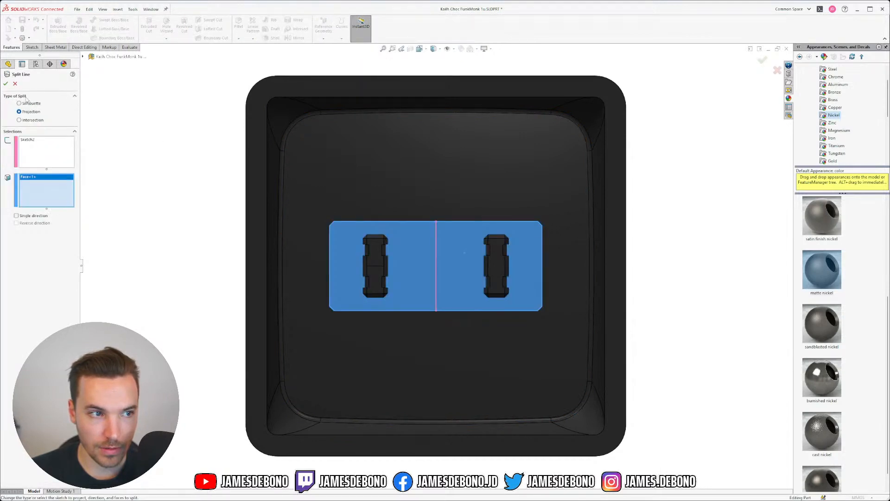
pyautogui.click(6, 83)
# Begin a Move/Copy Body operation on the keycap body and switch it to constraint-based positioning.
pyautogui.moveTo(406, 234); pyautogui.dragTo(457, 264, button='middle')
pyautogui.scroll(-5, 437, 258)
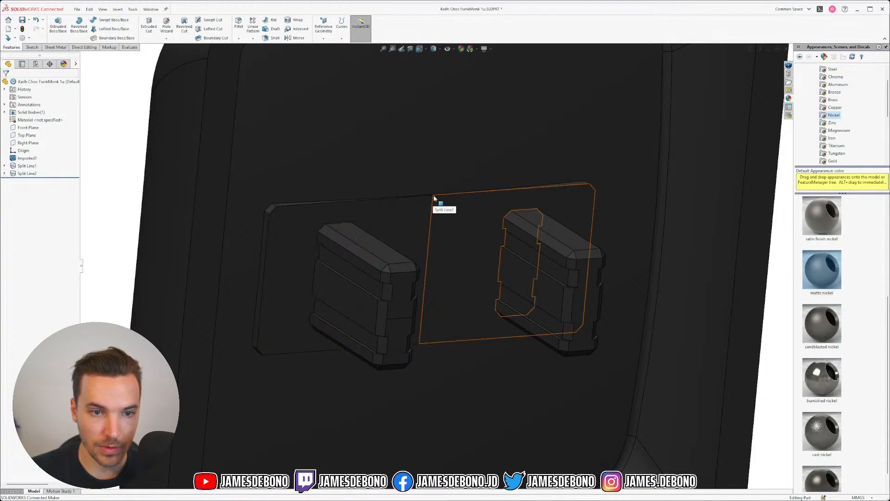
pyautogui.scroll(5, 437, 269)
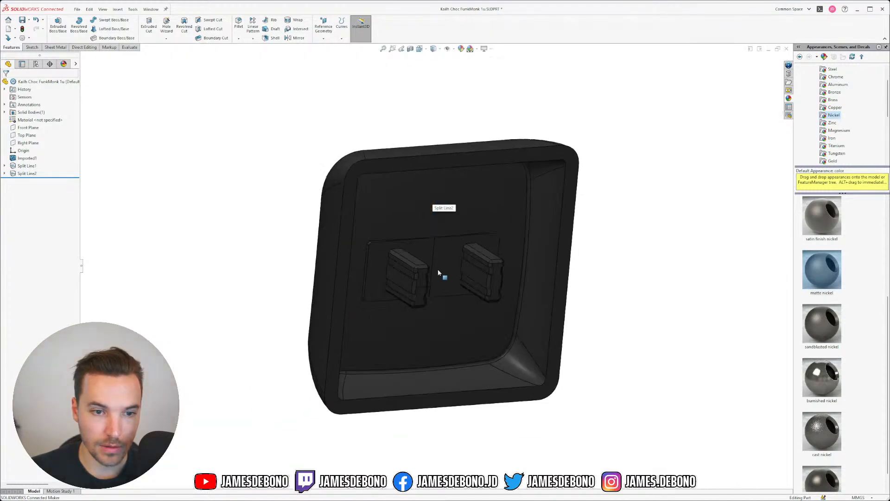
pyautogui.moveTo(438, 273); pyautogui.dragTo(465, 268, button='middle')
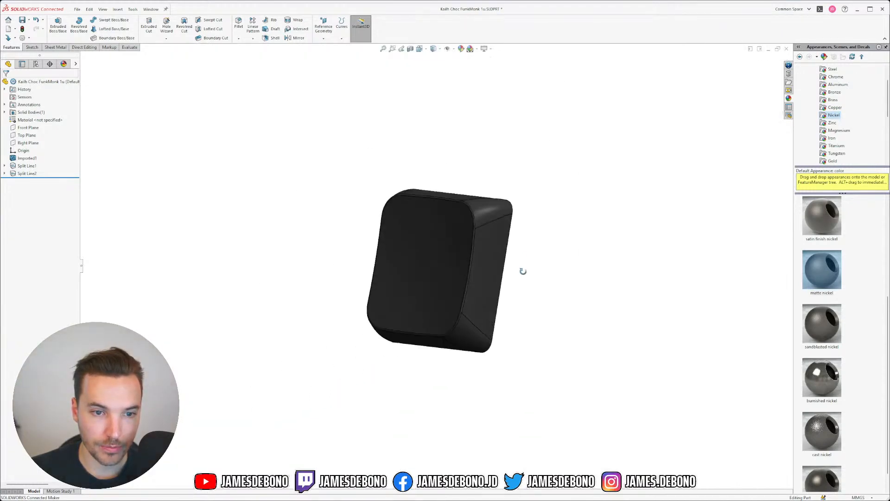
pyautogui.click(85, 47)
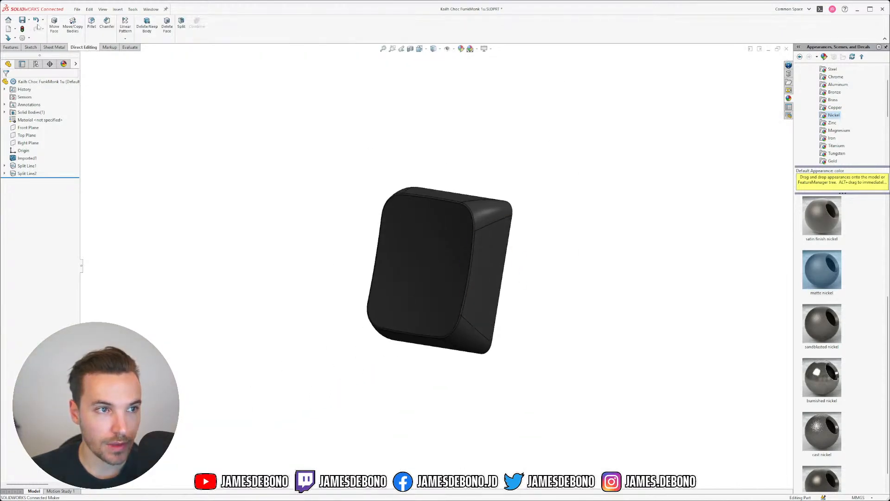
pyautogui.click(69, 27)
pyautogui.click(437, 237)
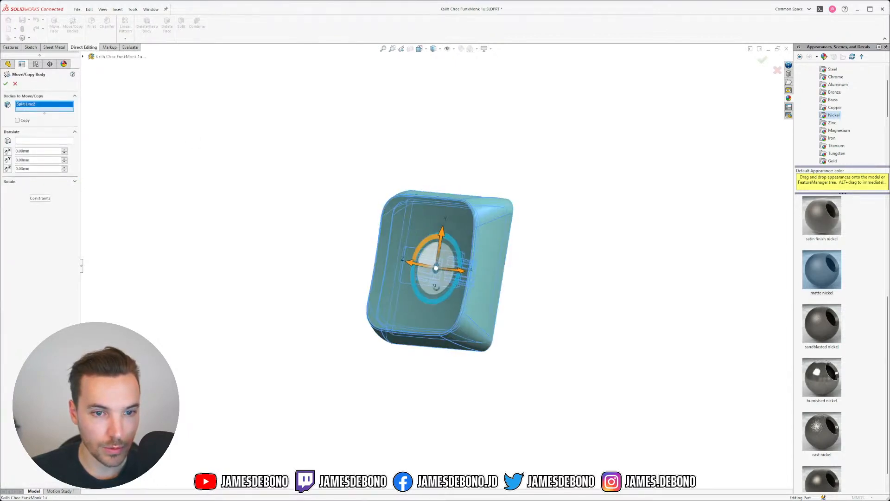
pyautogui.moveTo(437, 237); pyautogui.dragTo(452, 232, button='middle')
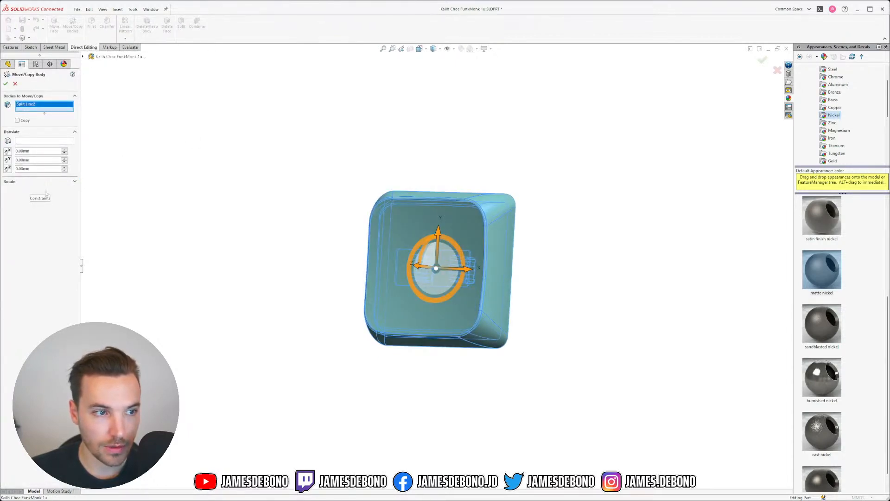
pyautogui.click(43, 198)
# Add a coincident mate between the Top Plane and the end face of the unsplit stem.
pyautogui.click(83, 56)
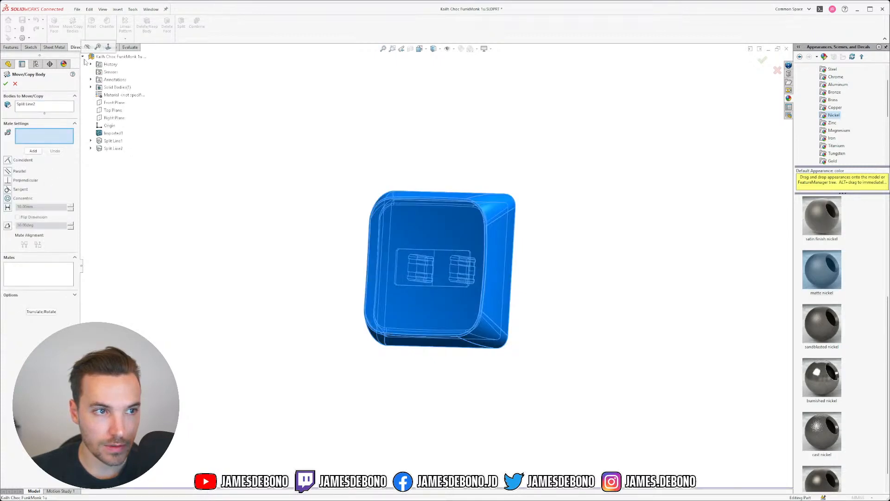
pyautogui.click(112, 110)
pyautogui.moveTo(412, 233); pyautogui.dragTo(249, 230, button='middle')
pyautogui.scroll(-4, 424, 299)
pyautogui.scroll(-3, 424, 296)
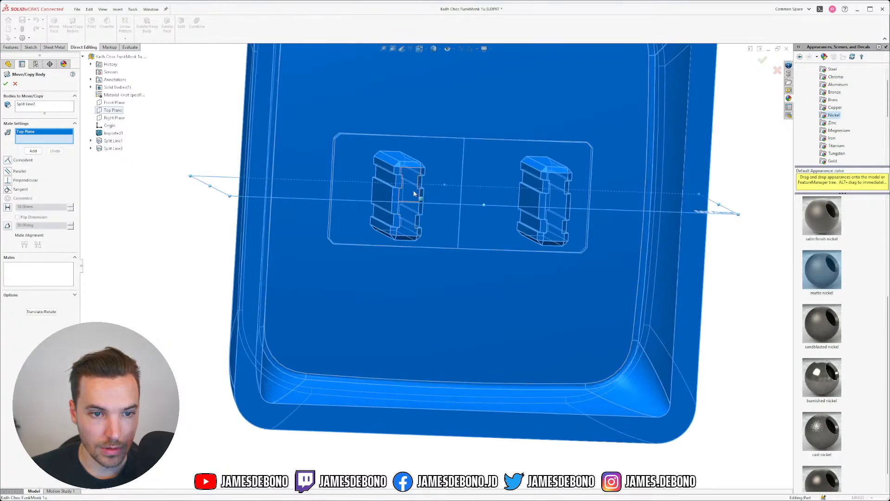
pyautogui.click(556, 205)
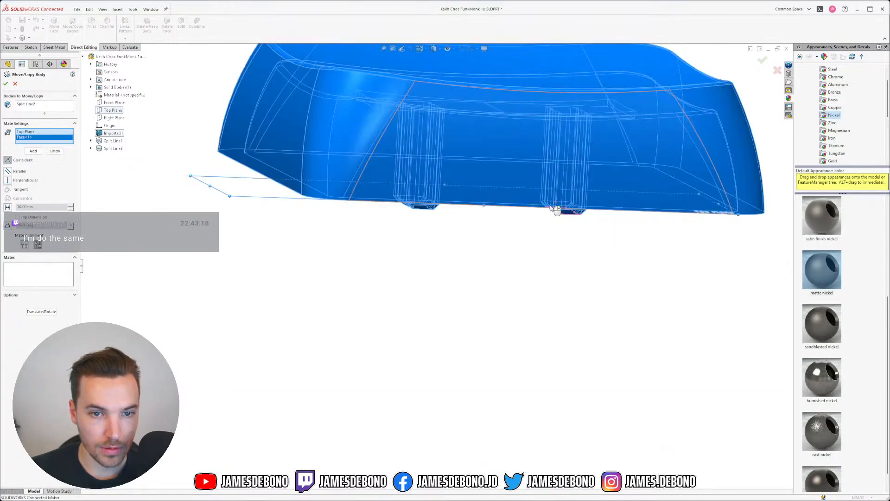
pyautogui.scroll(3, 555, 207)
pyautogui.moveTo(482, 221); pyautogui.dragTo(538, 253, button='middle')
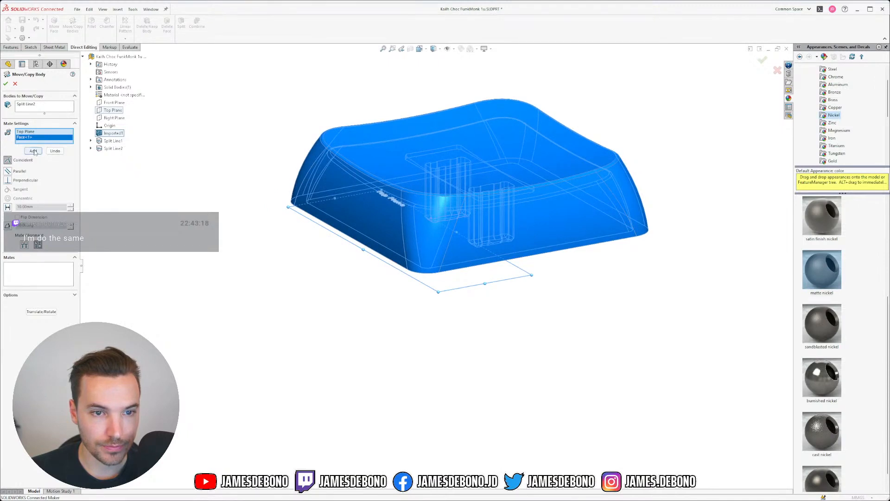
pyautogui.click(35, 152)
pyautogui.moveTo(452, 270); pyautogui.dragTo(452, 192, button='middle')
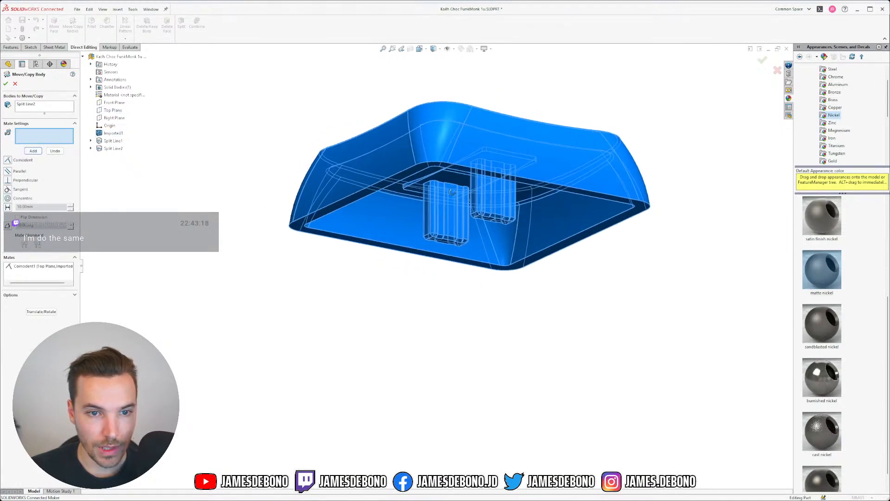
pyautogui.click(114, 102)
pyautogui.scroll(-5, 487, 194)
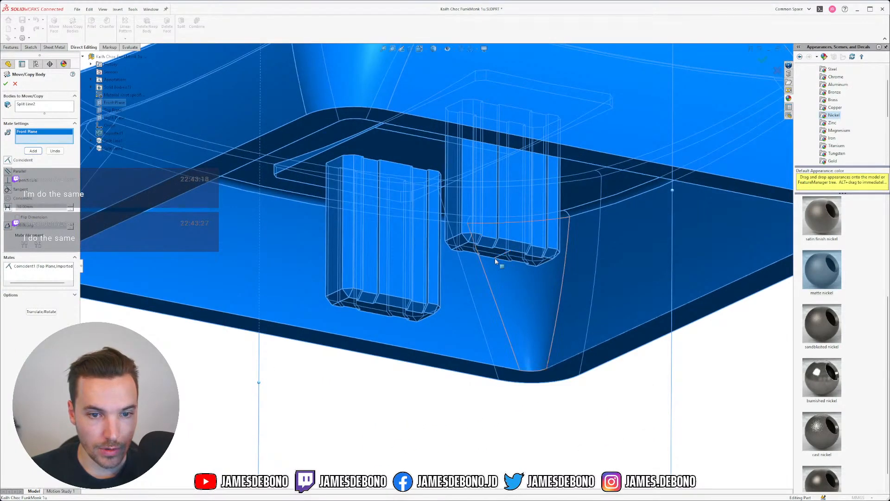
pyautogui.scroll(-5, 495, 259)
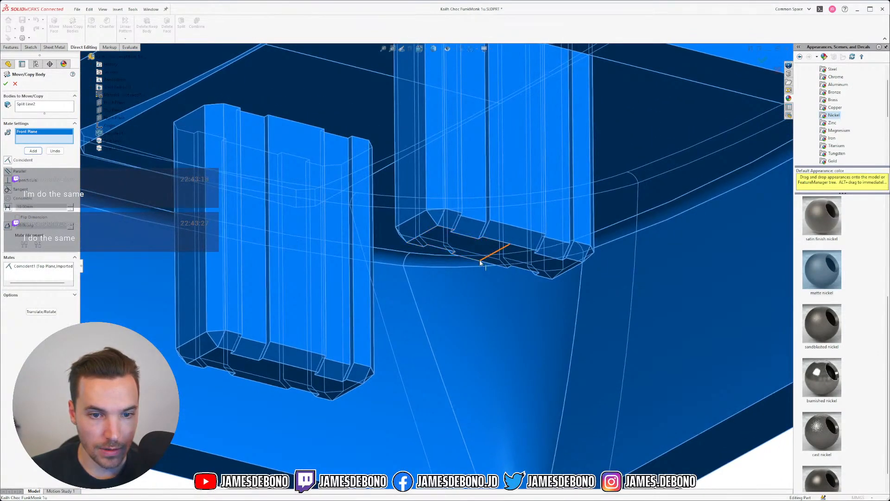
pyautogui.click(480, 262)
pyautogui.moveTo(479, 263); pyautogui.dragTo(417, 273, button='middle')
pyautogui.scroll(10, 482, 264)
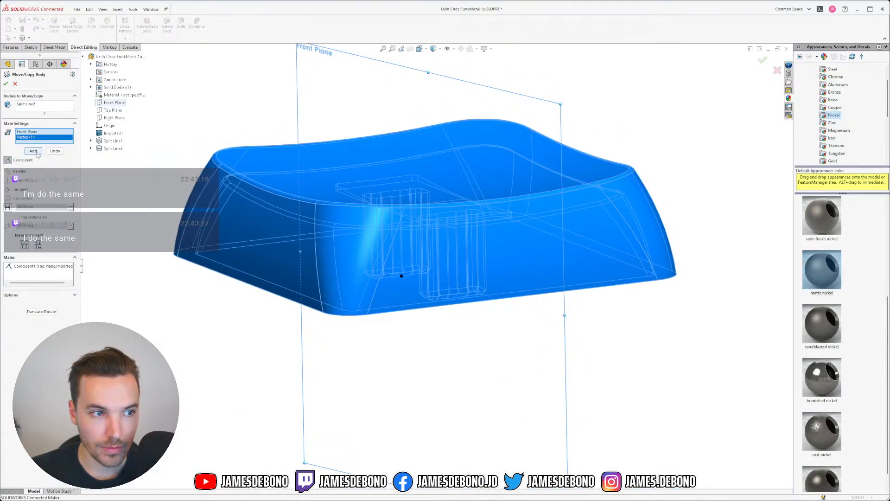
pyautogui.click(55, 151)
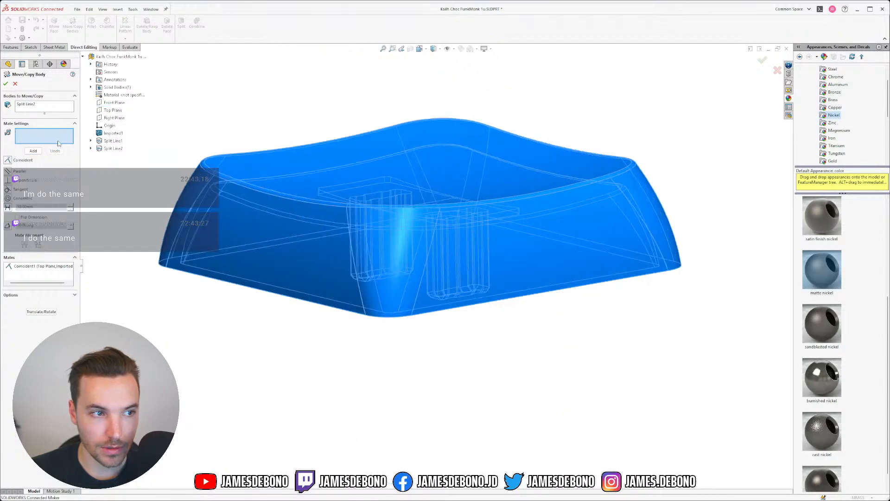
# Add a parallel mate between the Front Plane and the side face of a keycap stem.
pyautogui.click(115, 103)
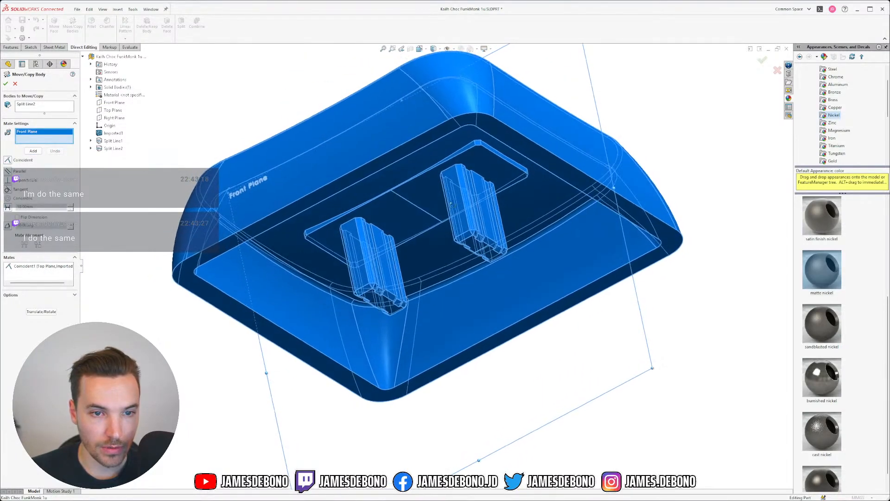
pyautogui.click(454, 184)
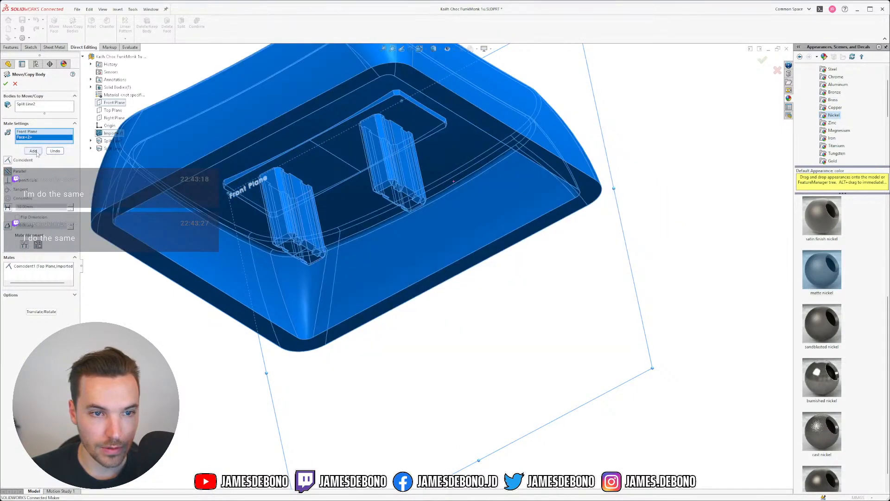
pyautogui.moveTo(440, 181); pyautogui.dragTo(457, 292, button='middle')
pyautogui.scroll(3, 435, 268)
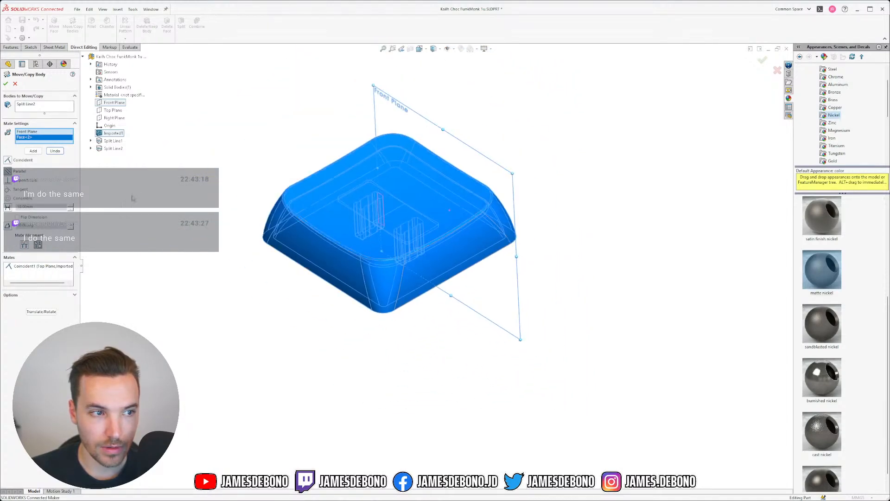
pyautogui.moveTo(420, 111); pyautogui.dragTo(351, 198, button='middle')
pyautogui.moveTo(382, 233); pyautogui.dragTo(449, 249, button='middle')
pyautogui.click(33, 151)
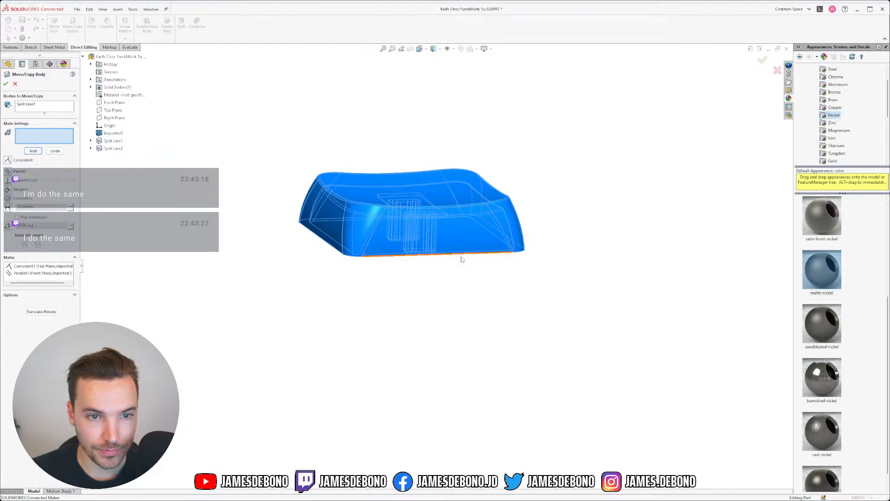
# Add a coincident mate between the Front Plane and the split-line endpoint on the stem's end face.
pyautogui.scroll(-2, 463, 258)
pyautogui.moveTo(459, 258); pyautogui.dragTo(482, 215, button='middle')
pyautogui.scroll(-4, 379, 224)
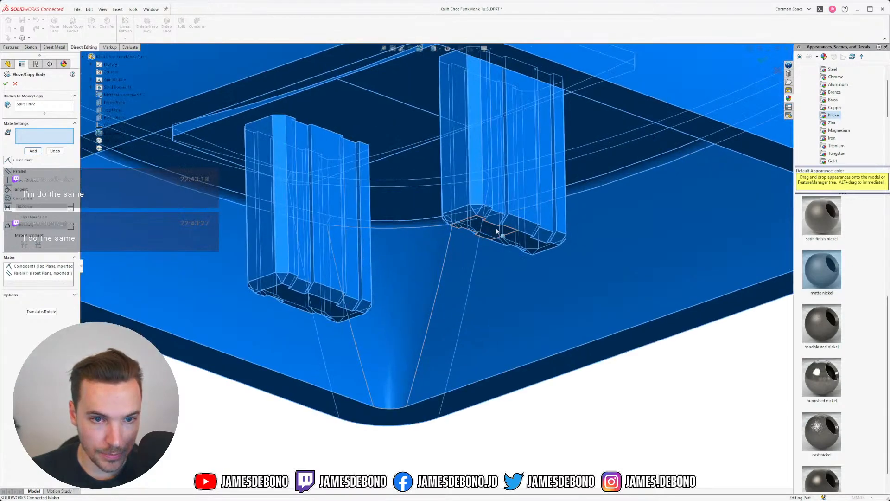
pyautogui.click(107, 103)
pyautogui.scroll(-3, 536, 241)
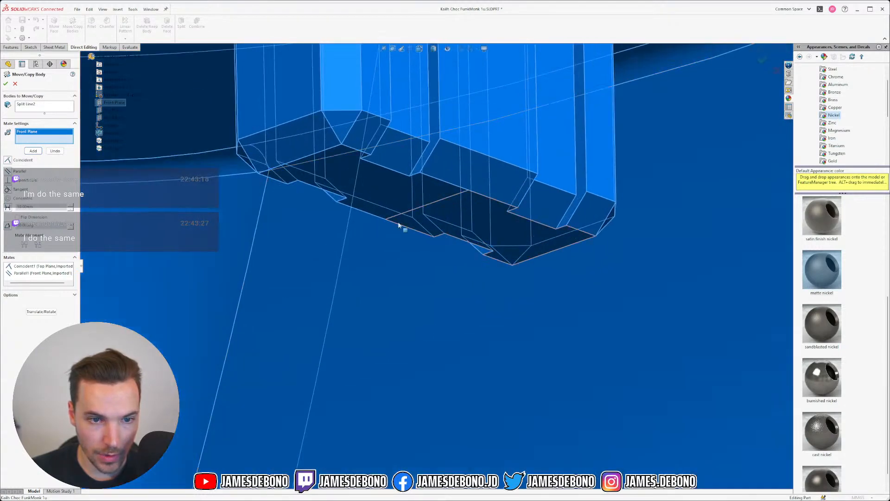
pyautogui.click(387, 221)
pyautogui.scroll(2, 410, 250)
pyautogui.scroll(8, 411, 250)
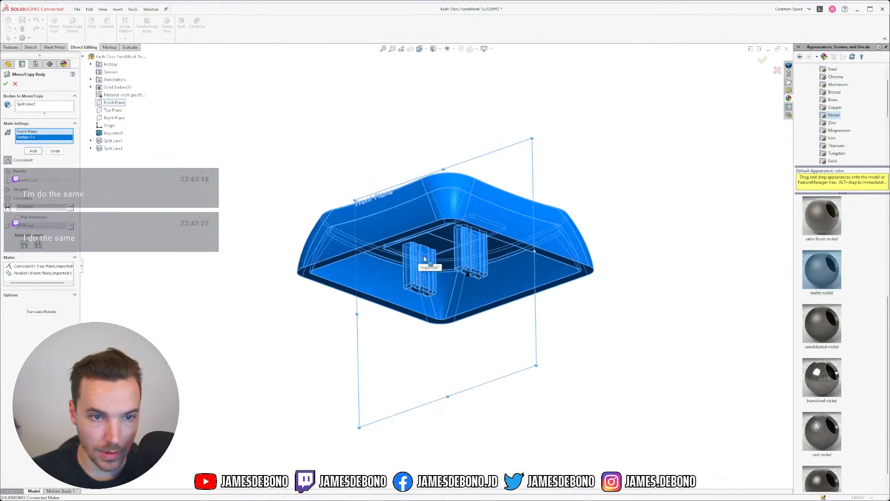
pyautogui.click(36, 151)
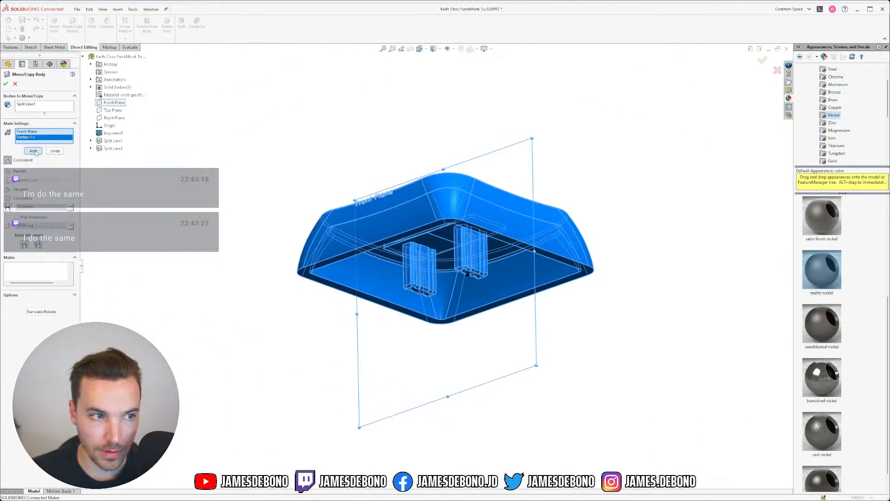
# Mate the Right Plane coincident with the endpoint of the pad's split line and accept the body move.
pyautogui.click(114, 117)
pyautogui.scroll(-3, 434, 214)
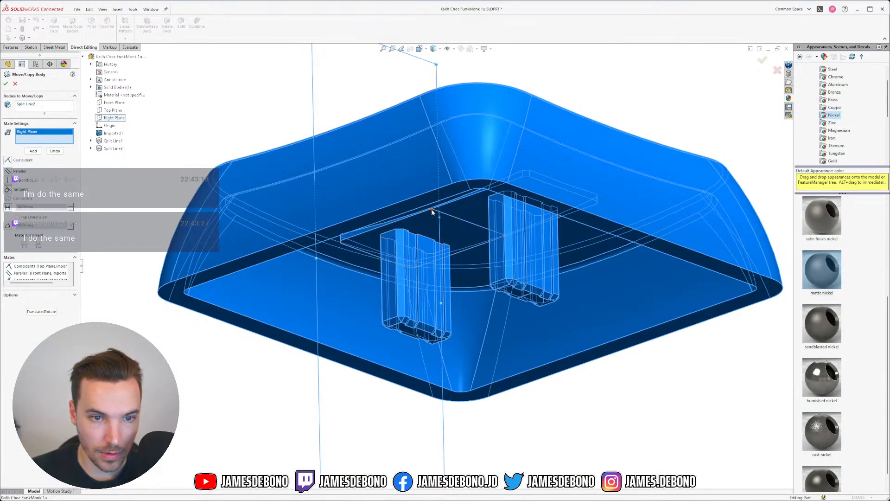
pyautogui.click(434, 214)
pyautogui.scroll(-5, 436, 215)
pyautogui.scroll(-4, 441, 253)
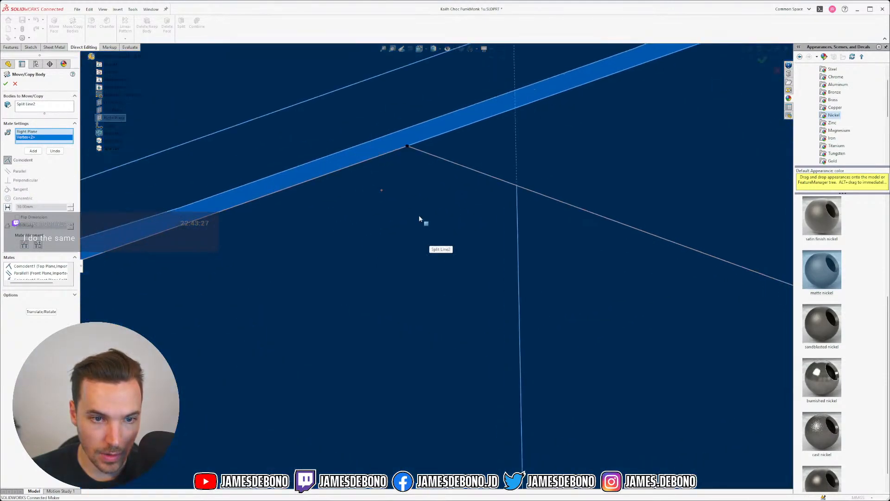
pyautogui.scroll(10, 423, 253)
pyautogui.moveTo(430, 262); pyautogui.dragTo(352, 279, button='middle')
pyautogui.click(33, 151)
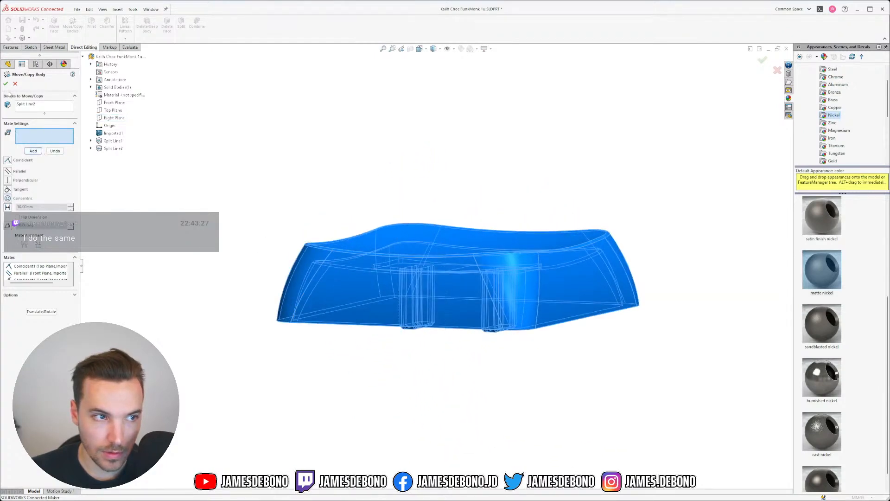
pyautogui.click(6, 84)
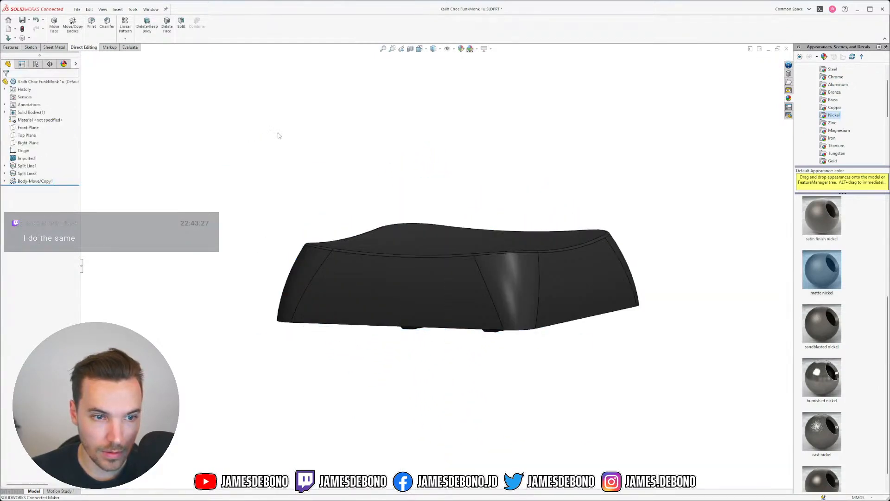
pyautogui.moveTo(279, 135); pyautogui.dragTo(280, 169, button='middle')
pyautogui.hotkey('ctrl', '1')
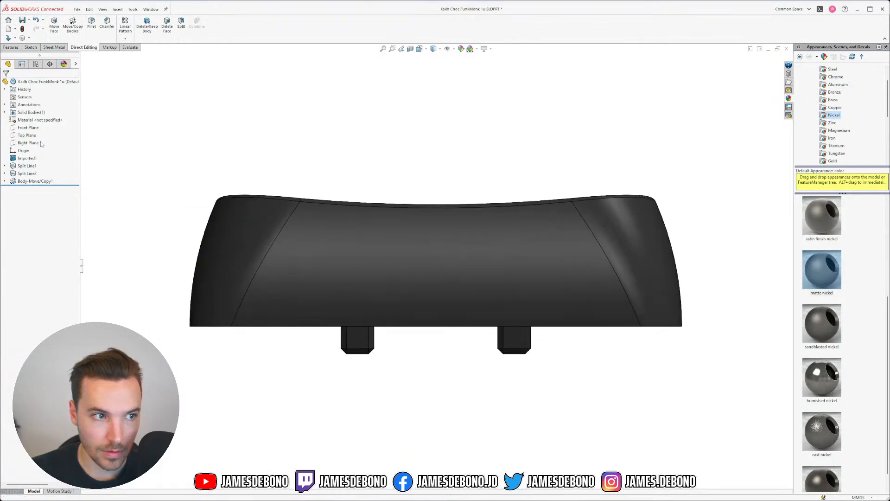
pyautogui.hotkey('ctrl', '6')
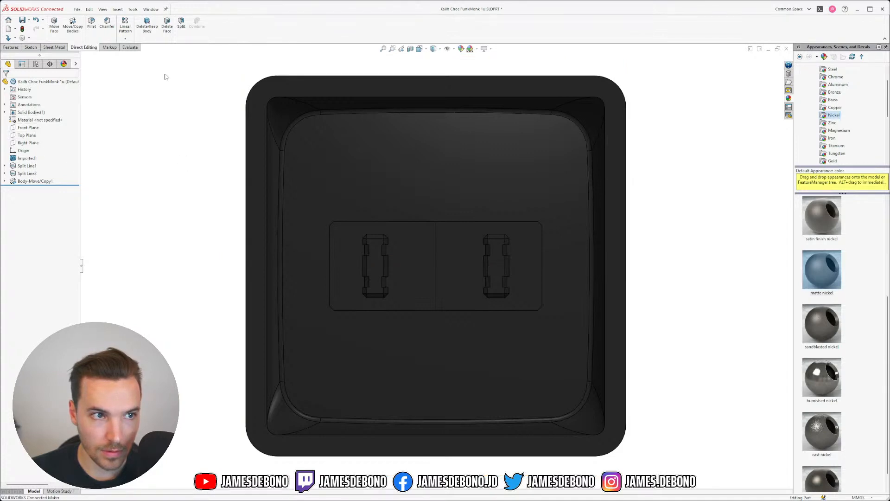
pyautogui.click(167, 26)
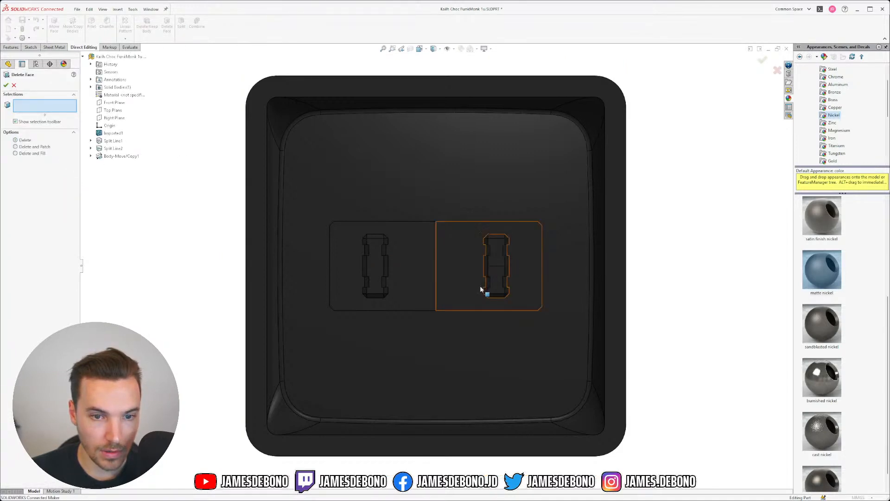
pyautogui.moveTo(480, 286); pyautogui.dragTo(390, 312, button='middle')
pyautogui.press('Escape')
pyautogui.scroll(5, 527, 196)
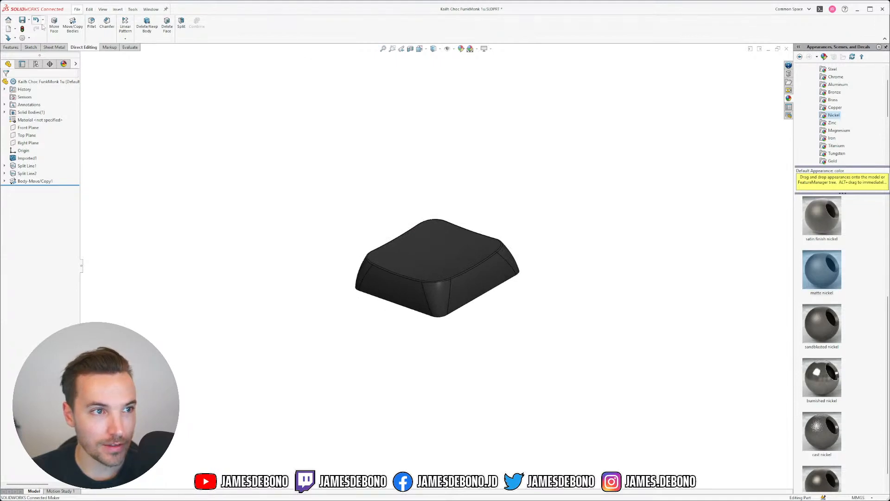
# Start saving the keycap to this PC in the KeySwitches subfolder Kailh - Choc - Keycap 1, with STEP AP214 as the file type.
pyautogui.click(29, 20)
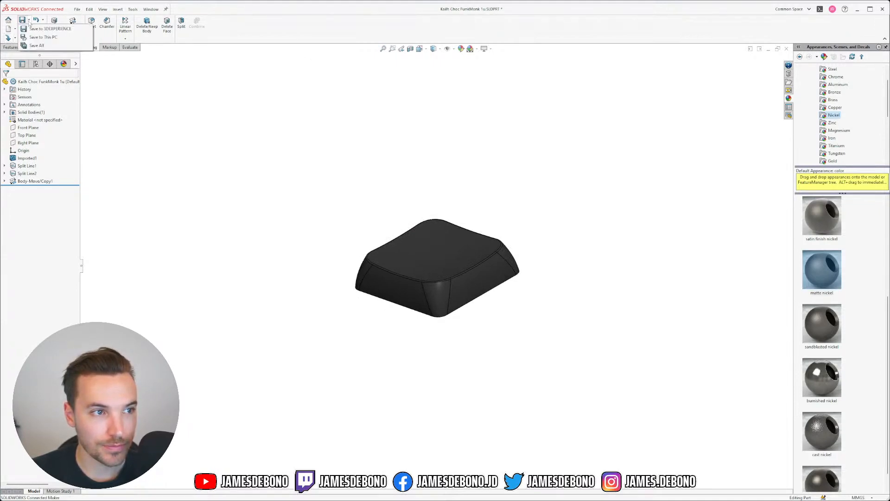
pyautogui.click(43, 36)
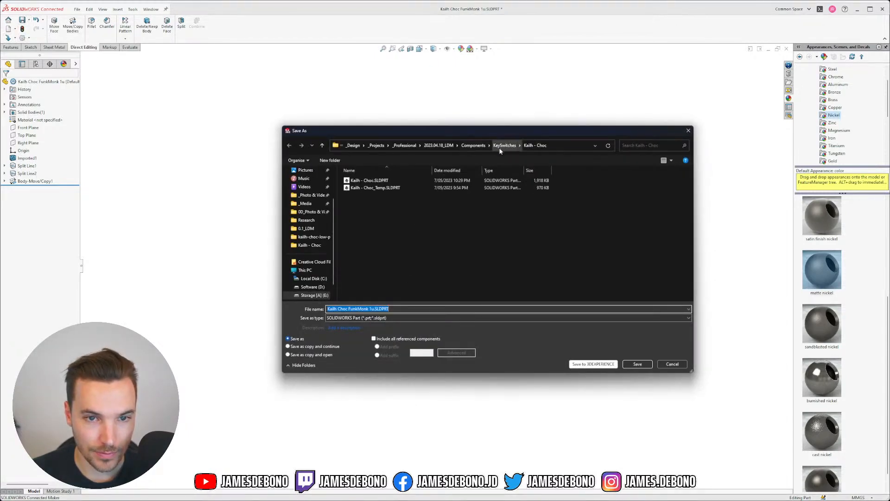
pyautogui.click(500, 145)
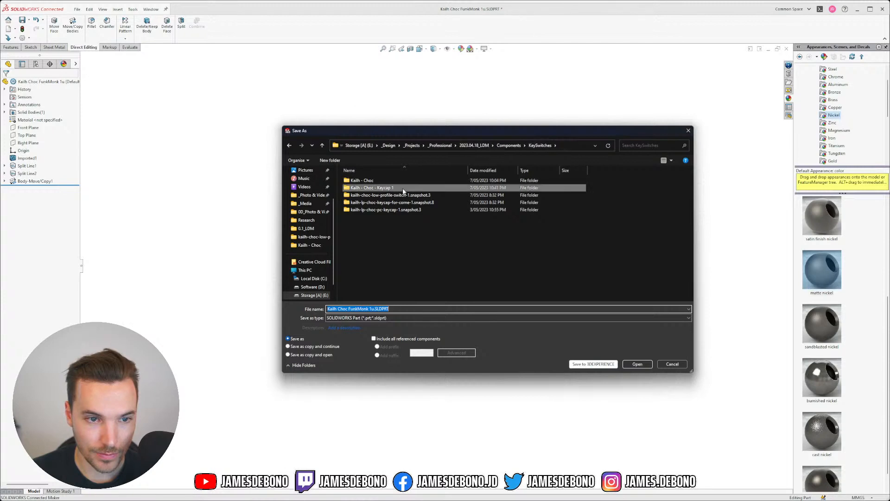
pyautogui.doubleClick(408, 194)
pyautogui.click(362, 318)
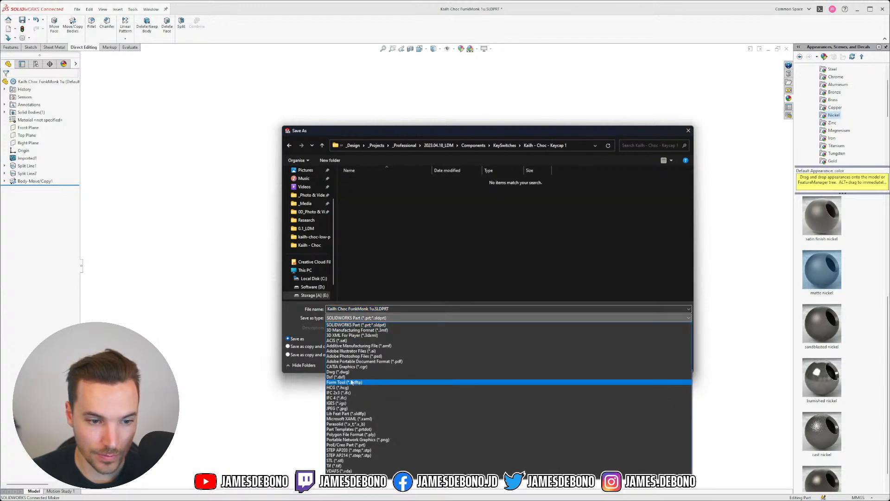
pyautogui.click(347, 454)
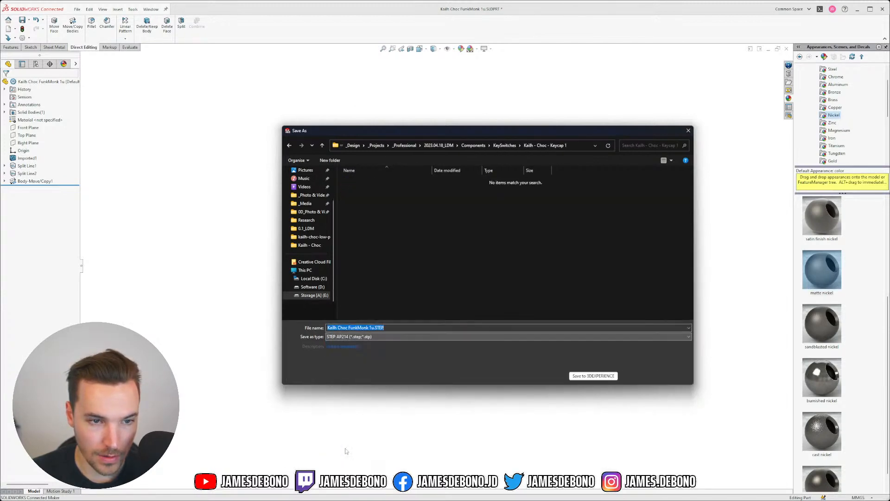
# Save the STEP file as Kailh - Choc - FunkMonk 1U and close the original keycap part.
pyautogui.click(339, 328)
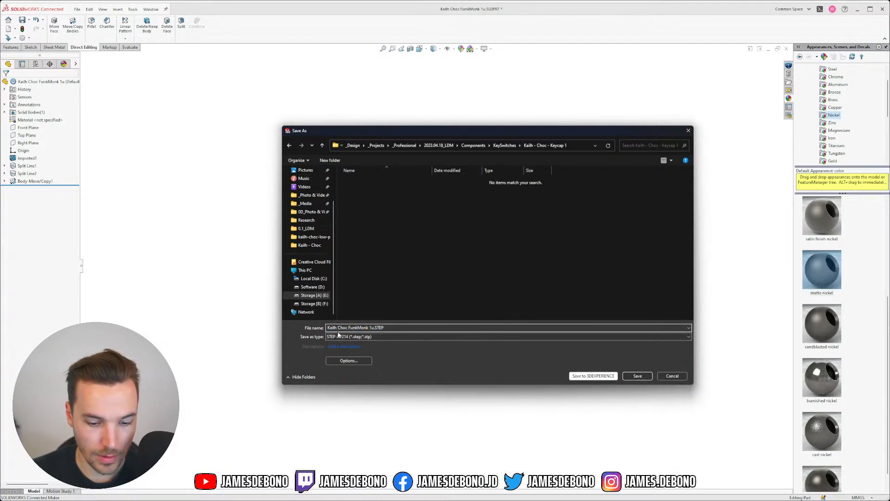
pyautogui.write('-')
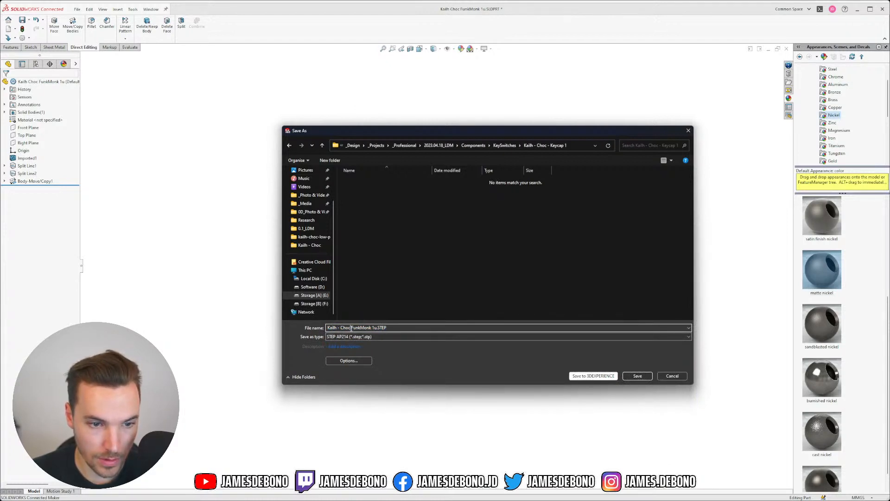
pyautogui.click(351, 328)
pyautogui.write('-')
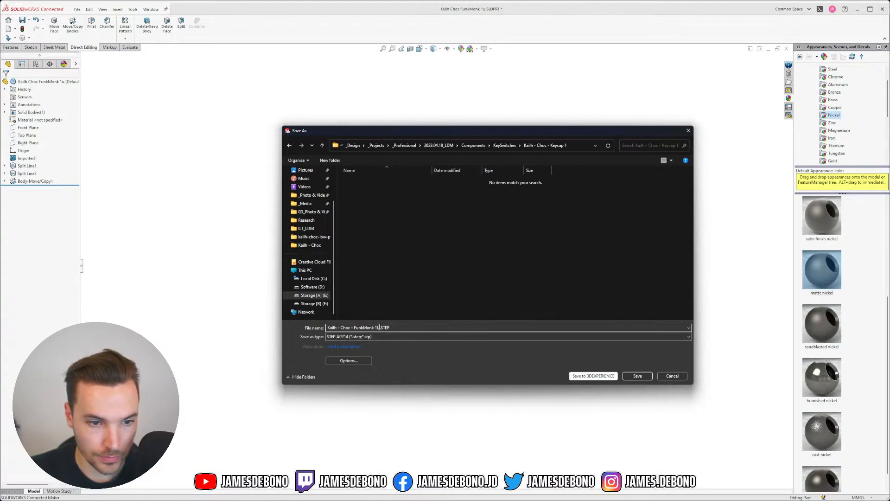
pyautogui.moveTo(379, 328); pyautogui.dragTo(303, 321)
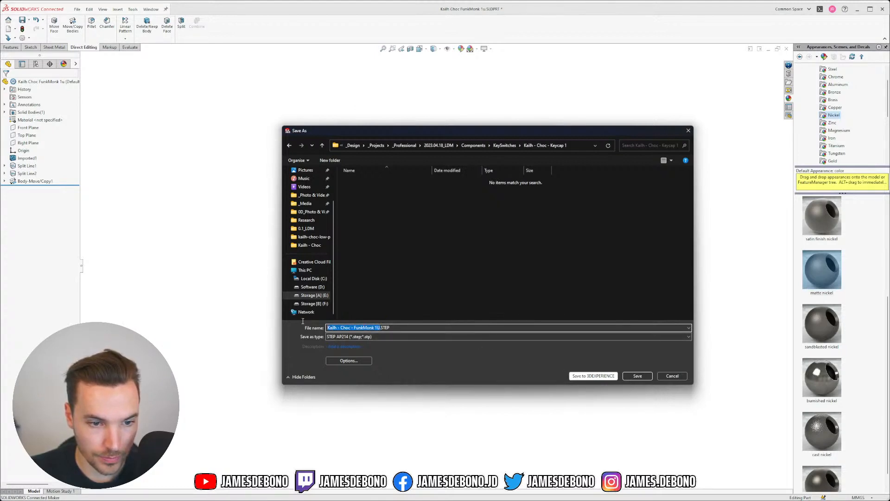
pyautogui.click(638, 375)
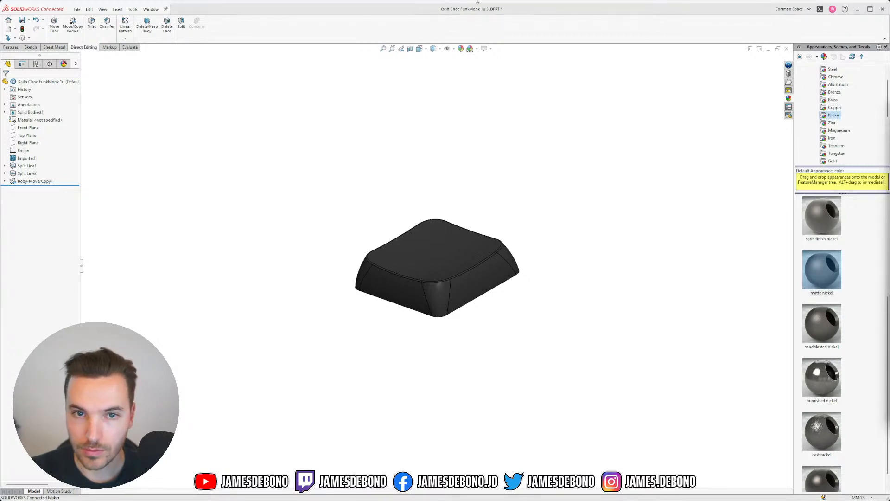
pyautogui.click(787, 50)
pyautogui.click(573, 261)
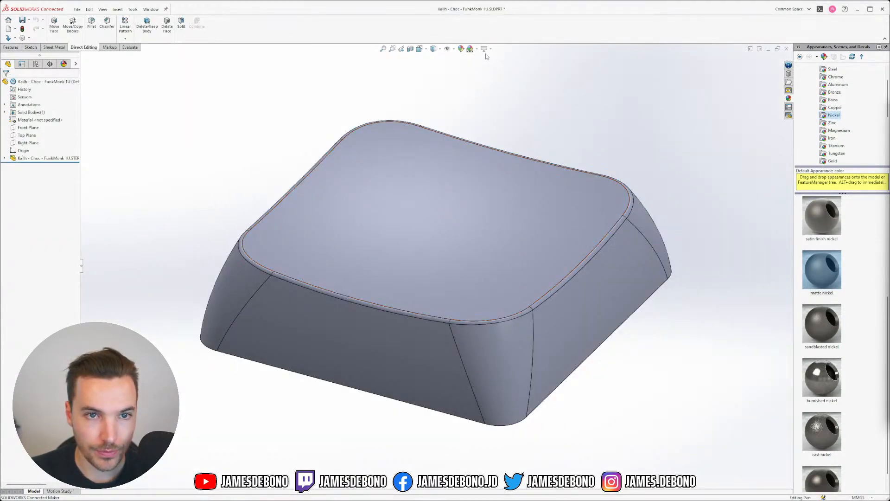
# Apply a plain white scene to the new FunkMonk 1U part and break the keycap feature's link to its STEP file.
pyautogui.click(477, 49)
pyautogui.click(484, 70)
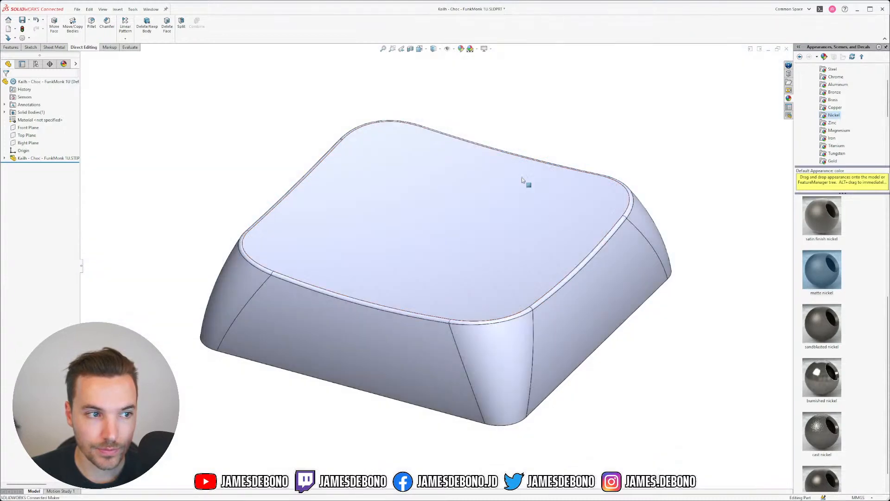
pyautogui.scroll(3, 521, 177)
pyautogui.rightClick(69, 158)
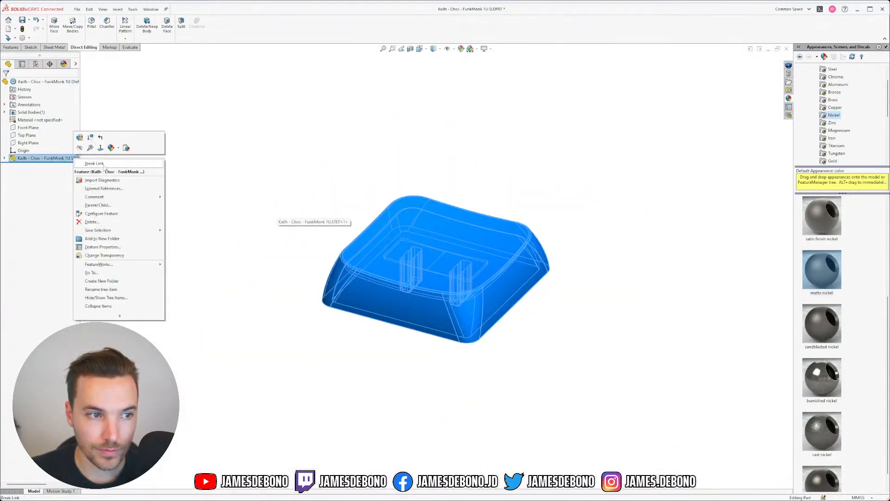
pyautogui.click(95, 163)
pyautogui.click(597, 249)
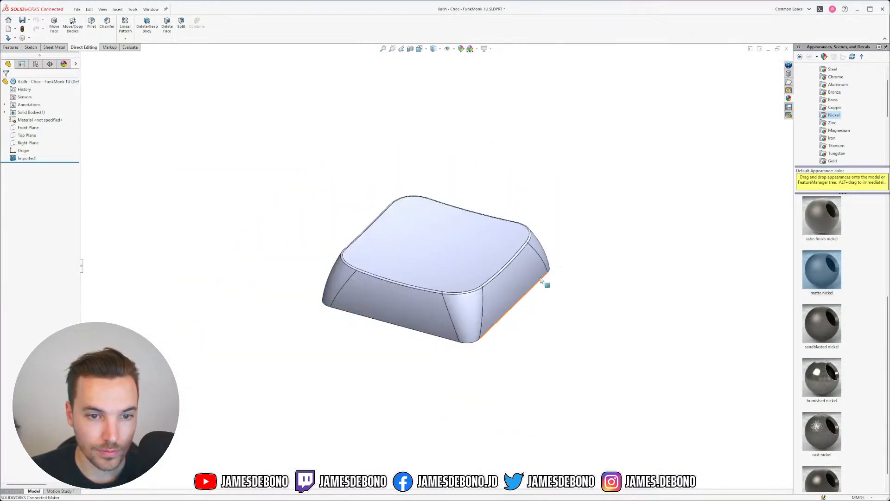
# Save the keycap part as Kailh - Choc - FunkMonk 1U.SLDPRT in the Kailh - Choc - Keycap 1 folder on this PC.
pyautogui.moveTo(545, 282)
pyautogui.mouseDown(button='middle')
pyautogui.moveTo(432, 185)
pyautogui.moveTo(442, 139)
pyautogui.moveTo(489, 284)
pyautogui.moveTo(540, 214)
pyautogui.moveTo(547, 284)
pyautogui.mouseUp(button='middle')
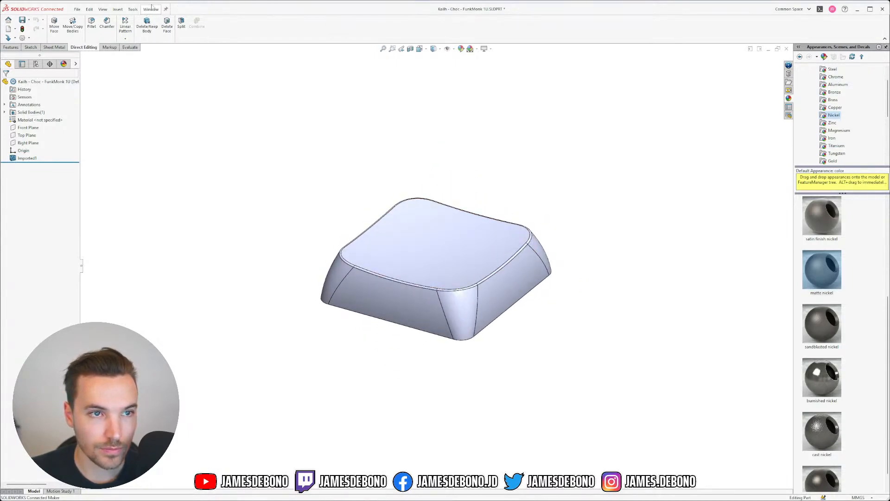
pyautogui.click(22, 21)
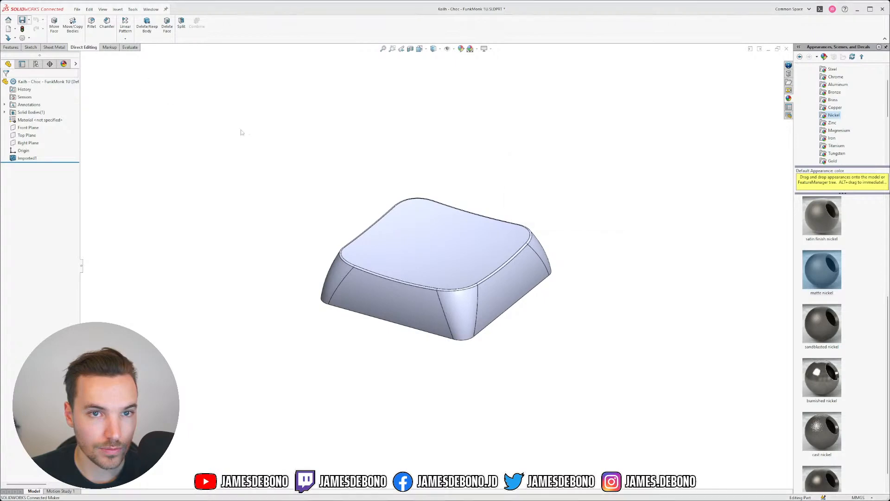
pyautogui.click(538, 216)
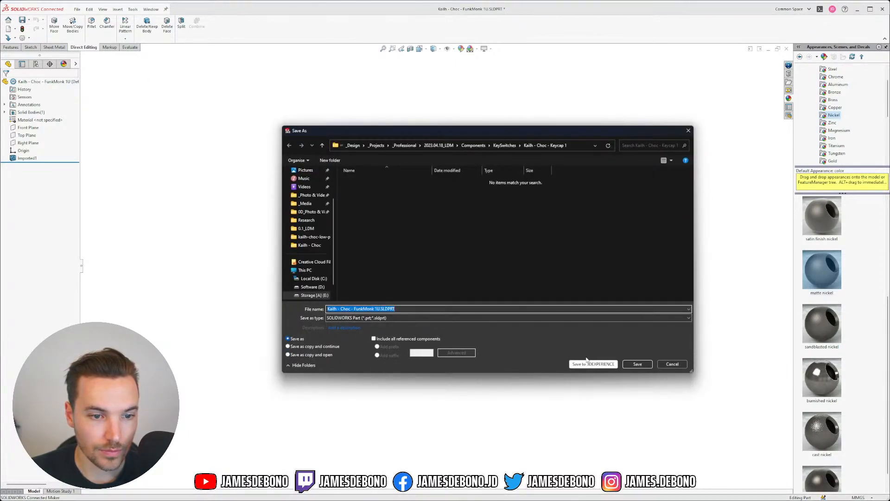
pyautogui.click(637, 364)
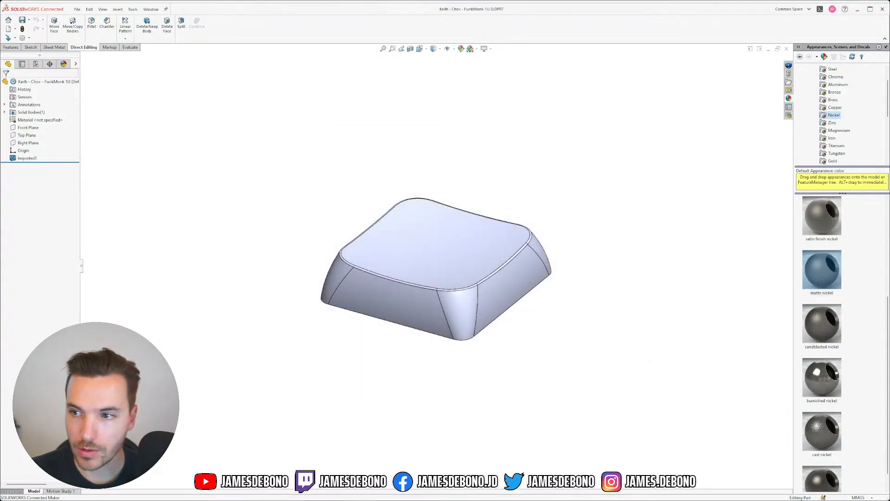
# Assign ABS from the SOLIDWORKS plastics materials to the keycap part.
pyautogui.rightClick(26, 120)
pyautogui.click(42, 125)
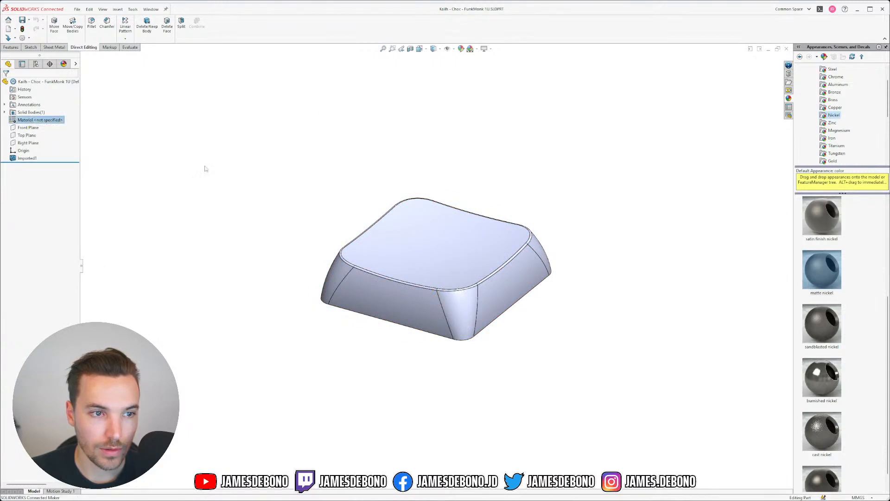
pyautogui.scroll(-1, 327, 259)
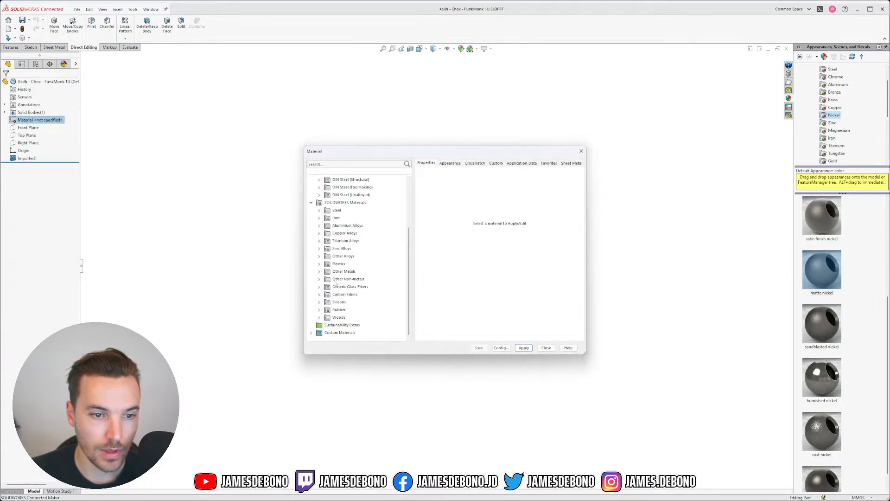
pyautogui.click(337, 264)
pyautogui.click(320, 264)
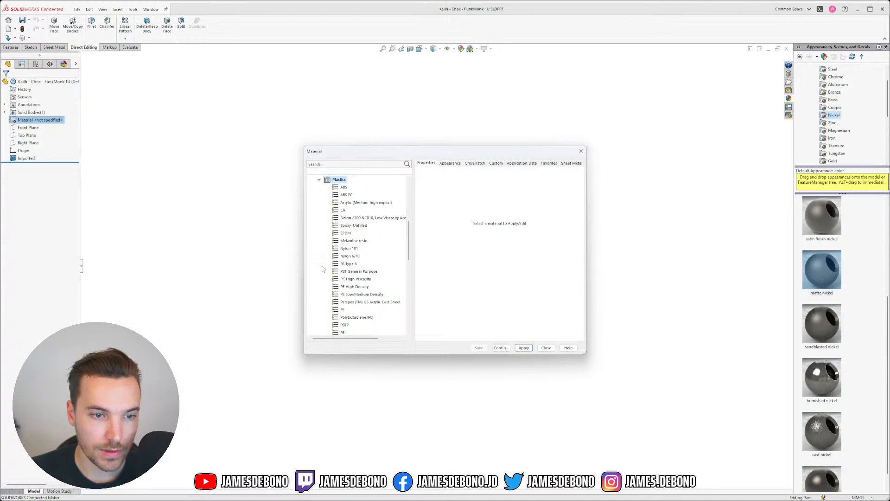
pyautogui.click(347, 188)
pyautogui.click(524, 348)
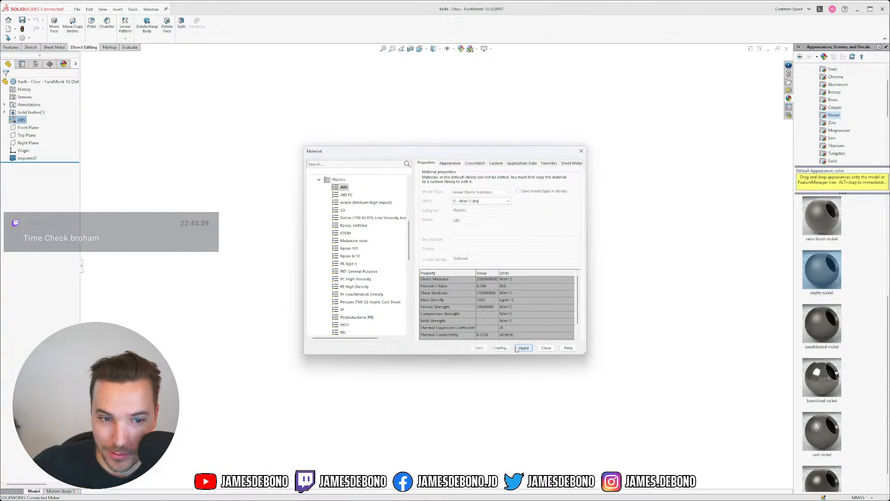
pyautogui.click(545, 349)
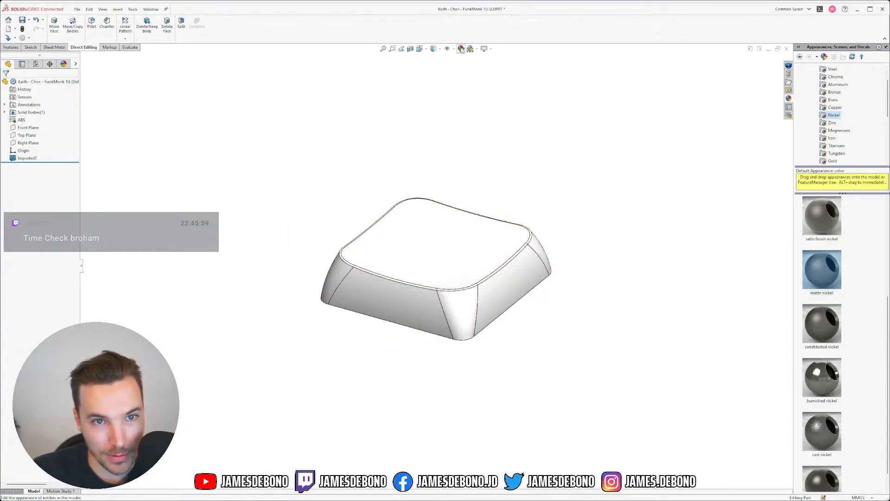
# Change the colour of the part's White PW-MT11150 appearance to dark grey and save the part.
pyautogui.click(64, 64)
pyautogui.rightClick(27, 106)
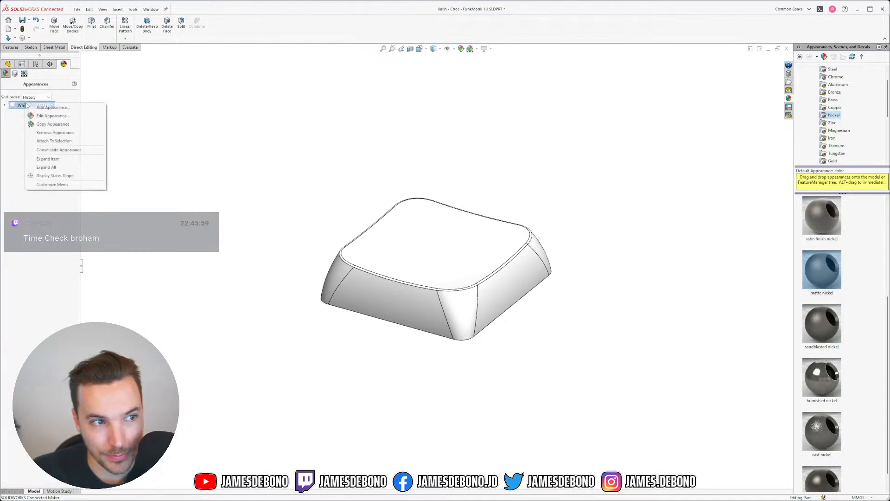
pyautogui.click(40, 116)
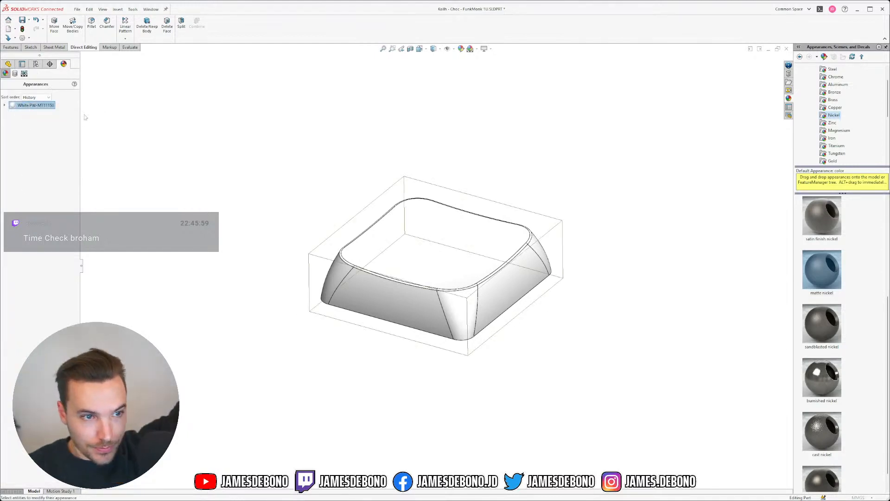
pyautogui.click(58, 232)
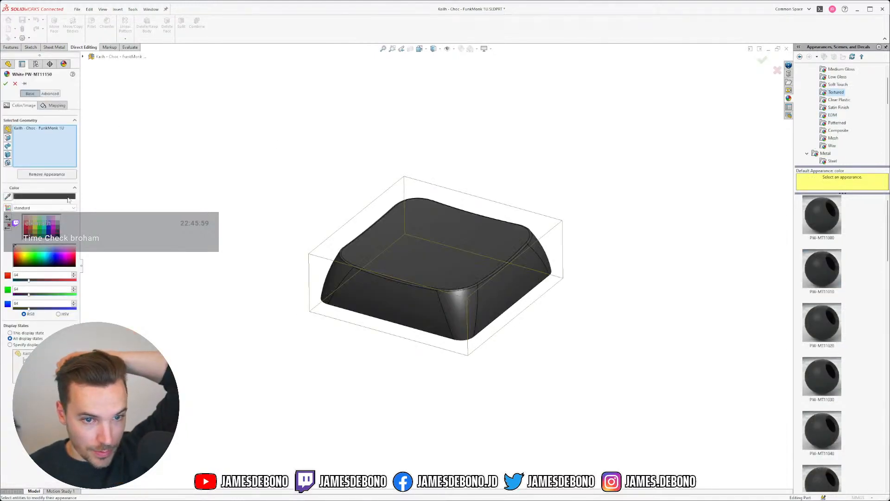
pyautogui.click(6, 84)
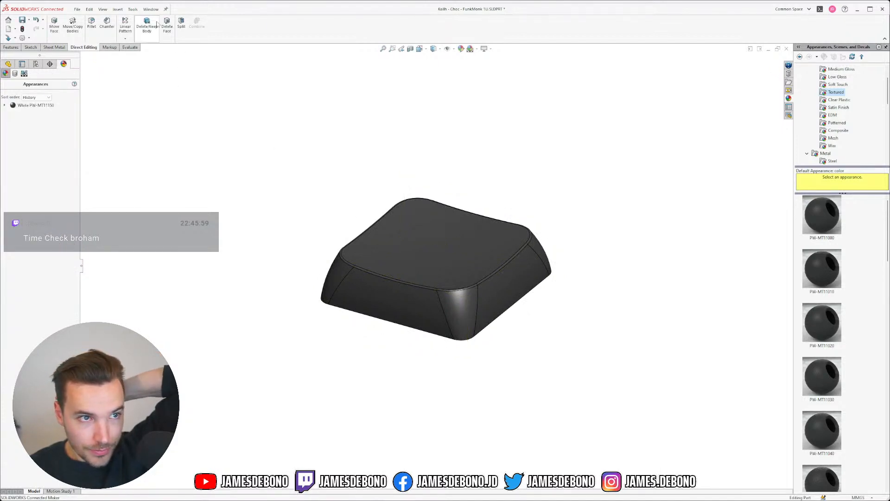
pyautogui.click(8, 64)
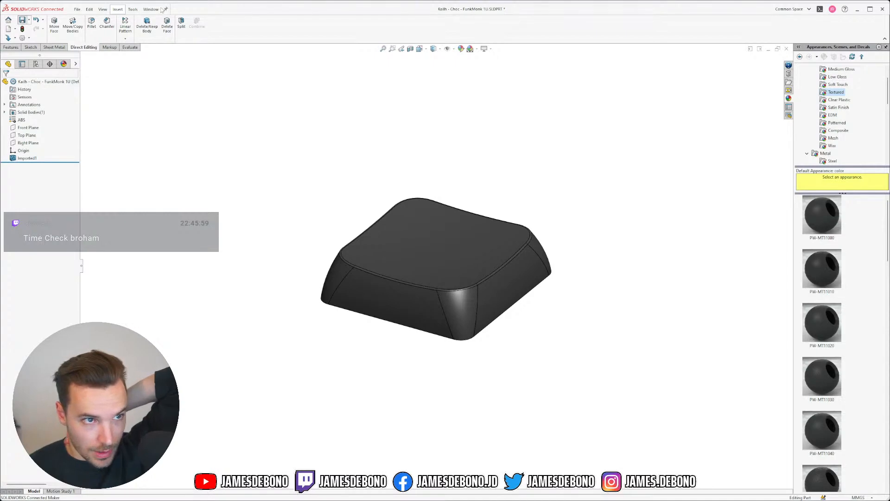
pyautogui.hotkey('ctrl', 's')
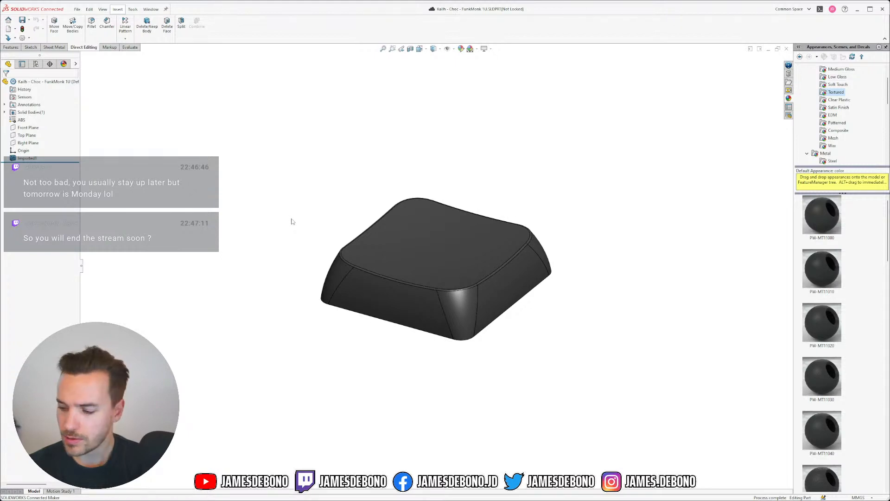
# Insert the open Kailh - Choc - FunkMonk 1U part into the 0.1_LDM-A assembly, placing it outside the enclosure near the switches.
pyautogui.click(150, 9)
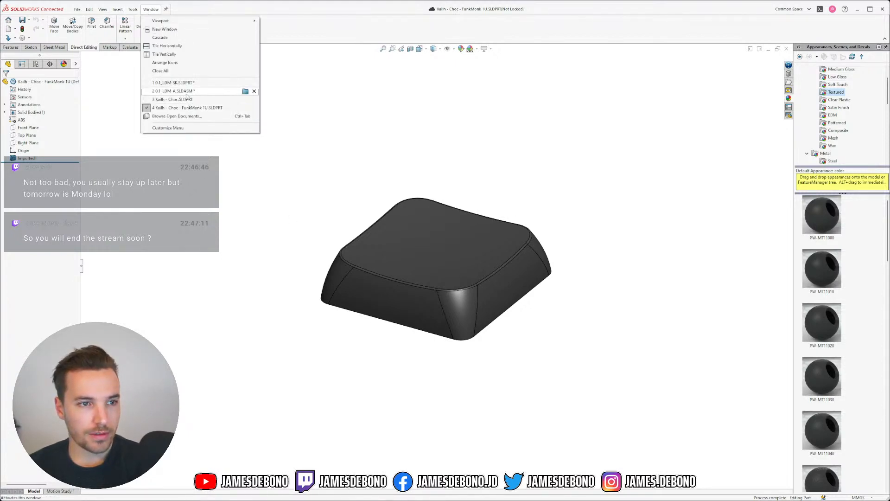
pyautogui.click(185, 93)
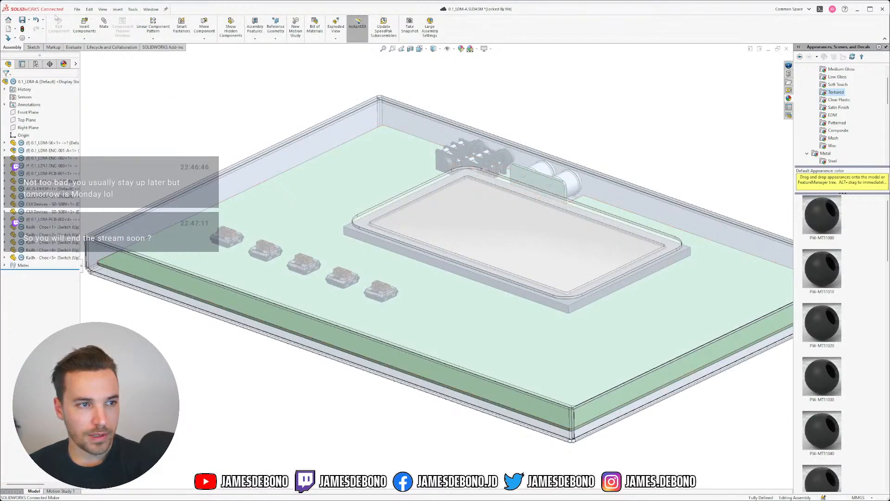
pyautogui.scroll(-3, 334, 262)
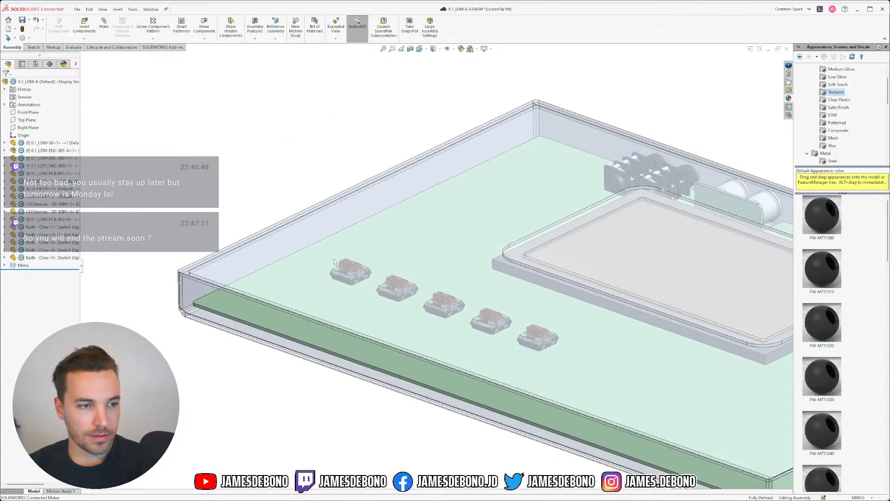
pyautogui.scroll(-1, 360, 302)
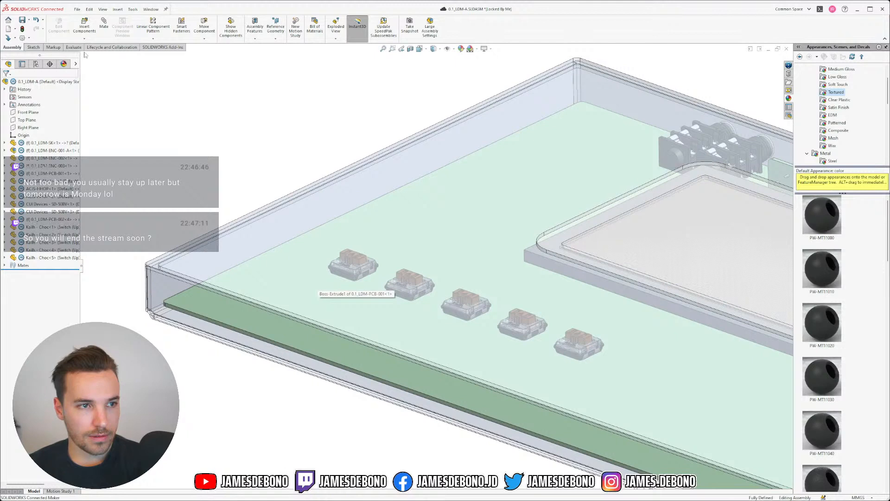
pyautogui.click(92, 28)
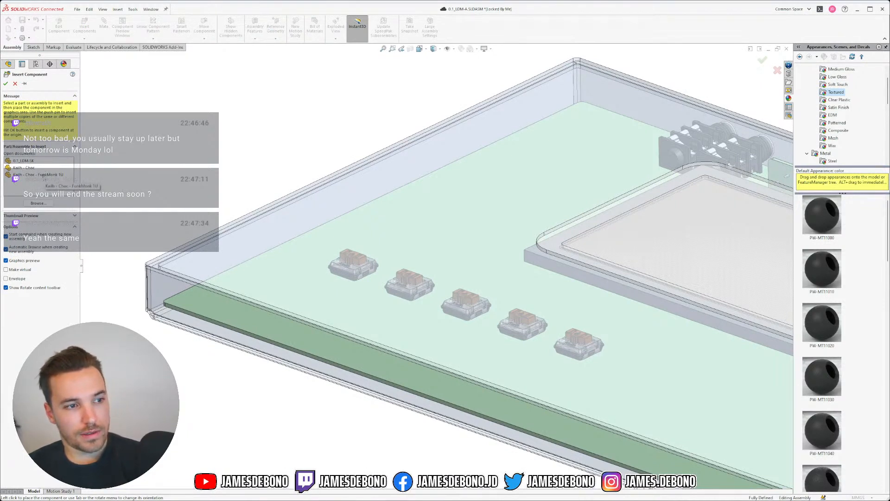
pyautogui.click(48, 175)
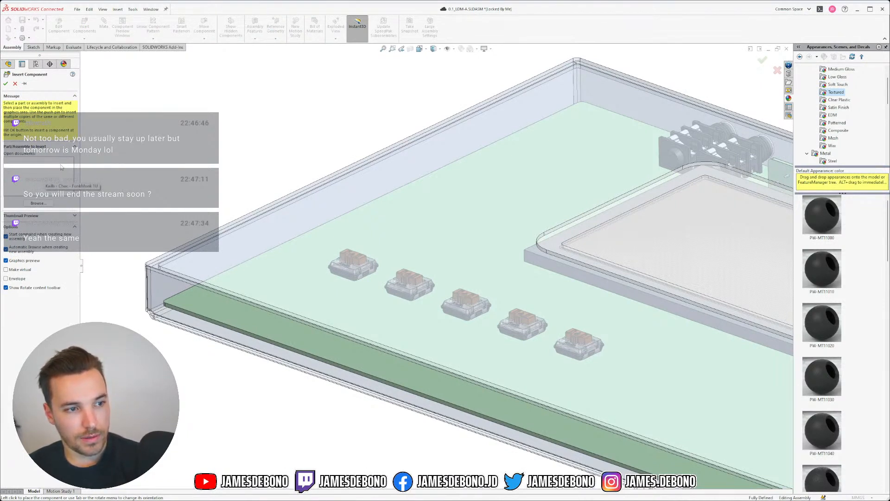
pyautogui.click(245, 188)
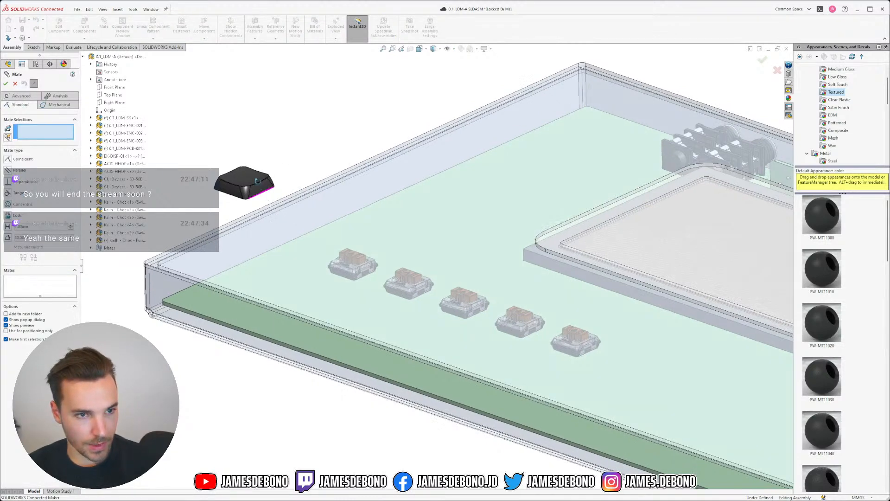
pyautogui.moveTo(263, 196); pyautogui.dragTo(288, 81, button='middle')
pyautogui.scroll(-10, 377, 196)
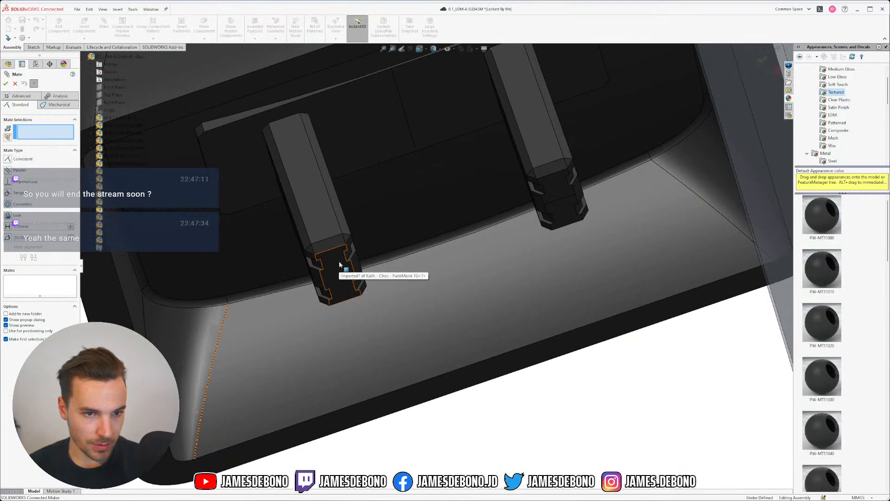
pyautogui.click(340, 264)
pyautogui.scroll(5, 435, 268)
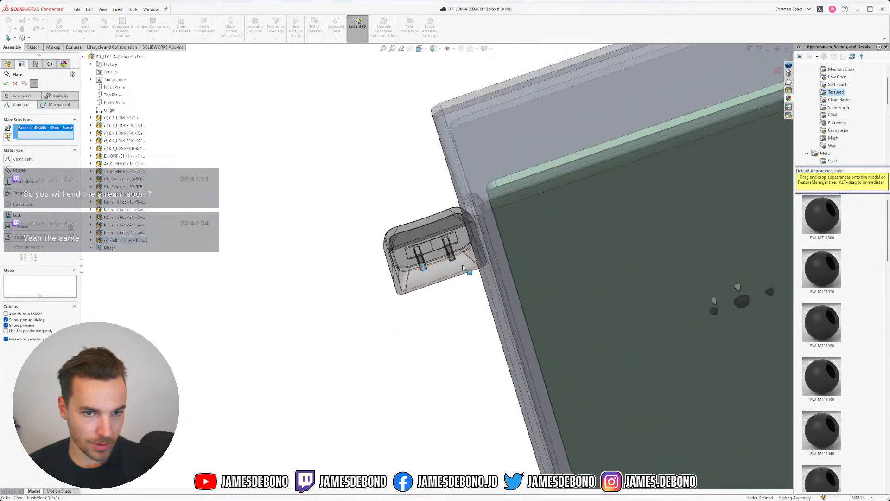
pyautogui.scroll(-5, 430, 268)
pyautogui.scroll(-2, 409, 265)
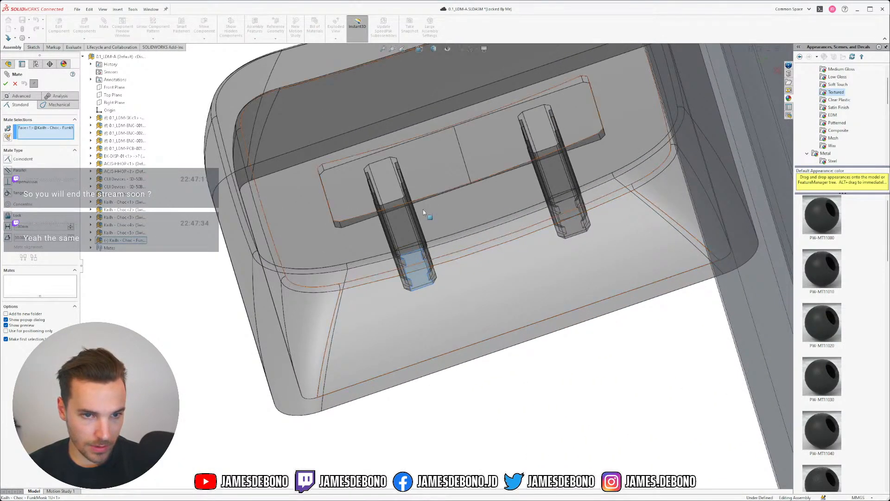
pyautogui.rightClick(27, 129)
pyautogui.click(44, 140)
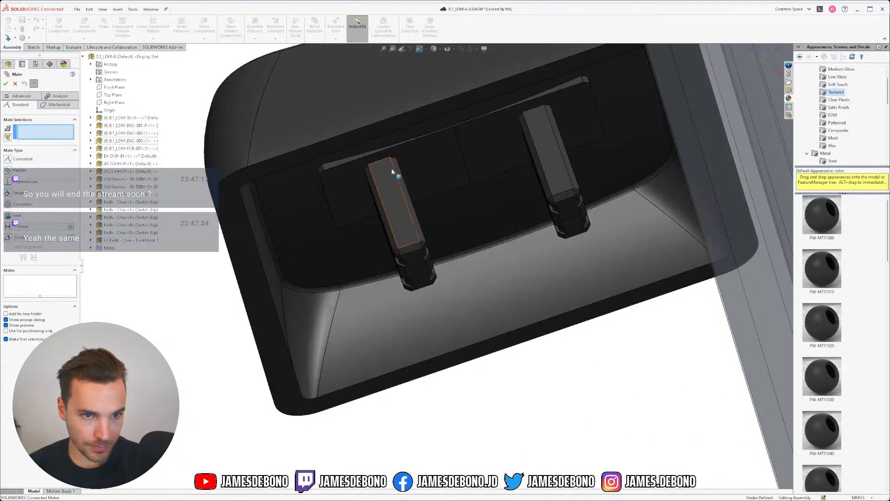
# Mate the flat pad face on the keycap's underside coincident with the top face of the first Kailh Choc switch's stem.
pyautogui.click(425, 170)
pyautogui.moveTo(425, 170); pyautogui.dragTo(585, 293, button='middle')
pyautogui.scroll(8, 524, 190)
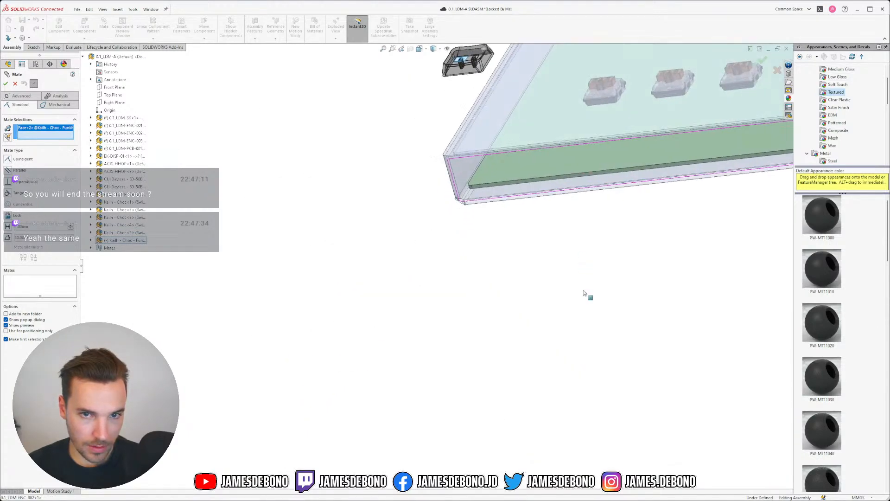
pyautogui.scroll(-4, 589, 138)
pyautogui.scroll(-3, 324, 281)
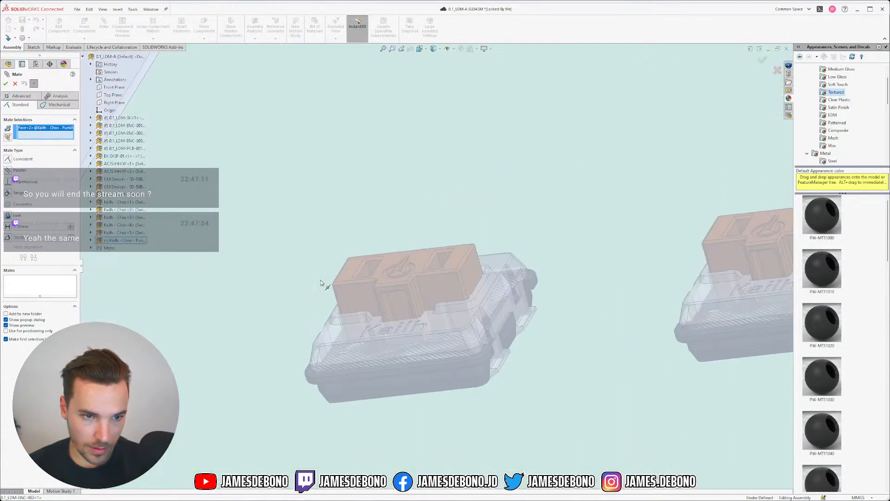
pyautogui.click(389, 263)
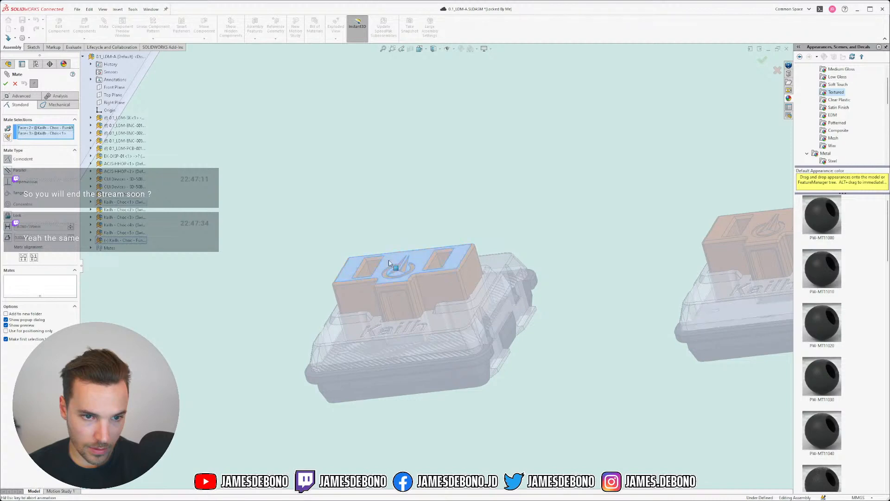
pyautogui.scroll(6, 383, 278)
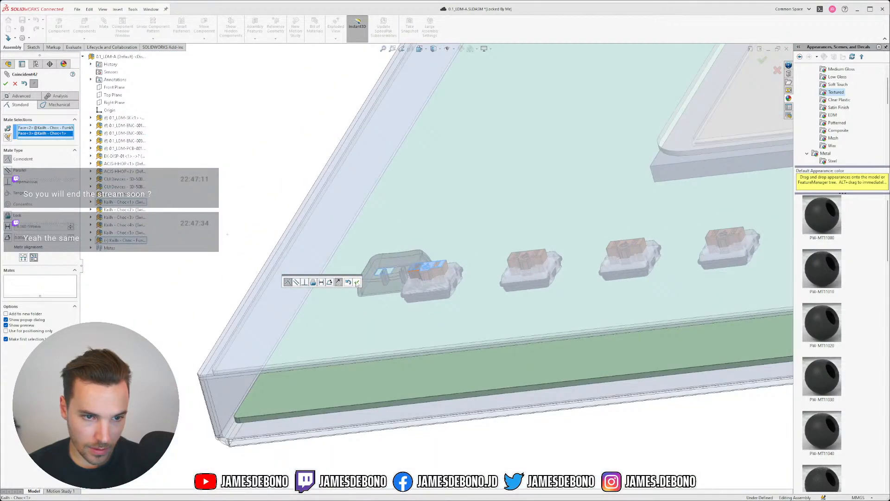
pyautogui.click(357, 282)
# Move the keycap off the switch to outside the enclosure and examine the prongs on its underside.
pyautogui.moveTo(396, 296); pyautogui.dragTo(218, 301)
pyautogui.moveTo(234, 417); pyautogui.dragTo(221, 356, button='middle')
pyautogui.scroll(-3, 220, 356)
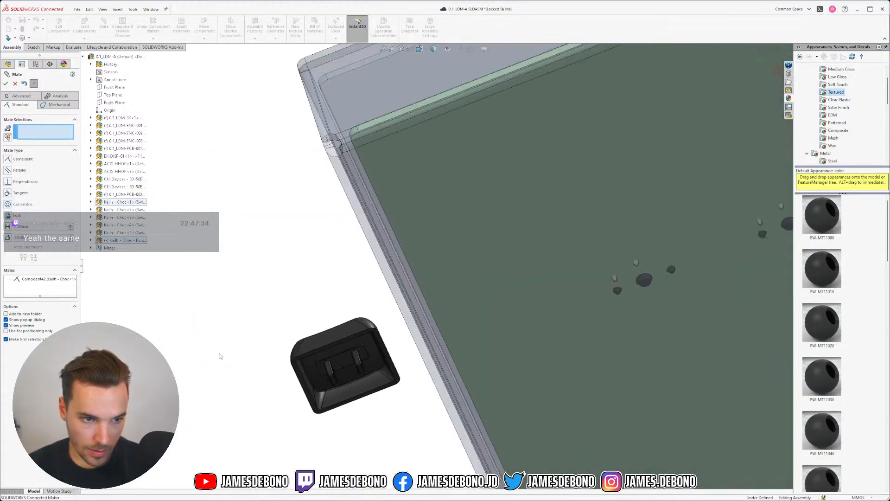
pyautogui.scroll(-6, 220, 356)
pyautogui.scroll(2, 709, 343)
pyautogui.scroll(-2, 696, 336)
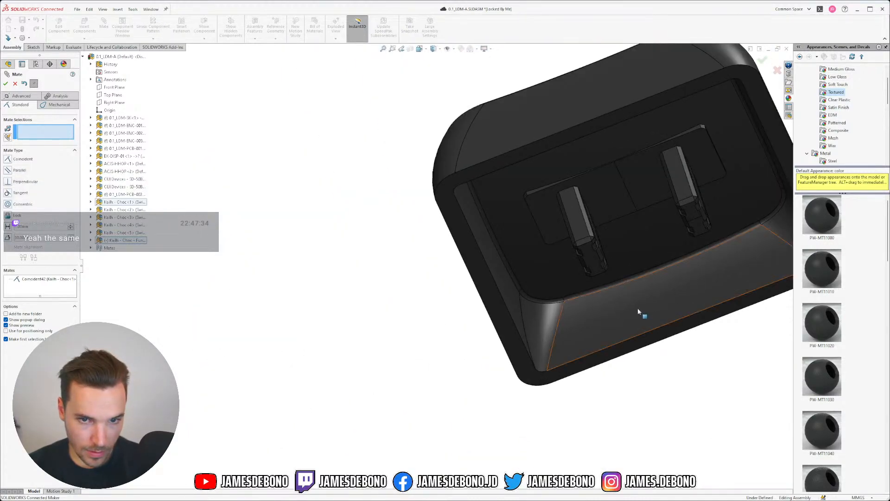
pyautogui.scroll(6, 638, 309)
pyautogui.moveTo(635, 310); pyautogui.dragTo(556, 377, button='middle')
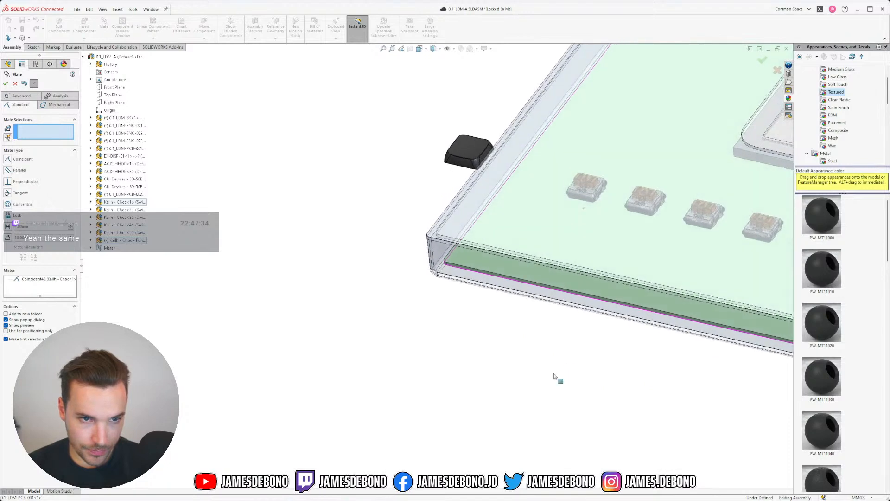
# Mate the keycap's Right Plane coincident with the Right Plane of the first Kailh Choc switch.
pyautogui.click(91, 202)
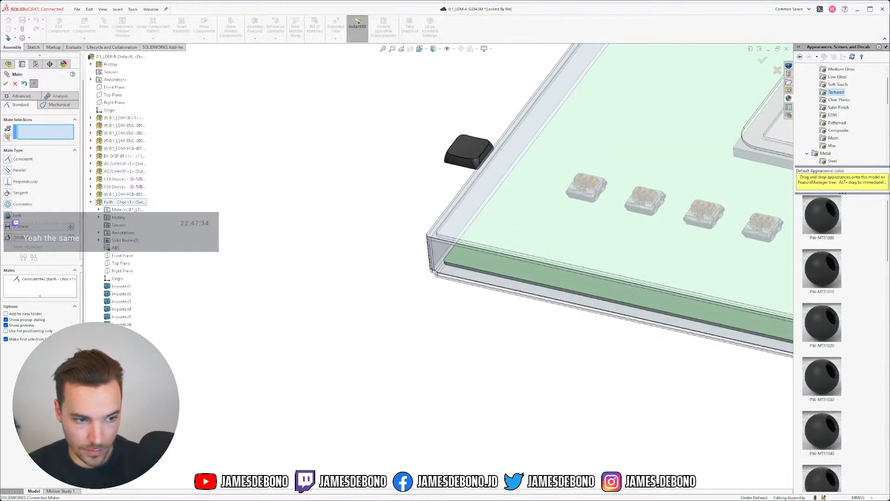
pyautogui.scroll(-1, 127, 222)
pyautogui.click(128, 247)
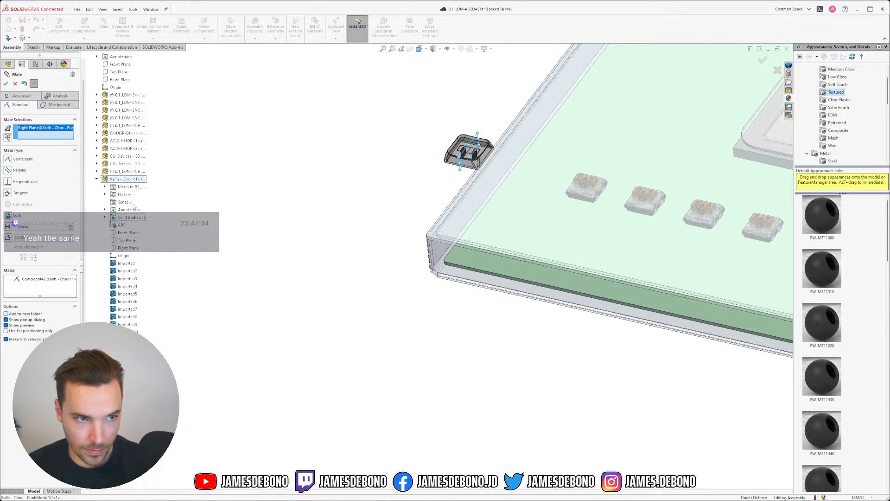
pyautogui.click(128, 247)
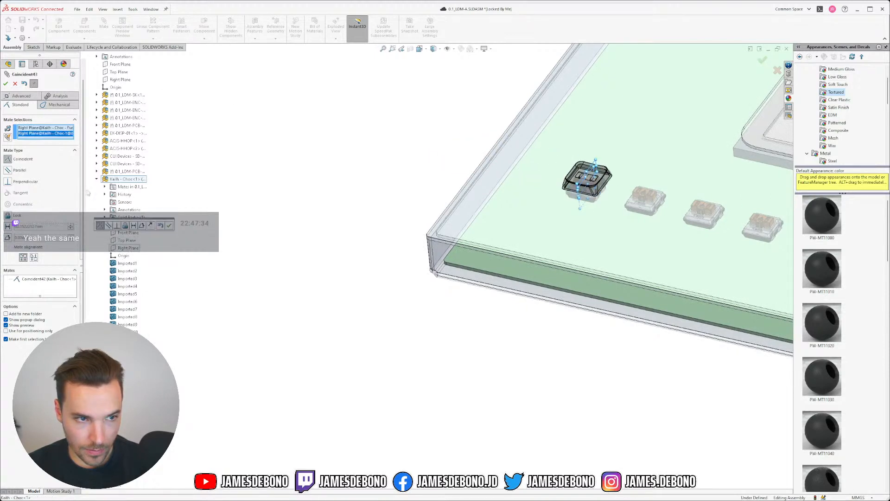
pyautogui.click(169, 225)
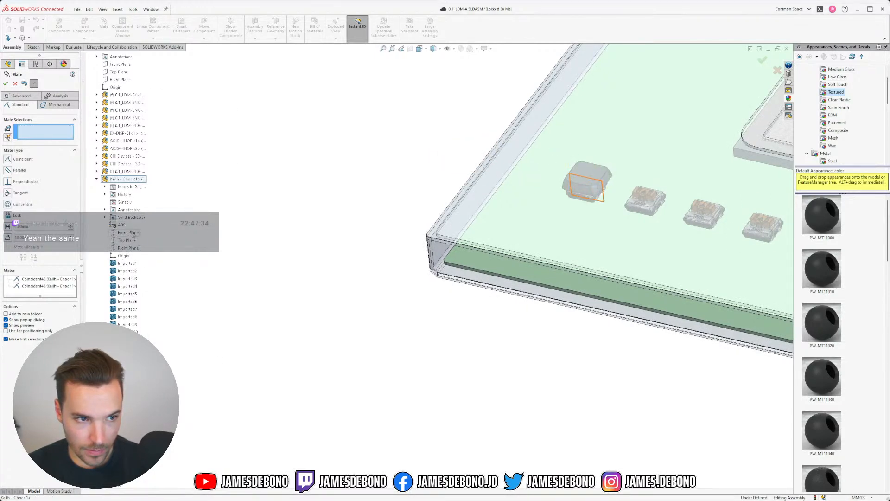
# Mate the Front Planes of the first Kailh Choc switch and the keycap coincident, and finish mating.
pyautogui.click(133, 234)
pyautogui.click(128, 454)
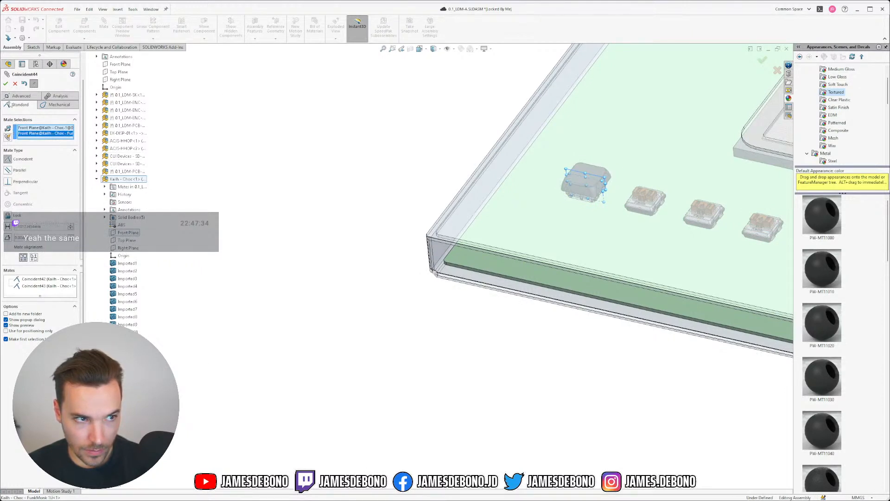
pyautogui.click(6, 83)
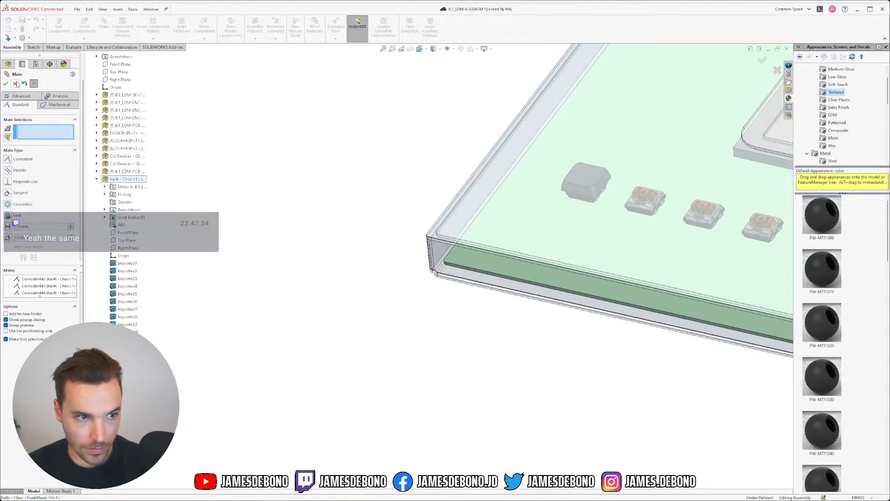
pyautogui.click(6, 83)
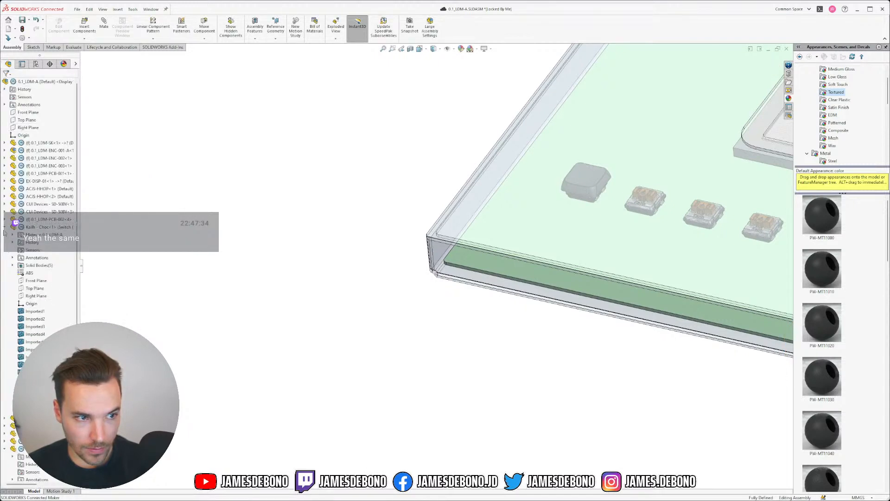
pyautogui.click(4, 265)
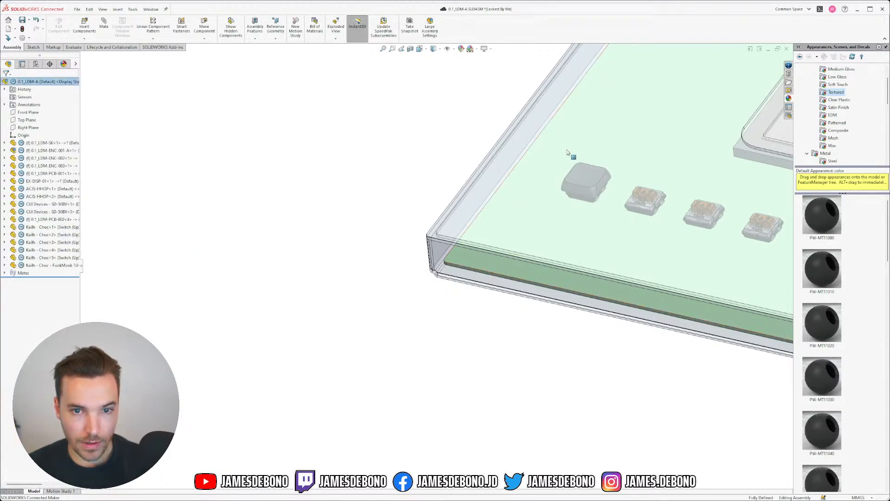
# Examine from the side how the keycap sits on the first switch and how high it stands inside the enclosure.
pyautogui.scroll(3, 589, 193)
pyautogui.scroll(-2, 364, 216)
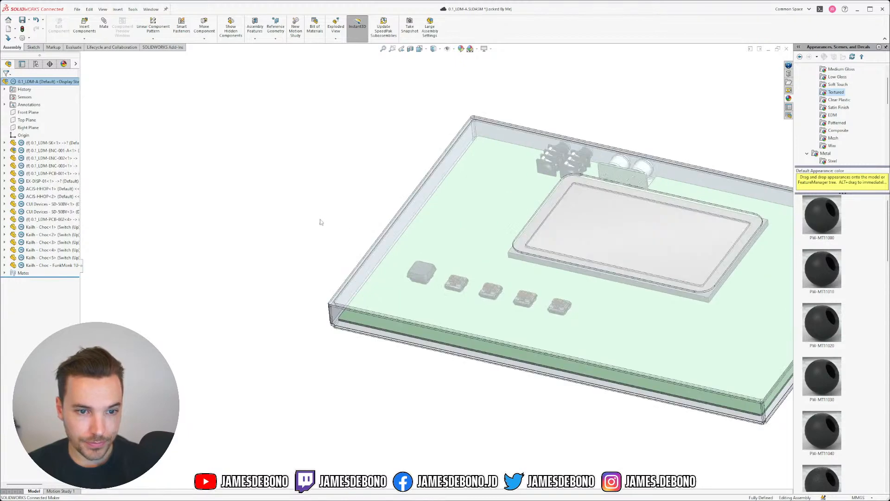
pyautogui.hotkey('ctrl', '4')
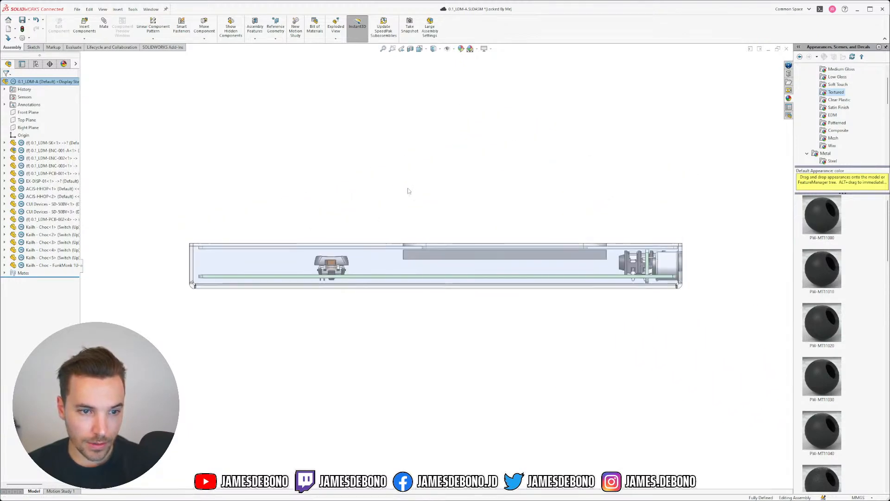
pyautogui.scroll(-5, 368, 271)
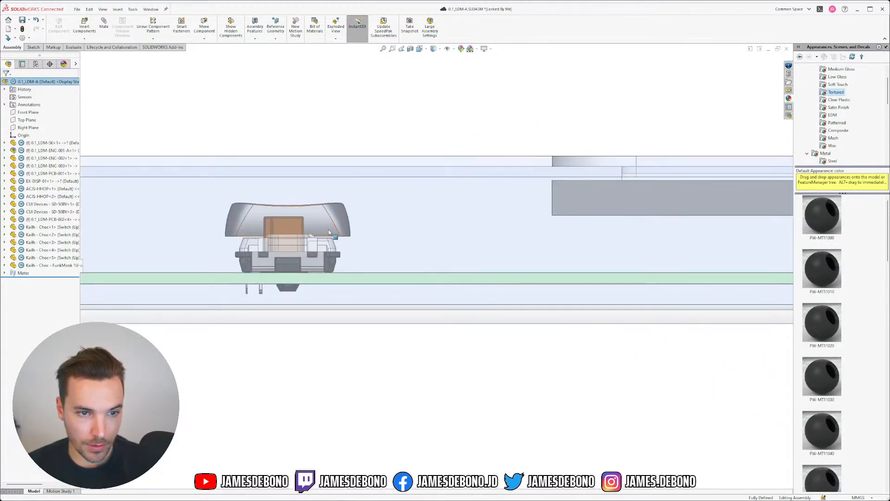
pyautogui.scroll(2, 322, 230)
pyautogui.scroll(-2, 321, 230)
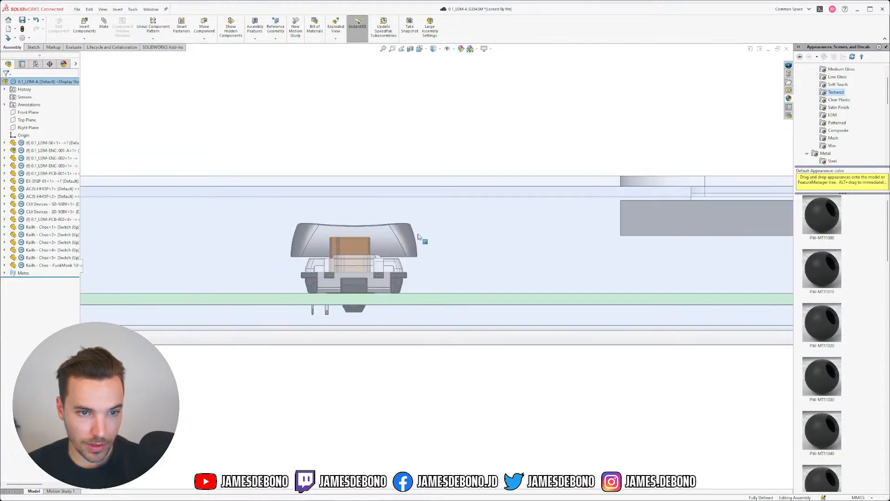
pyautogui.moveTo(419, 236); pyautogui.dragTo(332, 123, button='middle')
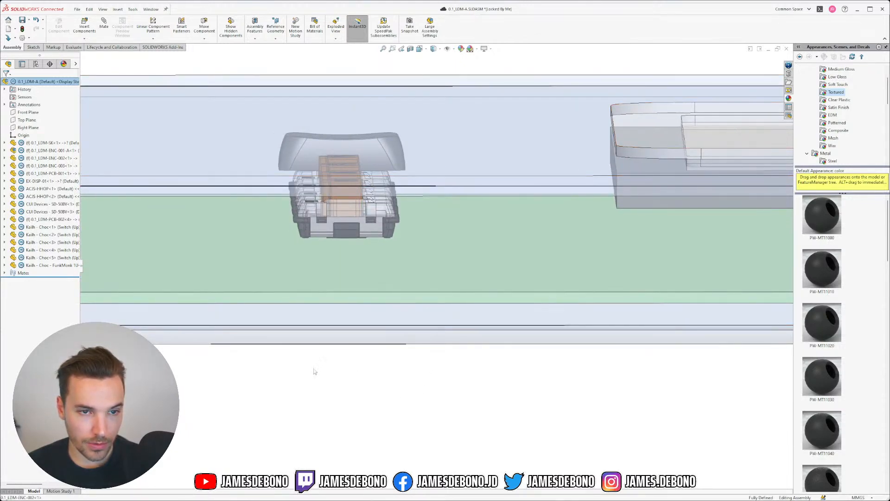
pyautogui.moveTo(315, 371); pyautogui.dragTo(403, 379, button='right')
pyautogui.scroll(-3, 338, 277)
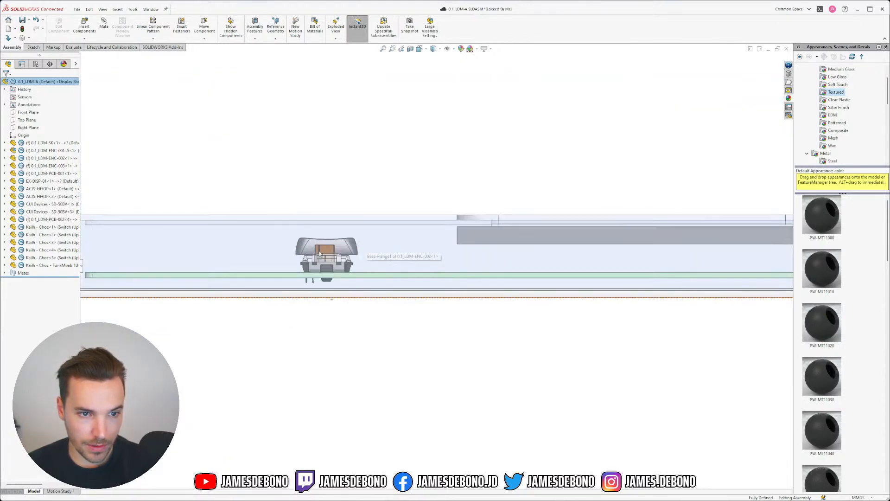
pyautogui.scroll(-3, 320, 253)
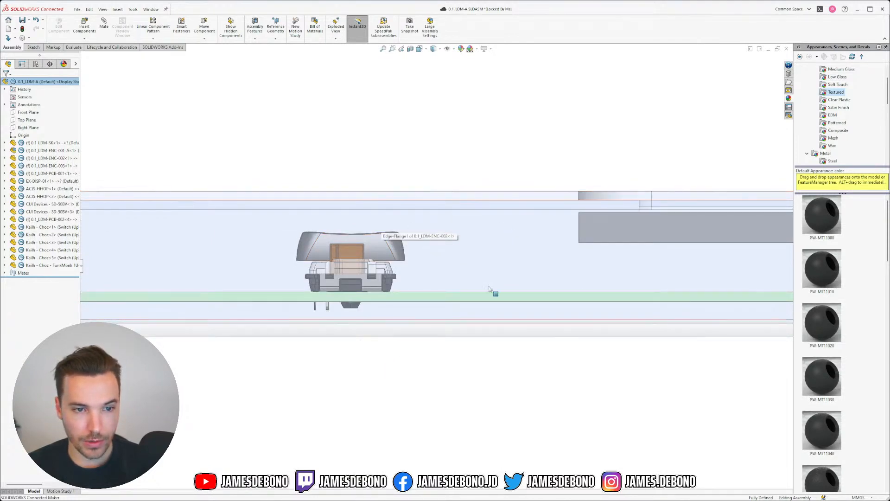
# Compare in side view the vertical space around the display, PCB, rear jacks and keycap inside the enclosure.
pyautogui.scroll(3, 570, 295)
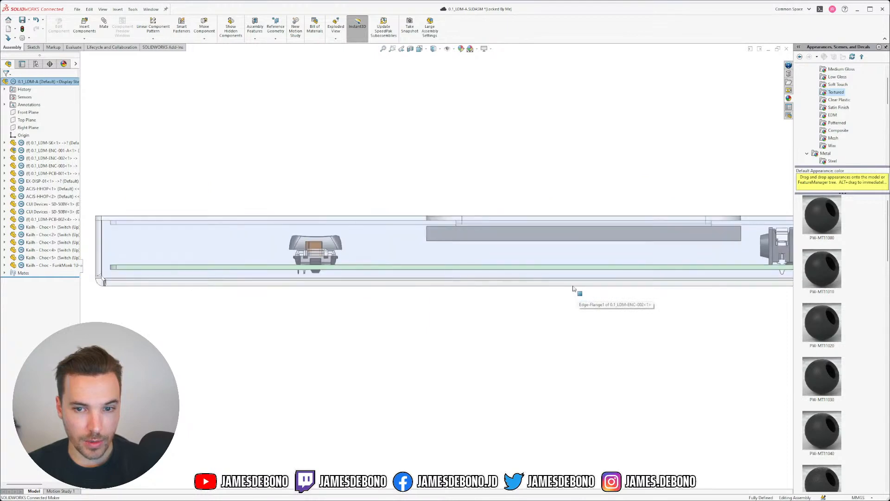
pyautogui.scroll(1, 433, 231)
pyautogui.scroll(-4, 666, 255)
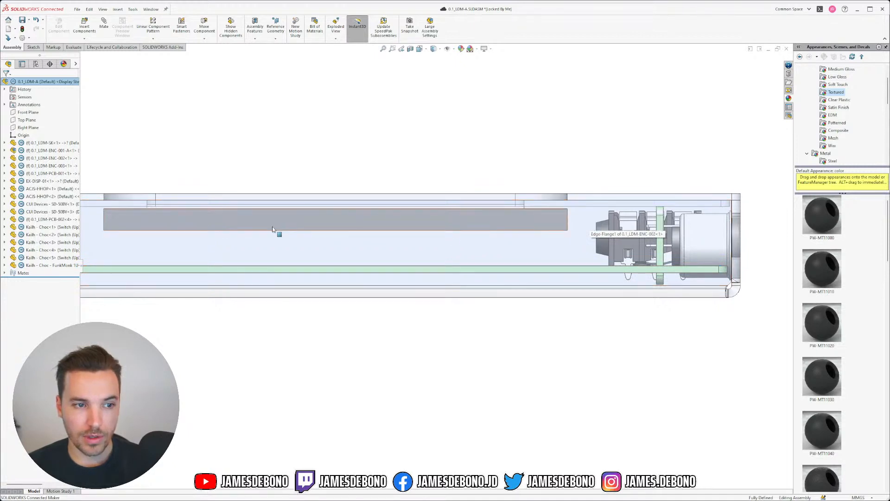
pyautogui.scroll(2, 273, 229)
pyautogui.scroll(-4, 354, 255)
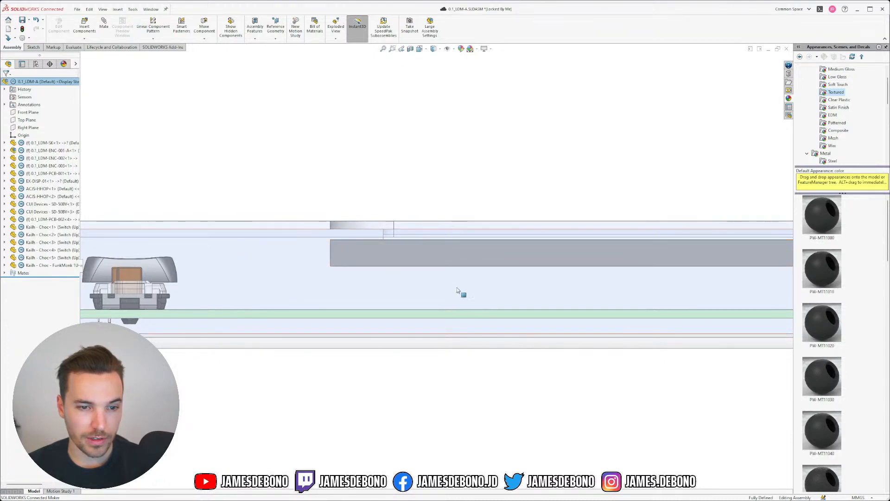
pyautogui.scroll(3, 469, 293)
pyautogui.scroll(-2, 497, 290)
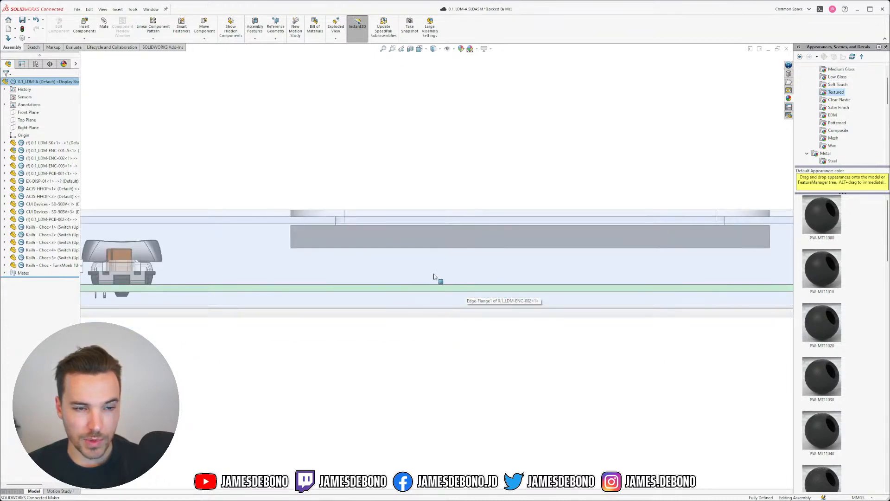
pyautogui.scroll(4, 394, 261)
pyautogui.scroll(-3, 356, 265)
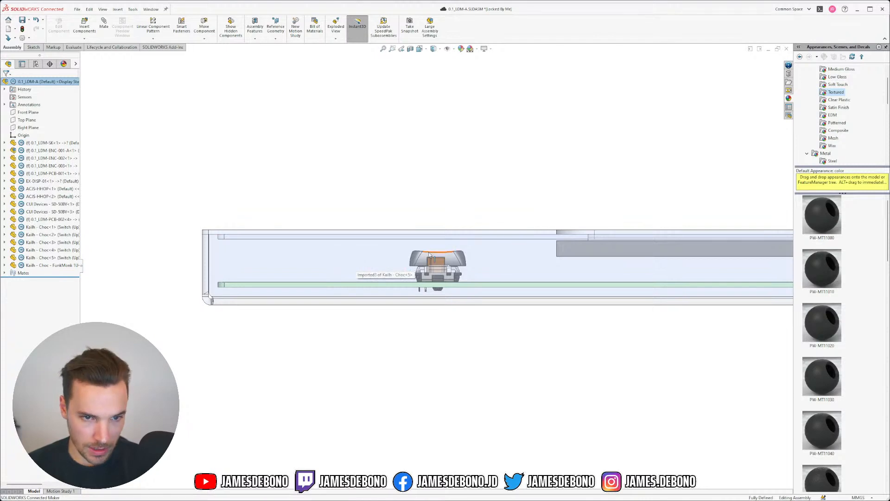
pyautogui.scroll(-2, 429, 255)
pyautogui.scroll(-3, 491, 354)
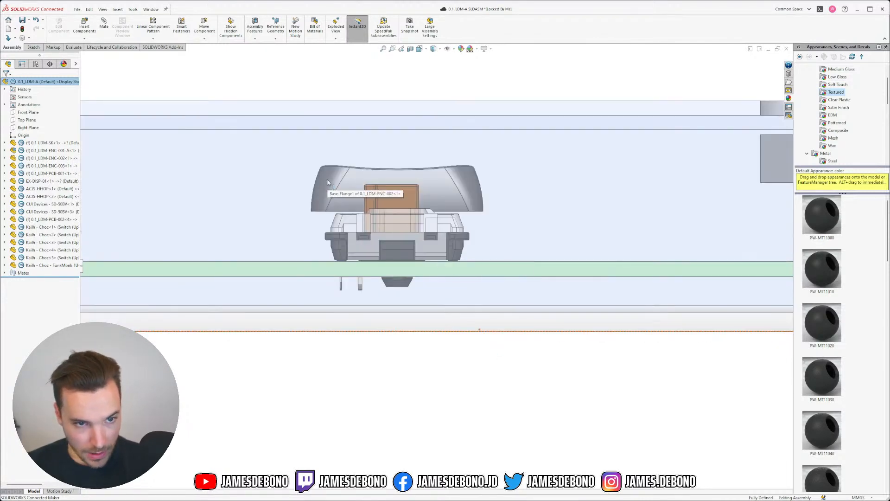
# Change the configuration of the first Kailh Choc switch, under the keycap, to Switch (Down).
pyautogui.moveTo(314, 211); pyautogui.dragTo(293, 205, button='middle')
pyautogui.scroll(4, 213, 185)
pyautogui.scroll(2, 212, 184)
pyautogui.scroll(-4, 353, 259)
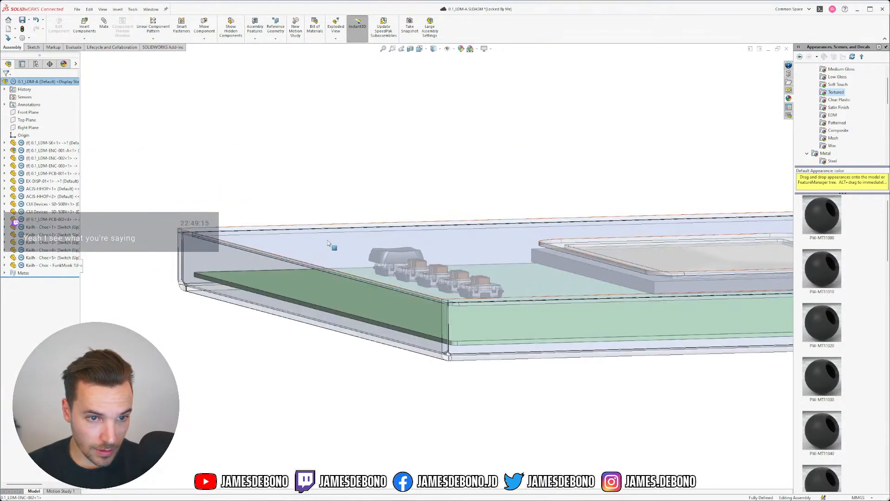
pyautogui.scroll(-2, 381, 277)
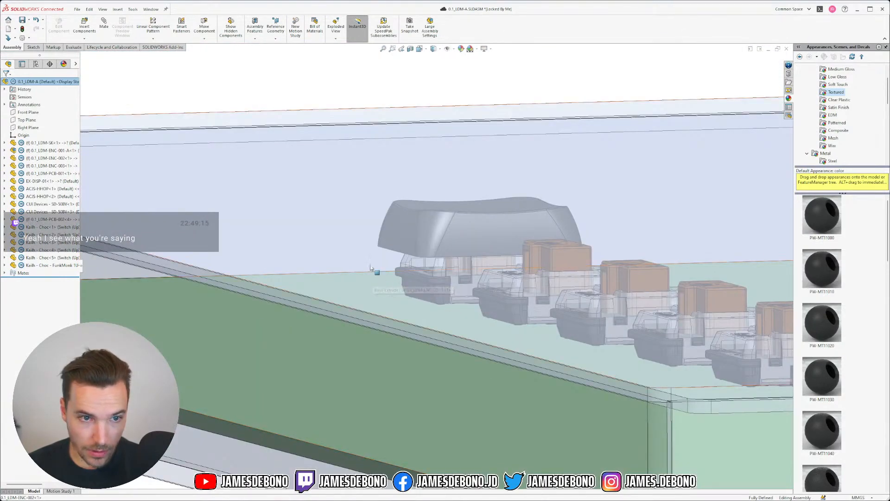
pyautogui.scroll(2, 371, 265)
pyautogui.scroll(-3, 437, 268)
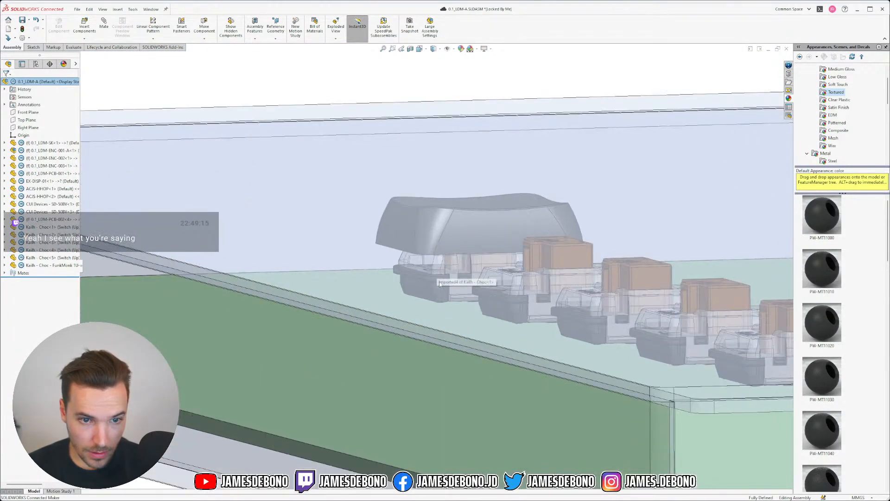
pyautogui.click(438, 290)
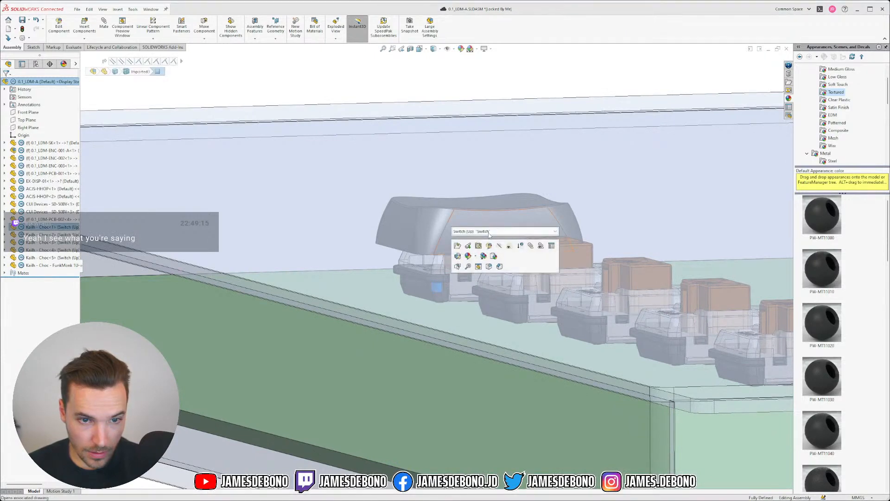
pyautogui.click(489, 231)
pyautogui.click(469, 242)
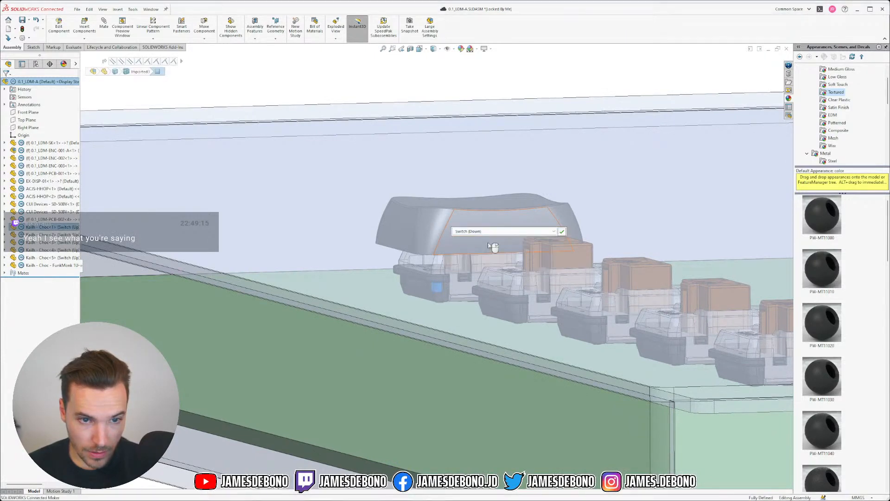
pyautogui.click(562, 232)
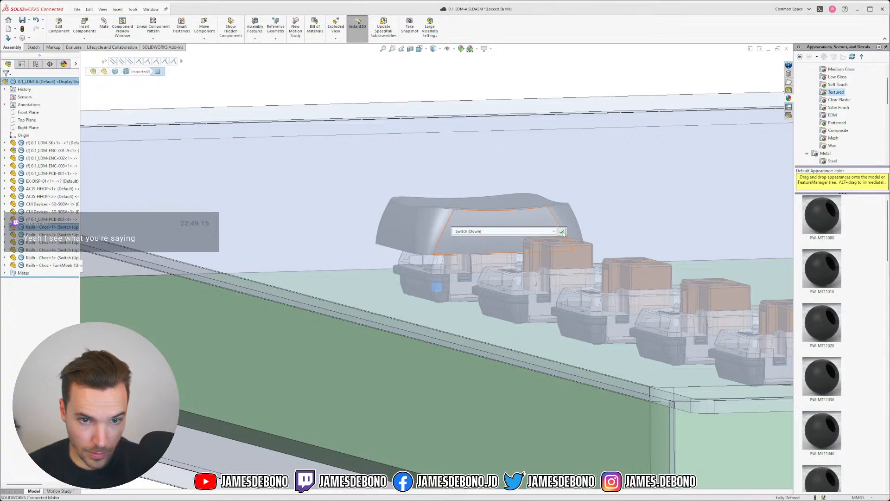
# Examine the keycap's clearance above the first switch's housing and the PCB with the switch pressed down.
pyautogui.scroll(5, 487, 273)
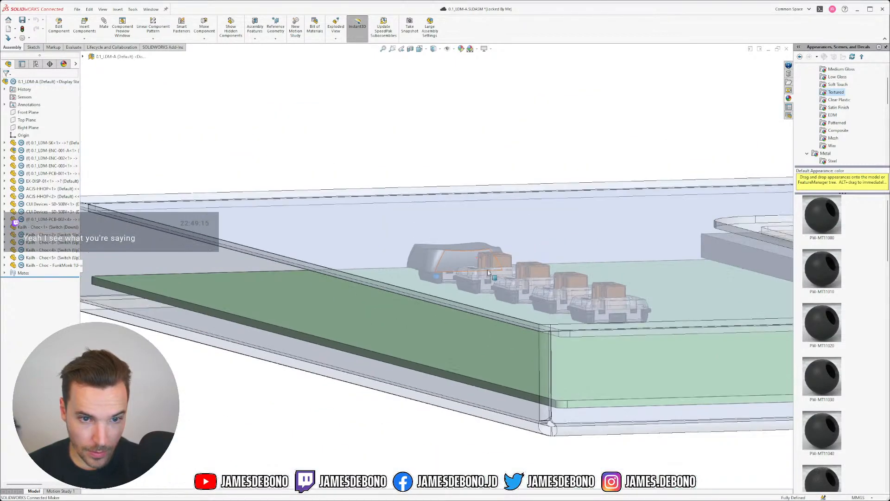
pyautogui.scroll(-3, 432, 268)
pyautogui.moveTo(424, 274); pyautogui.dragTo(589, 284, button='middle')
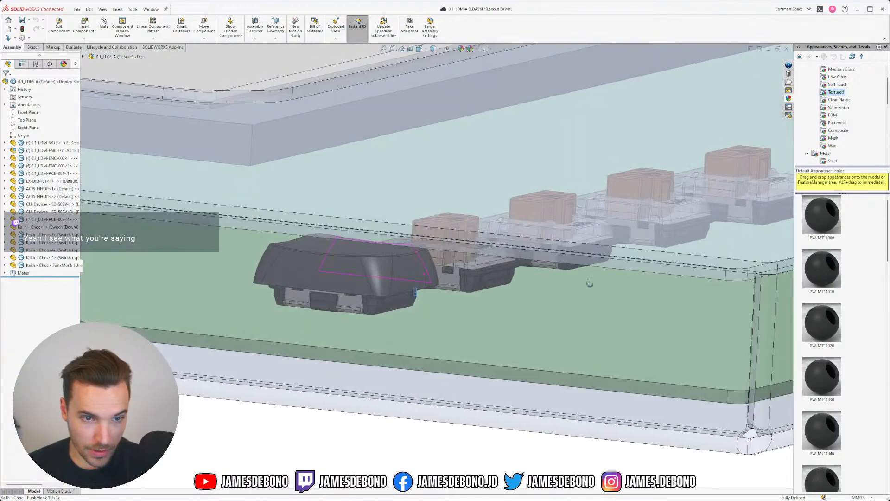
pyautogui.scroll(6, 434, 269)
pyautogui.scroll(-4, 431, 272)
pyautogui.moveTo(431, 271)
pyautogui.mouseDown(button='middle')
pyautogui.moveTo(445, 243)
pyautogui.moveTo(435, 262)
pyautogui.mouseUp(button='middle')
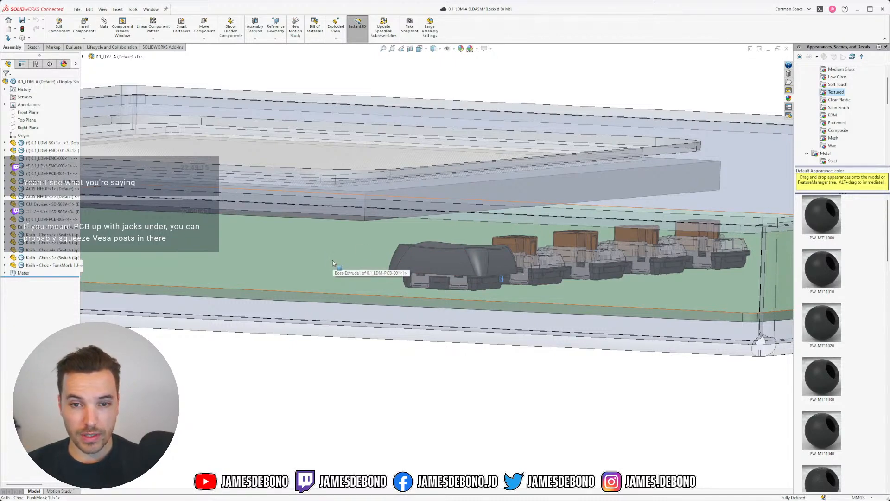
pyautogui.scroll(3, 365, 272)
pyautogui.scroll(-1, 378, 253)
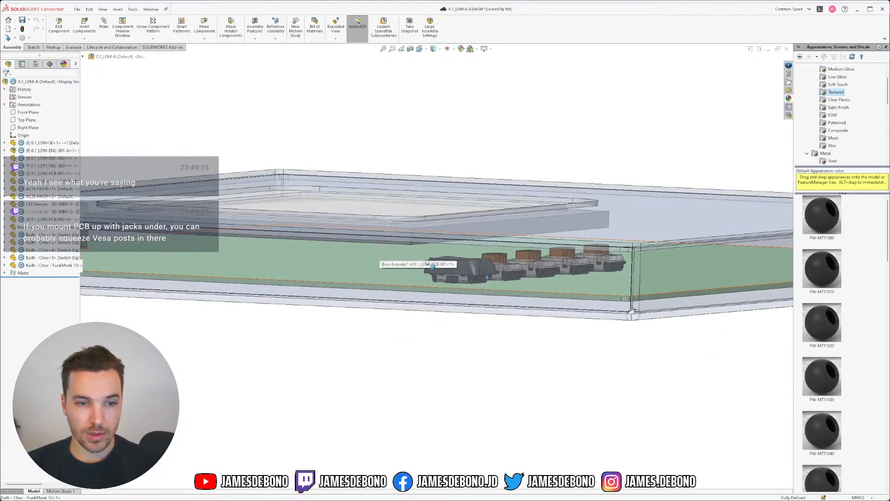
# Examine the space between the display, PCB, jacks and enclosure floor from several low side angles.
pyautogui.moveTo(379, 254); pyautogui.dragTo(543, 232, button='middle')
pyautogui.moveTo(265, 233)
pyautogui.mouseDown(button='middle')
pyautogui.moveTo(254, 238)
pyautogui.moveTo(270, 243)
pyautogui.mouseUp(button='middle')
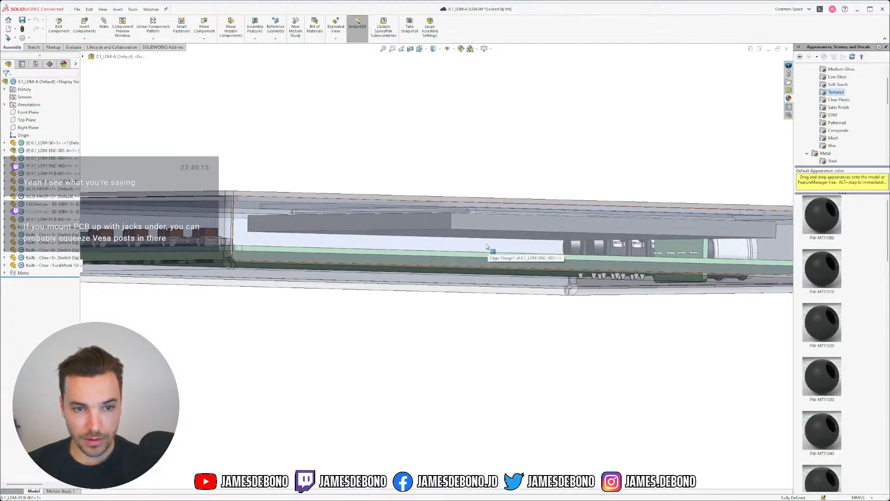
pyautogui.moveTo(427, 234); pyautogui.dragTo(388, 280, button='middle')
pyautogui.scroll(-1, 373, 278)
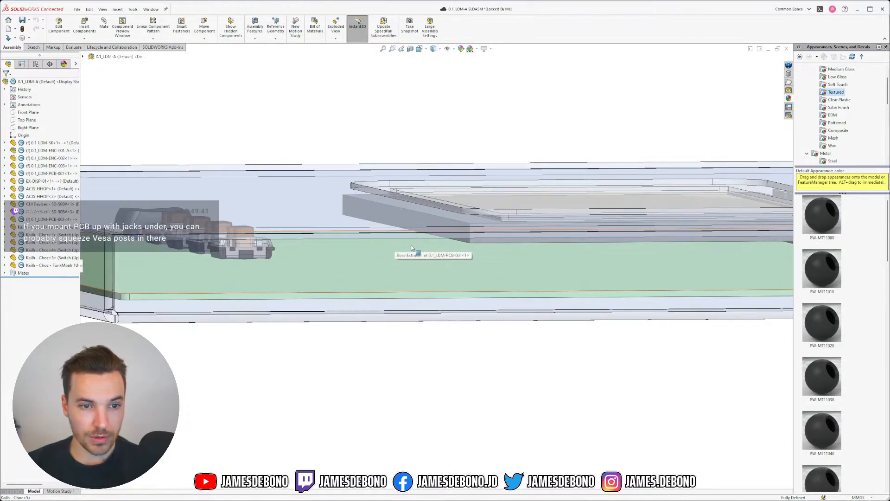
pyautogui.moveTo(411, 247); pyautogui.dragTo(410, 246, button='middle')
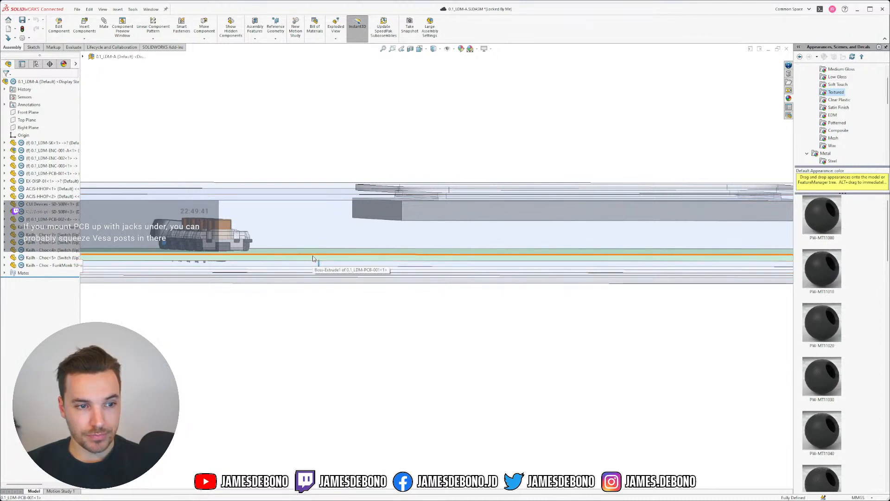
pyautogui.scroll(4, 313, 259)
pyautogui.scroll(-2, 251, 246)
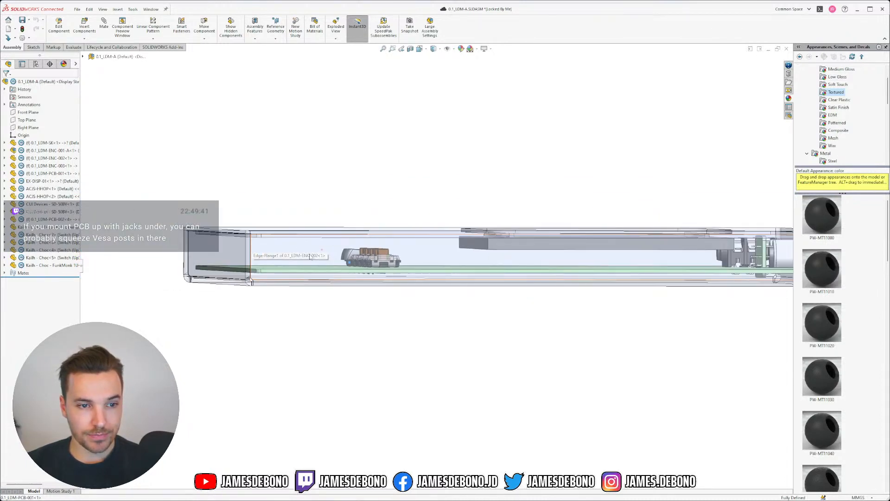
# Examine the pressed keycap's height beside the four uncapped switches inside the enclosure.
pyautogui.scroll(-5, 309, 258)
pyautogui.moveTo(316, 259); pyautogui.dragTo(297, 246, button='middle')
pyautogui.scroll(5, 297, 245)
pyautogui.scroll(-4, 297, 245)
pyautogui.scroll(-3, 419, 252)
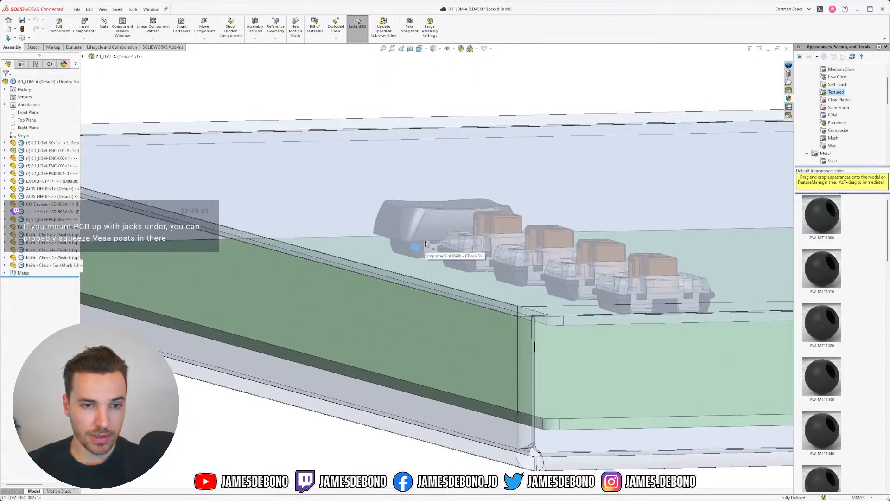
pyautogui.moveTo(425, 244); pyautogui.dragTo(310, 388, button='middle')
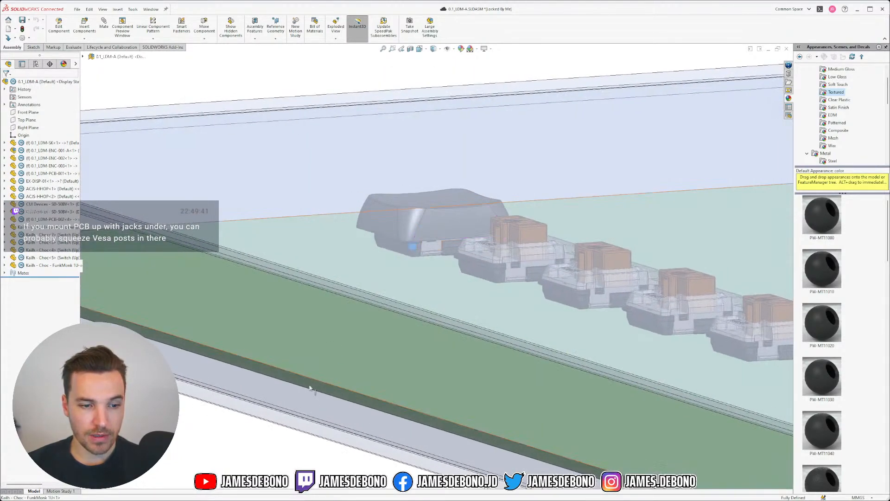
pyautogui.click(268, 438)
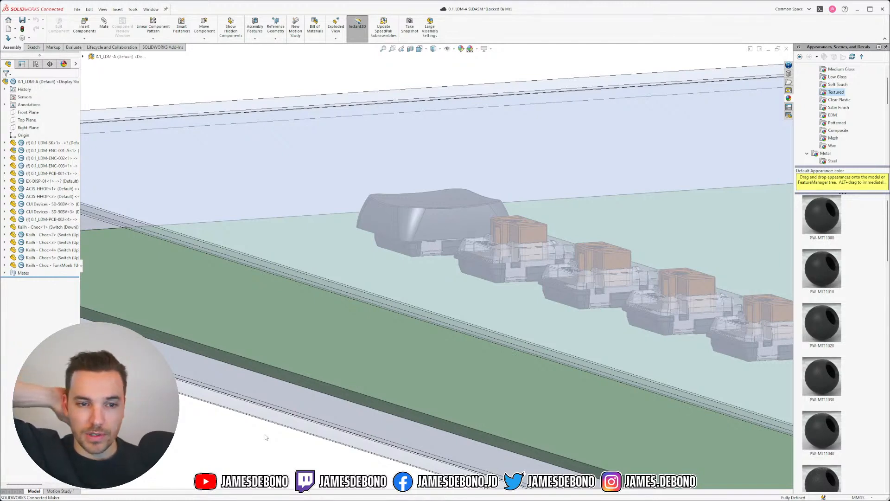
# Change the configuration of the first Kailh Choc switch, under the keycap, to Switch (Up).
pyautogui.click(428, 224)
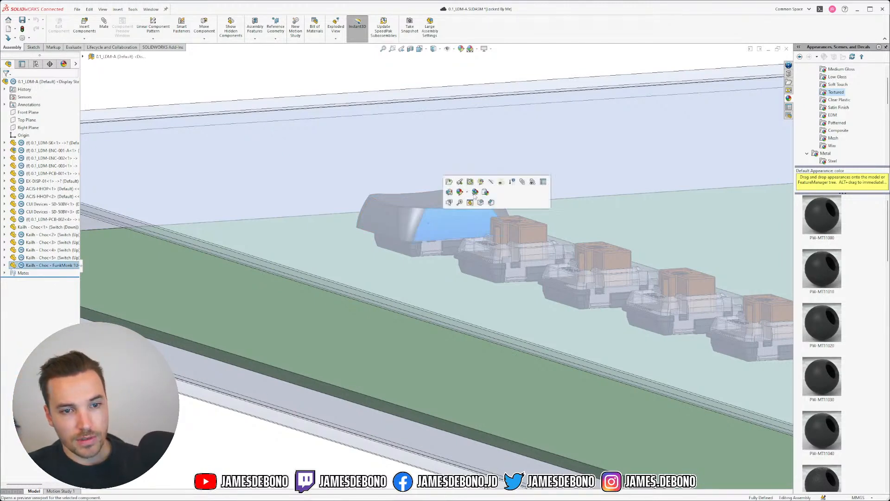
pyautogui.click(41, 227)
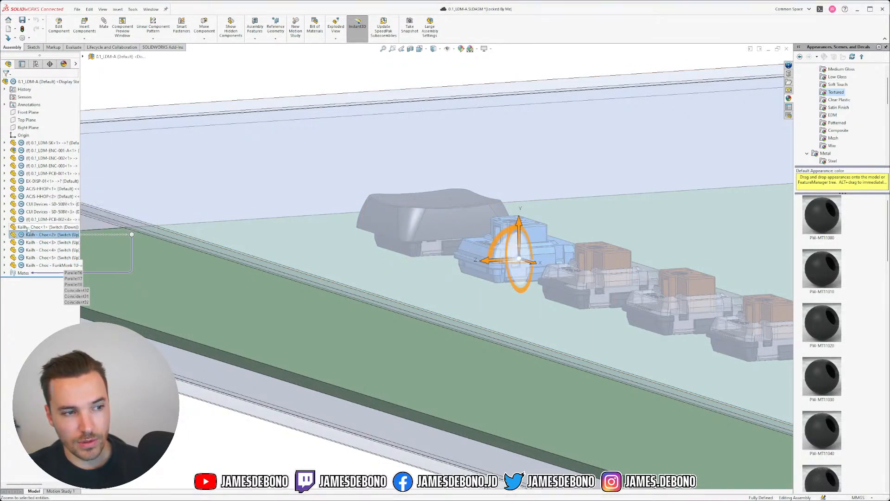
pyautogui.click(33, 226)
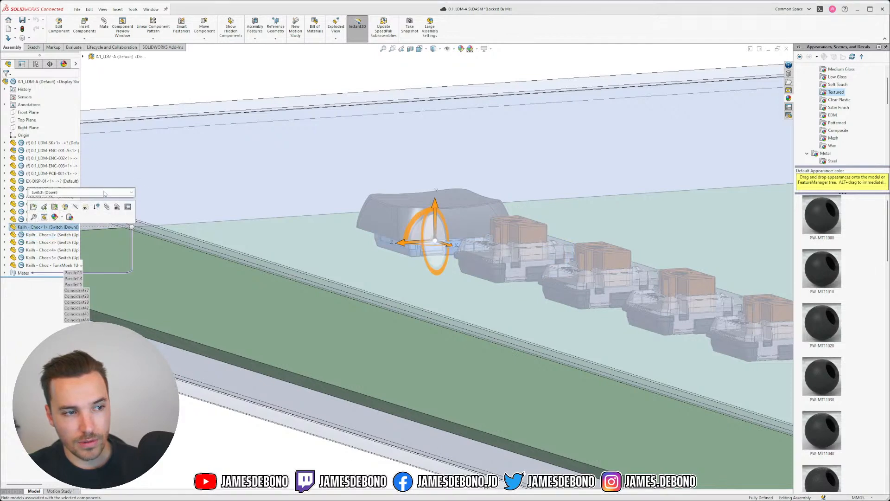
pyautogui.click(104, 192)
pyautogui.click(99, 199)
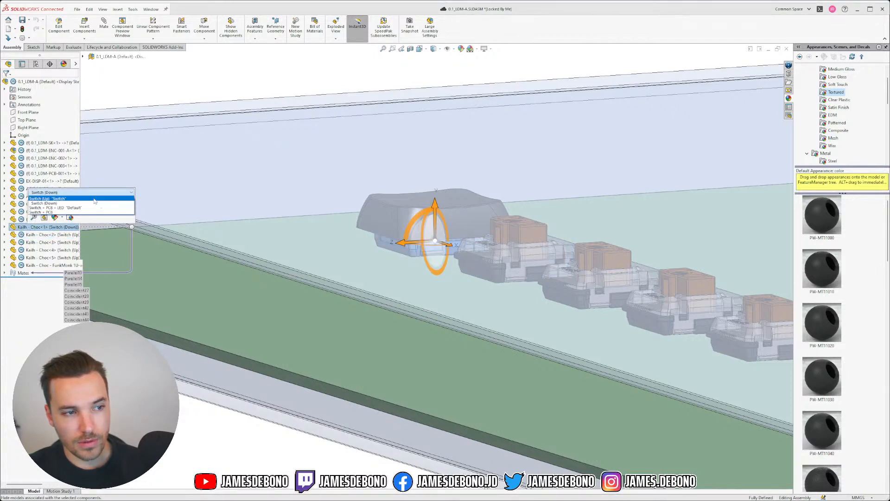
pyautogui.click(137, 192)
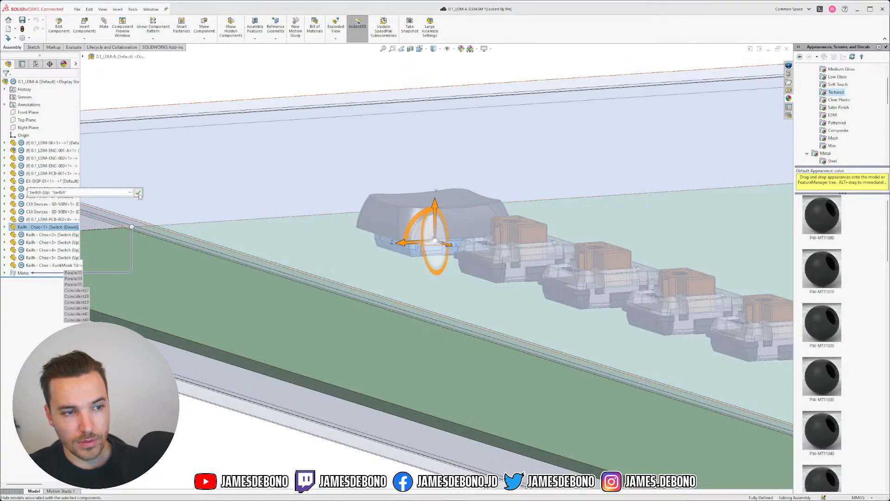
pyautogui.press('Escape')
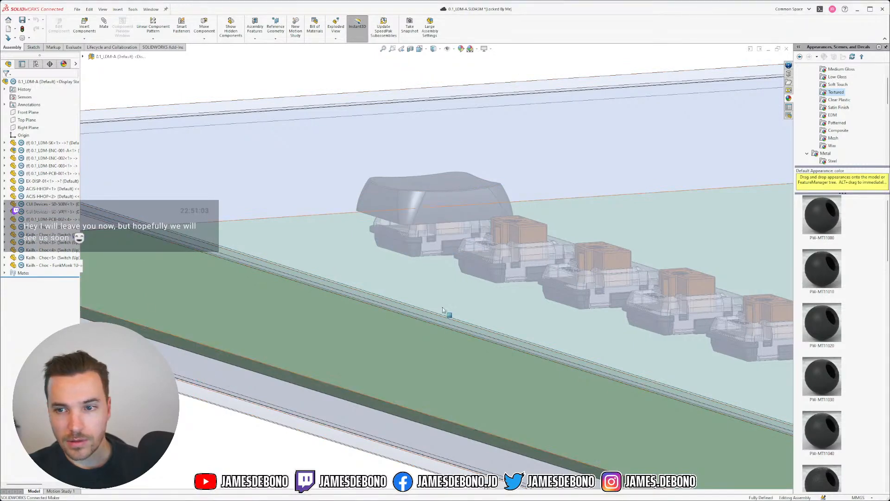
# Examine the overall layout of the switches, display and rear jacks in the enclosure from several raised angles.
pyautogui.scroll(6, 446, 308)
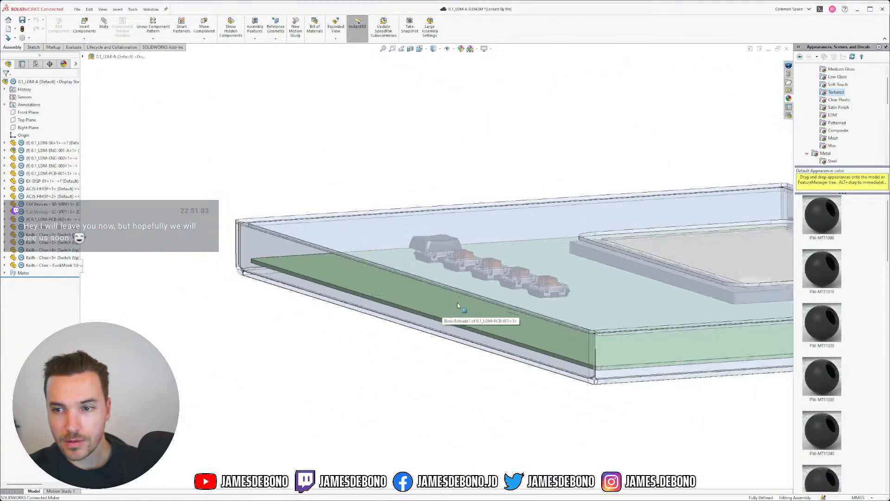
pyautogui.scroll(-3, 598, 265)
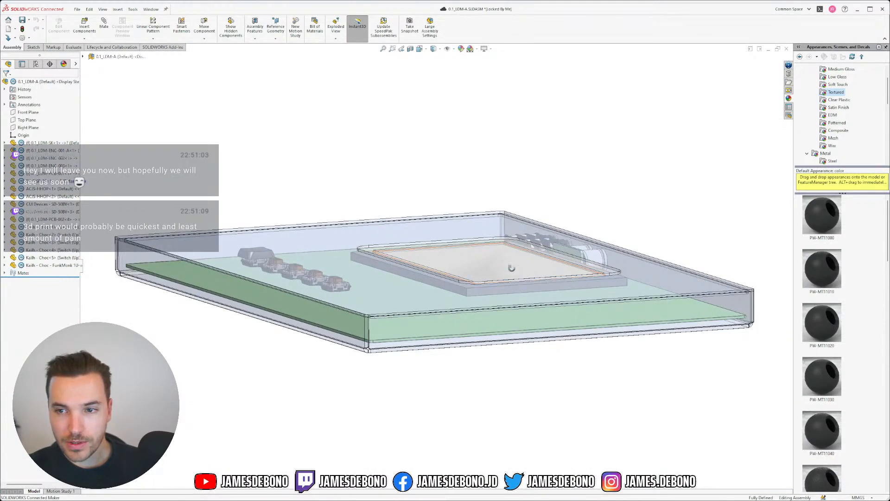
pyautogui.moveTo(511, 264); pyautogui.dragTo(524, 287, button='middle')
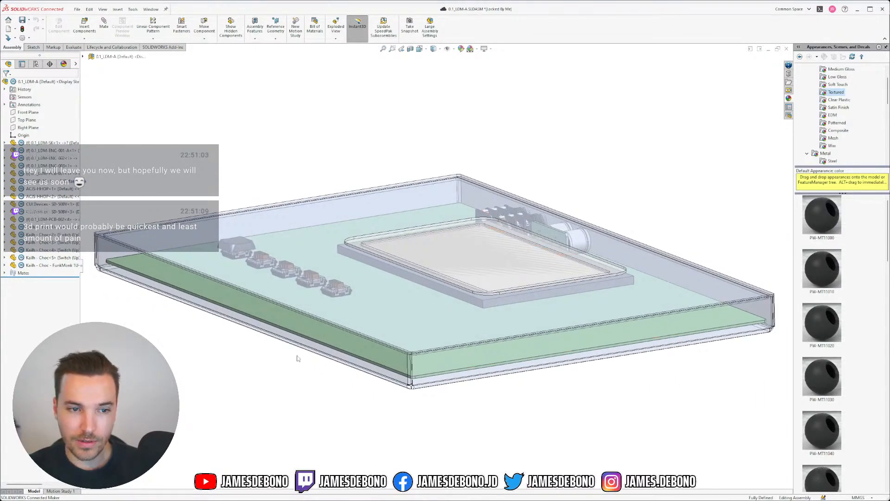
pyautogui.scroll(2, 320, 320)
pyautogui.scroll(-3, 348, 292)
pyautogui.moveTo(438, 278); pyautogui.dragTo(477, 273, button='middle')
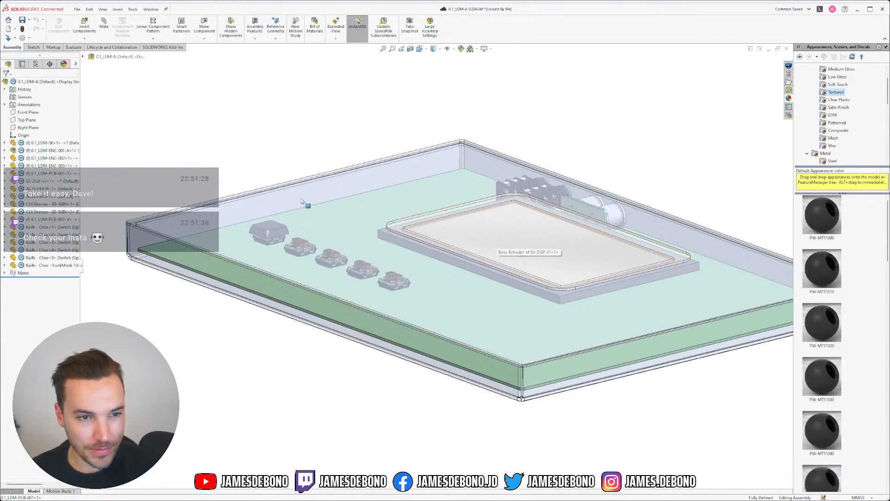
pyautogui.scroll(3, 417, 258)
pyautogui.scroll(-2, 444, 259)
pyautogui.moveTo(449, 273); pyautogui.dragTo(449, 294, button='middle')
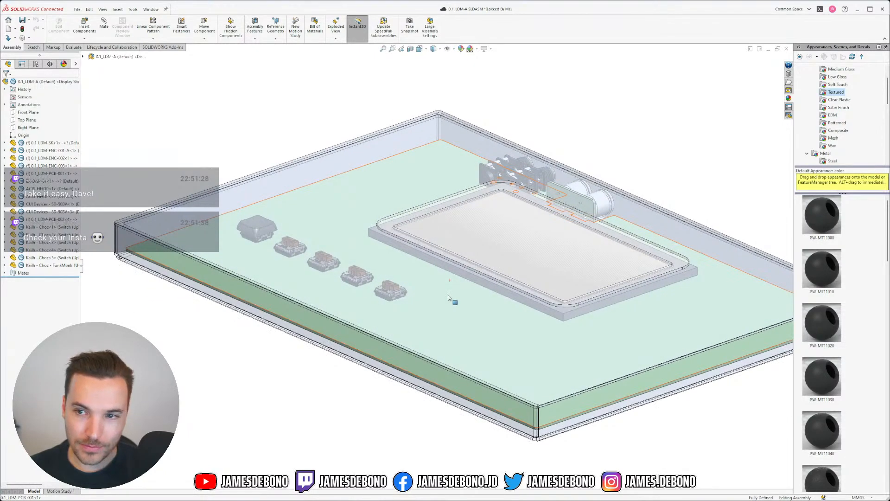
pyautogui.scroll(2, 528, 272)
pyautogui.scroll(-1, 529, 274)
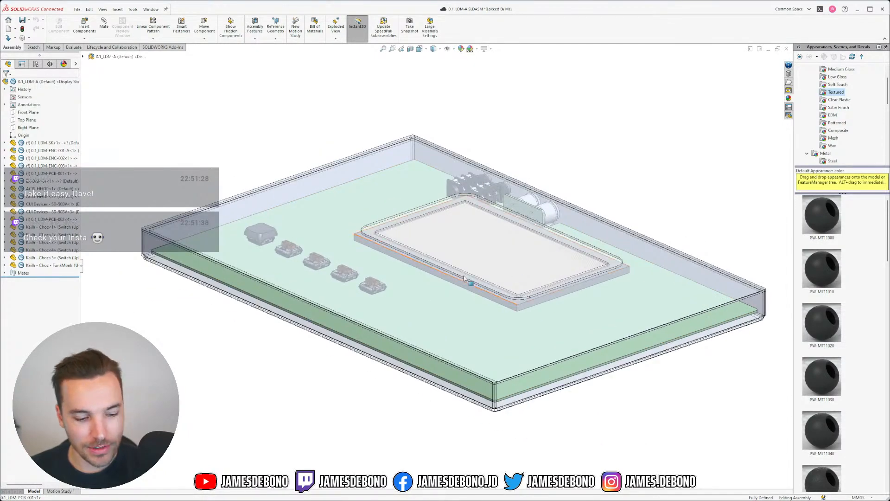
# Save the assembly together with all its modified component files.
pyautogui.hotkey('ctrl', 's')
pyautogui.click(152, 112)
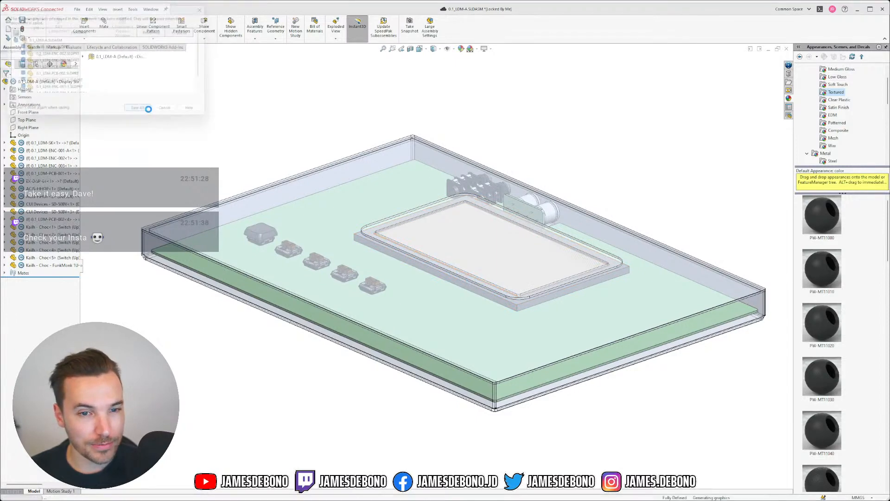